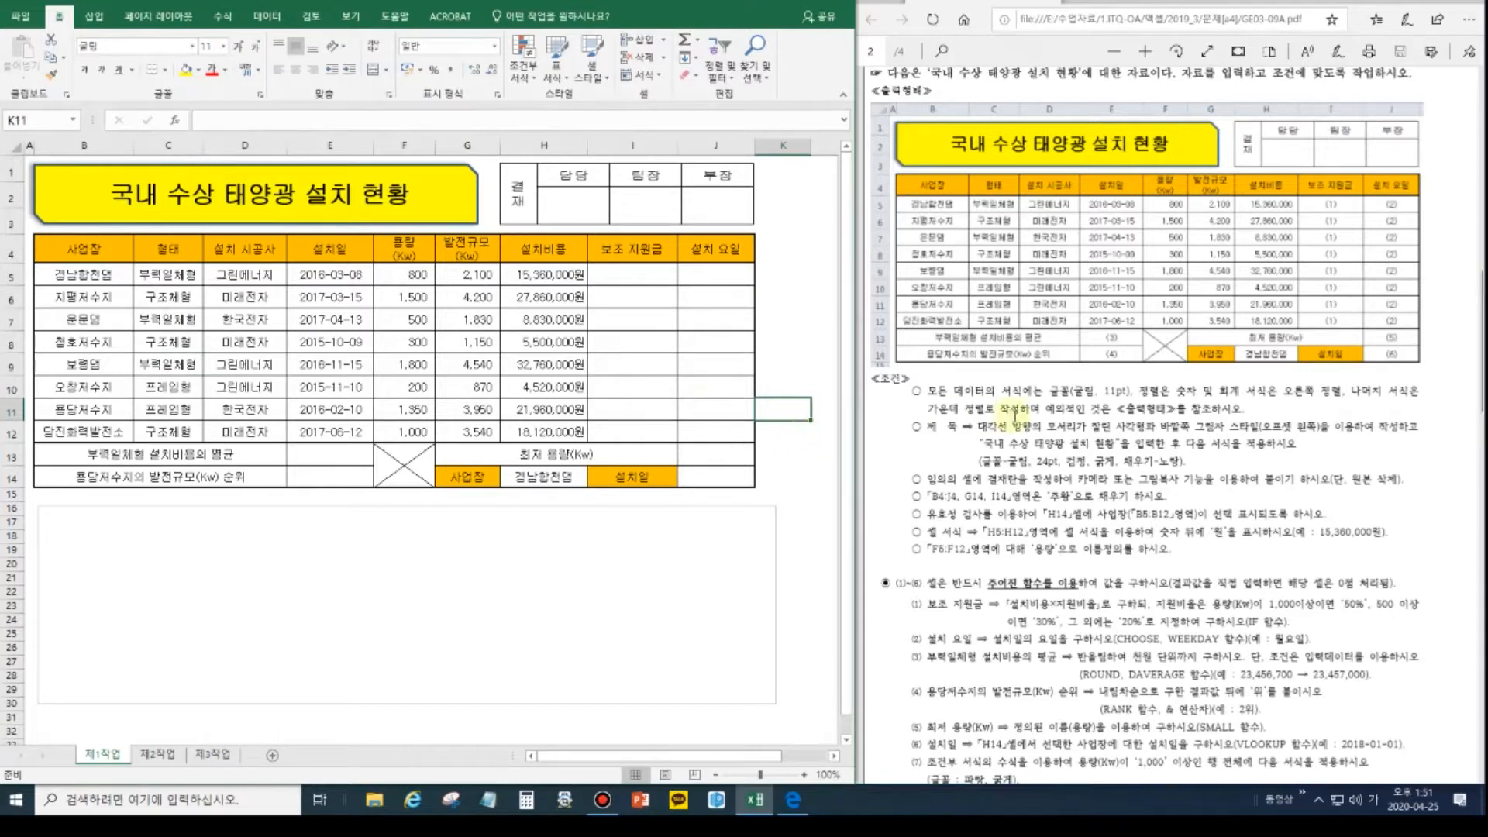
Examine the number and text alignment of the table data, the title shape's formatting and the header fill.
left_click(559, 341)
left_click(379, 320)
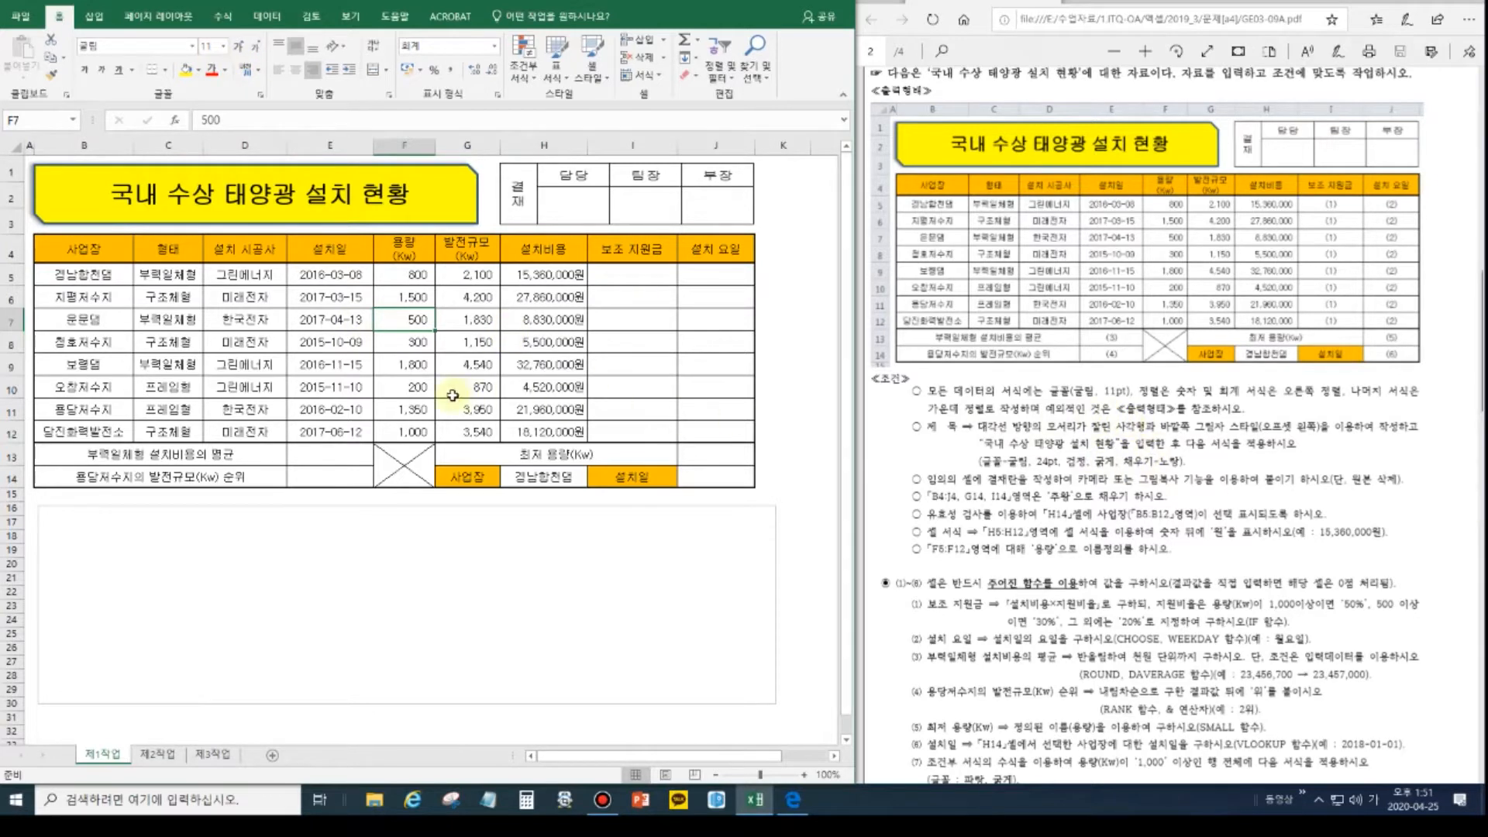
left_click(301, 341)
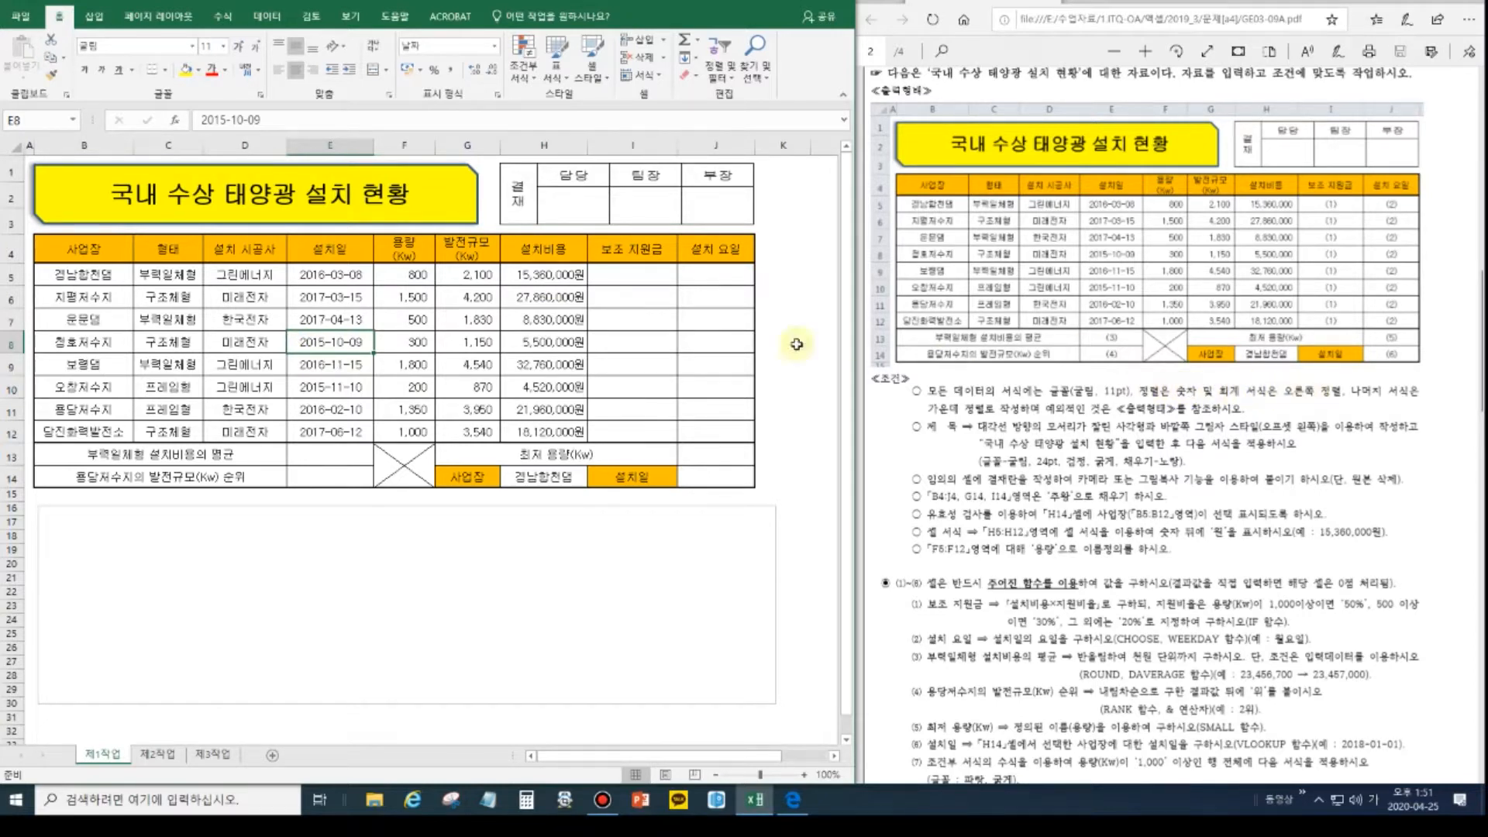
left_click_drag(404, 276, 457, 432)
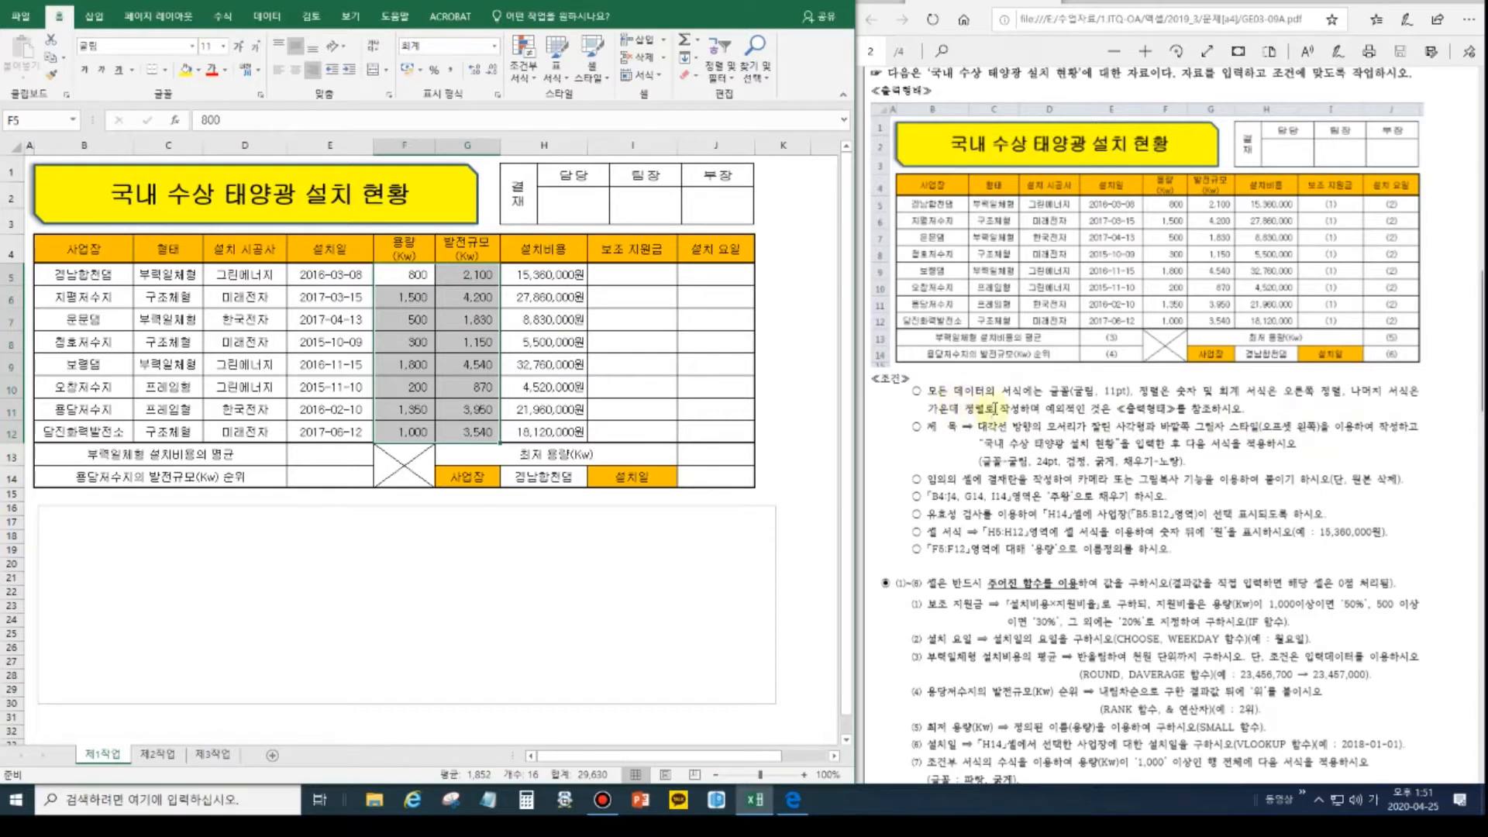
left_click(318, 324)
left_click(262, 324)
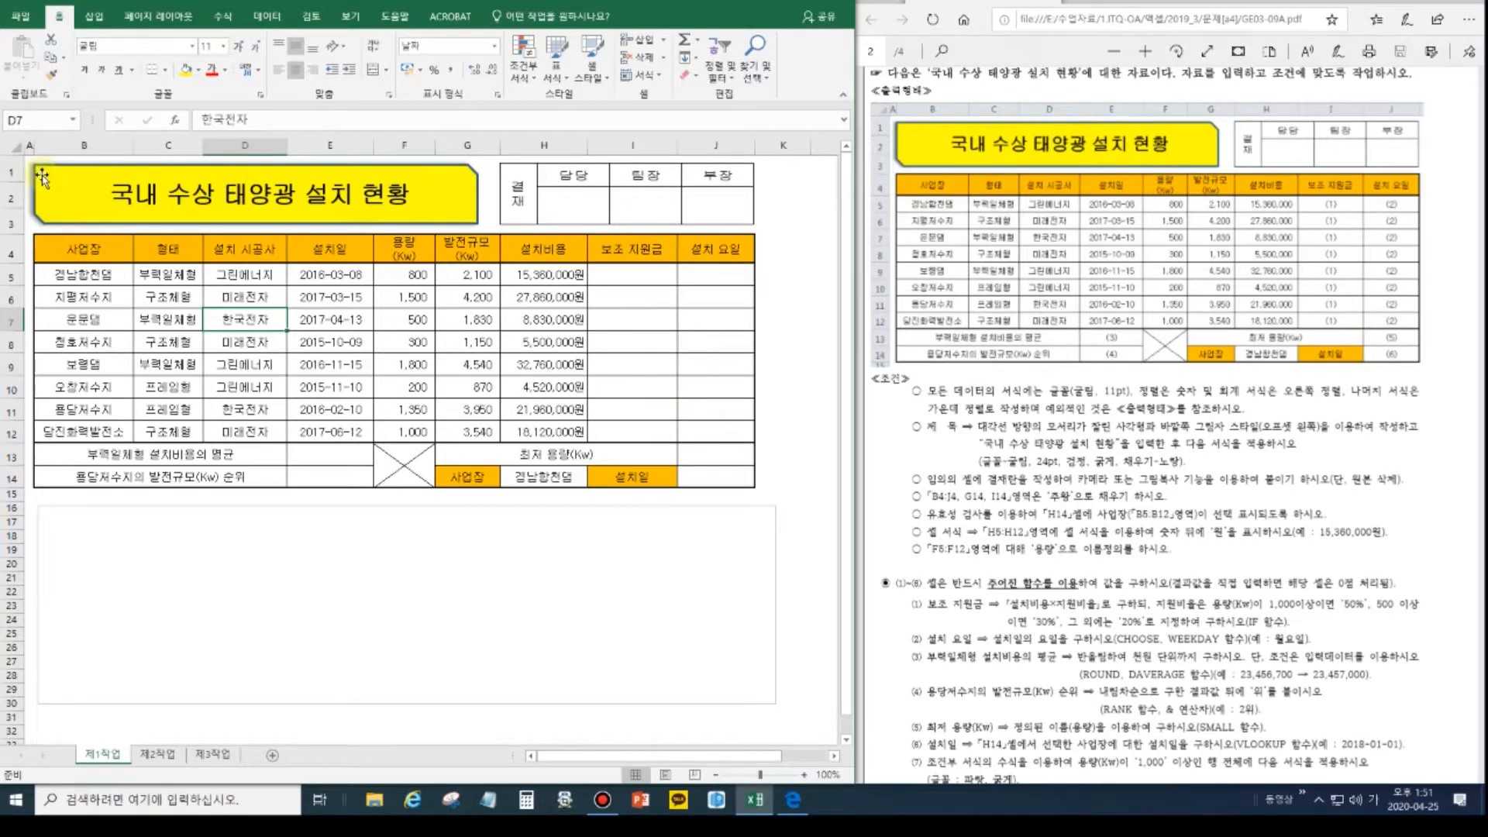
left_click(112, 193)
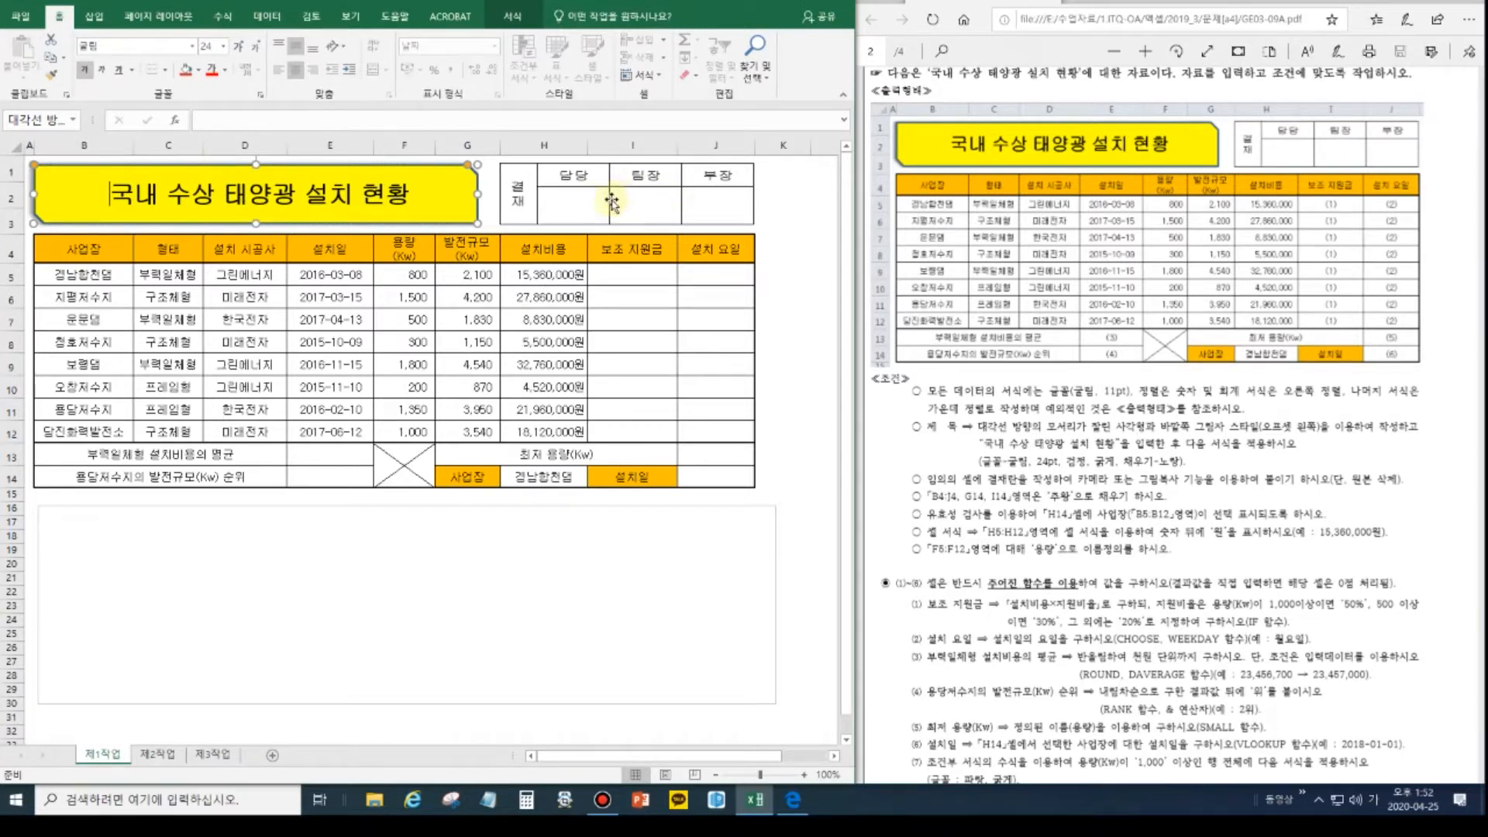
left_click(505, 249)
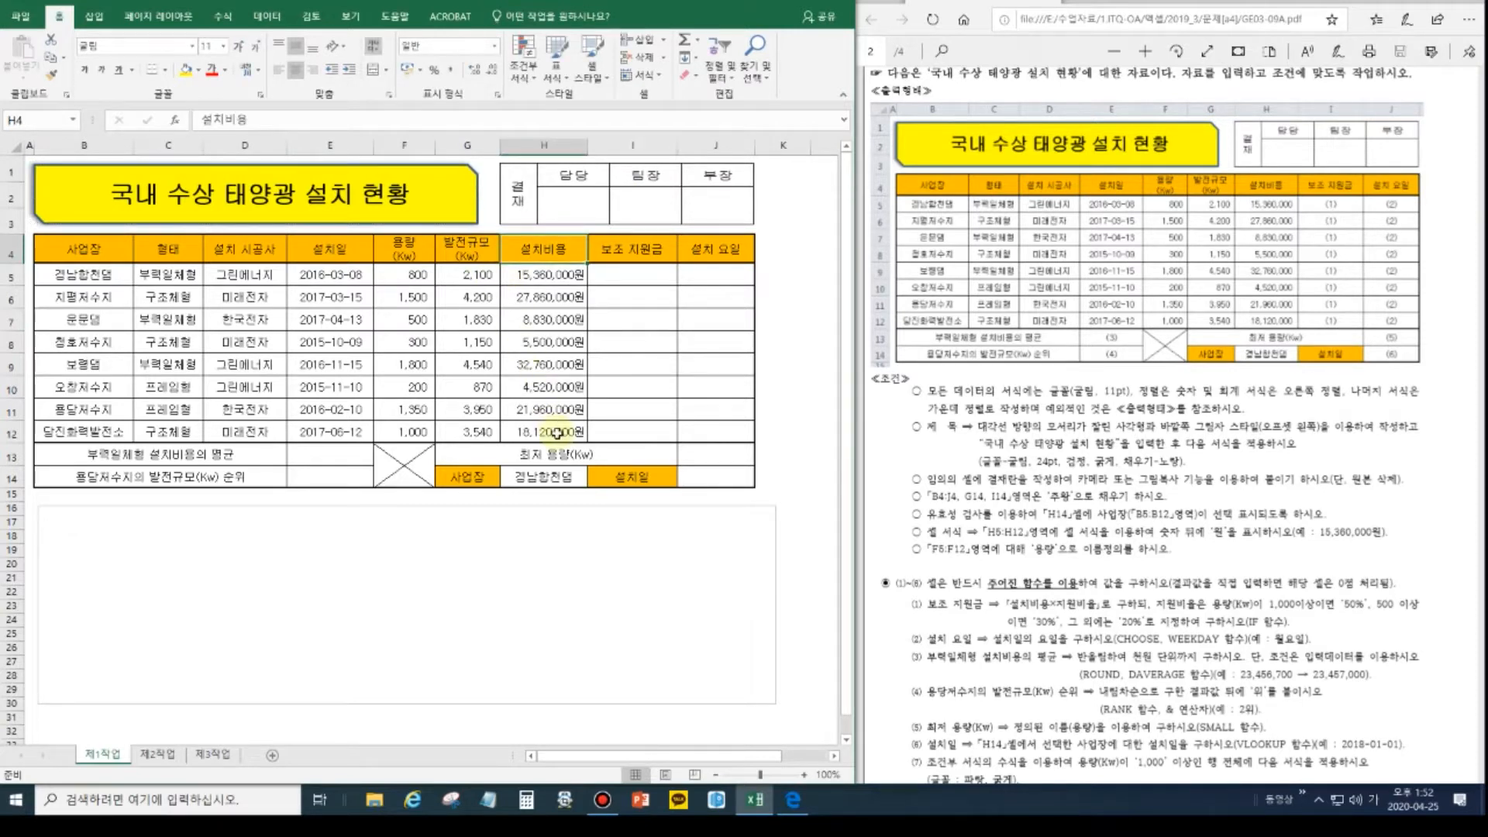
Review cell H14's data validation settings, with 목록 as the allowed type and =$B$5:$B$12 as the source.
left_click(552, 477)
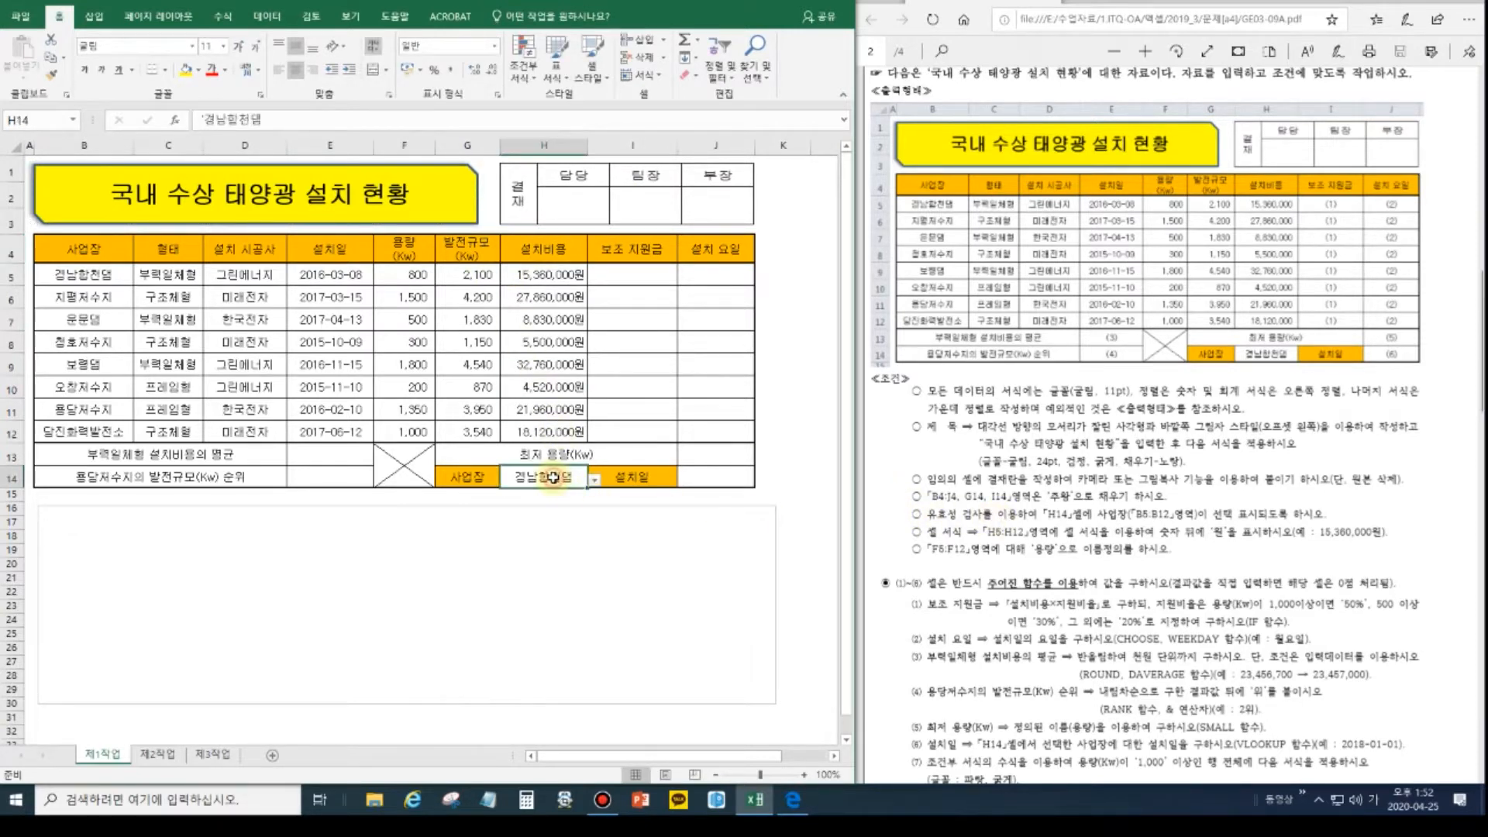
left_click(269, 16)
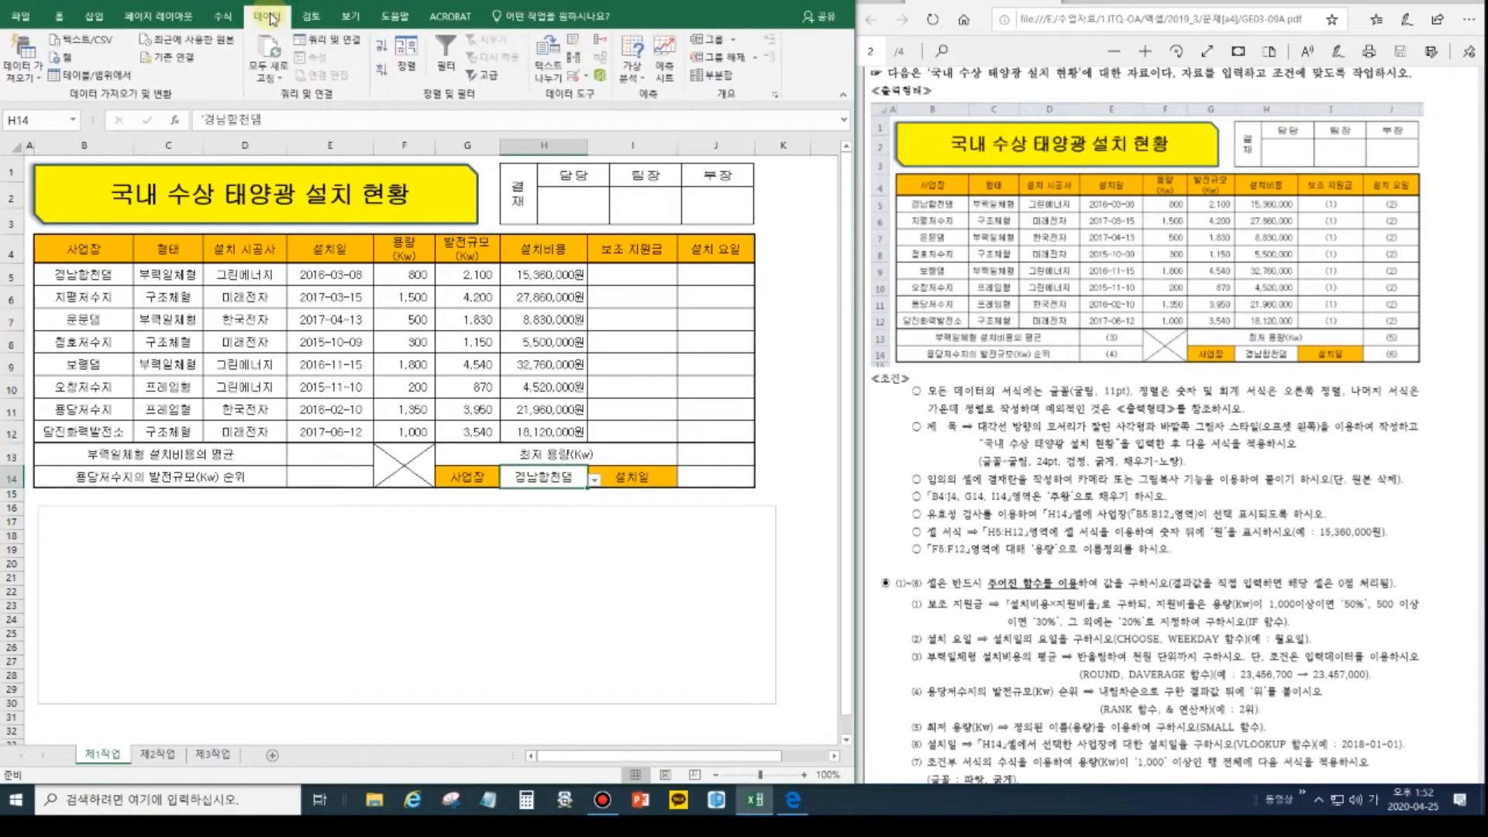
left_click(585, 78)
left_click(598, 96)
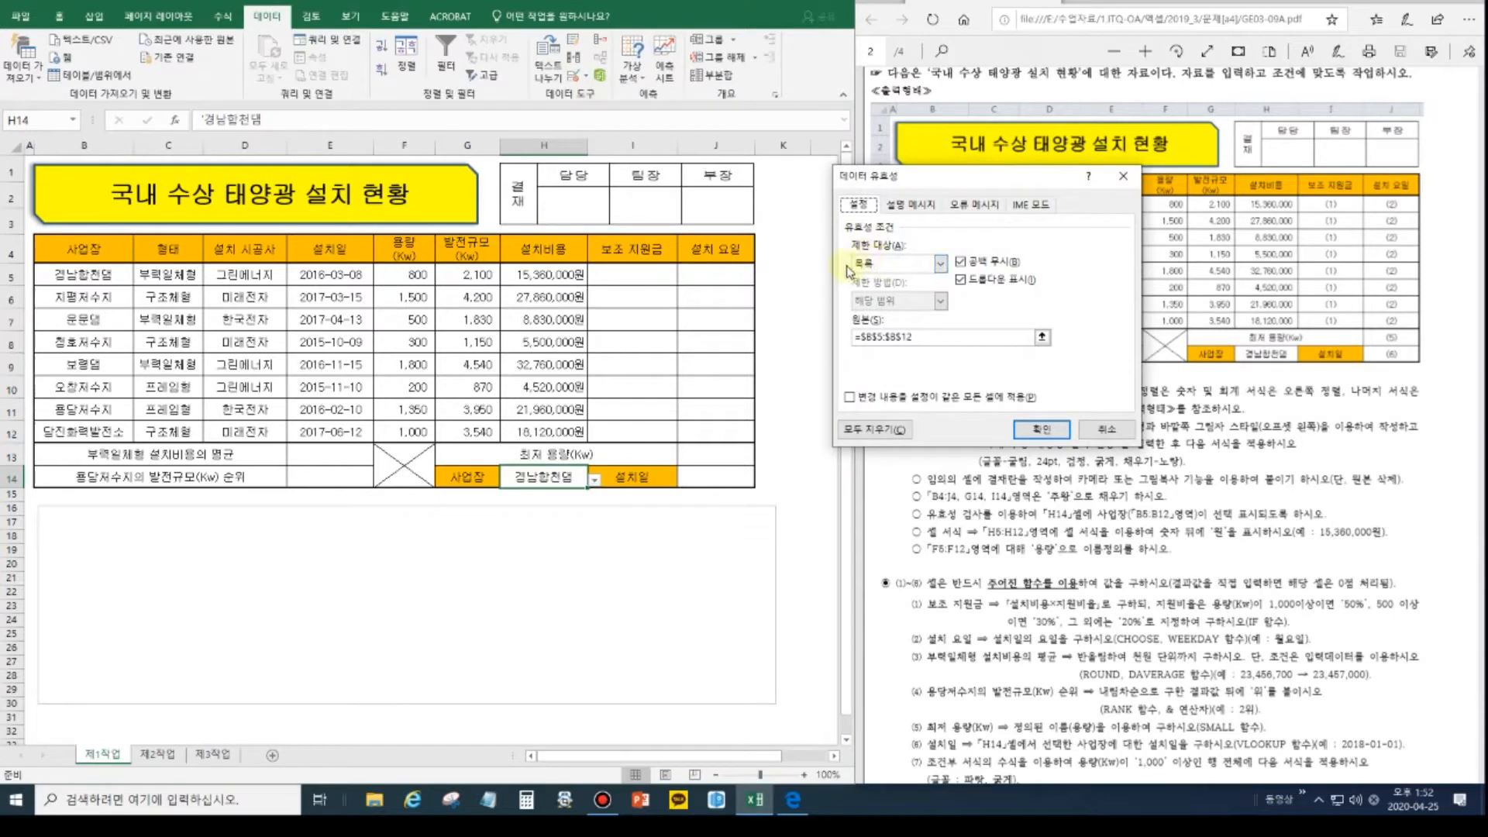
left_click(892, 264)
left_click(887, 318)
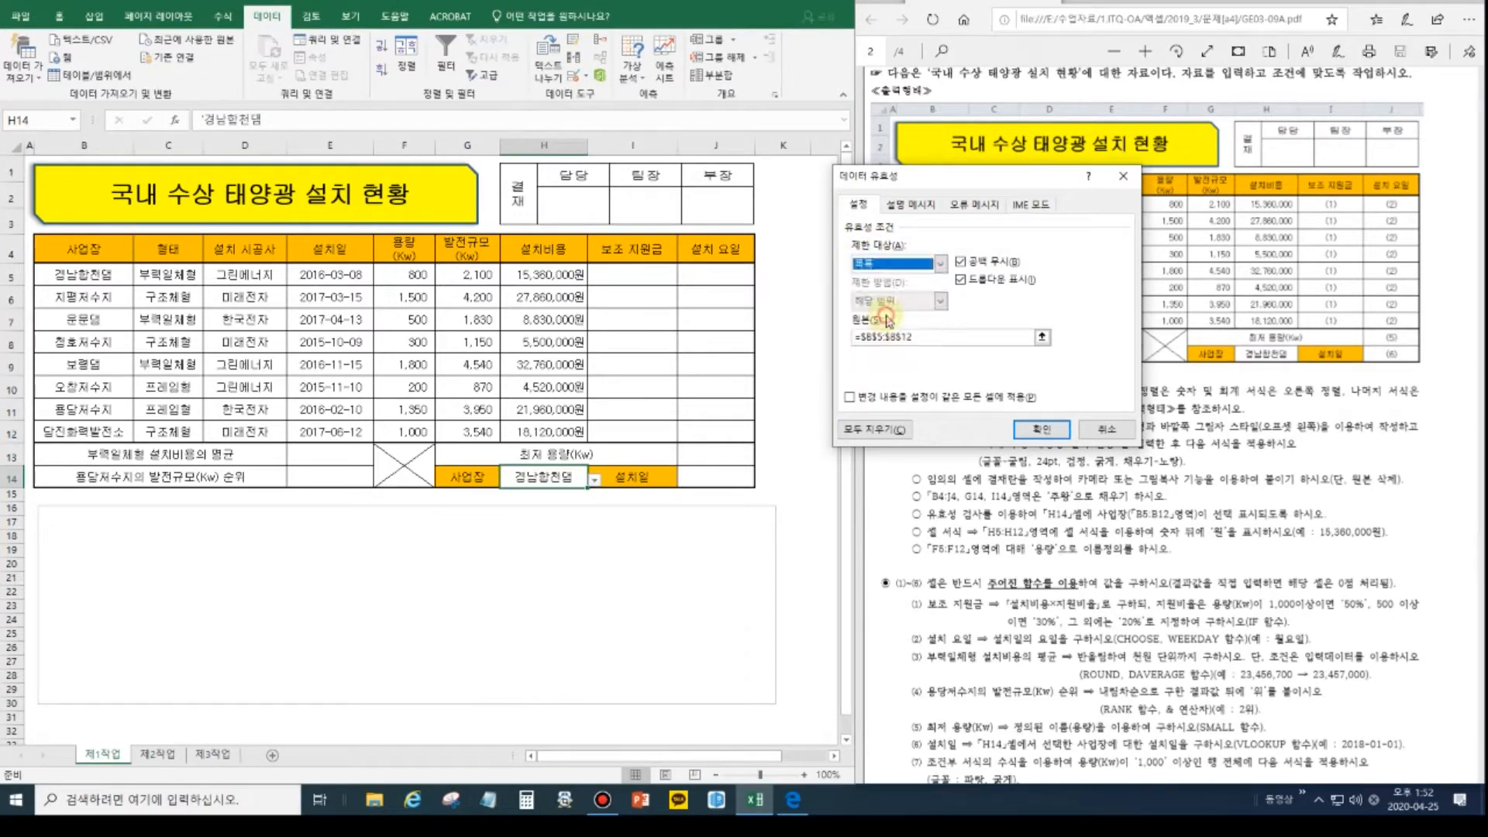
left_click(931, 337)
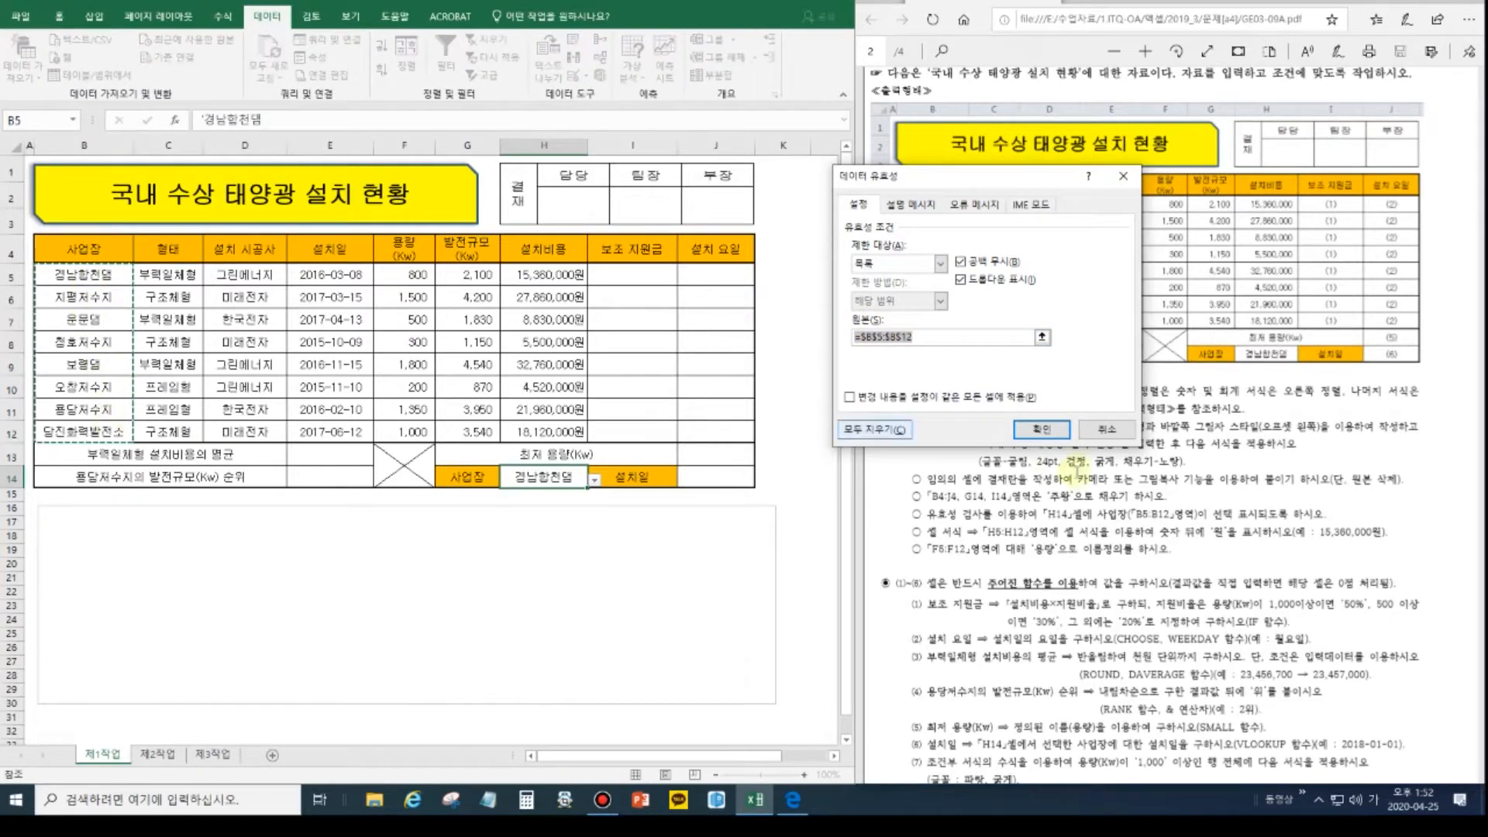
left_click(1042, 428)
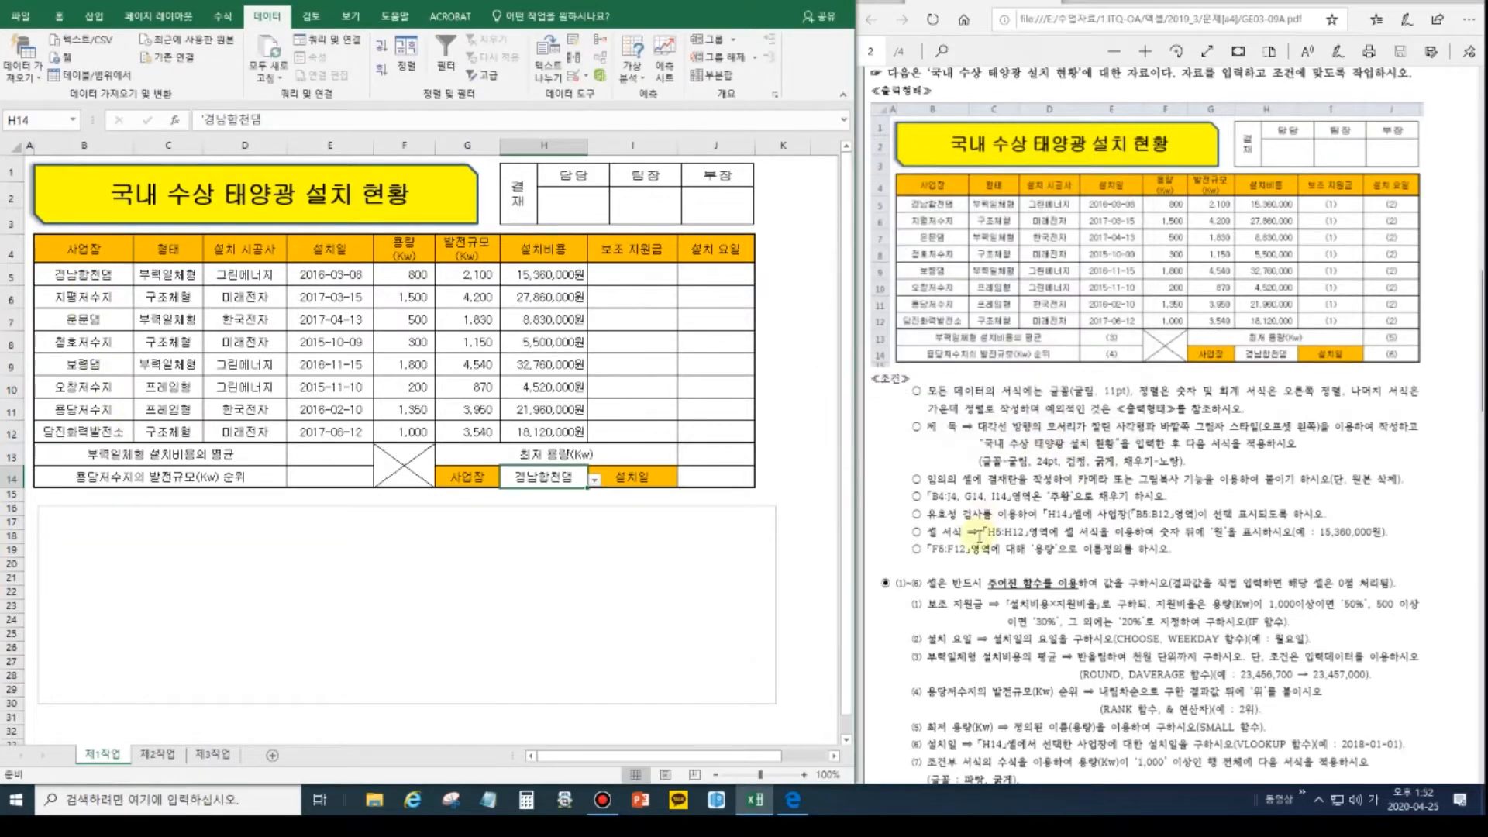
Review the custom number format #,##0"원" applied to the installation costs in H5:H12.
left_click_drag(571, 275, 568, 429)
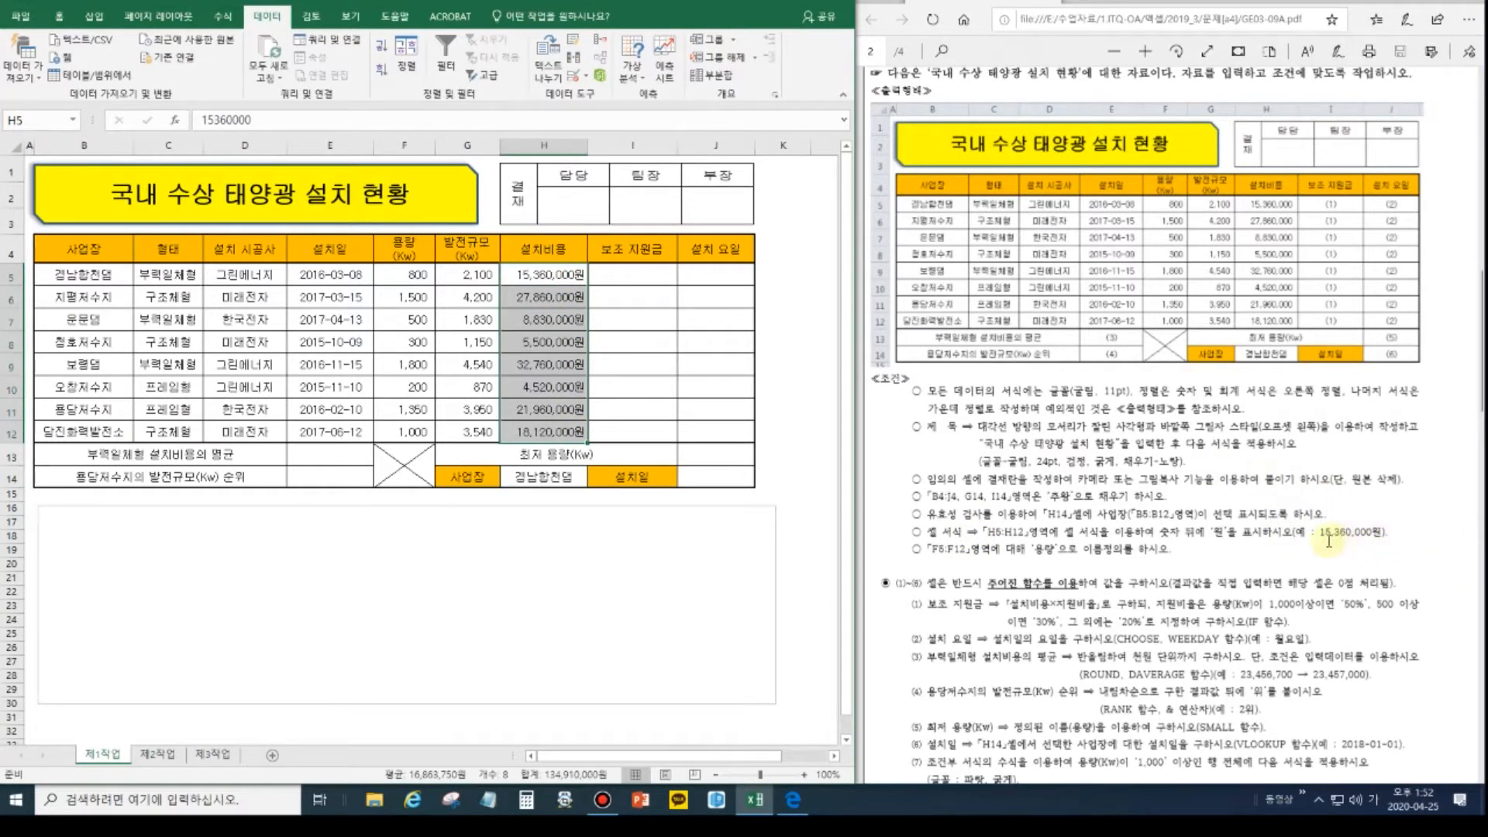
key("ctrl+1")
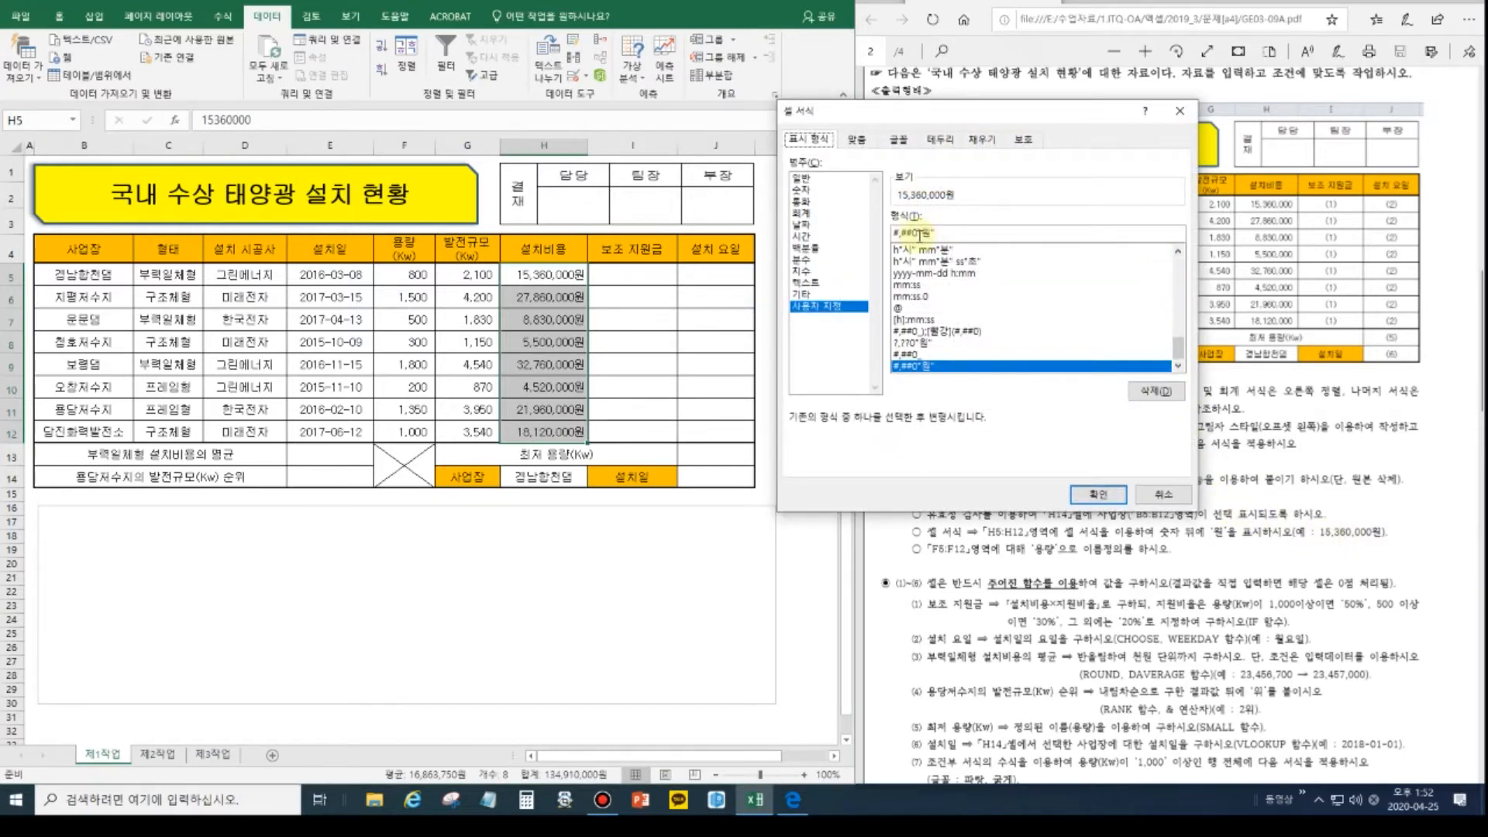
left_click_drag(1178, 349, 1172, 261)
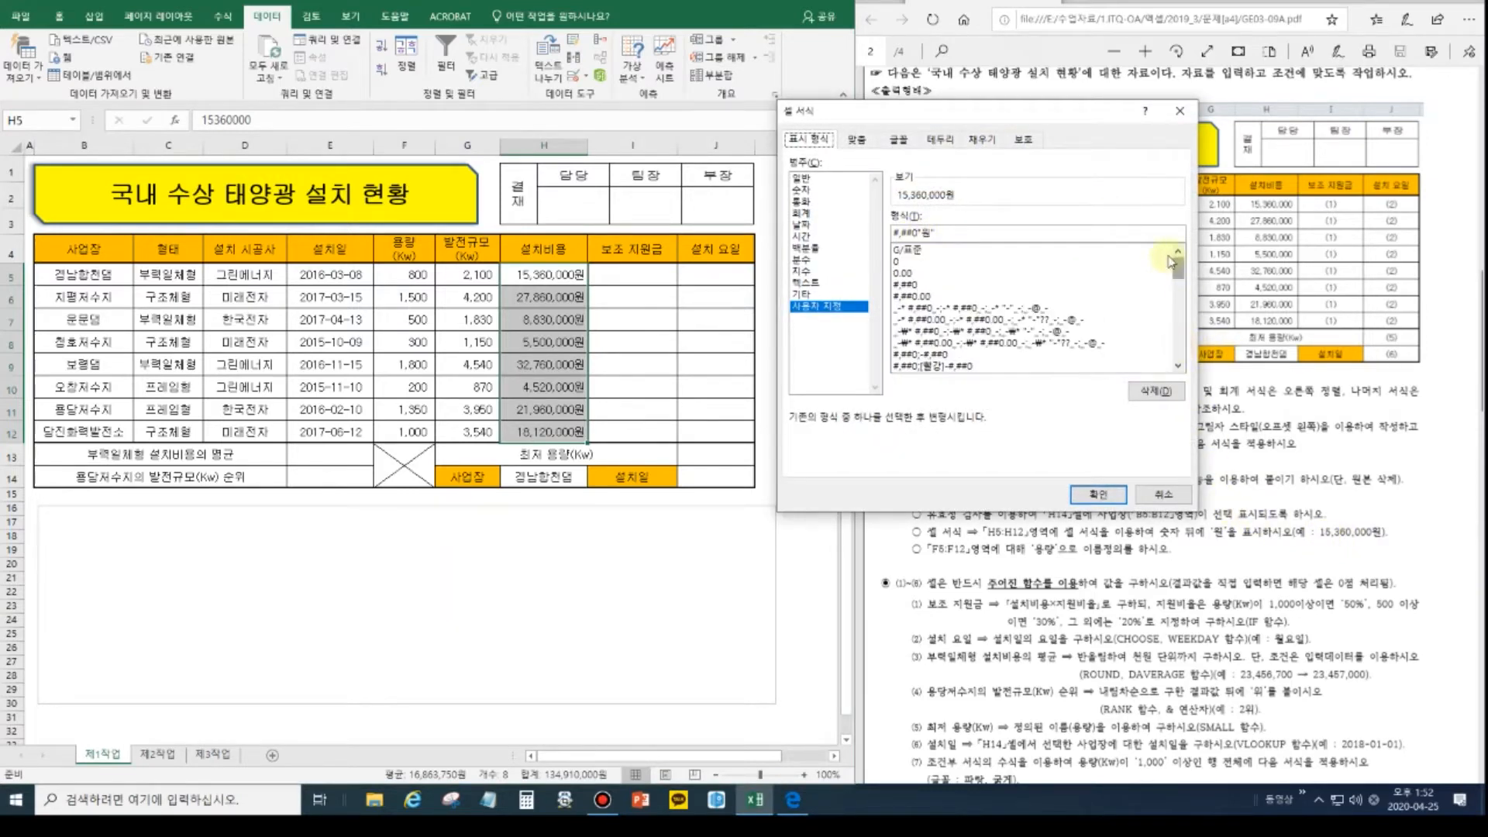
left_click(1119, 498)
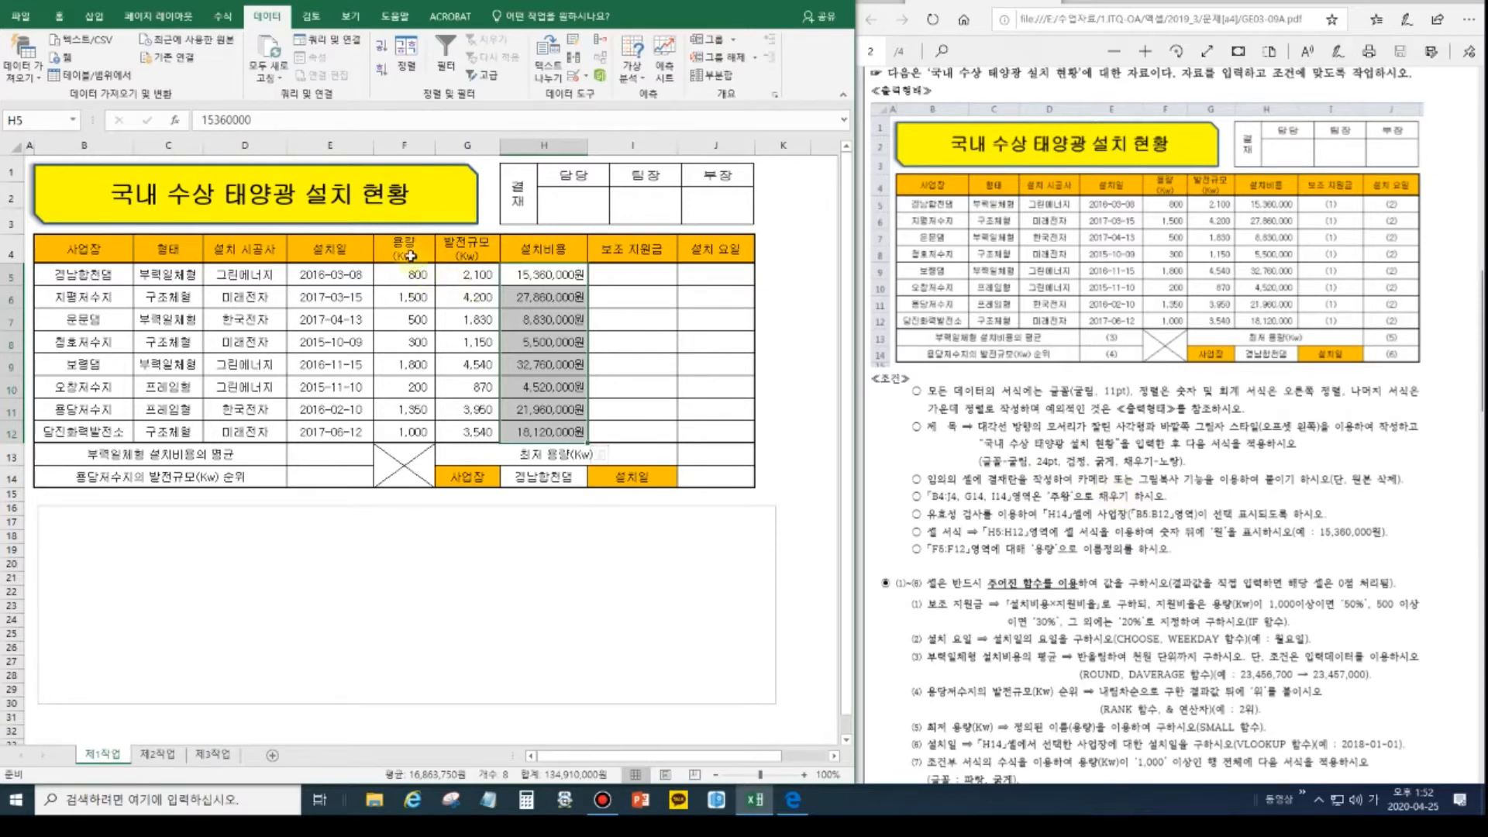
Define the name 용량 for the capacity range F5:F12.
left_click_drag(402, 276, 405, 432)
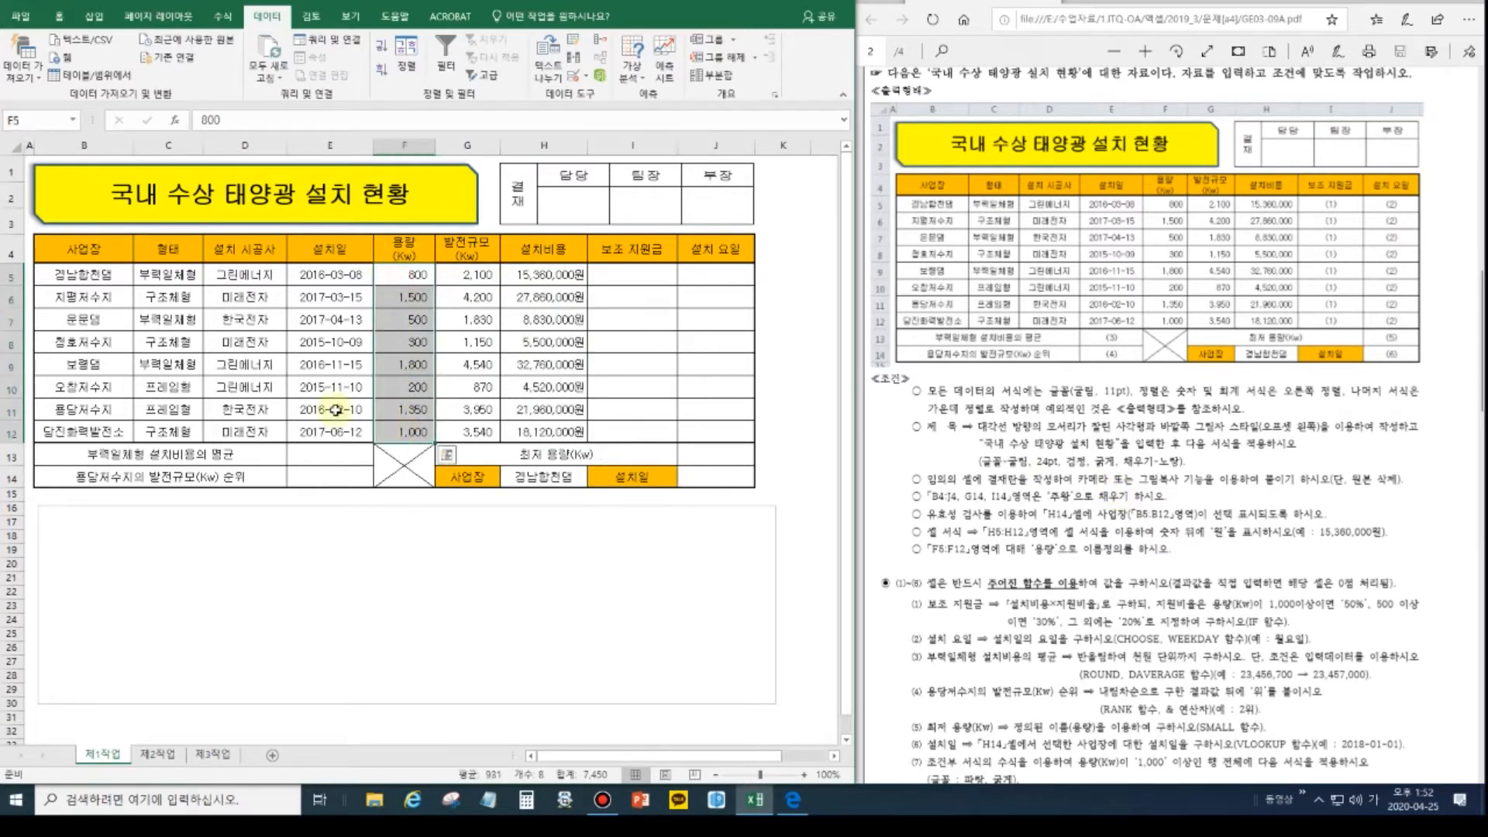
left_click(32, 126)
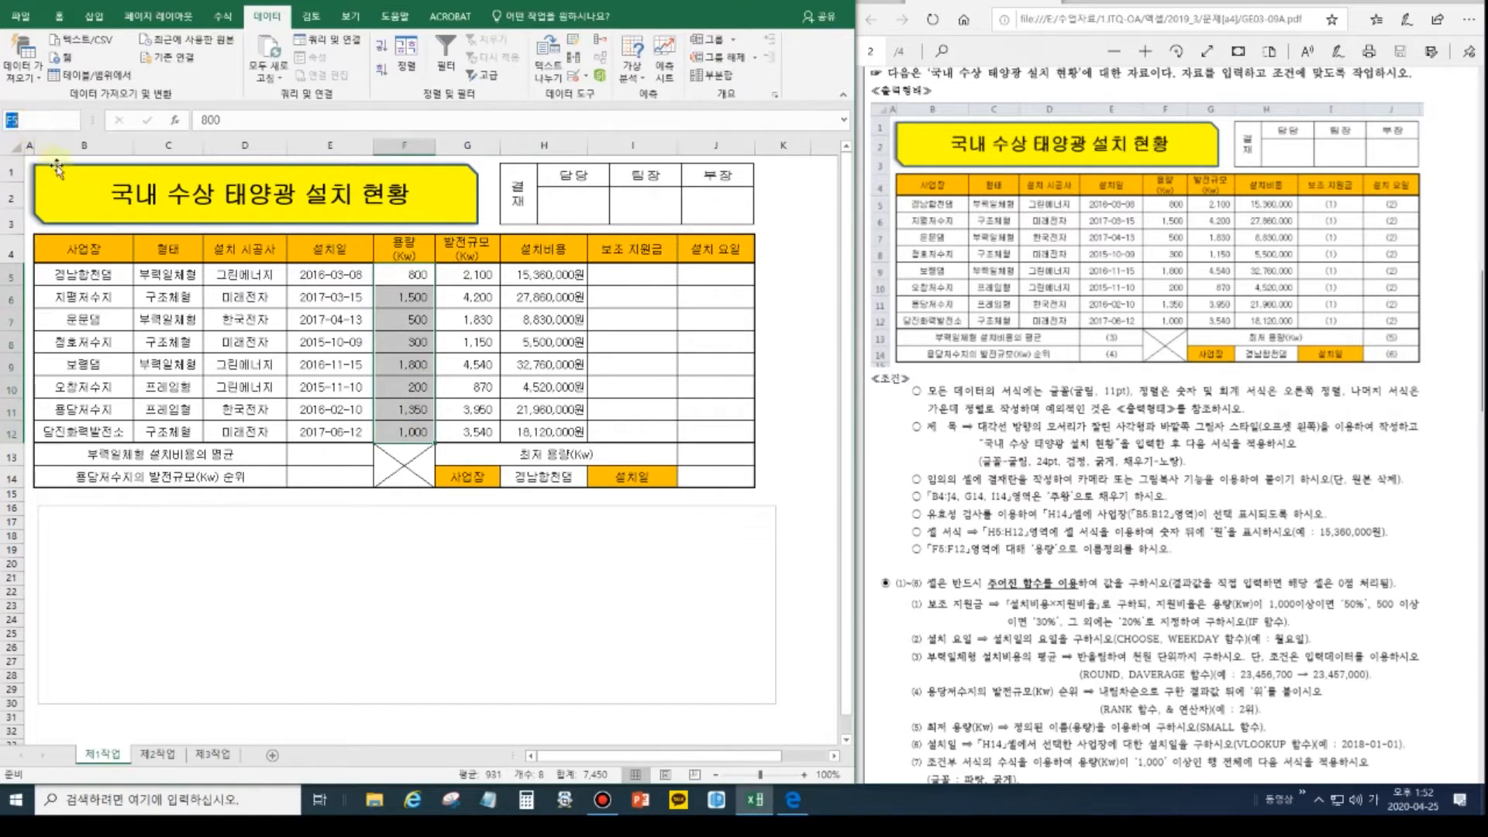
type("용량")
key("Return")
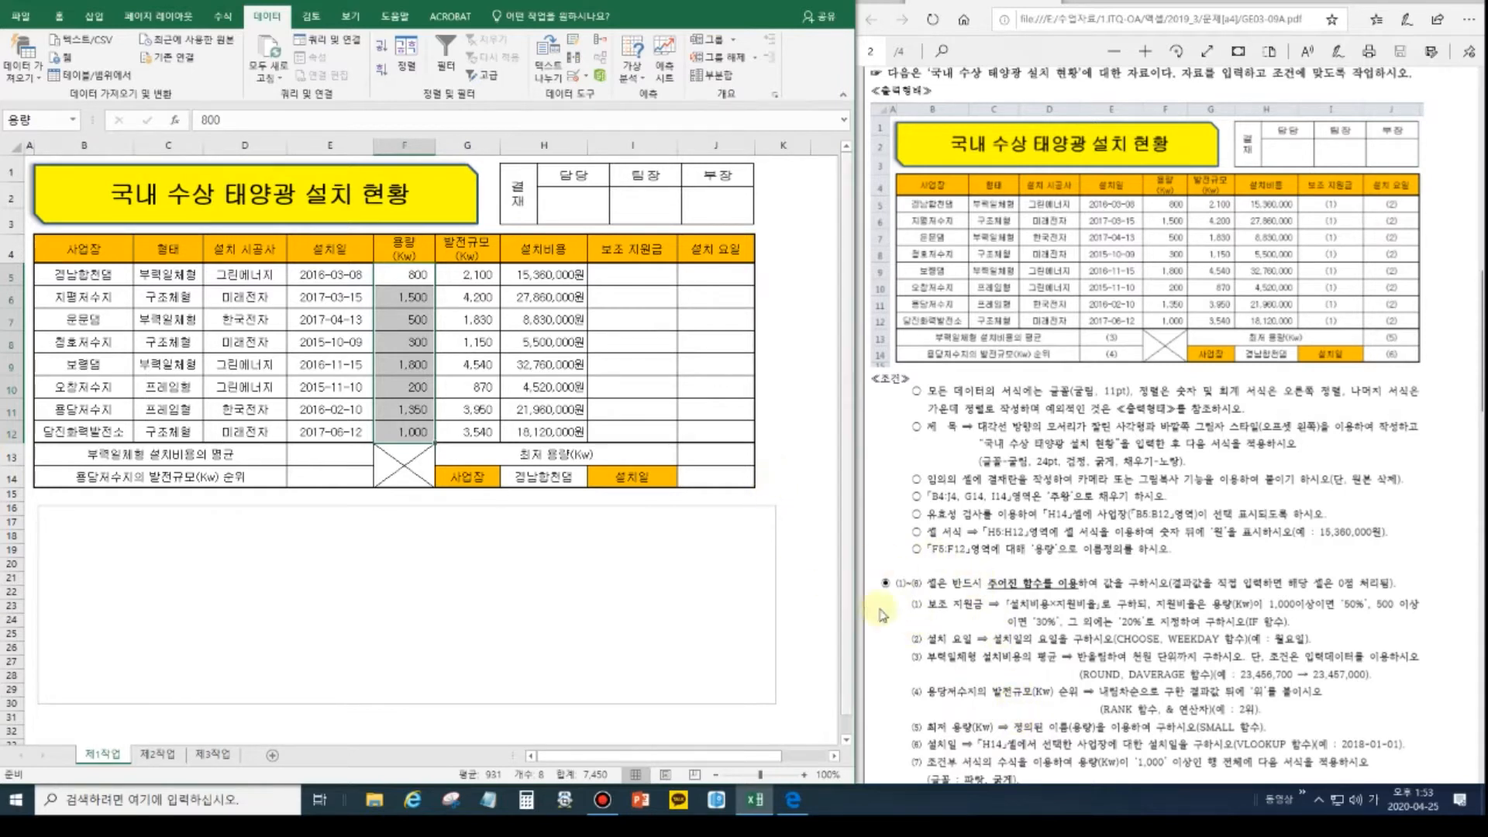
Begin the subsidy formula in I5 as =H5*IF(F5>=1000, testing whether the capacity is at least 1000.
left_click(610, 279)
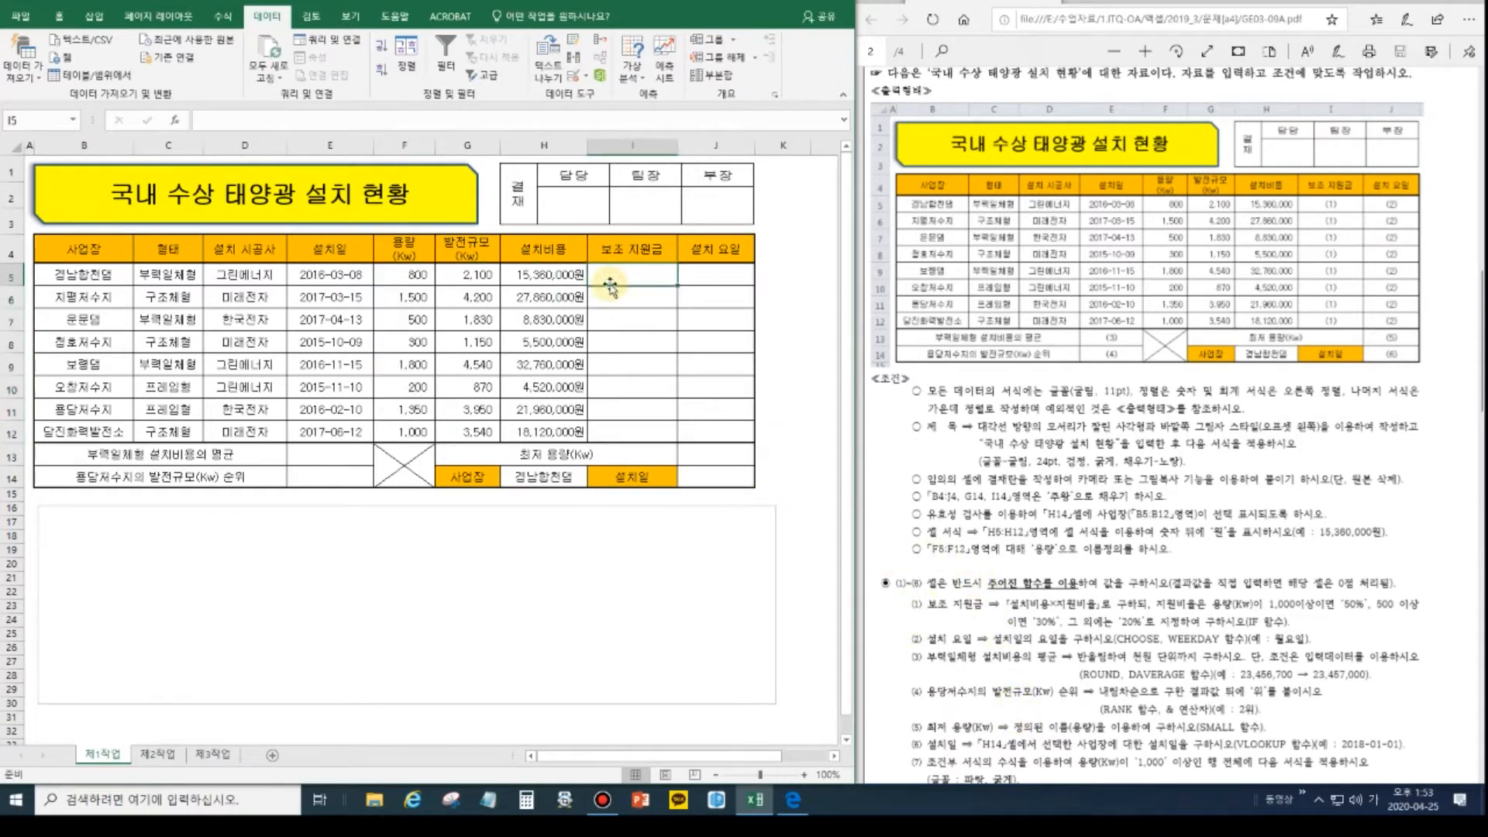
type("=")
left_click(543, 275)
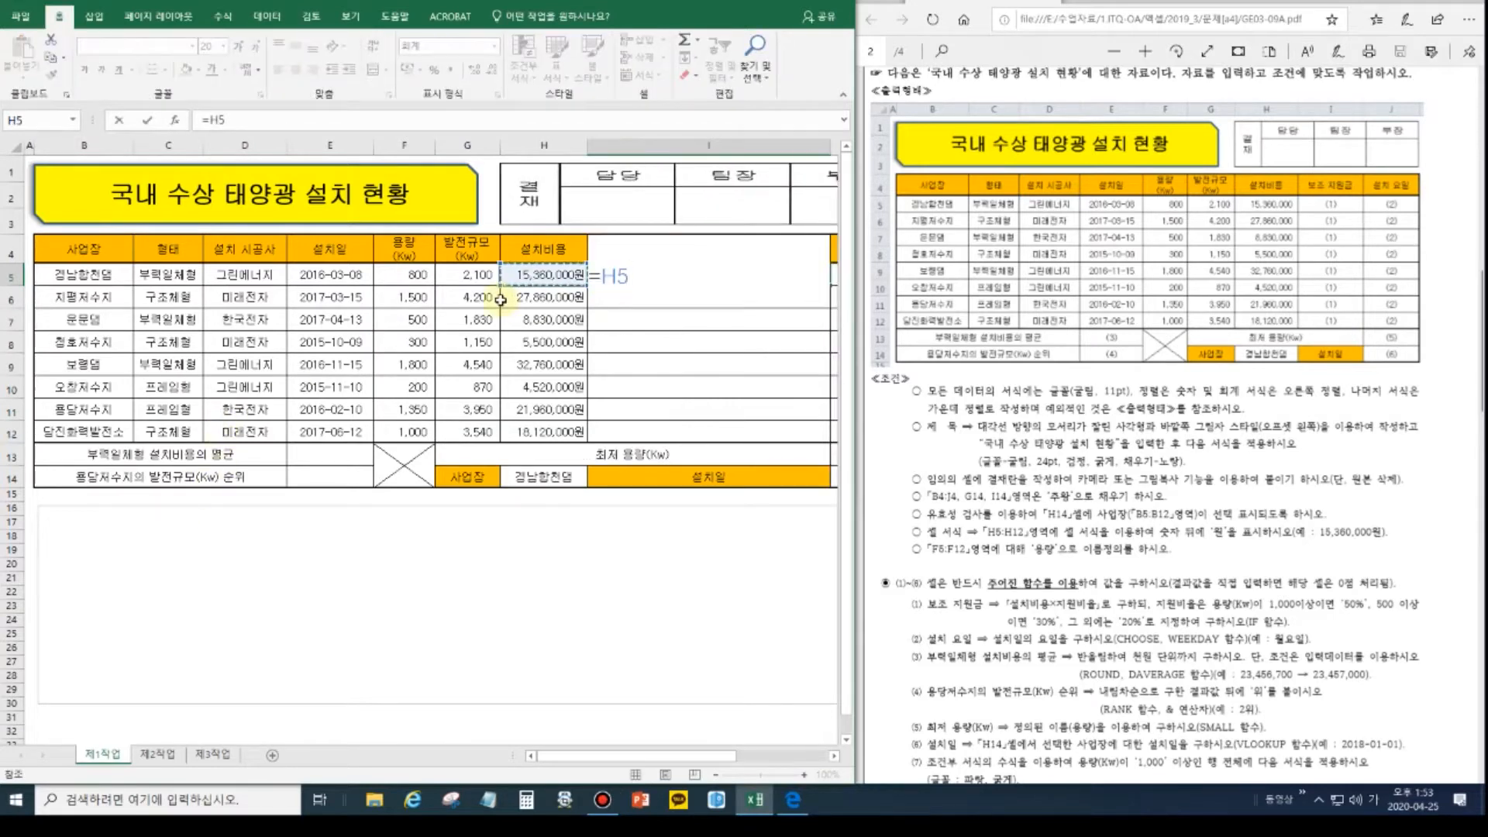
type("*")
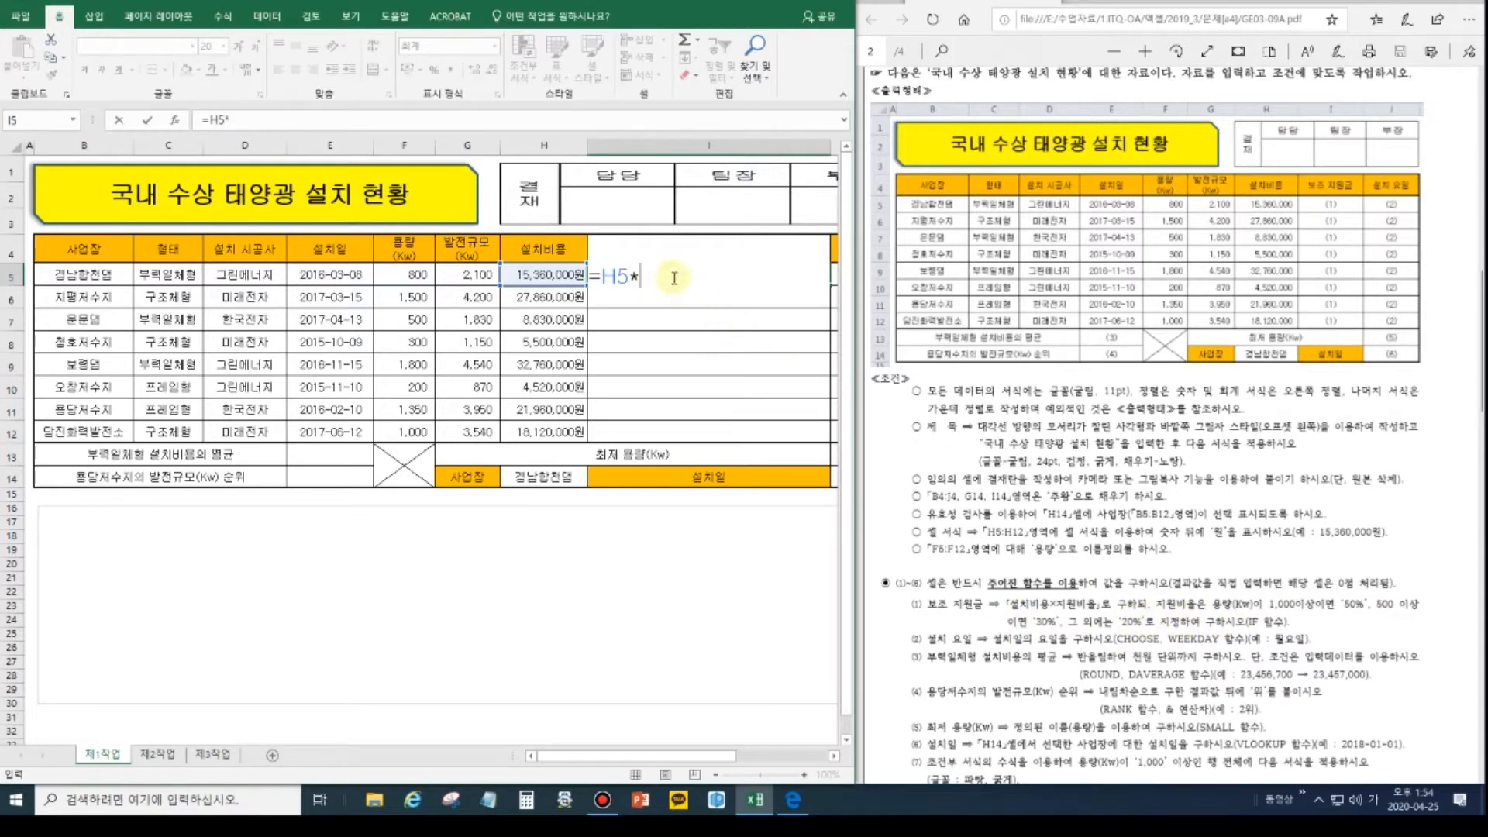
type("i")
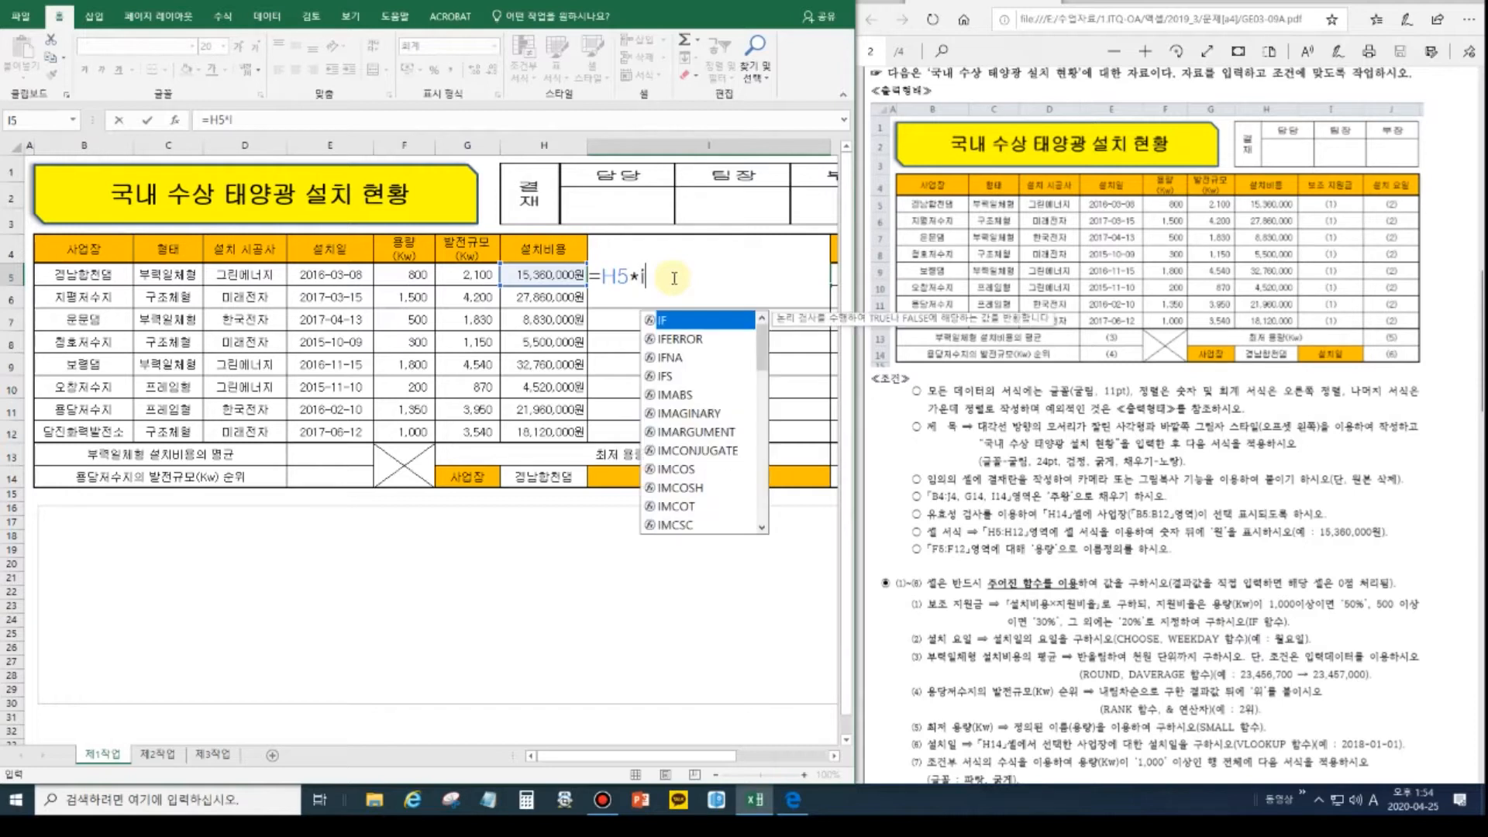
type("f(")
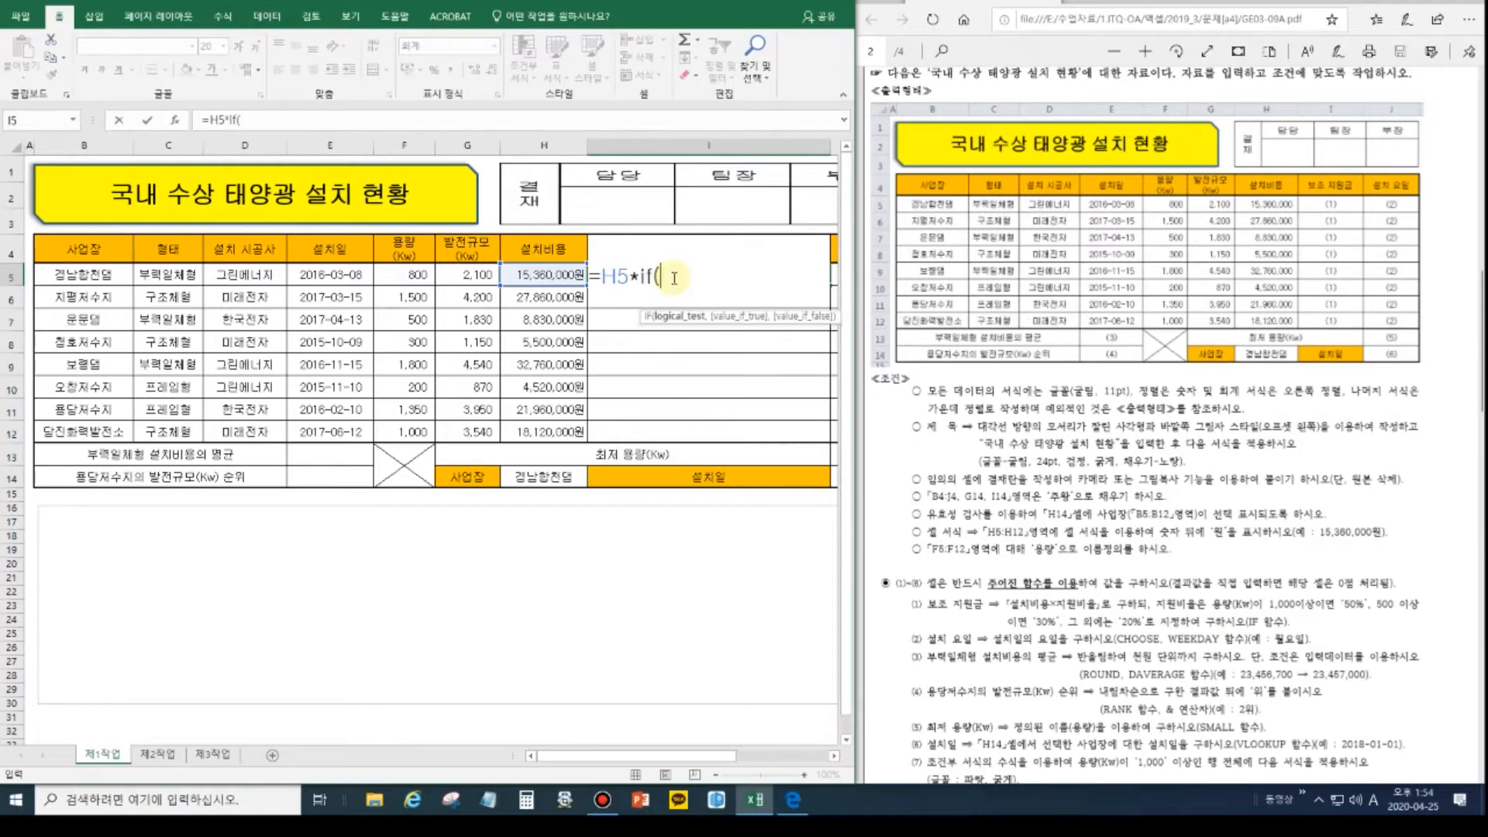
left_click(419, 271)
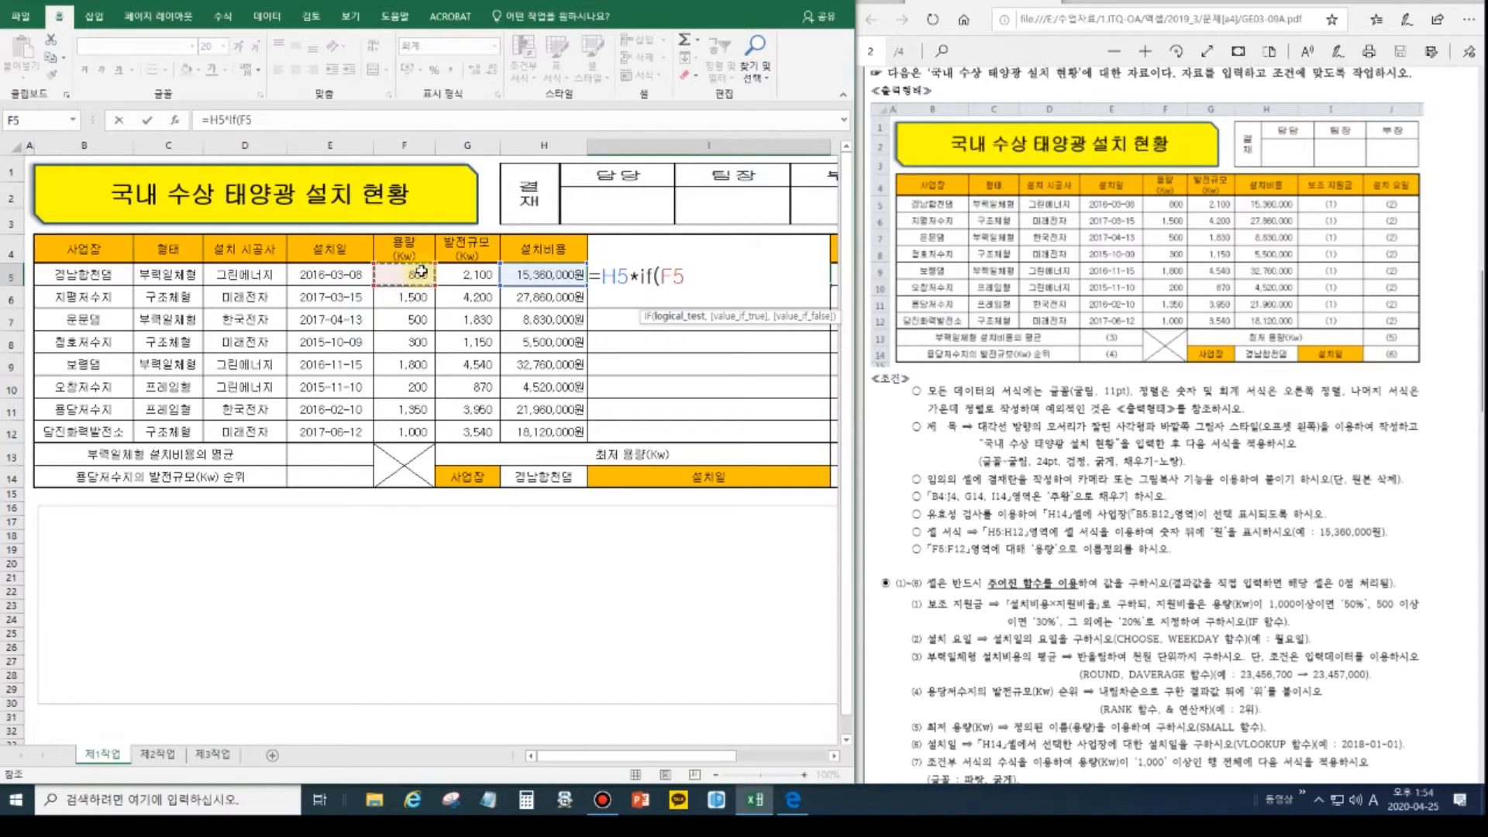
type(">=1000,")
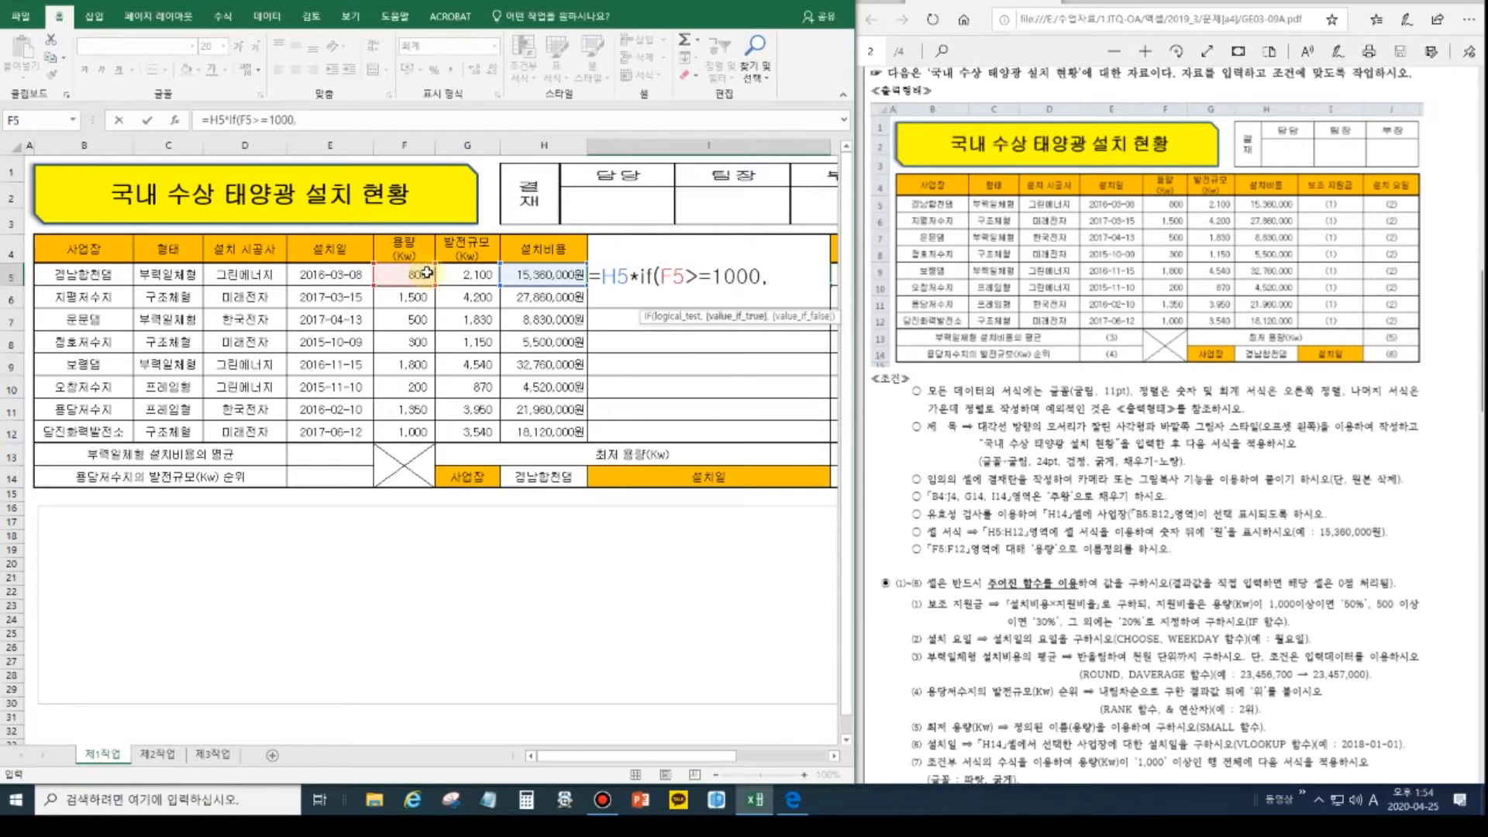
Complete I5's IF with an unquoted 50% for true and "" for false, giving =H5*IF(F5>=1000,50%,"").
type("\"50%\"")
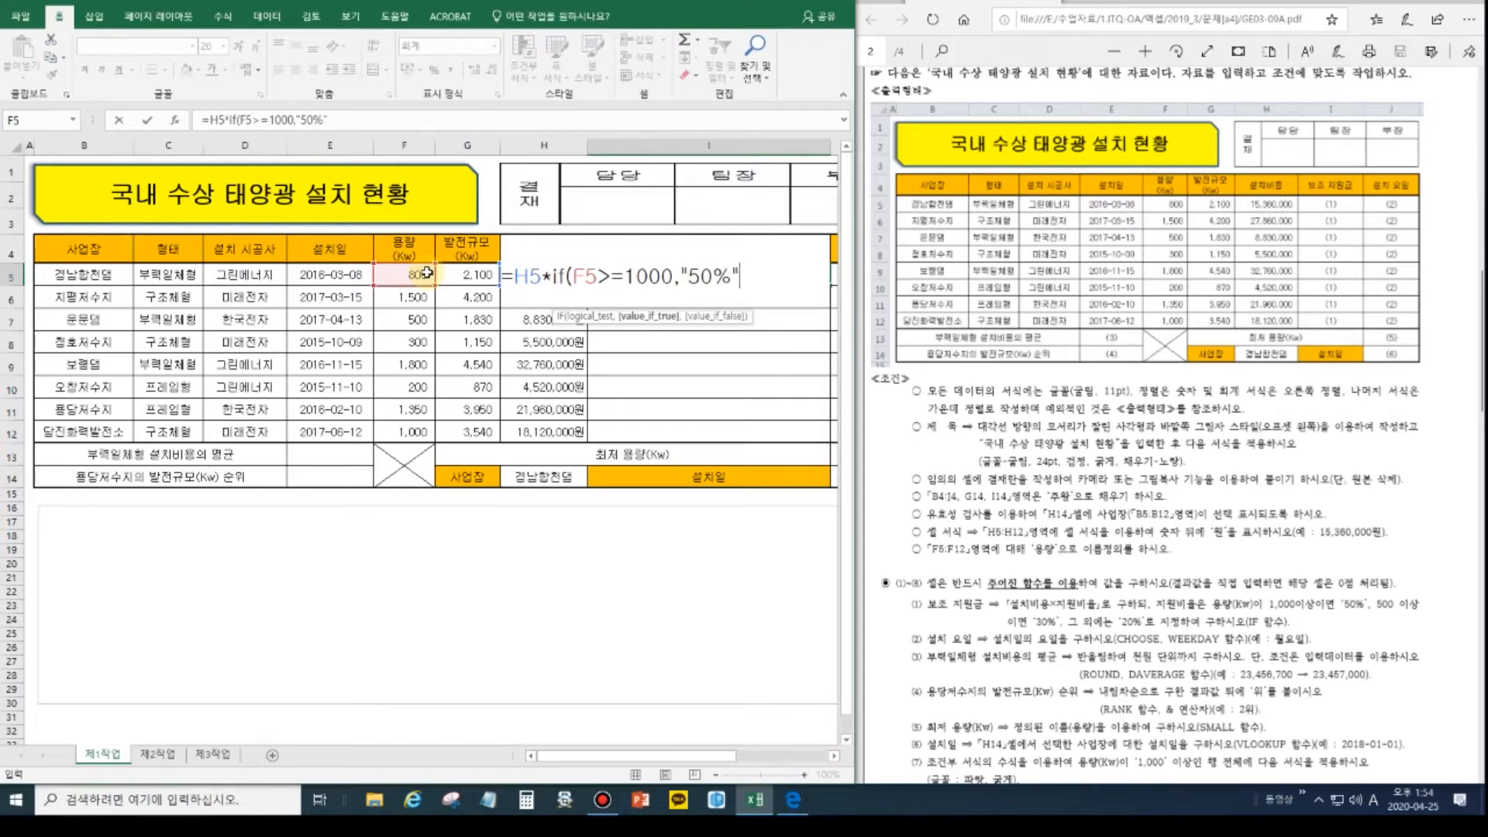
left_click(688, 275)
key("BackSpace")
key("Right")
key("Right")
key("Right")
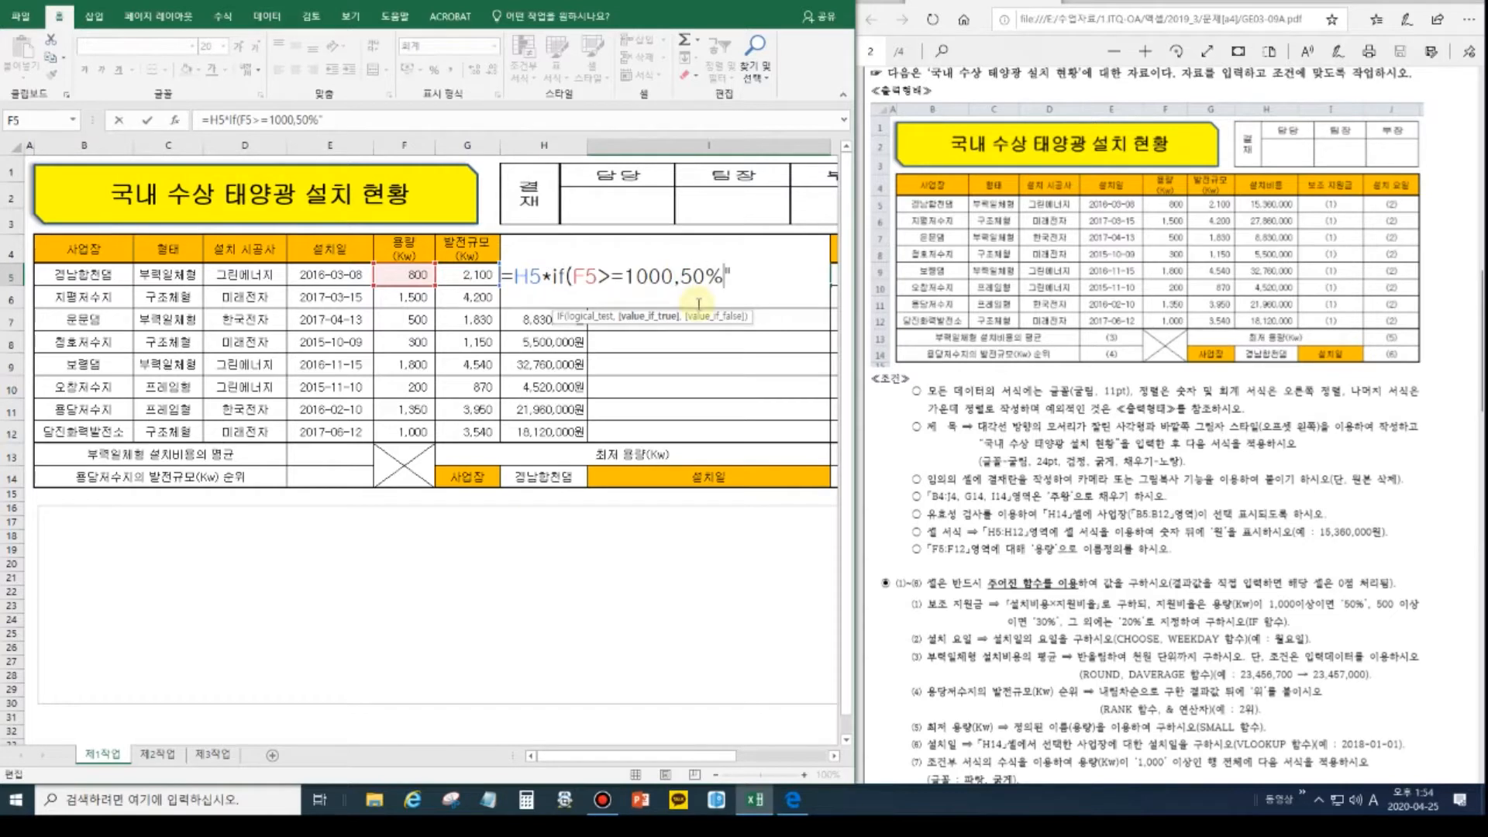
type(",\"\")")
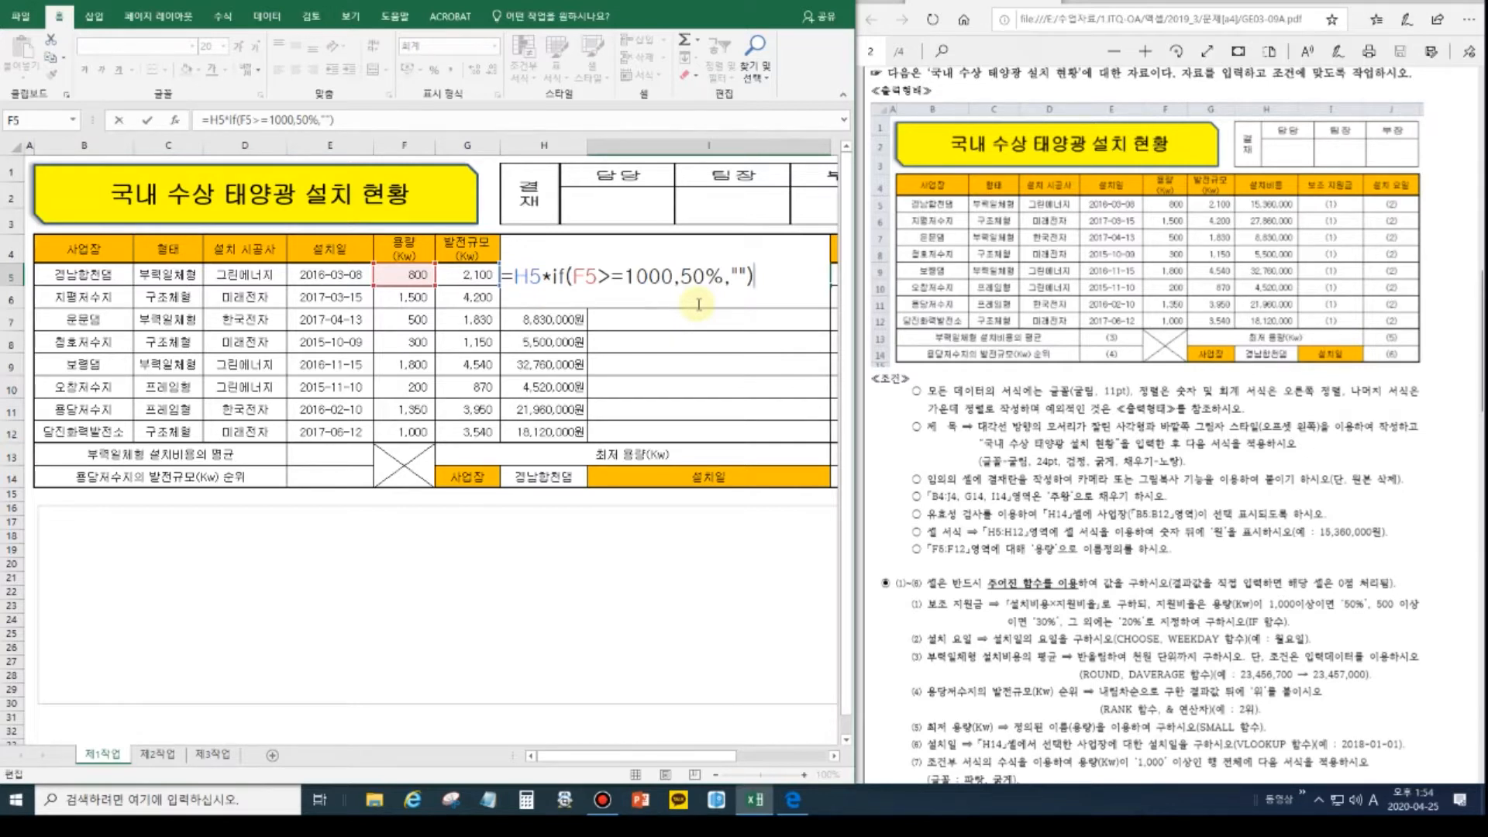
key("Return")
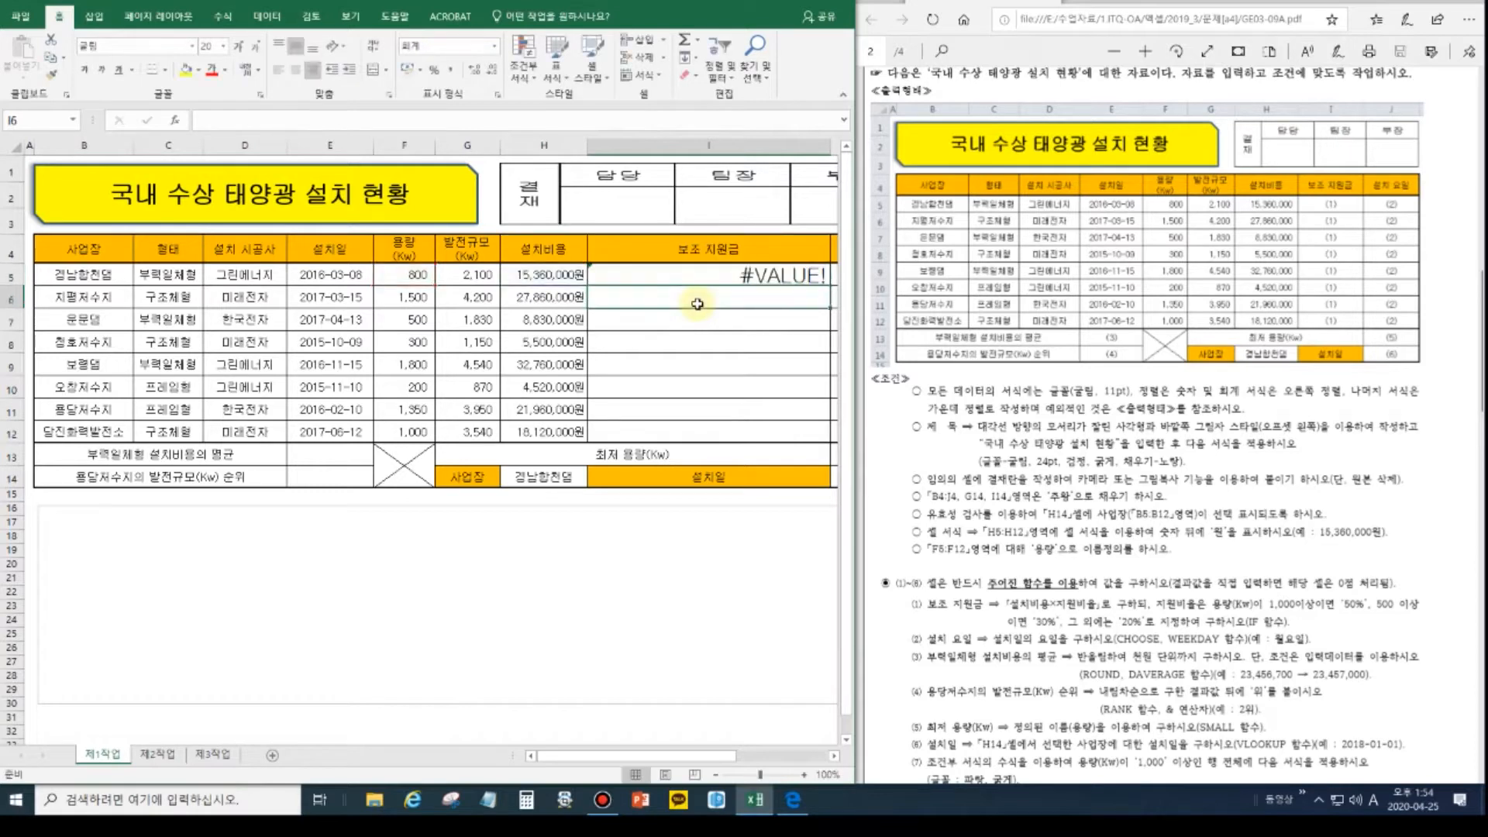
Fill the I5 subsidy formula down to I12 and check it against the capacities in column F.
left_click(719, 276)
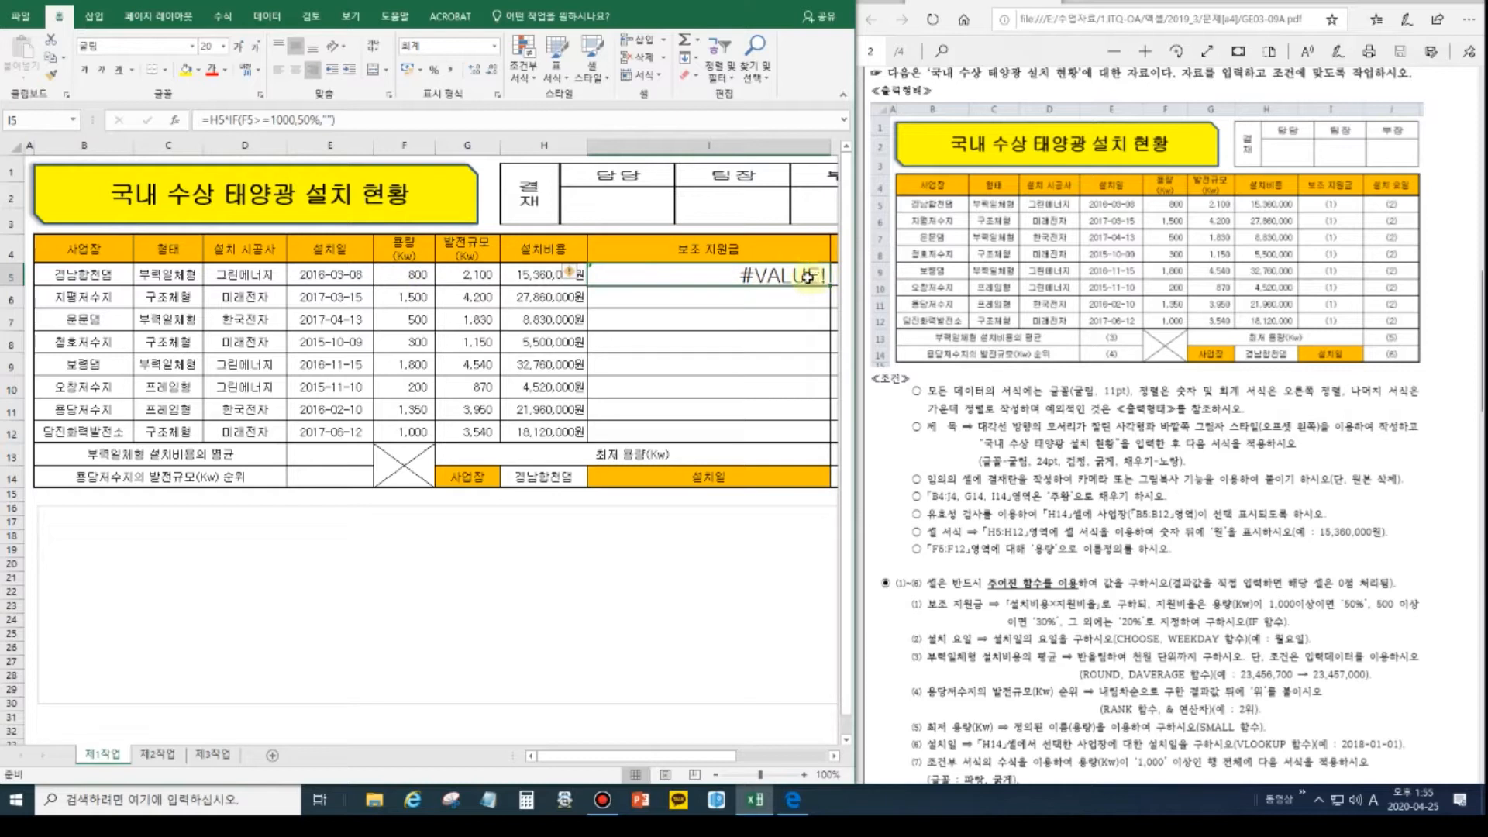
left_click_drag(830, 286, 827, 441)
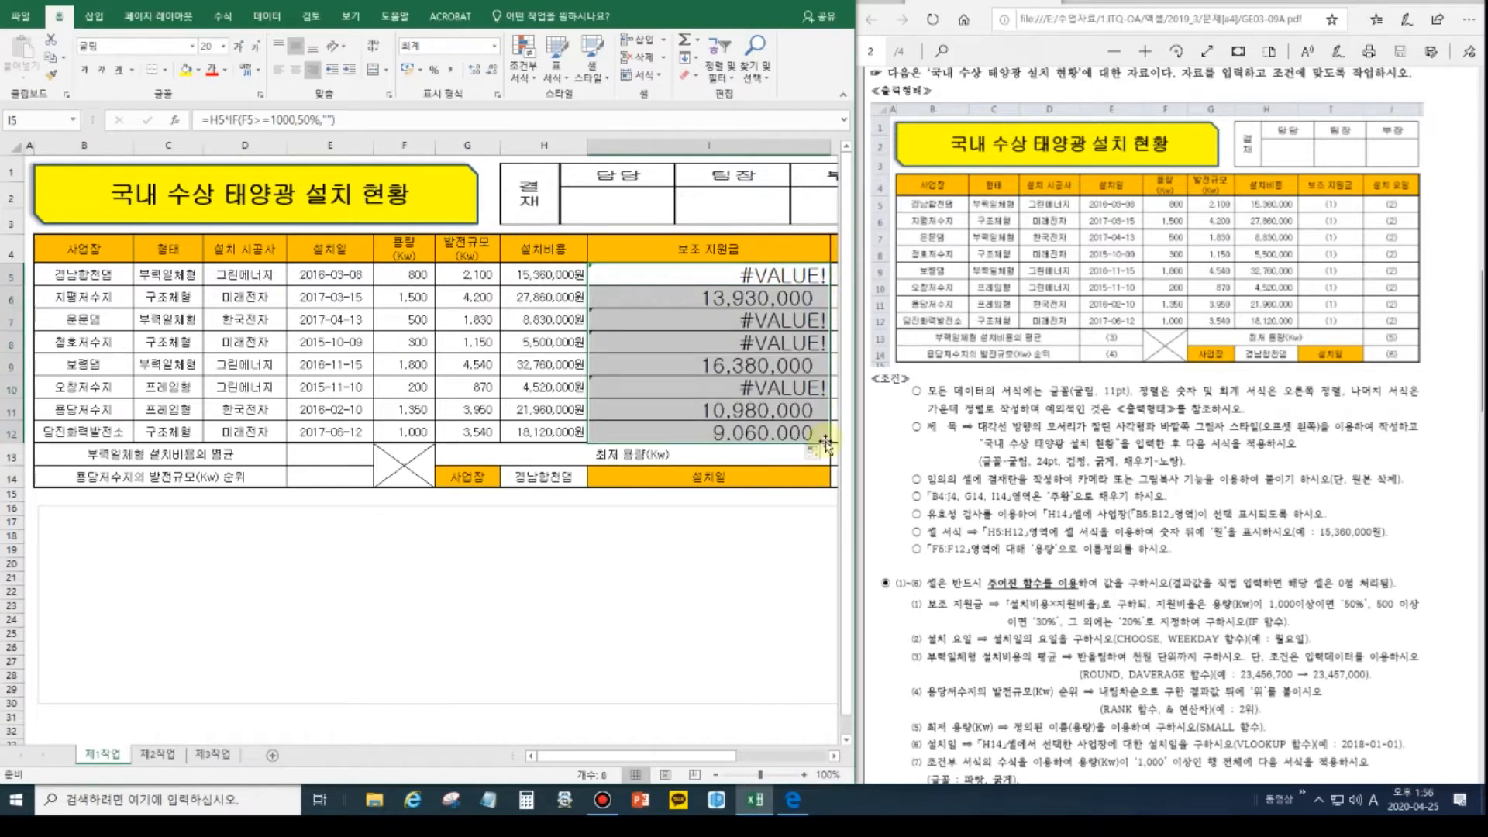
left_click(405, 298)
left_click(417, 342)
left_click(419, 409)
left_click(428, 431)
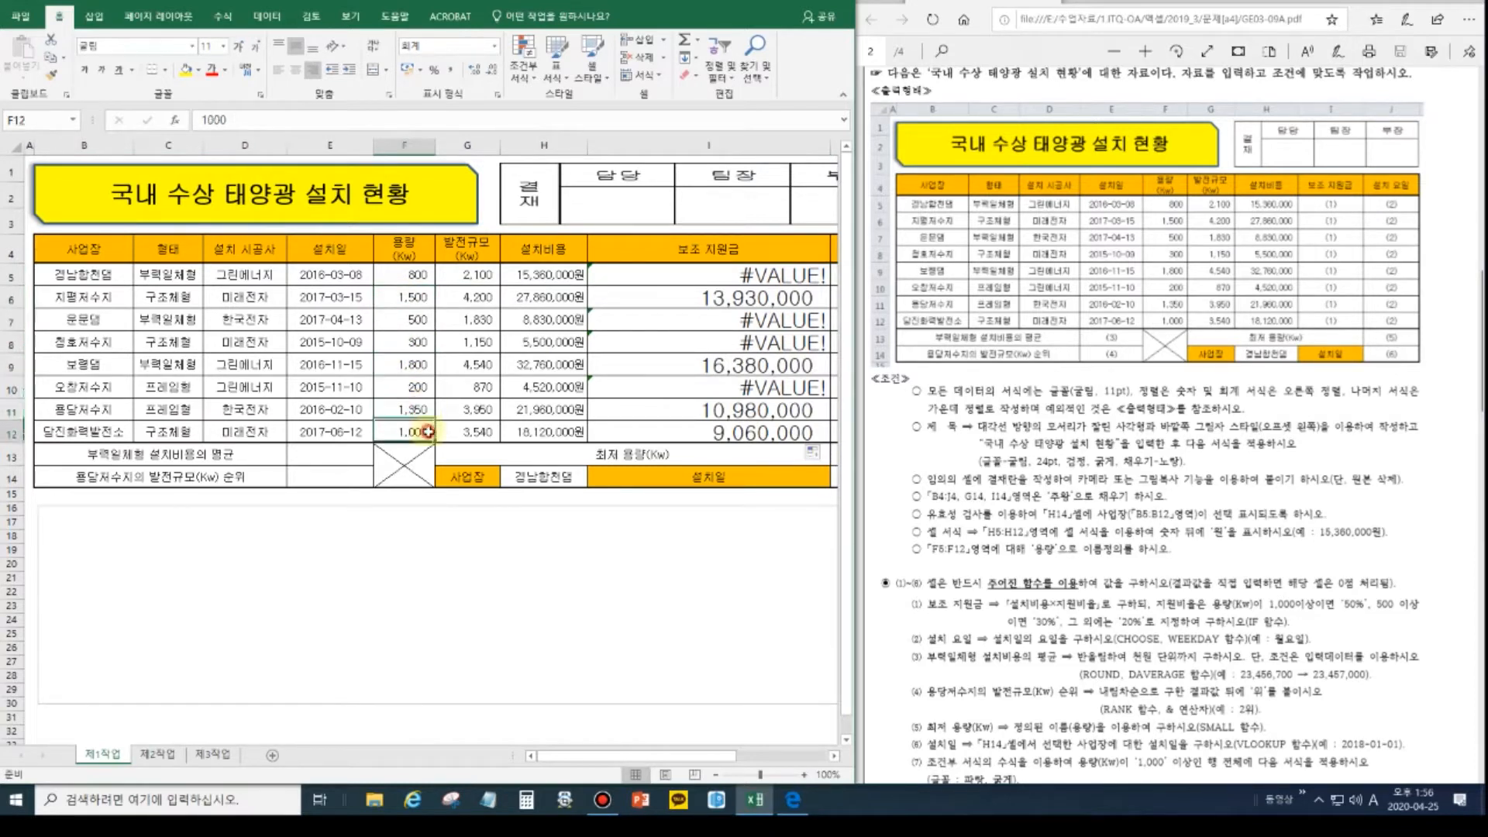
Nest a copy of I5's IF expression in place of its "" false value.
left_click(614, 278)
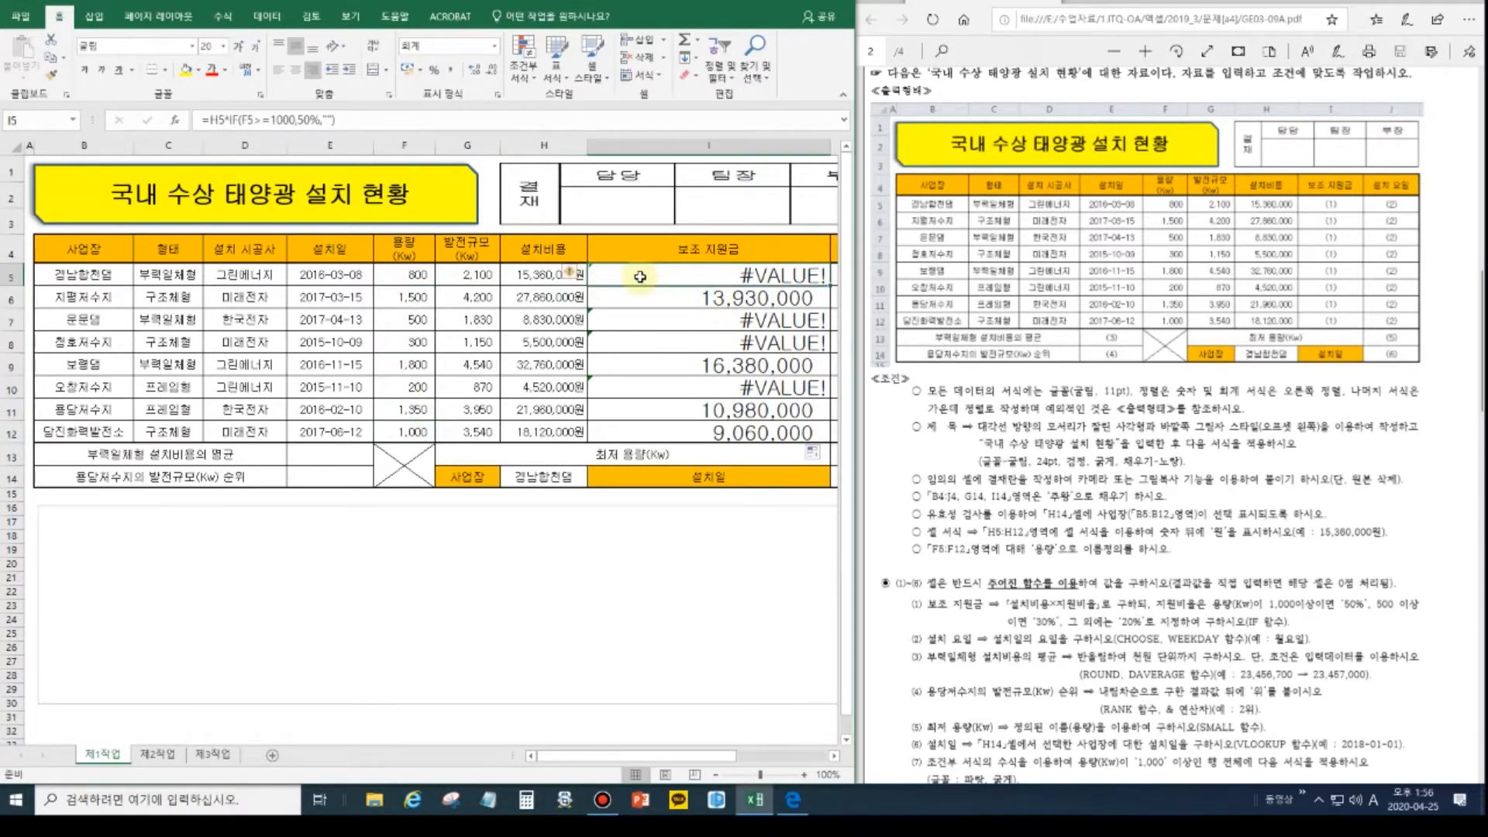
double_click(640, 277)
left_click_drag(555, 278, 754, 278)
key("ctrl+c")
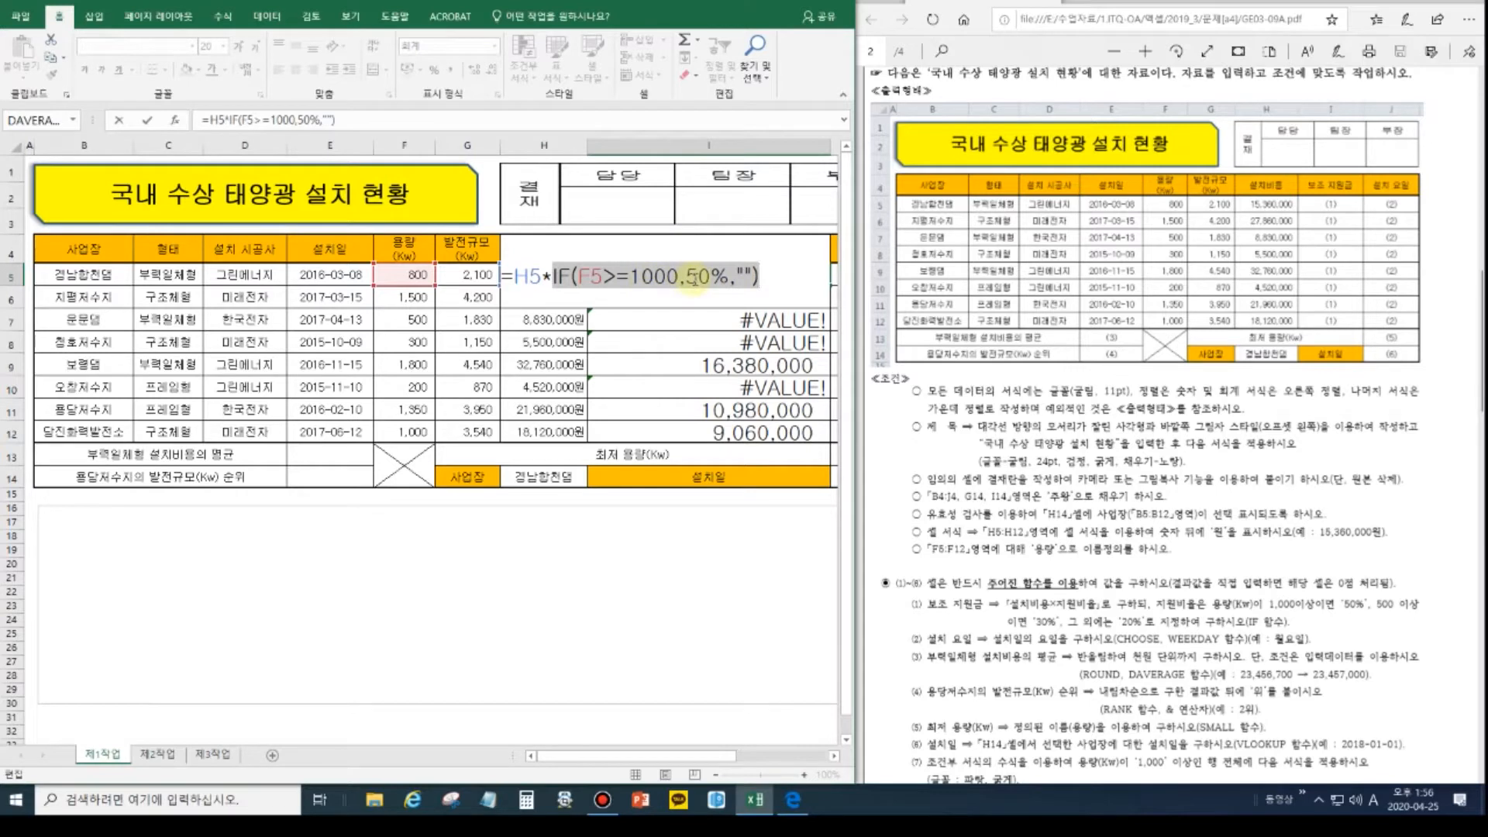
double_click(745, 277)
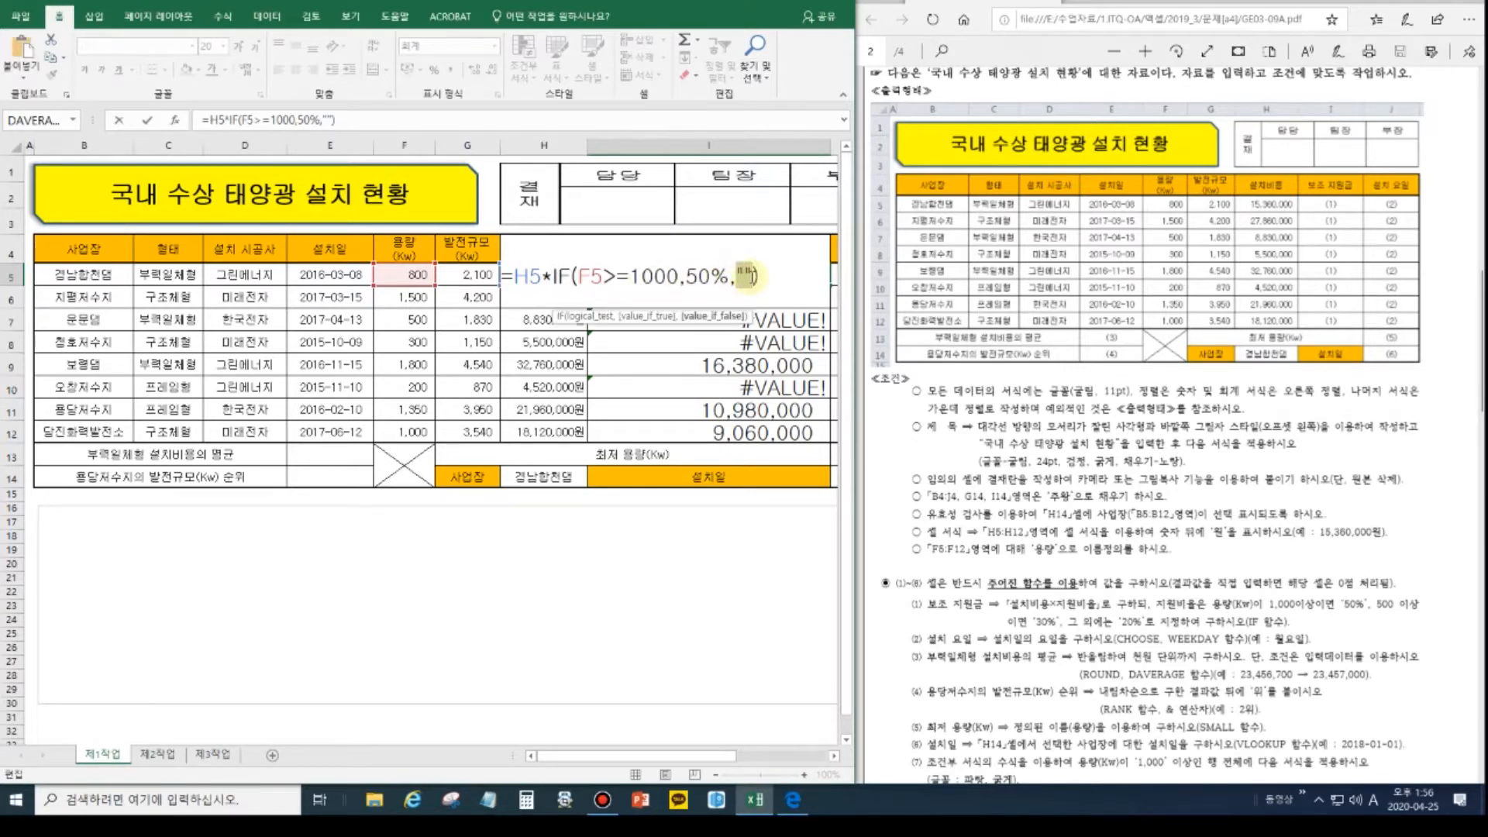
key("ctrl+v")
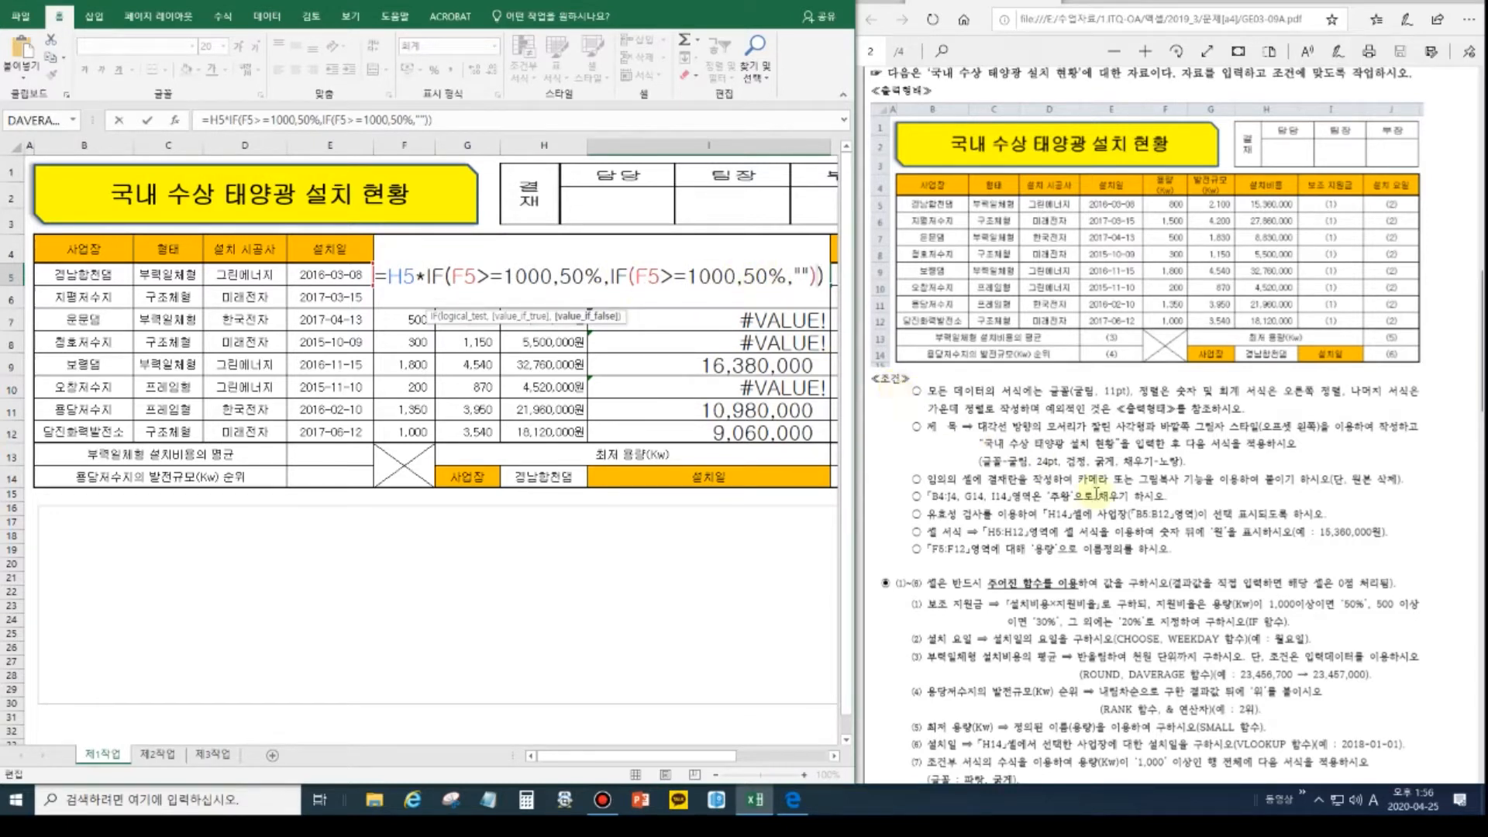
Change the nested IF in I5 to test F5>=500 and return 30% when true.
left_click(710, 281)
key("BackSpace")
key("BackSpace")
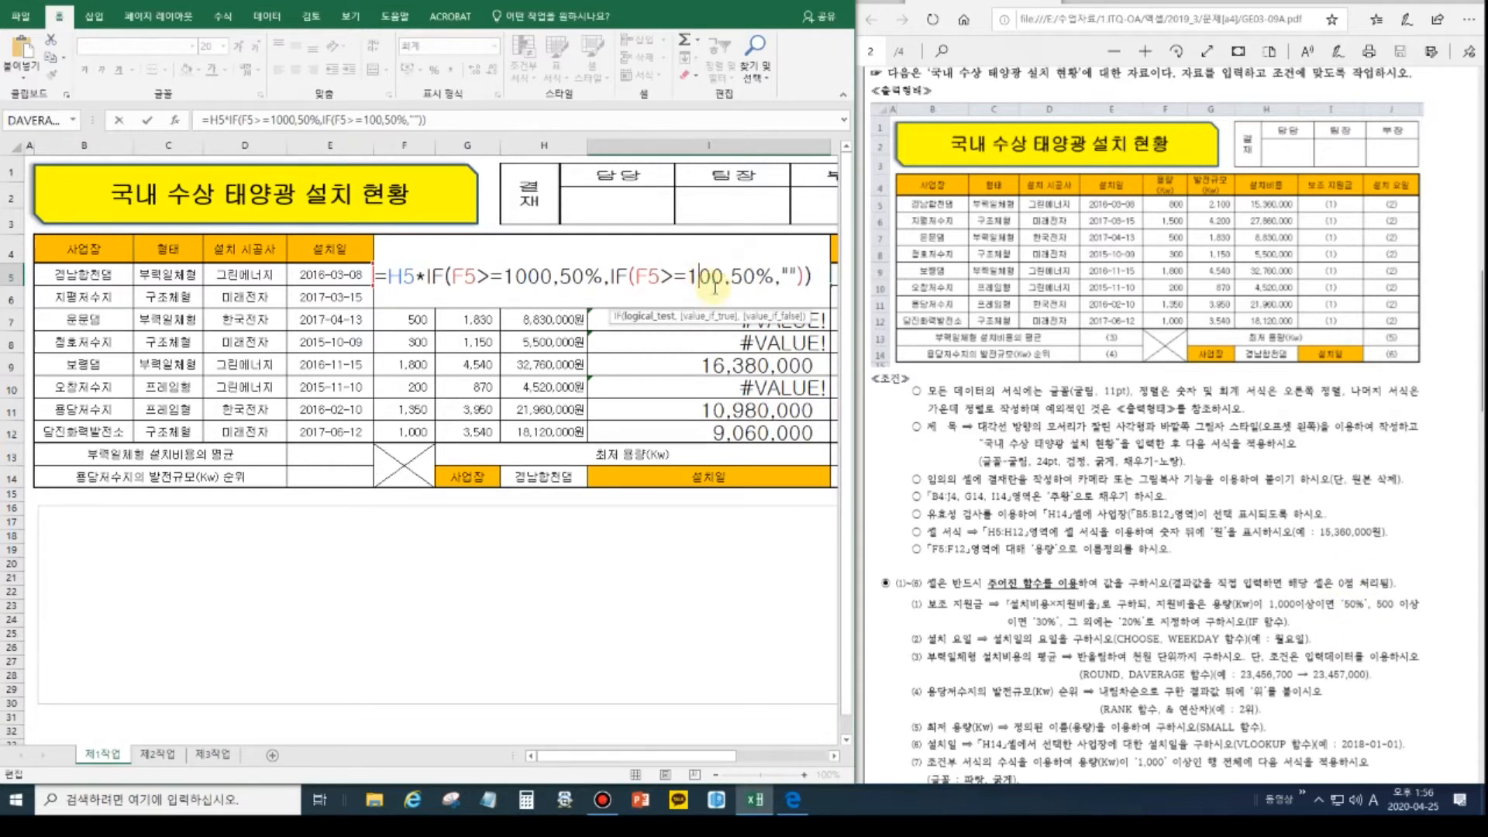
type("5")
left_click(744, 273)
key("BackSpace")
type("3")
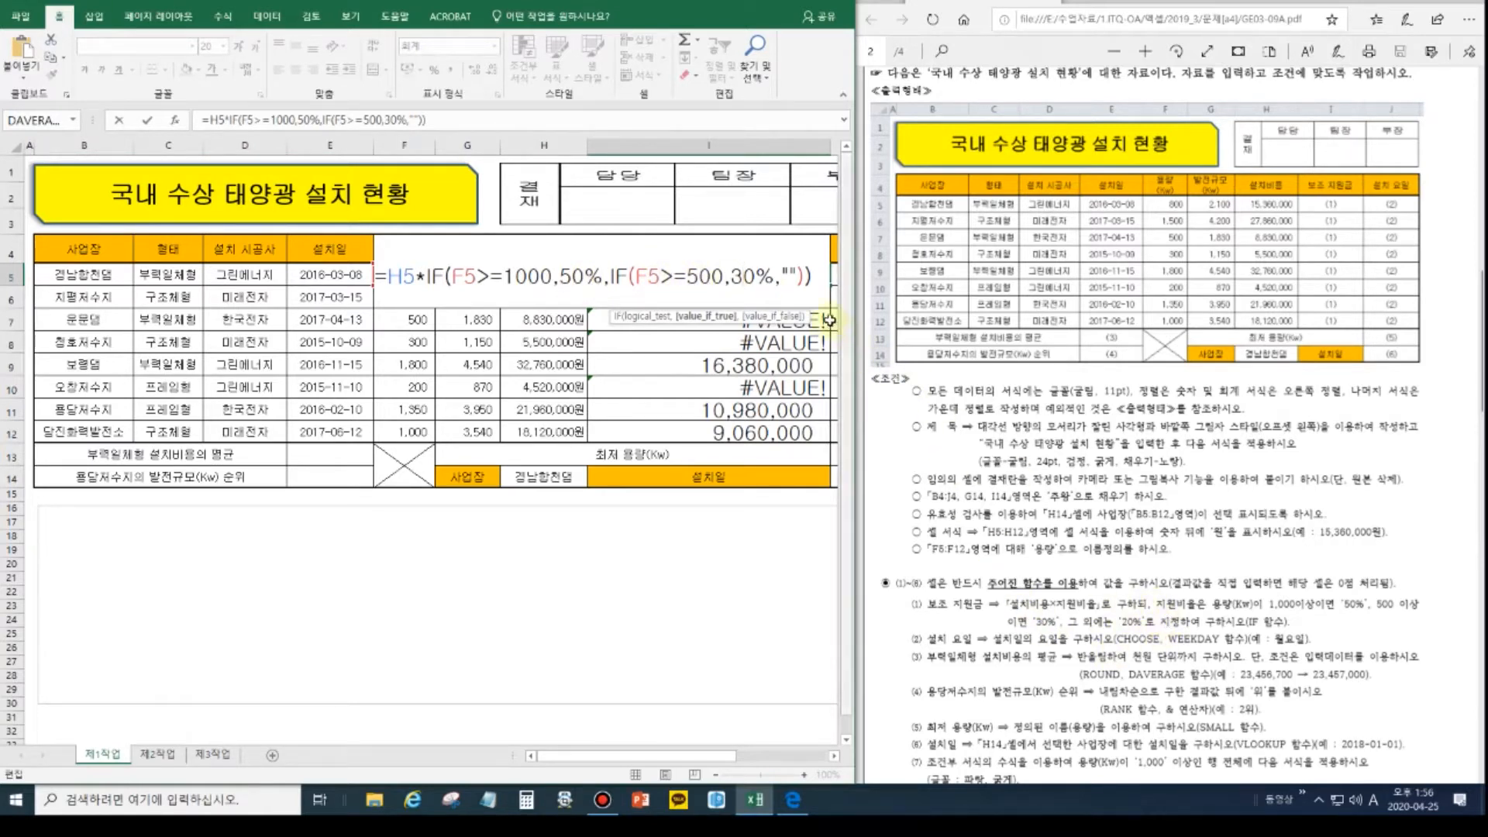
Set the nested IF's false value to 20% and fill the I5 formula down to I12.
left_click(781, 277)
key("Delete")
key("Delete")
type("20")
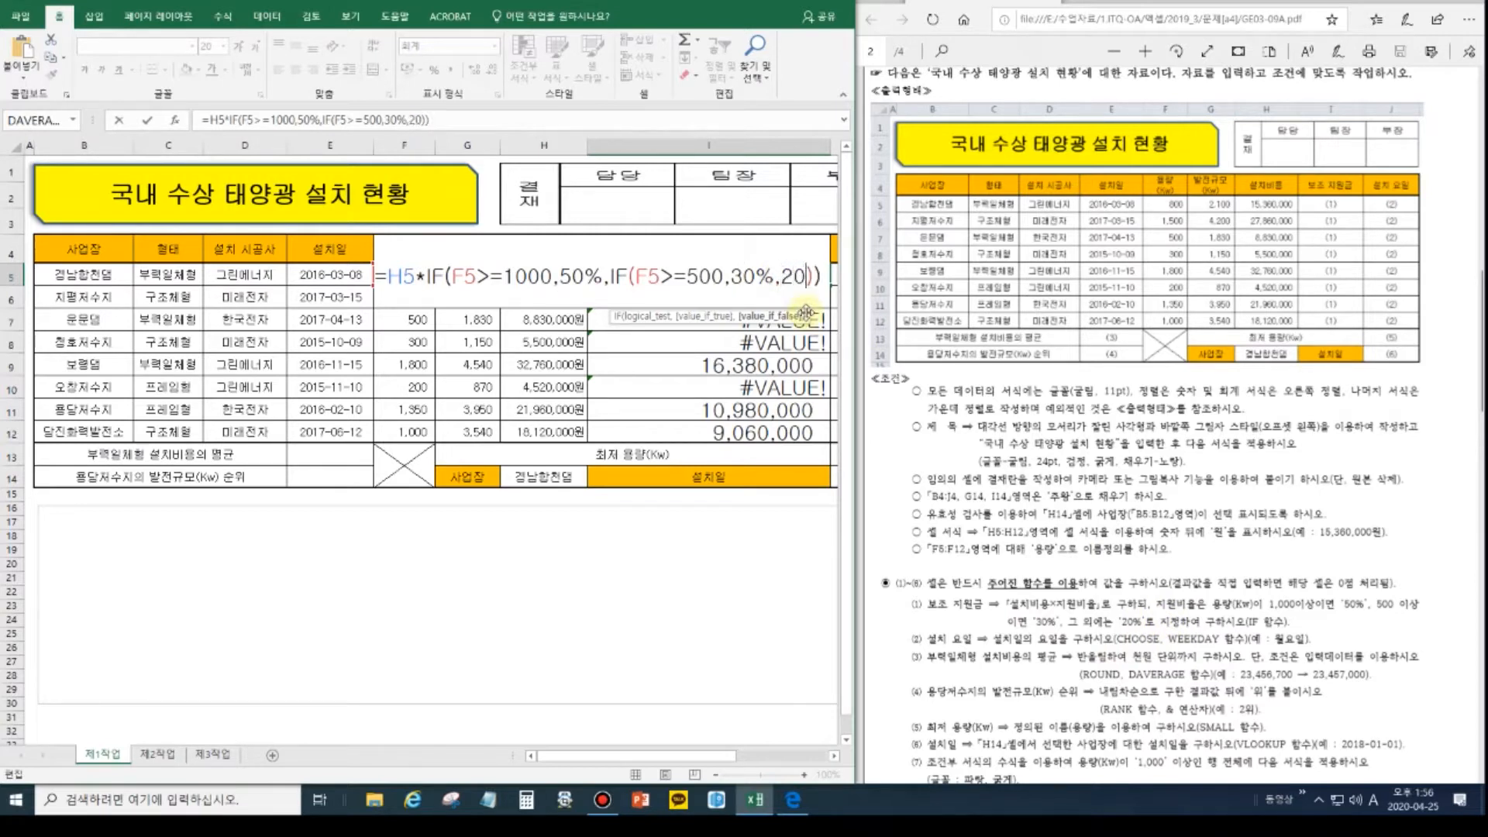
type("%")
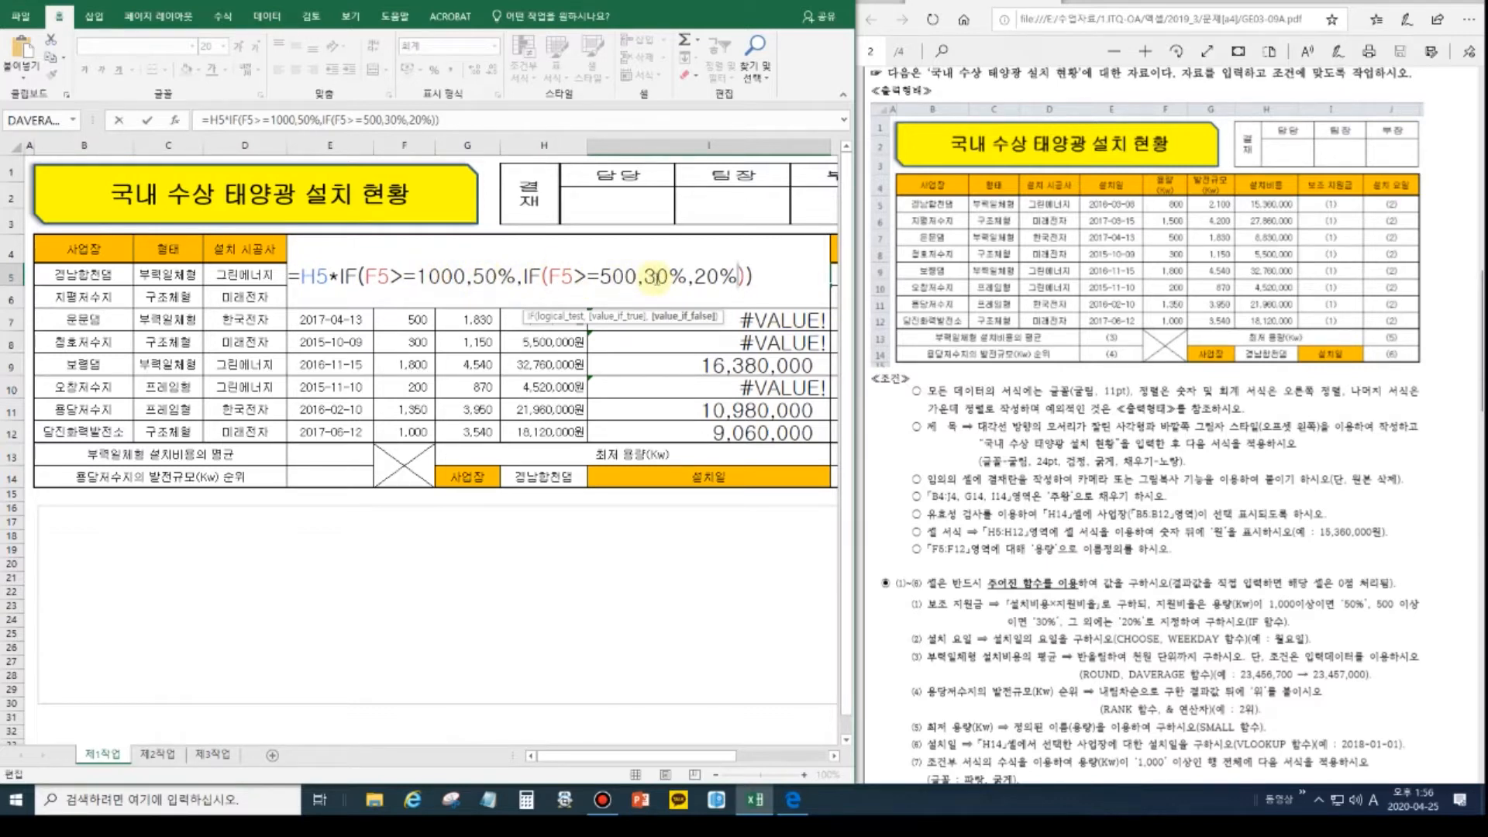
key("ctrl+Return")
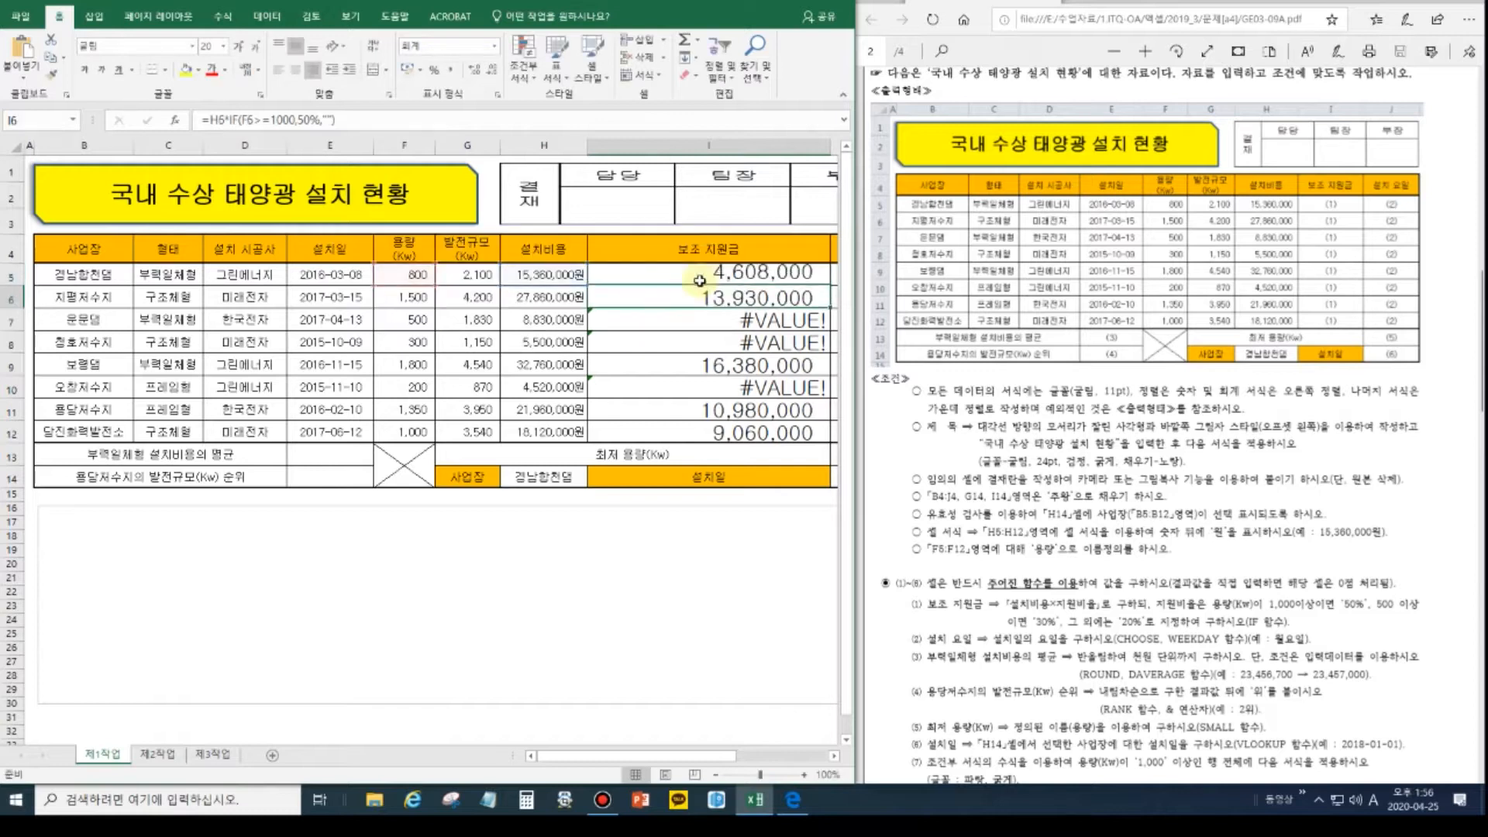
left_click_drag(830, 288, 827, 440)
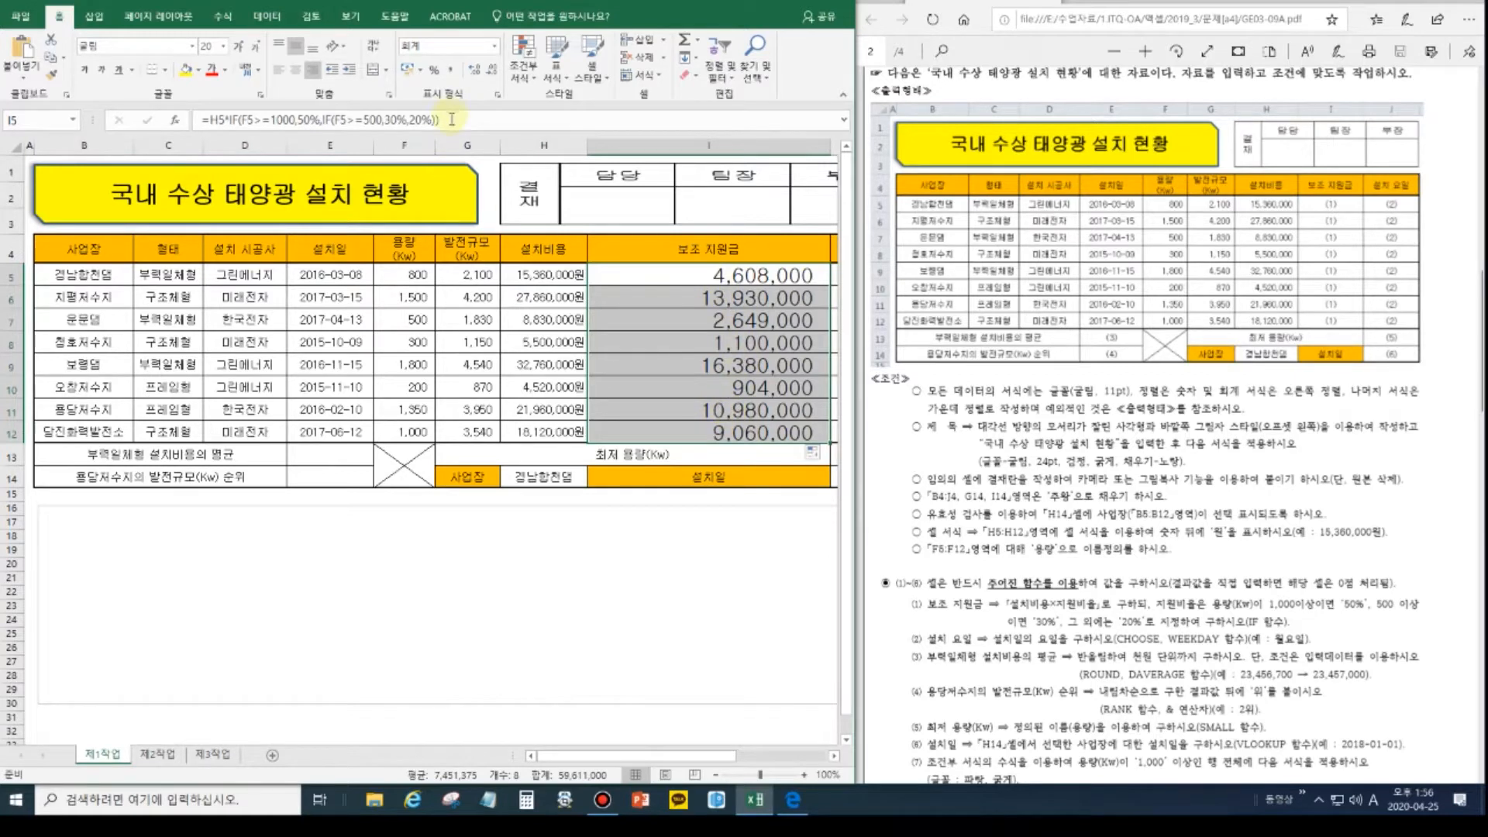
Copy the completed I5 formula into the text box below the table and number it "1.".
left_click_drag(452, 119, 166, 126)
key("ctrl+c")
left_click(113, 546)
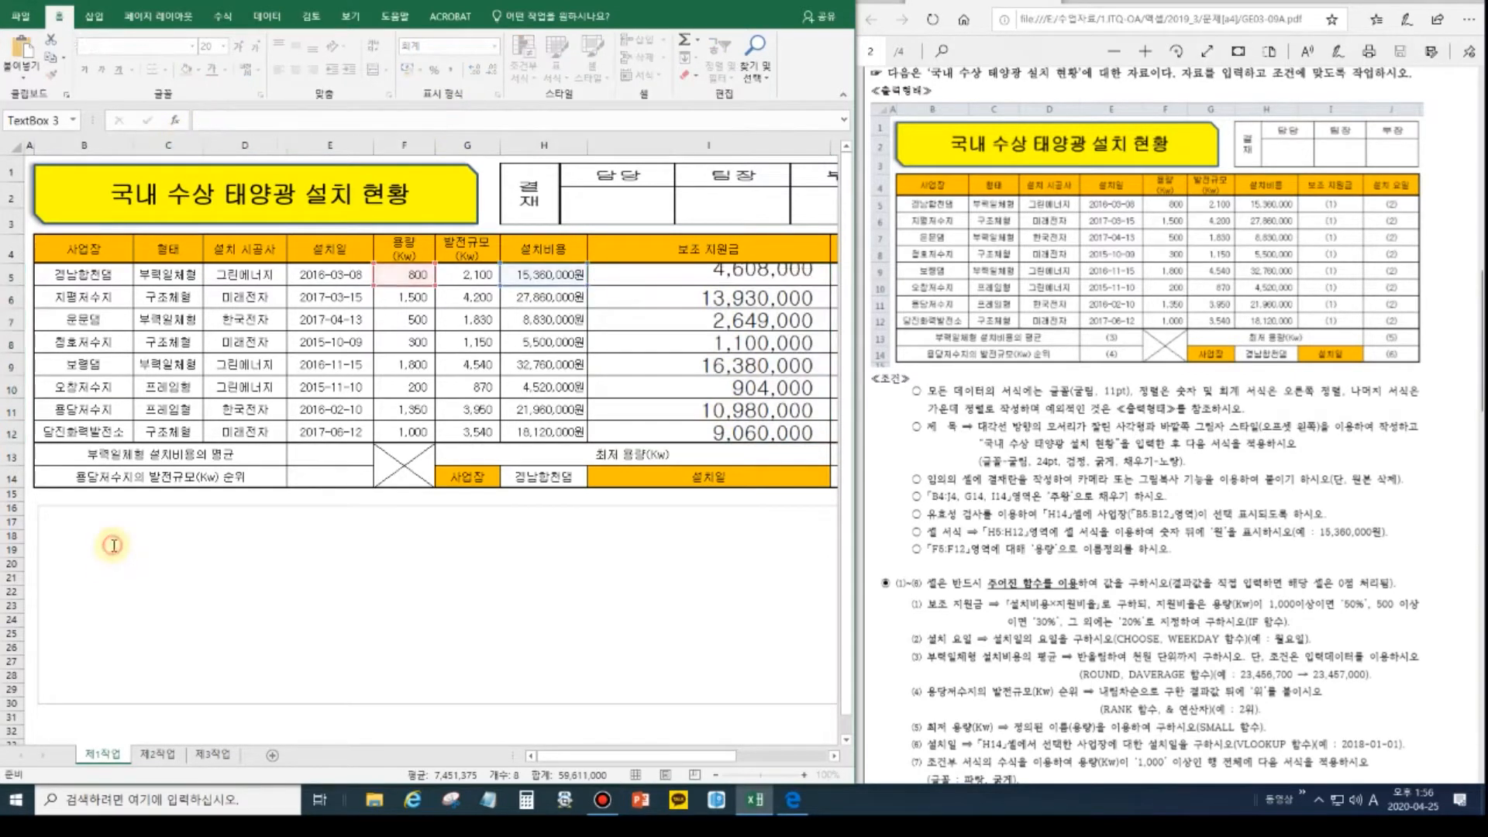
key("ctrl+v")
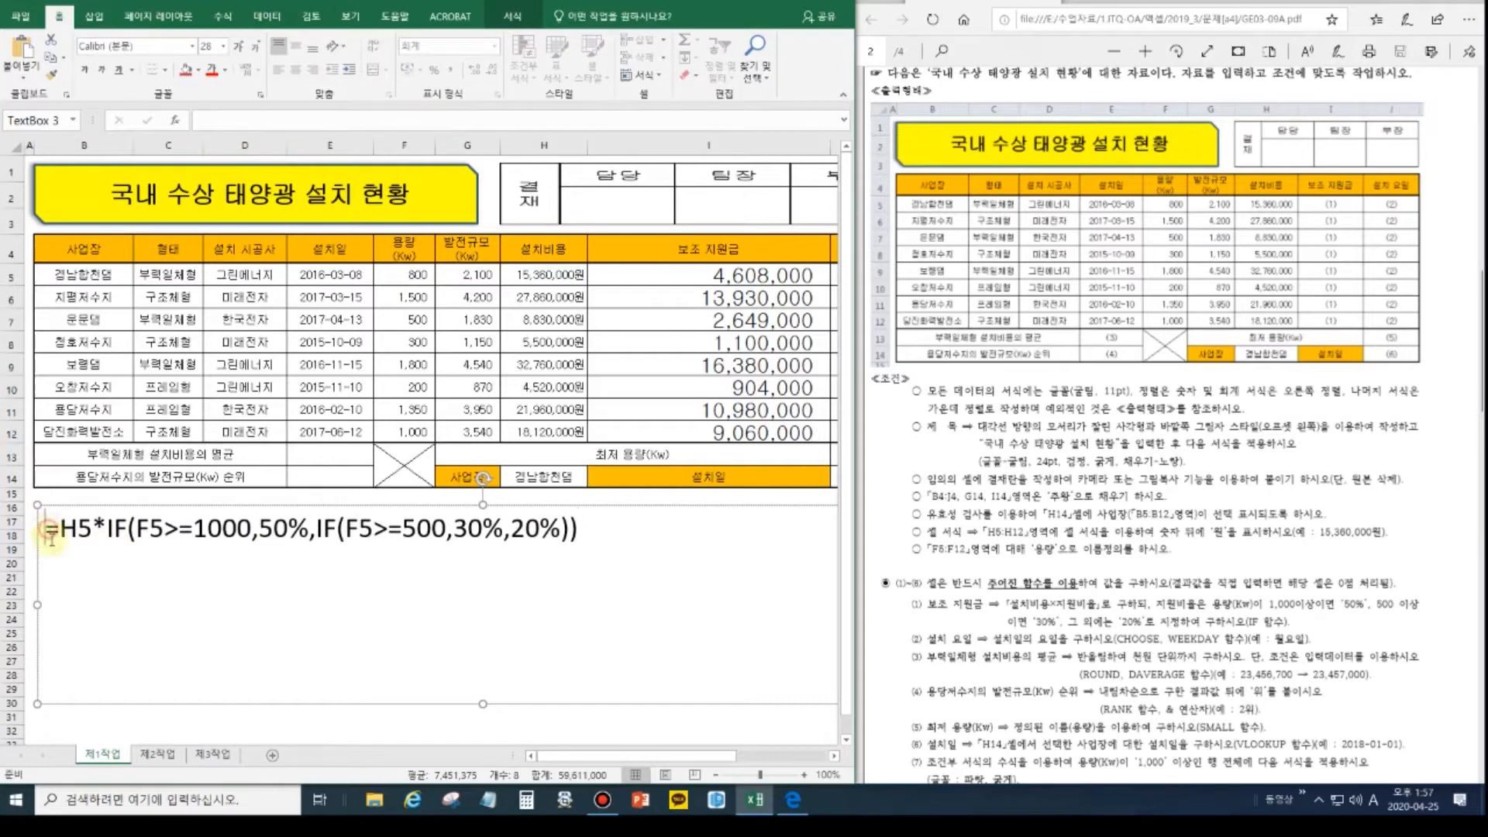
type("1.")
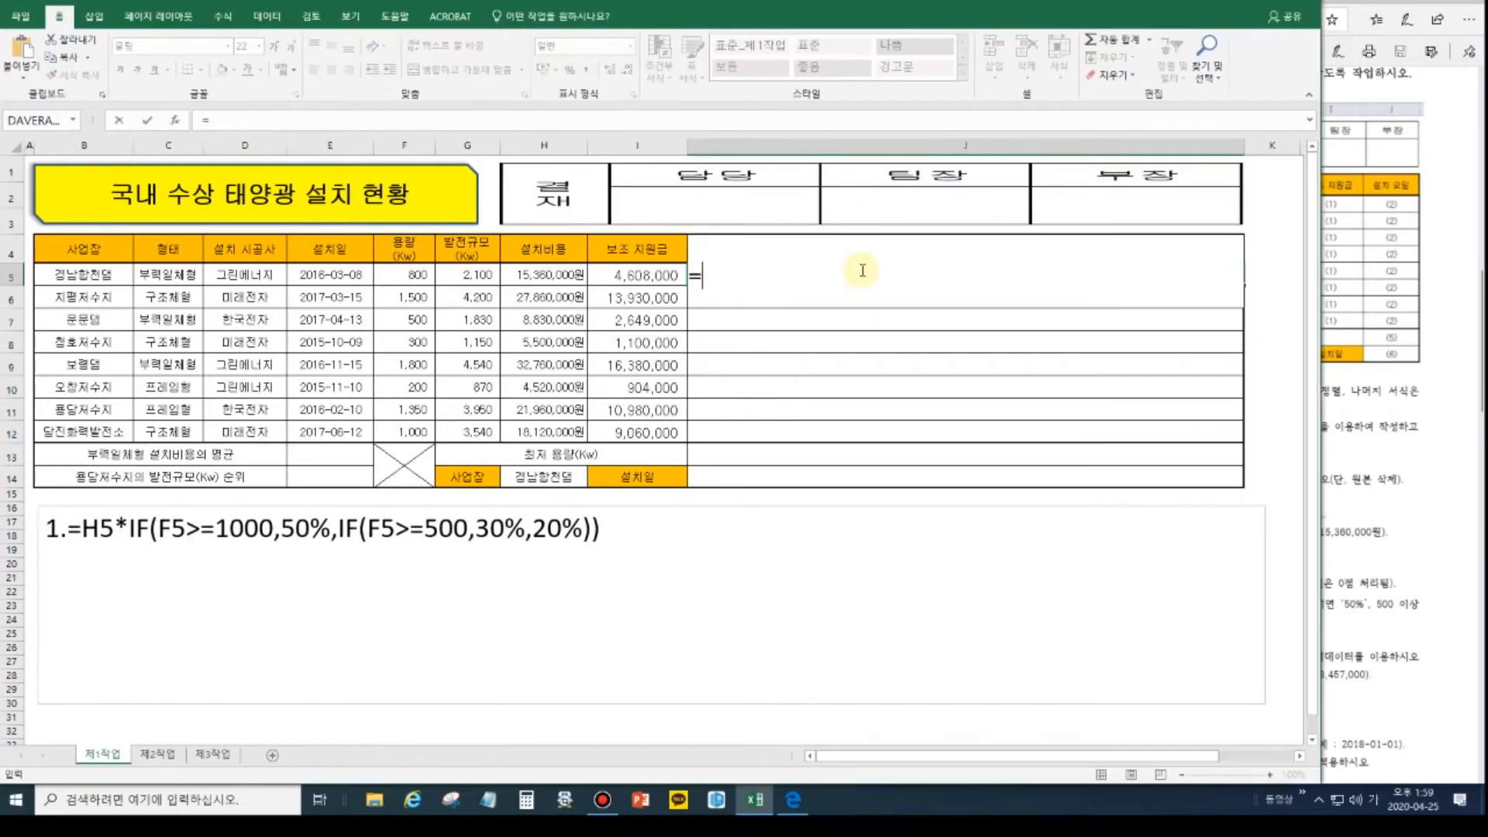
Enter =WEEKDAY(E5,1) in J5 for the installation date and fill it down to J12.
key("Hangul")
type("W")
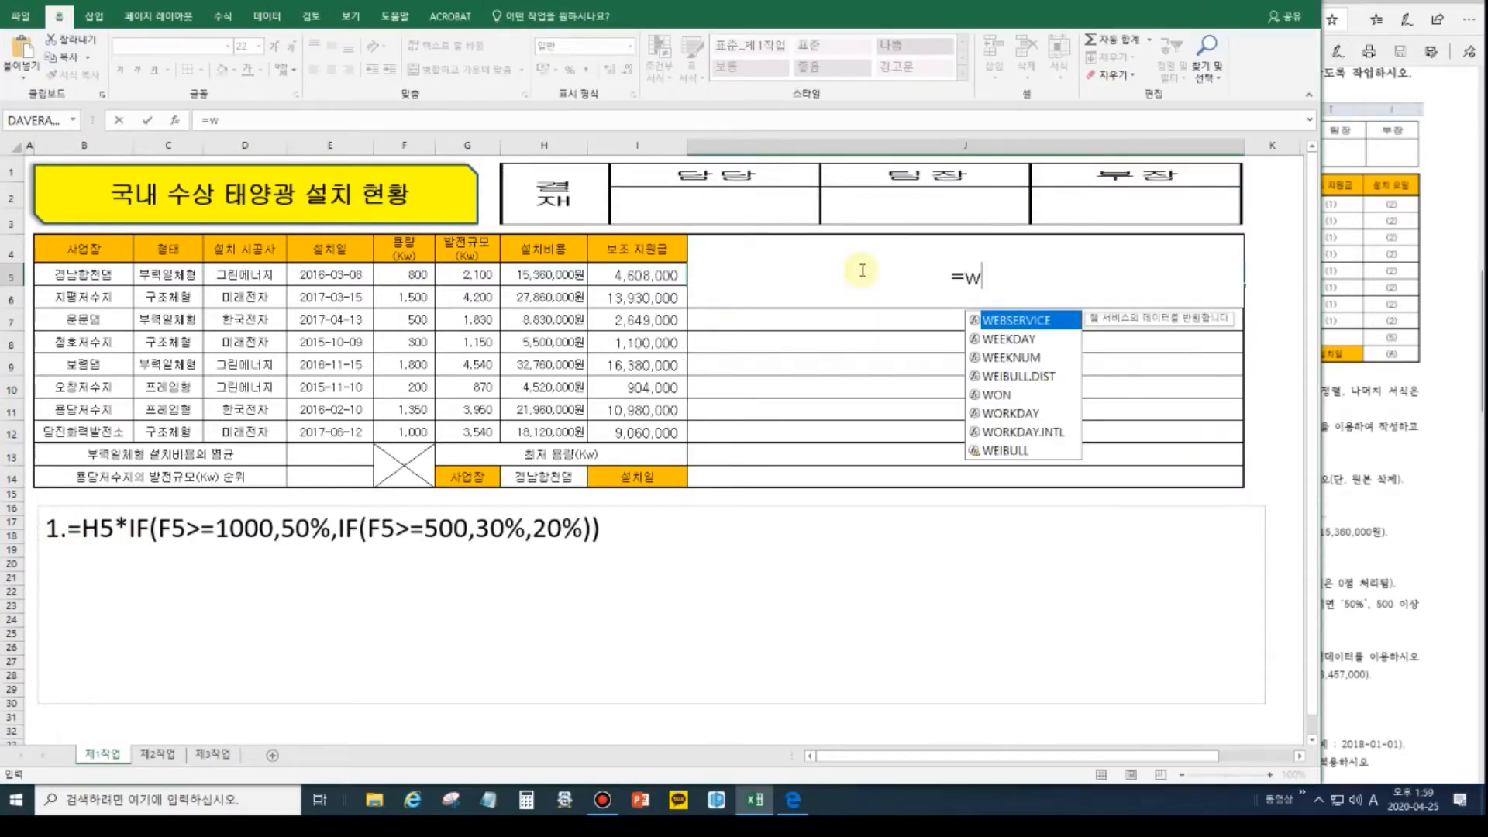
type("eekday(")
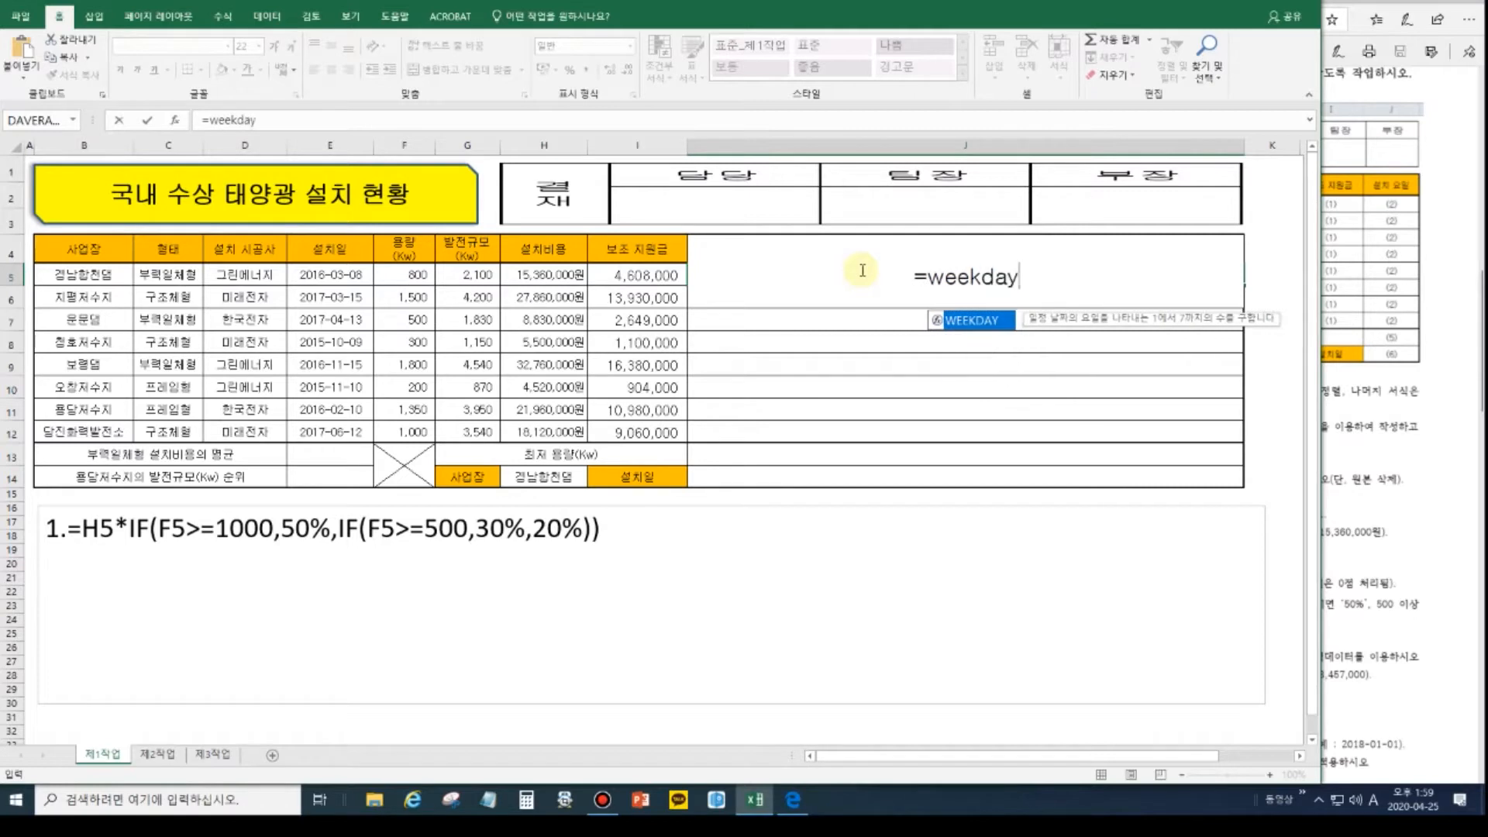
left_click(334, 275)
type(",")
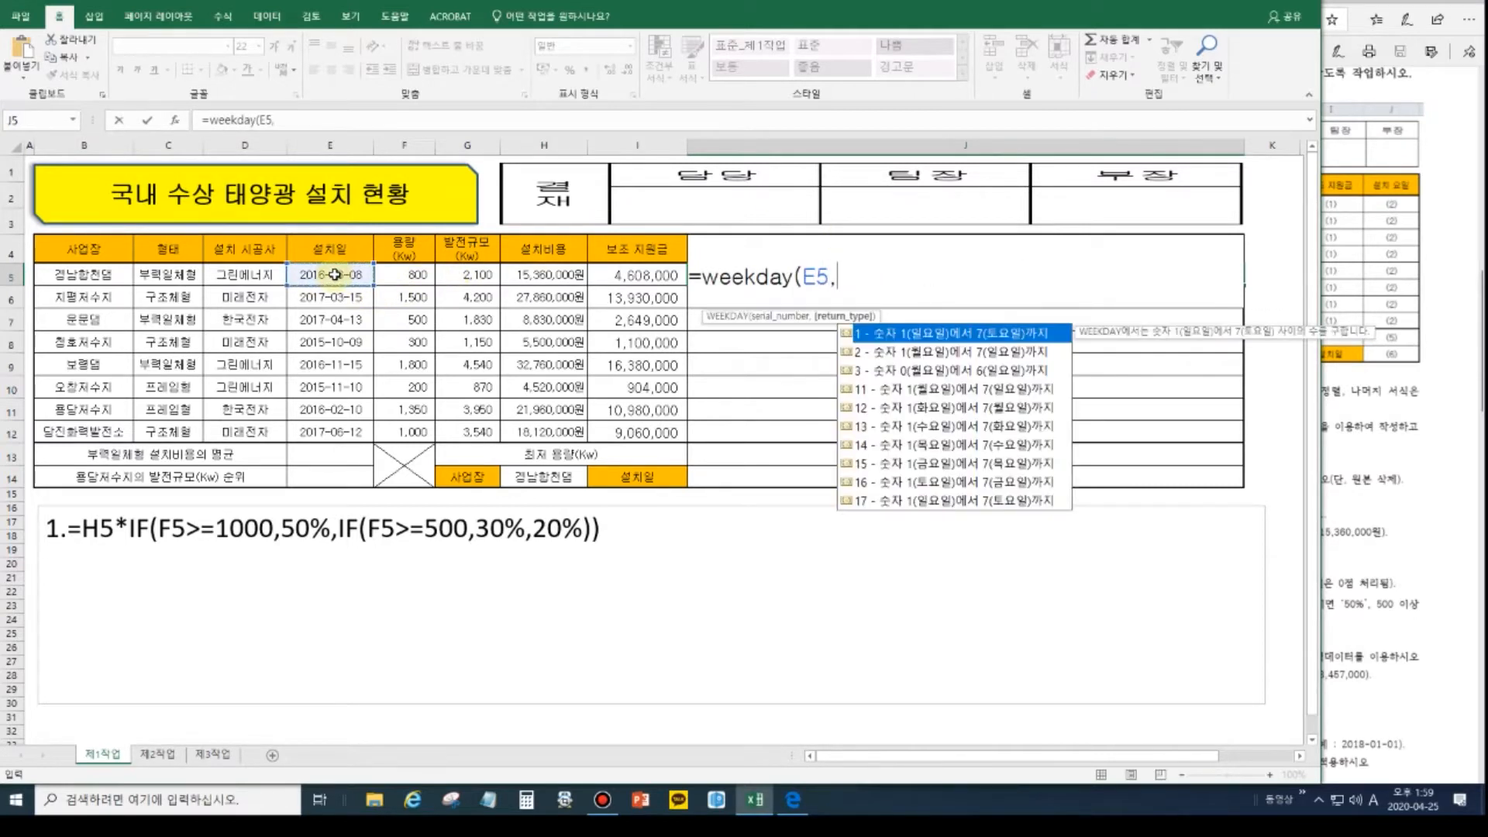
type("1)")
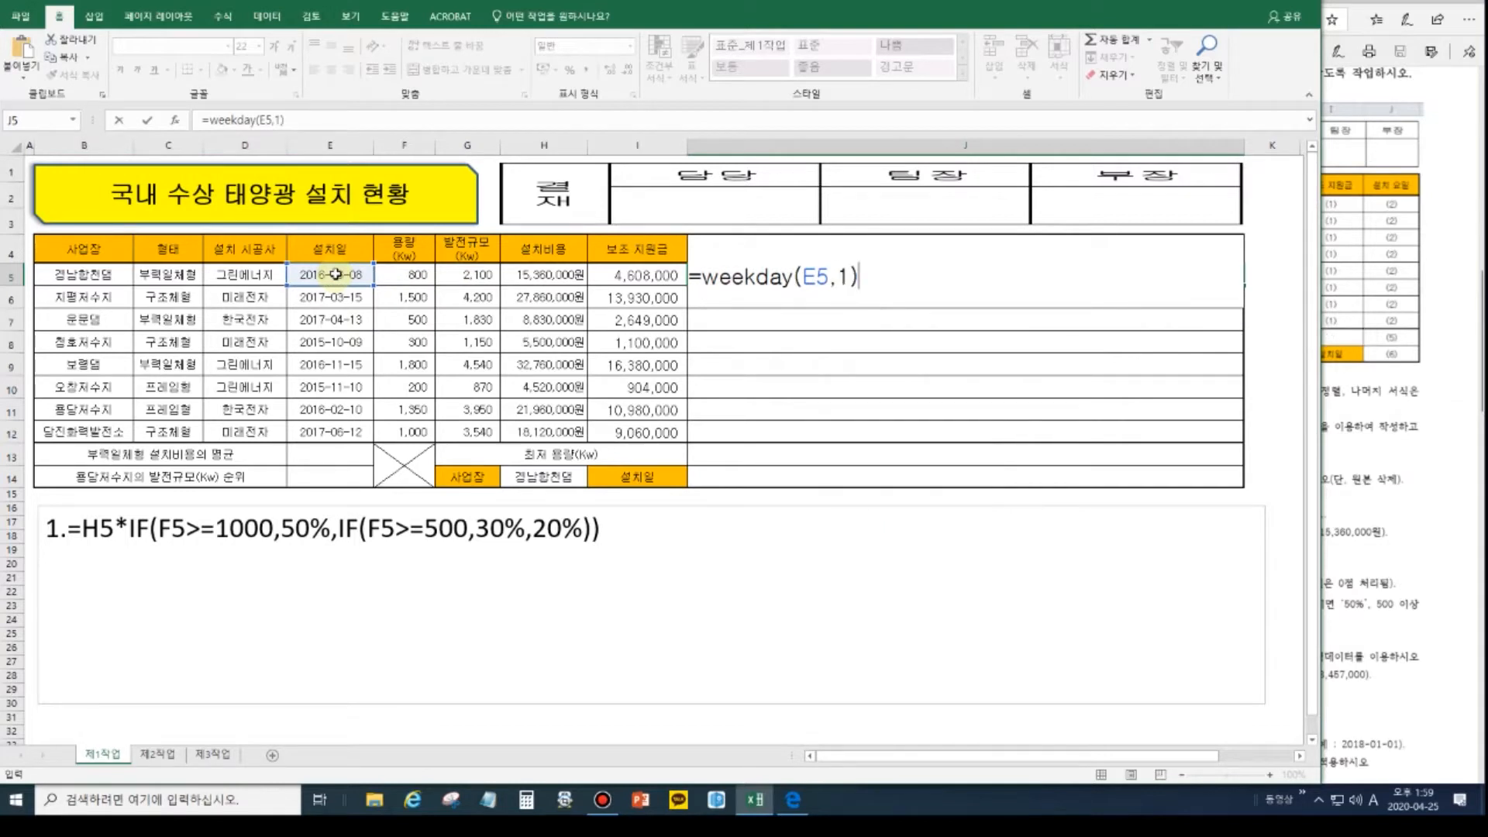
key("Return")
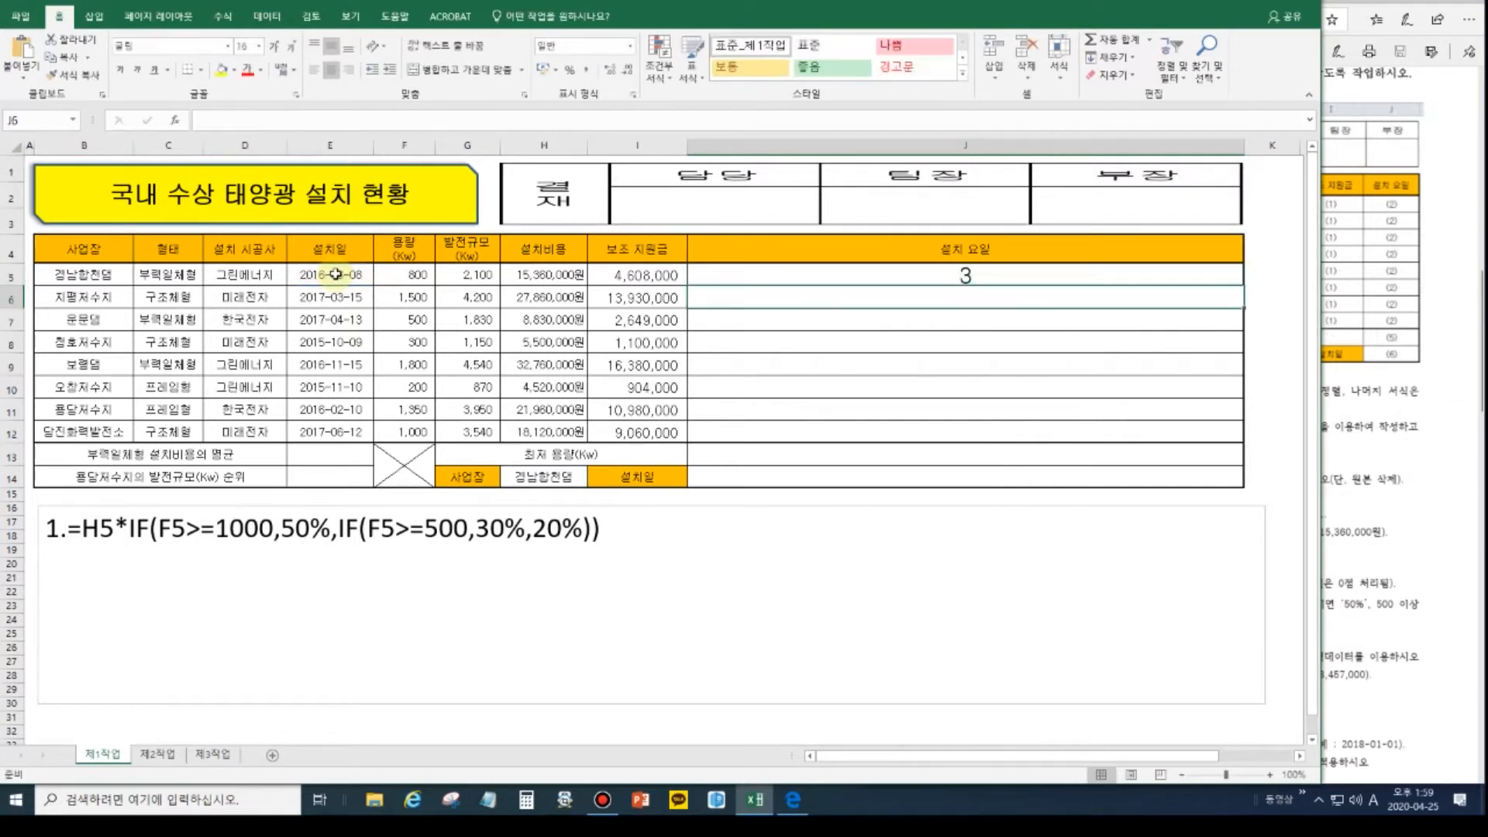
left_click(938, 276)
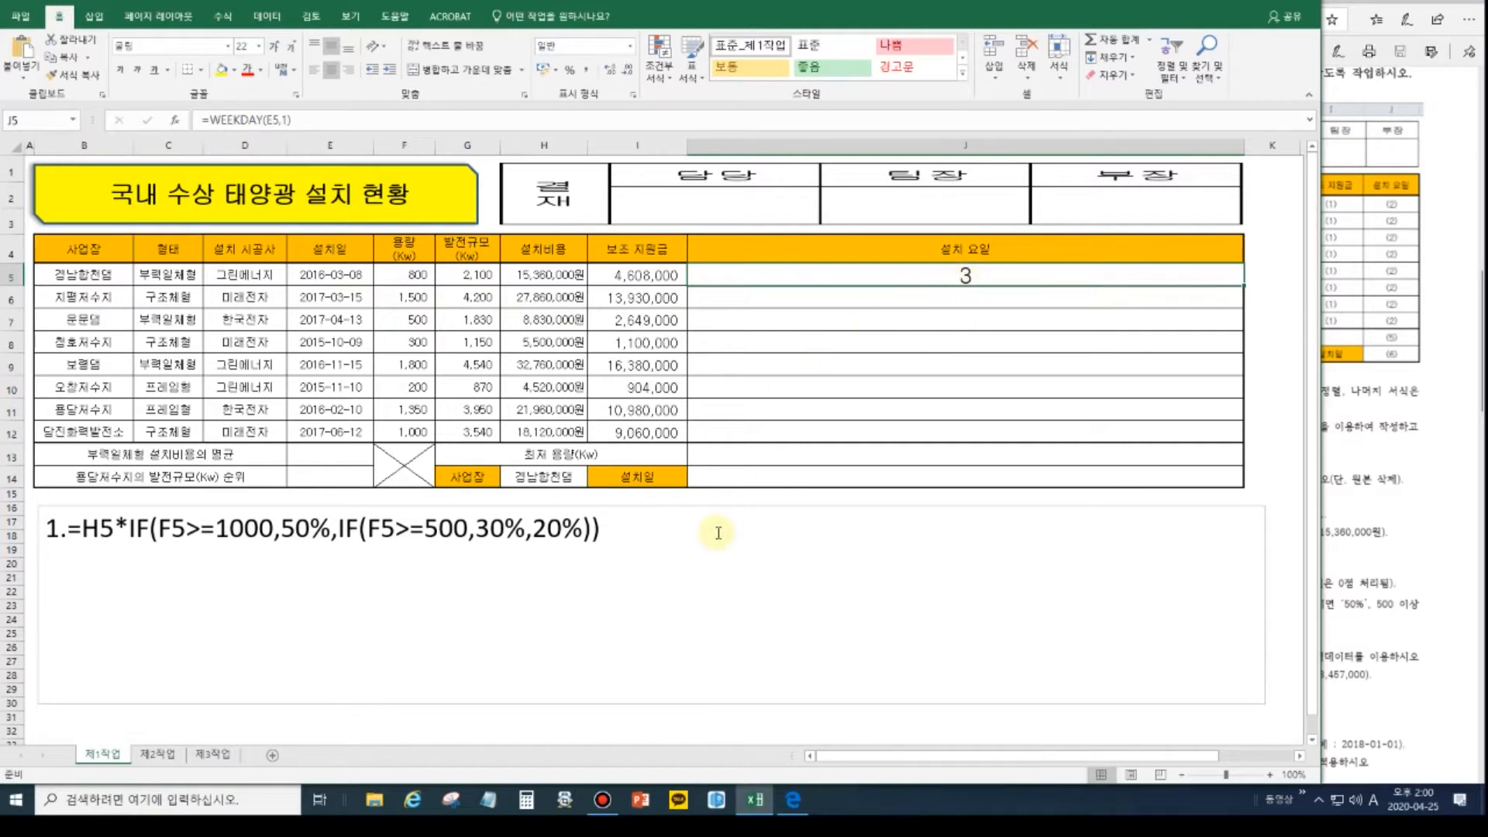
left_click_drag(1243, 286, 1234, 442)
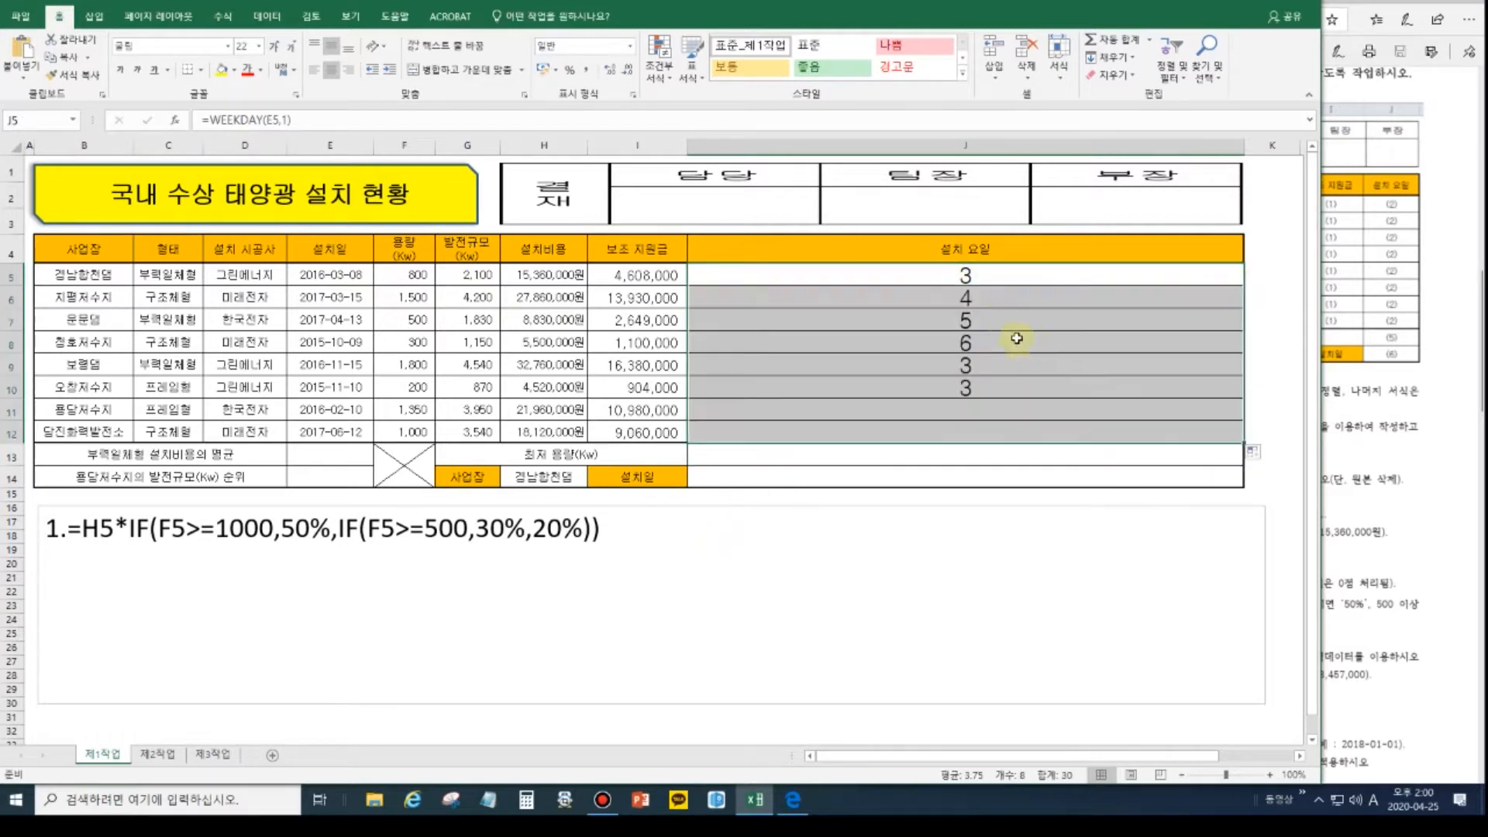
Wrap J5's WEEKDAY expression in CHOOSE as the index number and open the function's arguments.
double_click(962, 275)
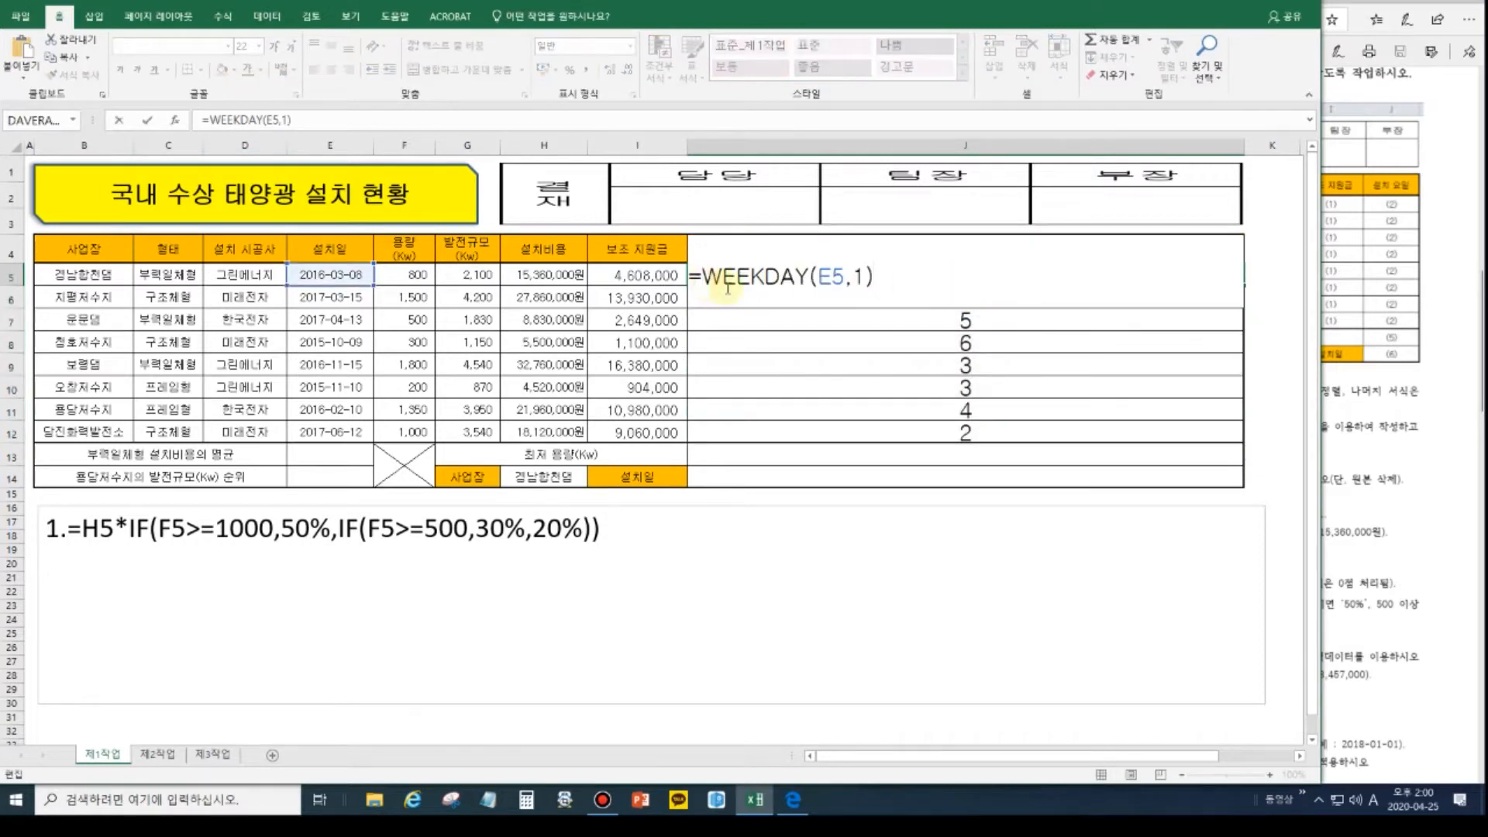
type("choose(")
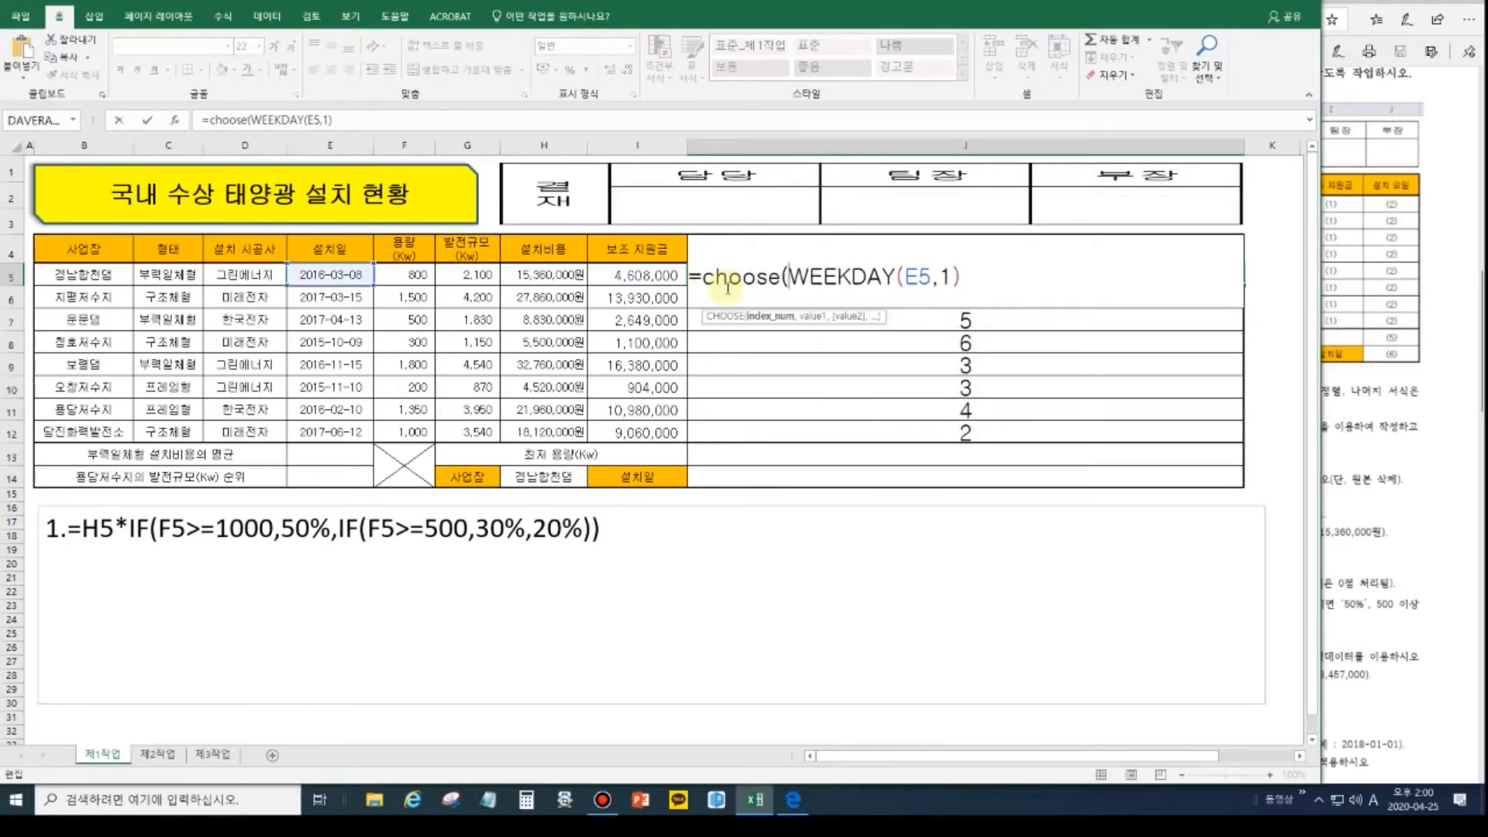
left_click(176, 121)
left_click_drag(970, 180, 434, 216)
Set CHOOSE's Value1 to 일요일.
left_click(369, 268)
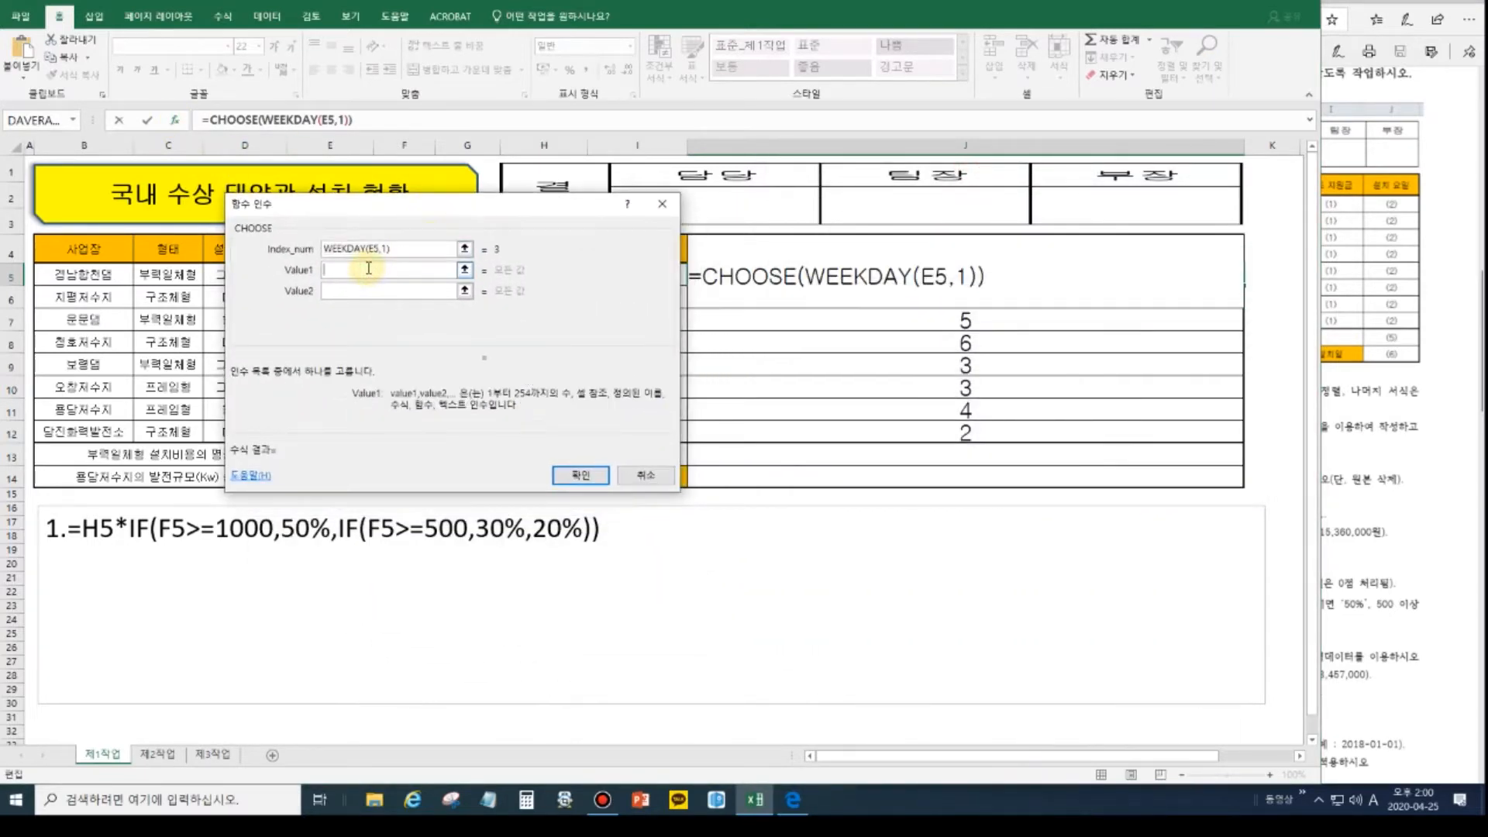
type("dlf")
key("BackSpace")
key("BackSpace")
key("BackSpace")
key("Hangul")
type("이ㄹ요일")
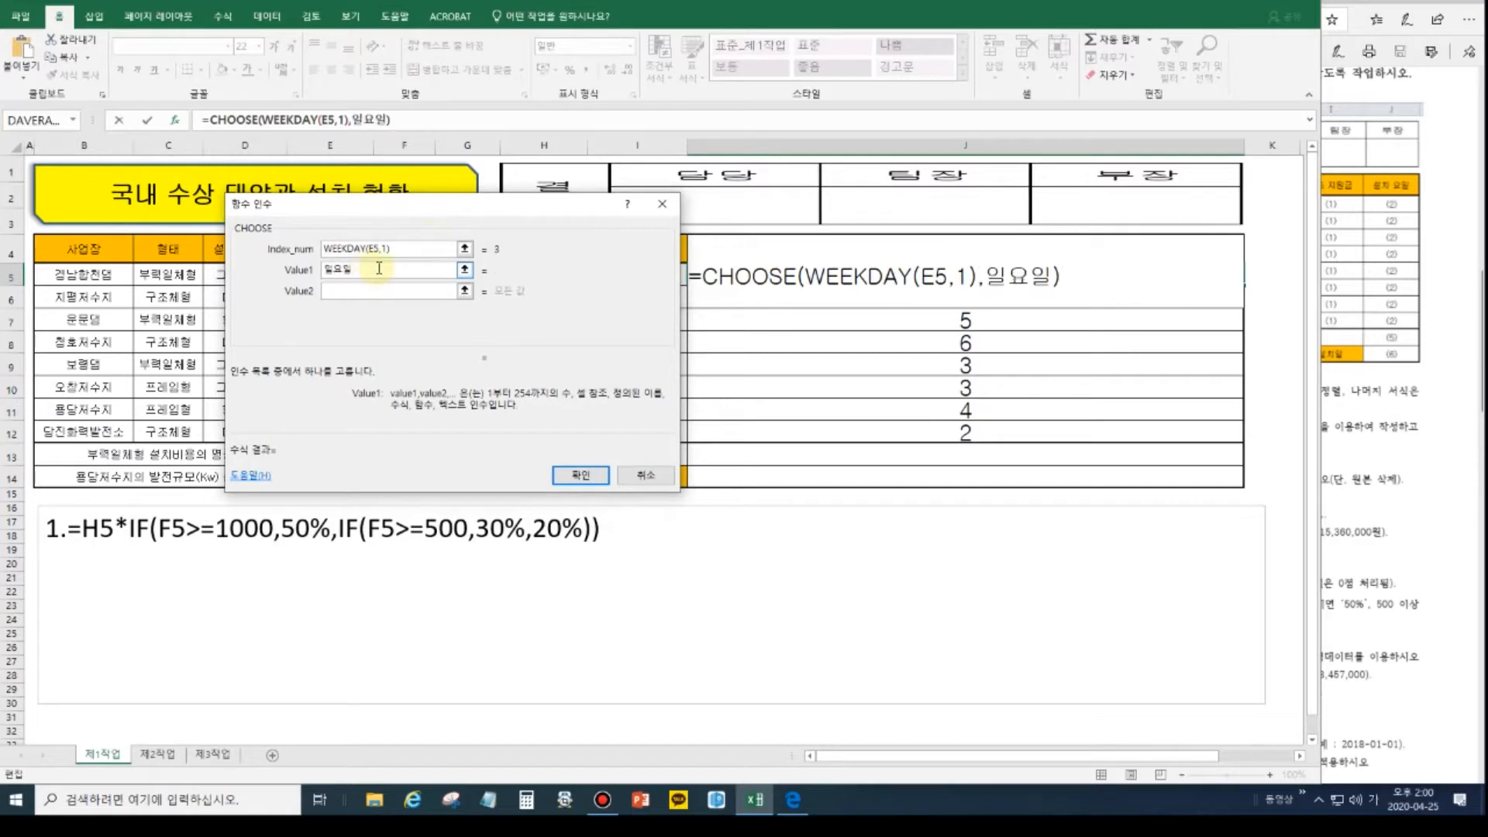
Set CHOOSE's Value2 to 월요일, Value3 to 화요일 and Value4 to 수요일.
left_click(367, 289)
type("월요일")
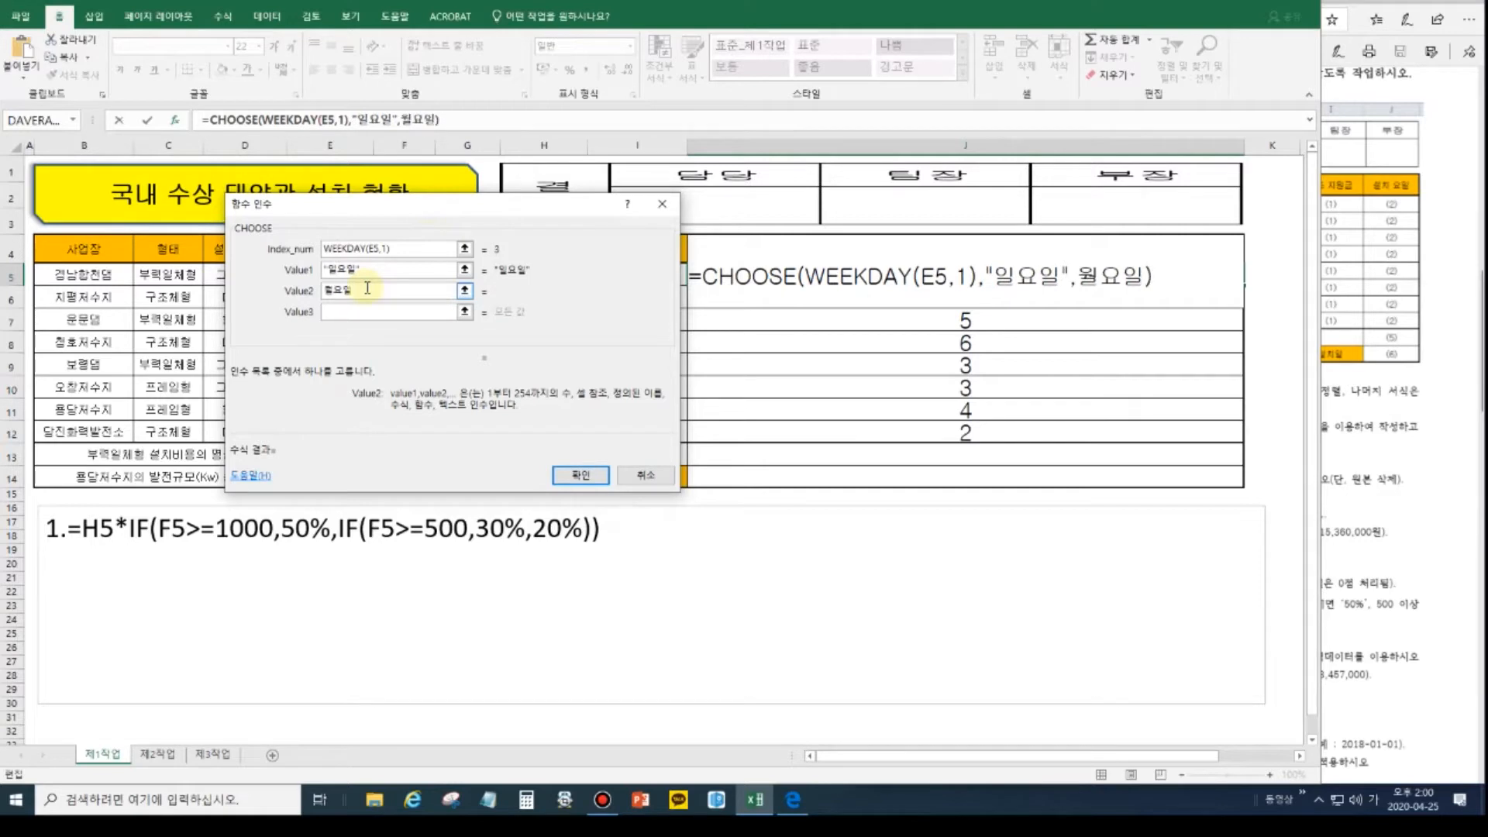
left_click(358, 311)
type("화용")
type("일")
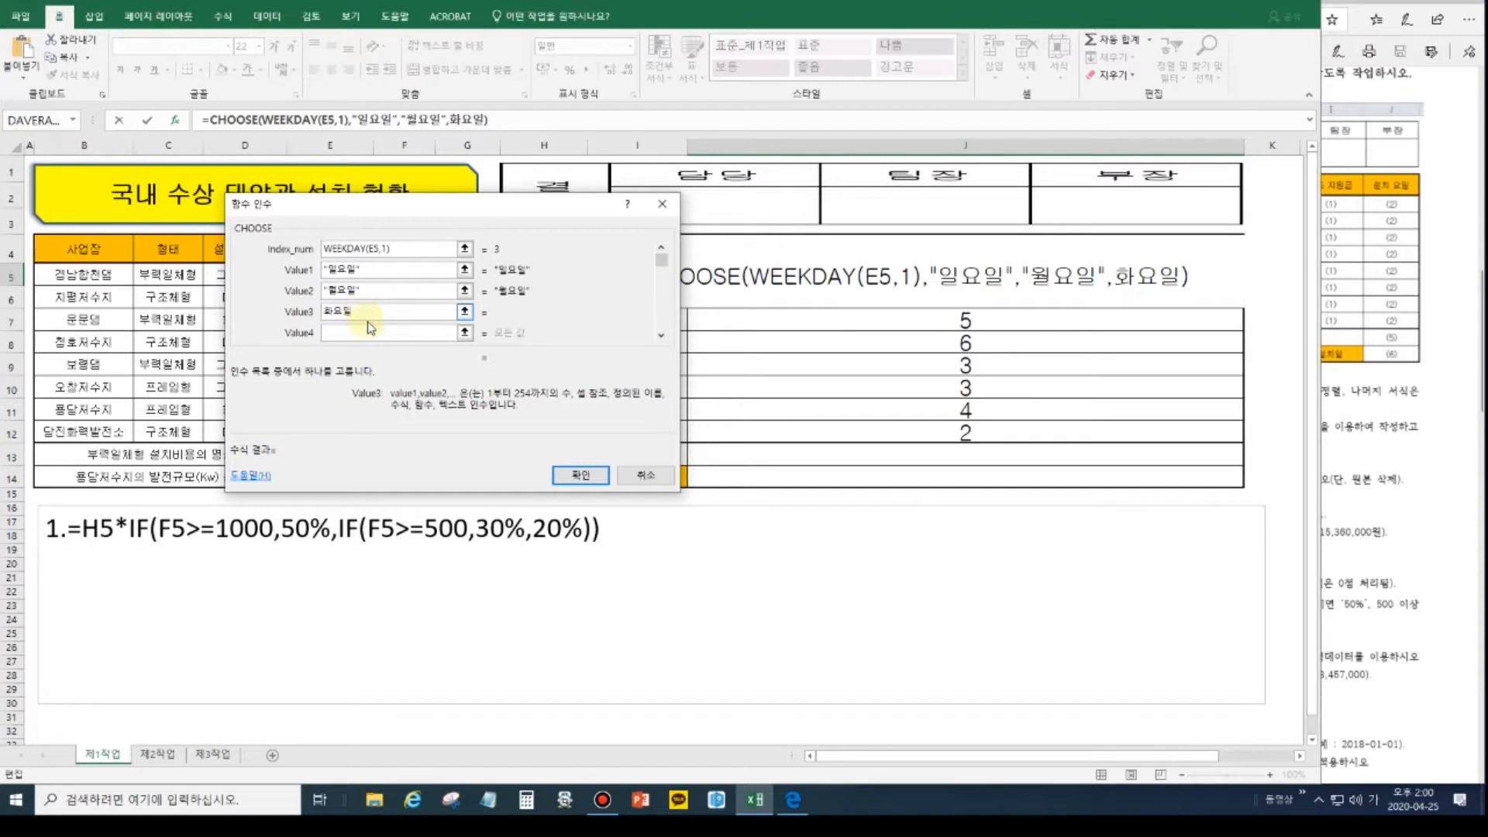
left_click(348, 331)
type("수요이")
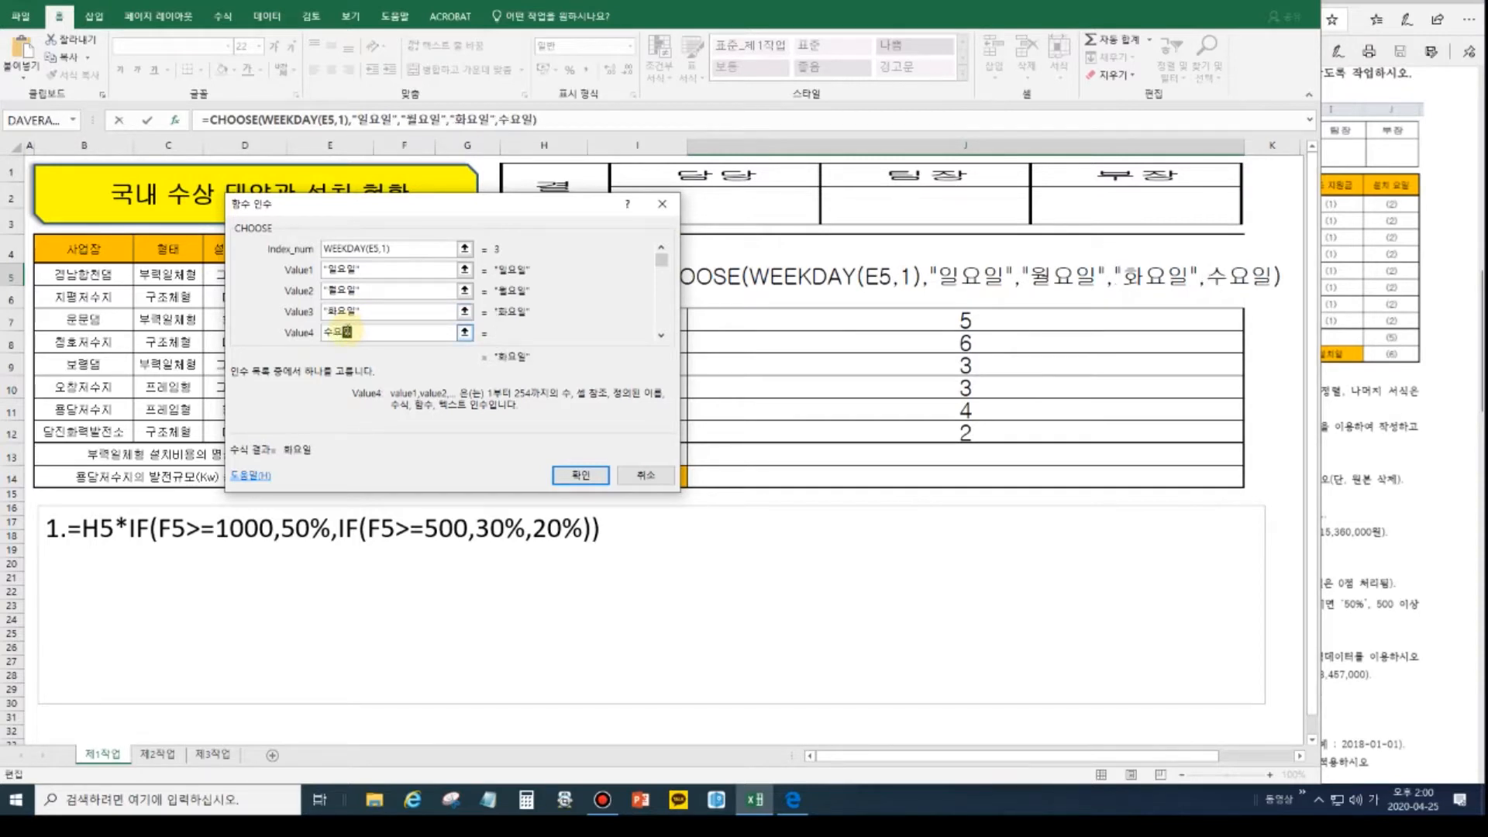
Set CHOOSE's Value5 to 목요일, Value6 to 금요일 and Value7 to 토용일, and accept the arguments.
left_click(661, 335)
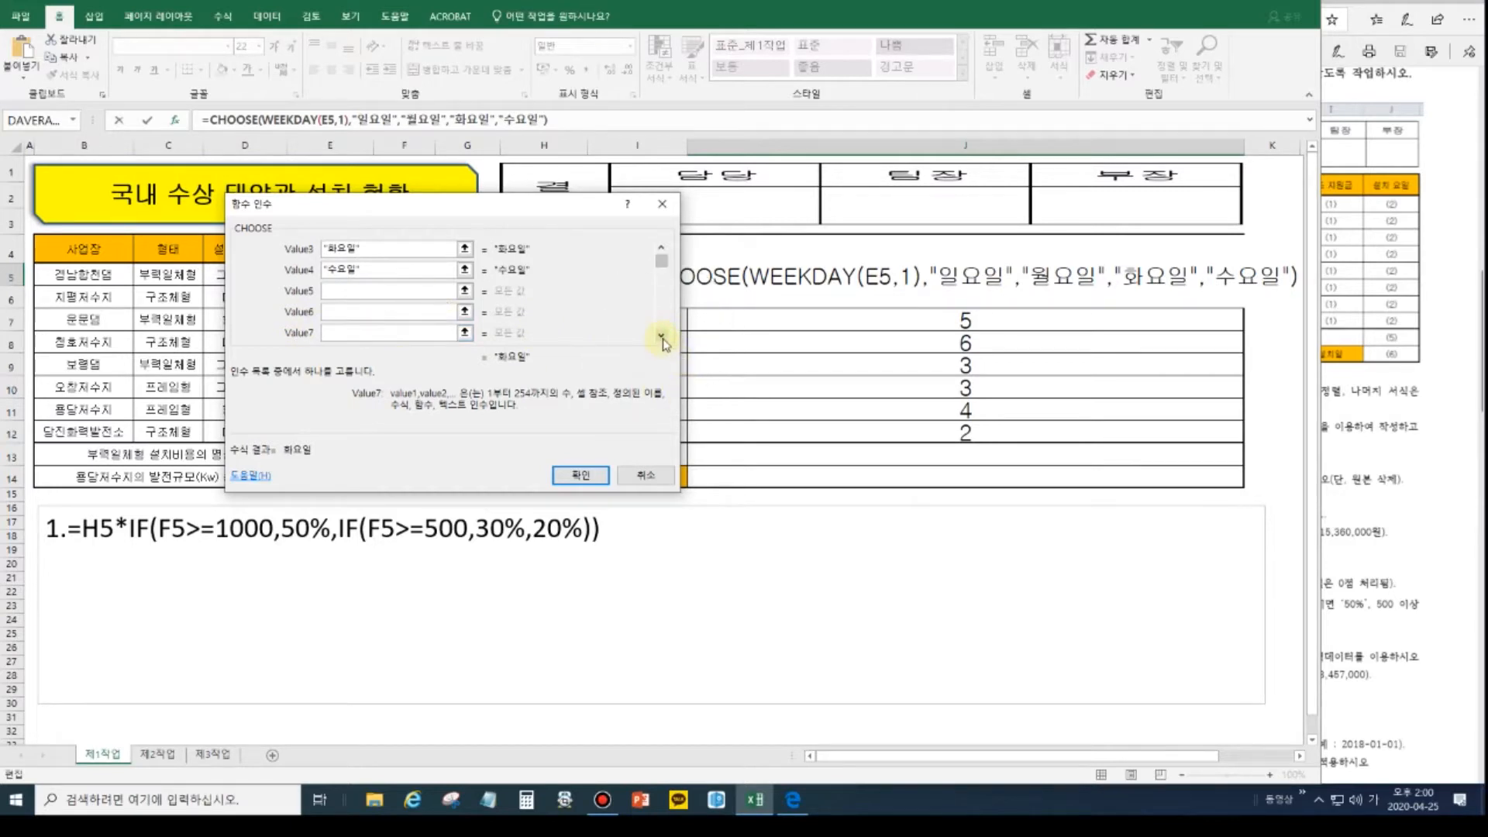
left_click(342, 291)
type("모ㄱ요일")
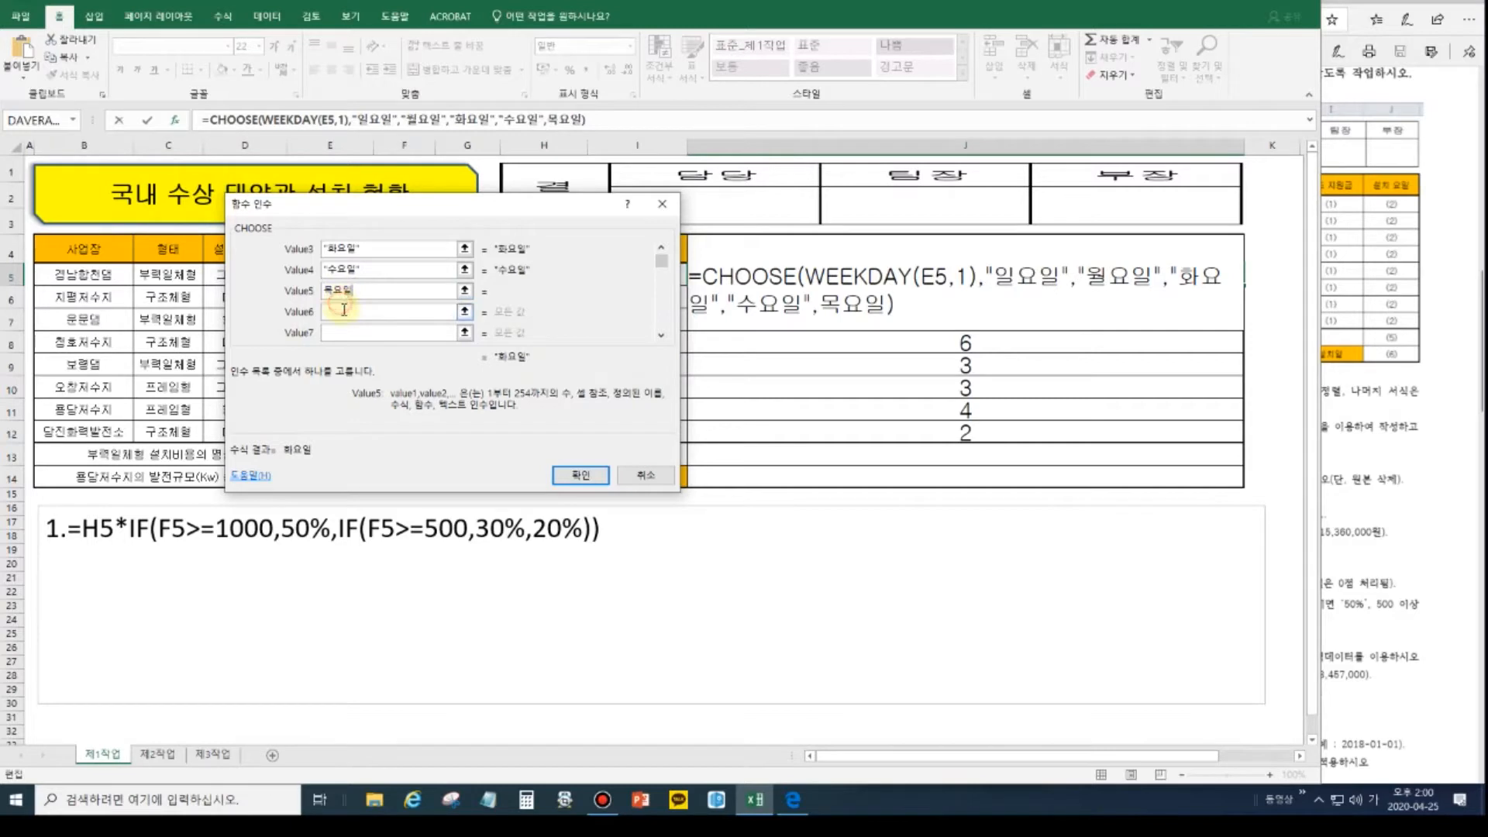
left_click(344, 309)
type("금요이ㄹ")
left_click(370, 333)
type("토")
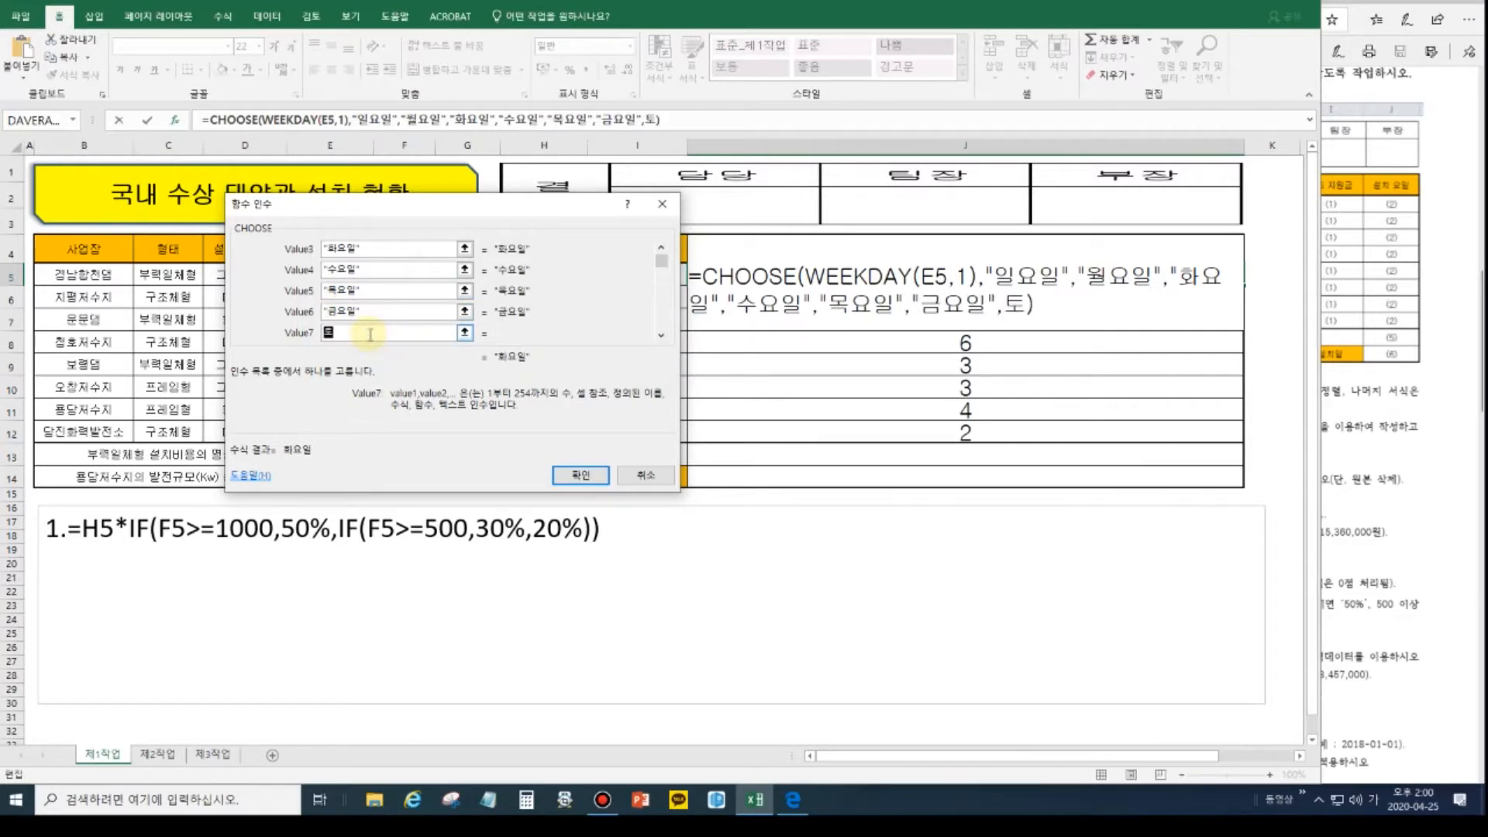
type("용ㅇㅣㄹ")
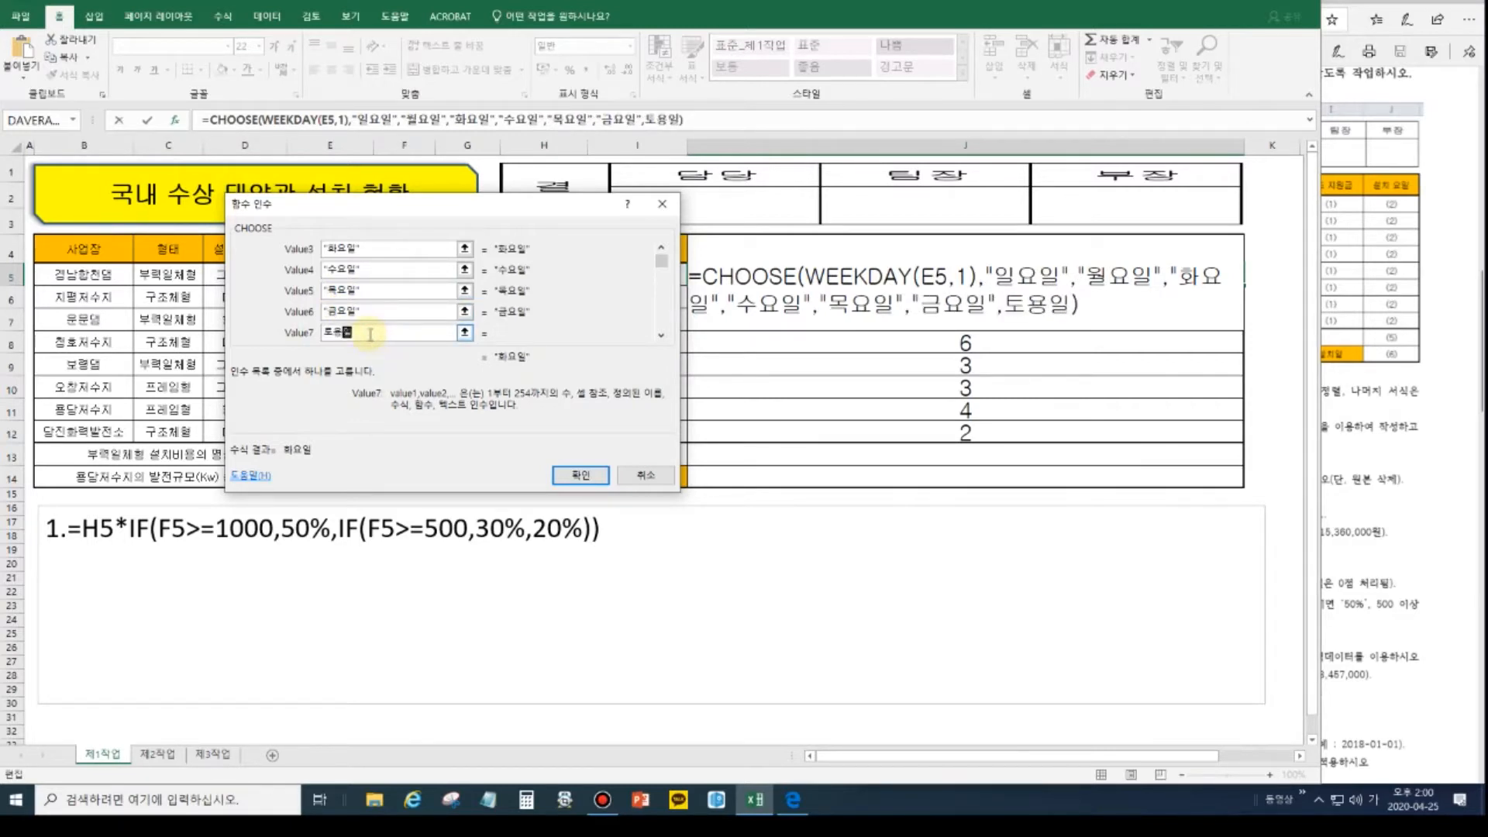
left_click(593, 475)
Correct the misspelled last weekday in J5's CHOOSE formula to 토요일 and reselect J5.
double_click(1120, 278)
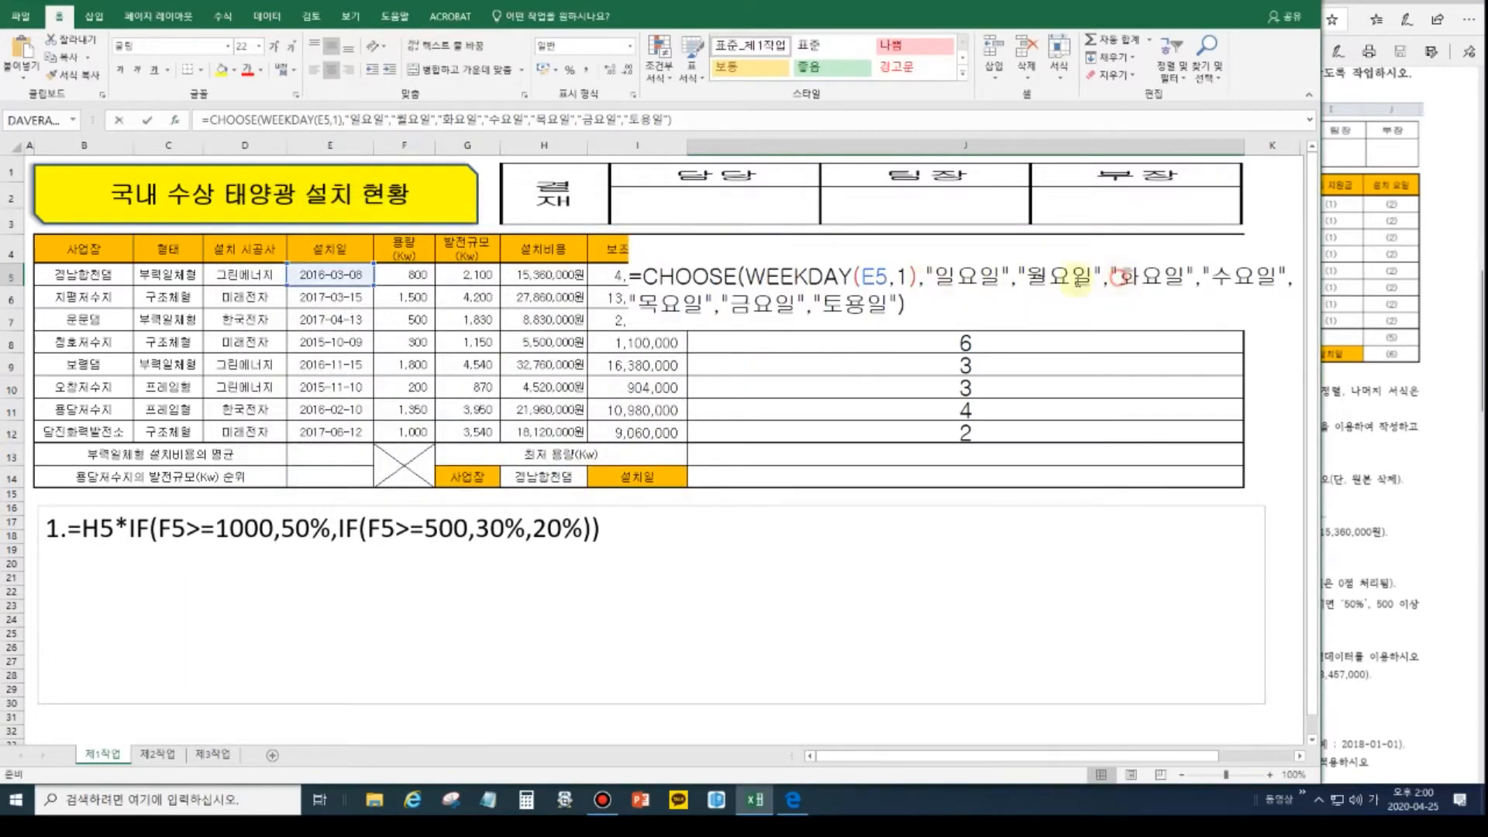
left_click(867, 304)
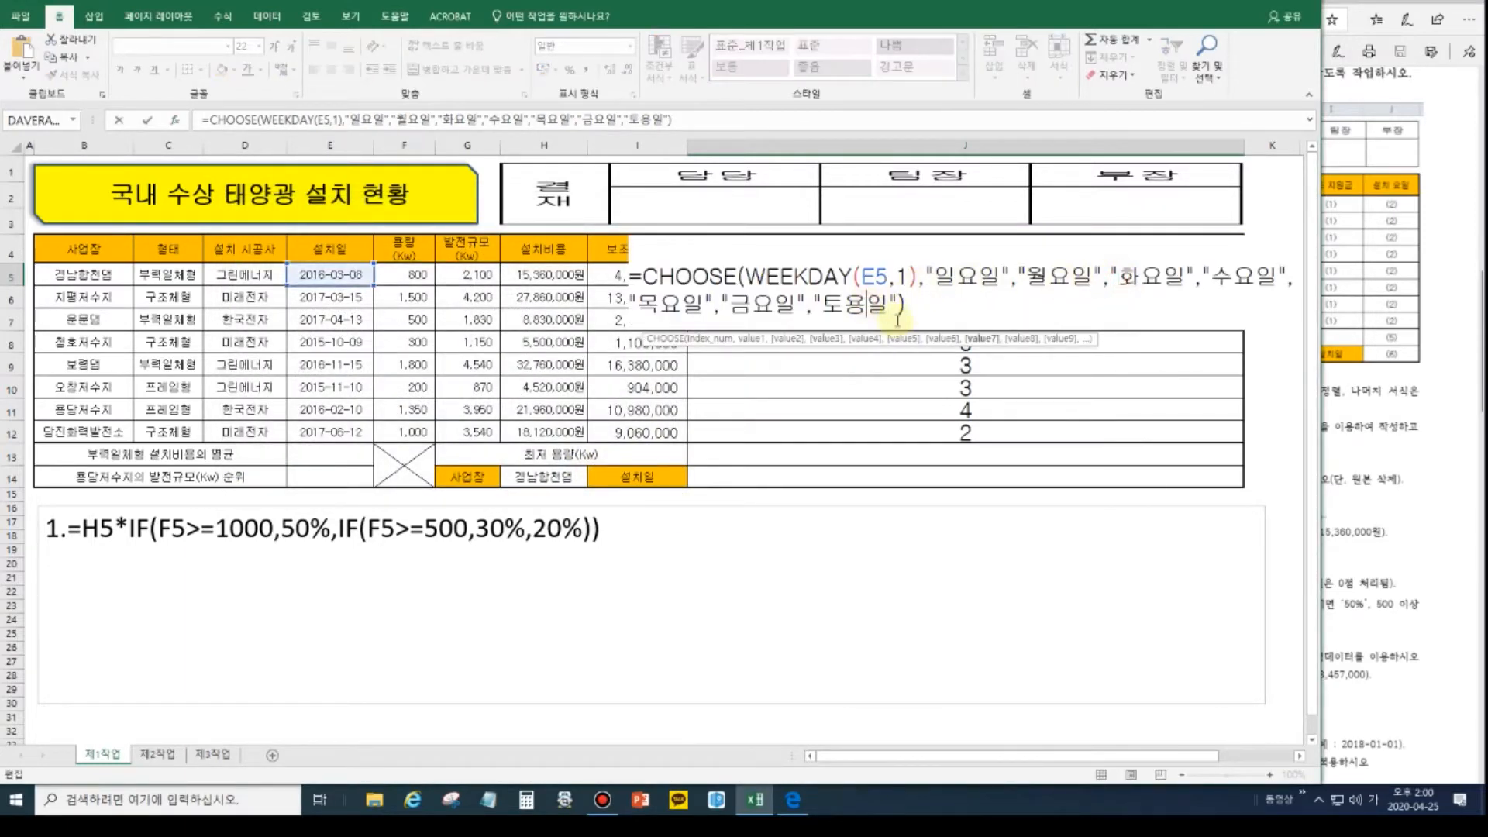
key("BackSpace")
type("요")
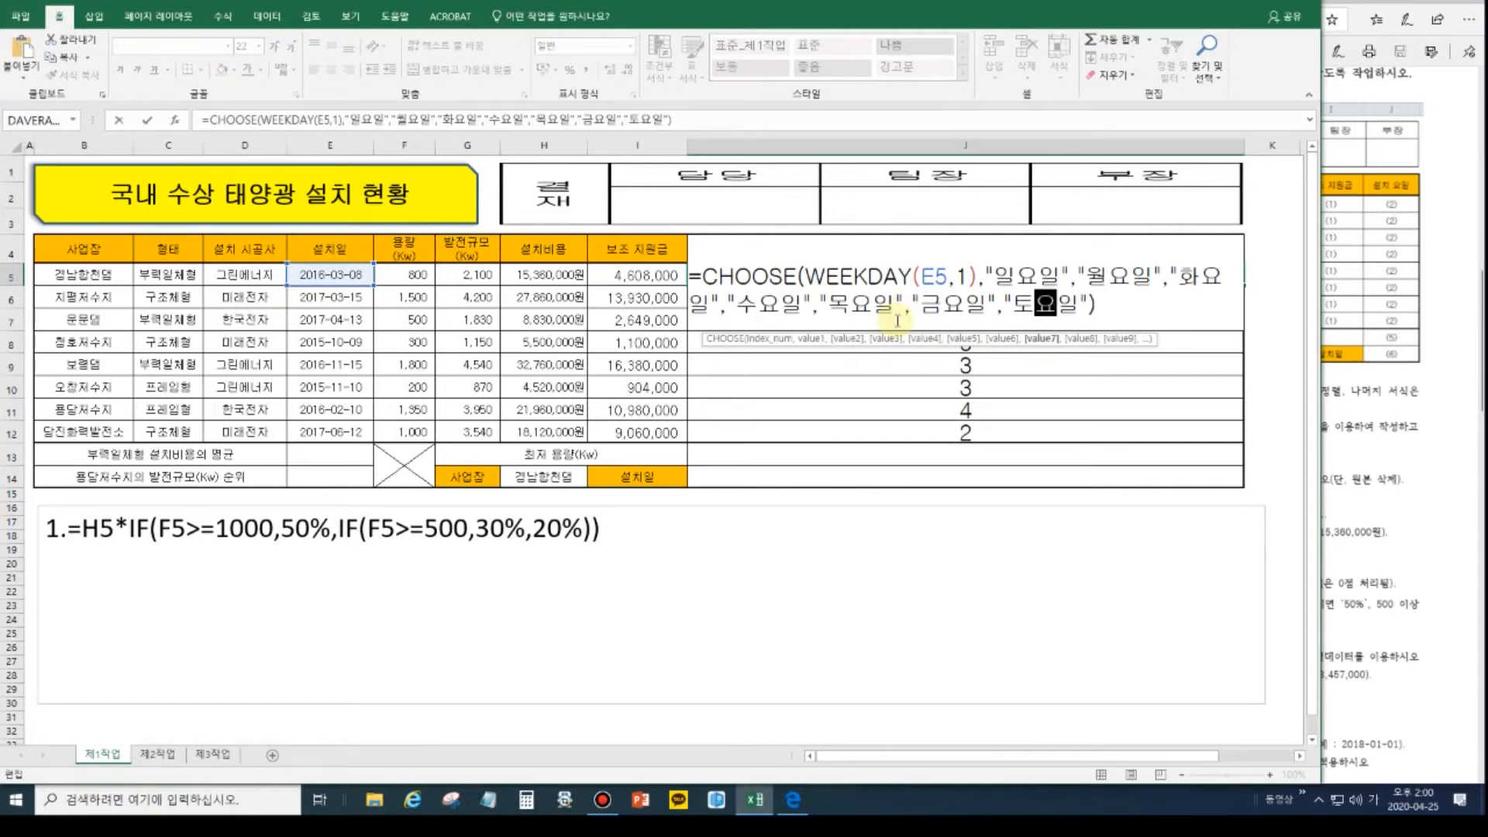
key("Return")
left_click(1043, 279)
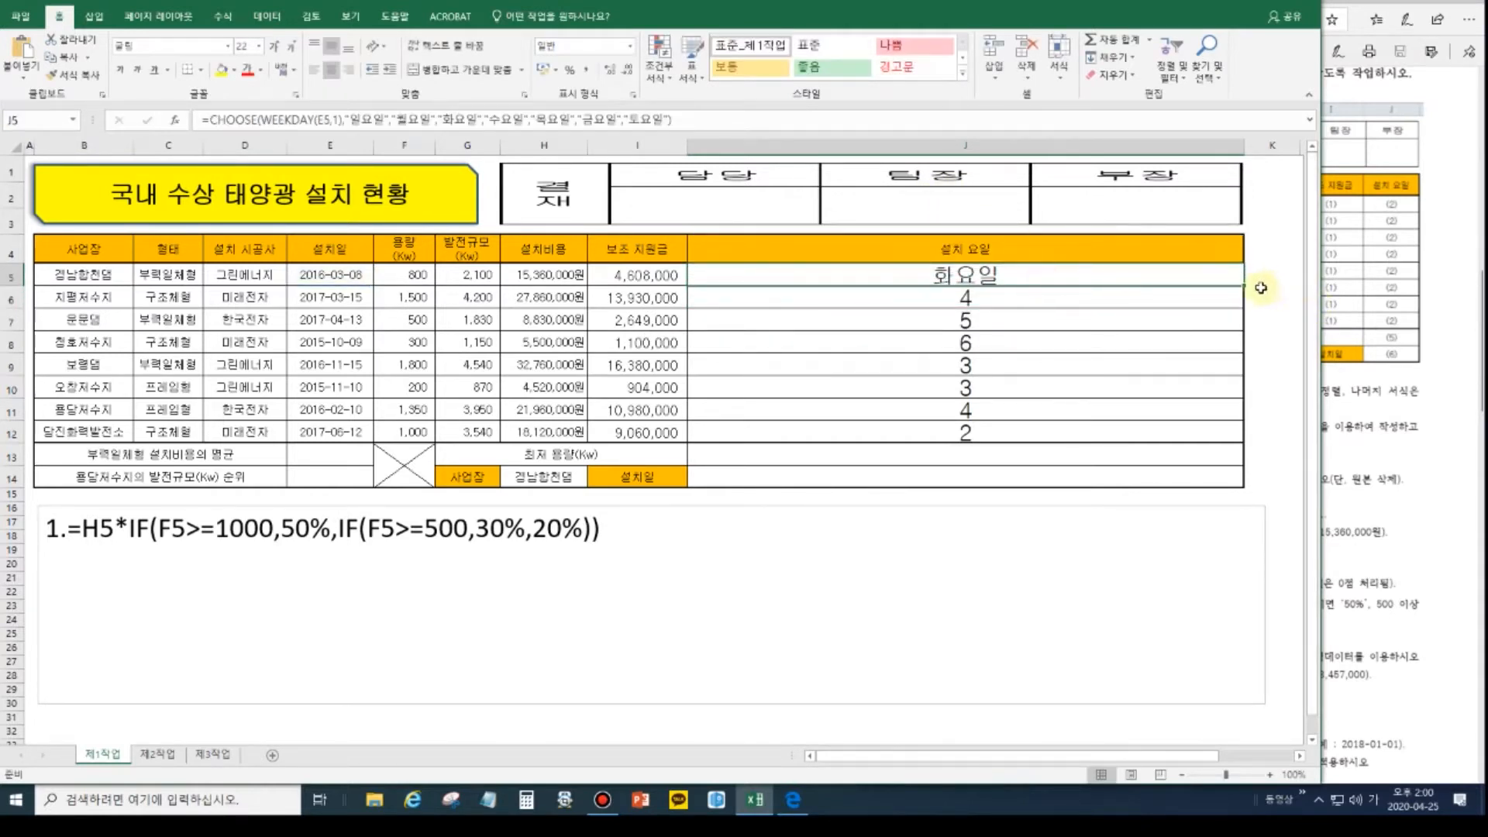
Fill J5's CHOOSE formula down through J12 and copy the formula into the notes text box as item 2.
left_click_drag(1243, 286, 1210, 443)
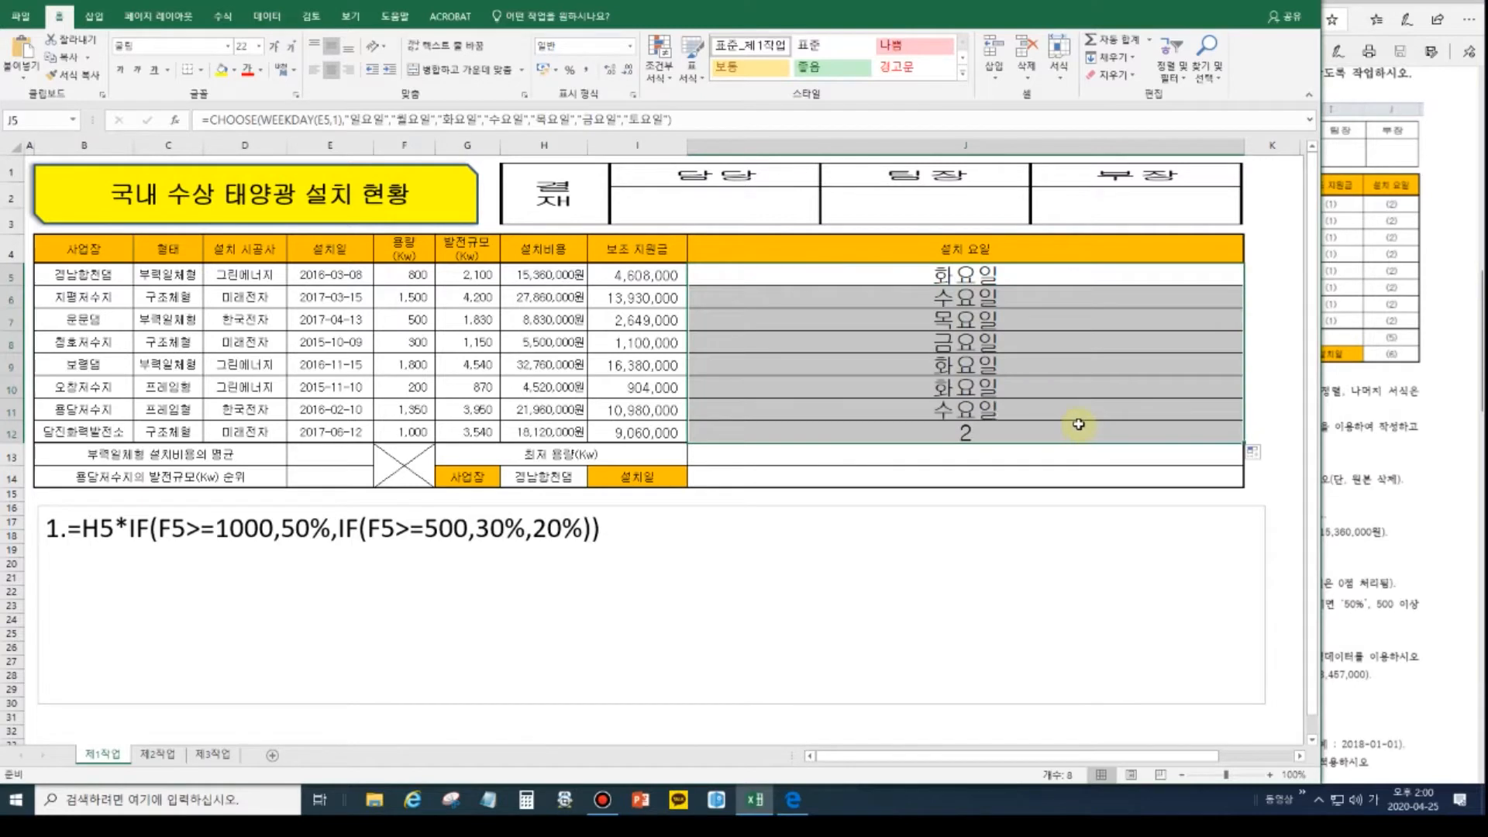
double_click(1047, 280)
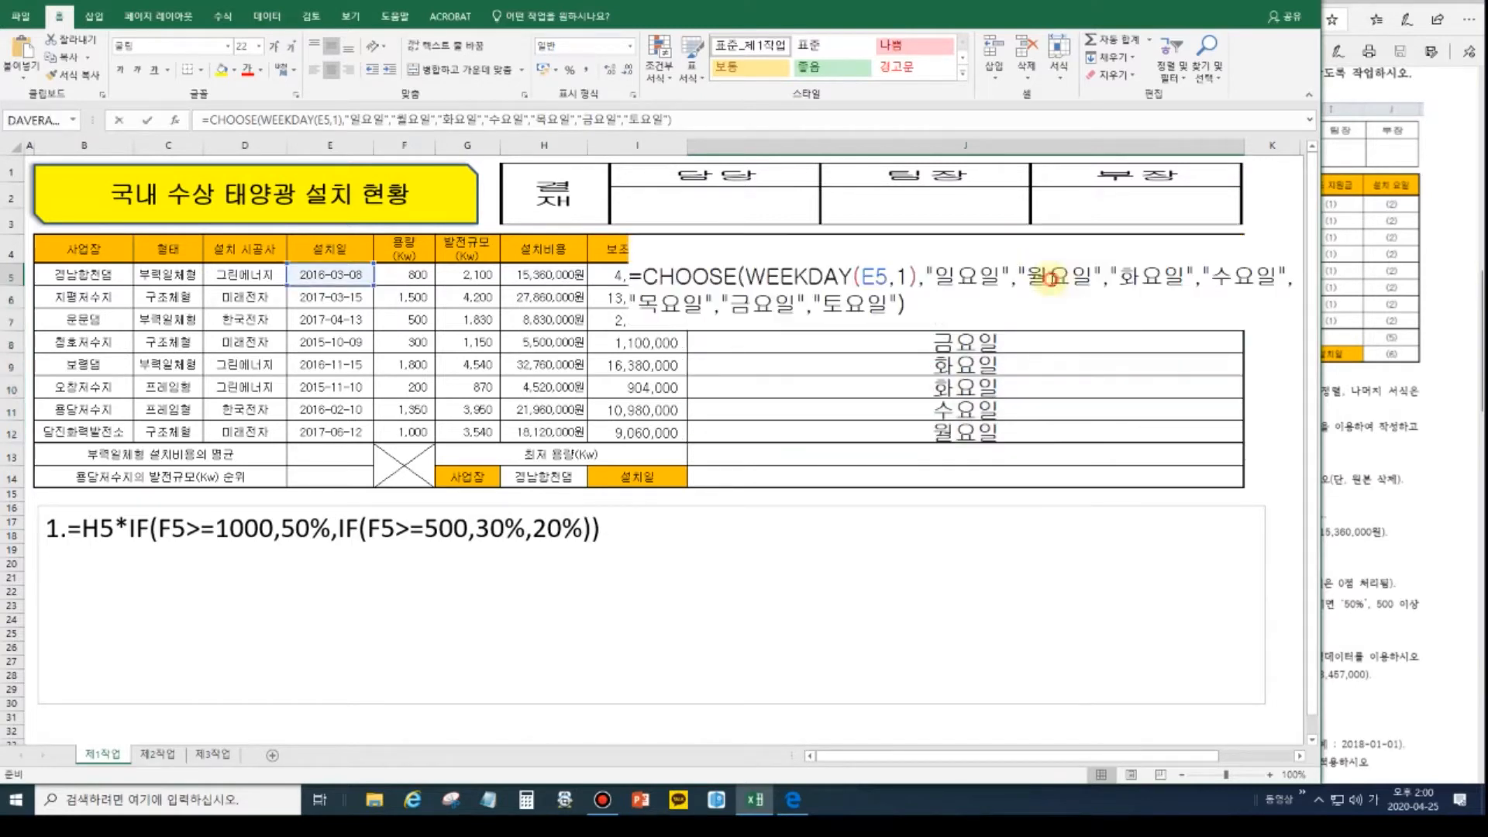
left_click_drag(921, 305, 588, 269)
key("ctrl+c")
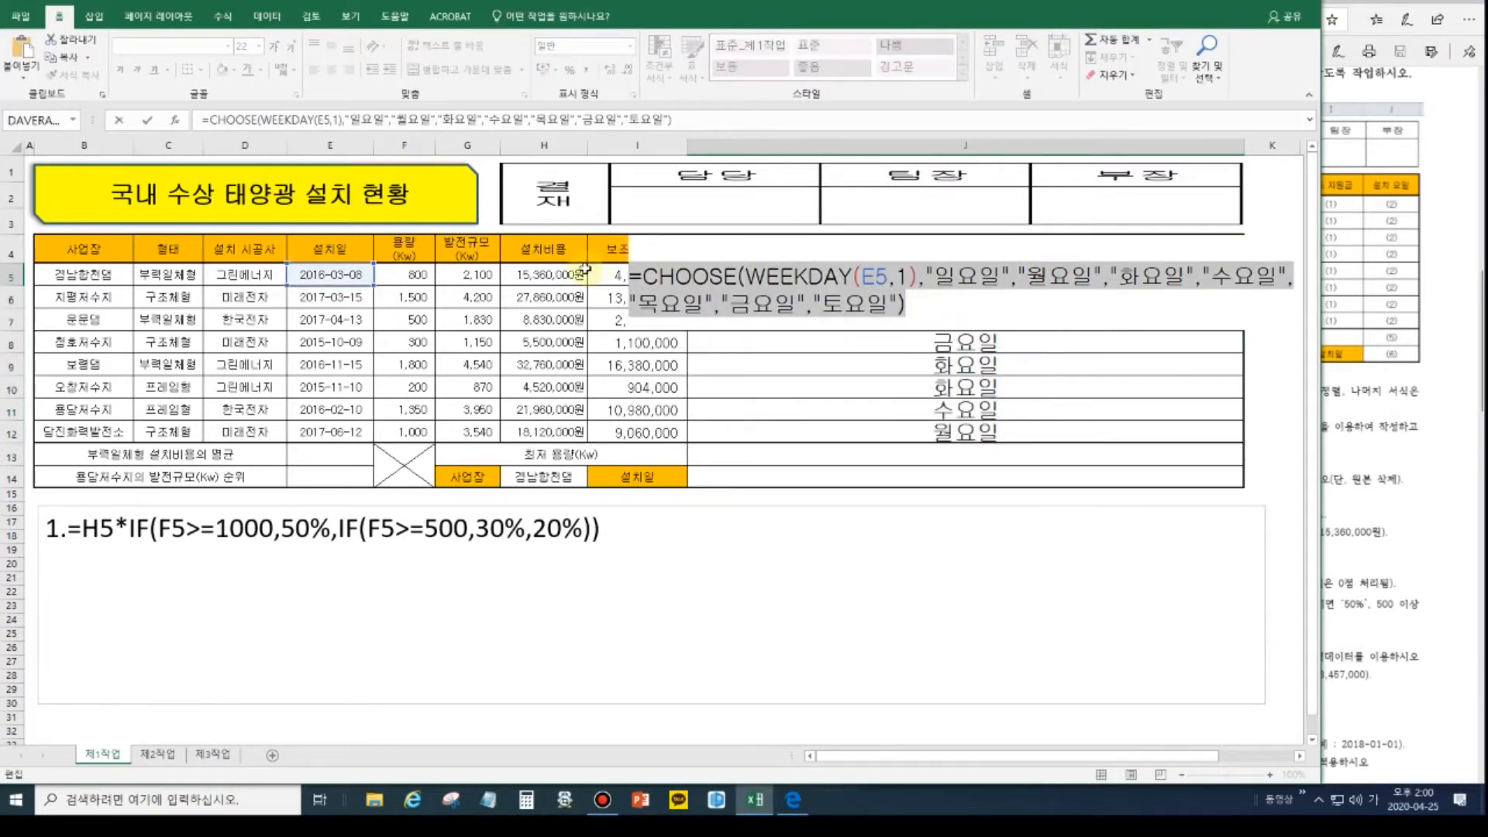
left_click(652, 533)
key("Return")
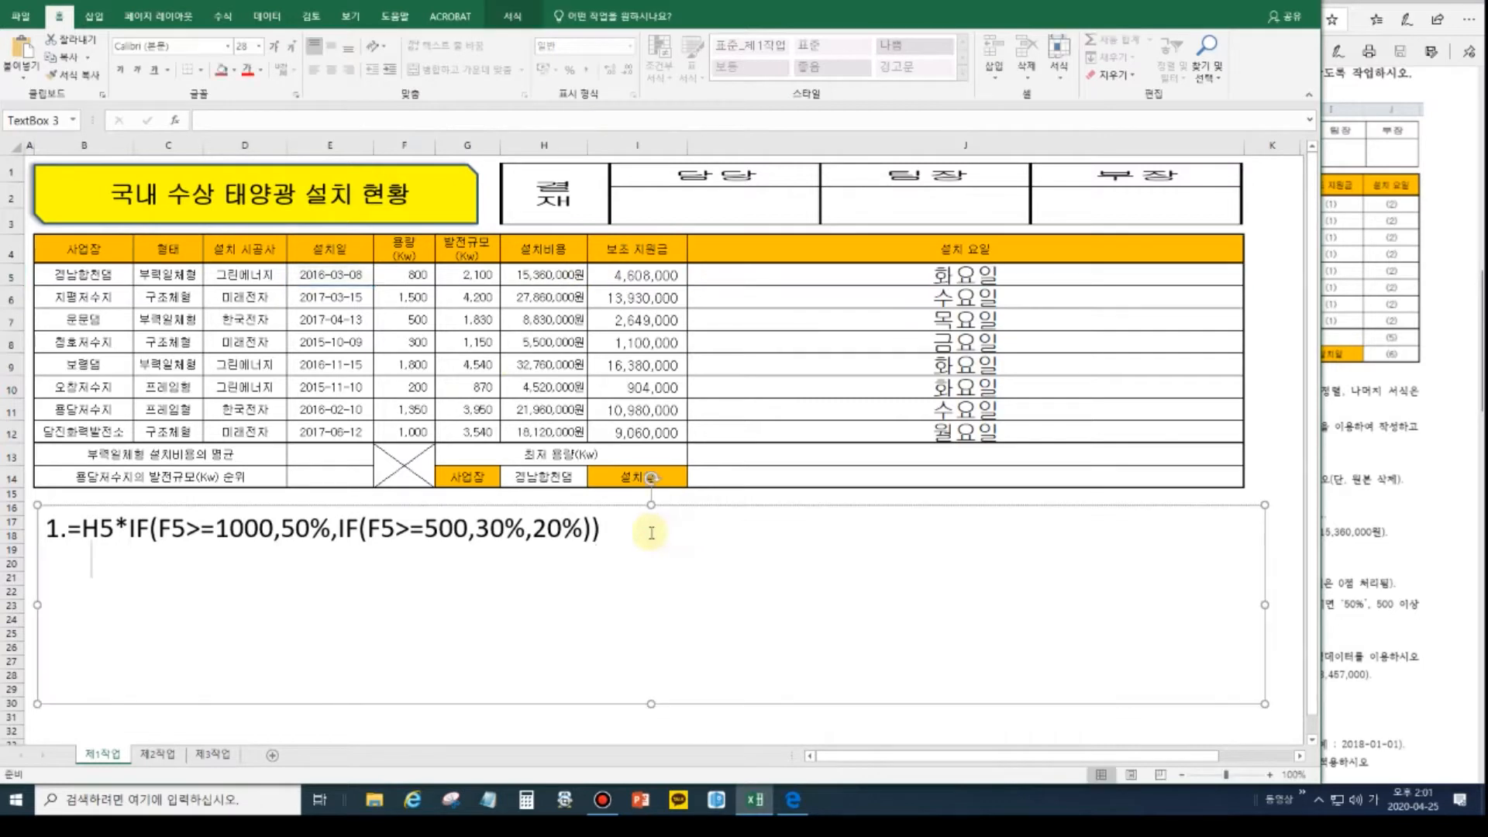
type("2.")
key("ctrl+v")
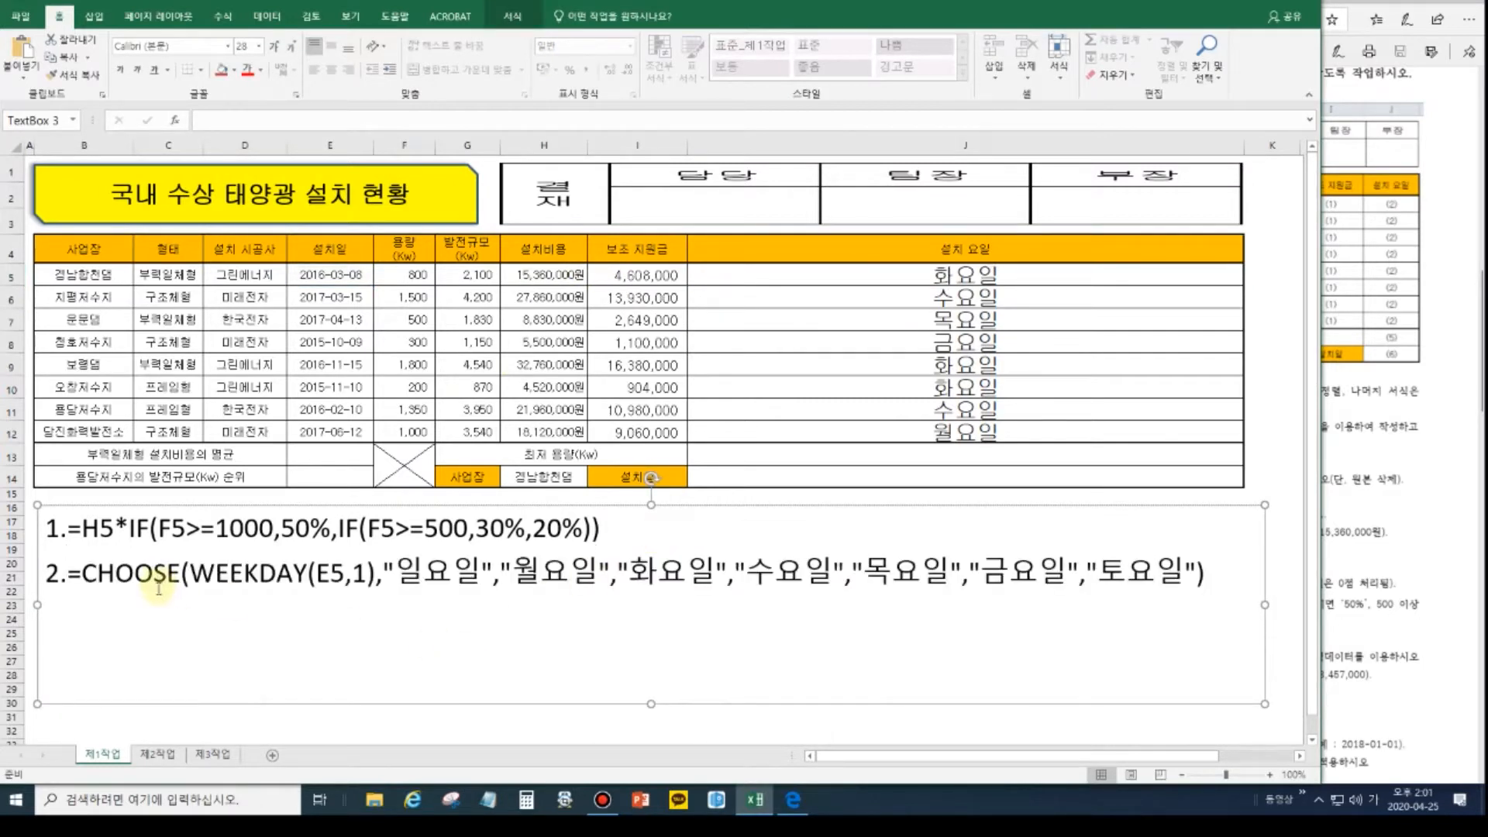
left_click(814, 363)
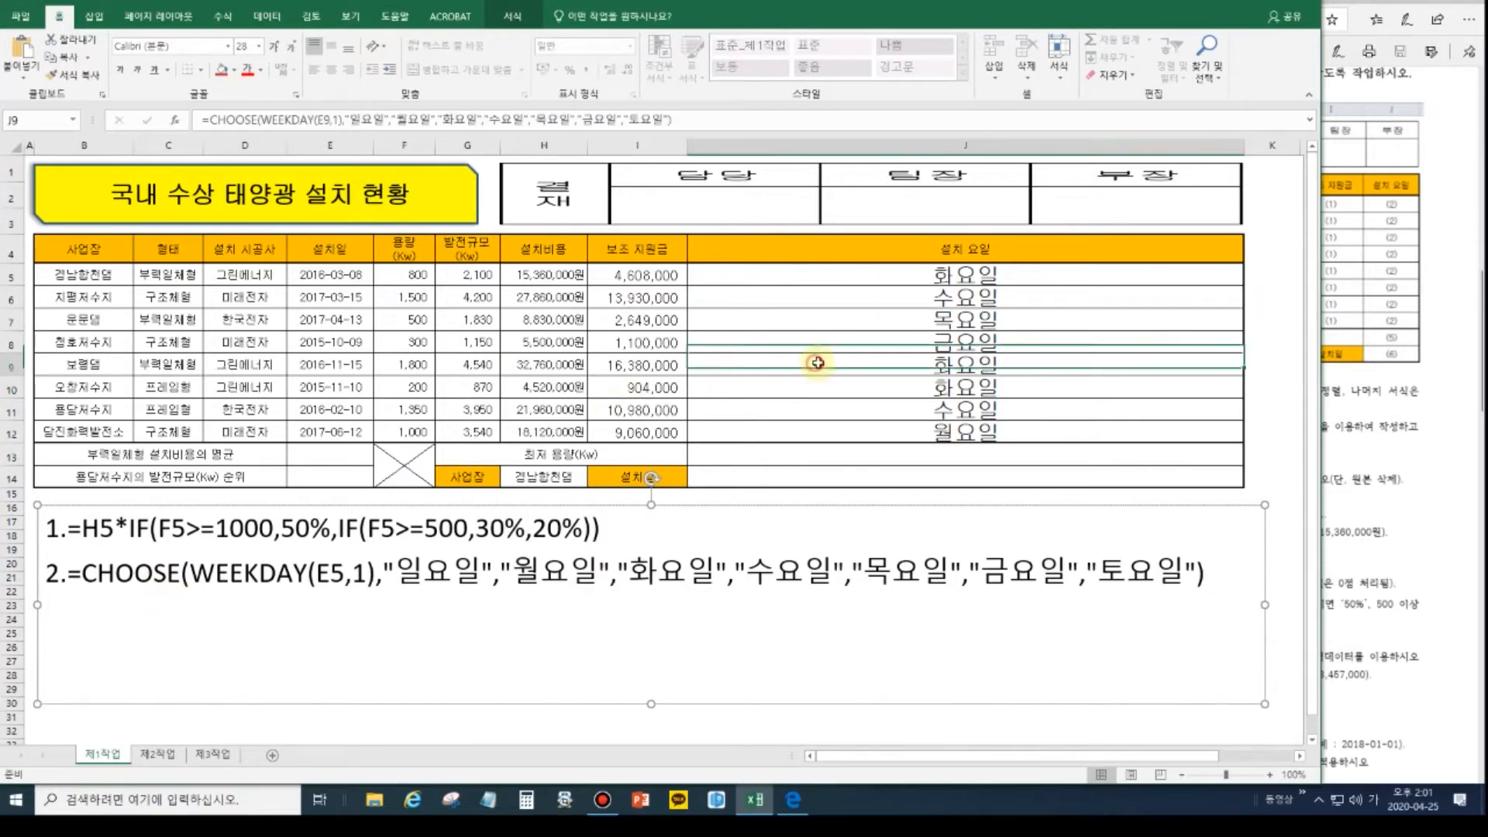
Narrow the workbook window to reveal the exam instructions beside it, and widen column E for the 부력일체형 설치비용의 평균 formula.
left_click_drag(1320, 143, 851, 214)
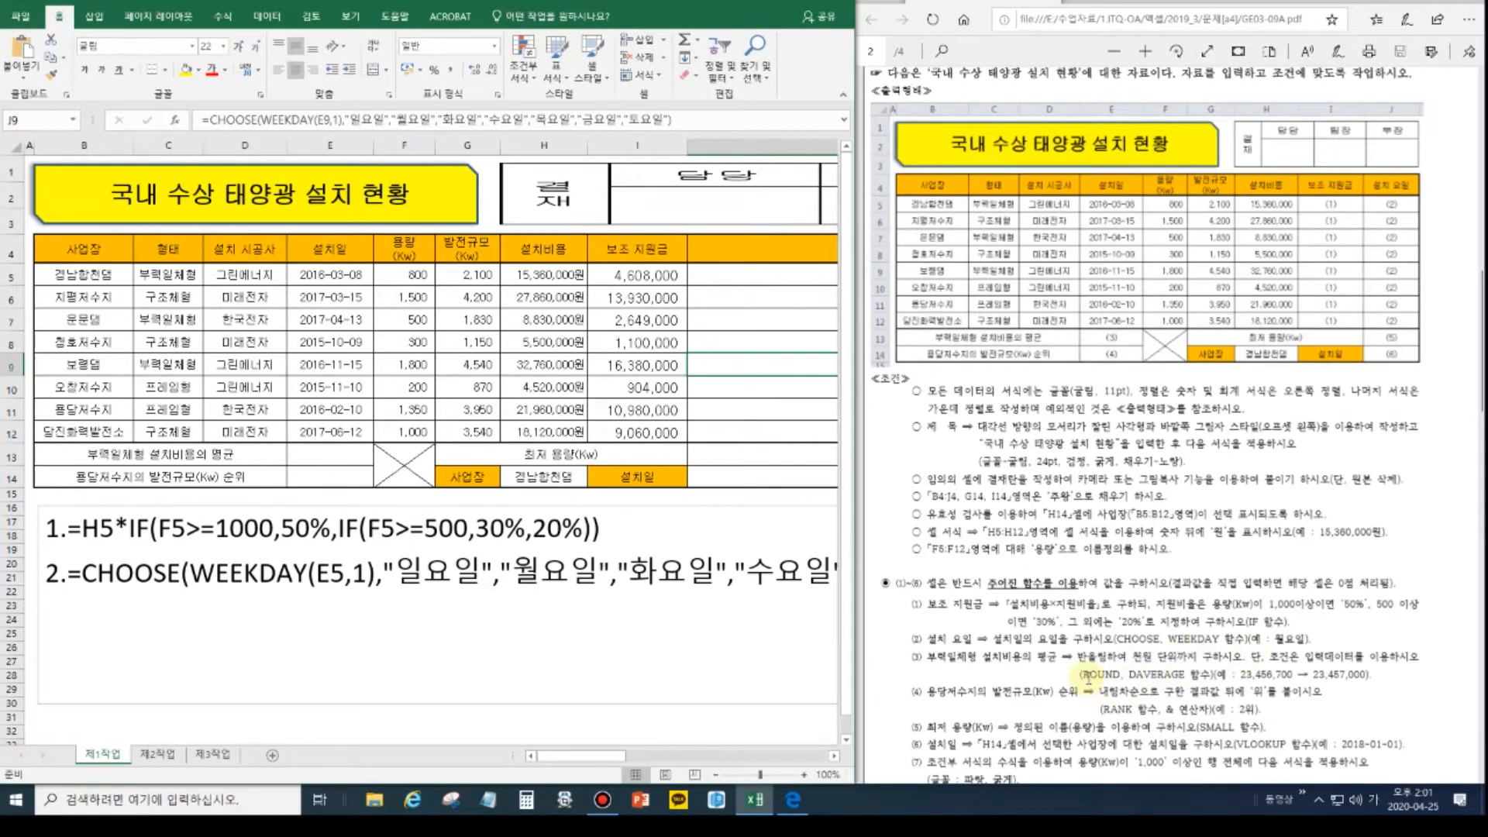
left_click(339, 453)
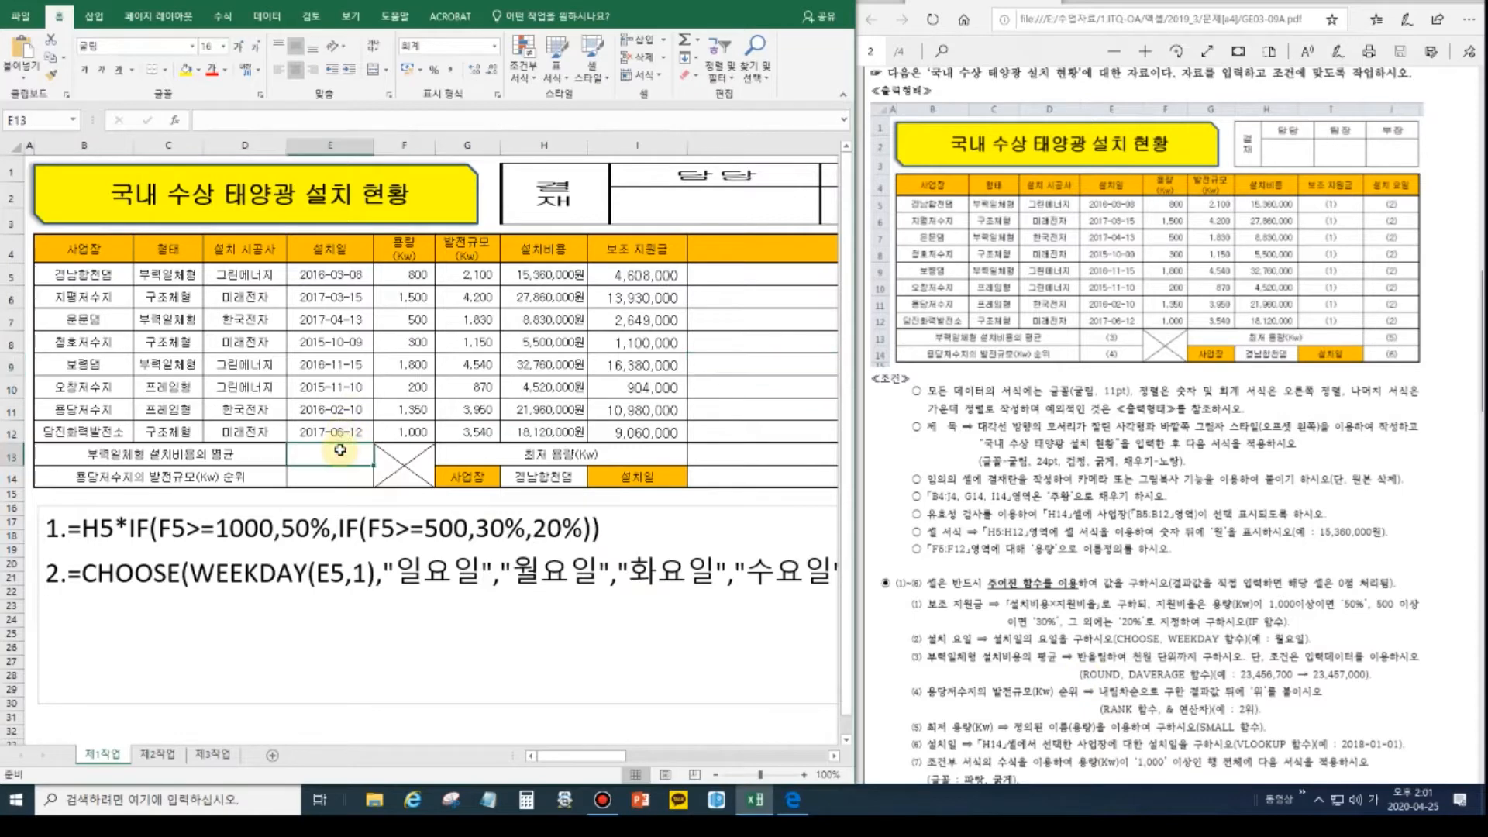
left_click_drag(375, 145, 723, 146)
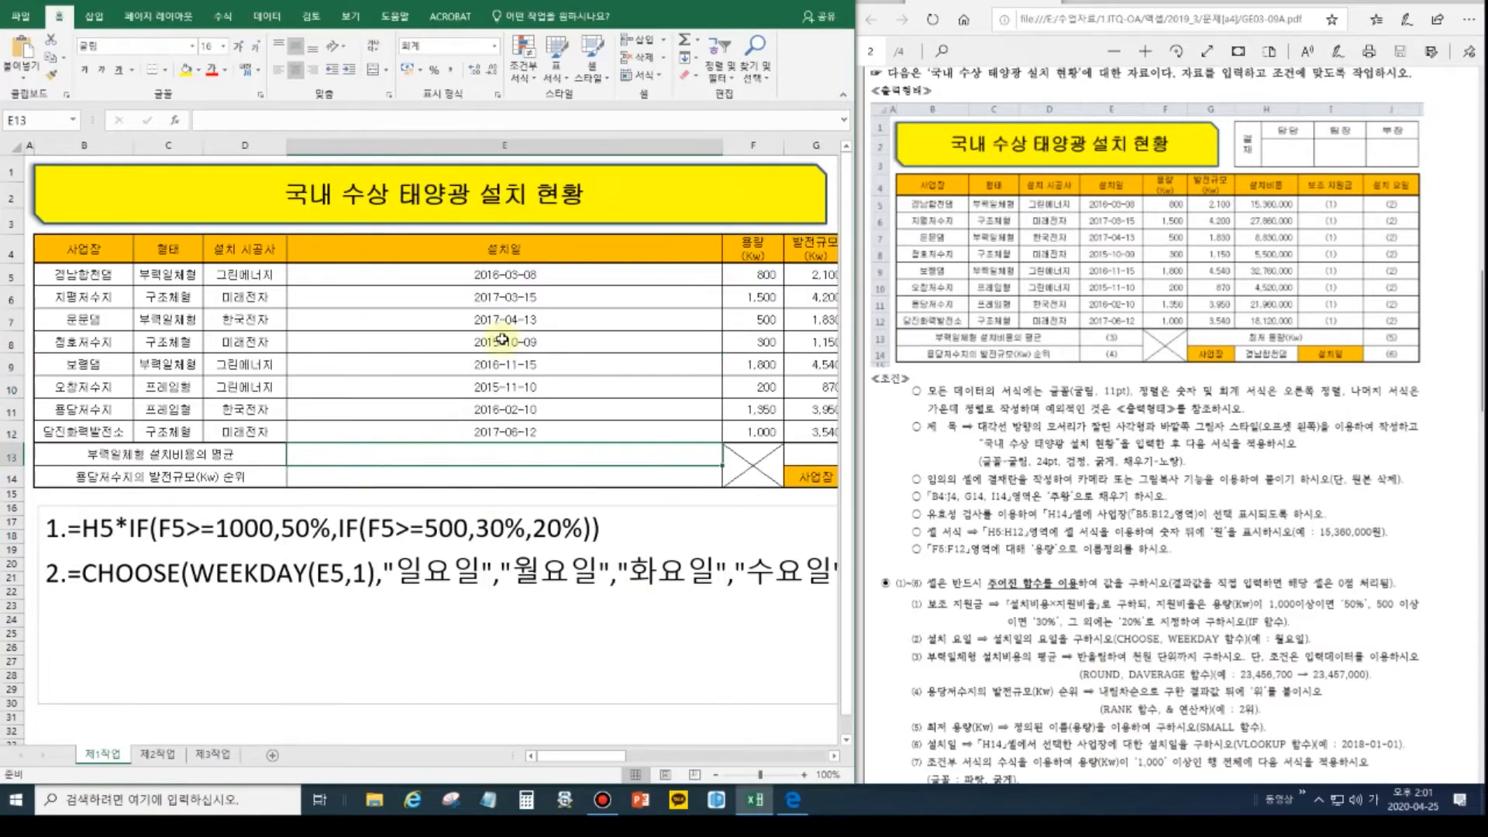
type("=")
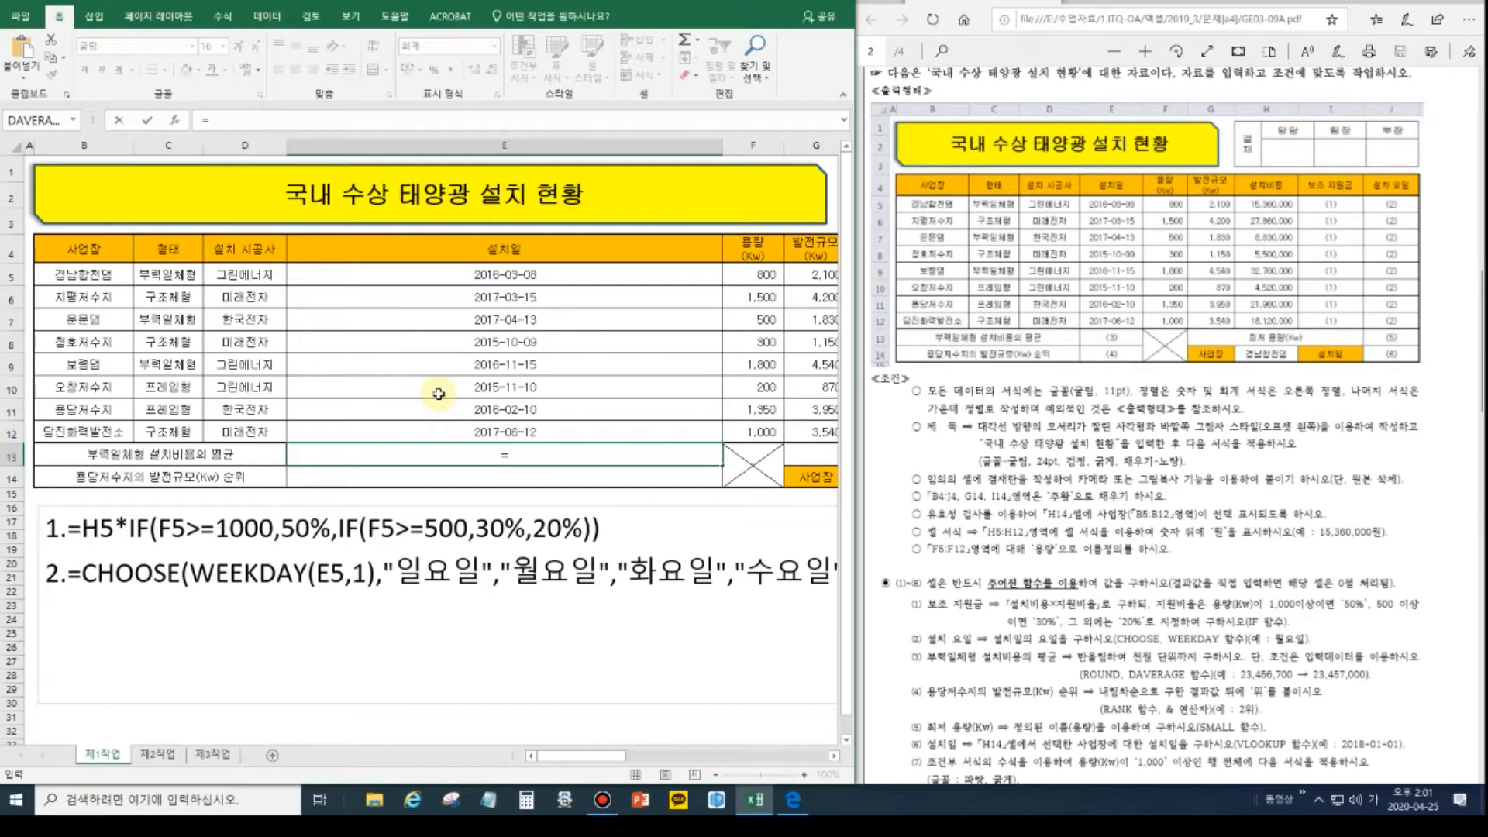
left_click_drag(170, 250, 172, 268)
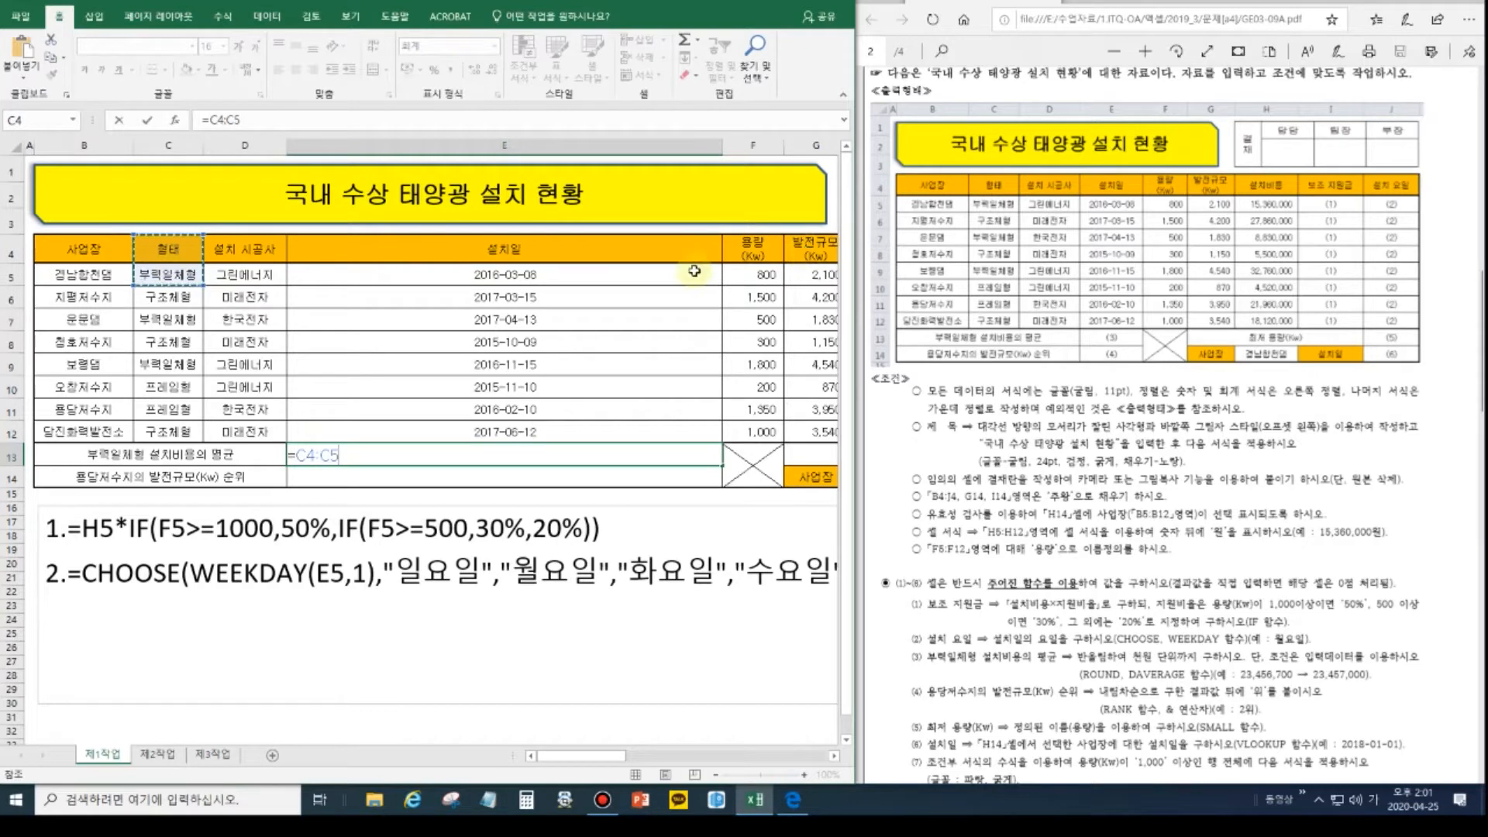
key("Escape")
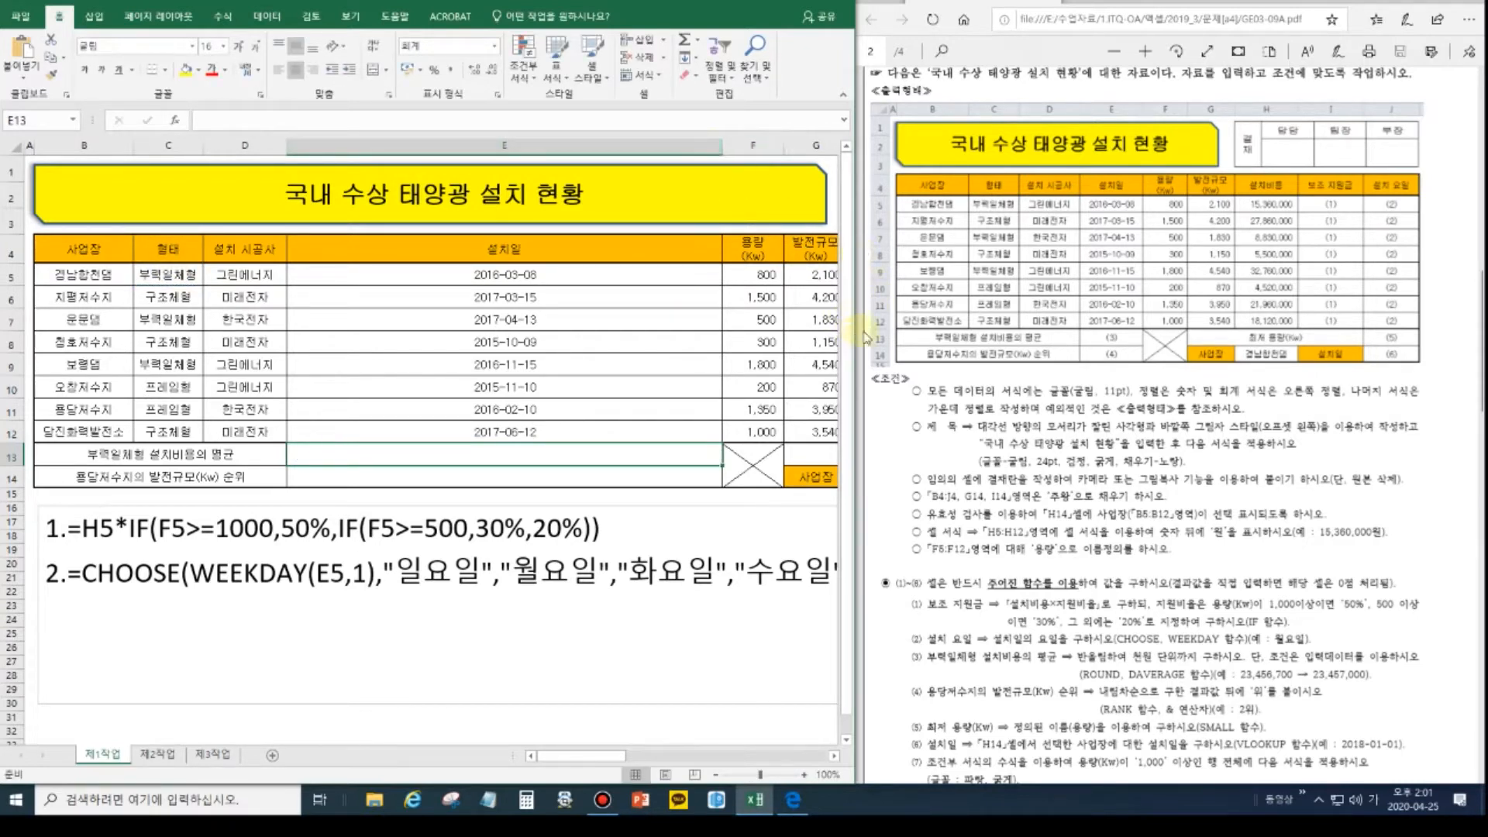
Widen the workbook window and fill the 부력일체형 cells C5, C7 and C9 with yellow.
left_click_drag(856, 333, 1196, 326)
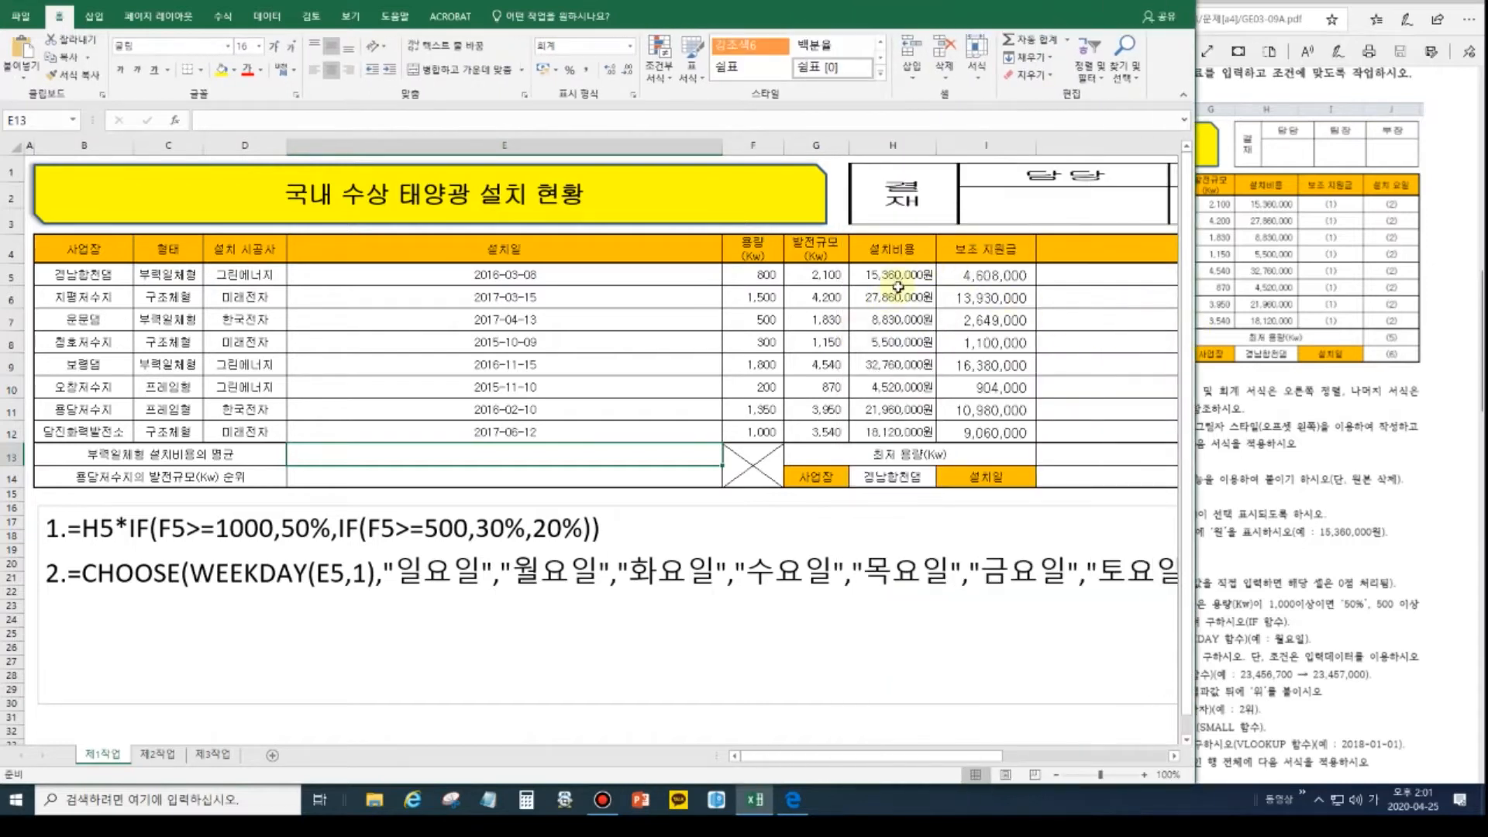
left_click(186, 276)
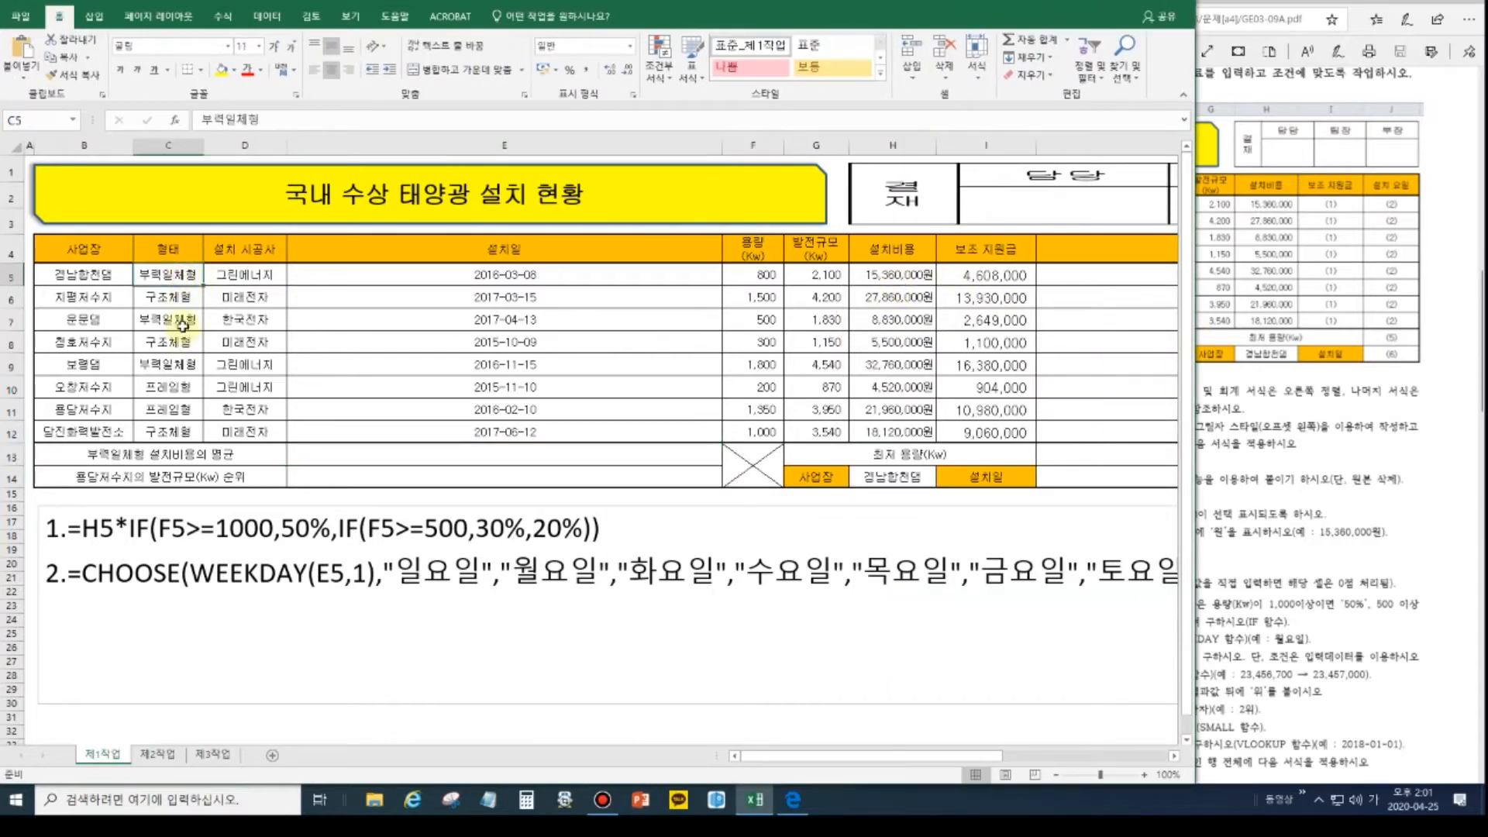
left_click(180, 321, "ctrl")
left_click(184, 365, "ctrl")
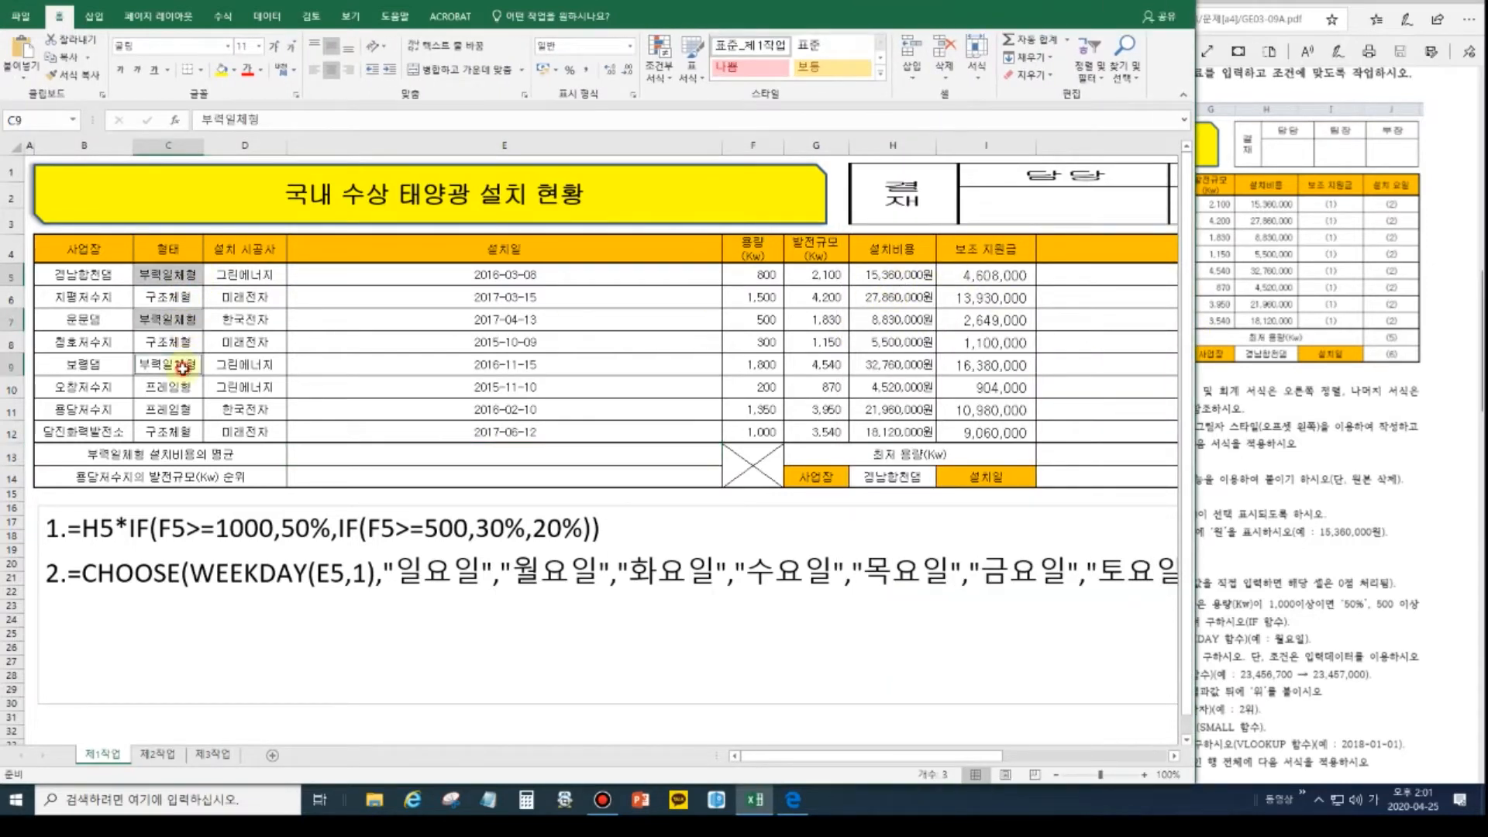
left_click(222, 70)
Fill the matching 설치비용 cells H5, H7 and H9 with yellow.
left_click(885, 277)
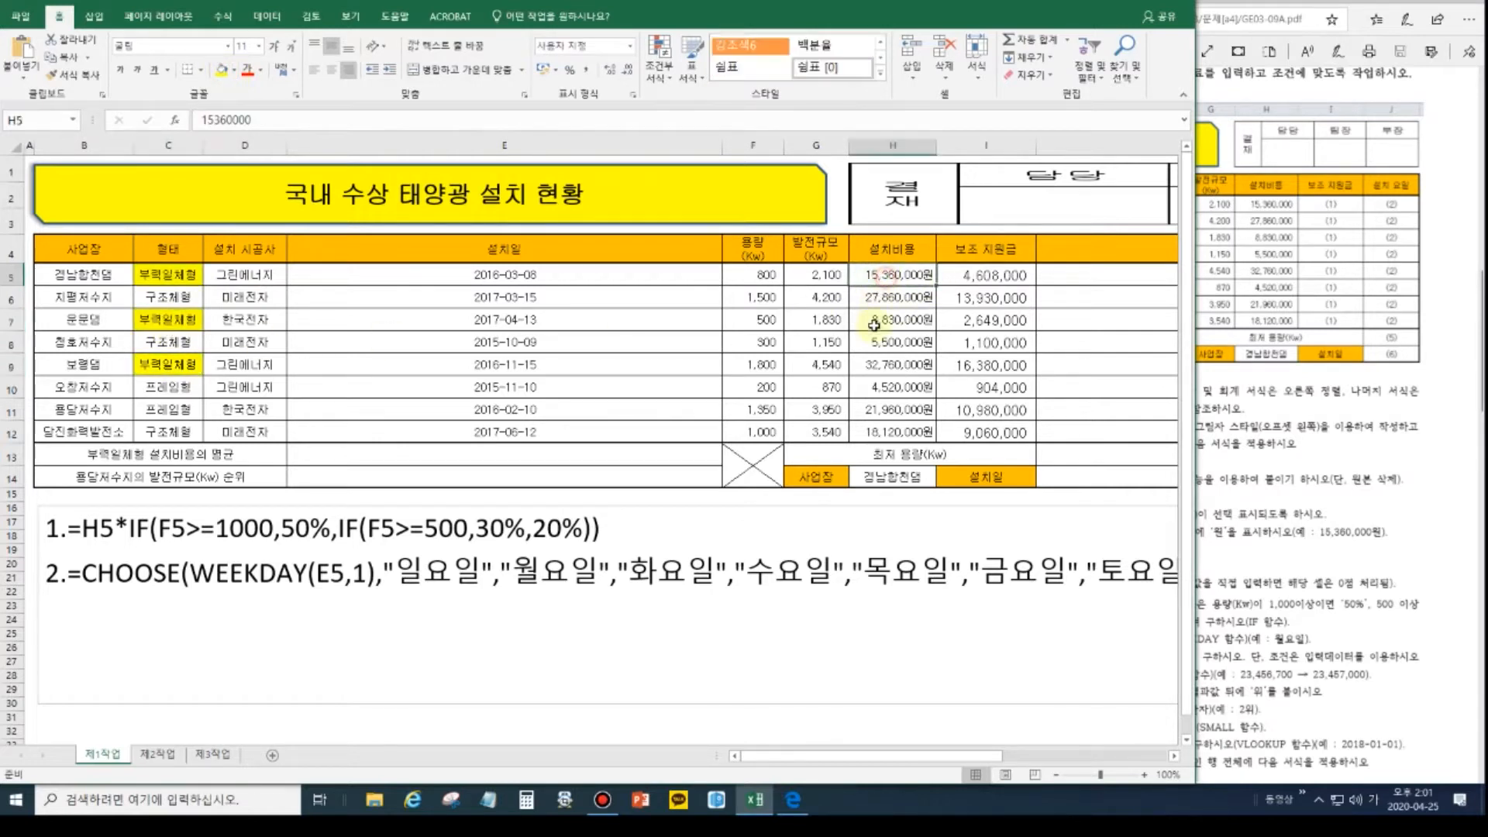
left_click(885, 321, "ctrl")
left_click(883, 366, "ctrl")
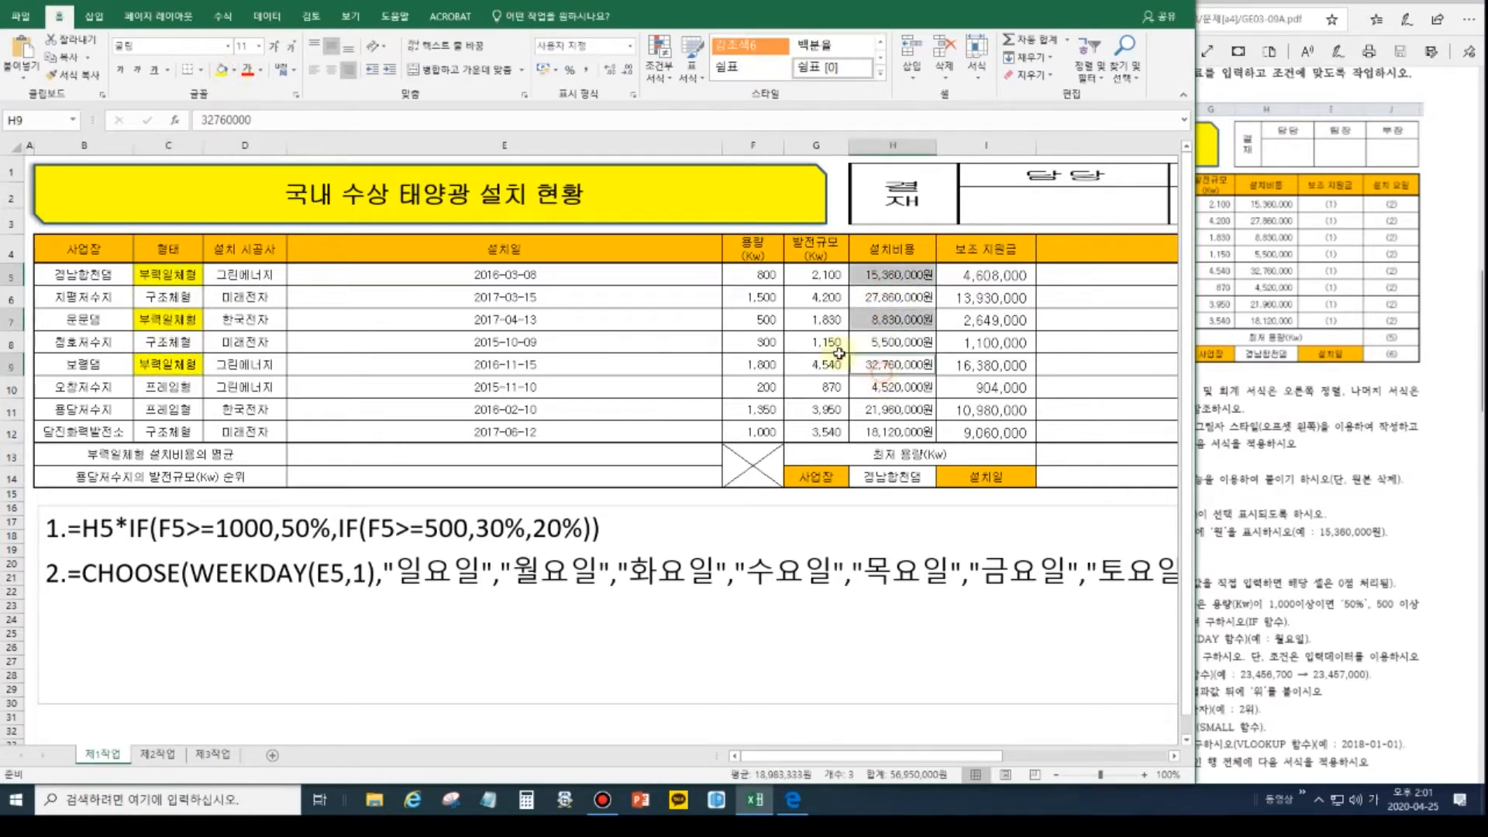
left_click(222, 70)
Start a DAVERAGE formula in E13 for the average installation cost of the 부력일체형 type.
left_click(399, 465)
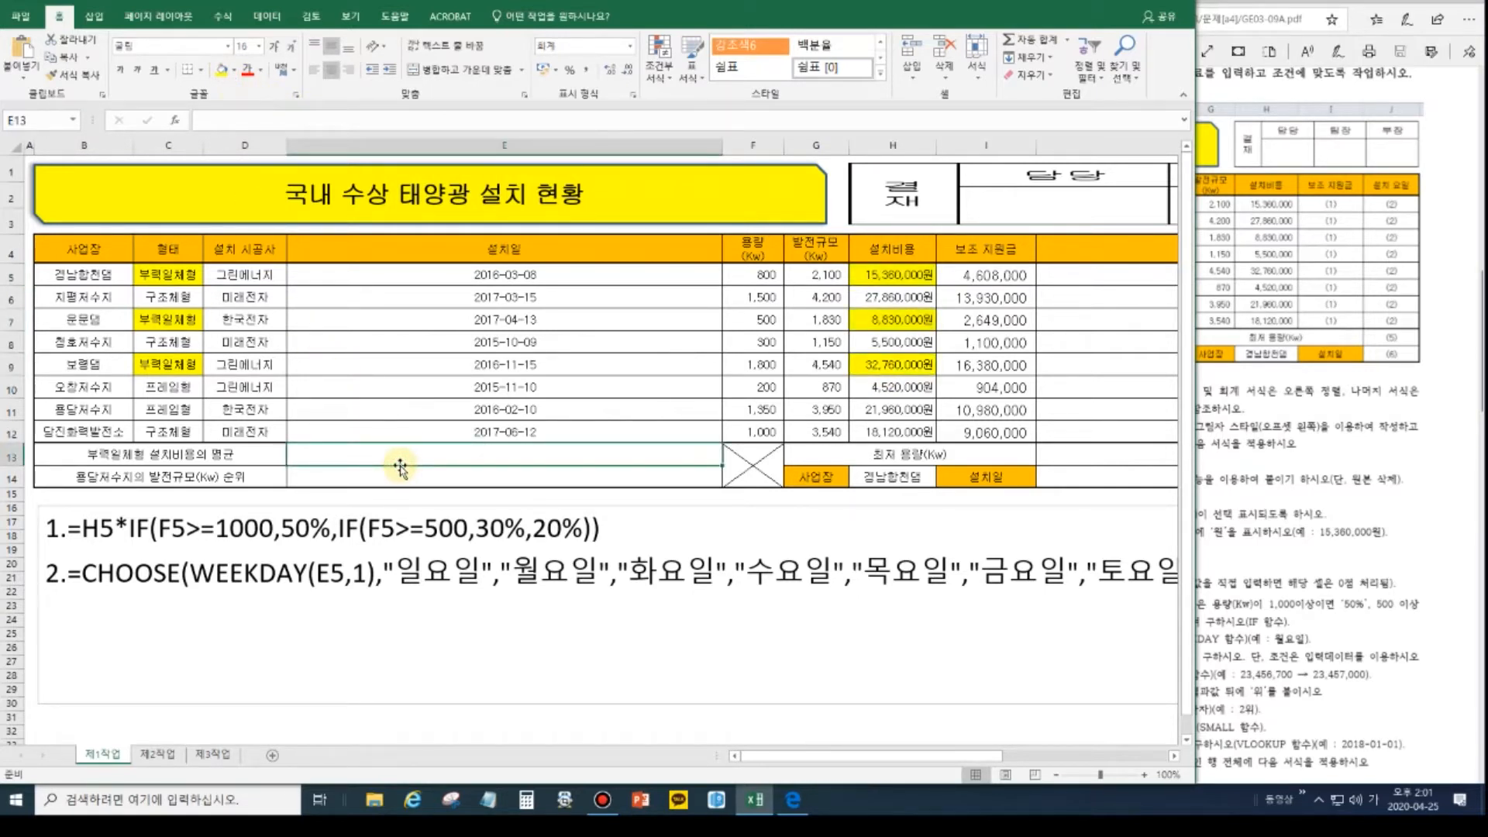
type("=ㅇ")
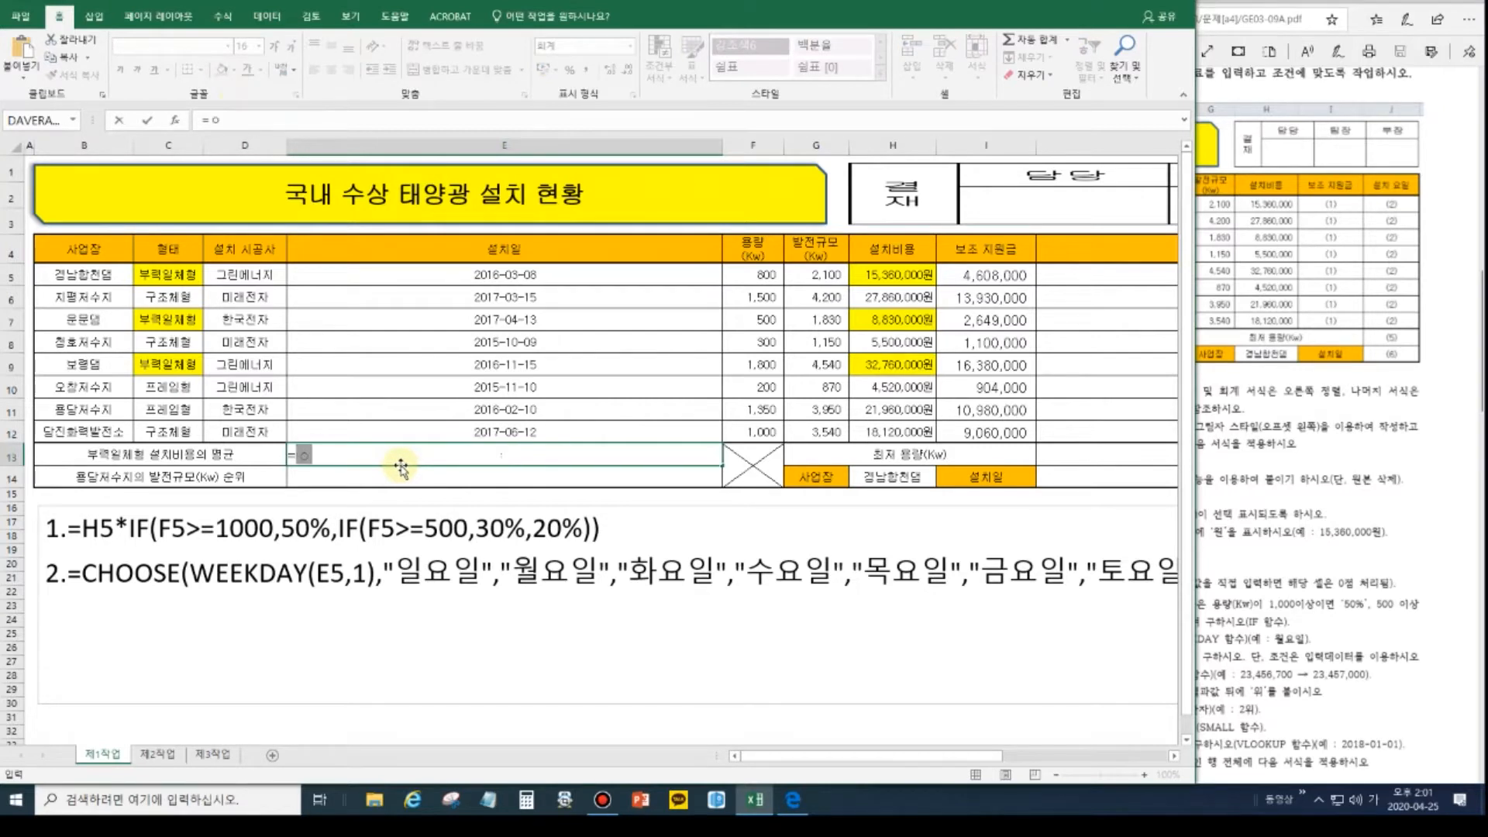
key("BackSpace")
key("Hangul")
type("d")
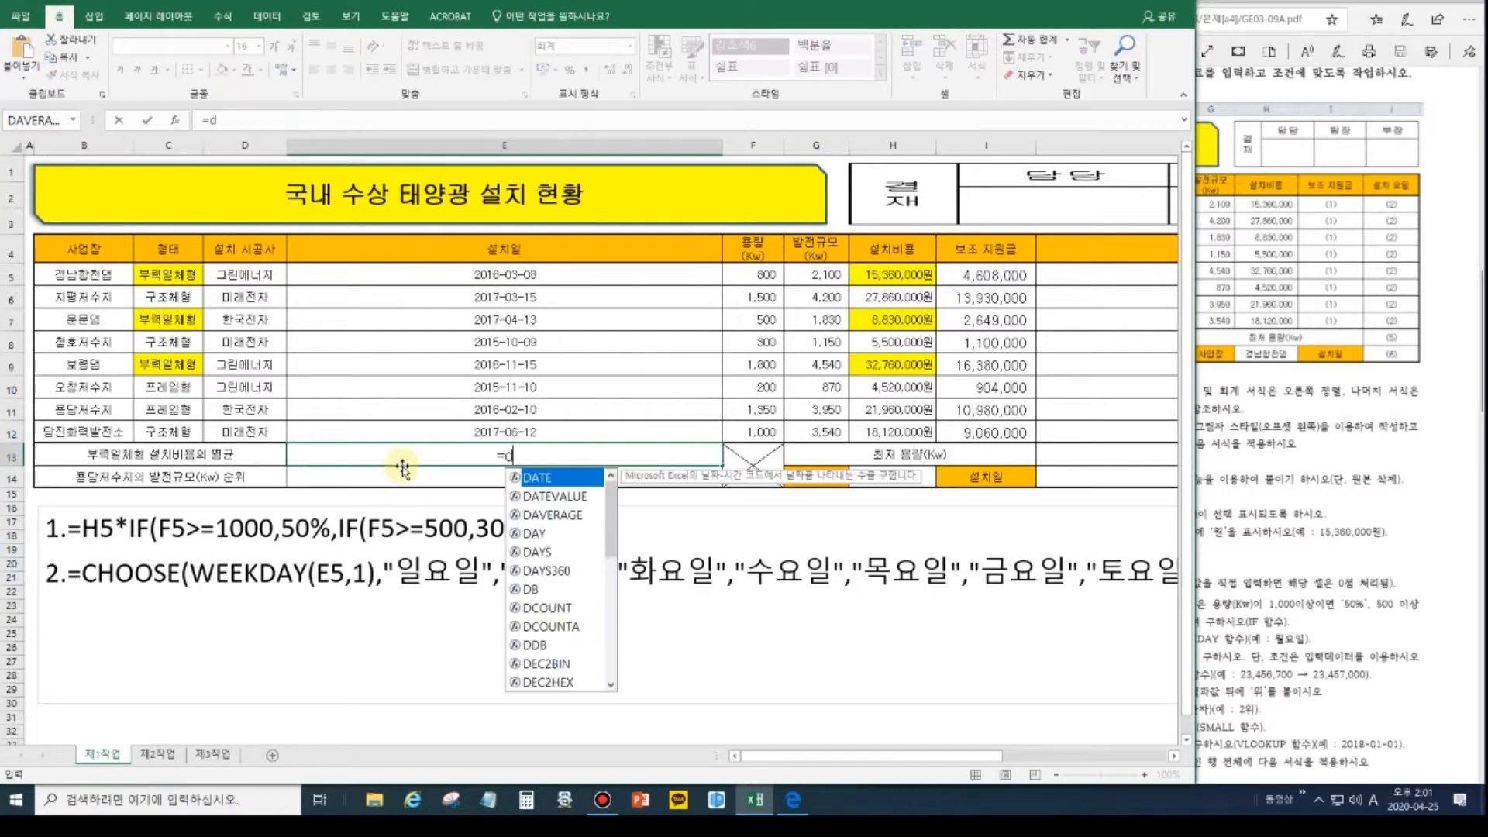
type("averag")
type("e(")
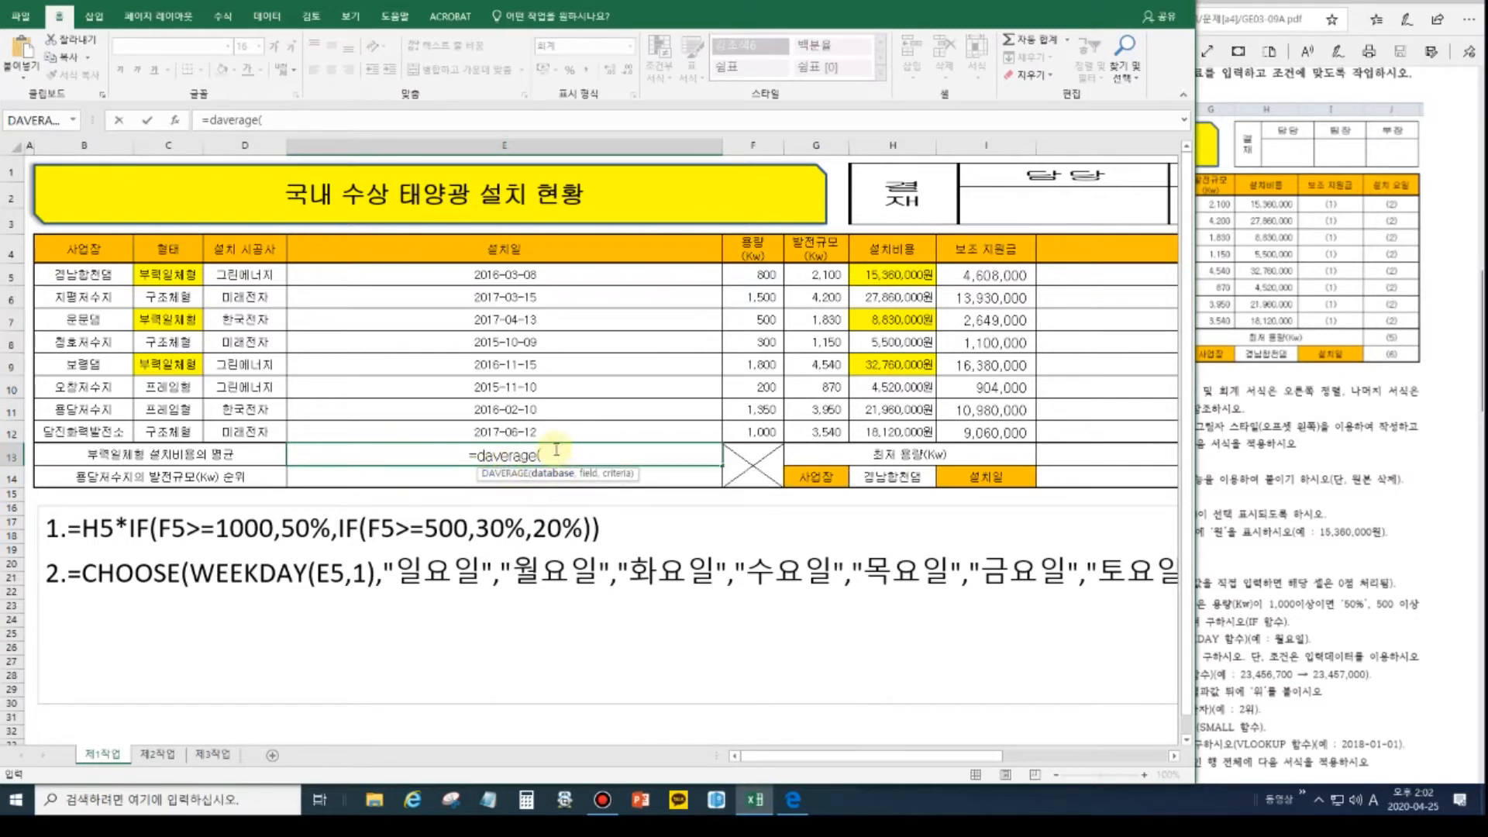
Enter the placeholders 전표, 열 and 조 as DAVERAGE's three arguments and close the parenthesis.
type("w")
key("BackSpace")
key("Hangul")
type("전표")
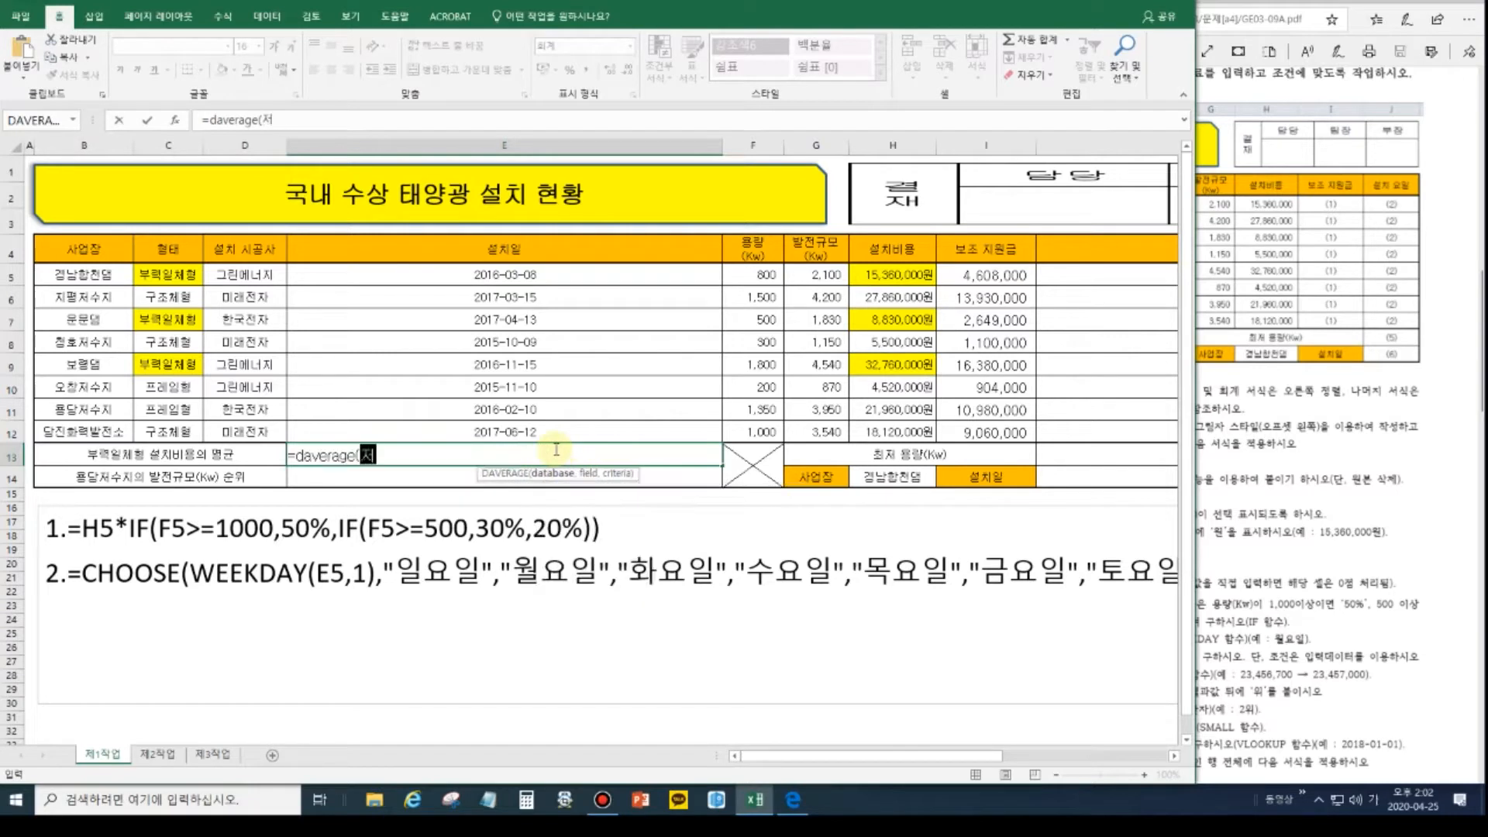
type(",열,ㅈ")
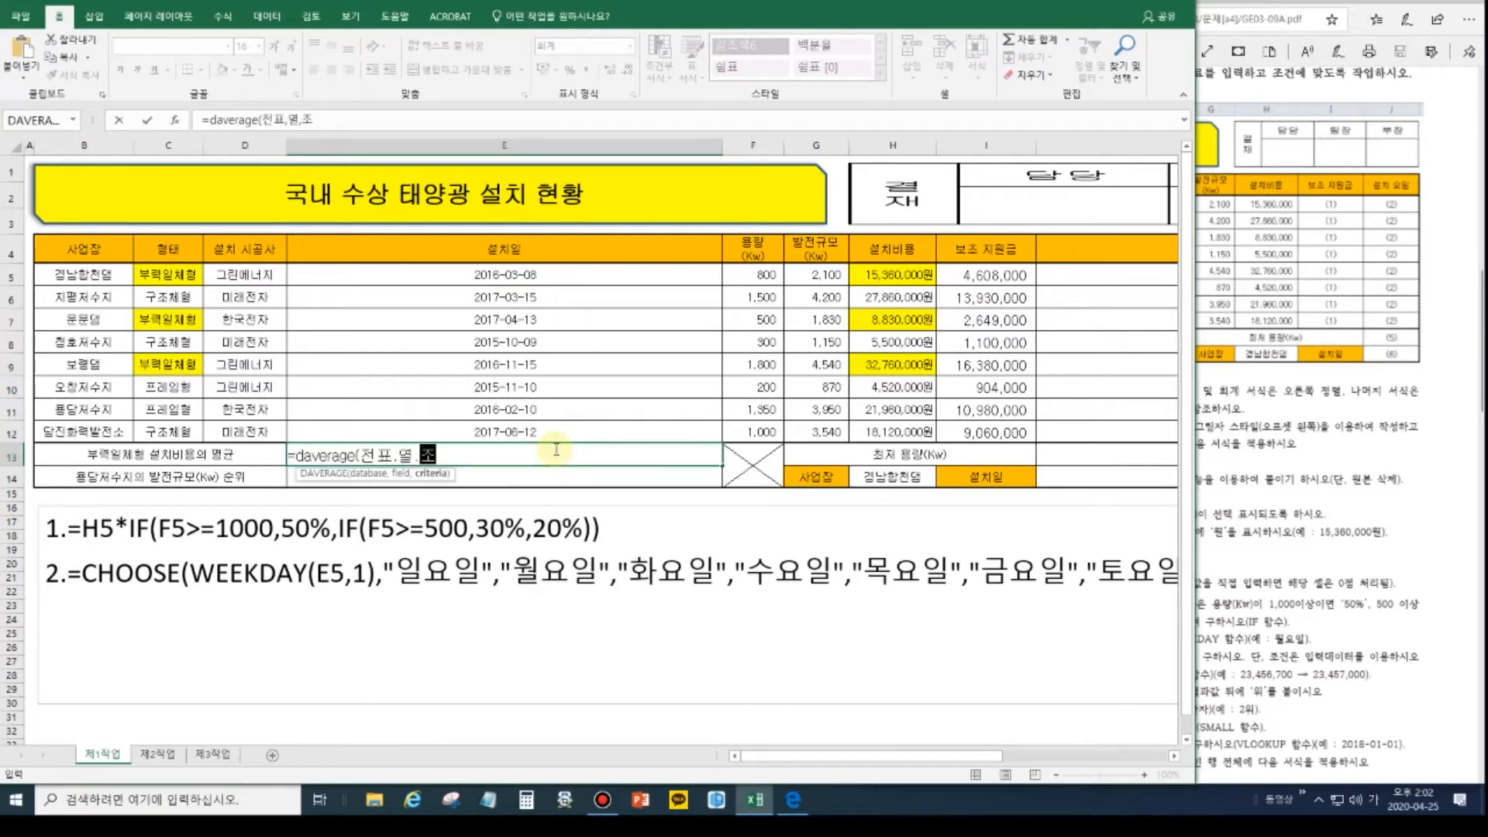
type(")")
Replace the DAVERAGE placeholders with database B4:I12, field H4 and criteria C4:C5, and enter the formula.
double_click(367, 450)
left_click_drag(85, 249, 1007, 434)
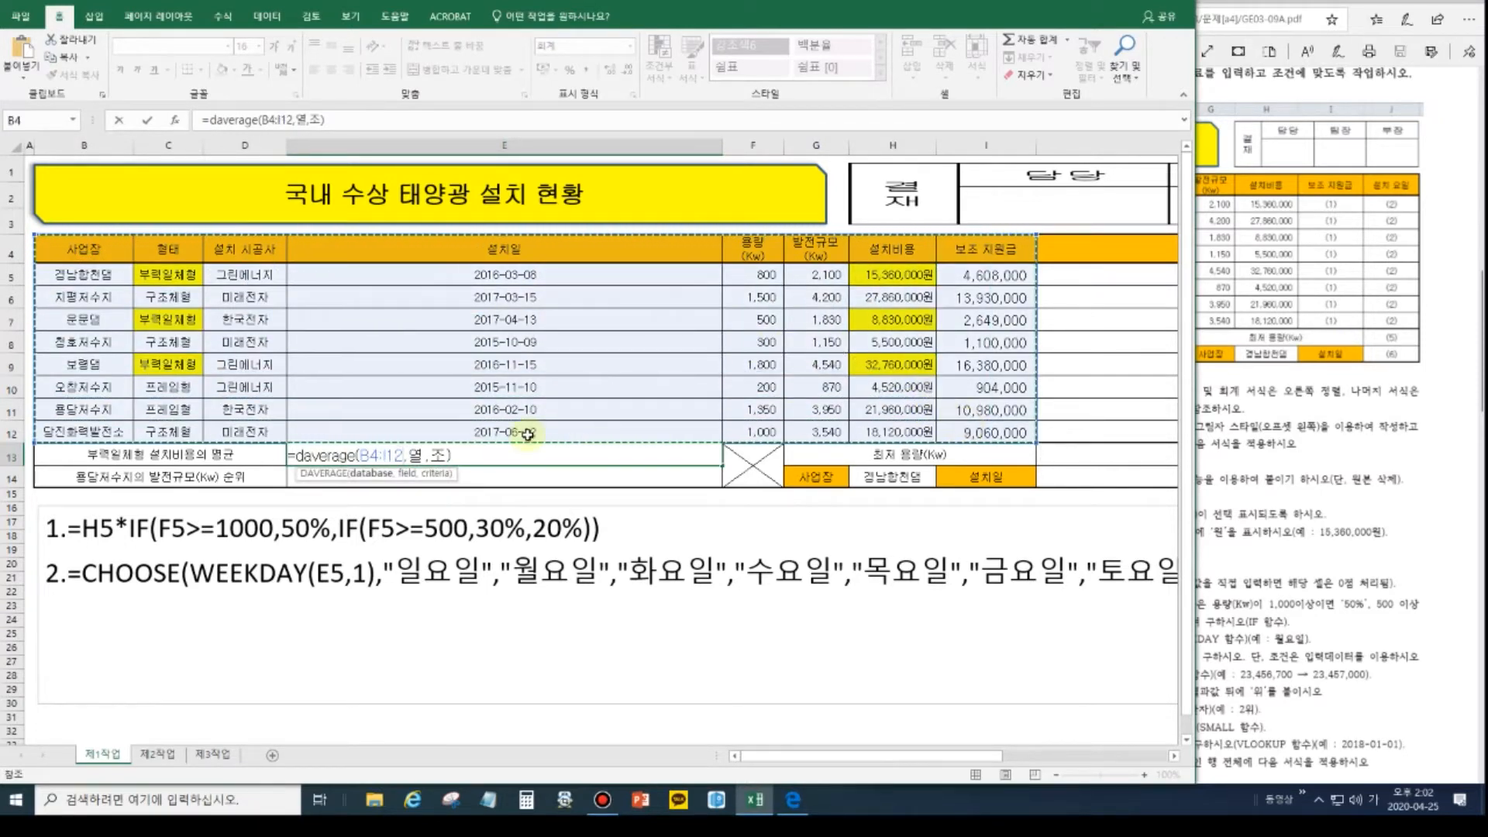
double_click(416, 451)
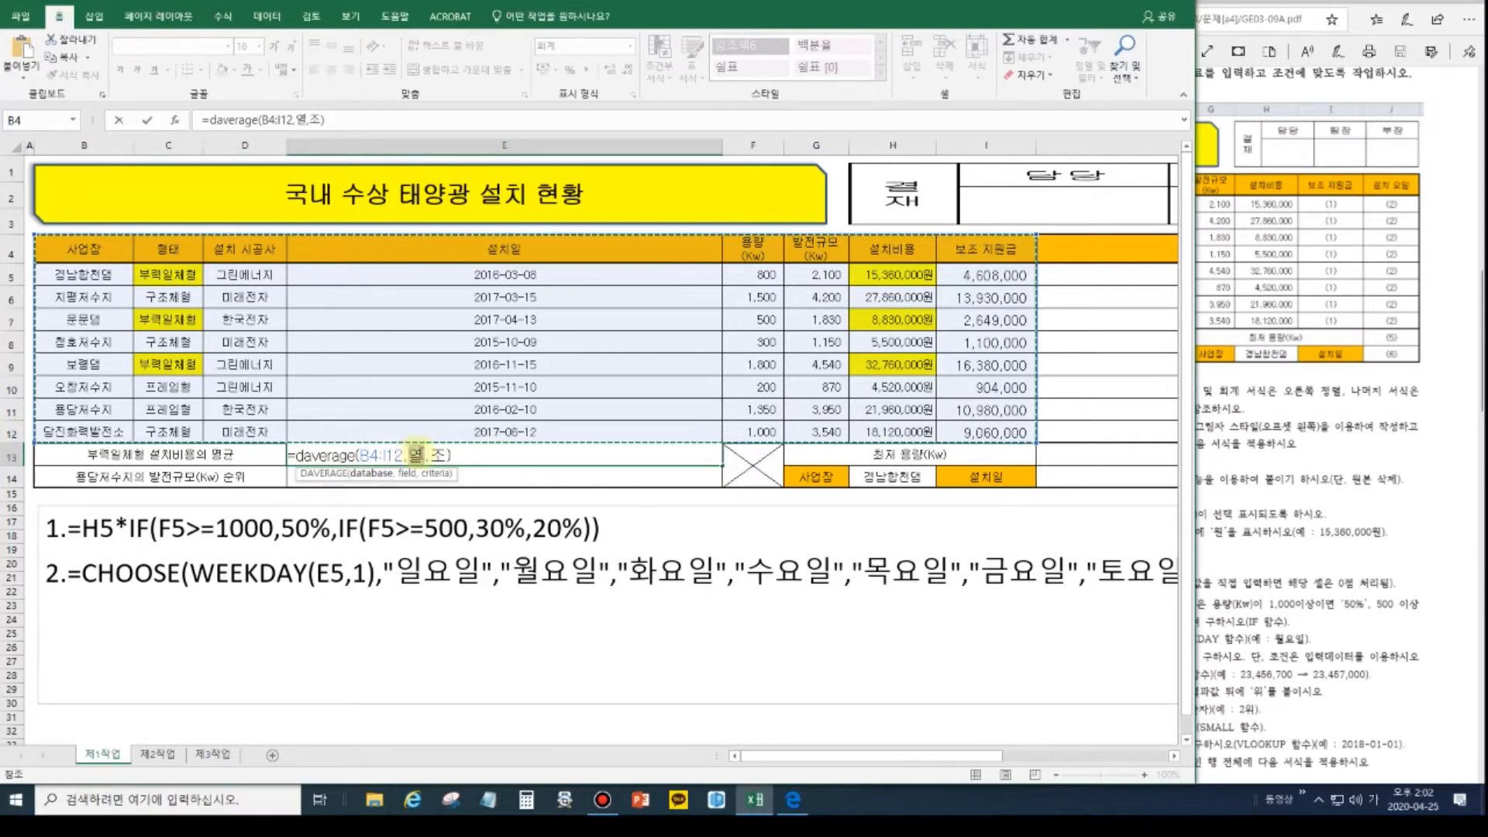
left_click(894, 260)
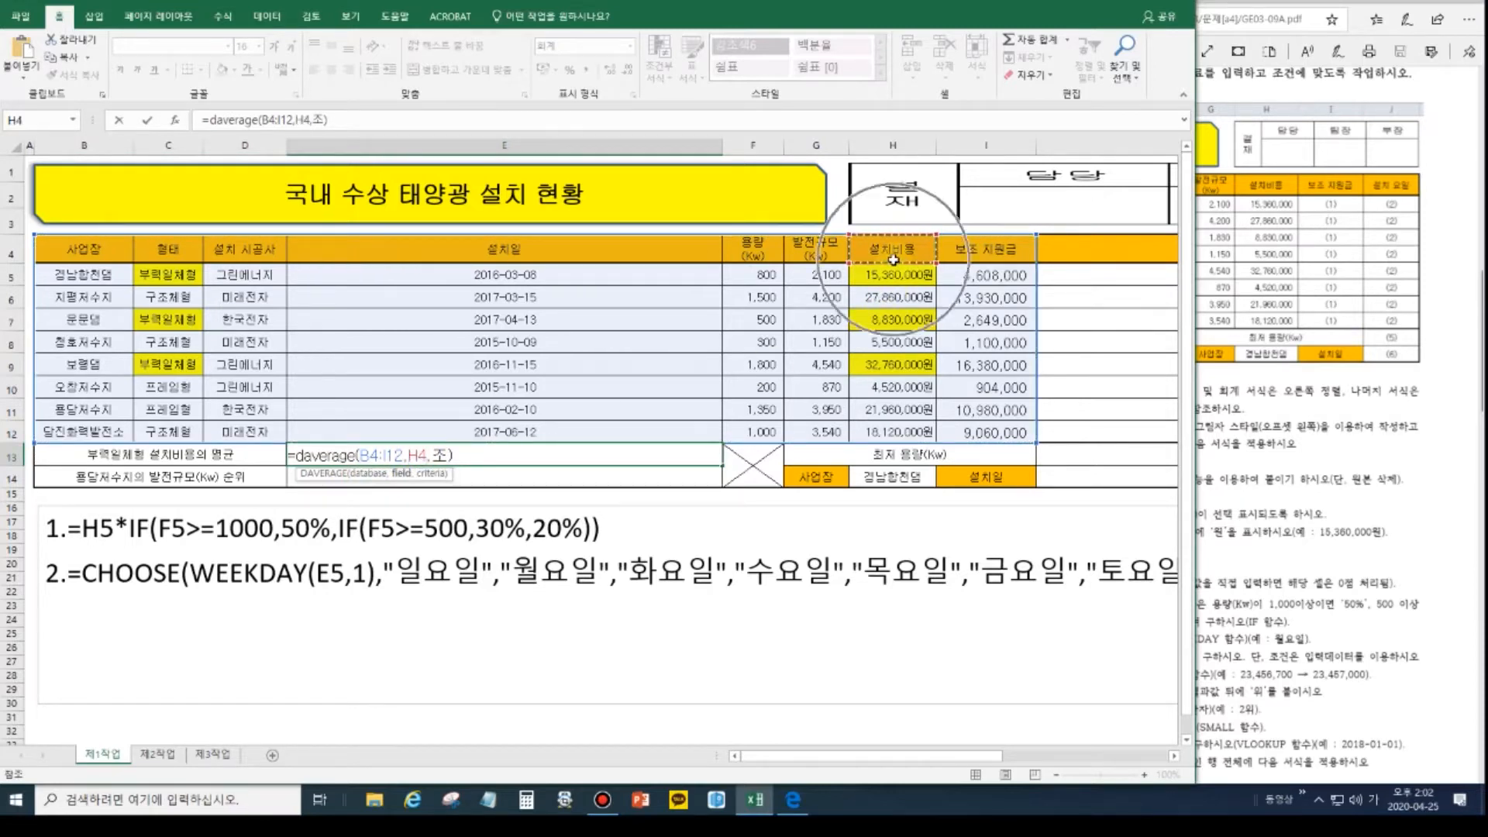
double_click(441, 456)
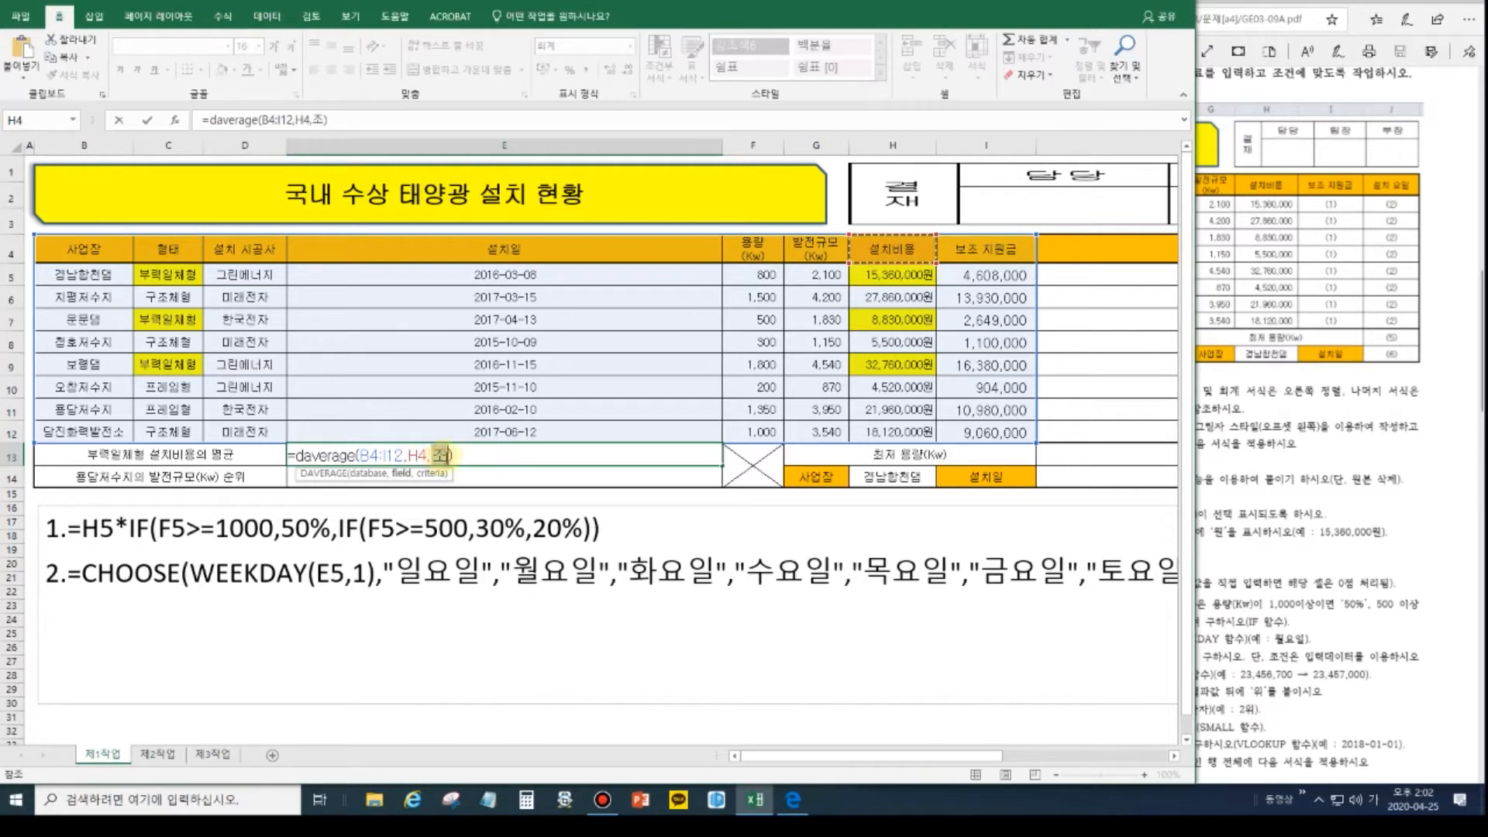
left_click_drag(167, 250, 180, 273)
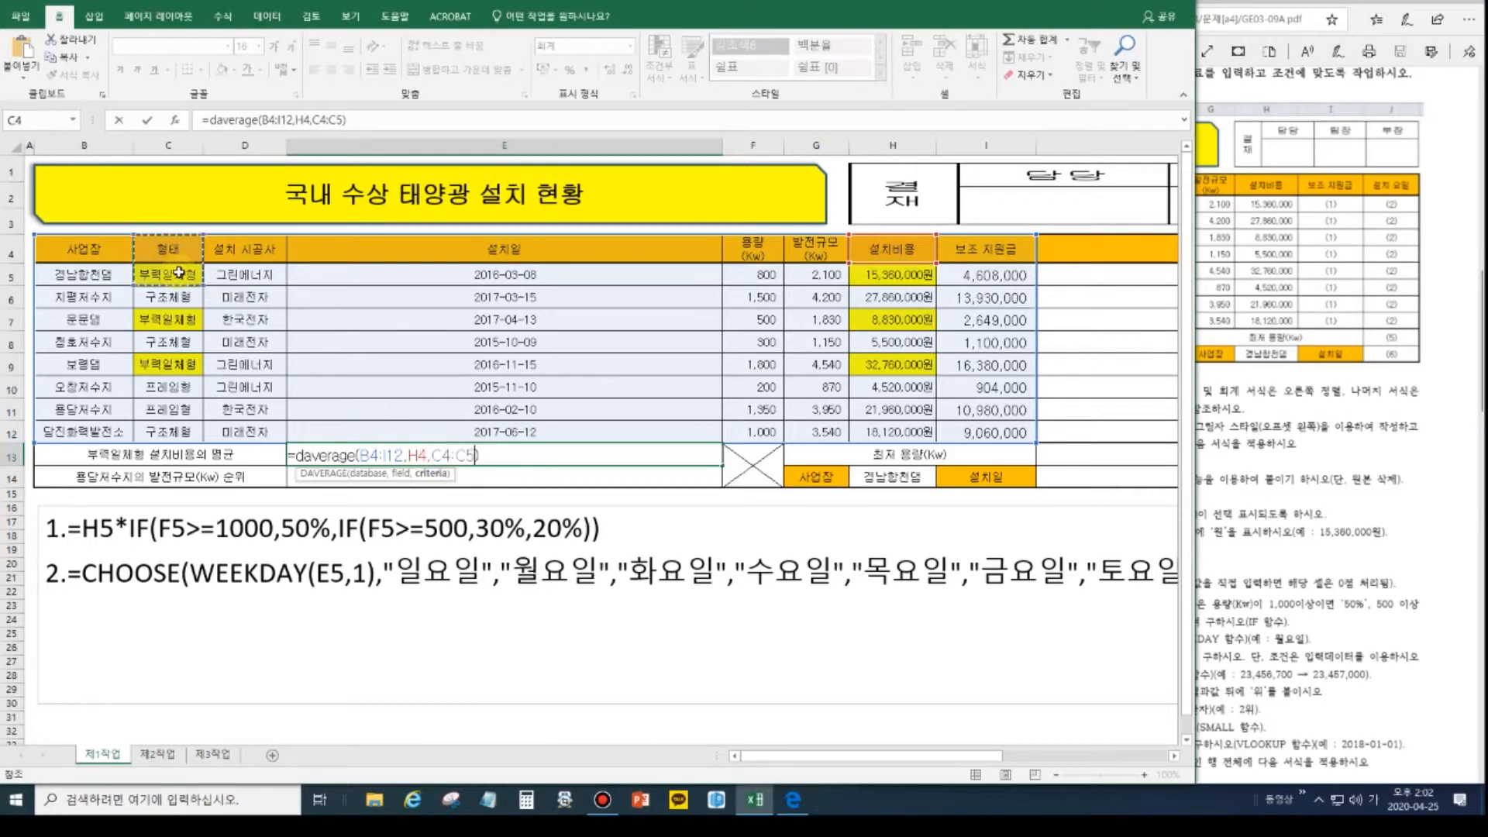
key("Return")
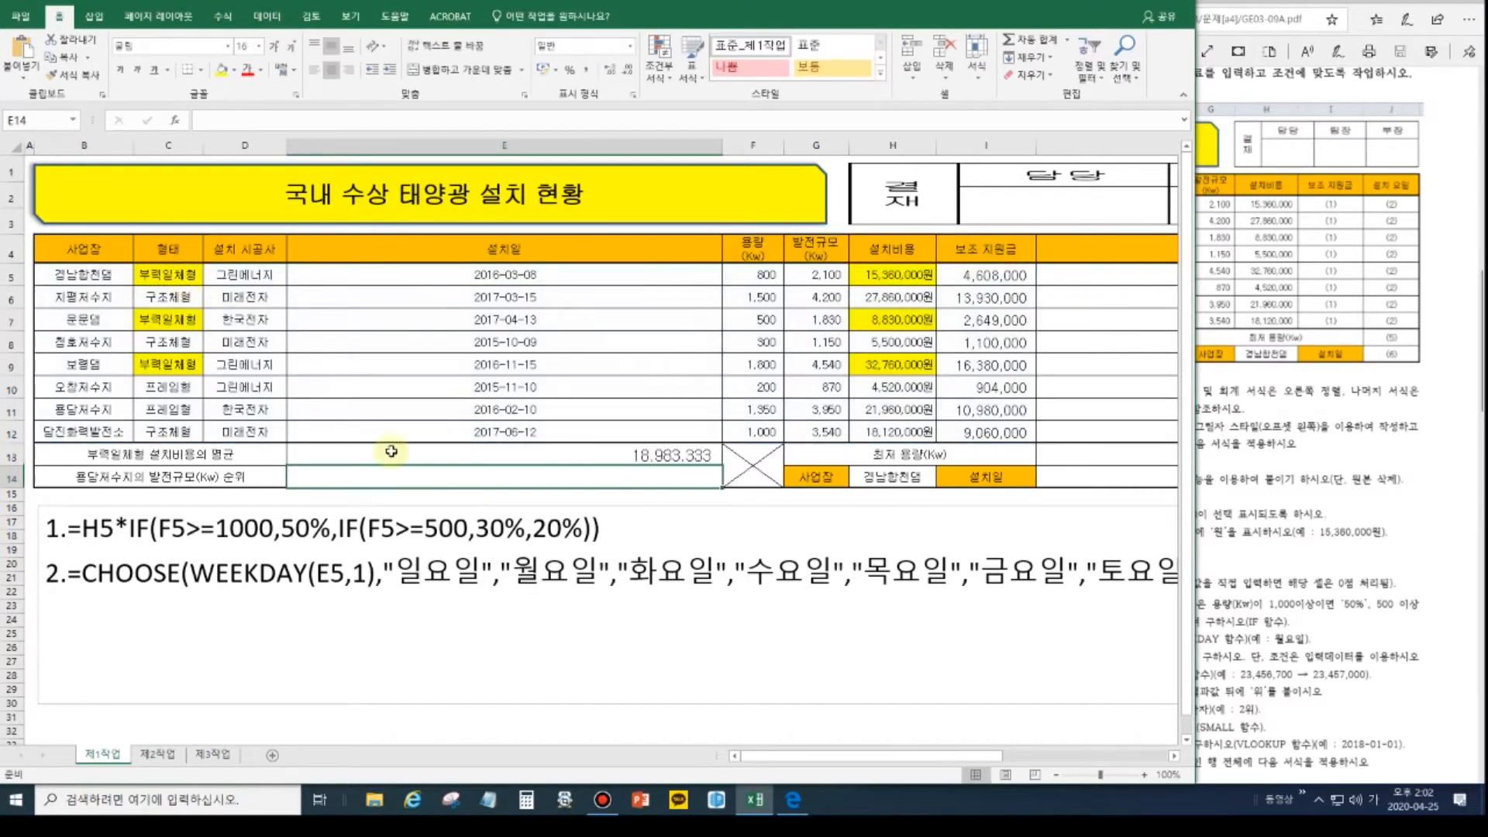
Set the font size of E13 to 20.
left_click(534, 458)
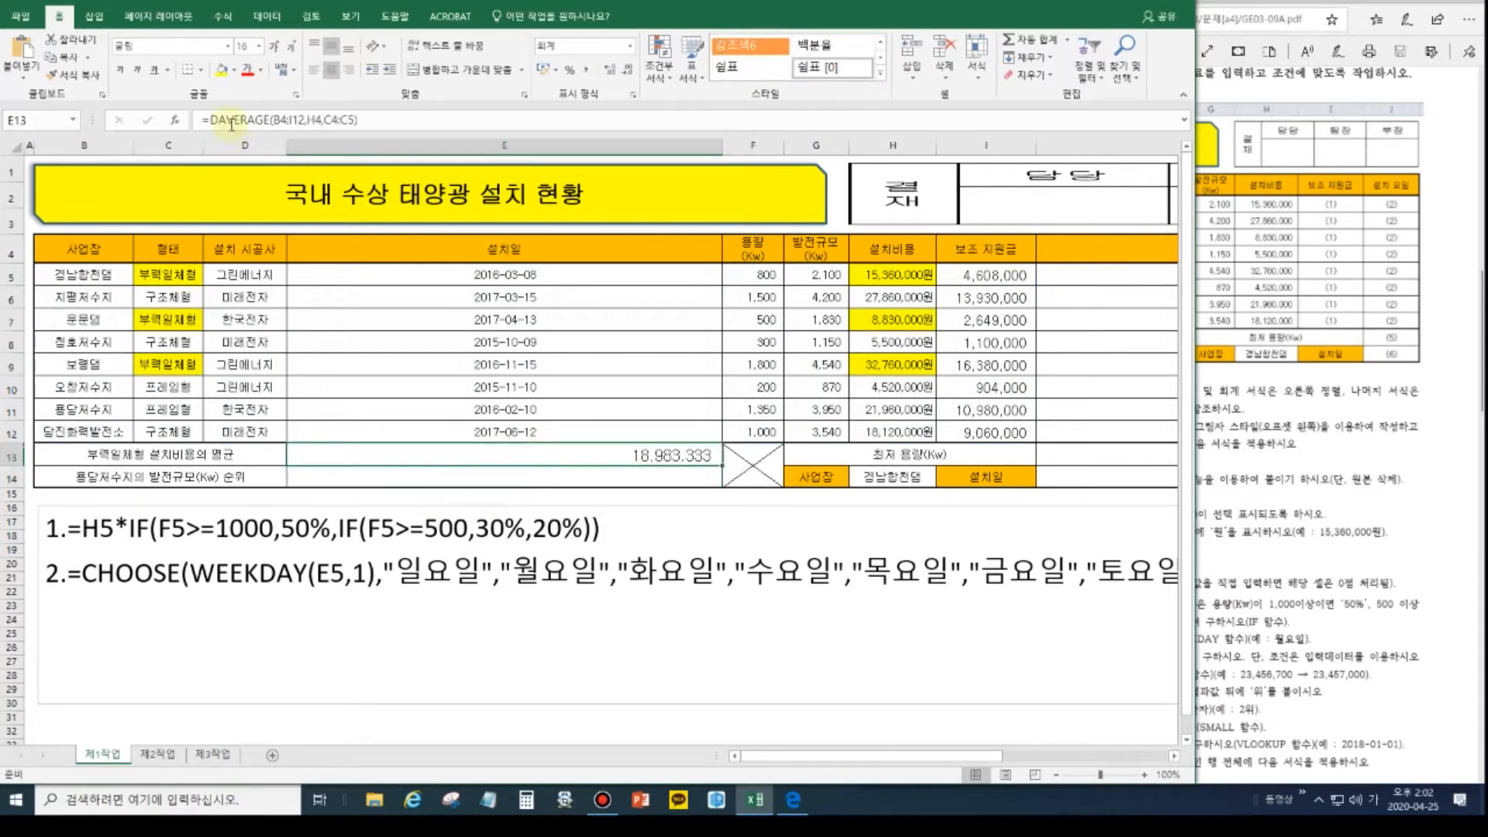
left_click(274, 46)
left_click(273, 46)
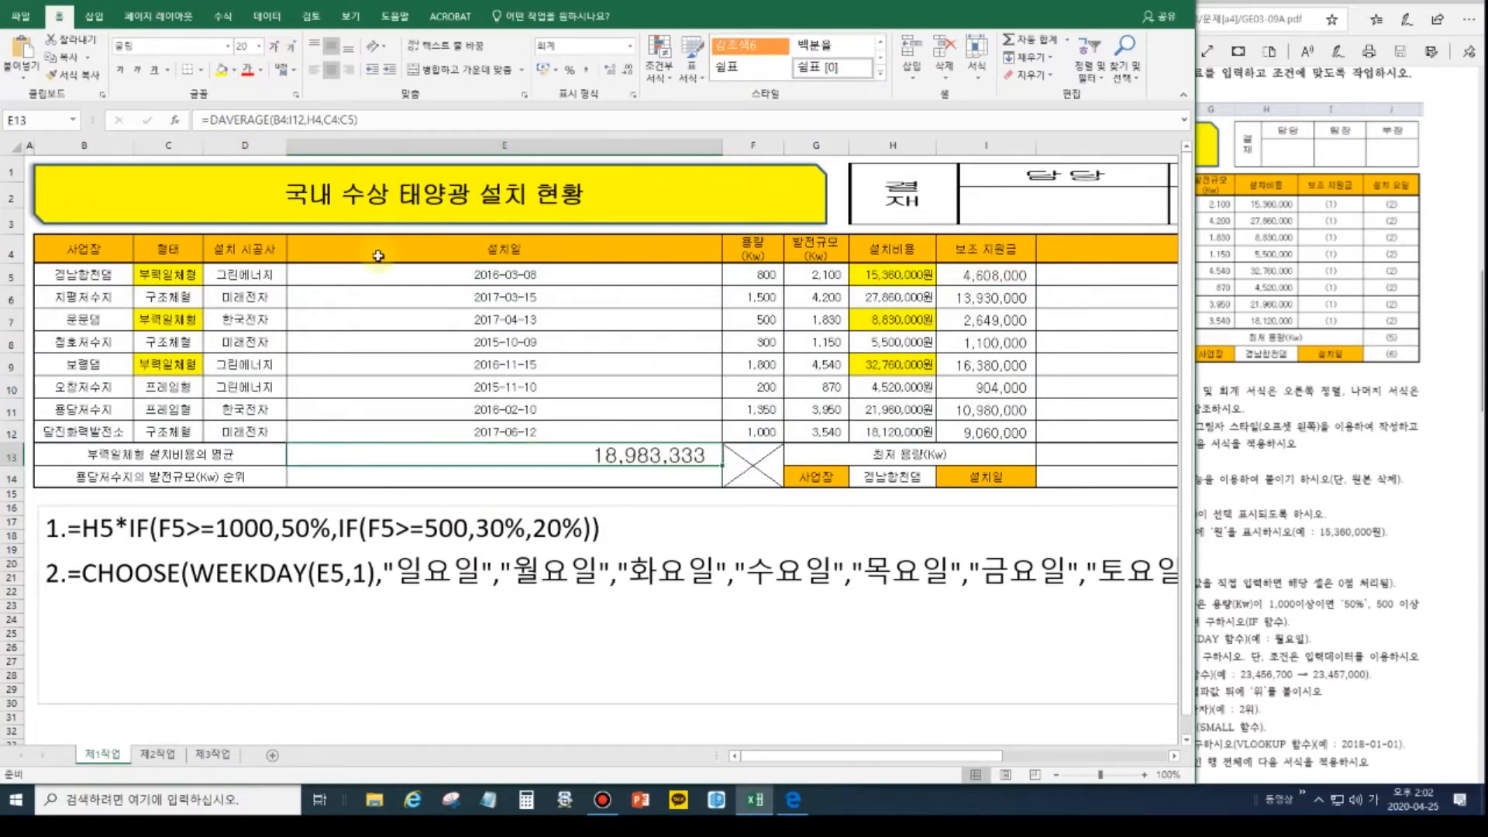
Review E13's DAVERAGE formula, reselect the cell and narrow the workbook window to read the rounding requirement in the exam instructions.
double_click(499, 458)
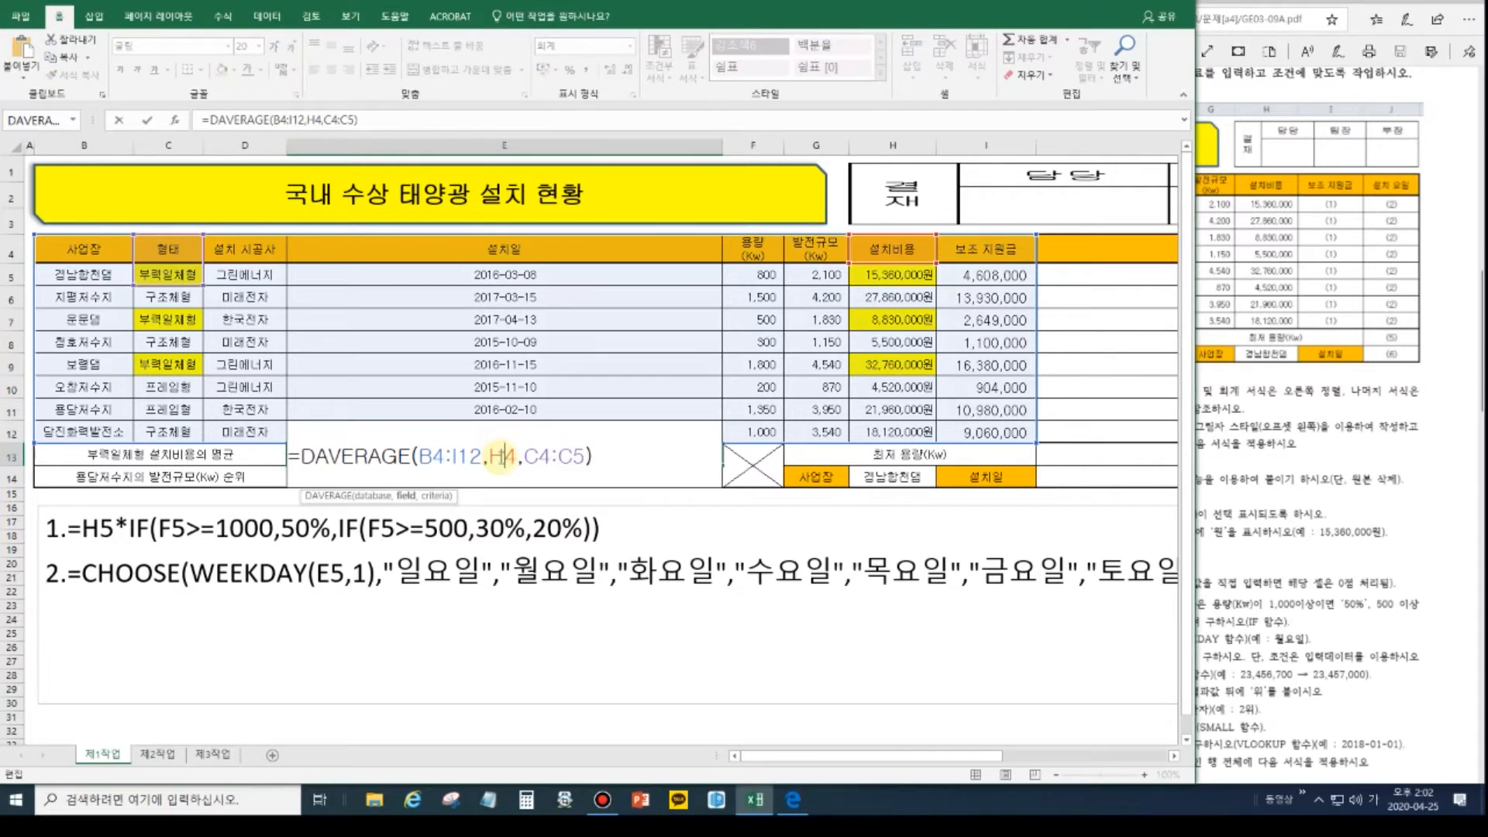
key("Return")
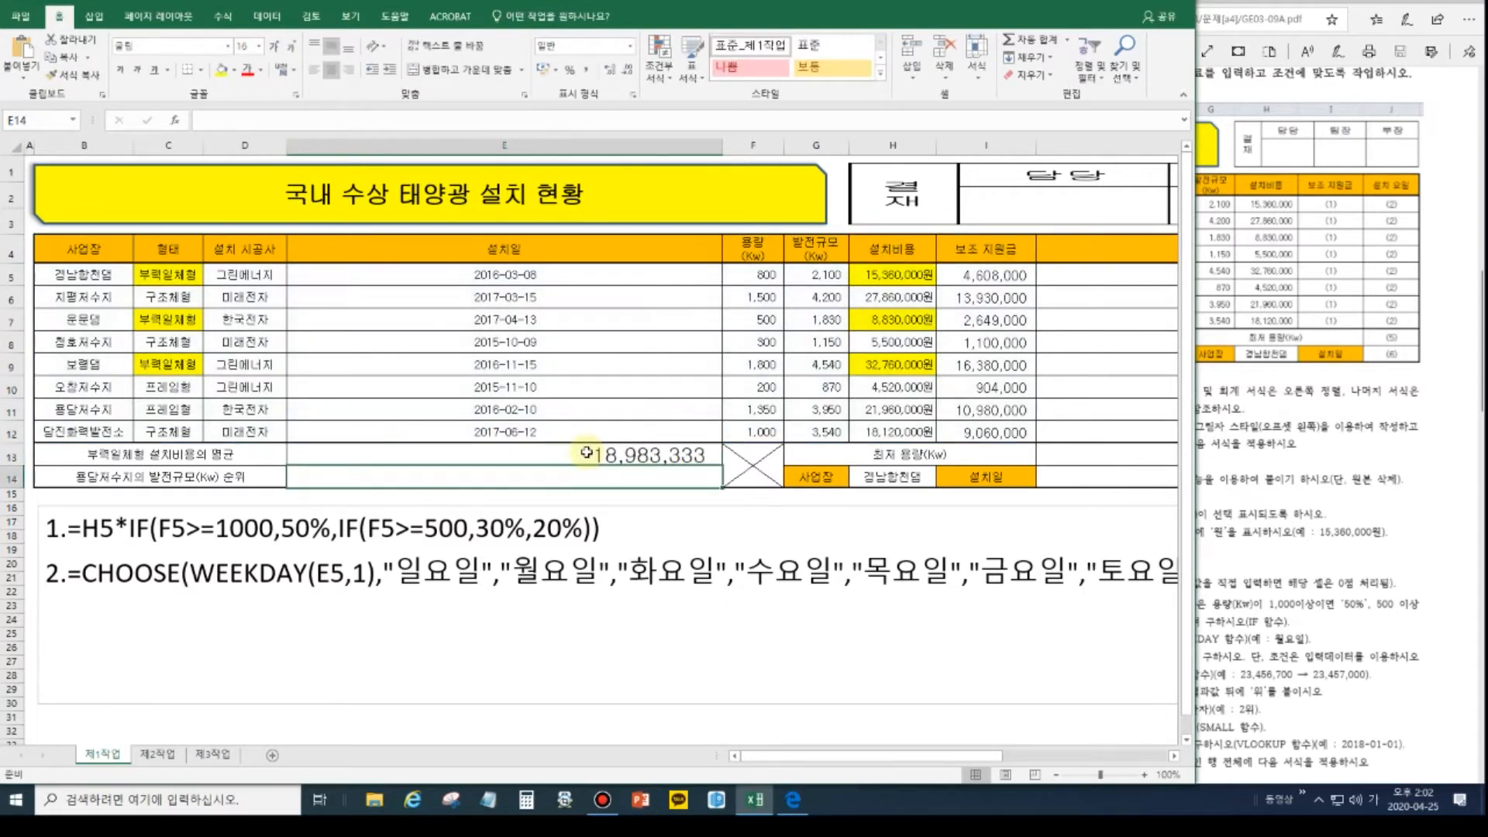
left_click(698, 457)
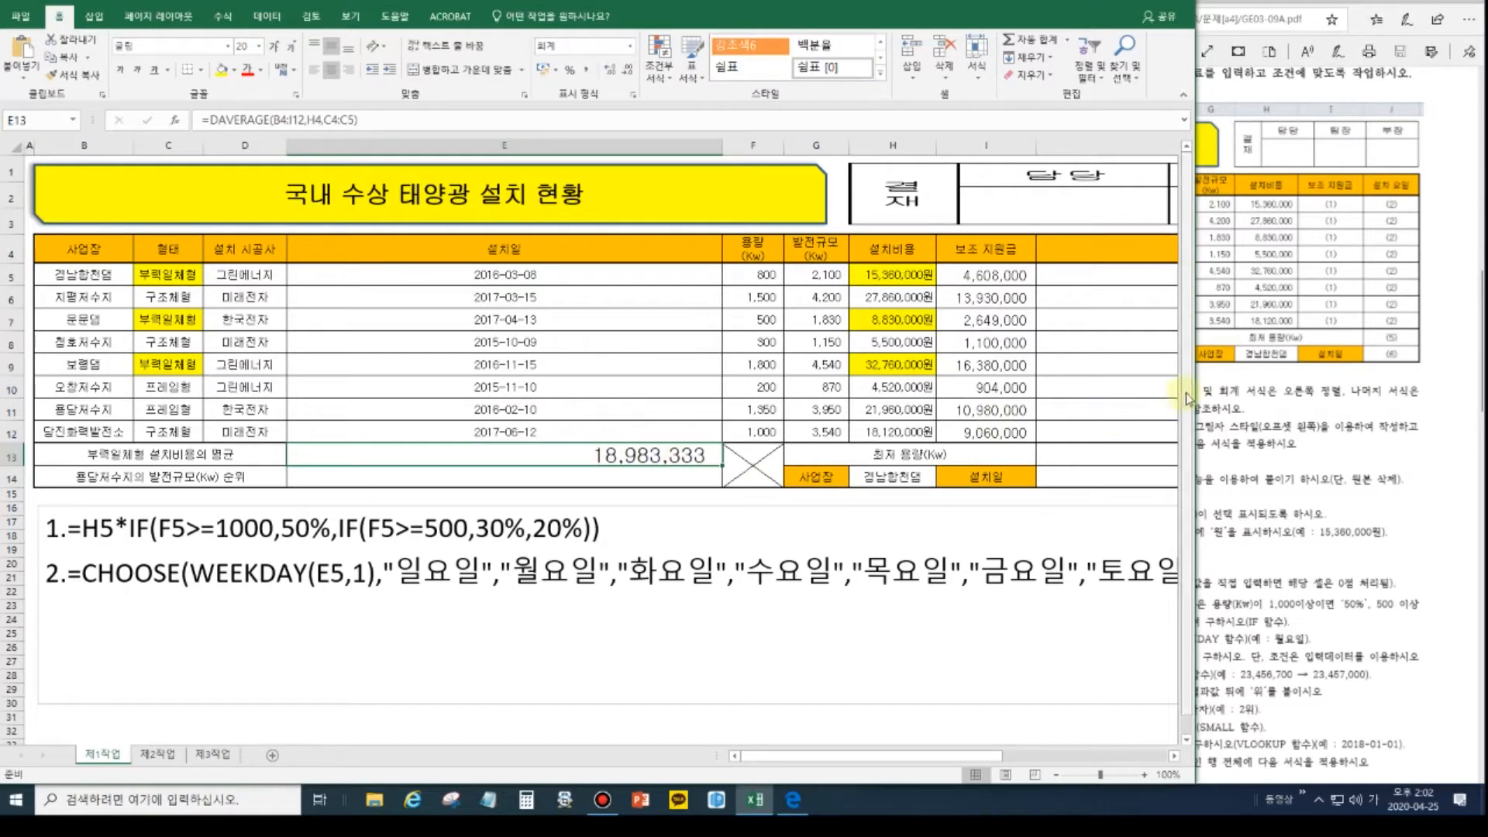
left_click_drag(1194, 404, 863, 436)
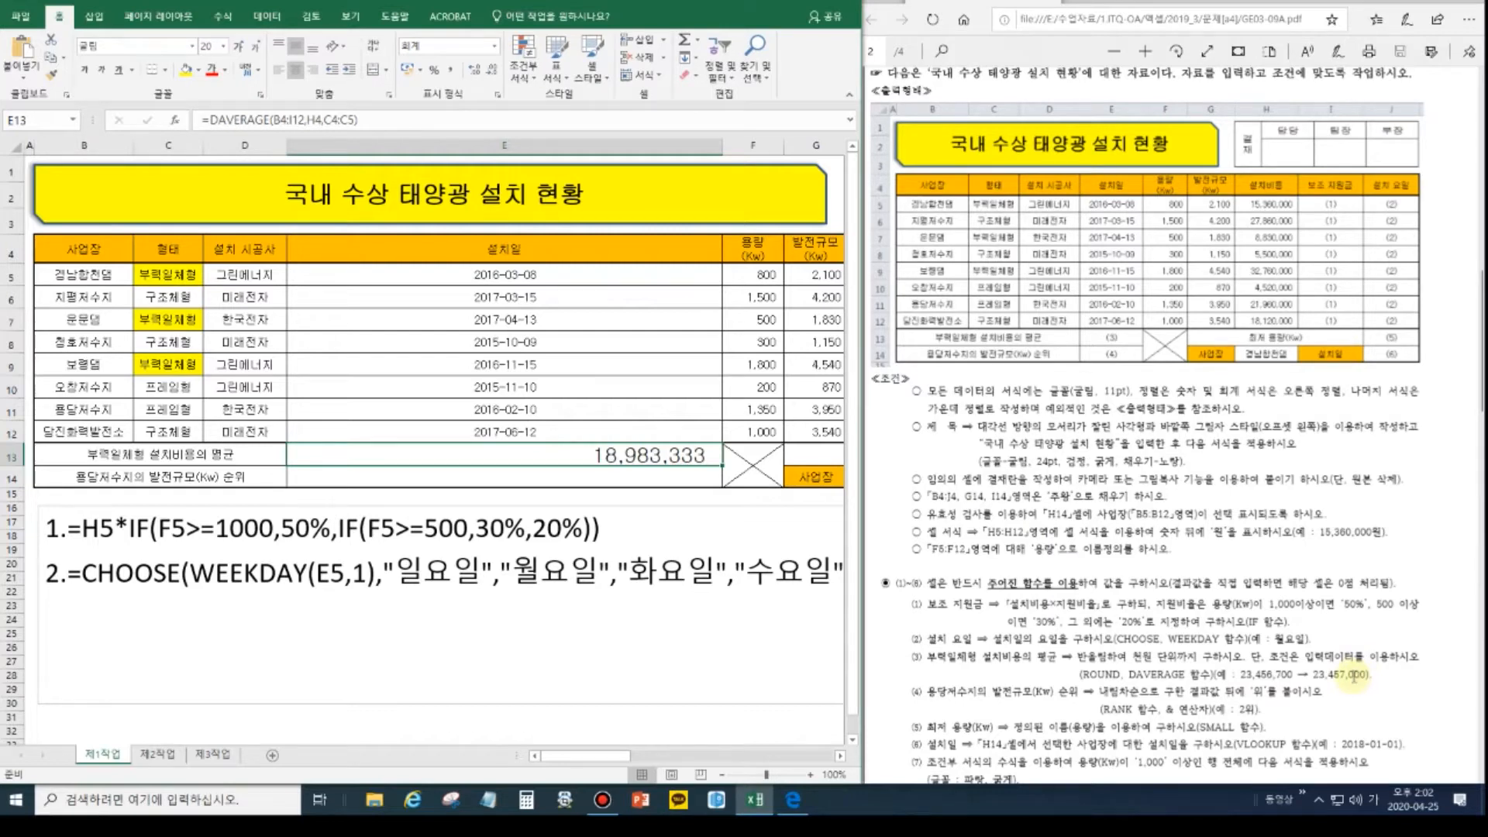
Wrap E13's DAVERAGE formula in ROUND with -3 as the number of digits, and enter it.
key("ctrl+1")
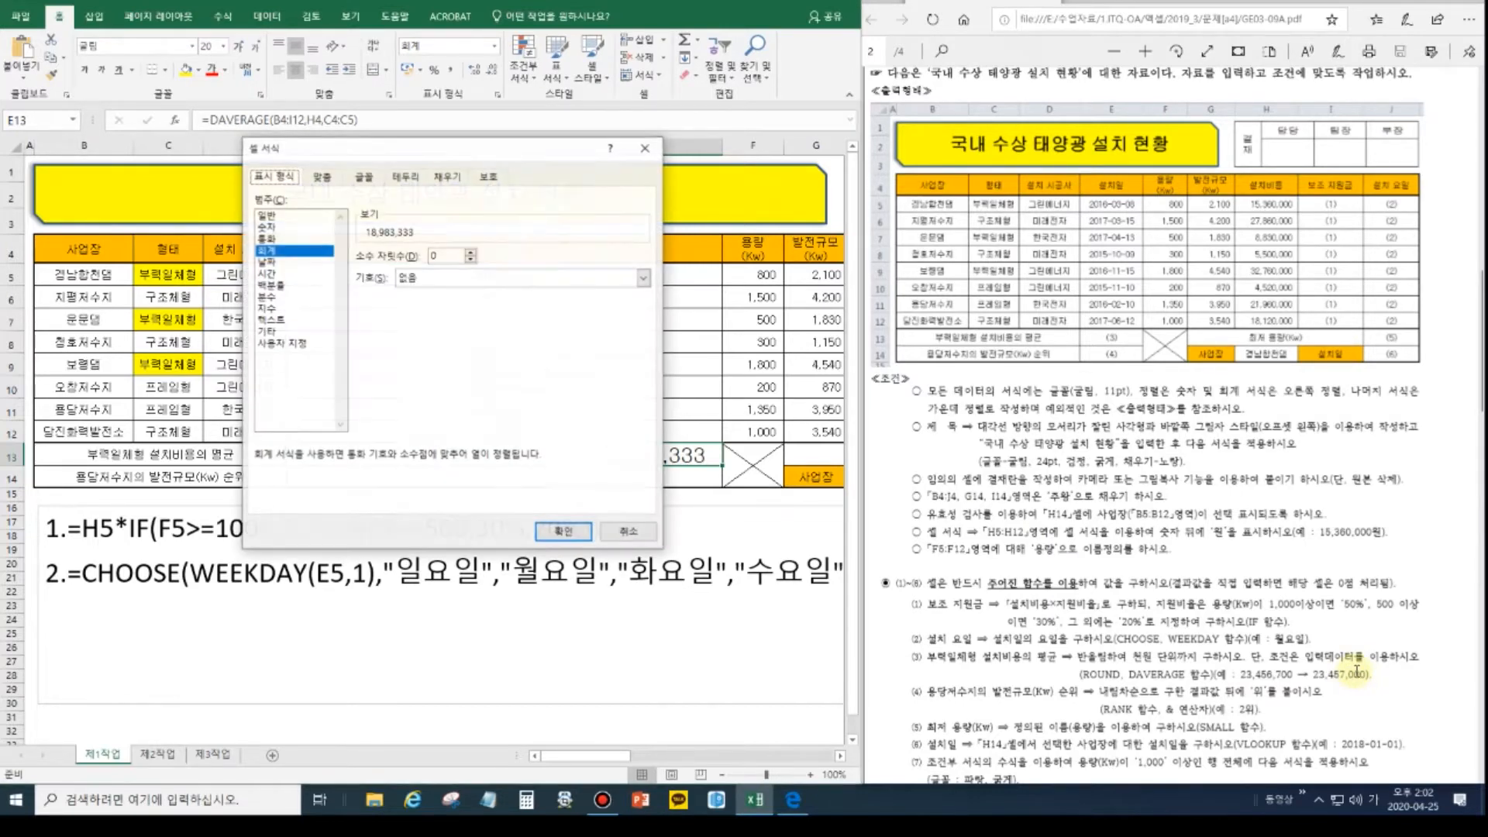
key("Escape")
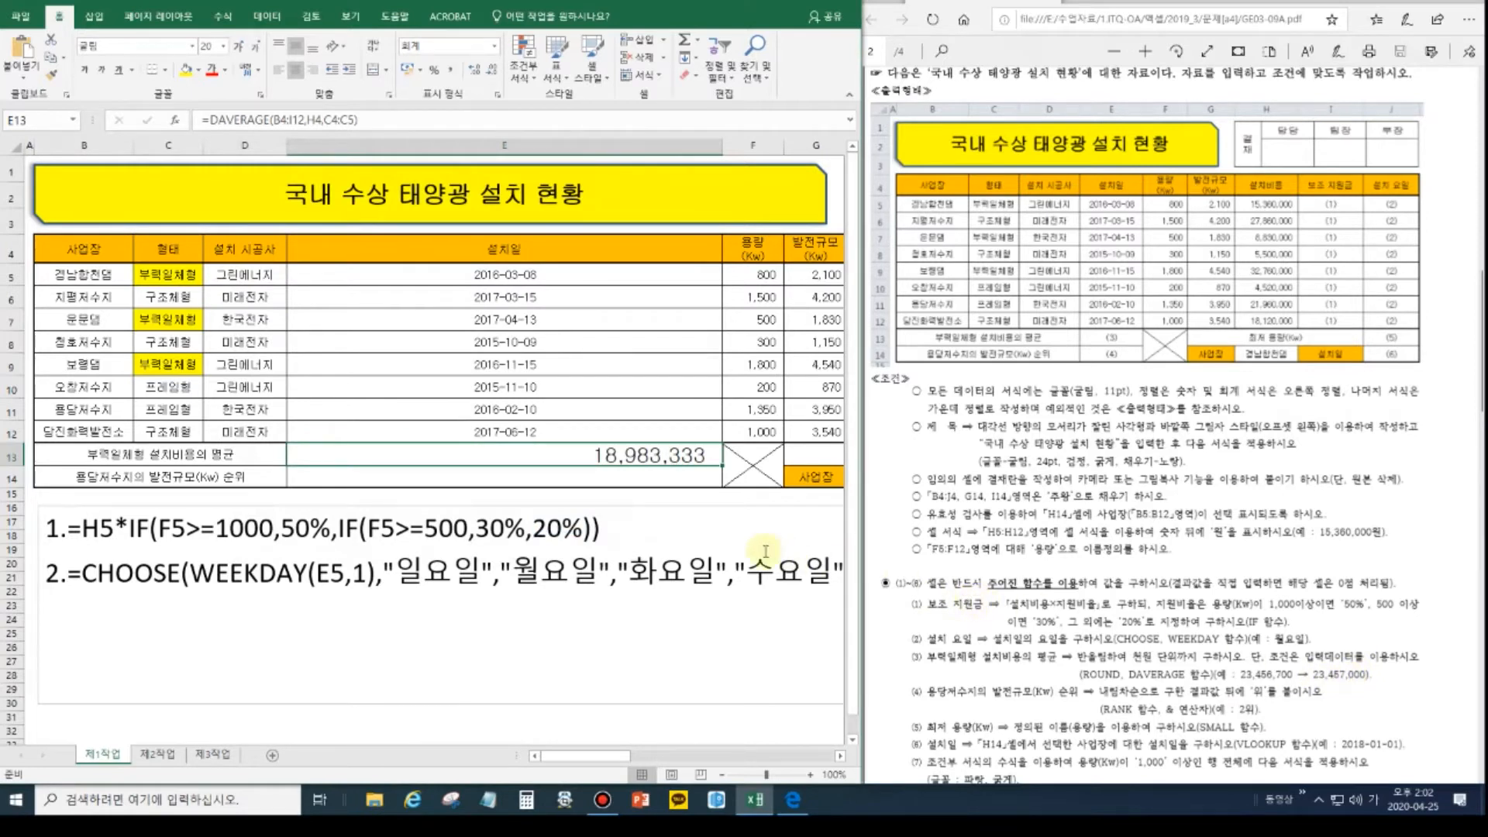
double_click(542, 451)
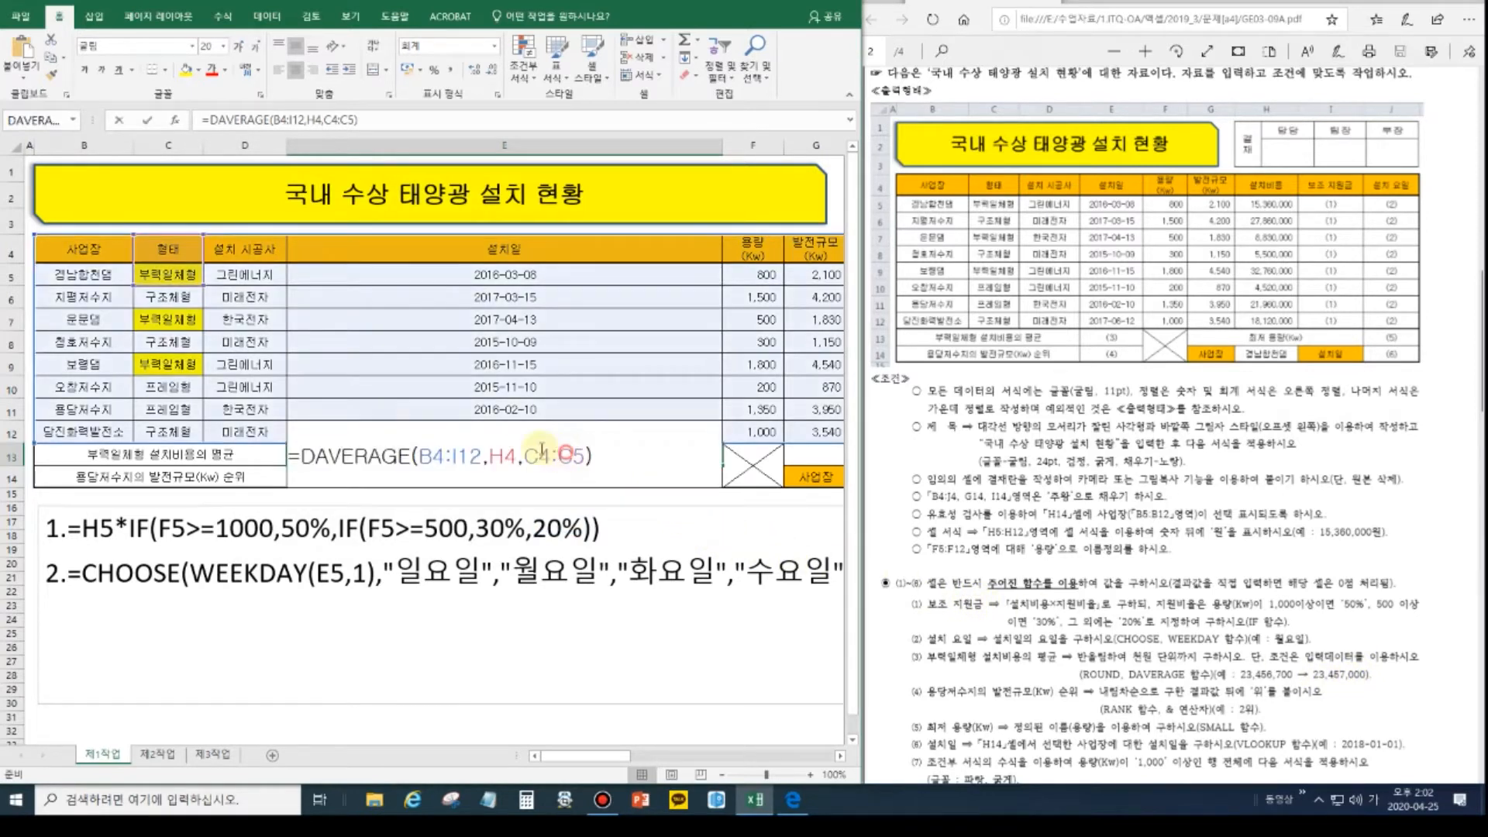
left_click(303, 474)
type("개")
key("BackSpace")
key("BackSpace")
key("Hangul")
type("round")
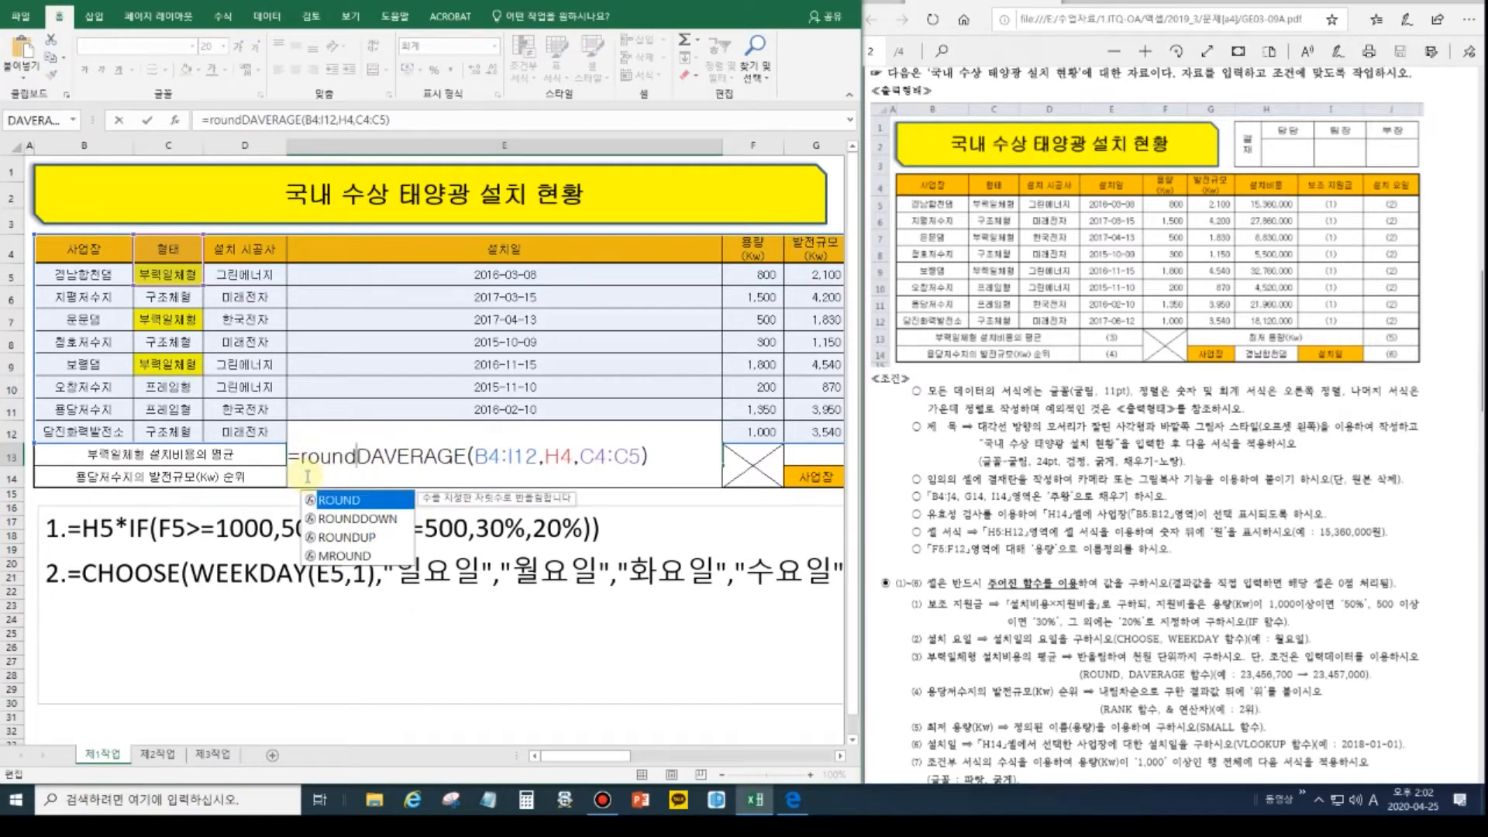
type("(")
left_click(672, 464)
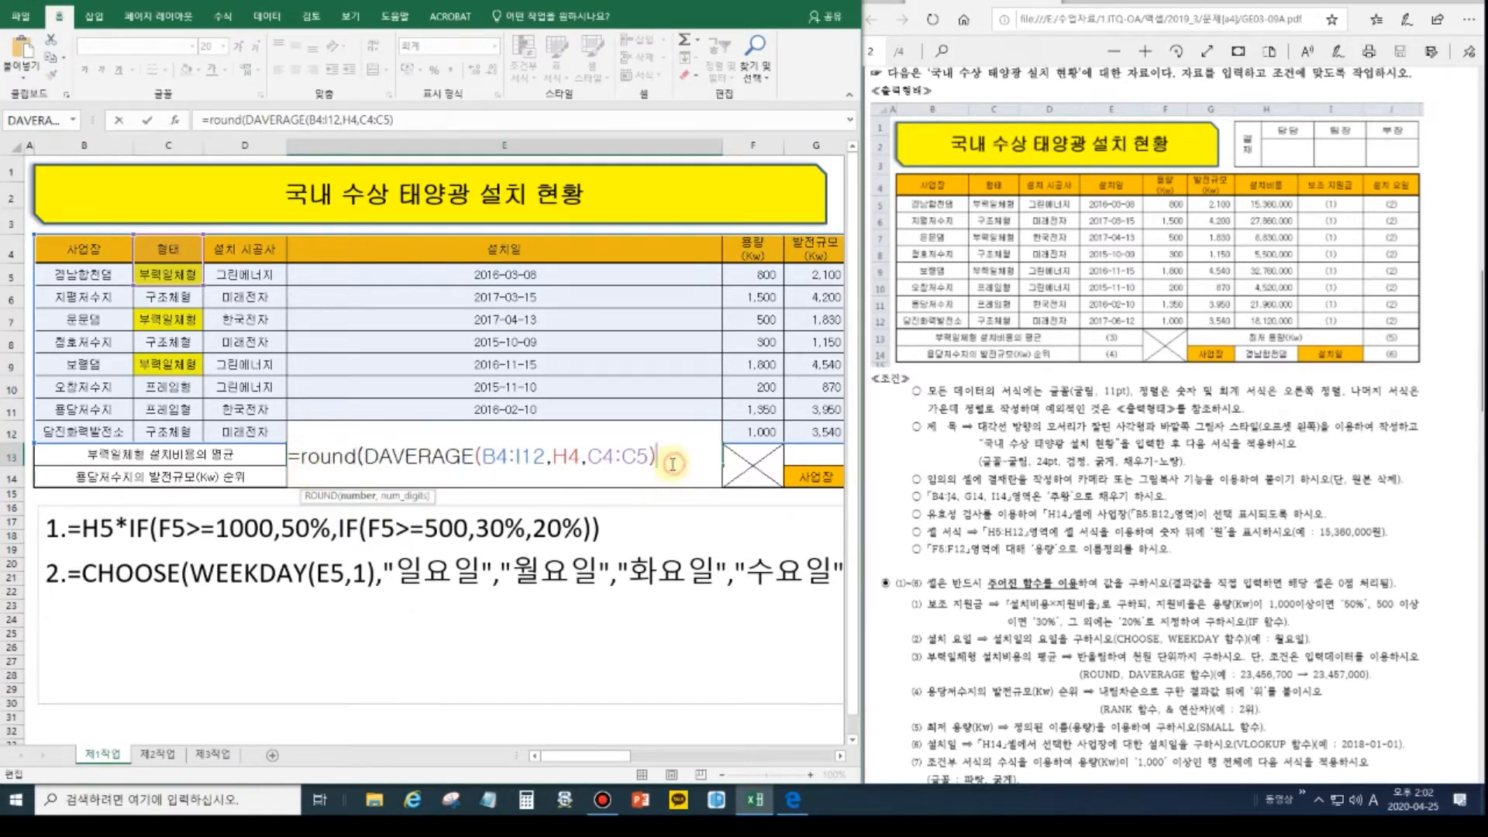
type(",-3)")
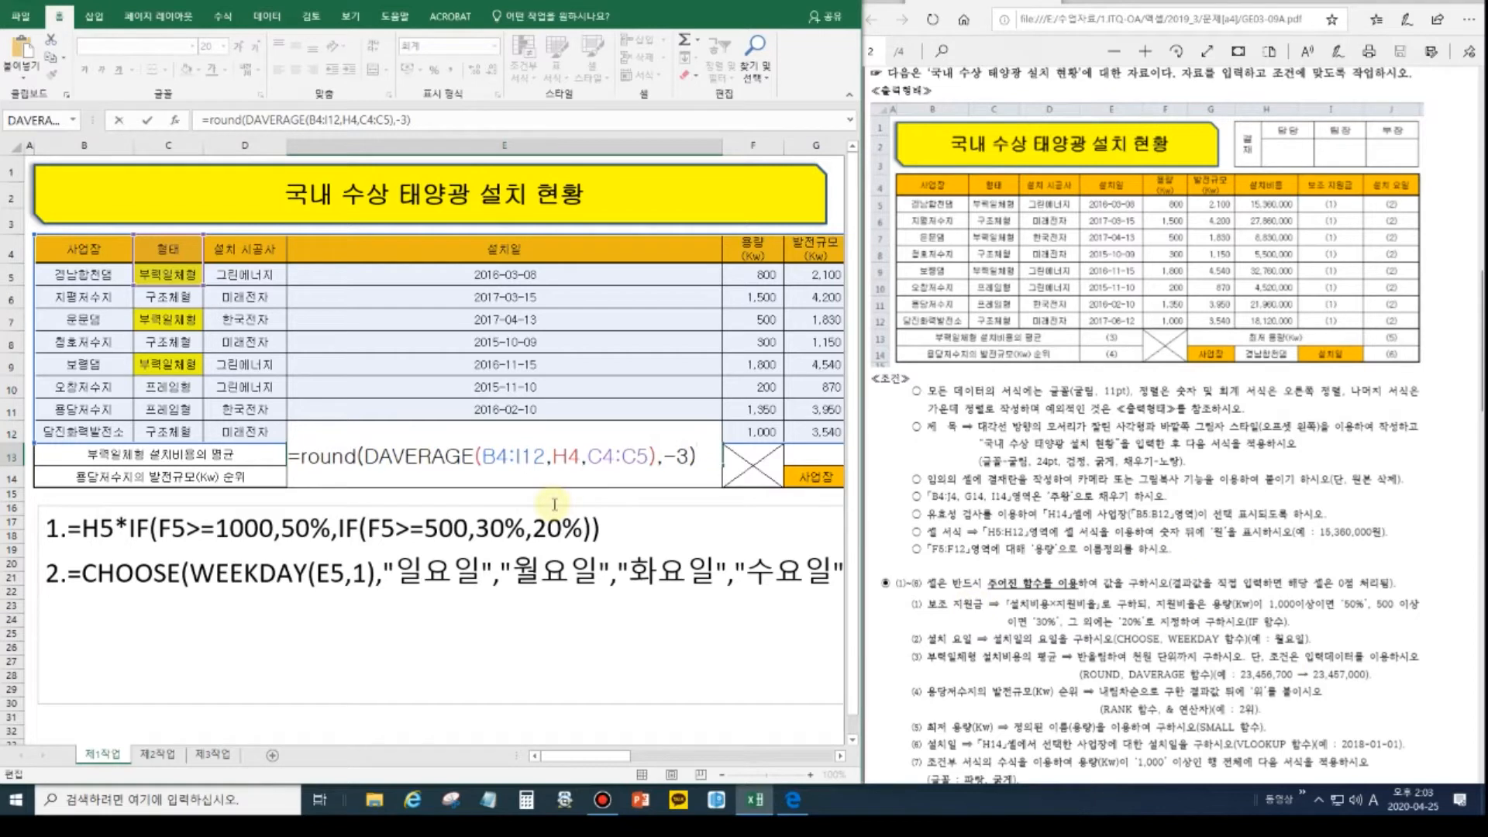
key("Return")
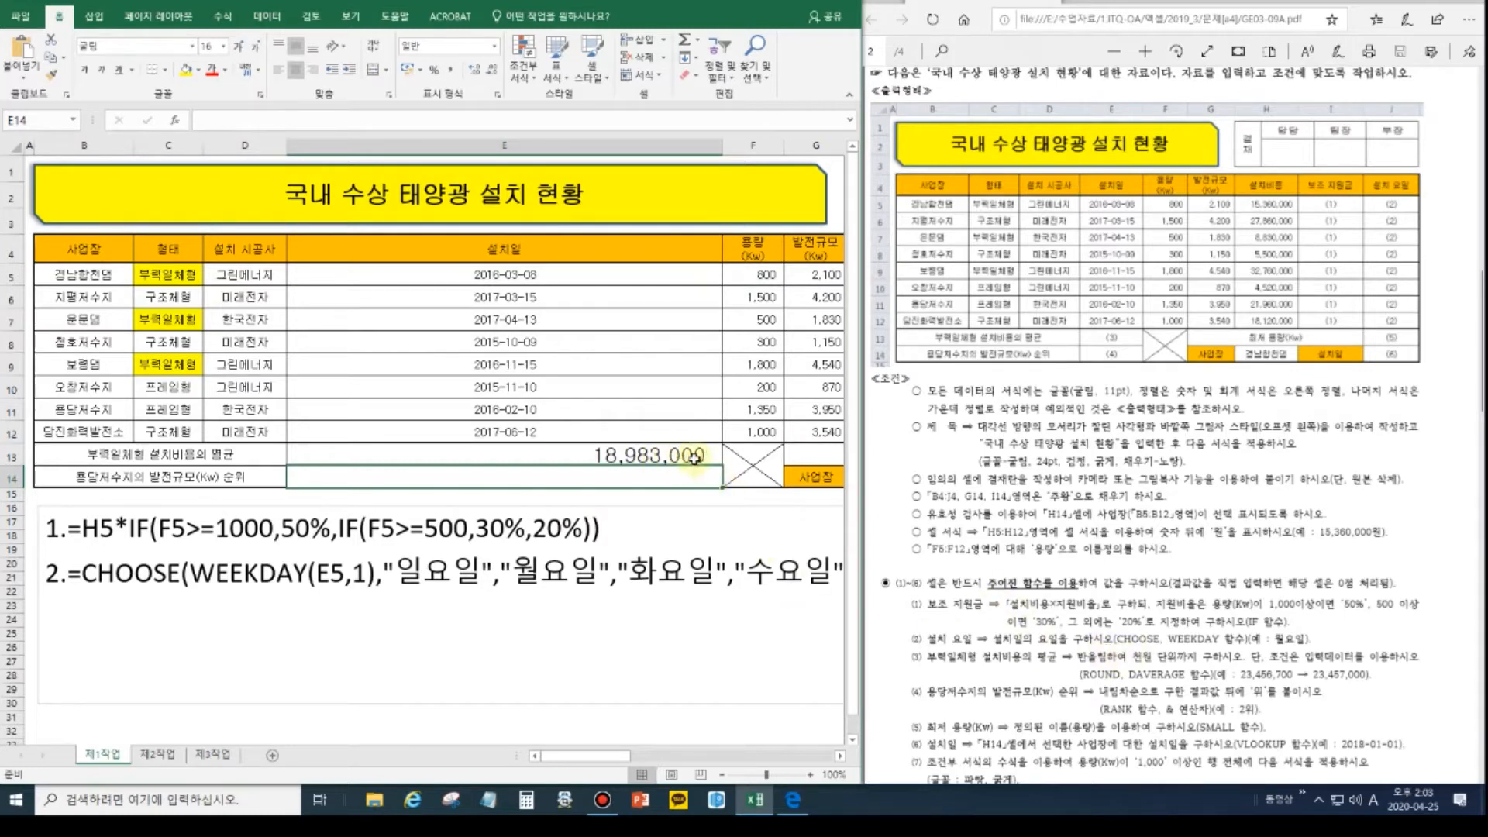
Copy E13's complete ROUND formula into the notes text box as item 3, and make the text box taller.
double_click(627, 455)
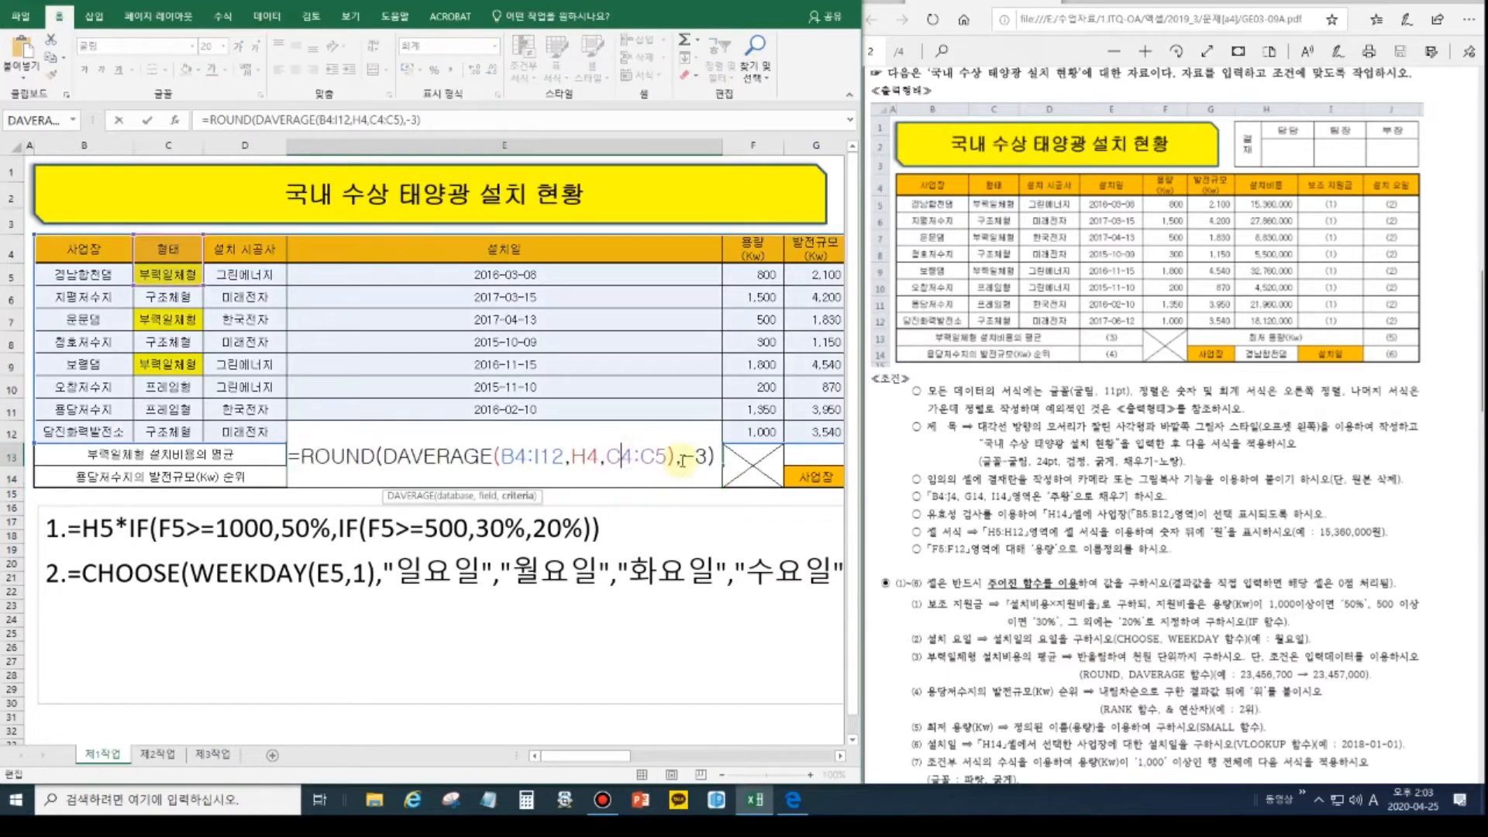
double_click(711, 459)
key("ctrl+c")
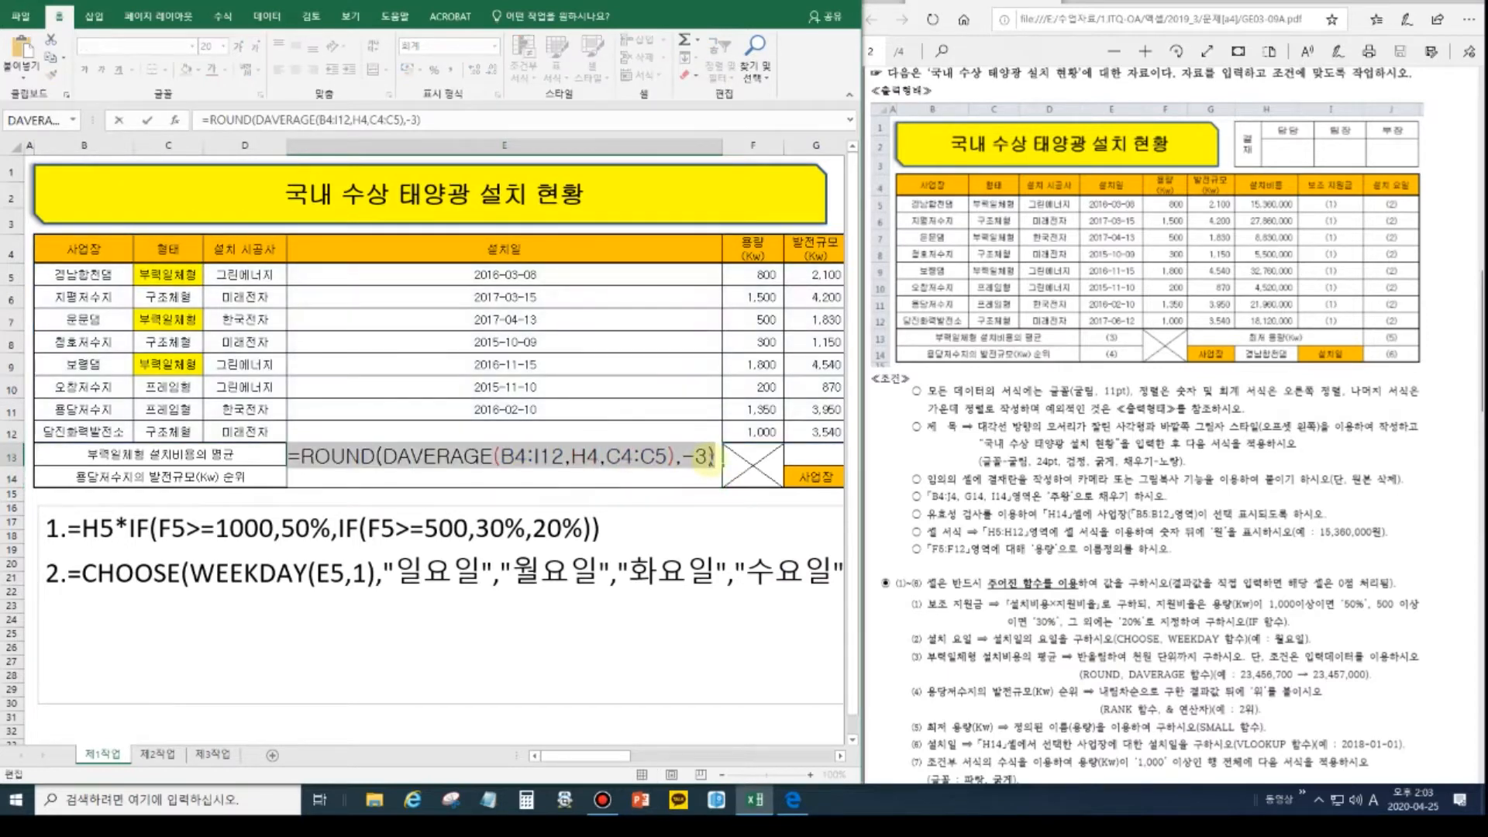
key("Return")
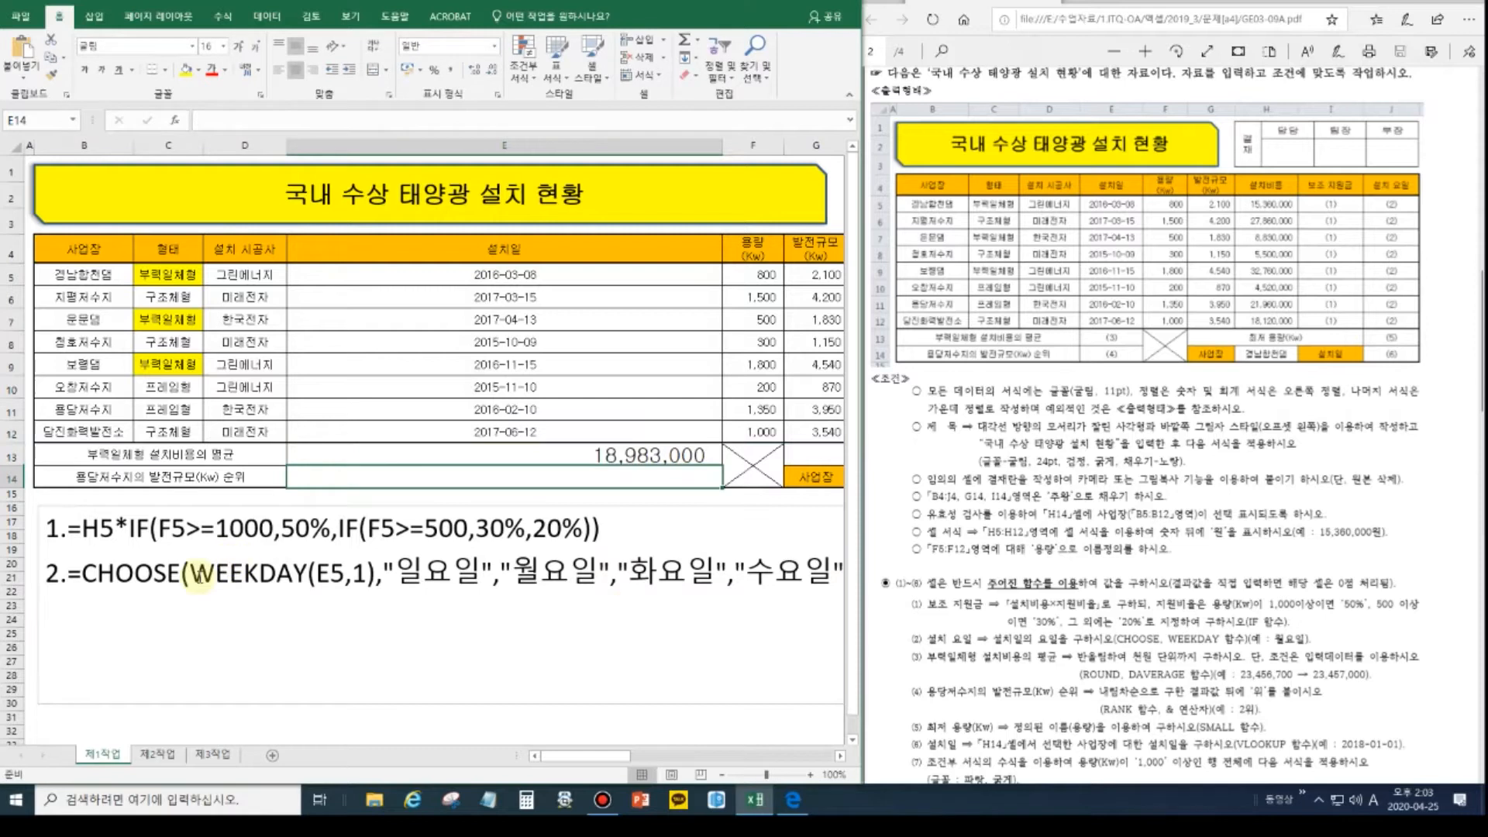
left_click(45, 573)
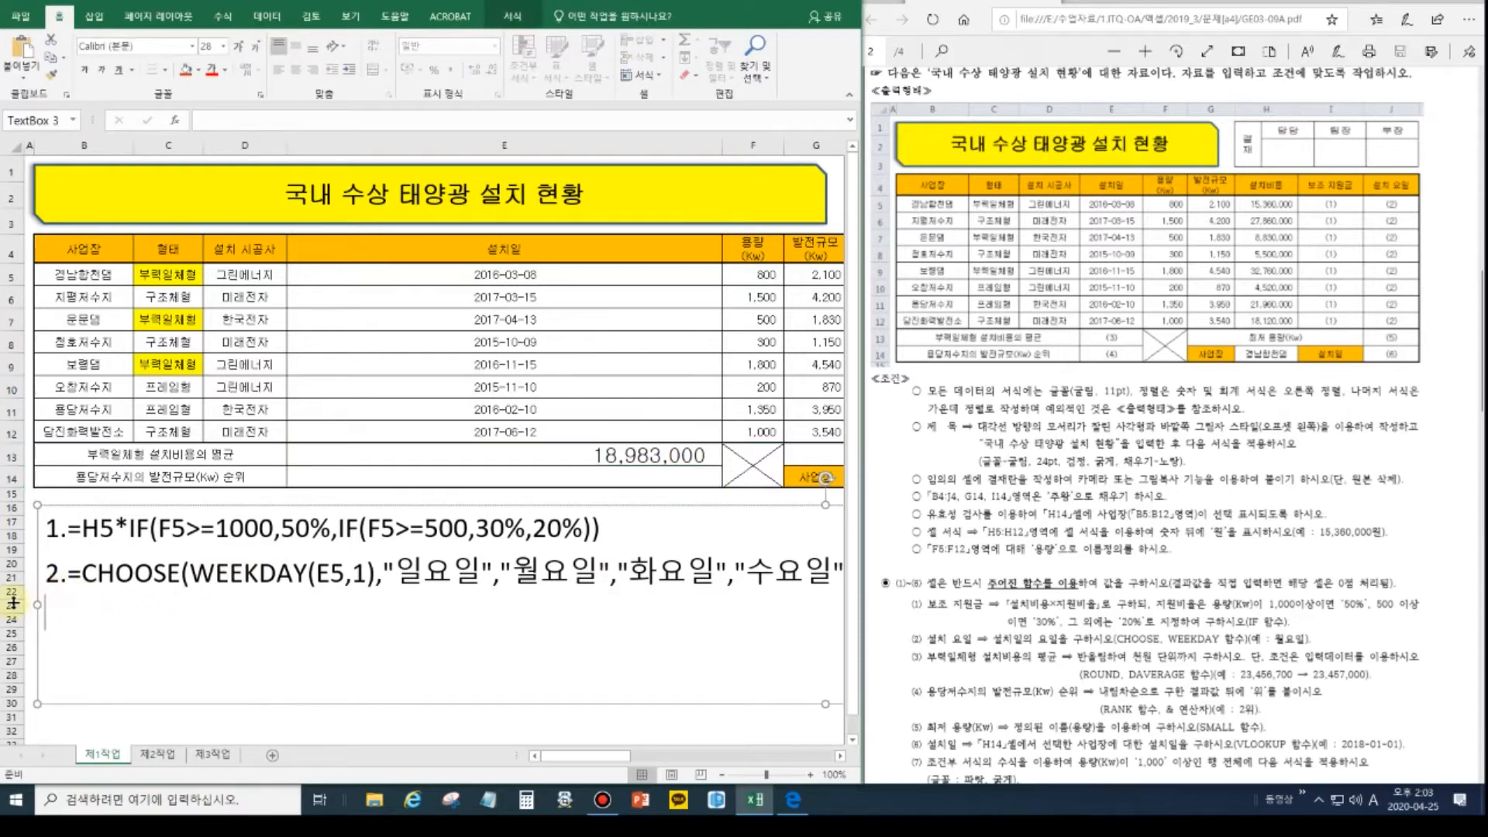
type("3.")
key("ctrl+v")
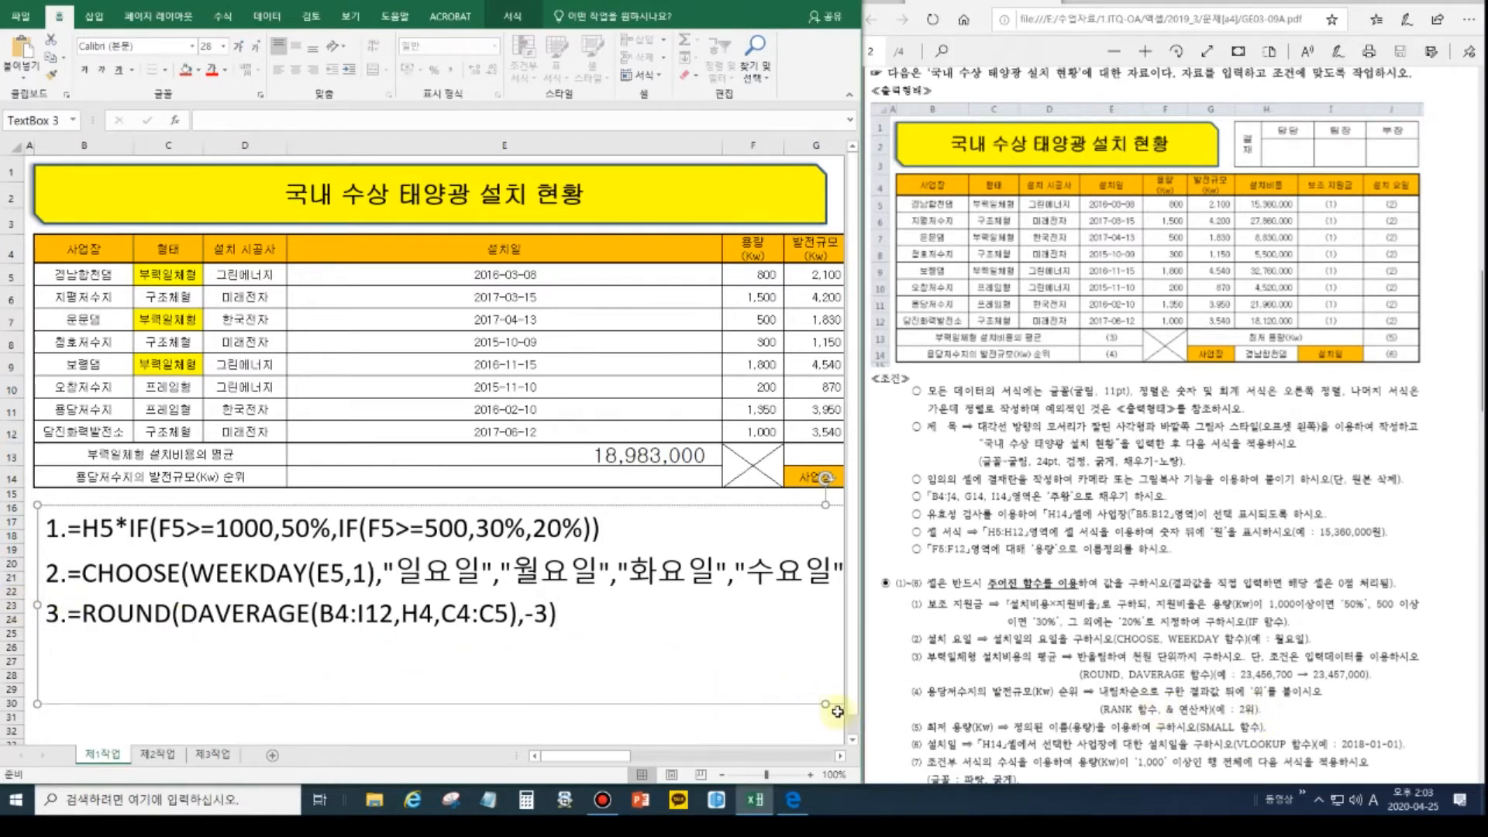
left_click_drag(826, 704, 827, 757)
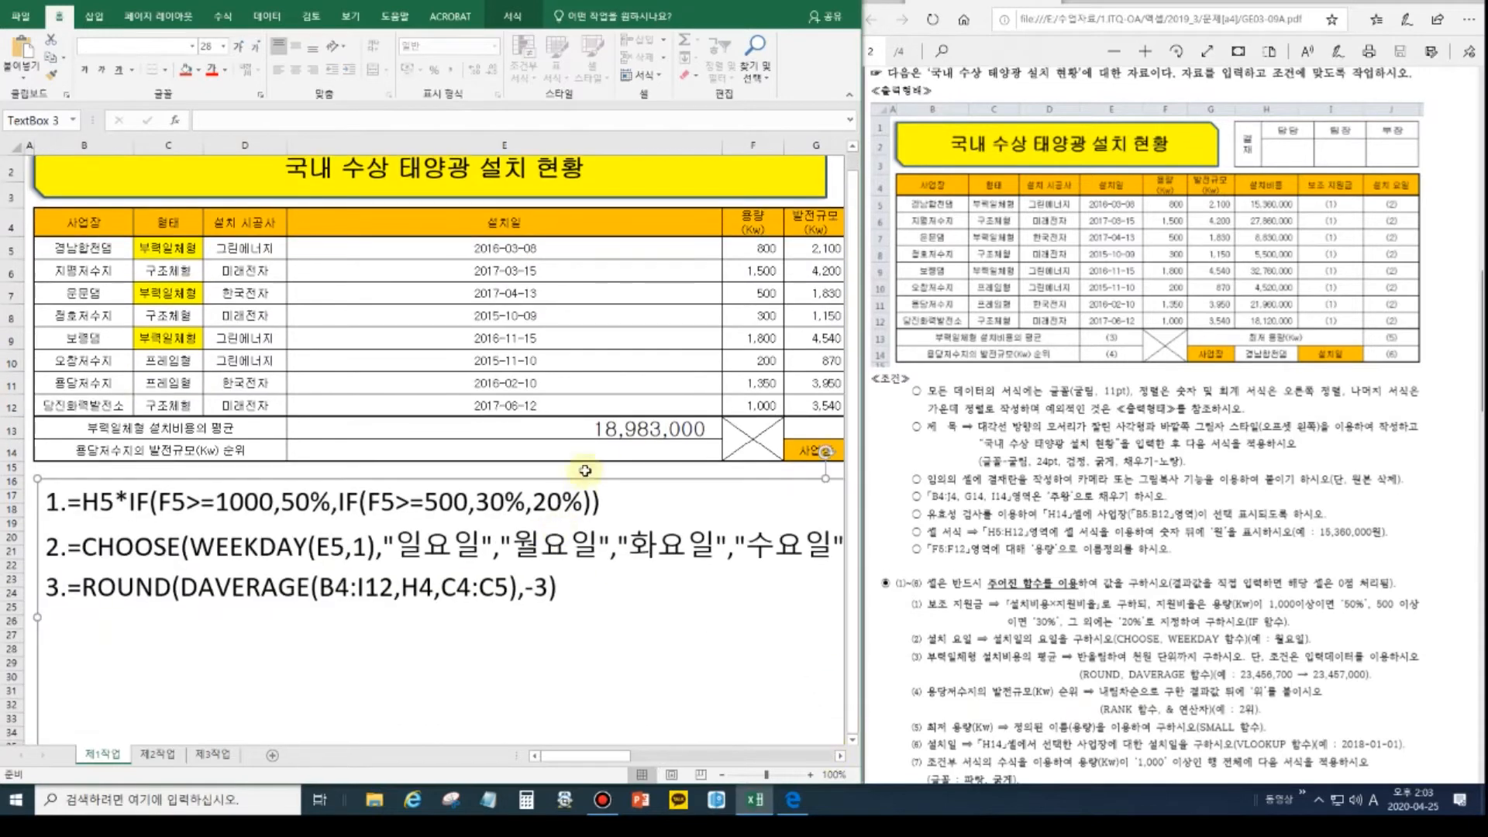
left_click(602, 448)
type("=")
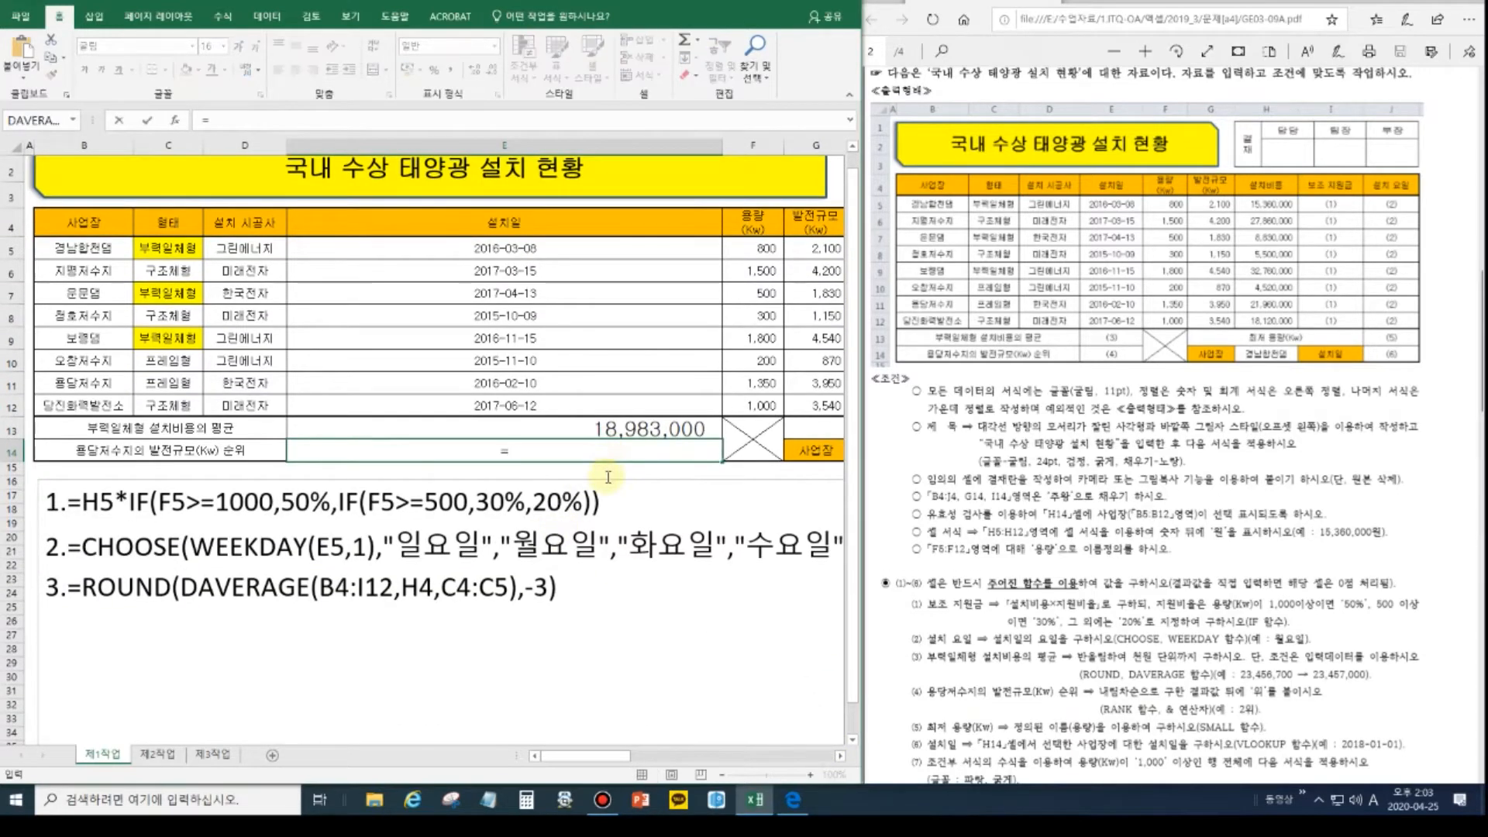
type("rank")
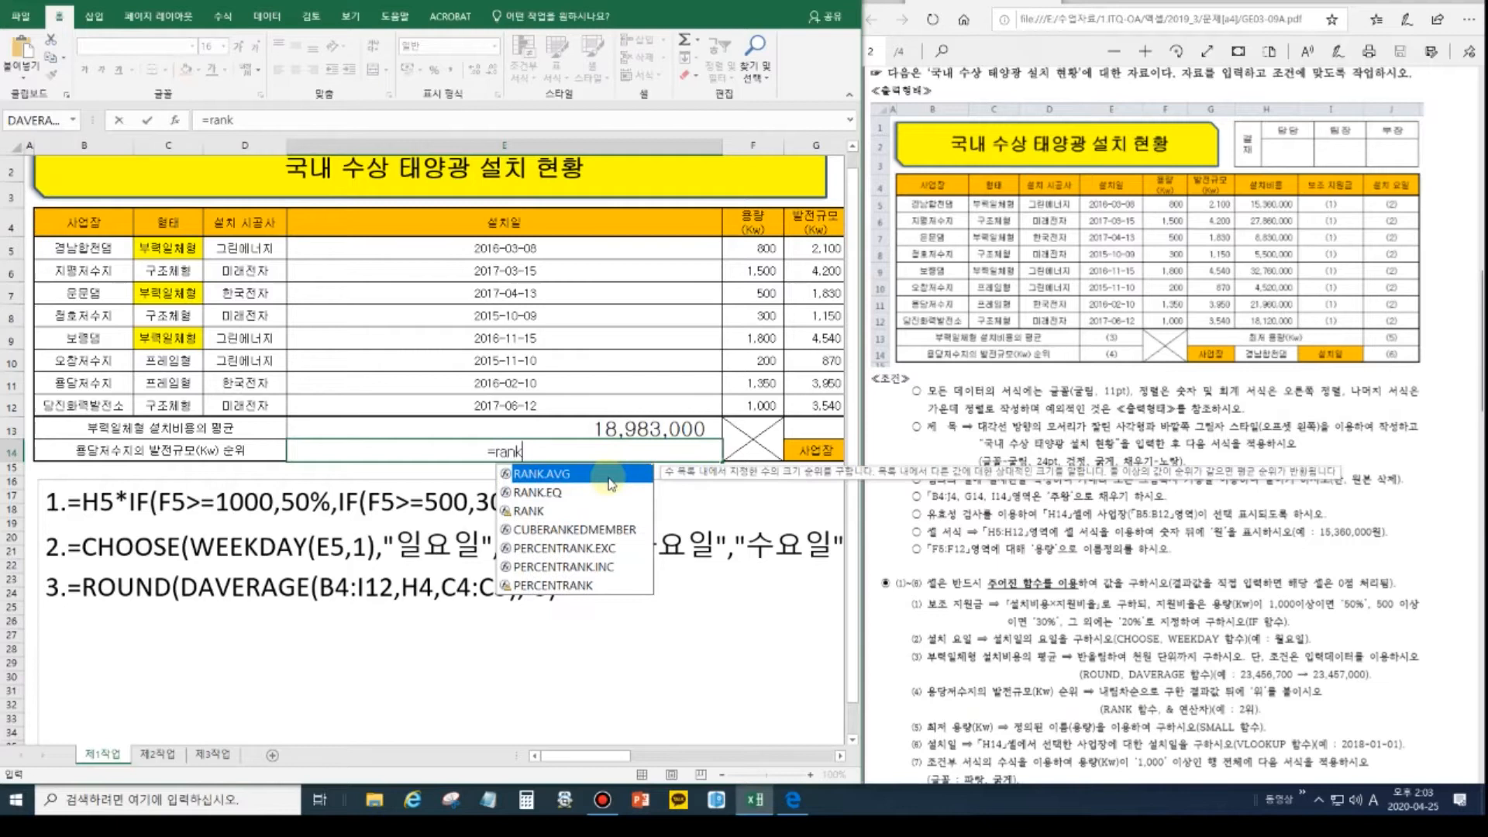
key("Escape")
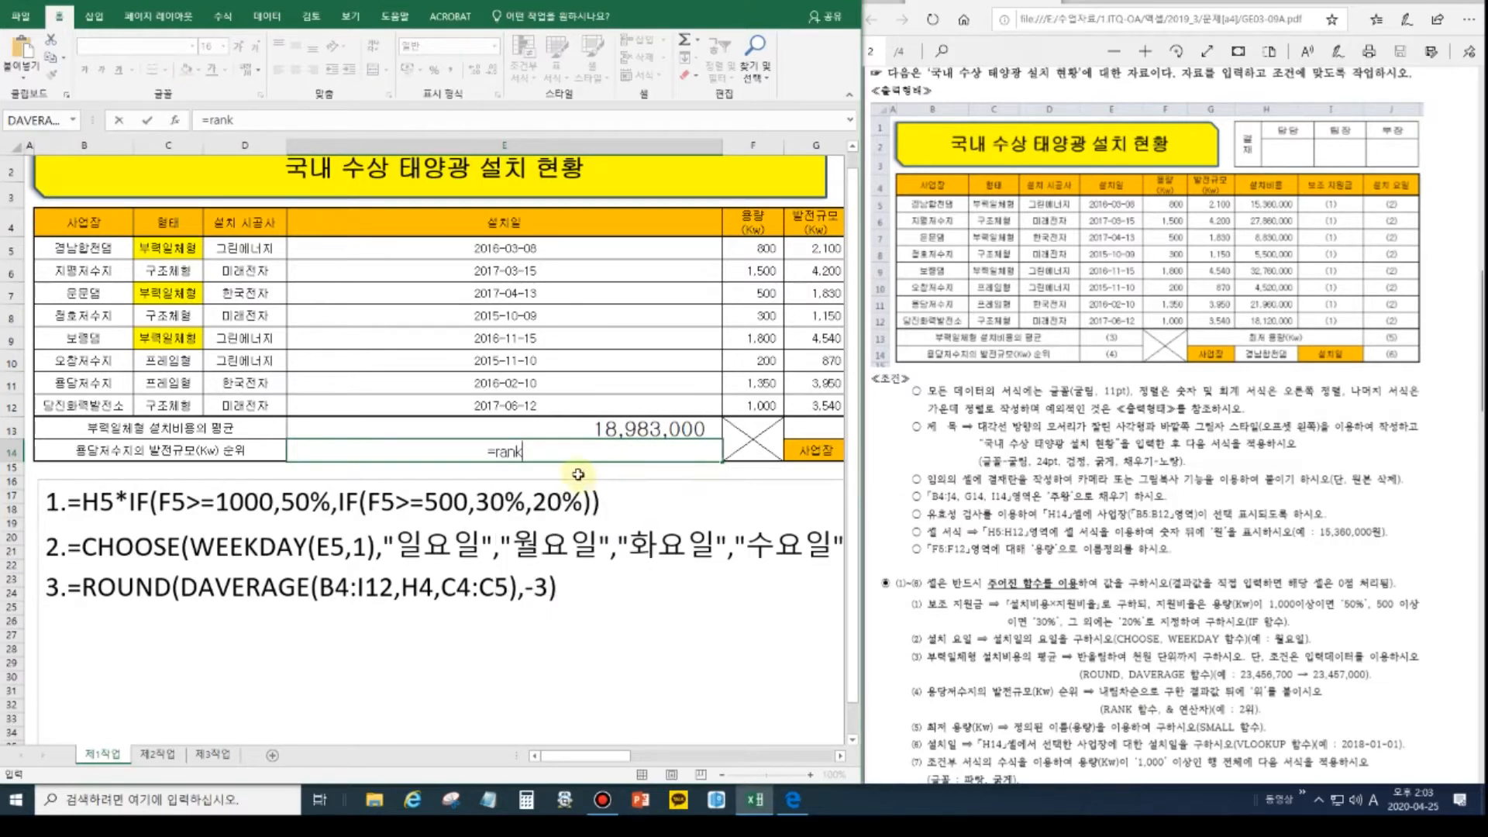
key("Escape")
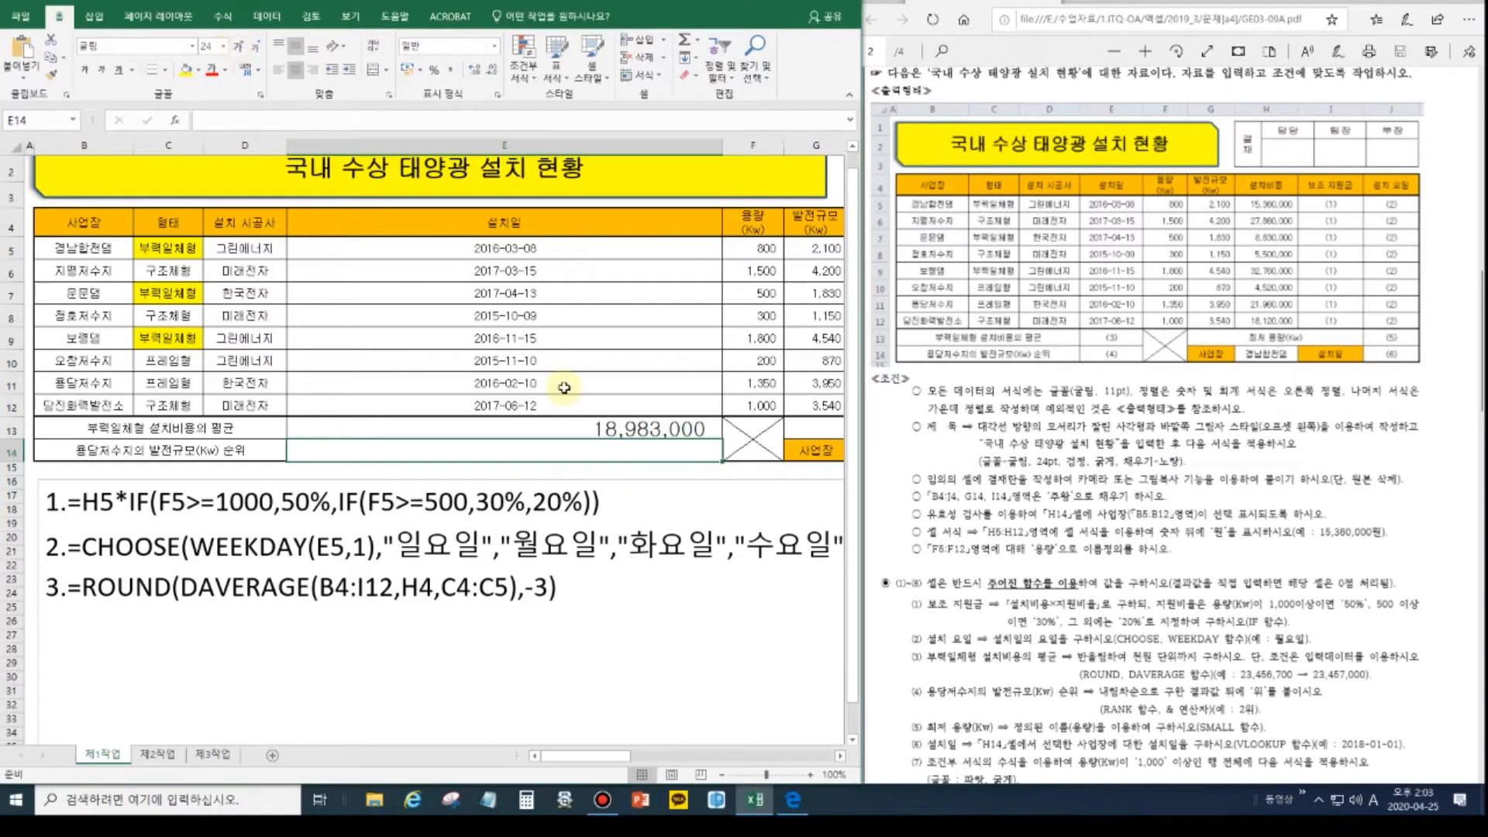
Build a RANK formula in E14 with G11 as the number and G5:G12 as the reference range.
type("=rank")
key("Escape")
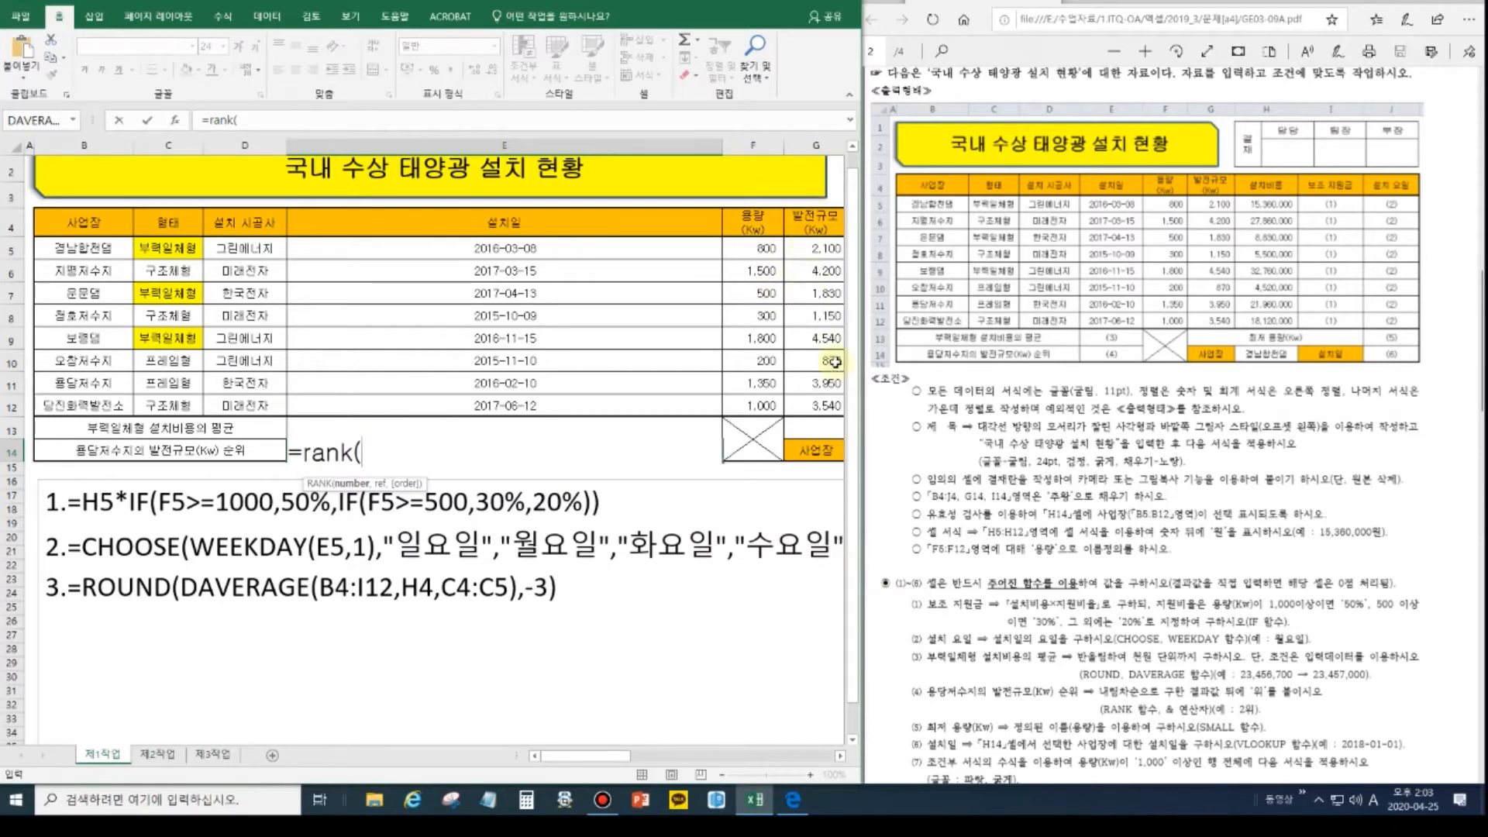
left_click(821, 383)
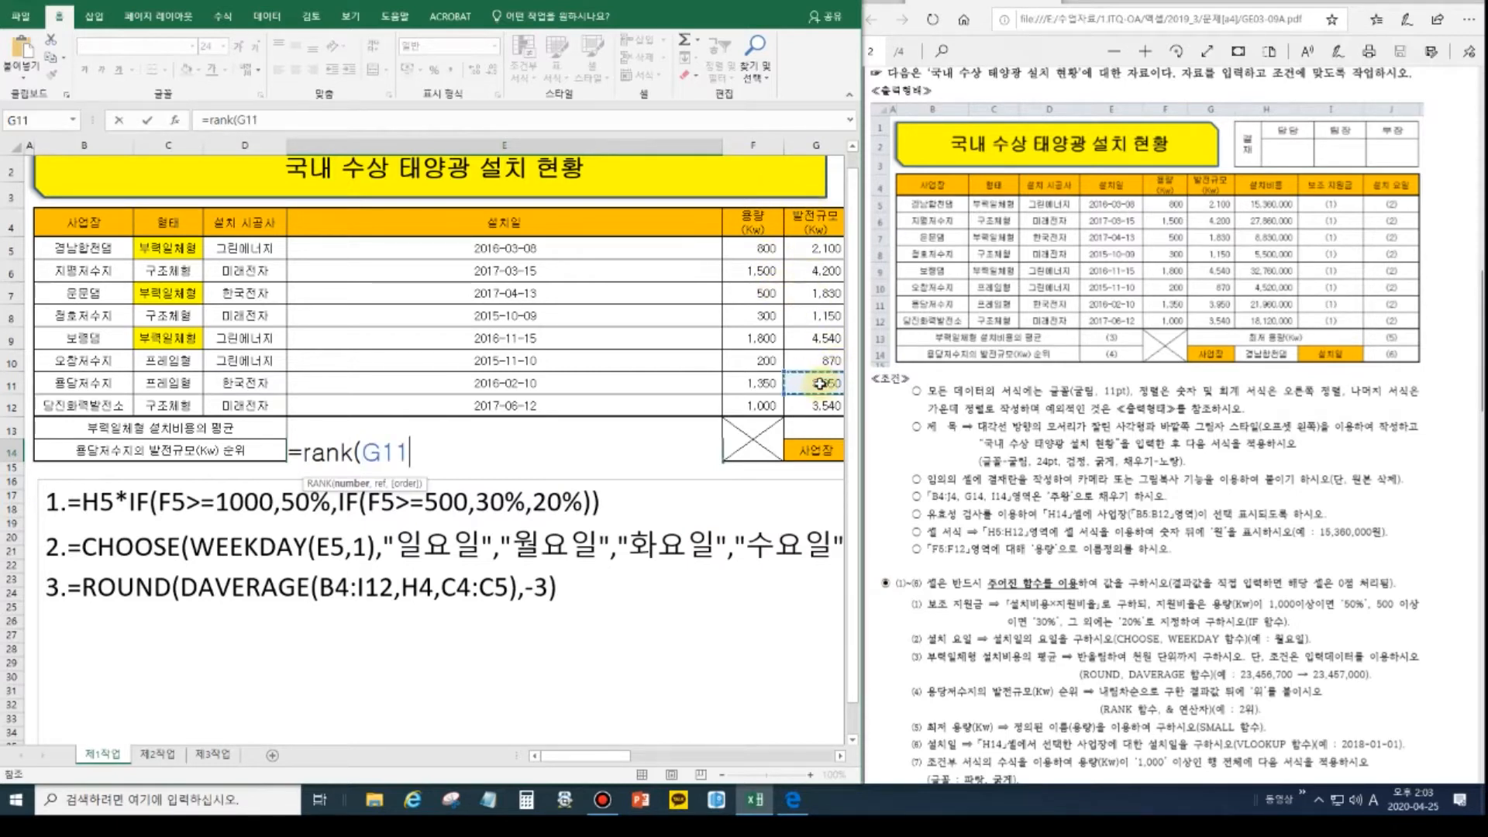
type(",")
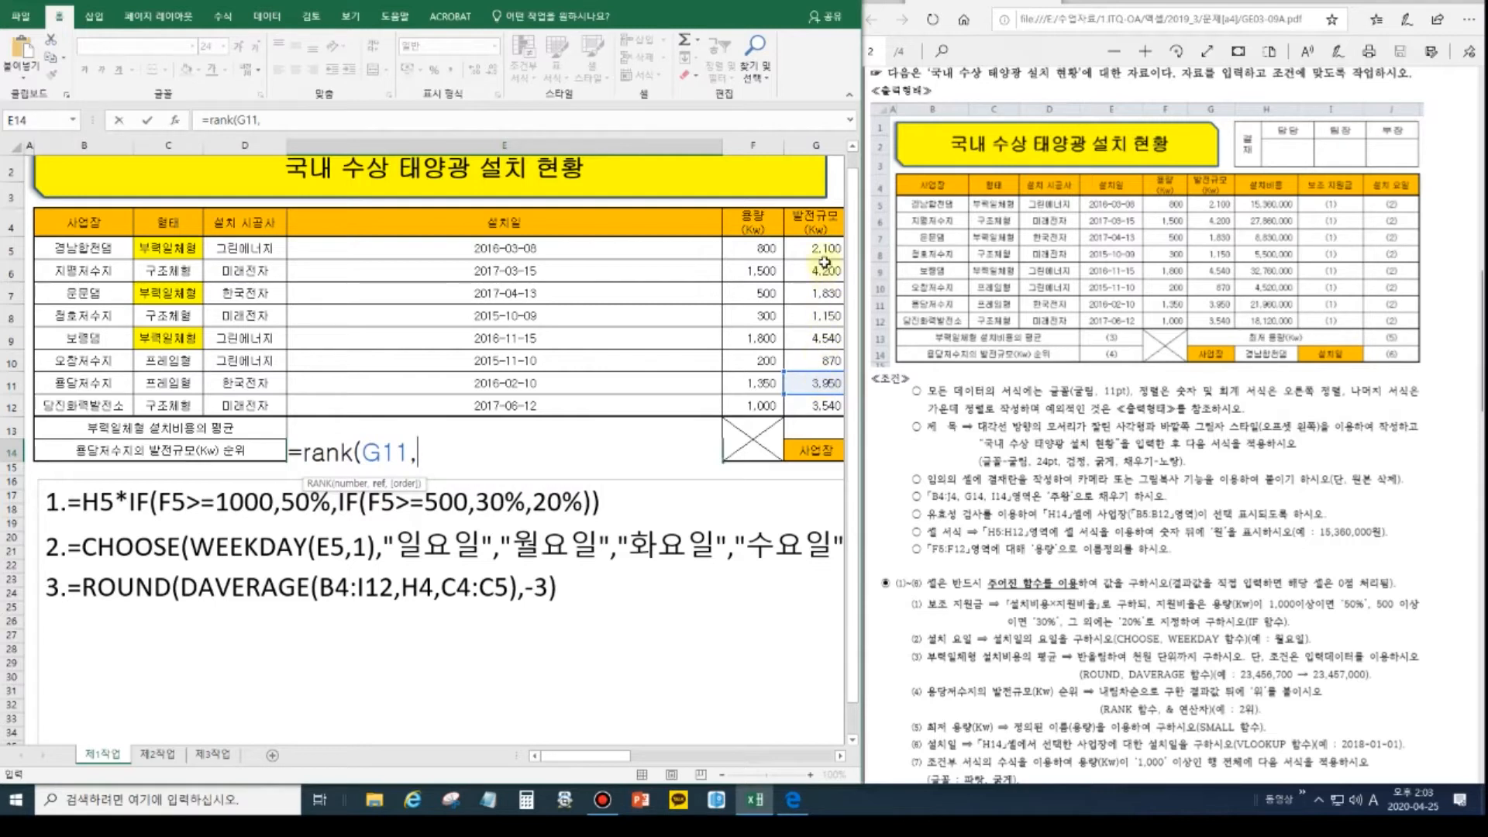
left_click_drag(822, 255, 839, 398)
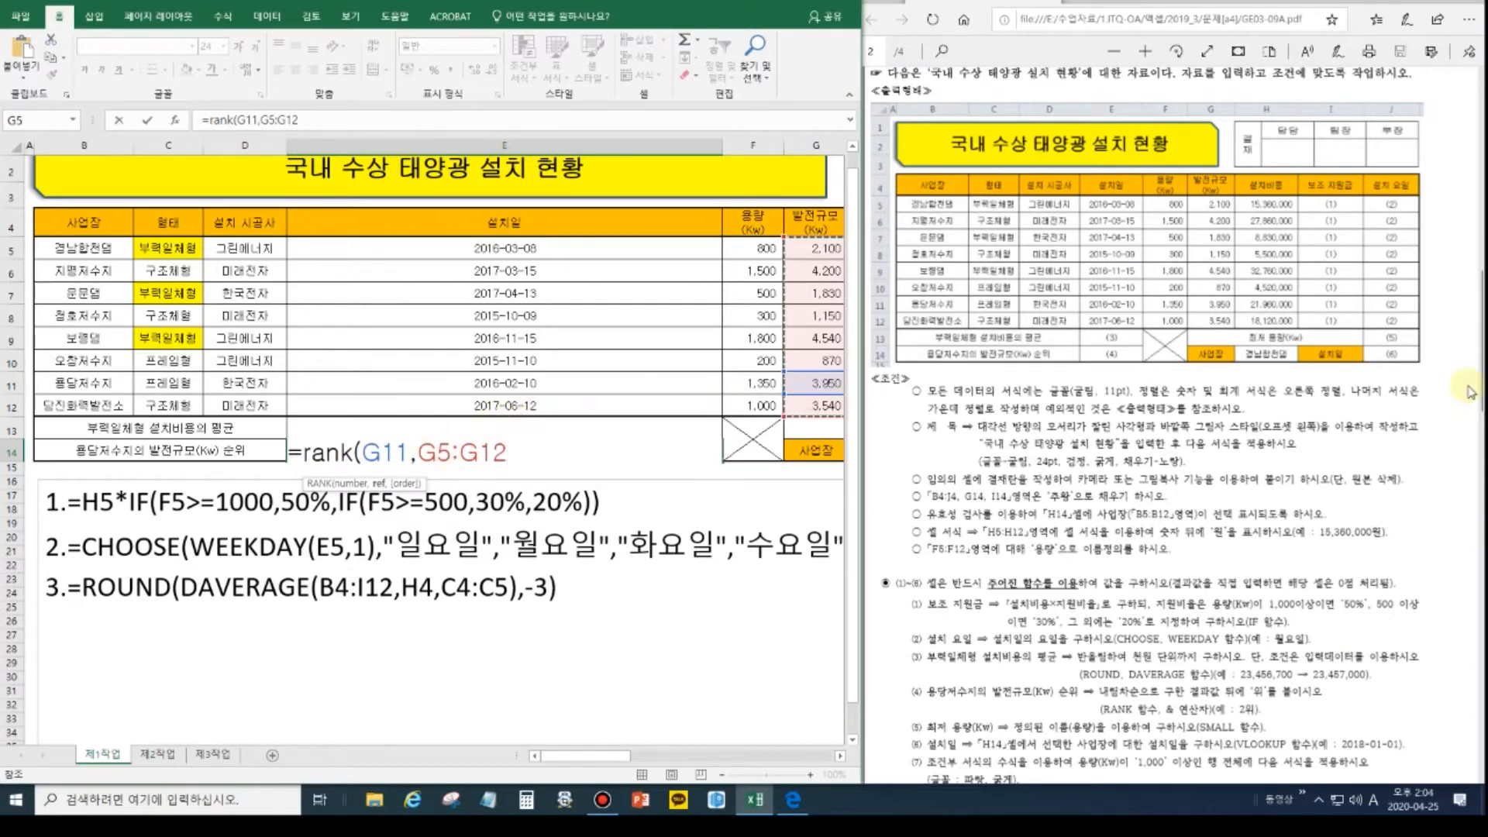
type(")")
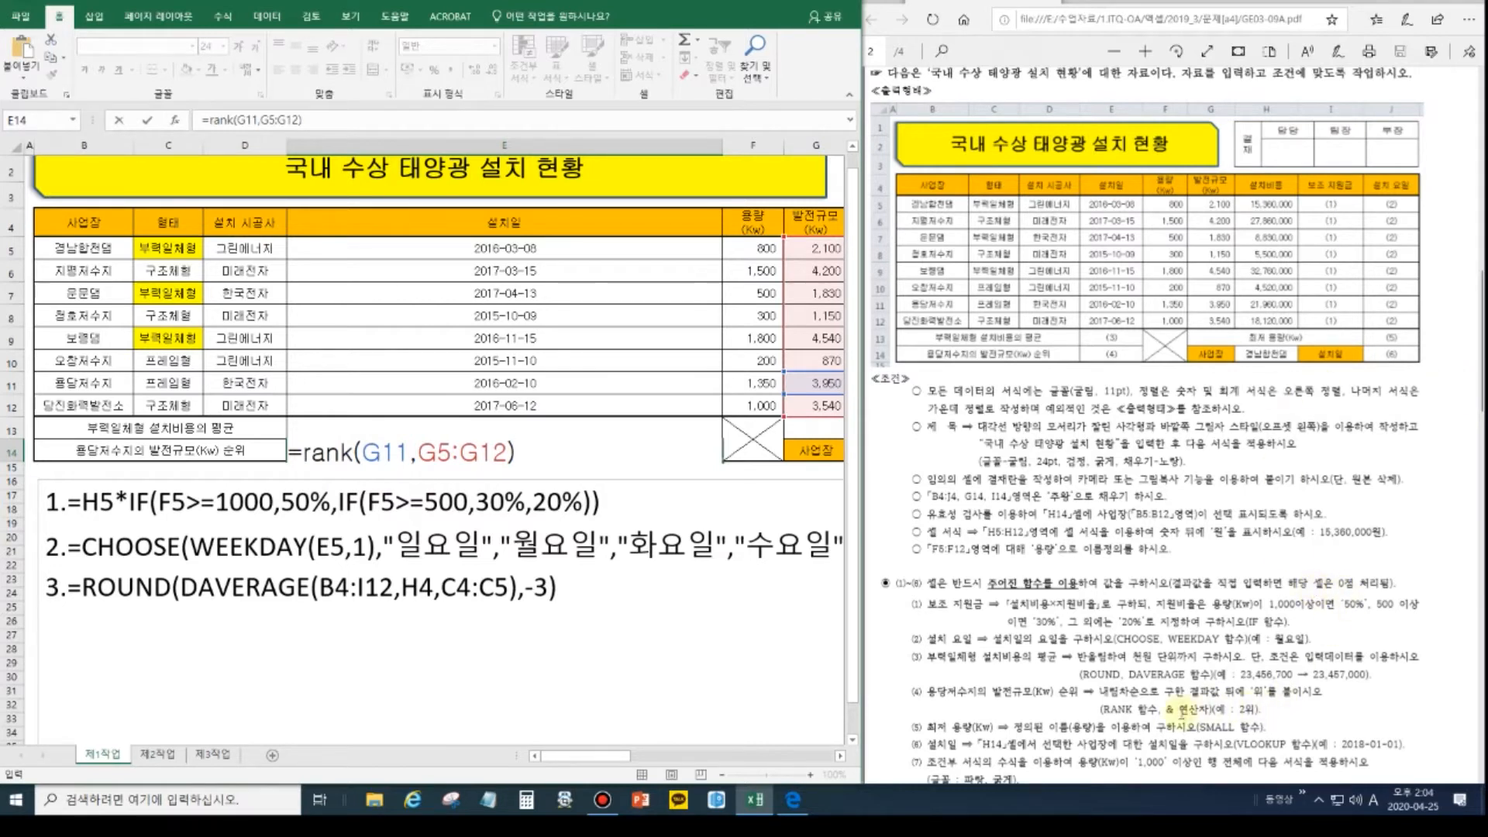
Append the text "위" to E14's RANK result with the & operator, and enter the formula.
type("&")
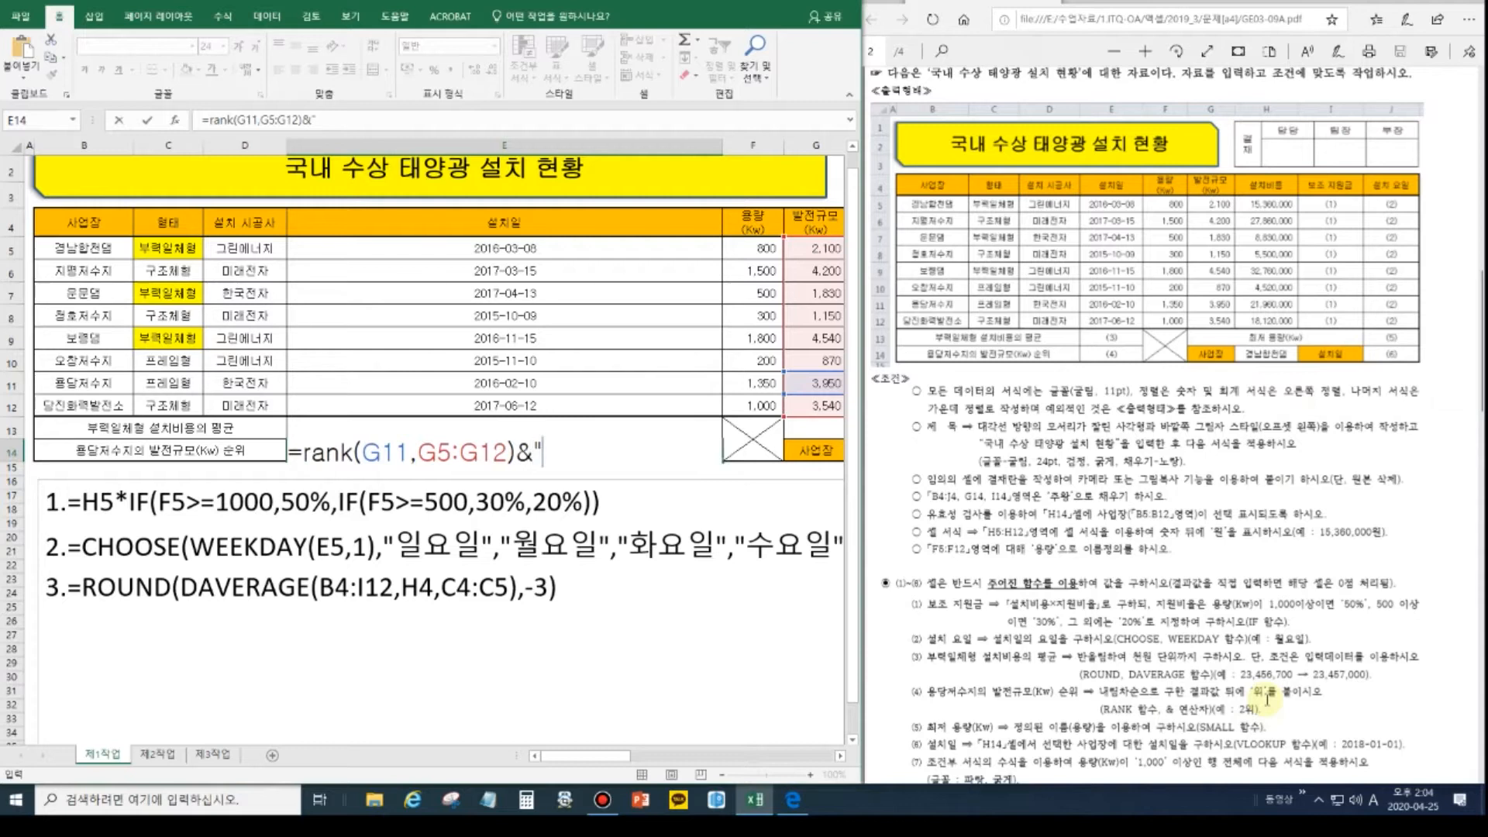
key("BackSpace")
key("BackSpace")
type("위\"")
key("Return")
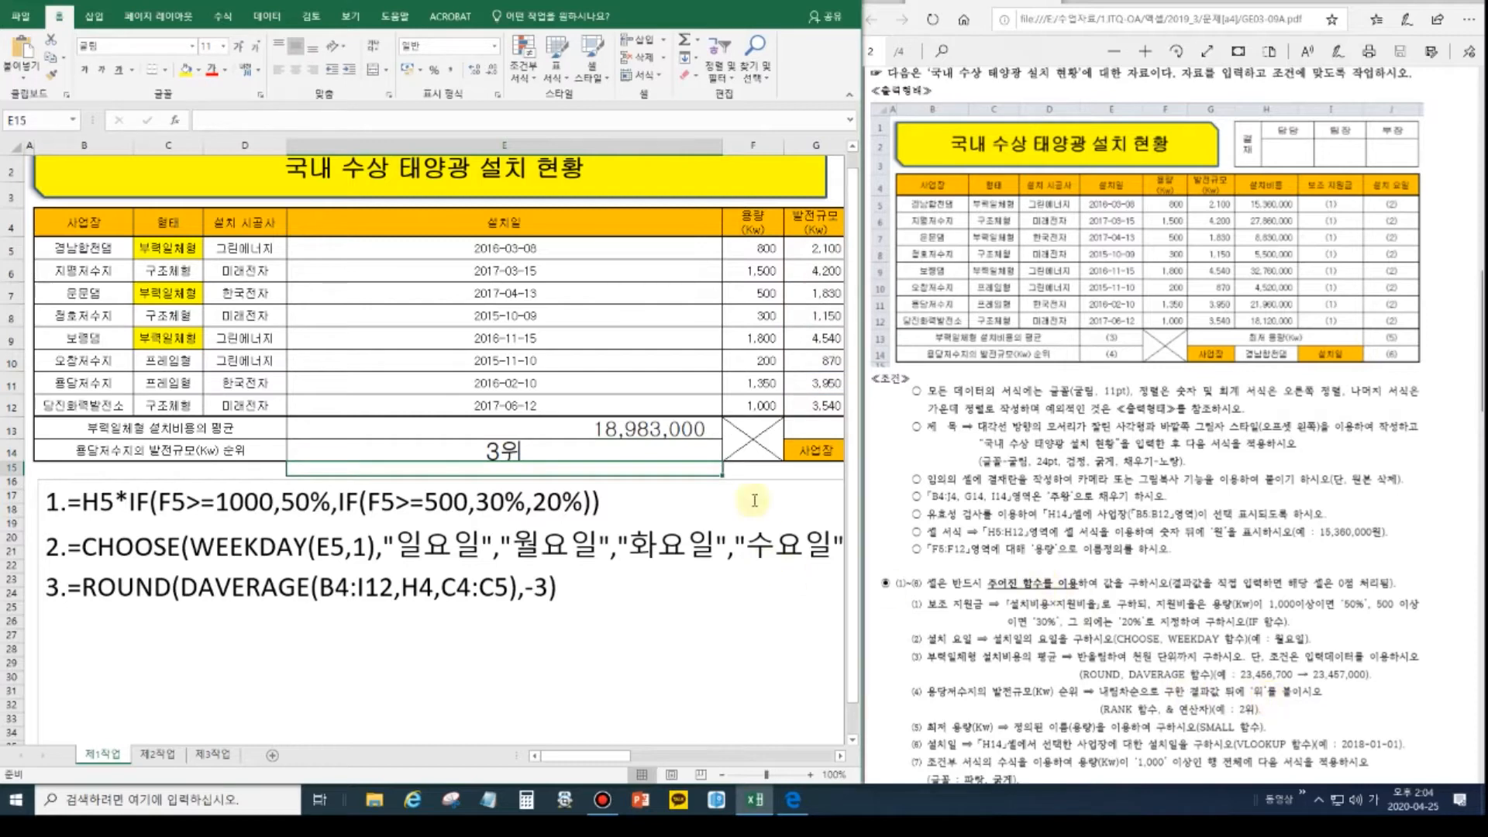
Narrow column E and add E14's formula =RANK(G11,G5:G12)&"위" to the notes text box as item 4.
left_click_drag(723, 145, 448, 145)
left_click(434, 427)
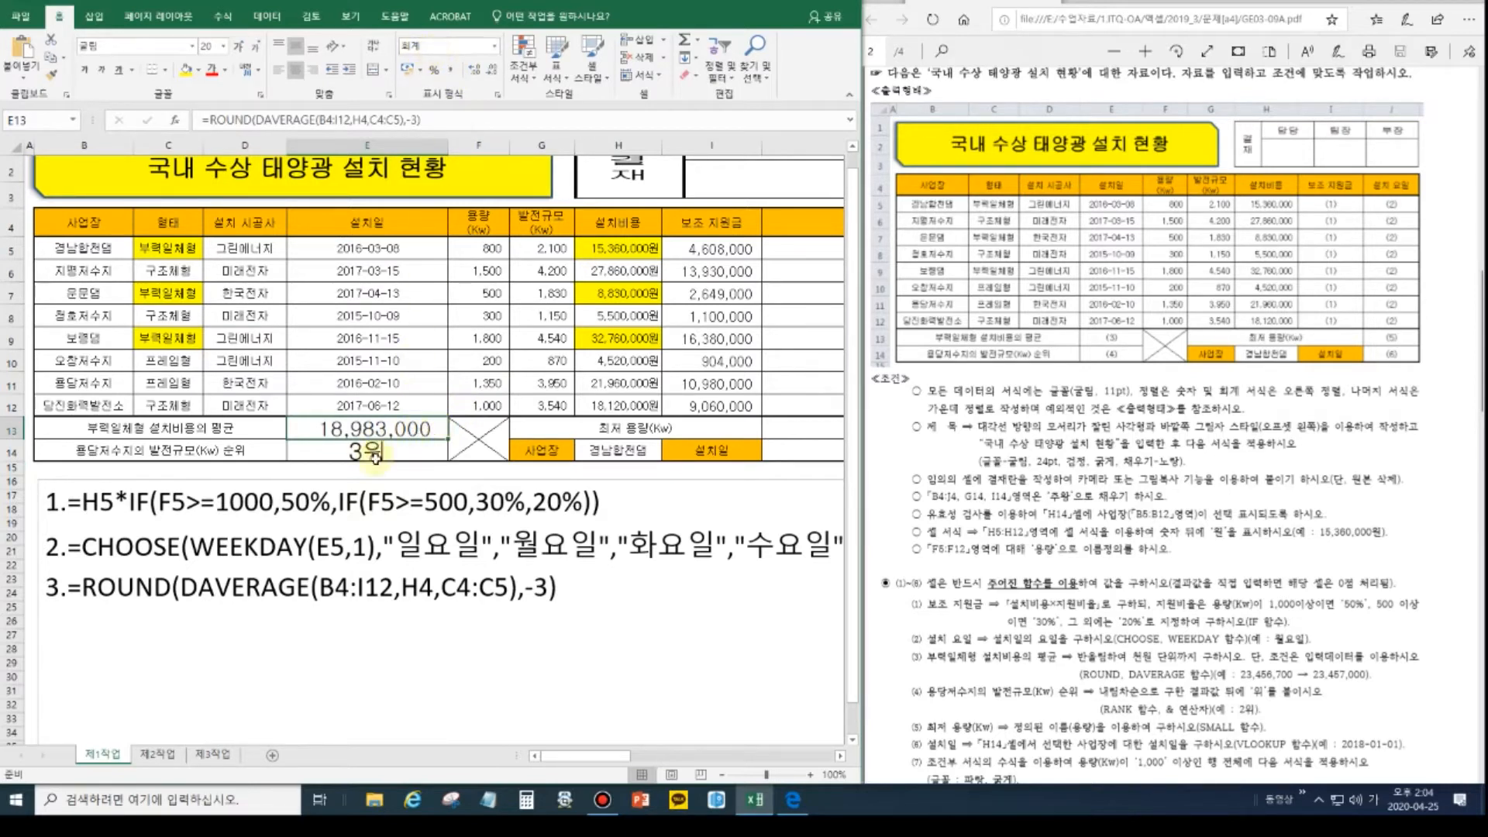
left_click(376, 454)
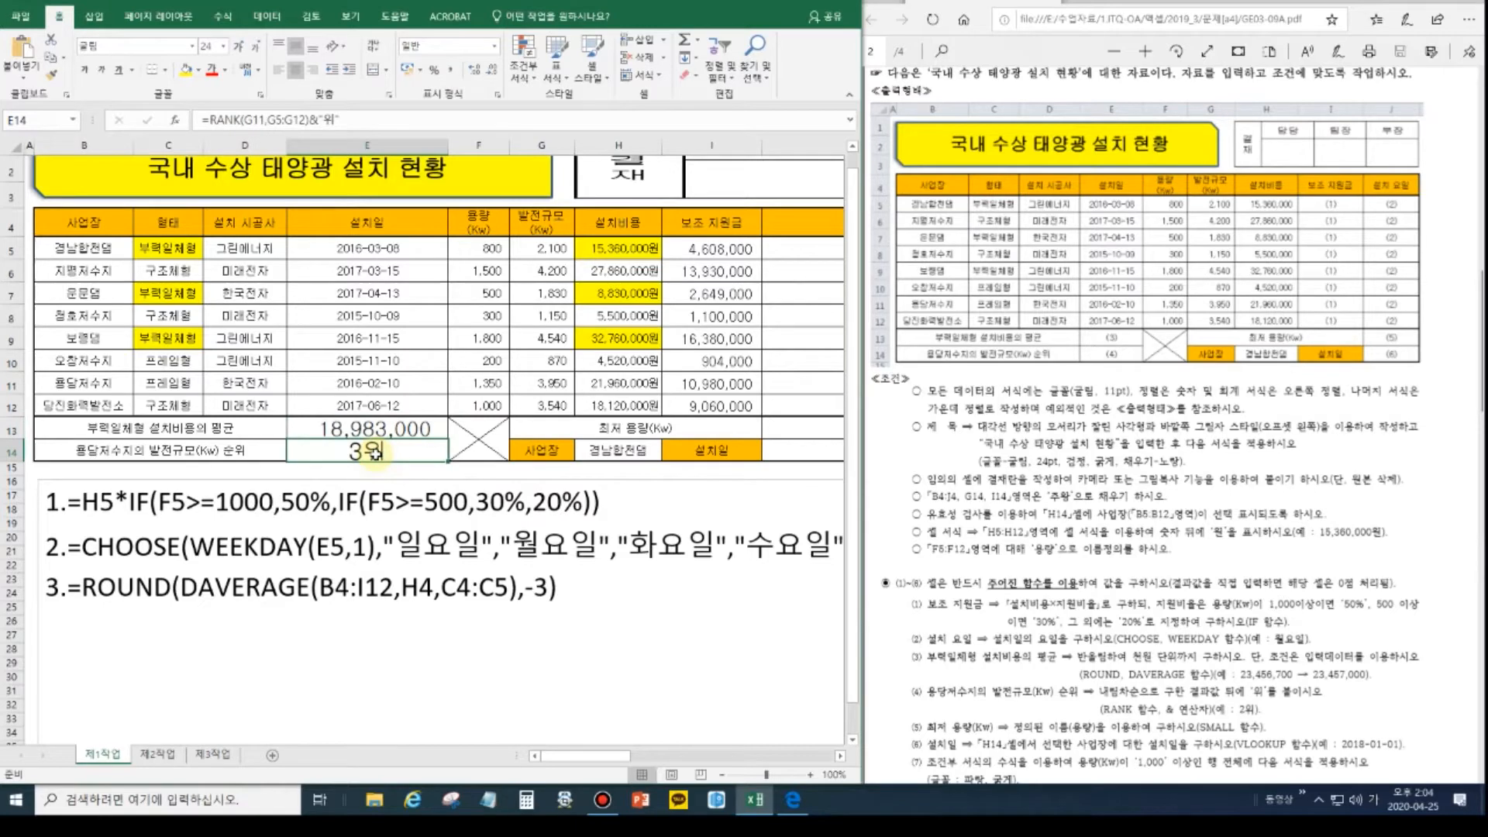
left_click(560, 587)
key("Return")
type("4")
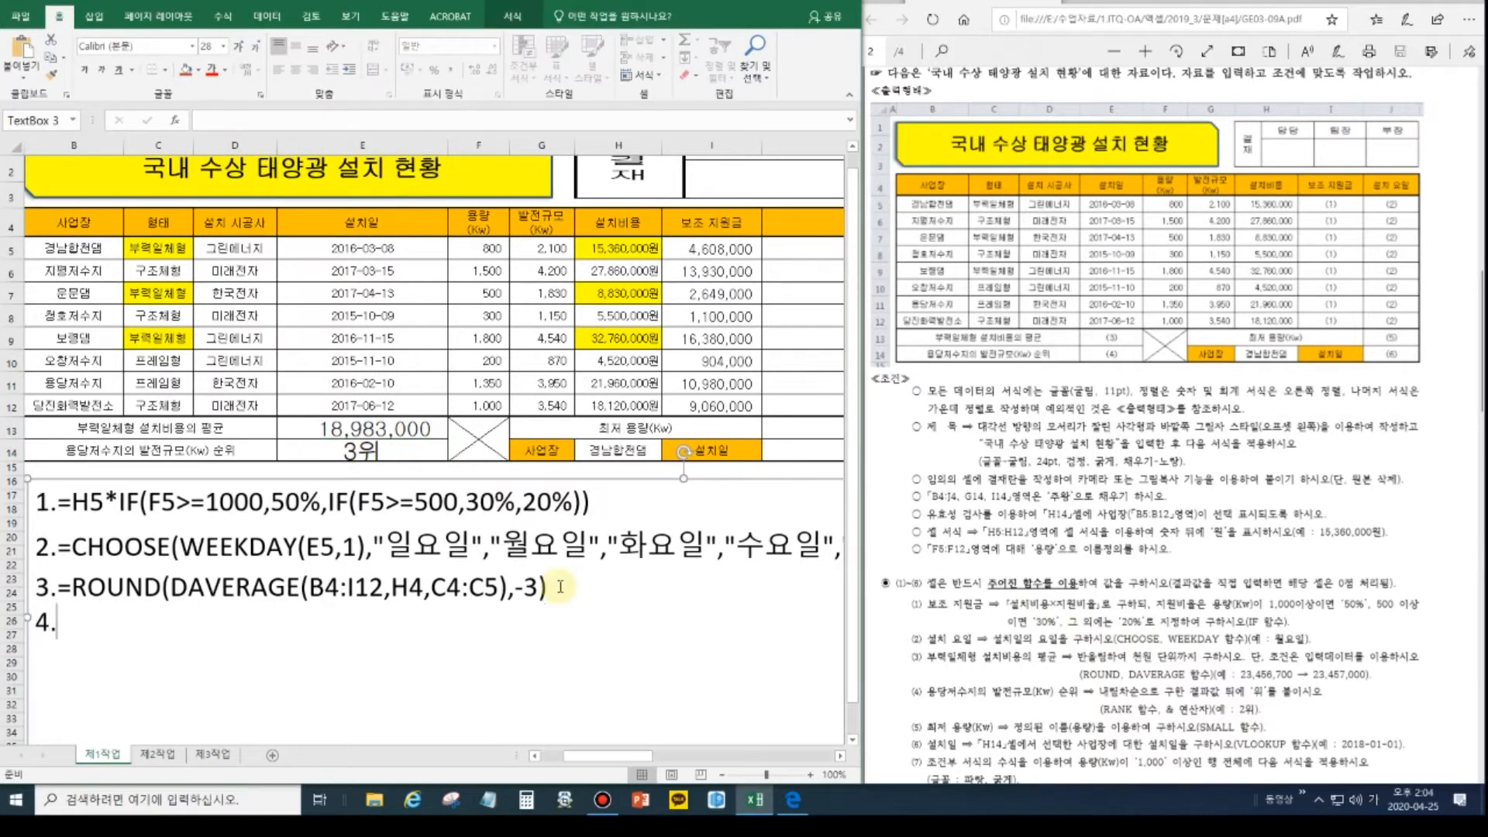
type(".")
type("=RANK(G11,G5:G12)&\"위\"")
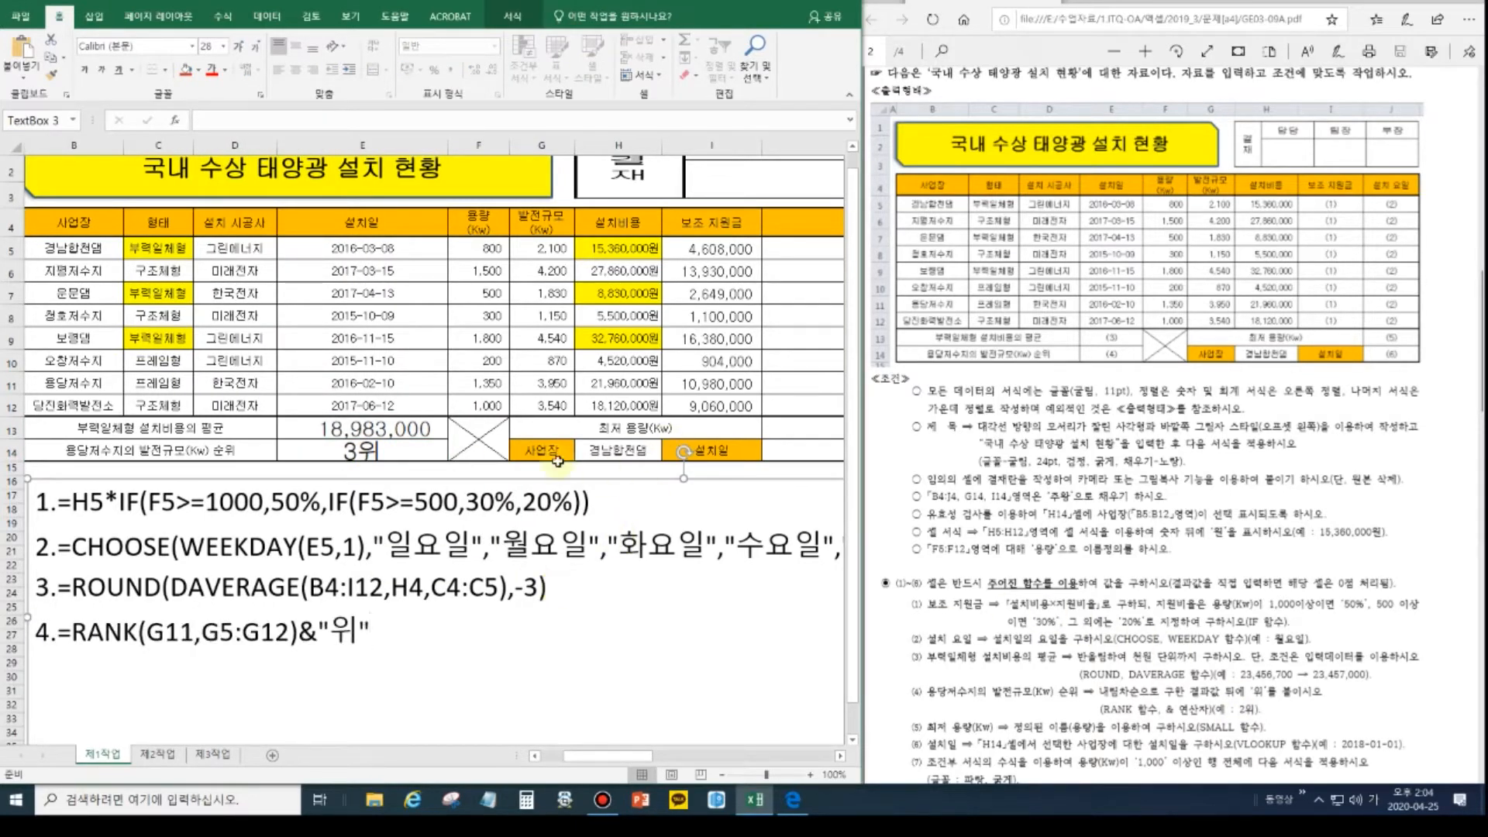
Reduce the font size of E13:E14 to 16 and fit column E's width to its contents.
left_click(475, 383)
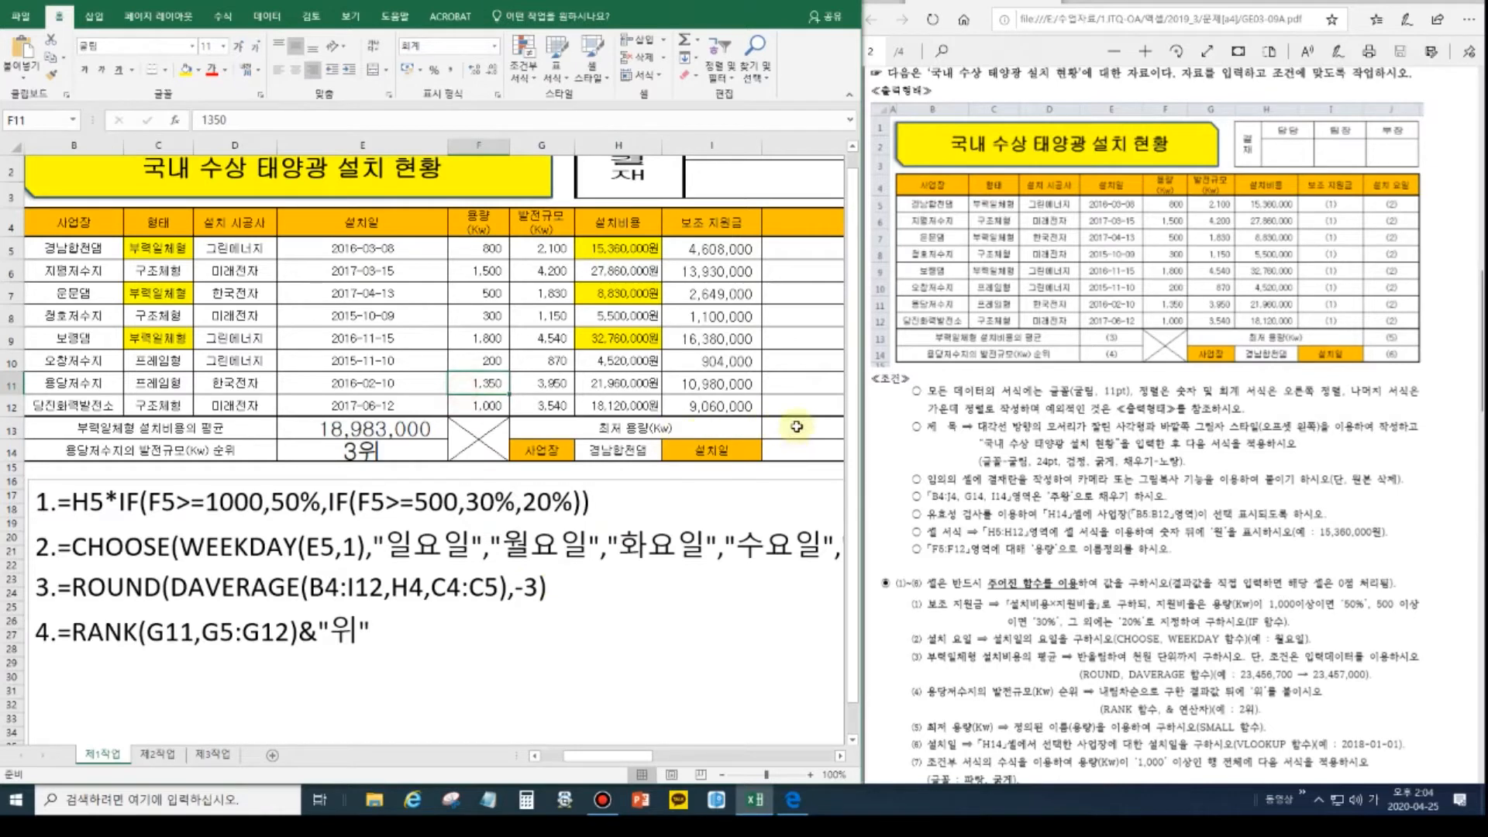
left_click(797, 426)
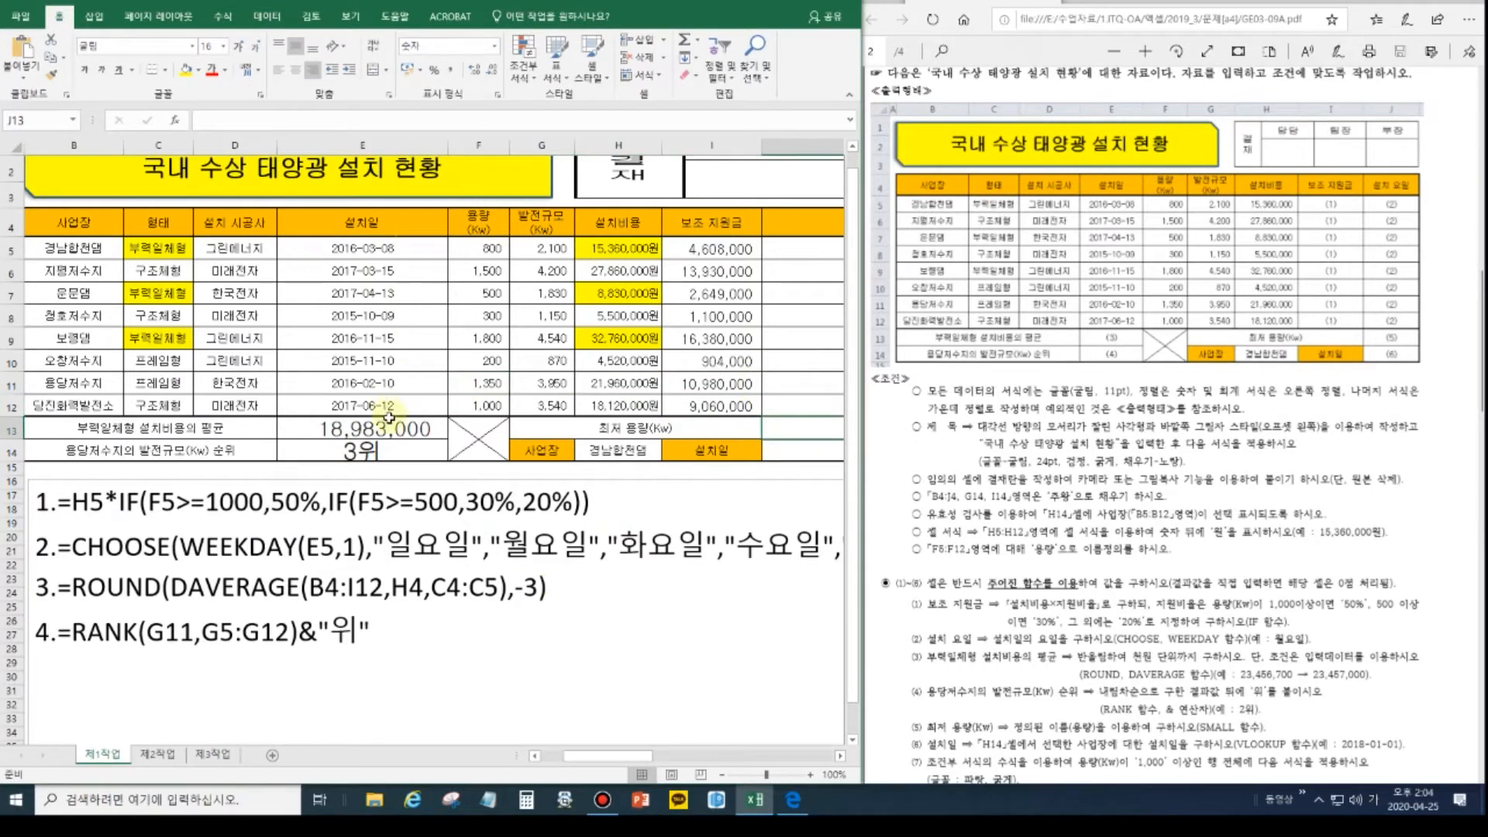
left_click_drag(390, 418, 364, 449)
left_click(252, 49)
left_click(252, 48)
double_click(448, 145)
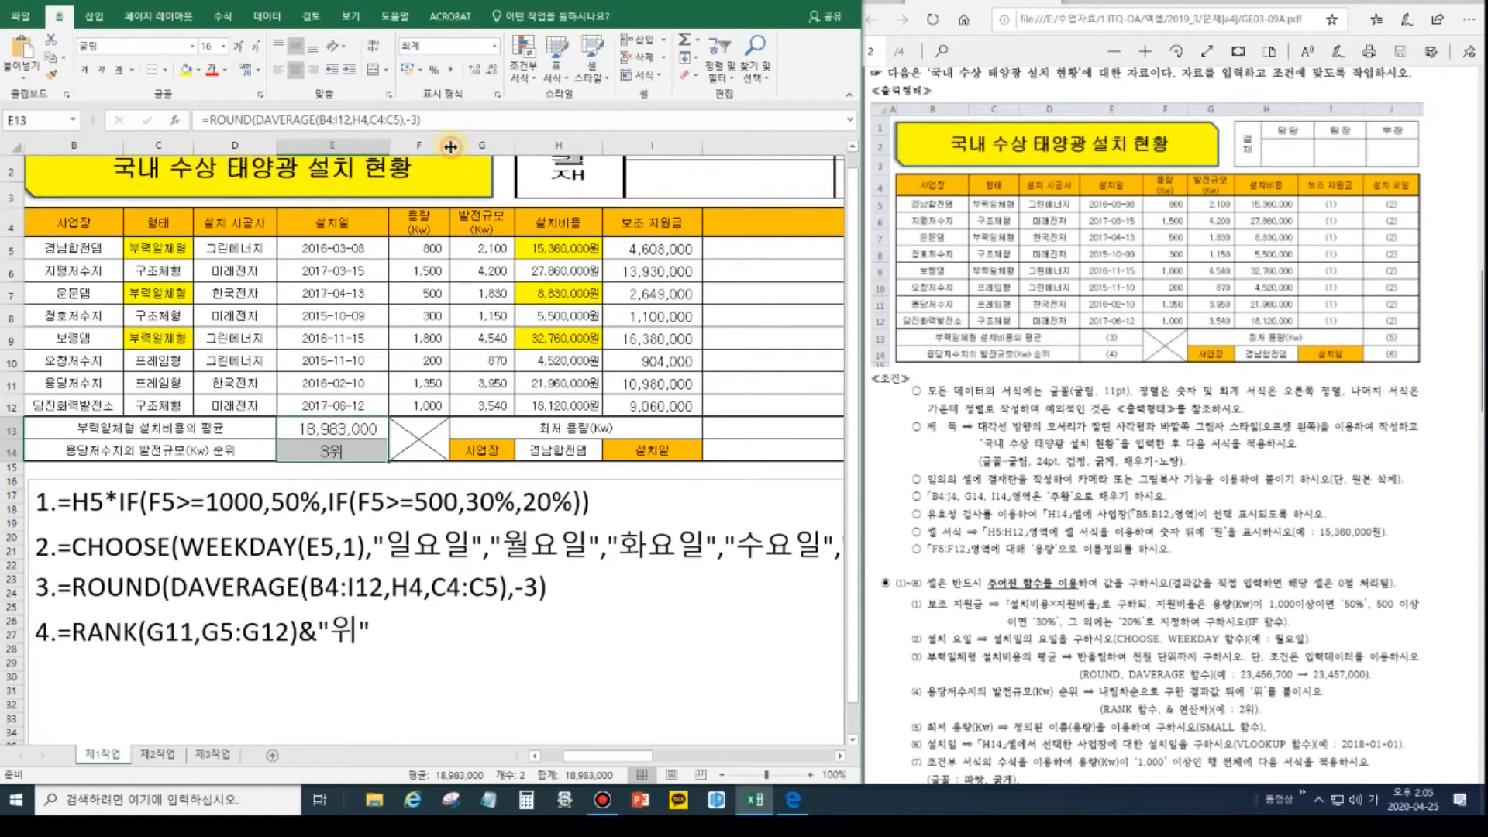
Enter =SMALL(용량,1) in J13, taking the 용량 range F5:F12 as the array and 1 as the rank.
left_click(721, 419)
type("=")
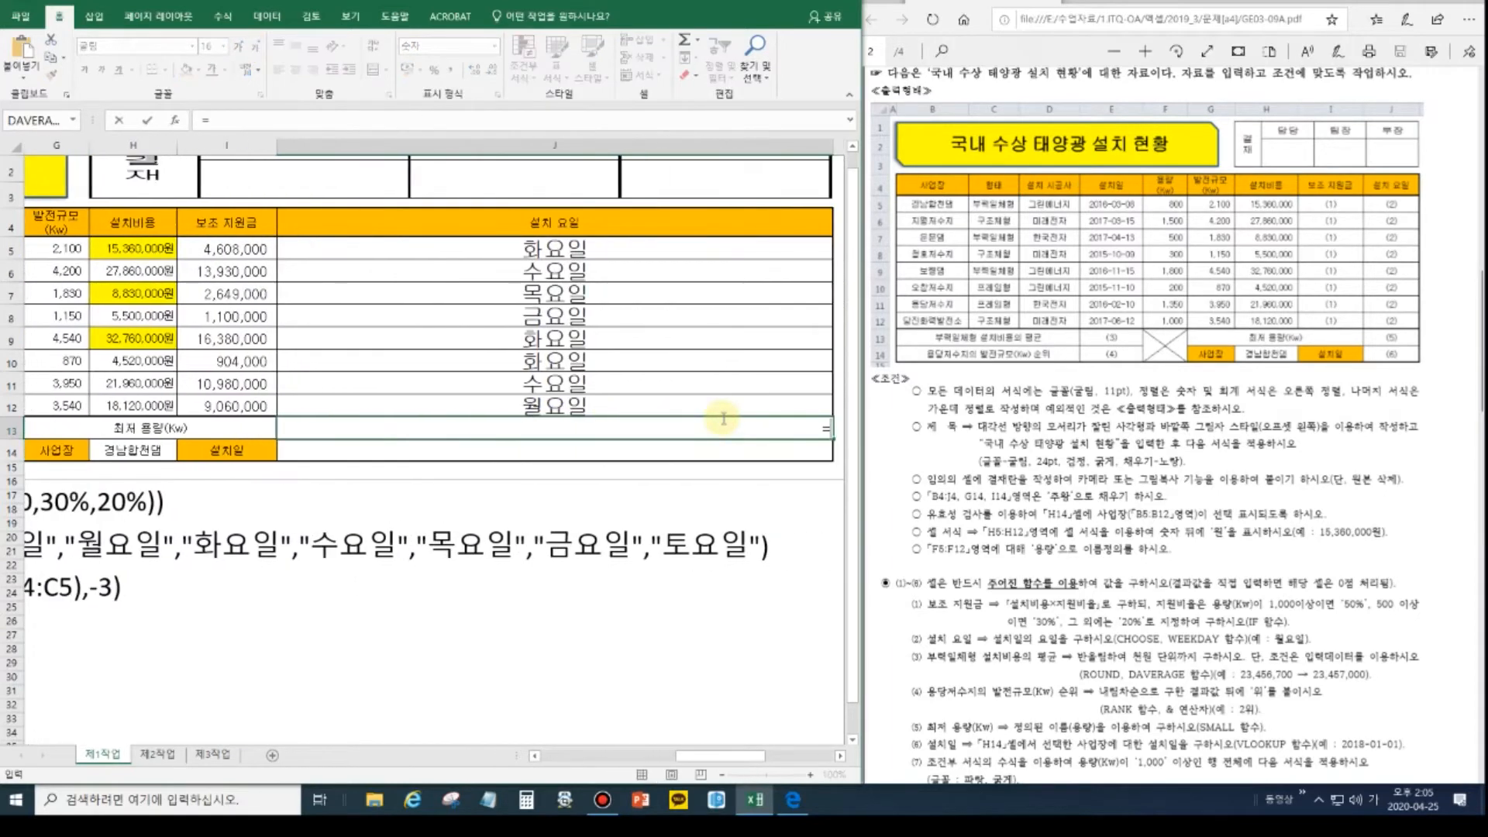
type("ㄴ")
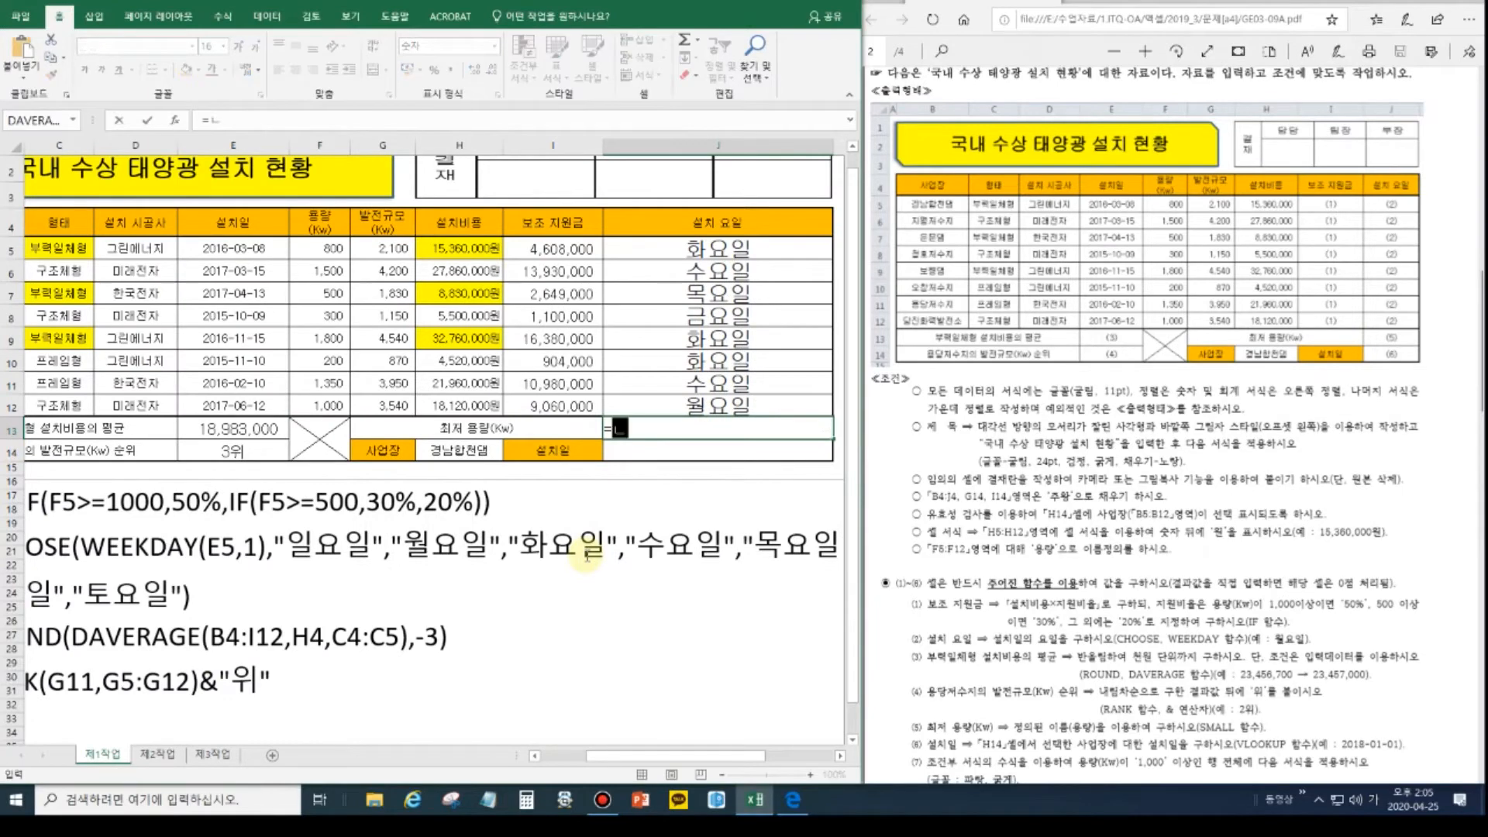
type("small")
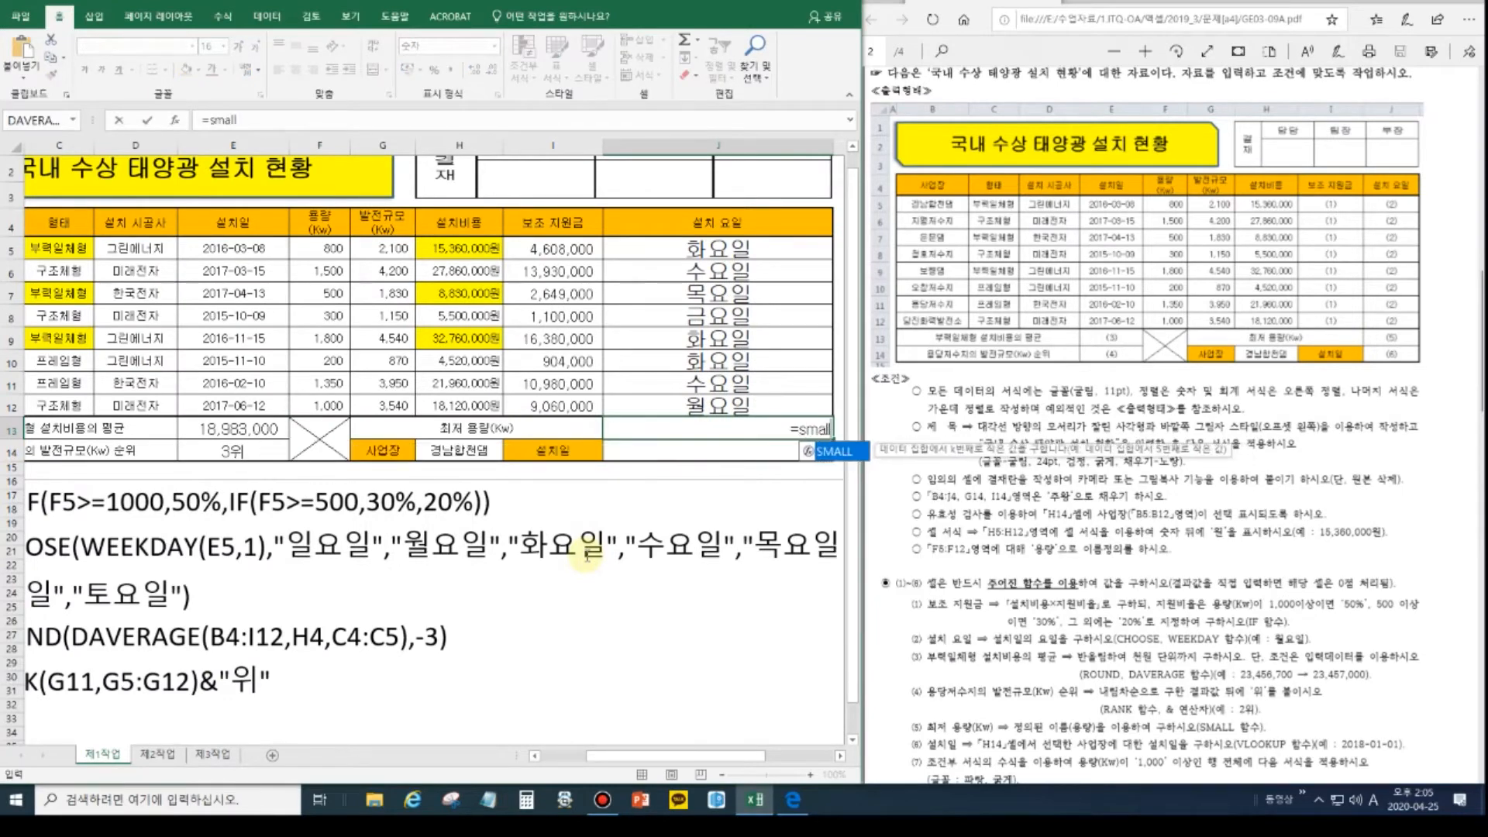
type("(")
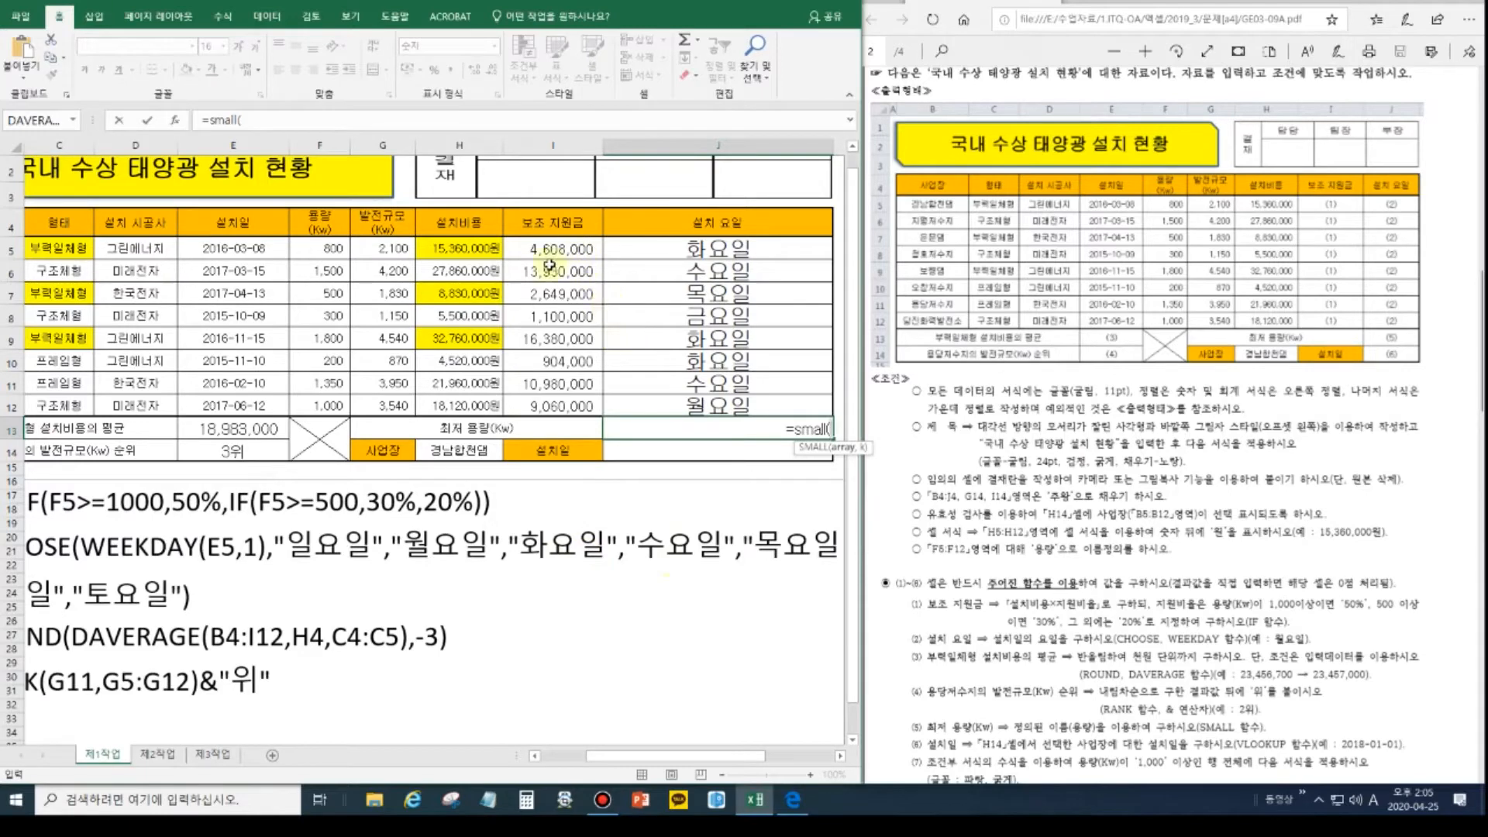
left_click_drag(332, 248, 323, 397)
type(",")
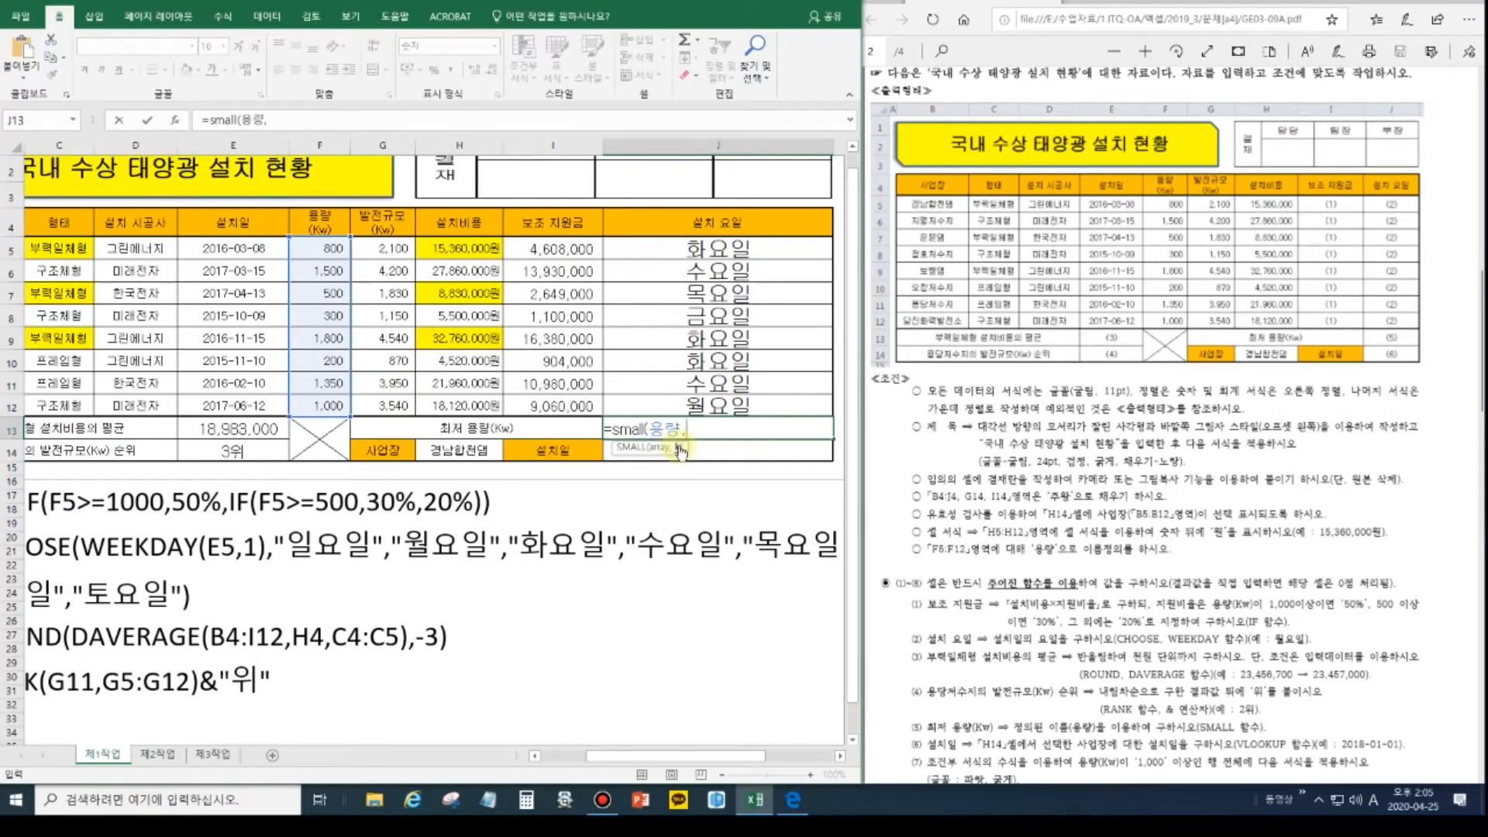
type("1)")
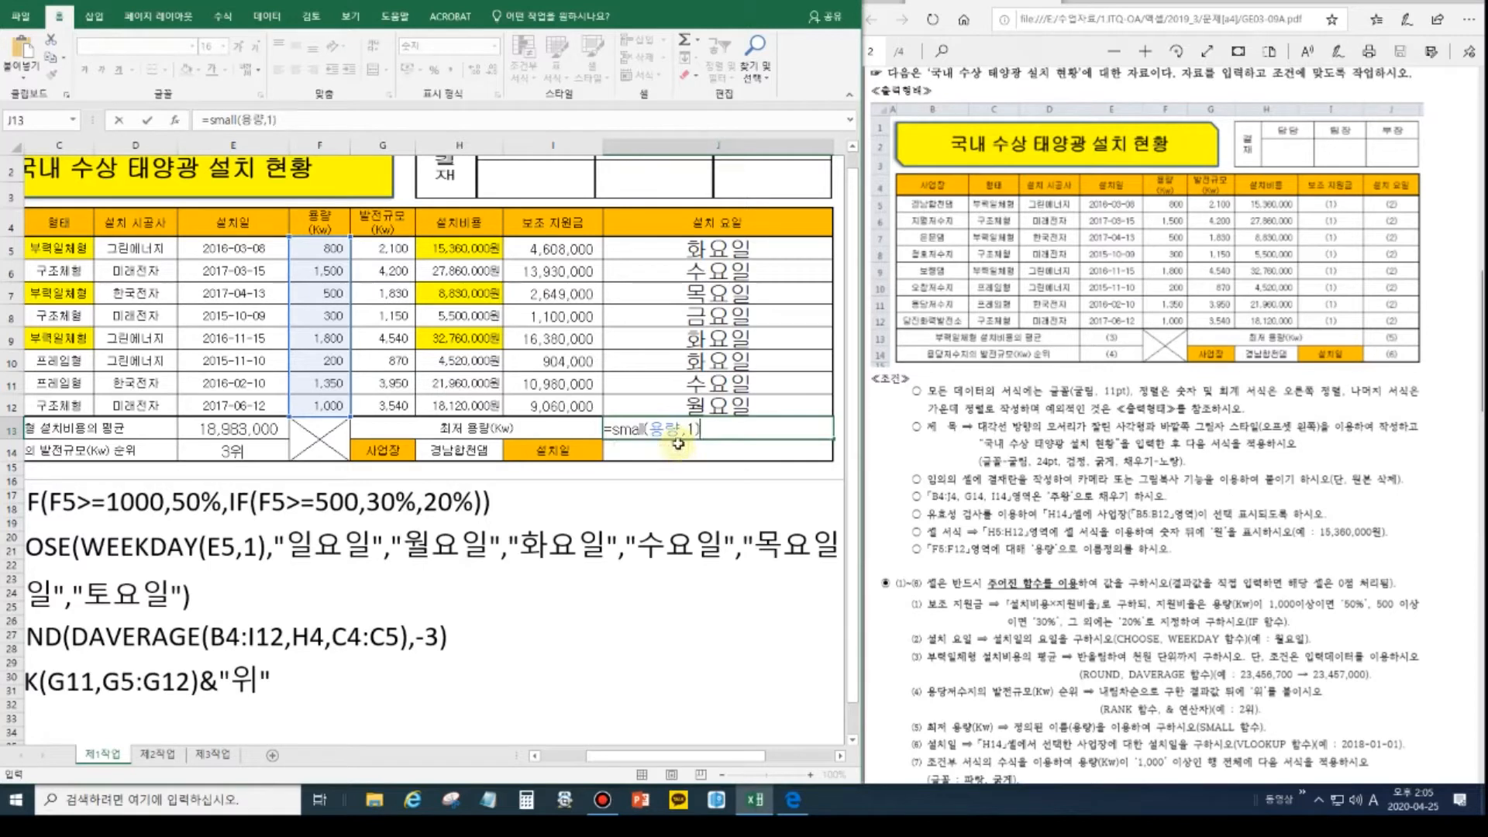
key("Return")
Increase the font size of J13 to 20.
left_click(687, 436)
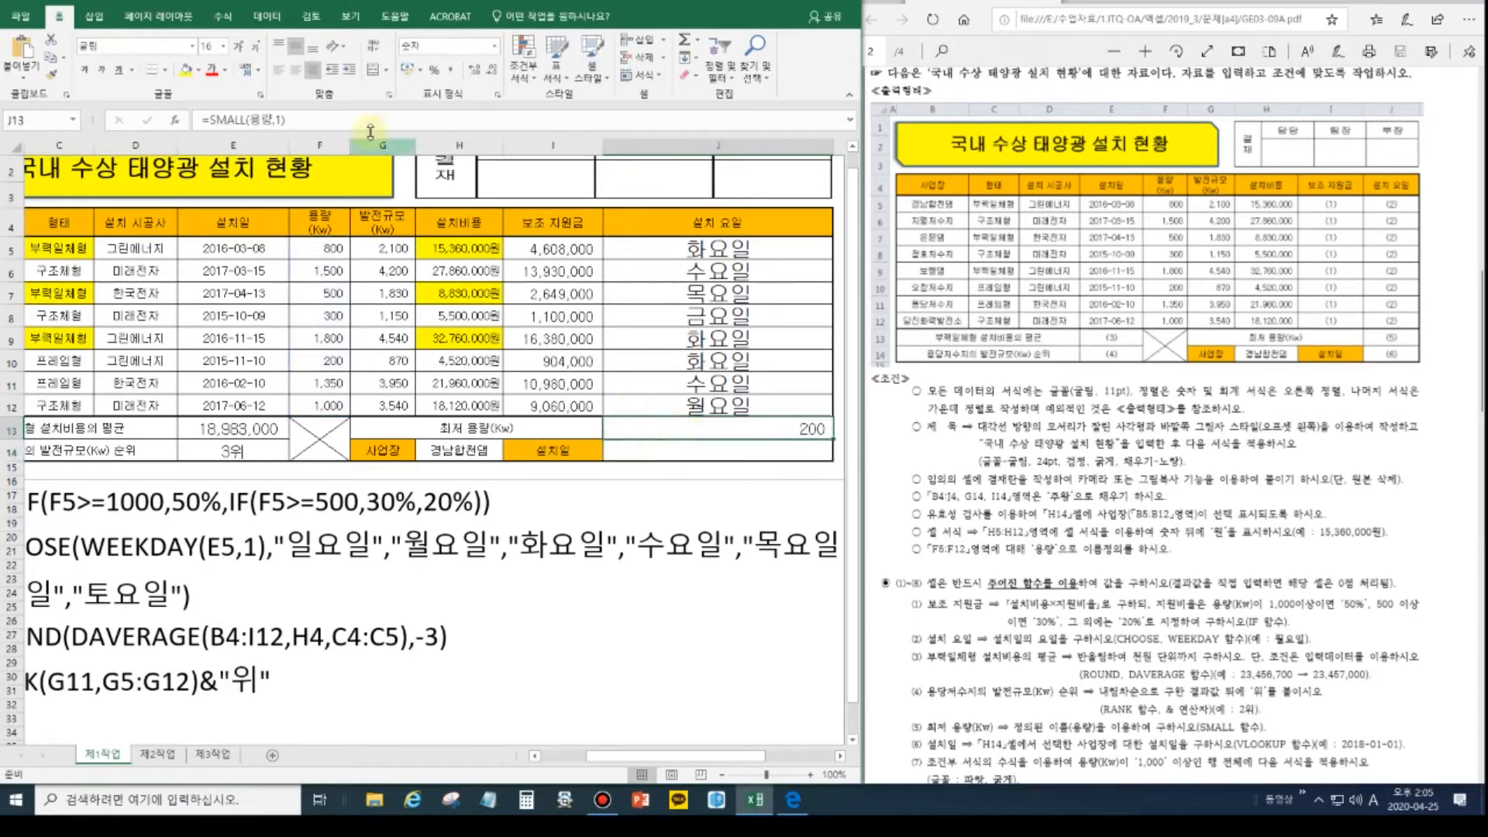
left_click(236, 48)
left_click(237, 48)
left_click(237, 48)
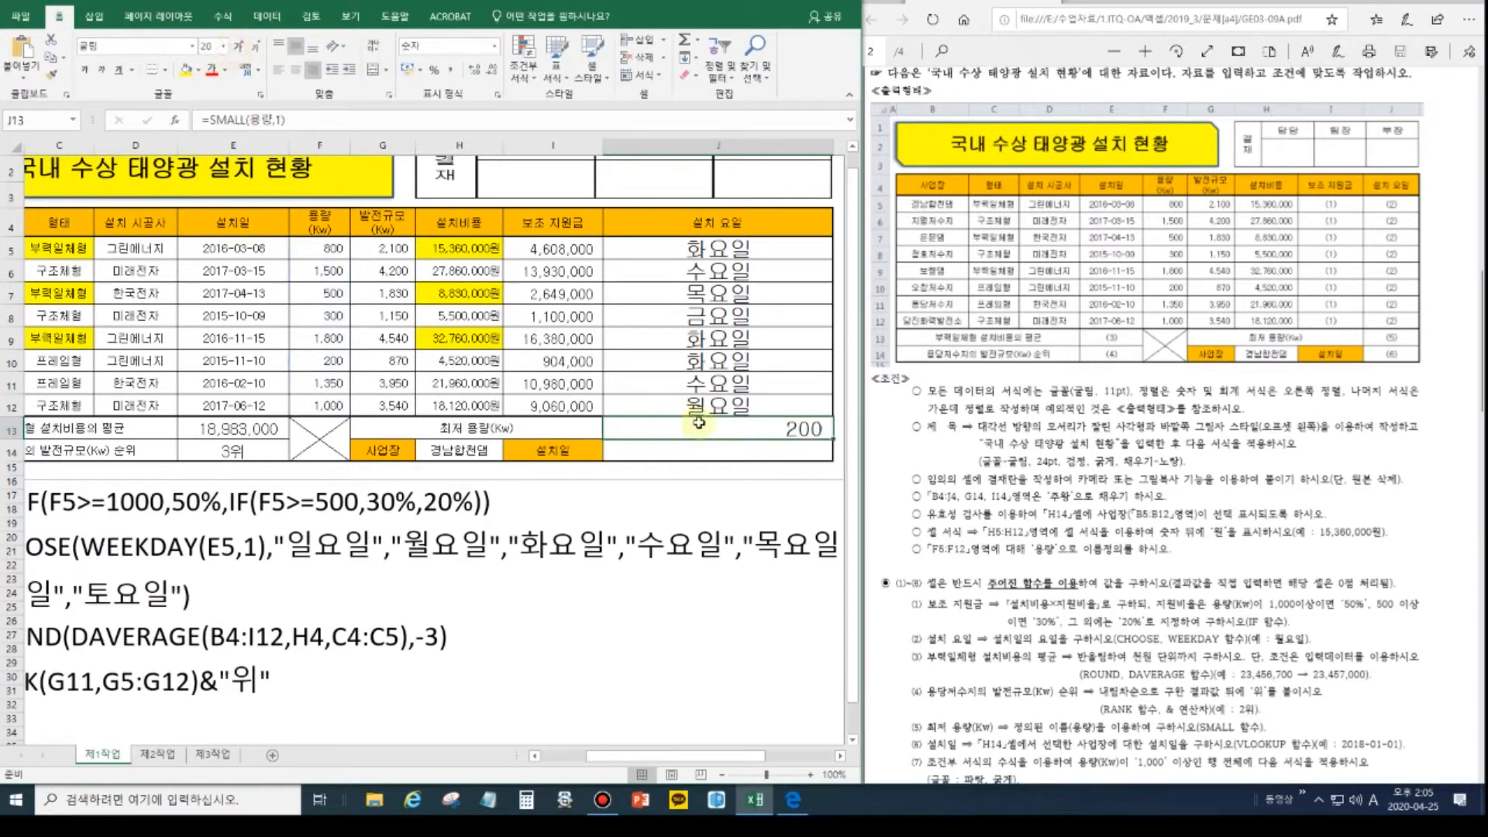
Copy J13's formula =SMALL(용량,1) into the notes text box as item 5.
double_click(740, 430)
left_click_drag(767, 436, 612, 433)
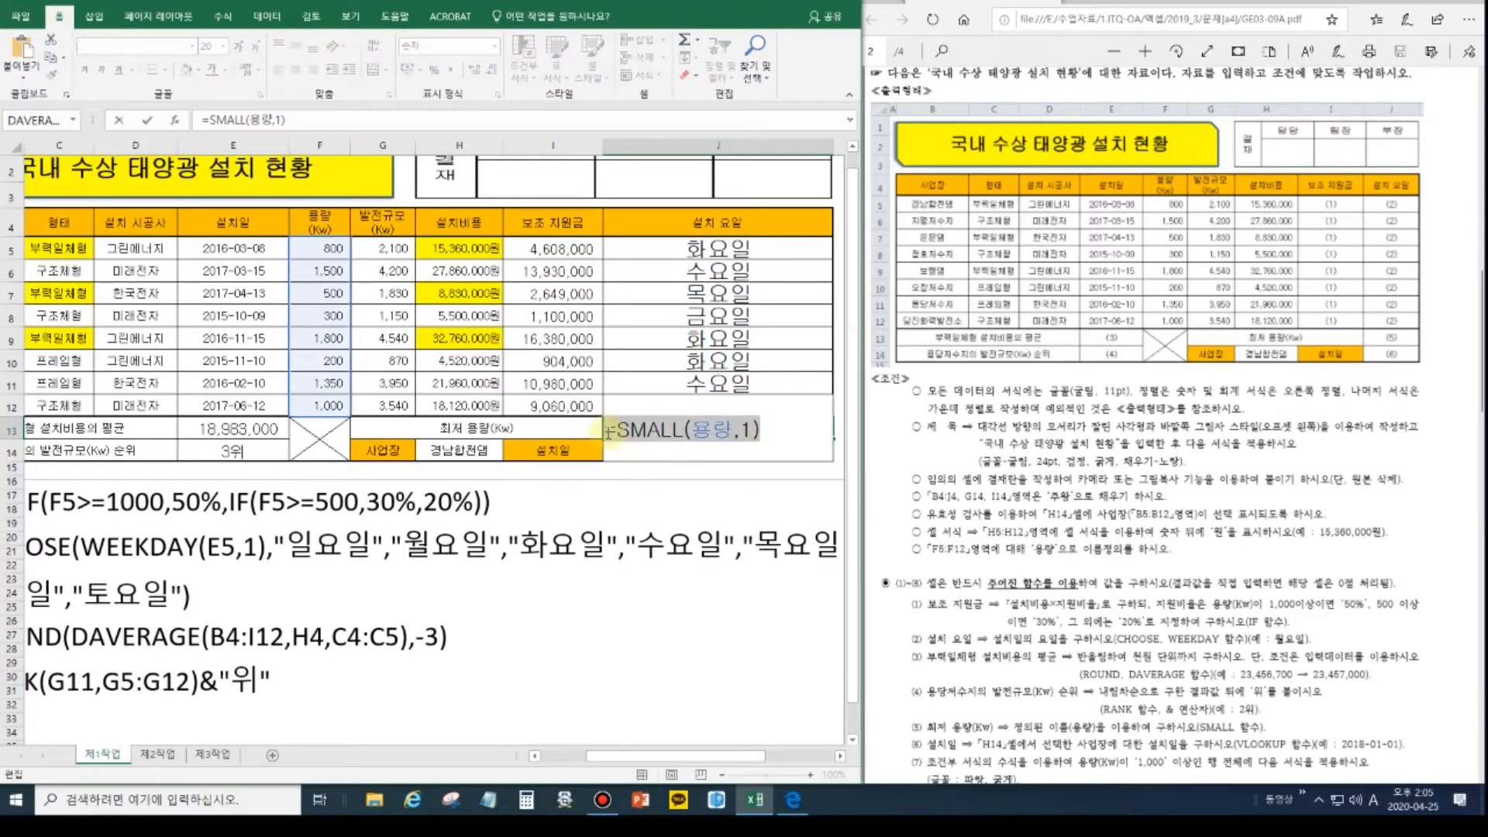
key("Return")
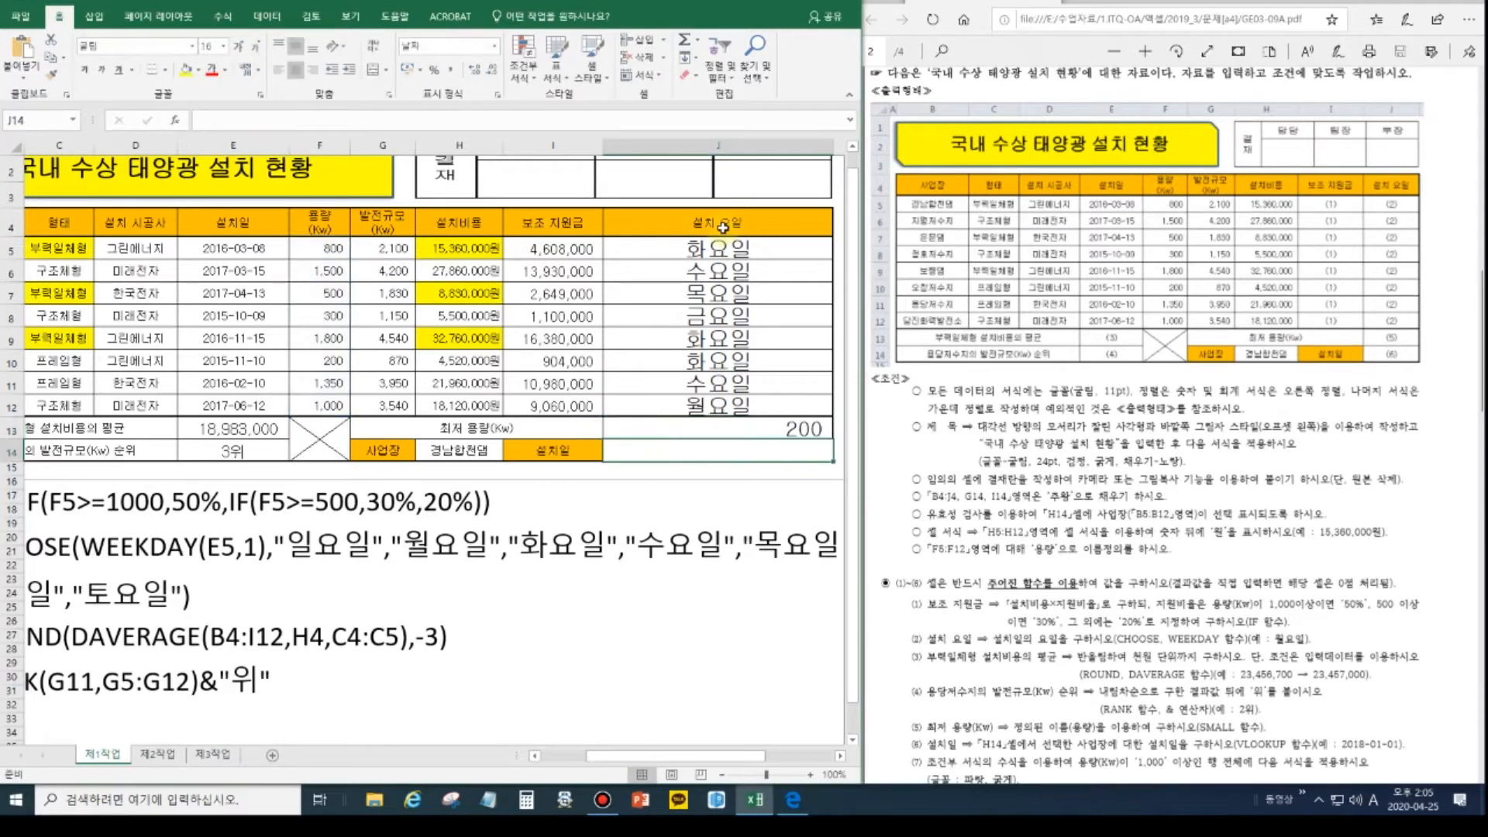
left_click(321, 660)
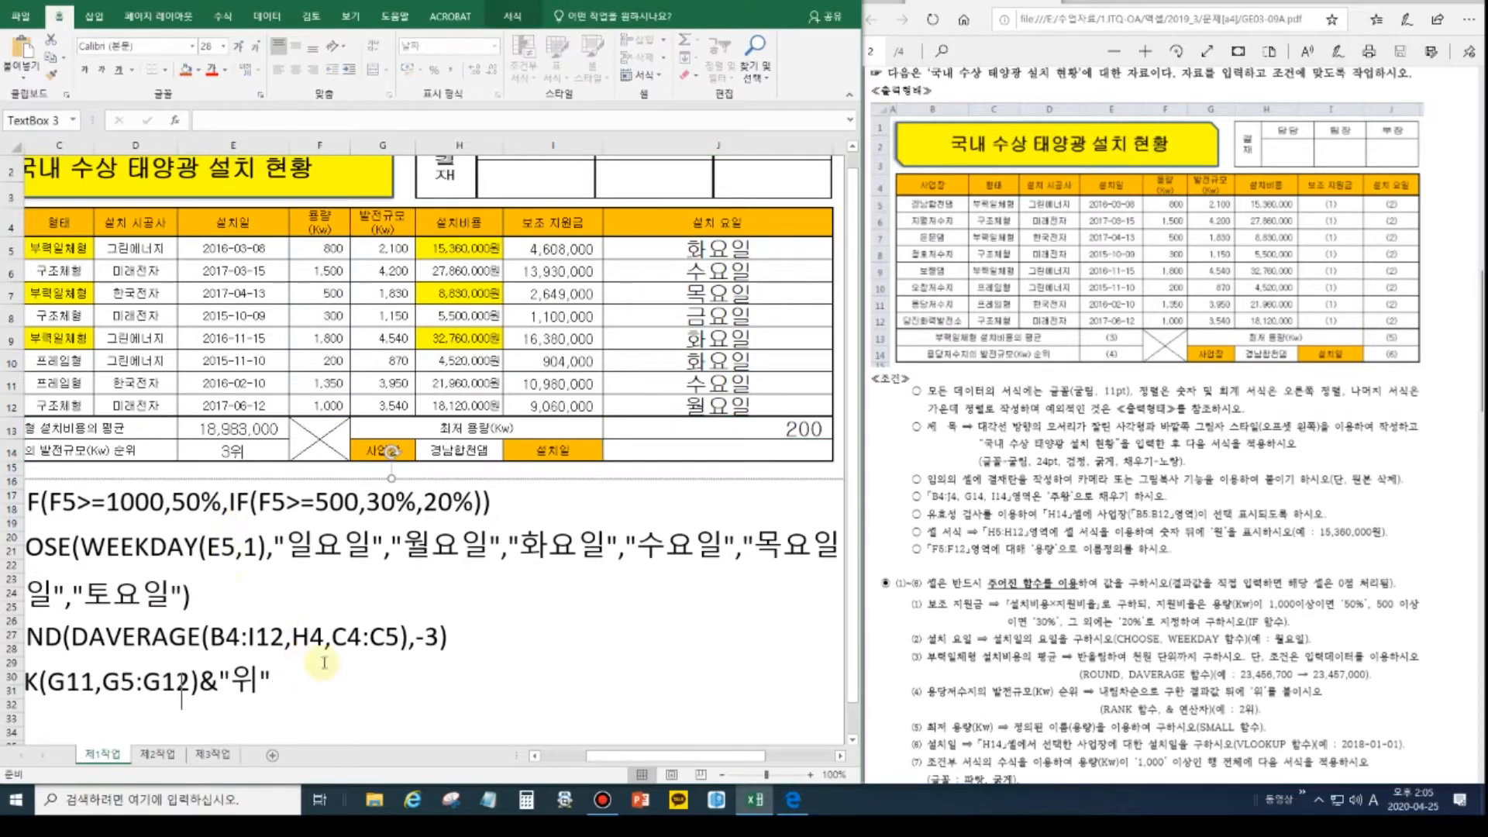
left_click_drag(623, 756, 560, 751)
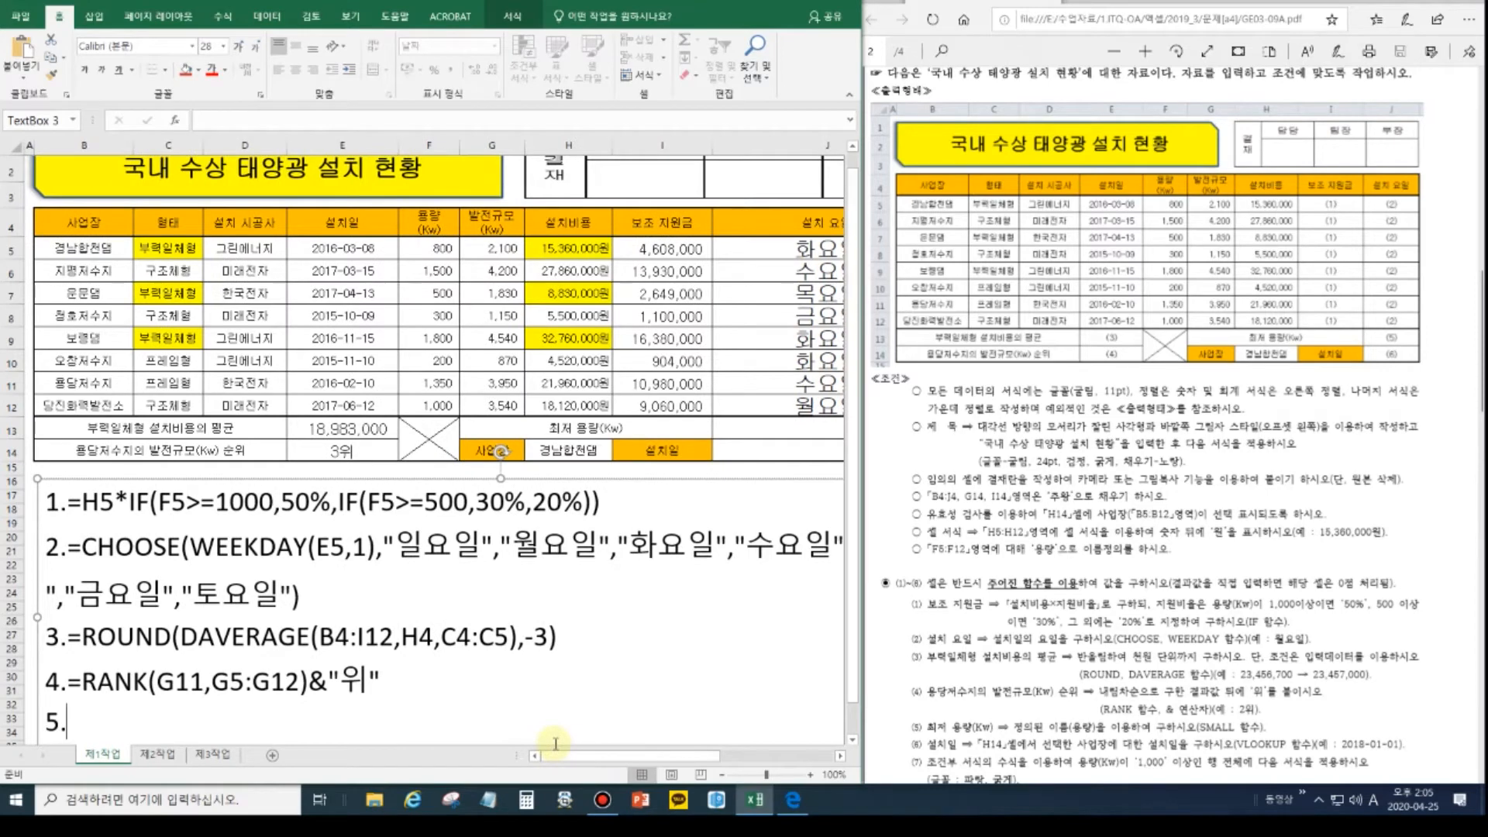
type("=SMALL(용량,1)")
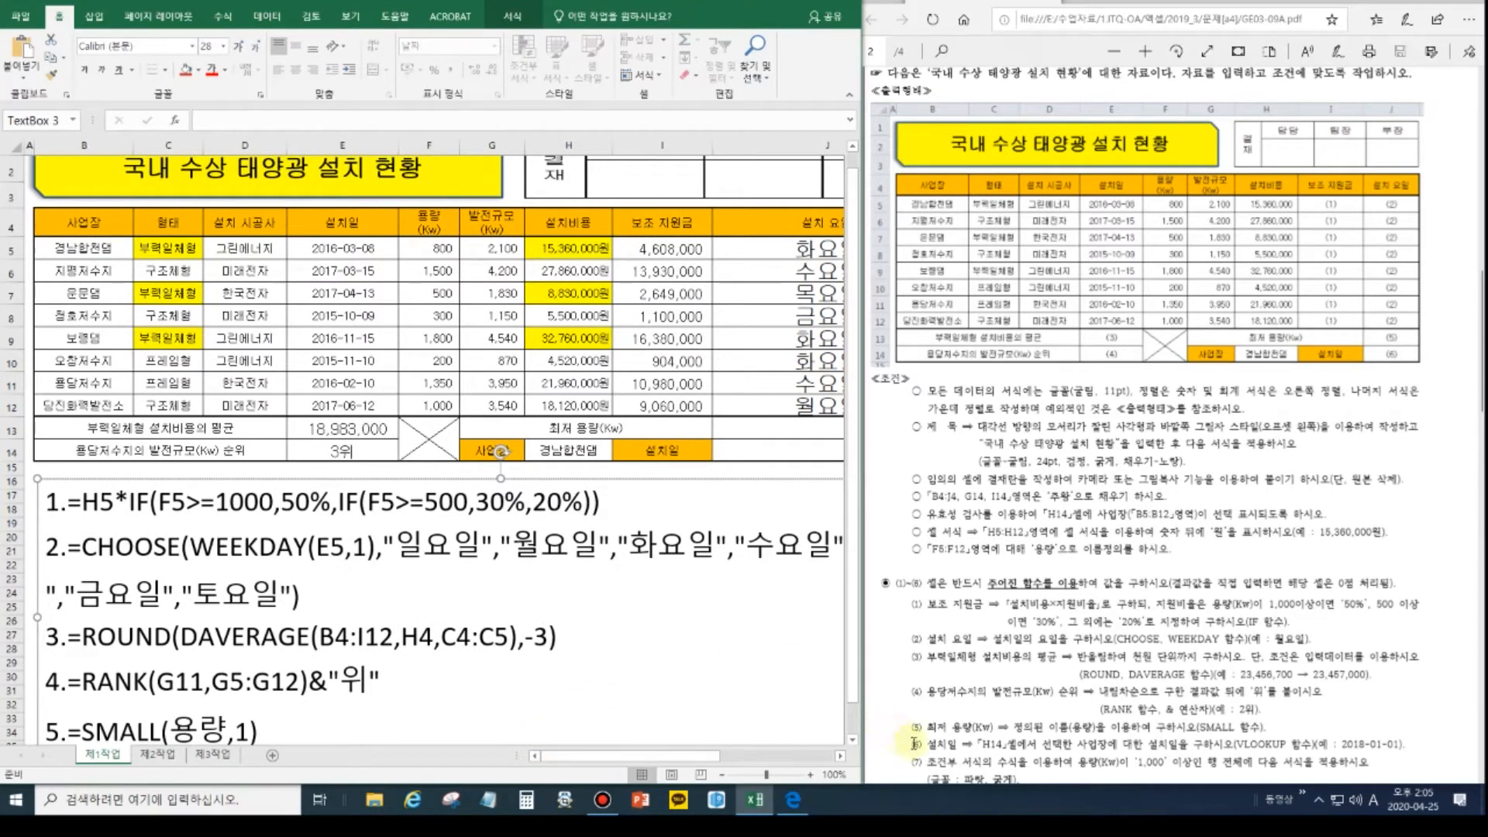
Widen the worksheet window and start a VLOOKUP formula in J14 with H14 as lookup value and B5:H12 as table array.
left_click(780, 451)
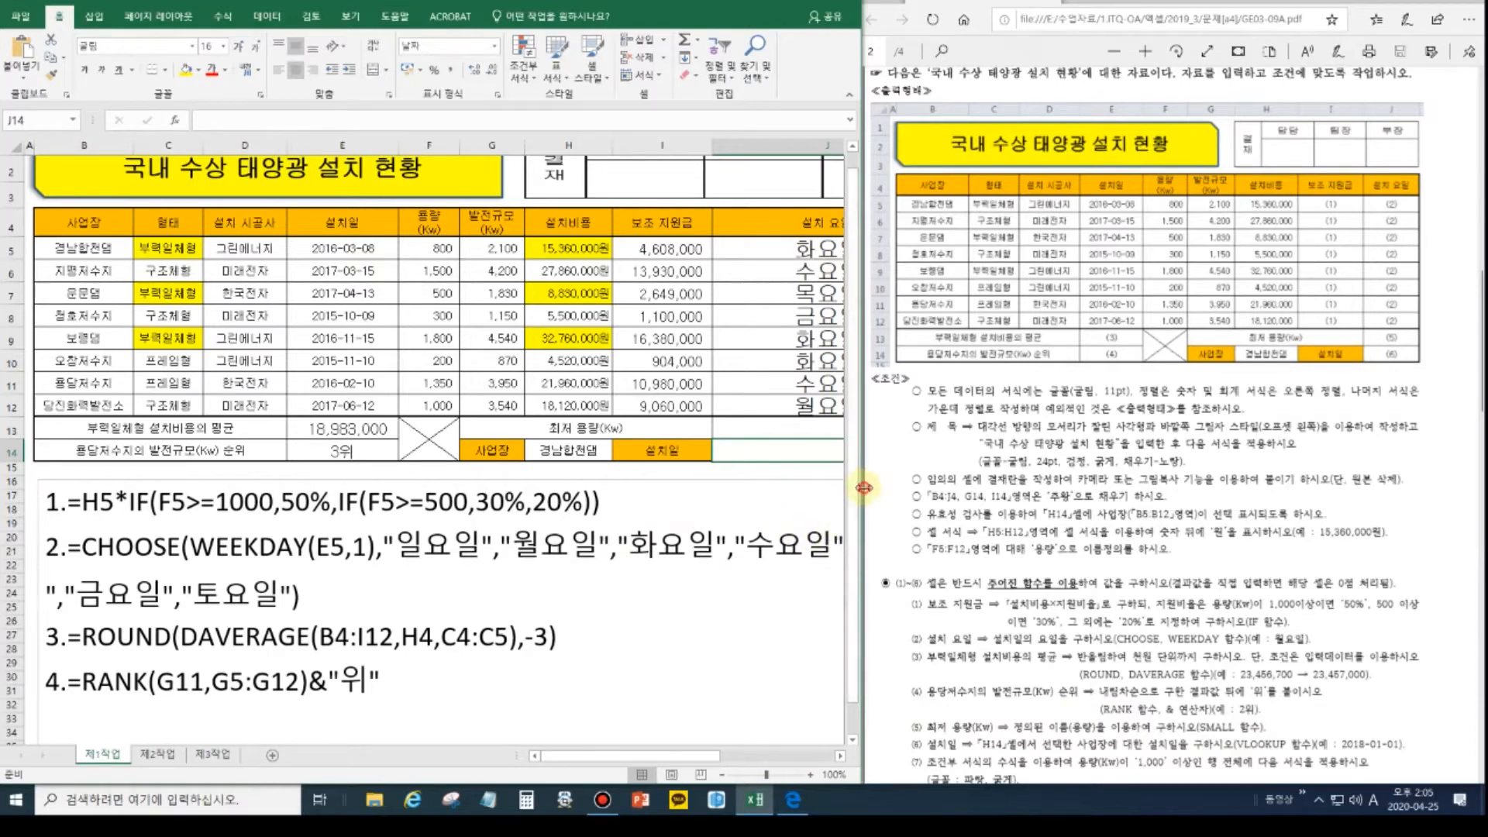
left_click_drag(857, 488, 1096, 488)
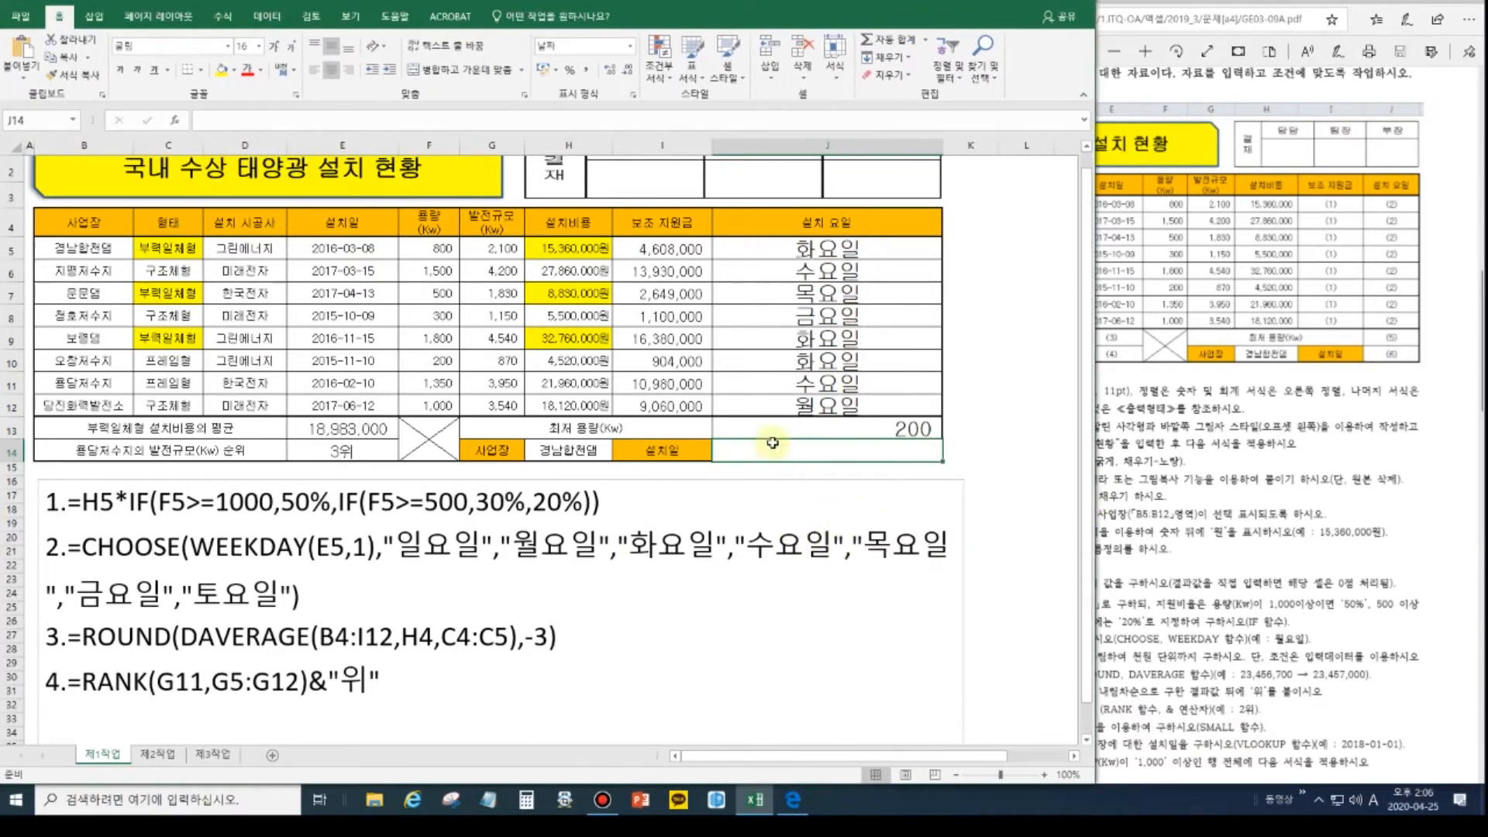
type("=vlo")
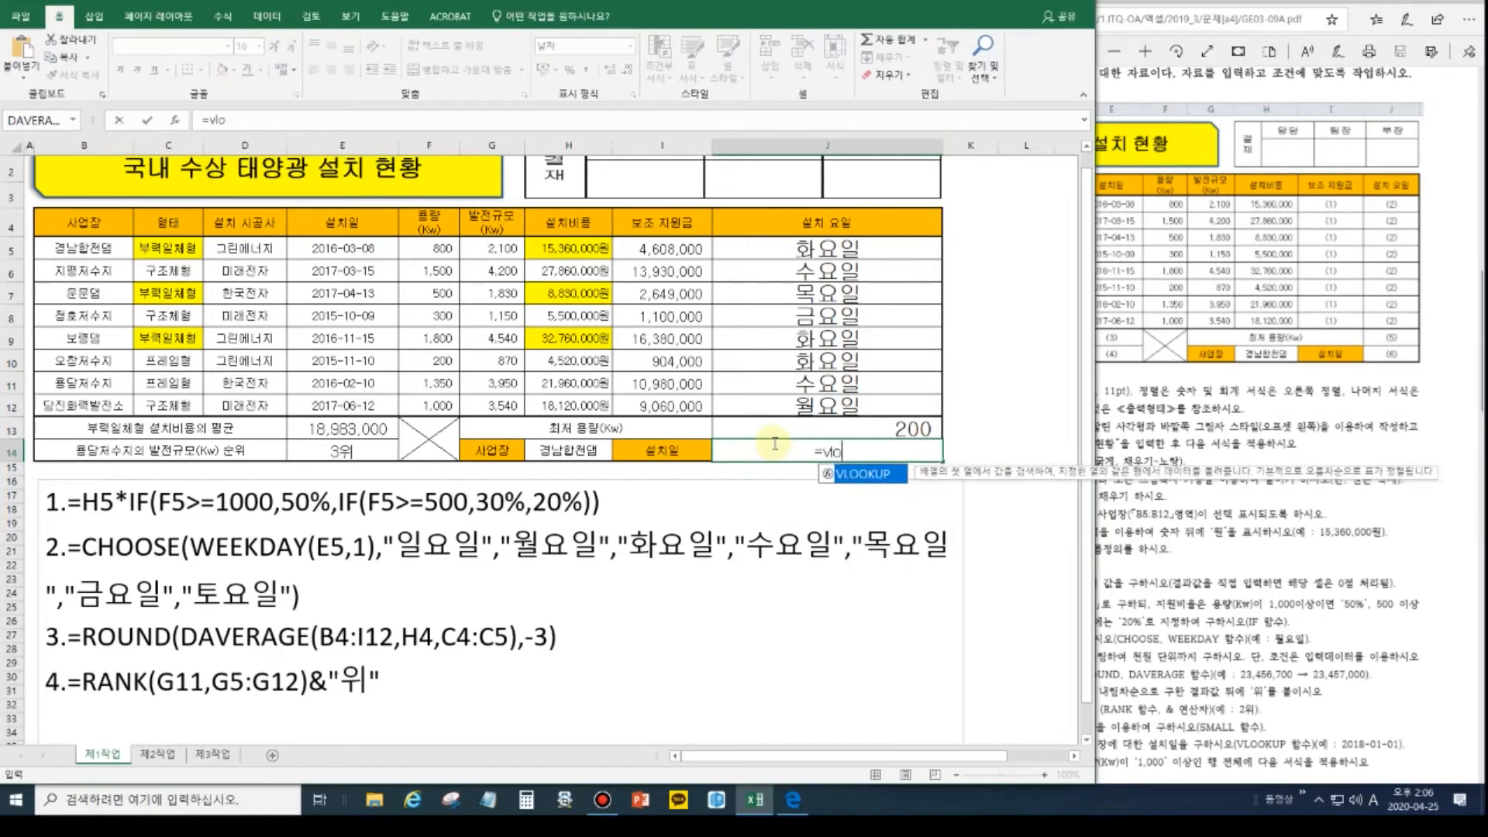
type("okup(")
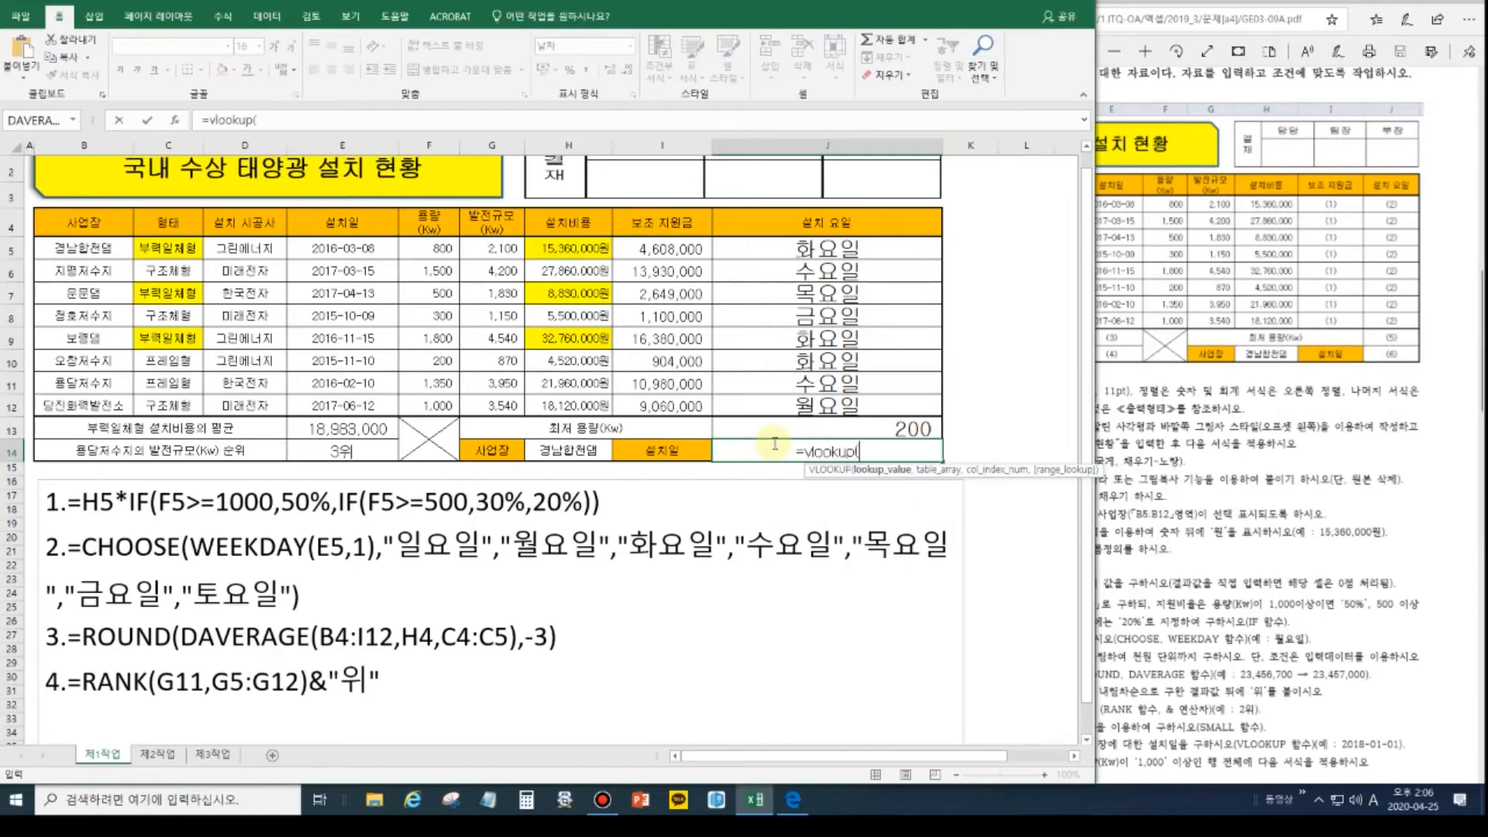
left_click(549, 453)
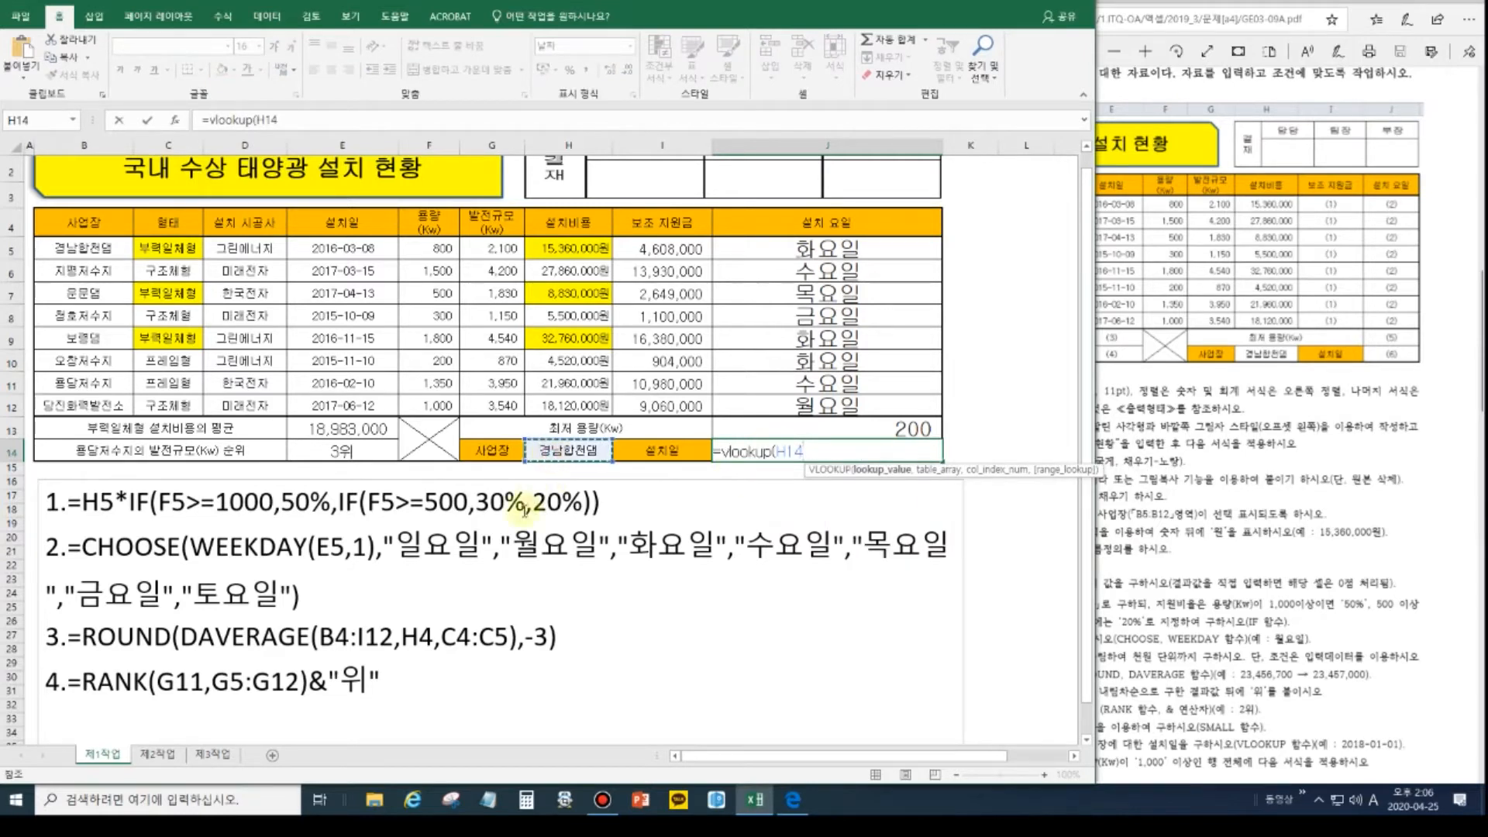
type(",")
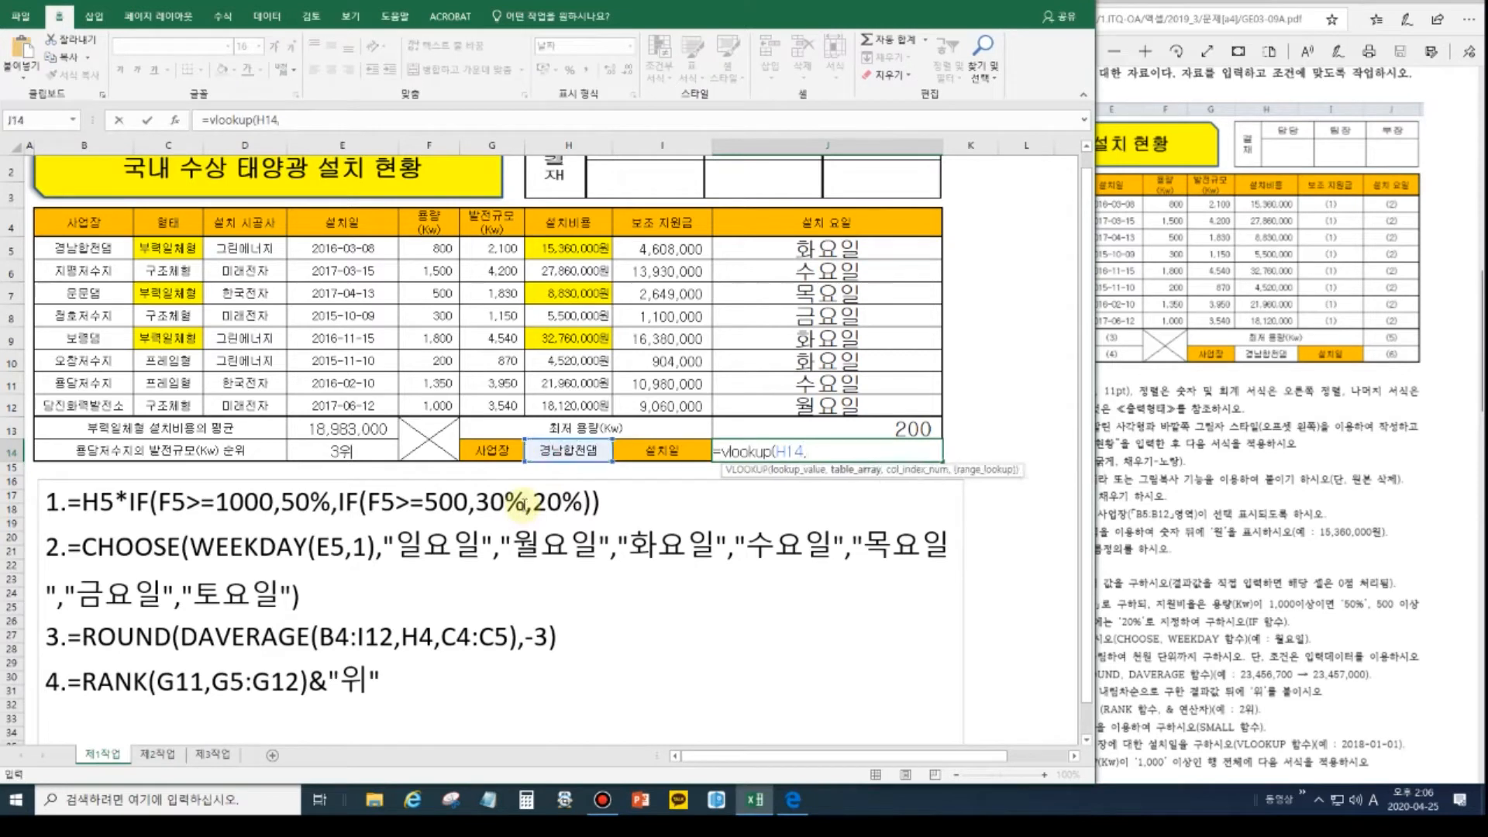
left_click(62, 249)
left_click_drag(187, 261, 568, 416)
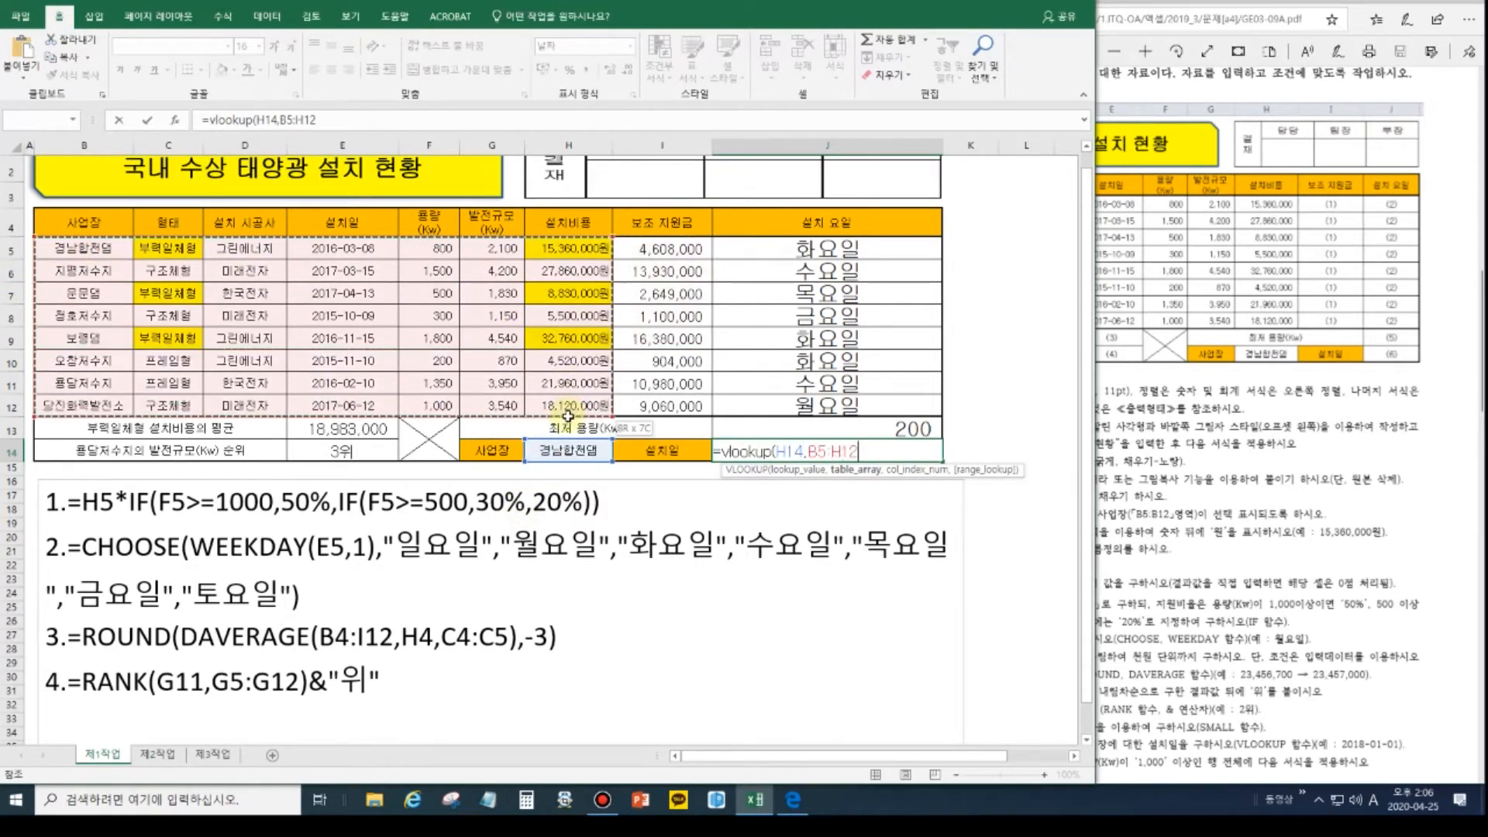
Complete J14's VLOOKUP with column index 4 and exact match 0, and enter the formula.
type(",")
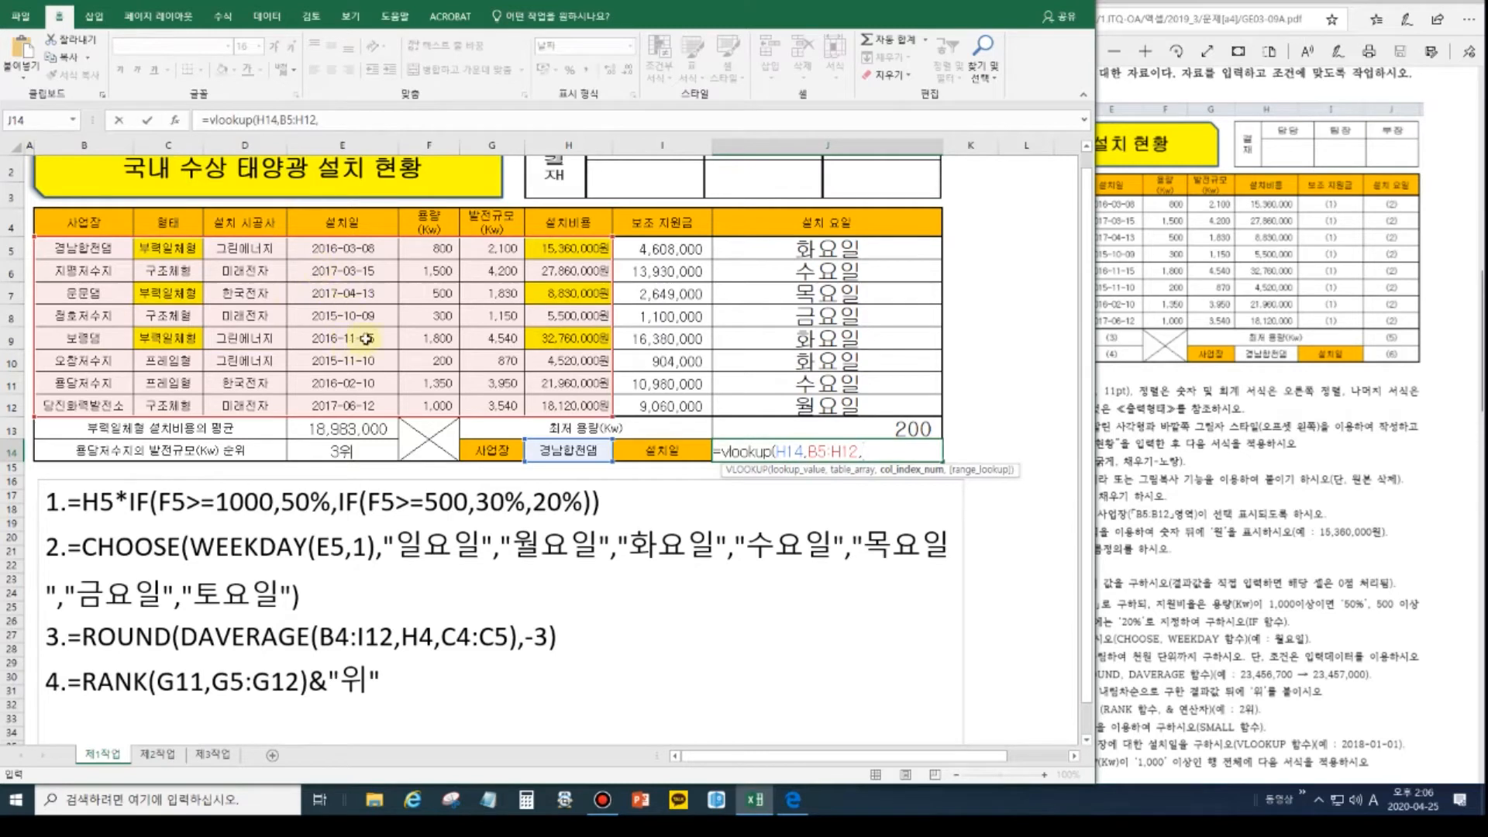
type("4,")
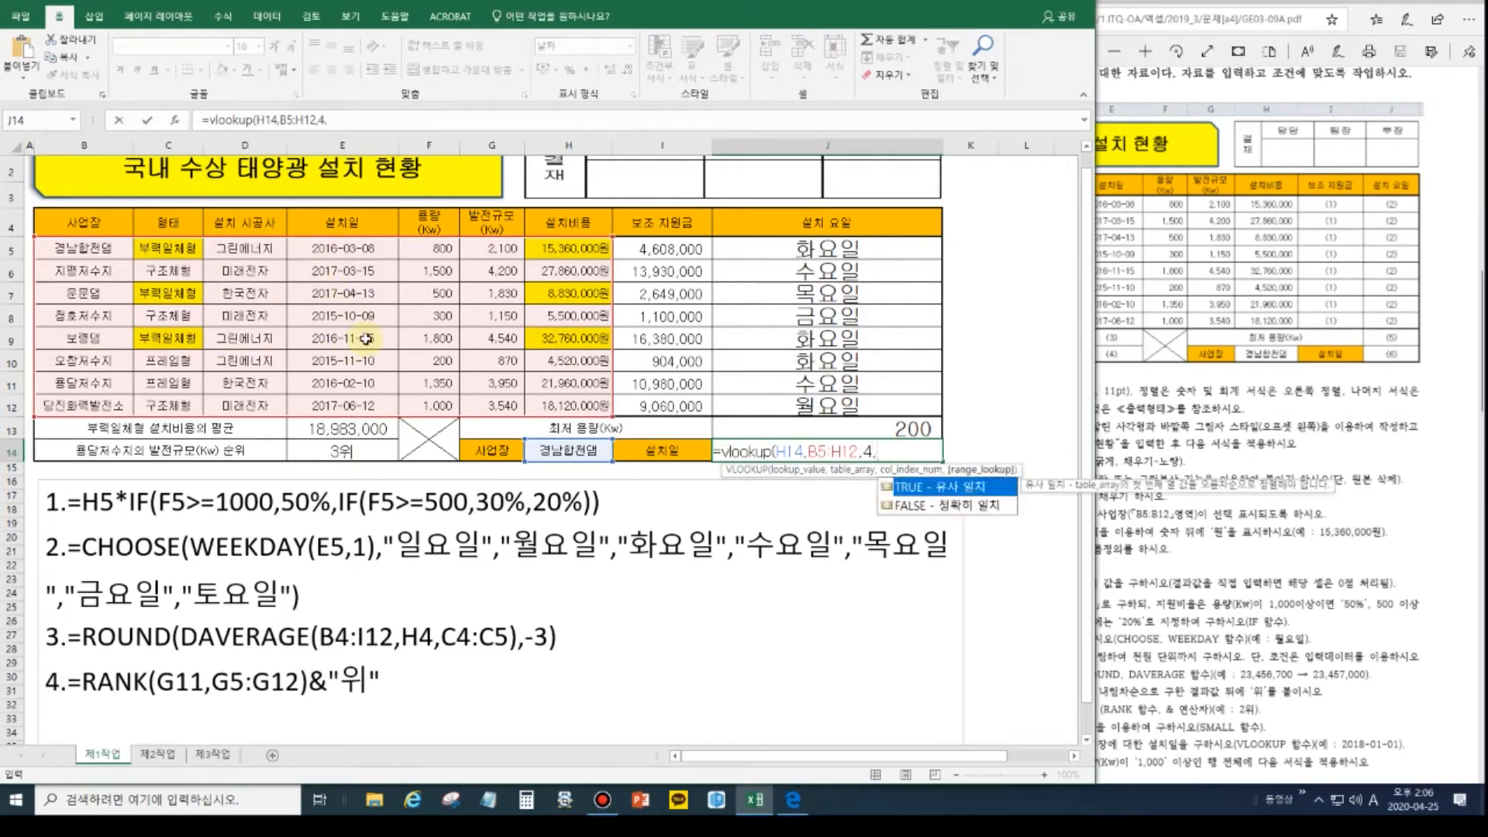
type("0)")
key("Return")
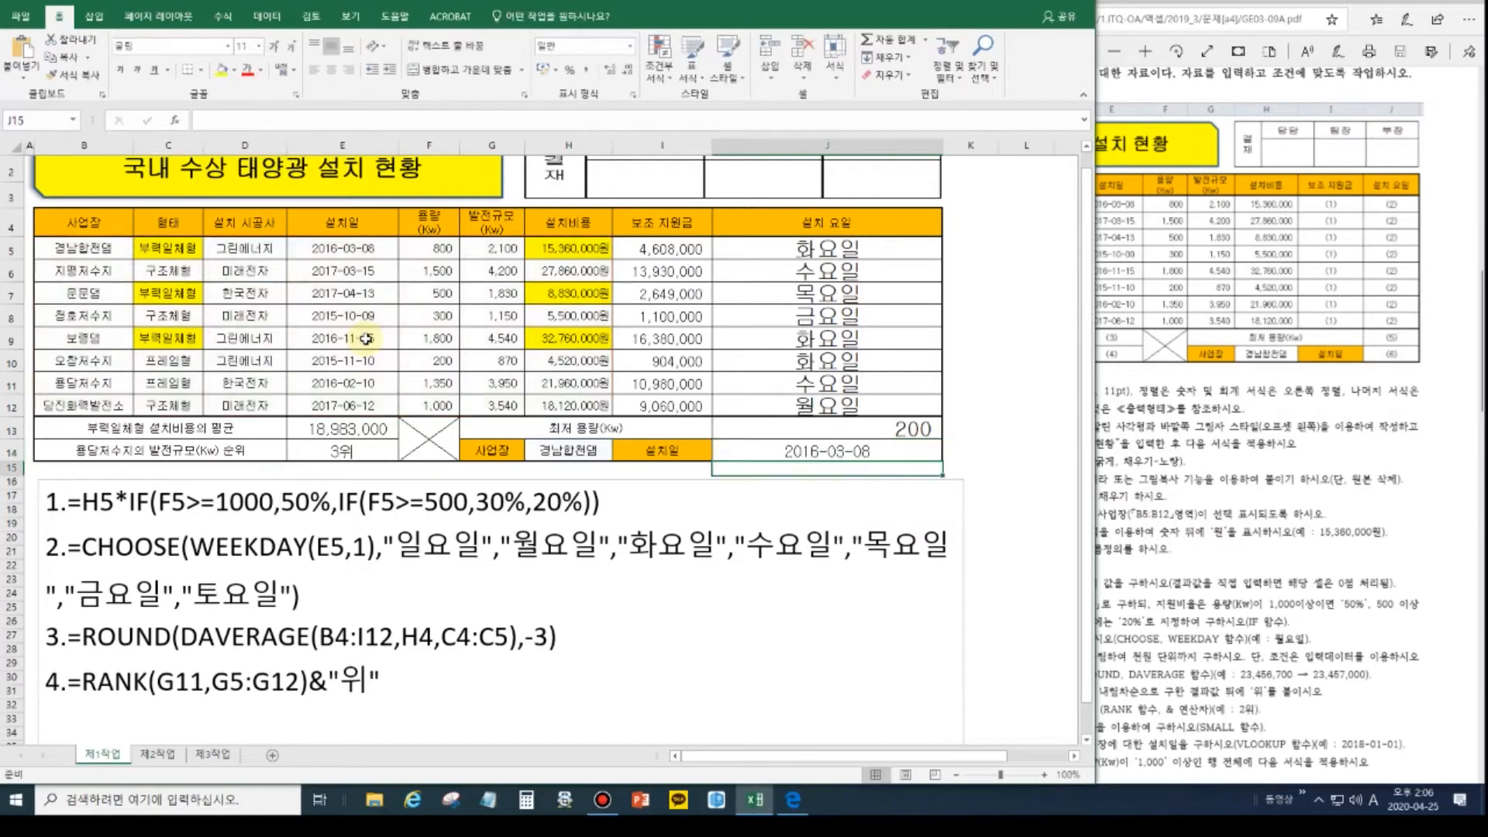
Switch J14's number format to General and back to the short date format.
left_click(826, 448)
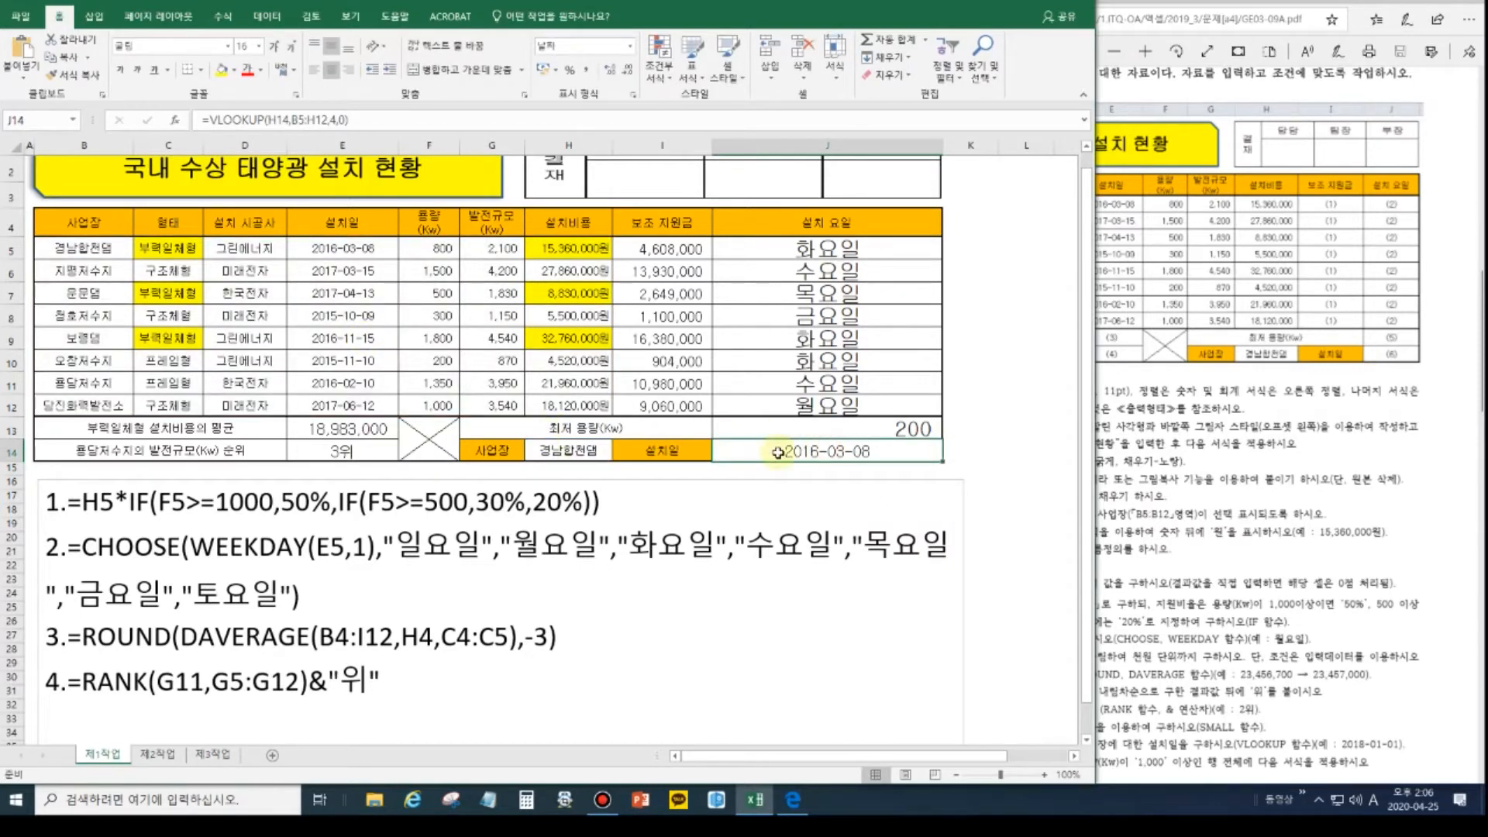
left_click(630, 46)
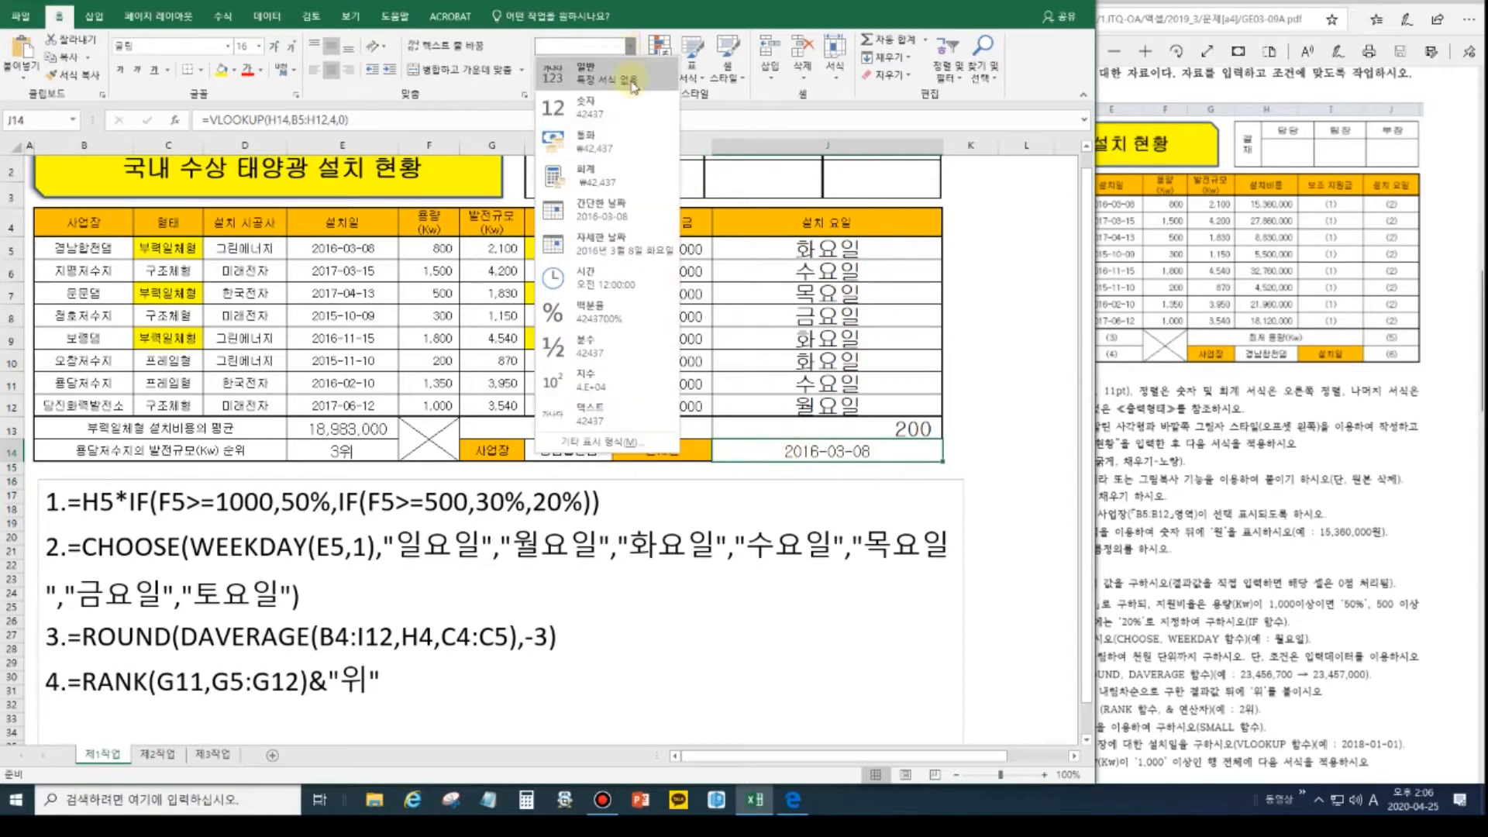
left_click(634, 77)
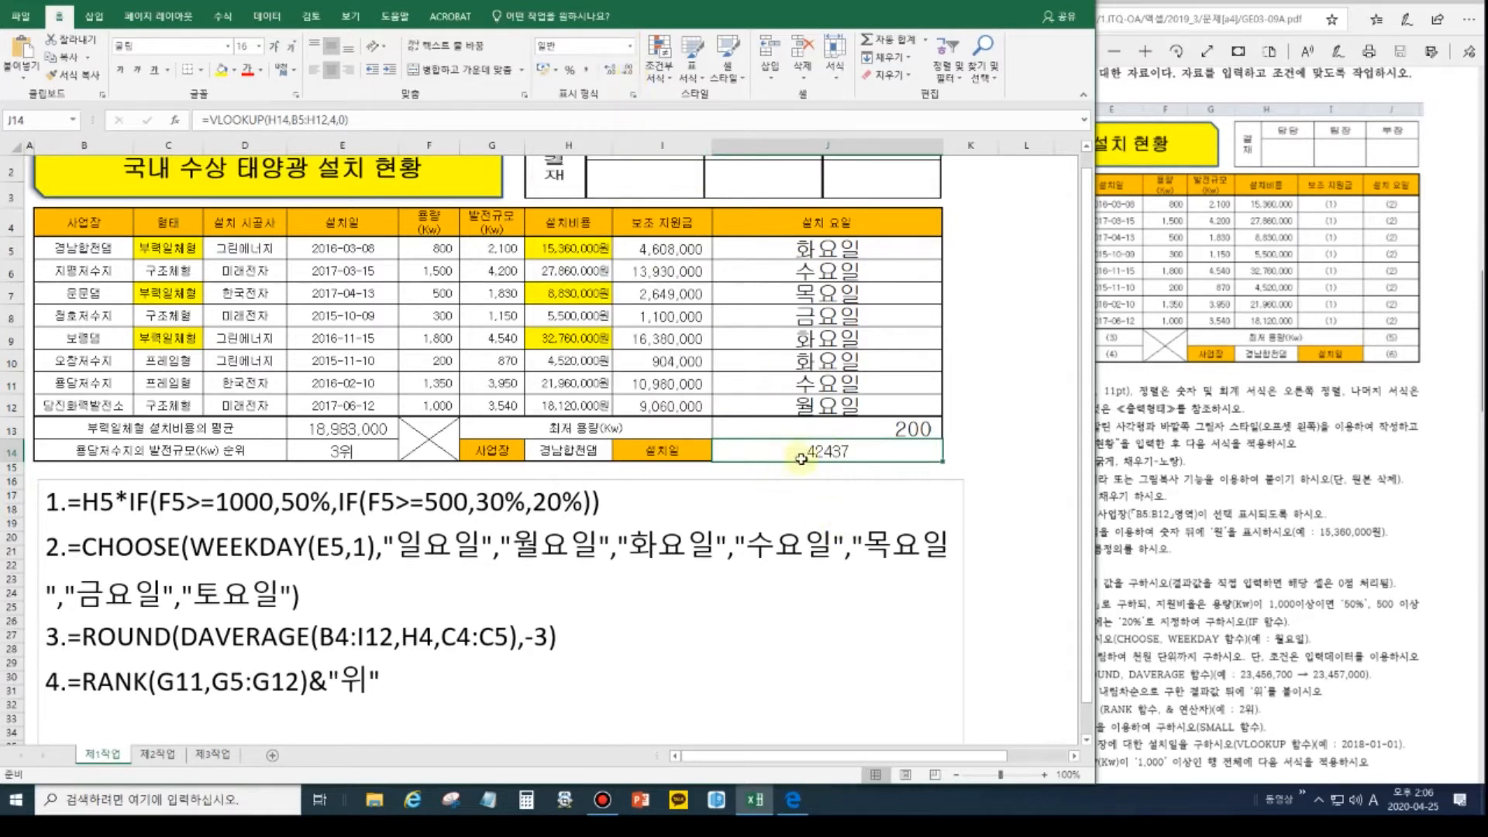
left_click(630, 48)
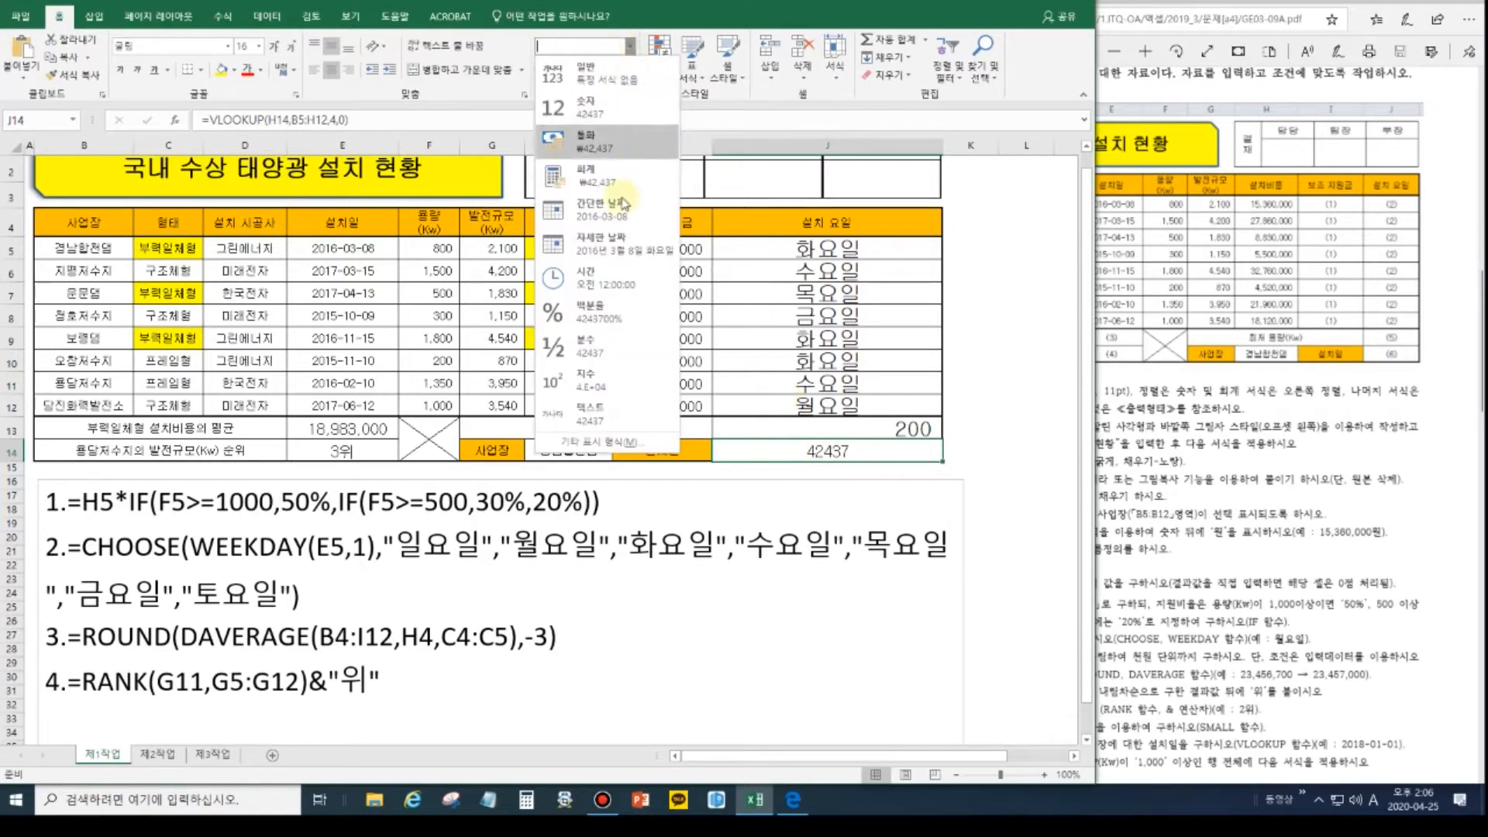
left_click(622, 221)
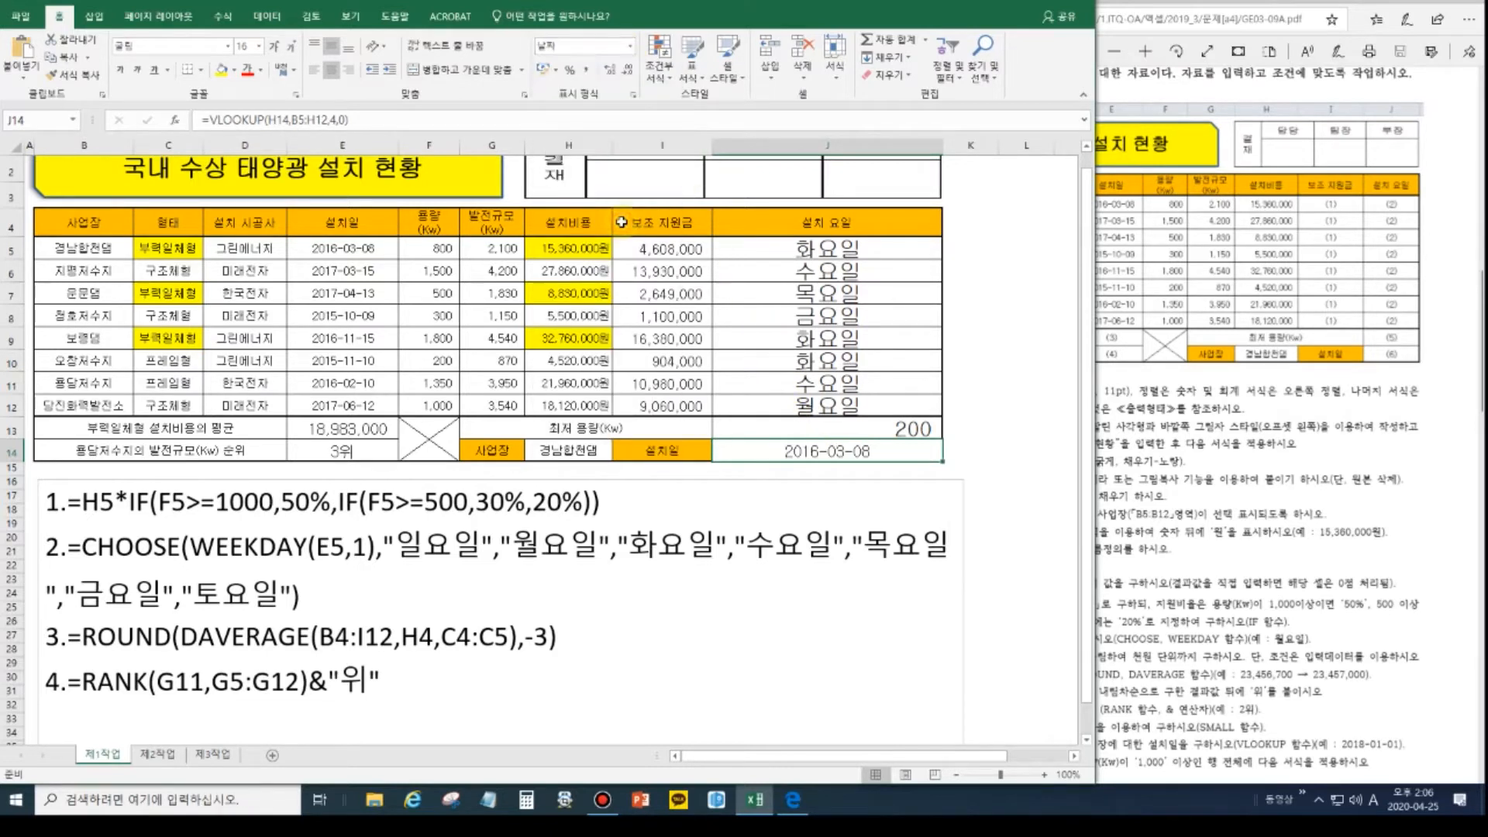
Copy J14's formula =VLOOKUP(H14,B5:H12,4,0) into the notes text box as item 6, beside item 5.
double_click(884, 454)
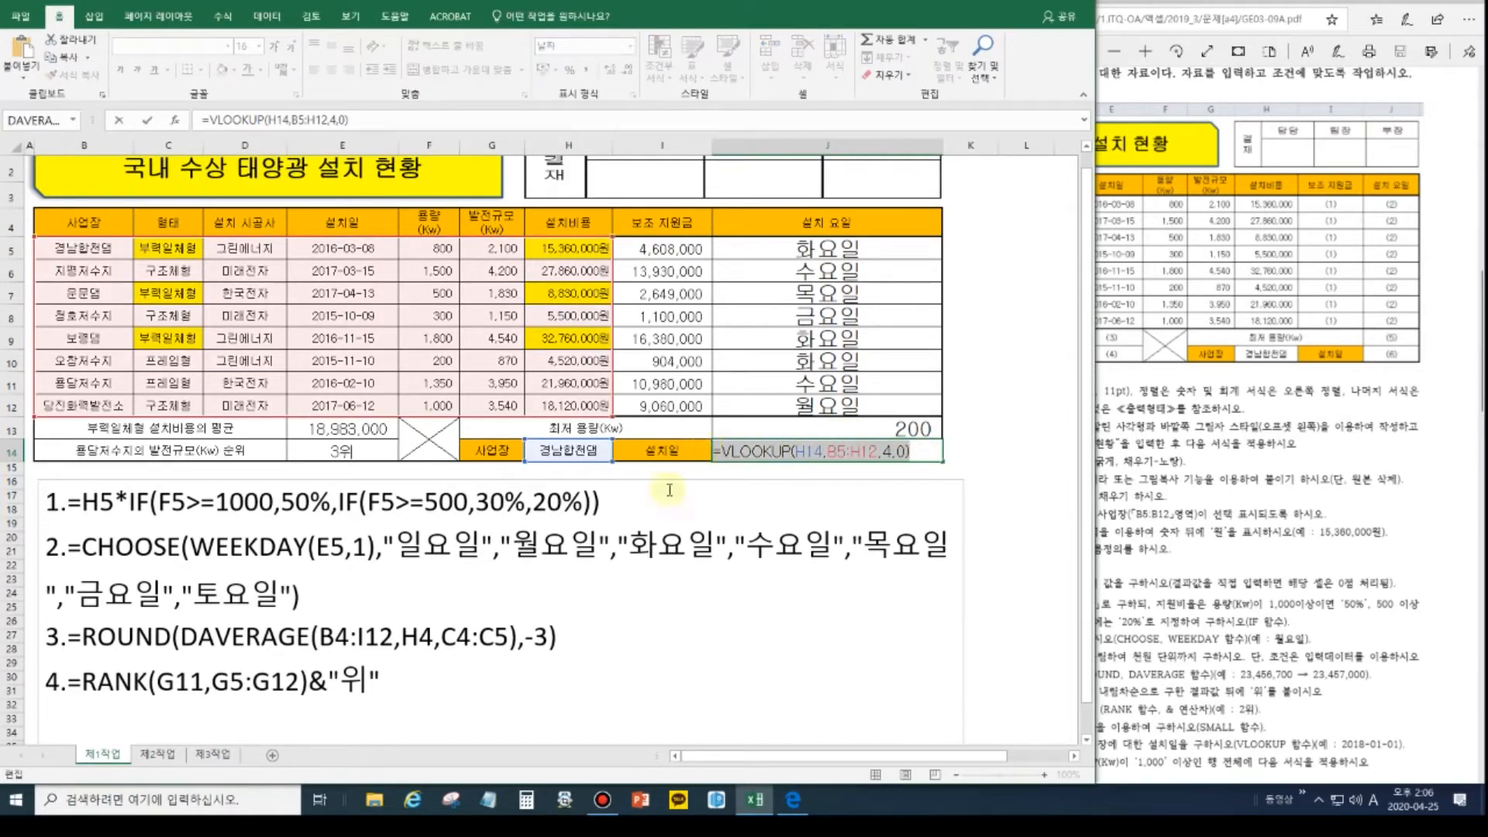
left_click(406, 682)
left_click(300, 735)
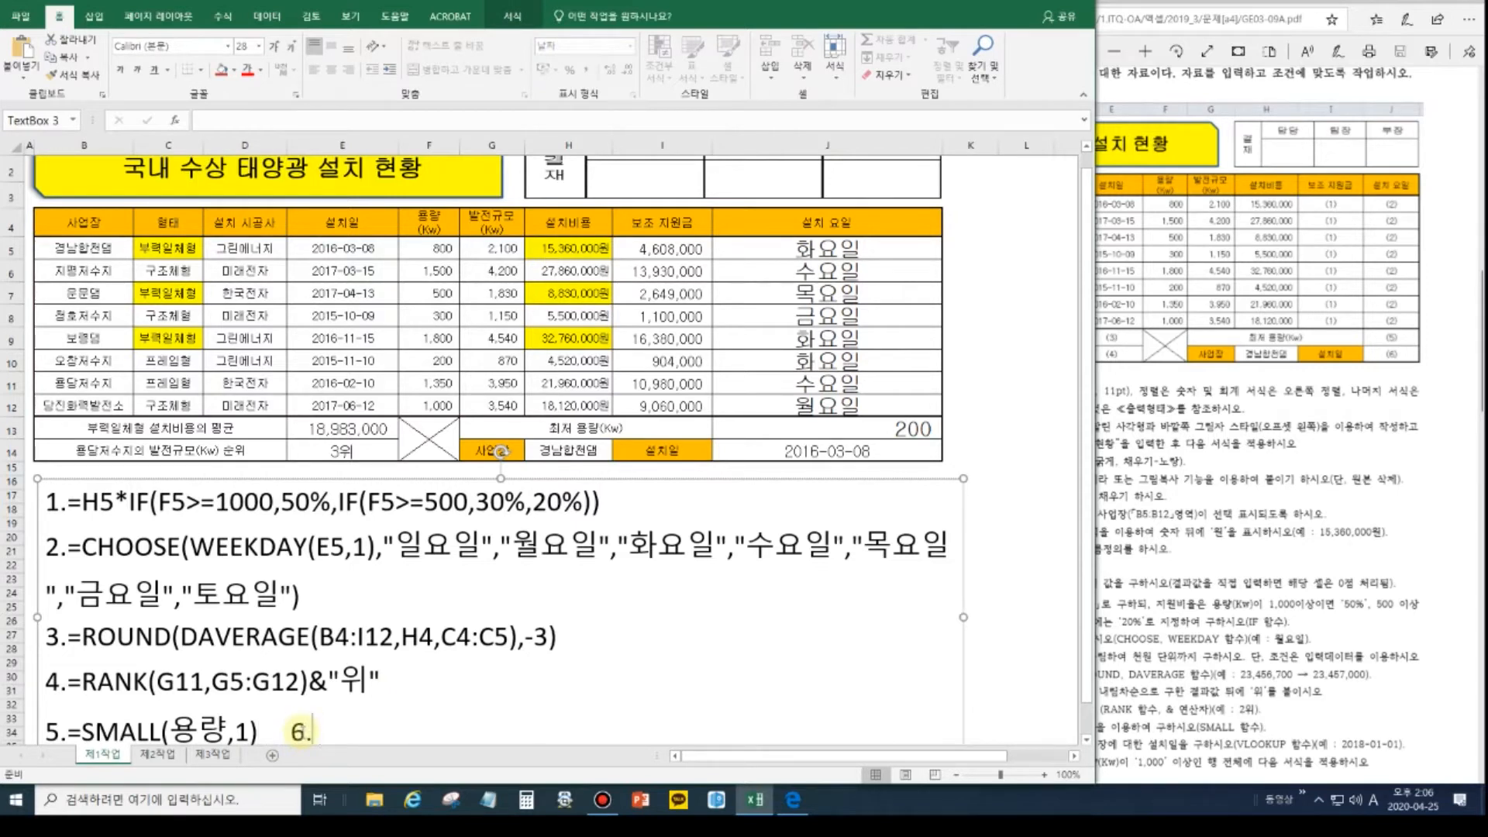
type("6.")
type("=VLOOKUP(H14,B5:H12,4,0)")
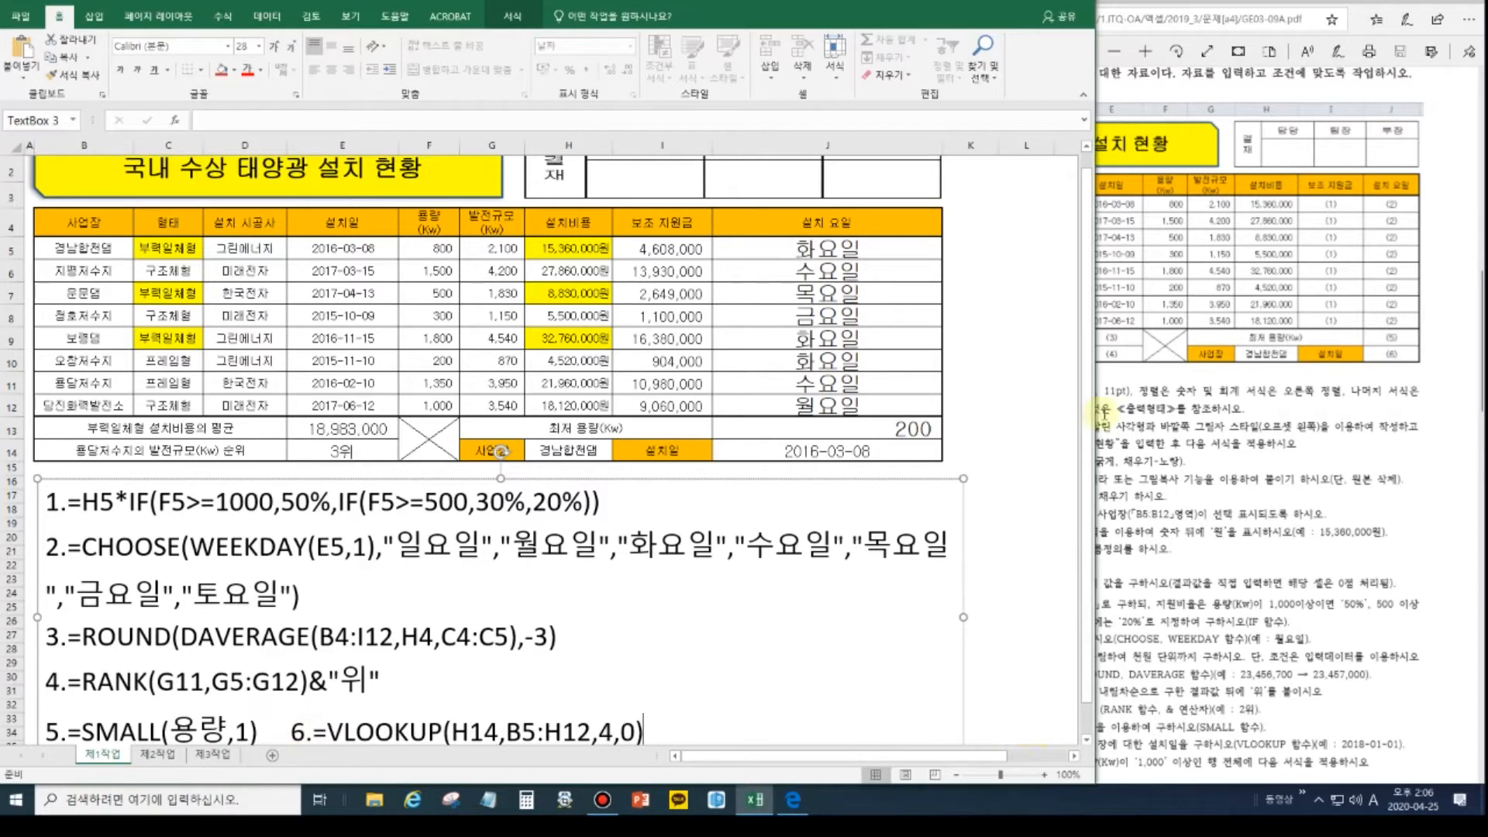
Check condition (7) in the exam document, then remove the fill color from B5:J12.
left_click_drag(1093, 425, 903, 424)
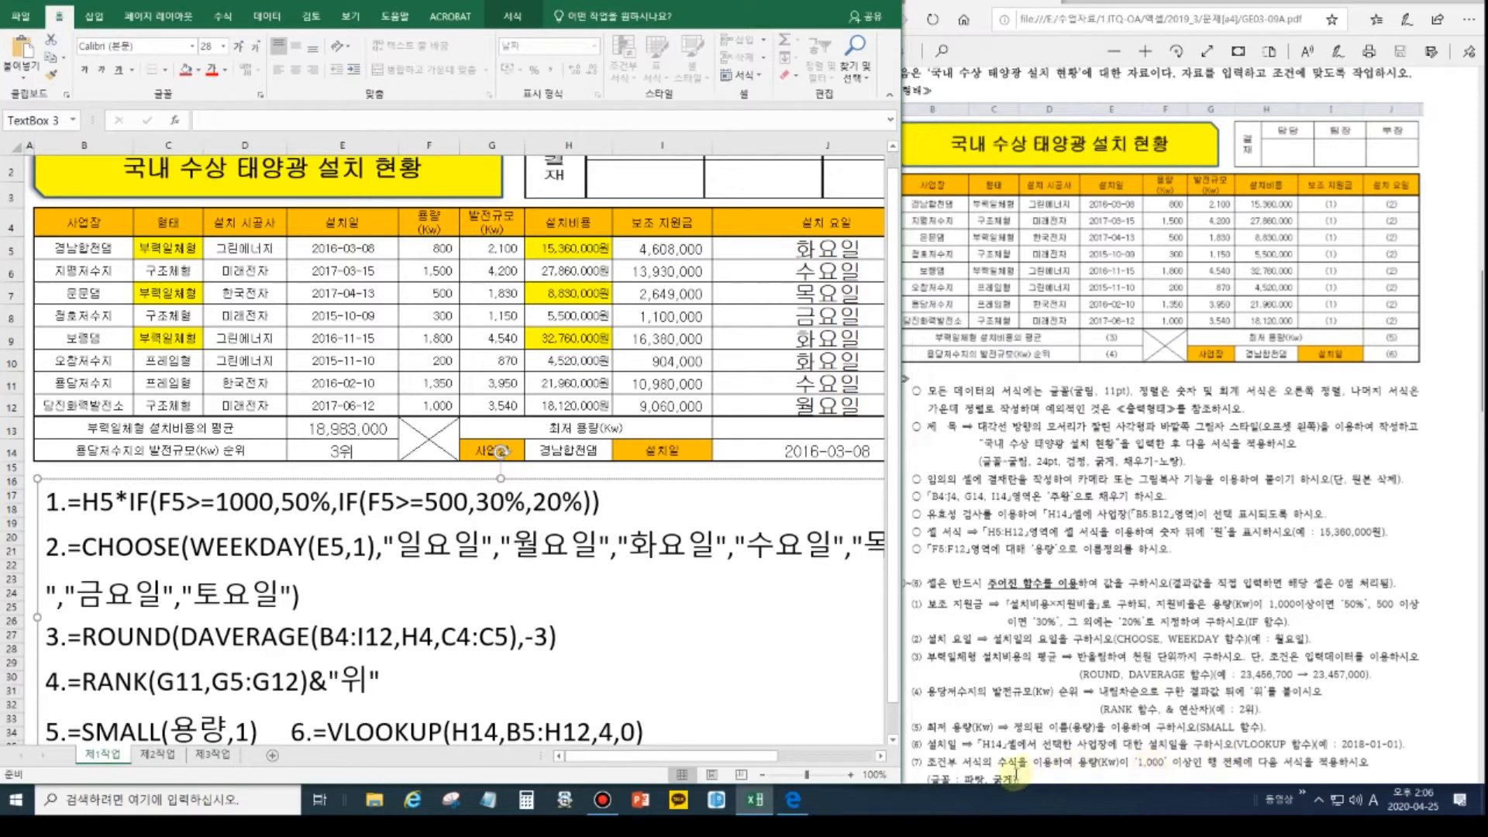
scroll(1056, 771, "down", 2)
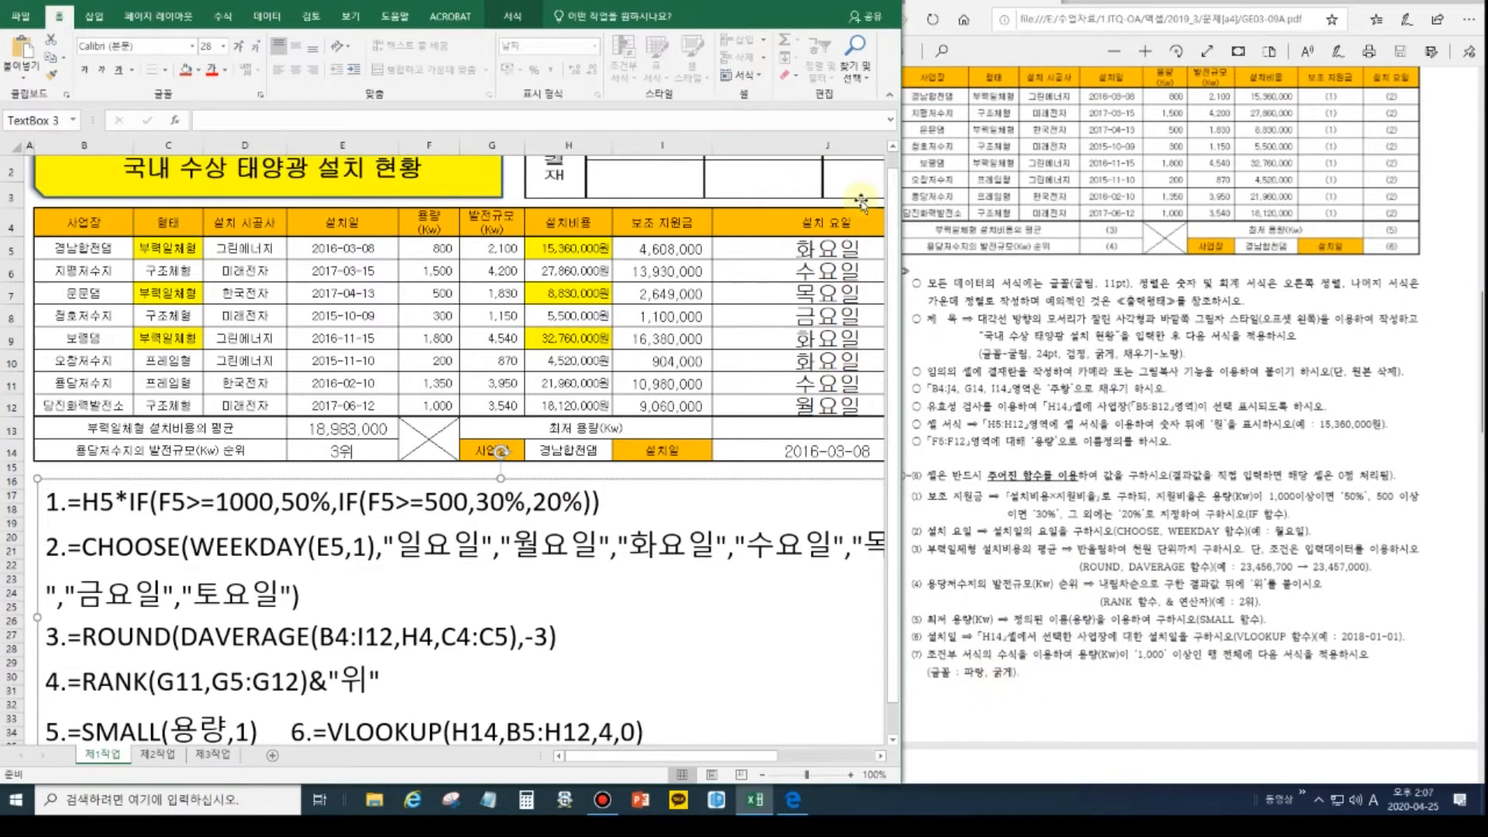
left_click_drag(903, 489, 1090, 489)
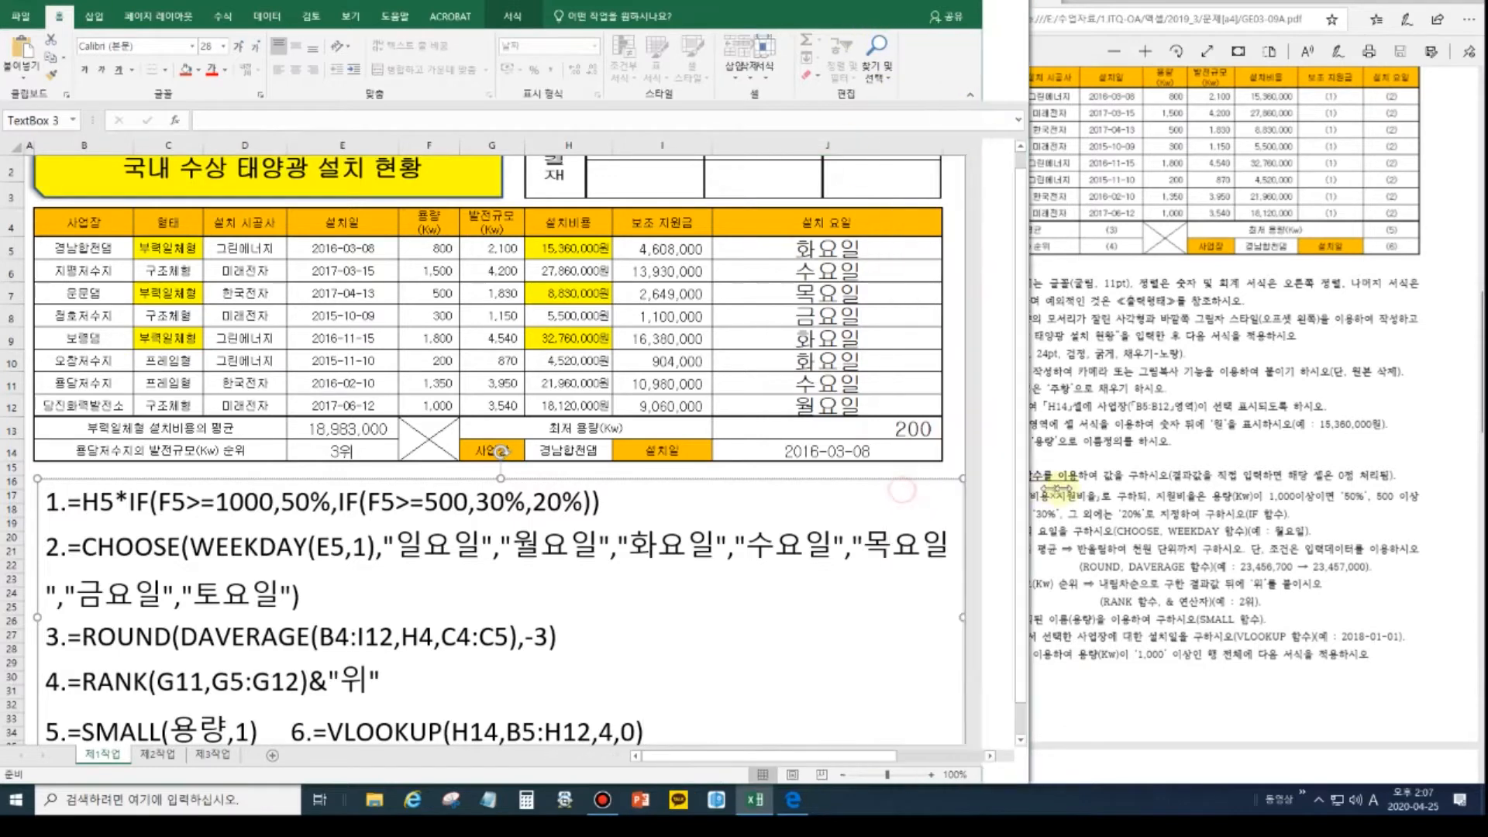
left_click_drag(85, 248, 783, 405)
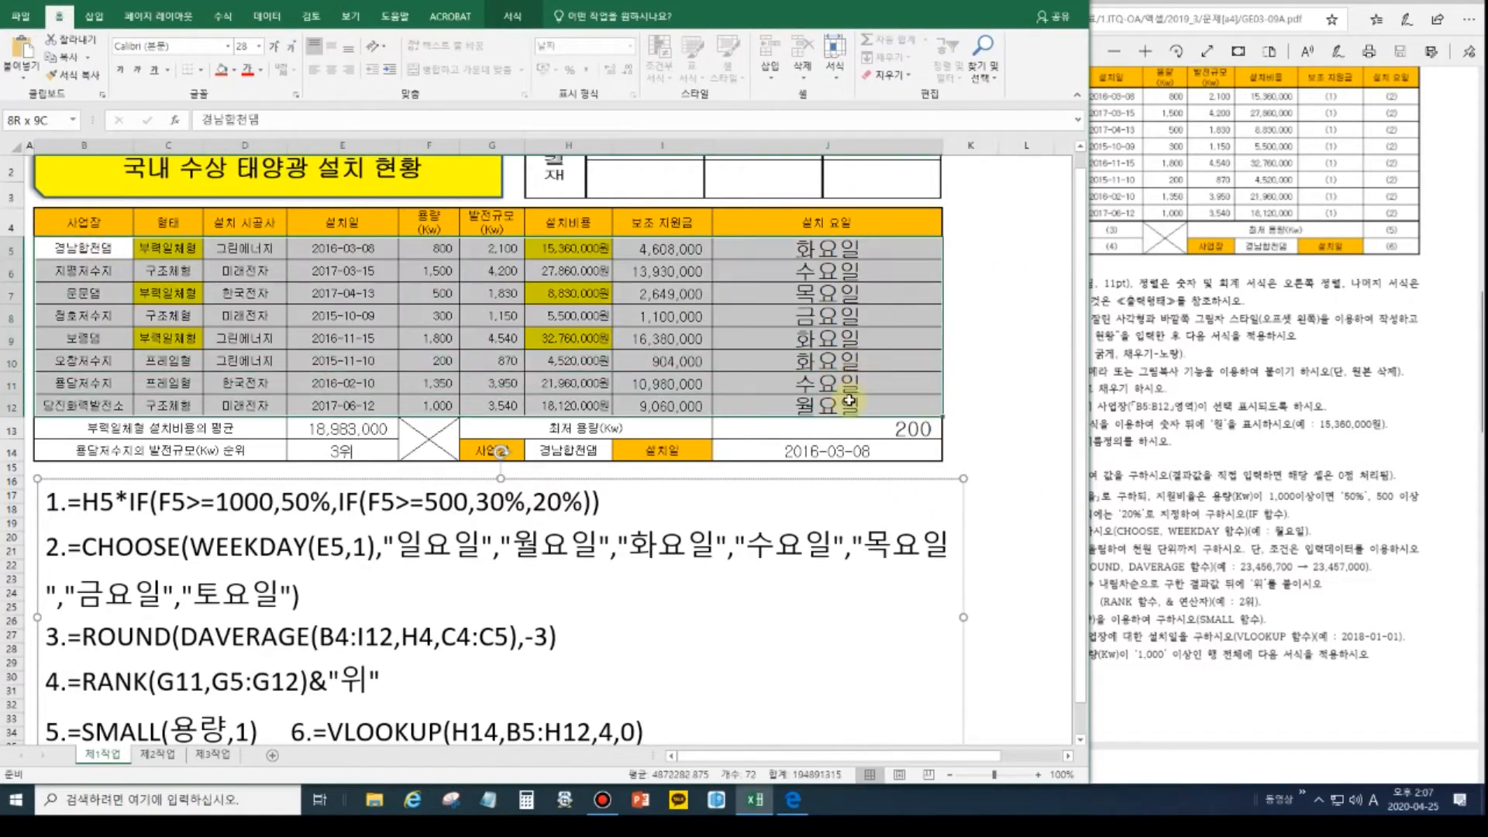
left_click(231, 71)
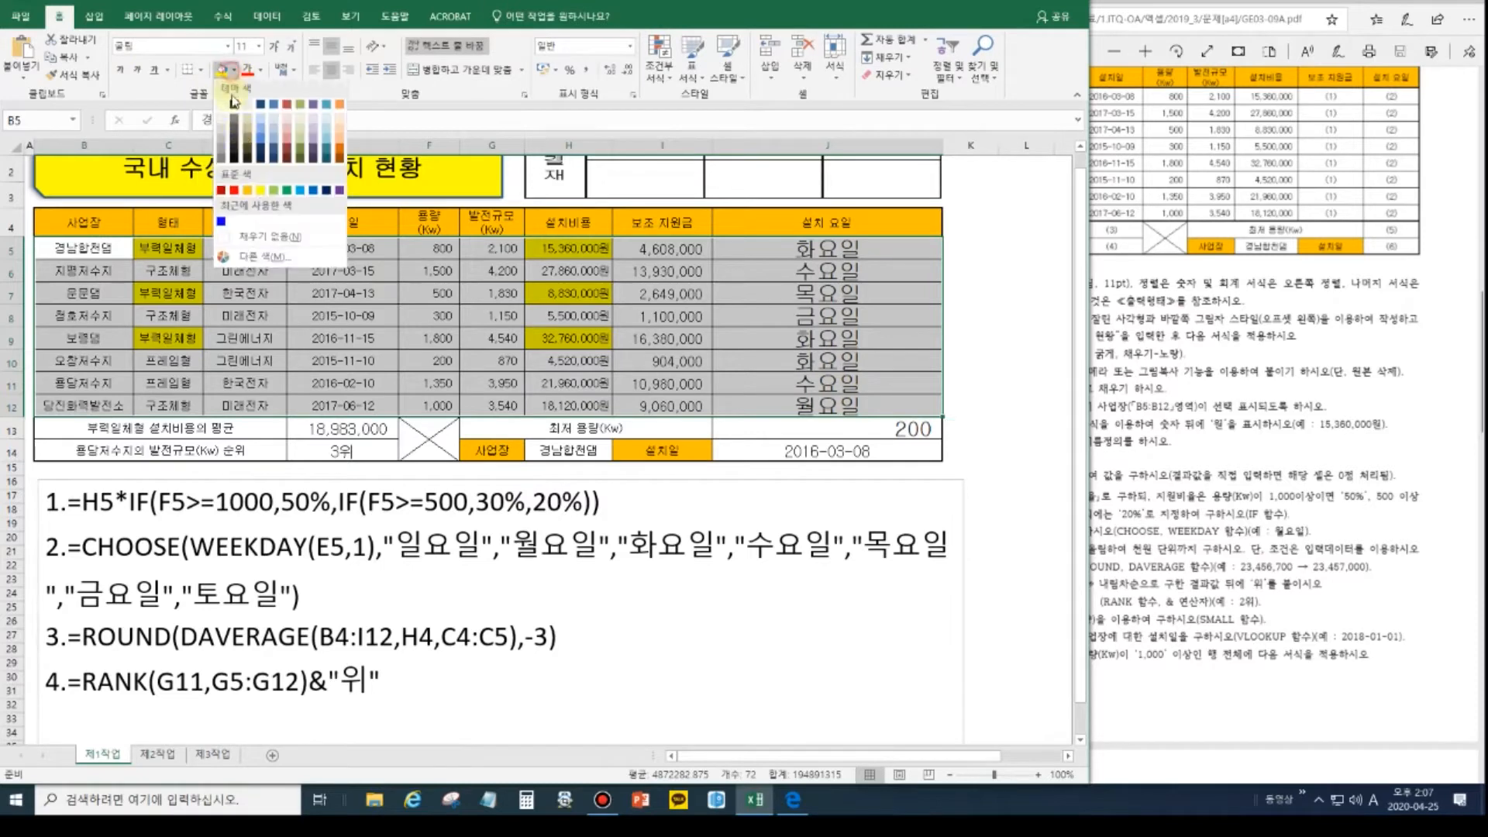
left_click(263, 240)
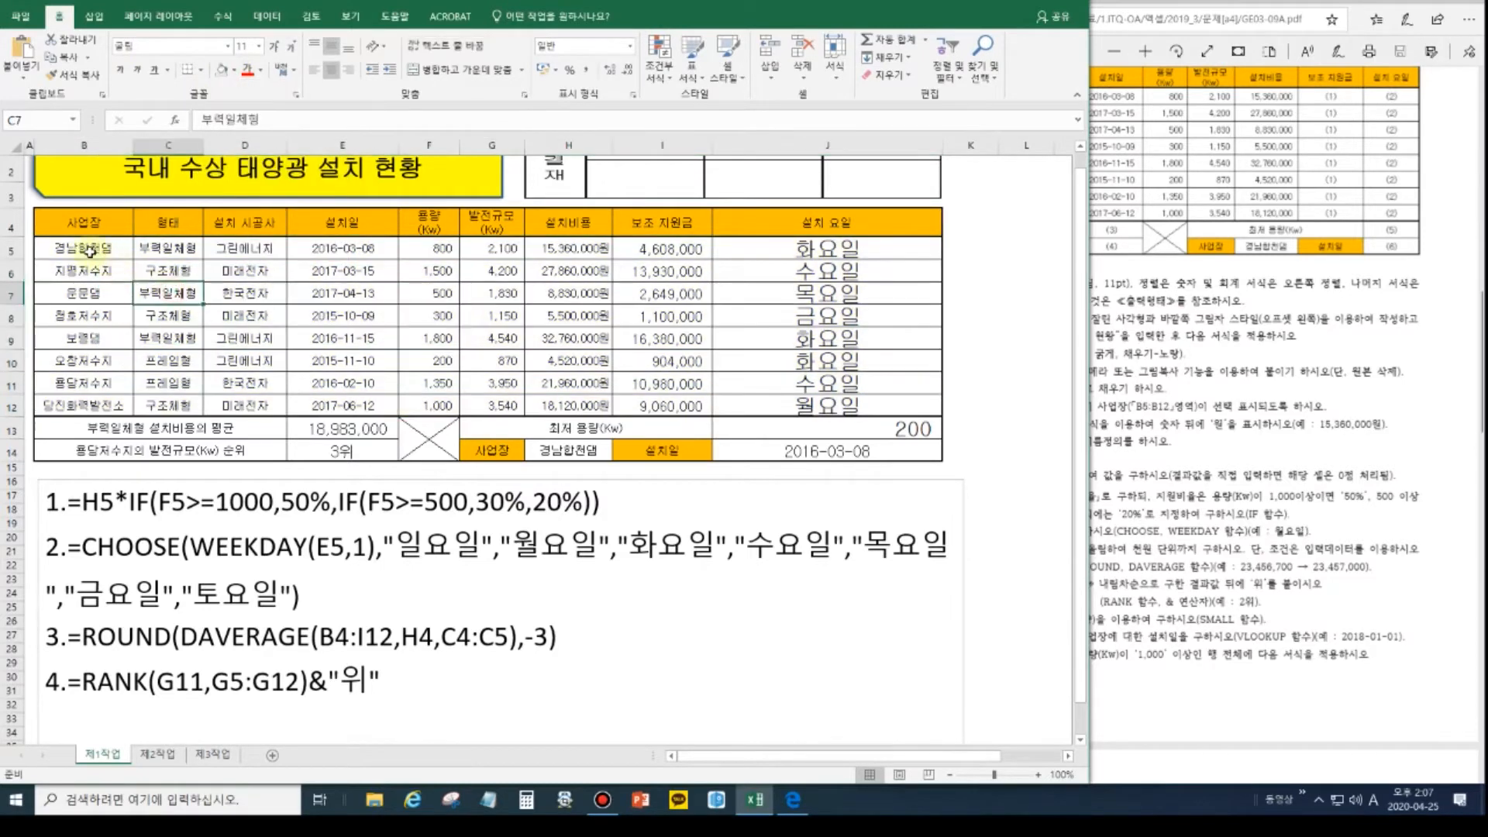
Create a new formula-based conditional formatting rule for B5:J12 with the condition =$F5>=1000.
left_click_drag(85, 248, 806, 405)
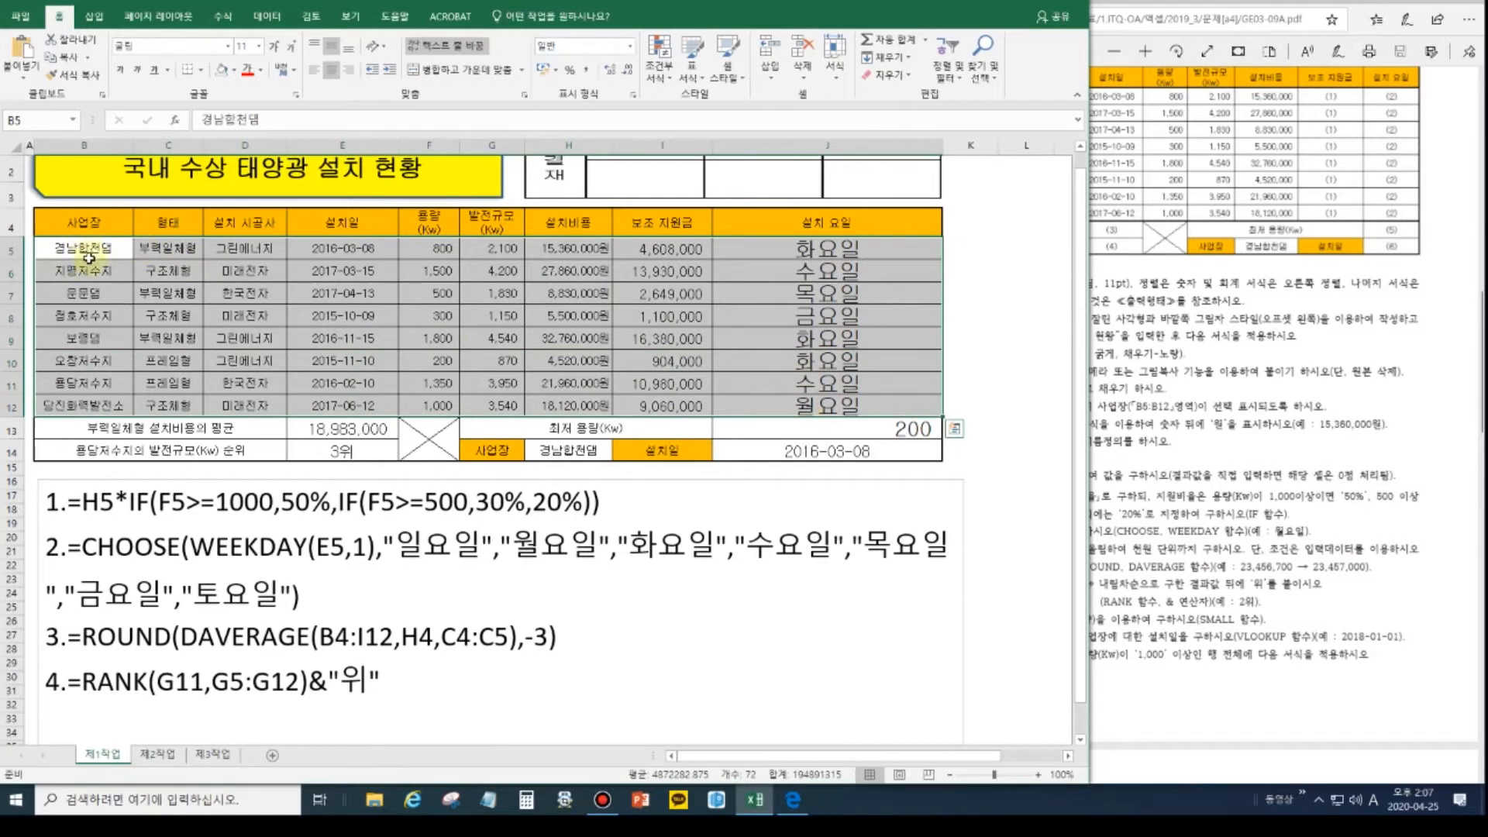
left_click(658, 82)
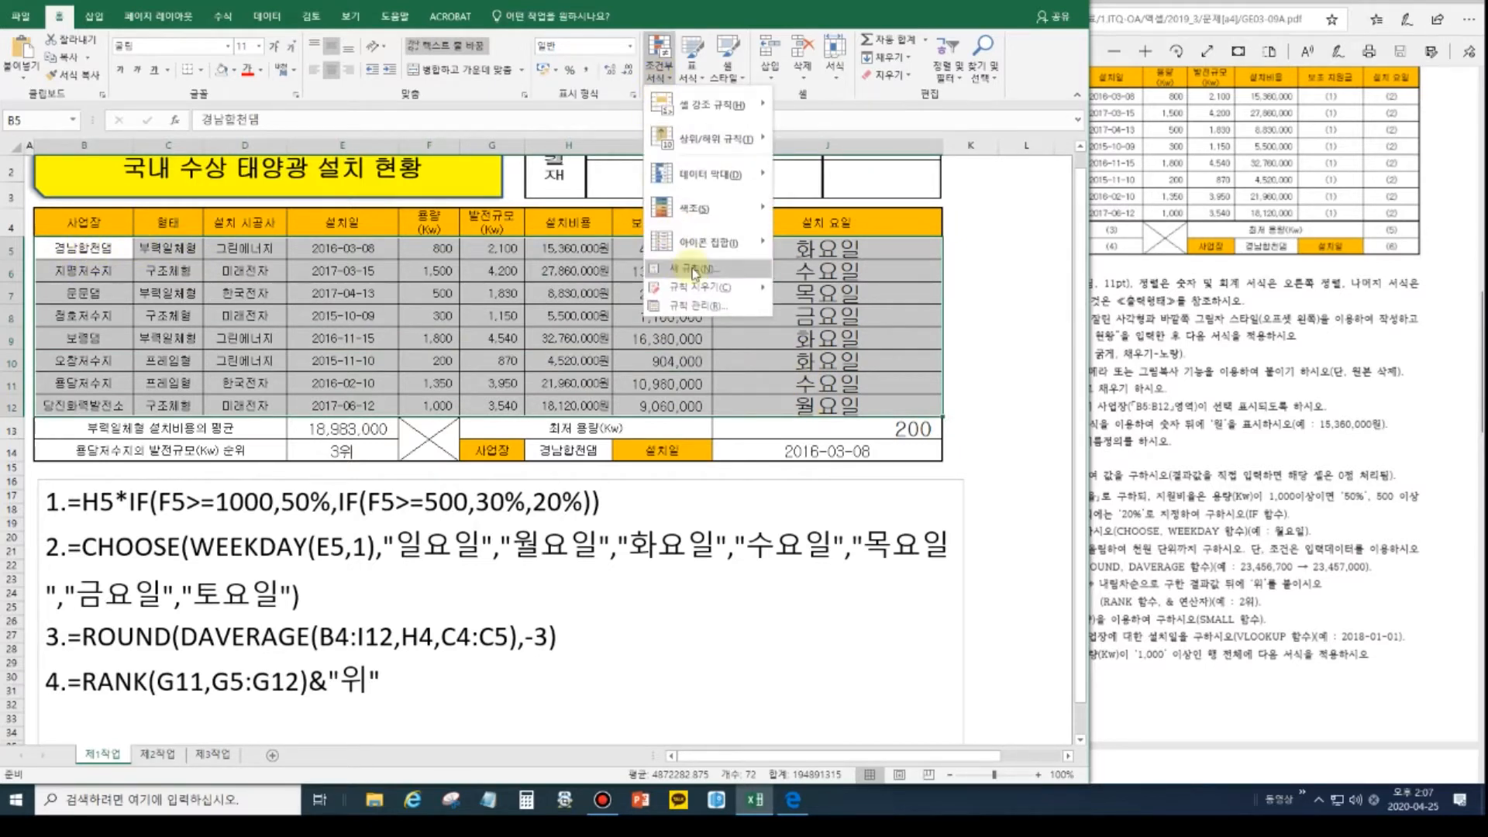
mouse_move(703, 292)
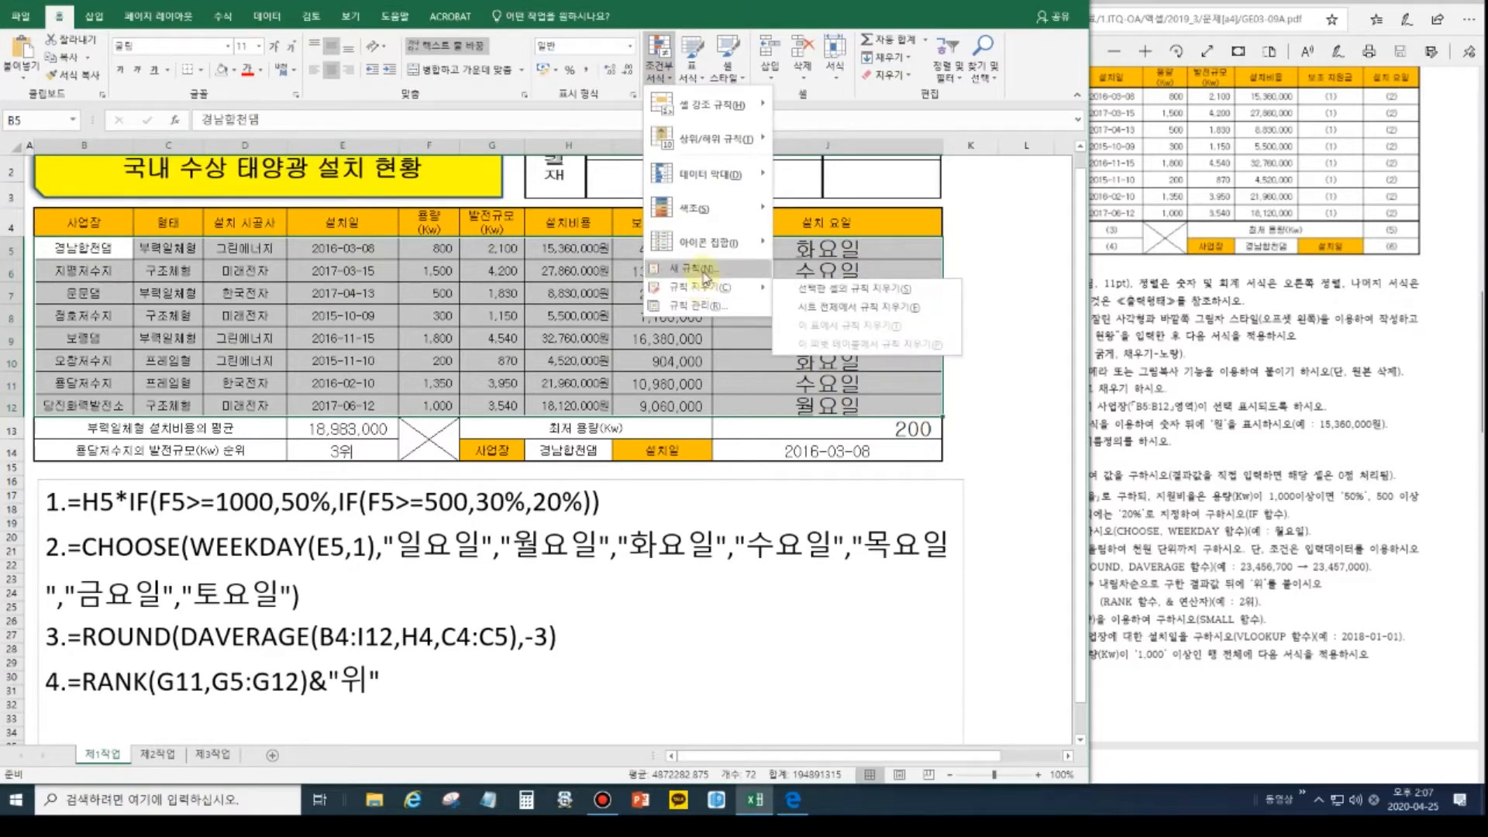
left_click(687, 268)
left_click(267, 338)
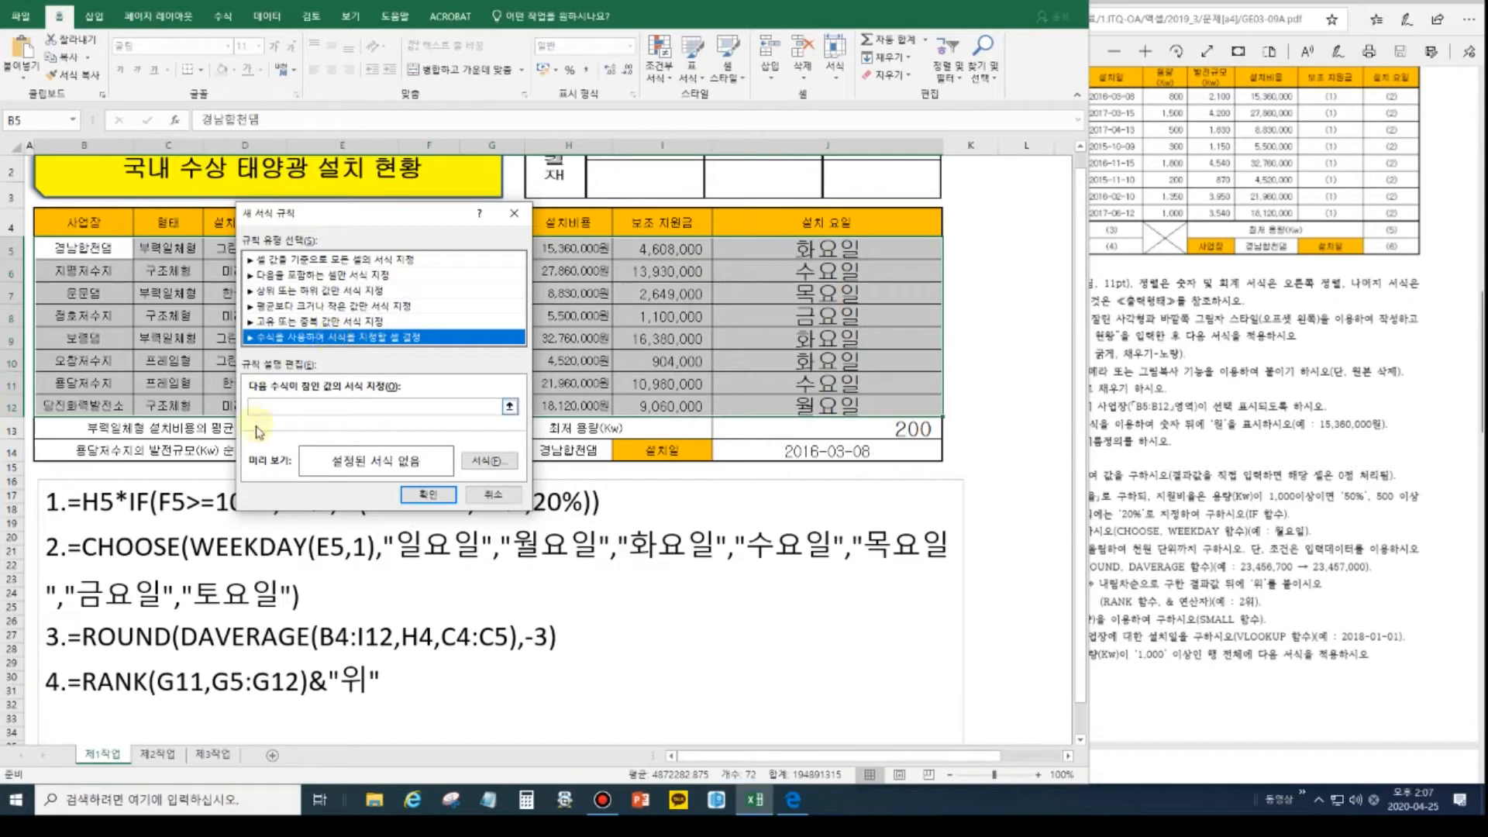
left_click(268, 407)
left_click_drag(329, 219, 698, 180)
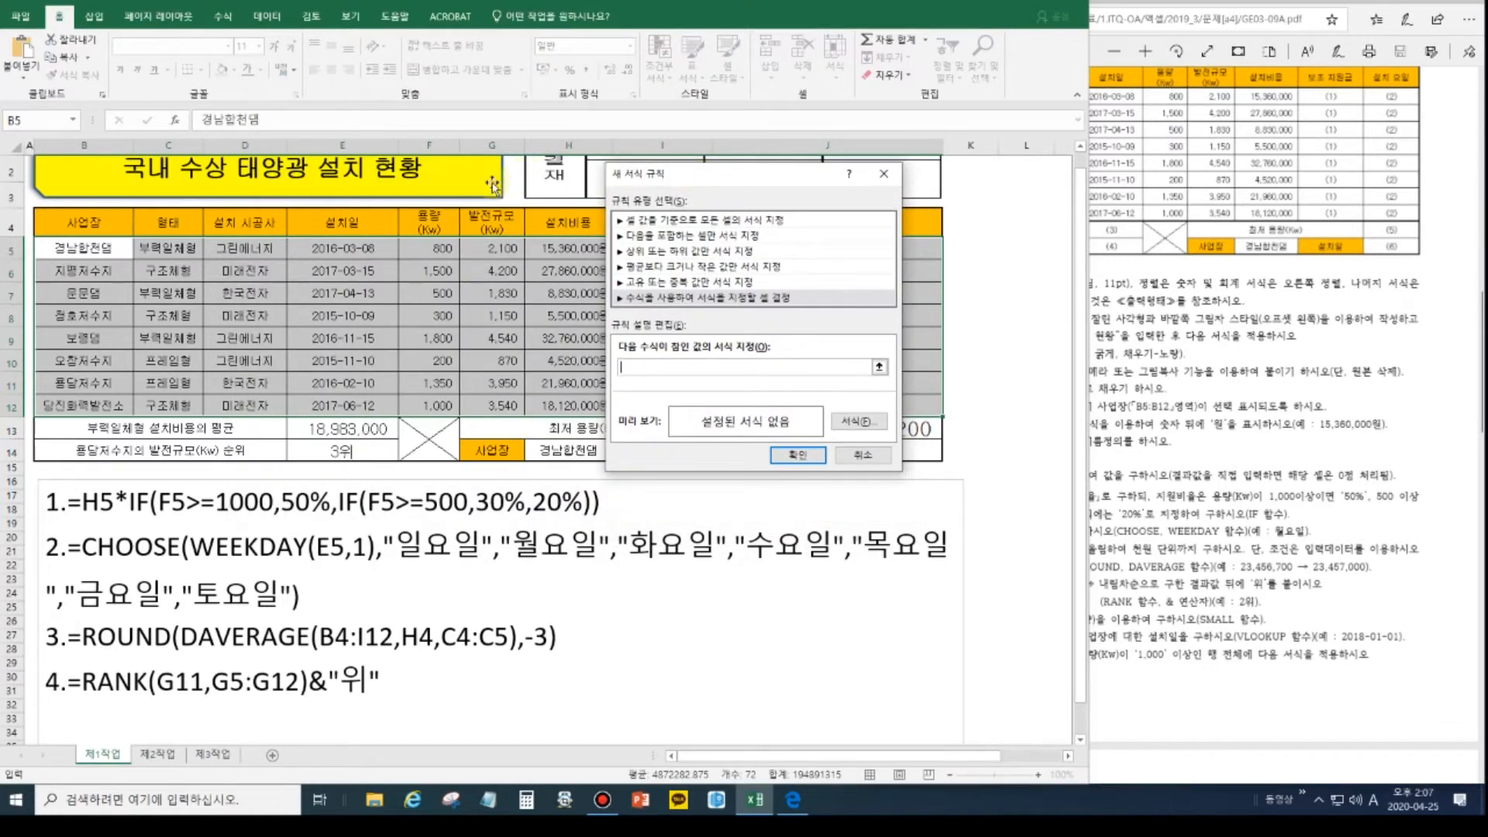
left_click(445, 251)
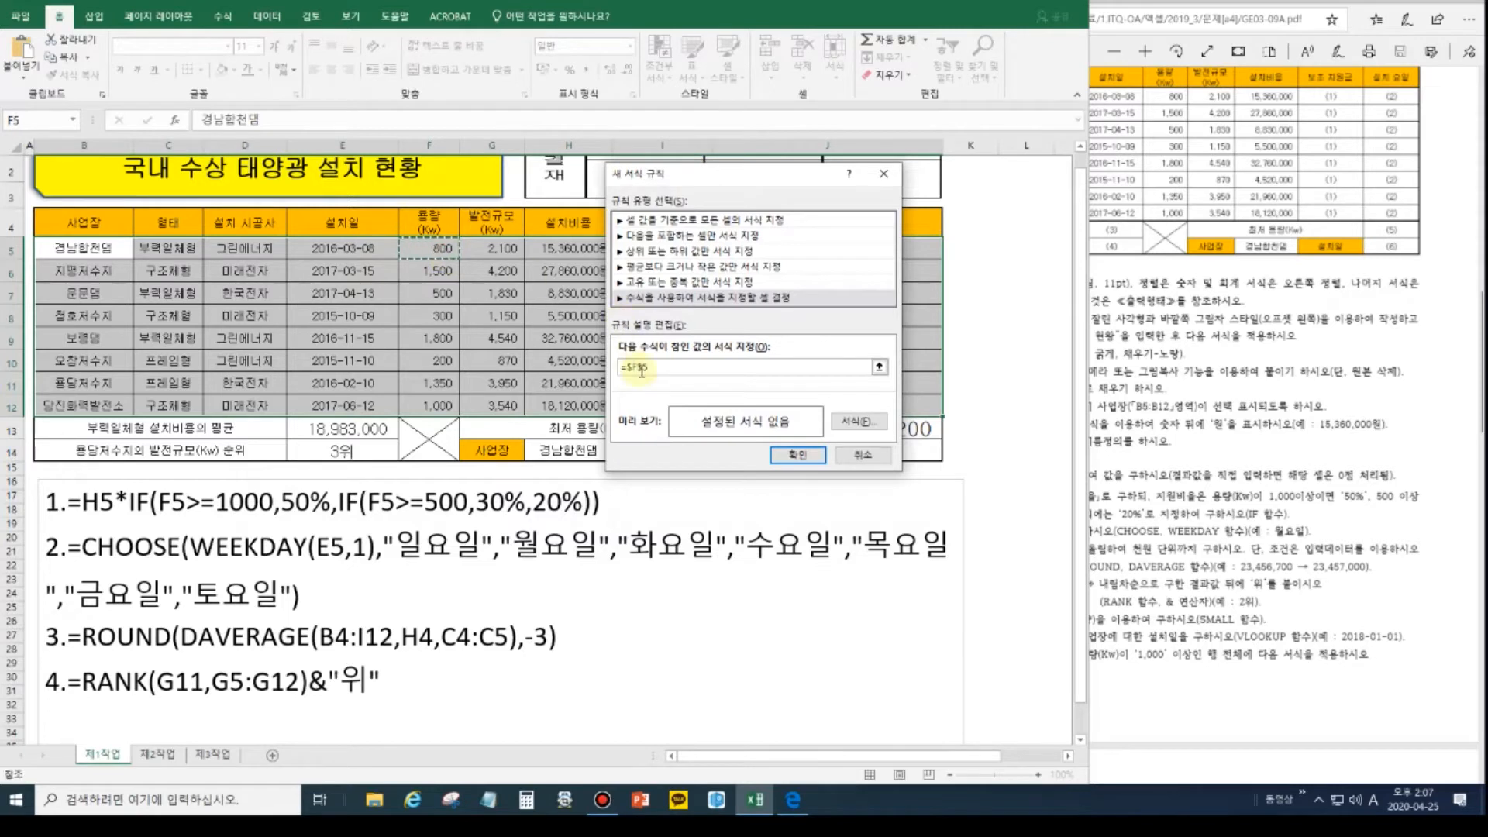
key("F4")
key("F4")
type(">=1000")
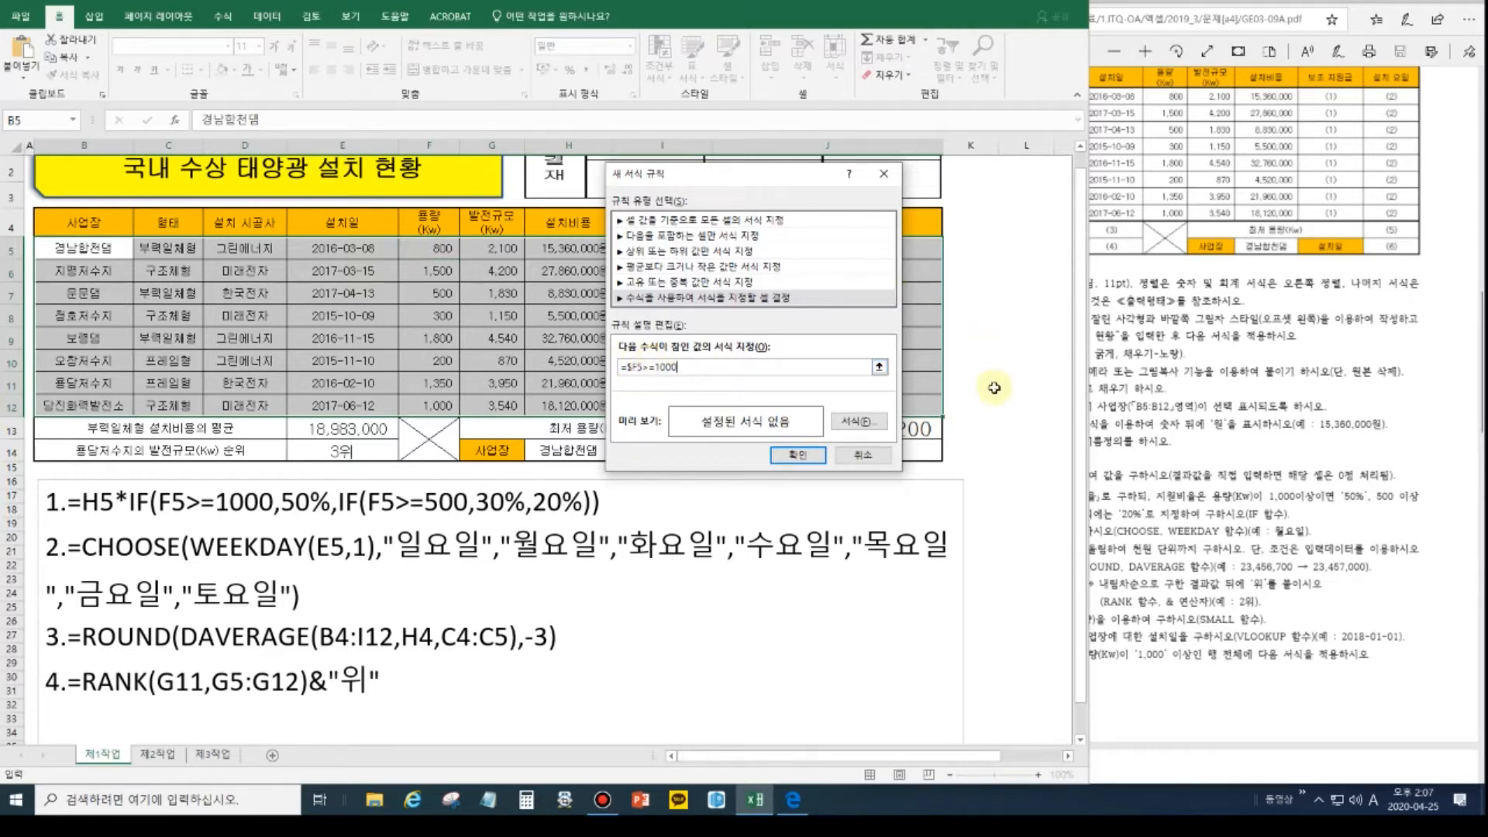
Set the rule's font format to standard blue and bold (굵게), and apply the rule.
left_click(856, 420)
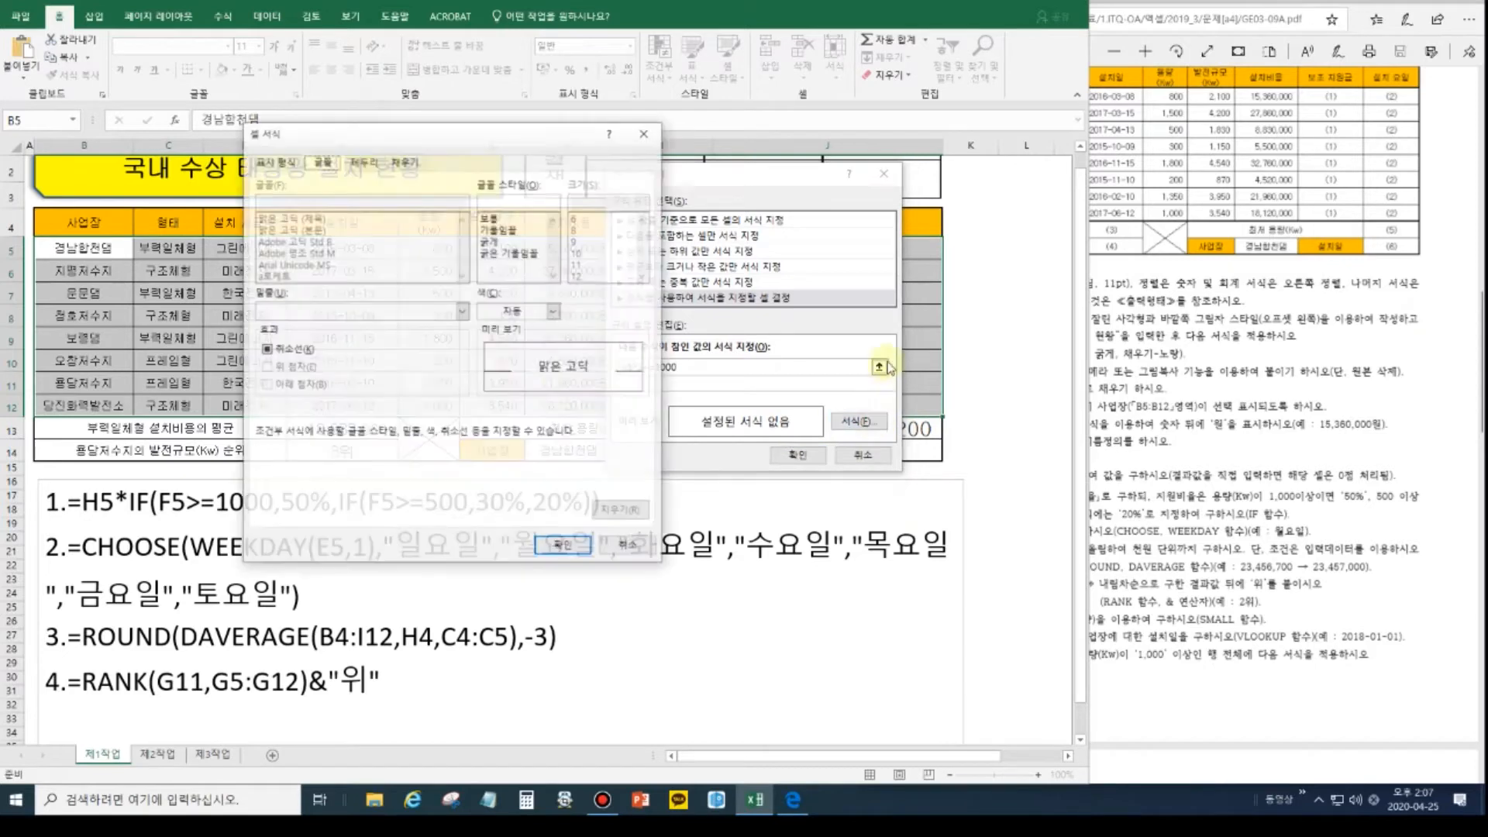
left_click(507, 313)
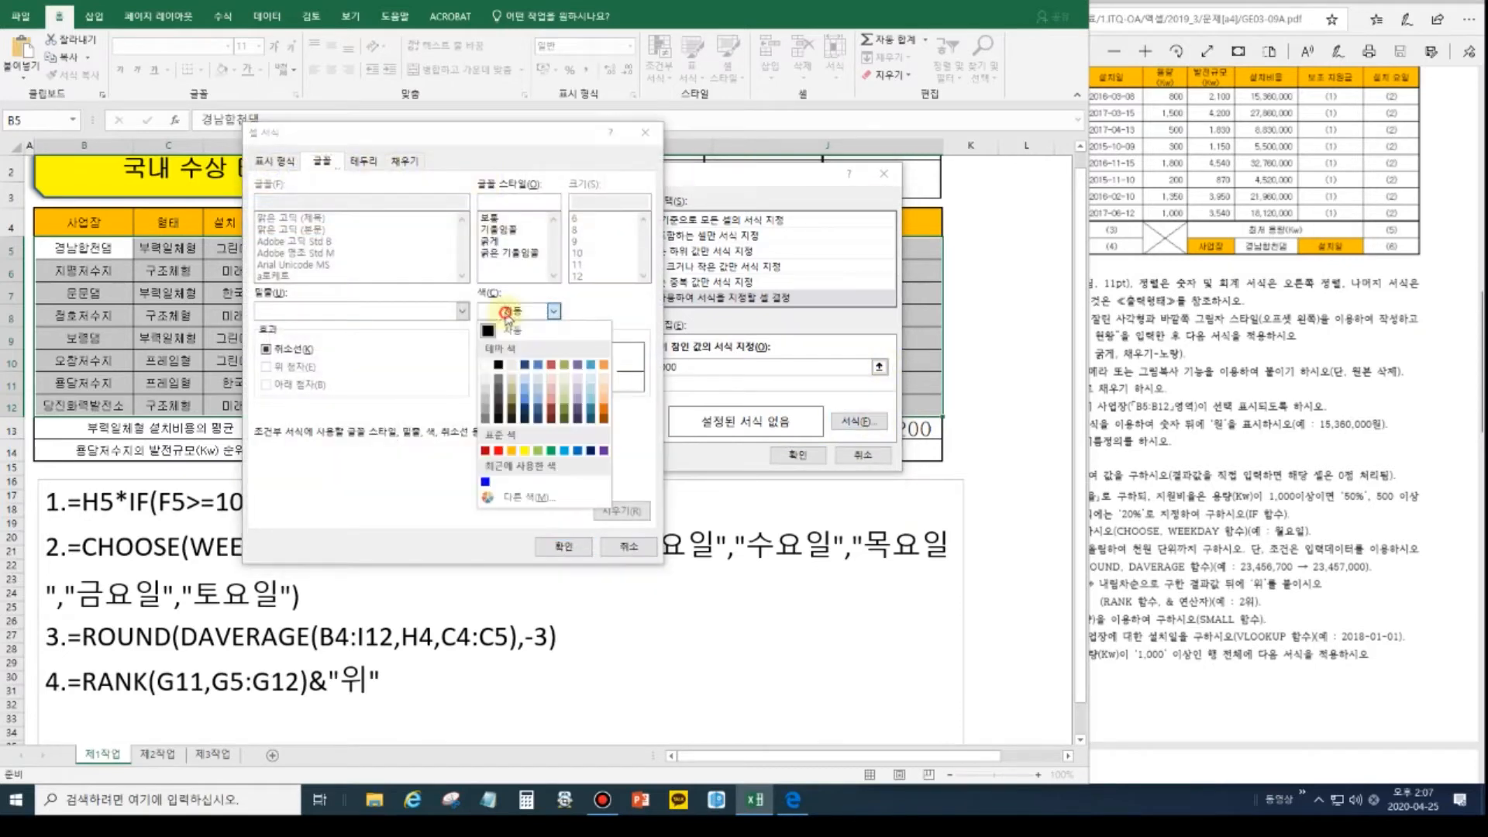
left_click(577, 451)
left_click(496, 242)
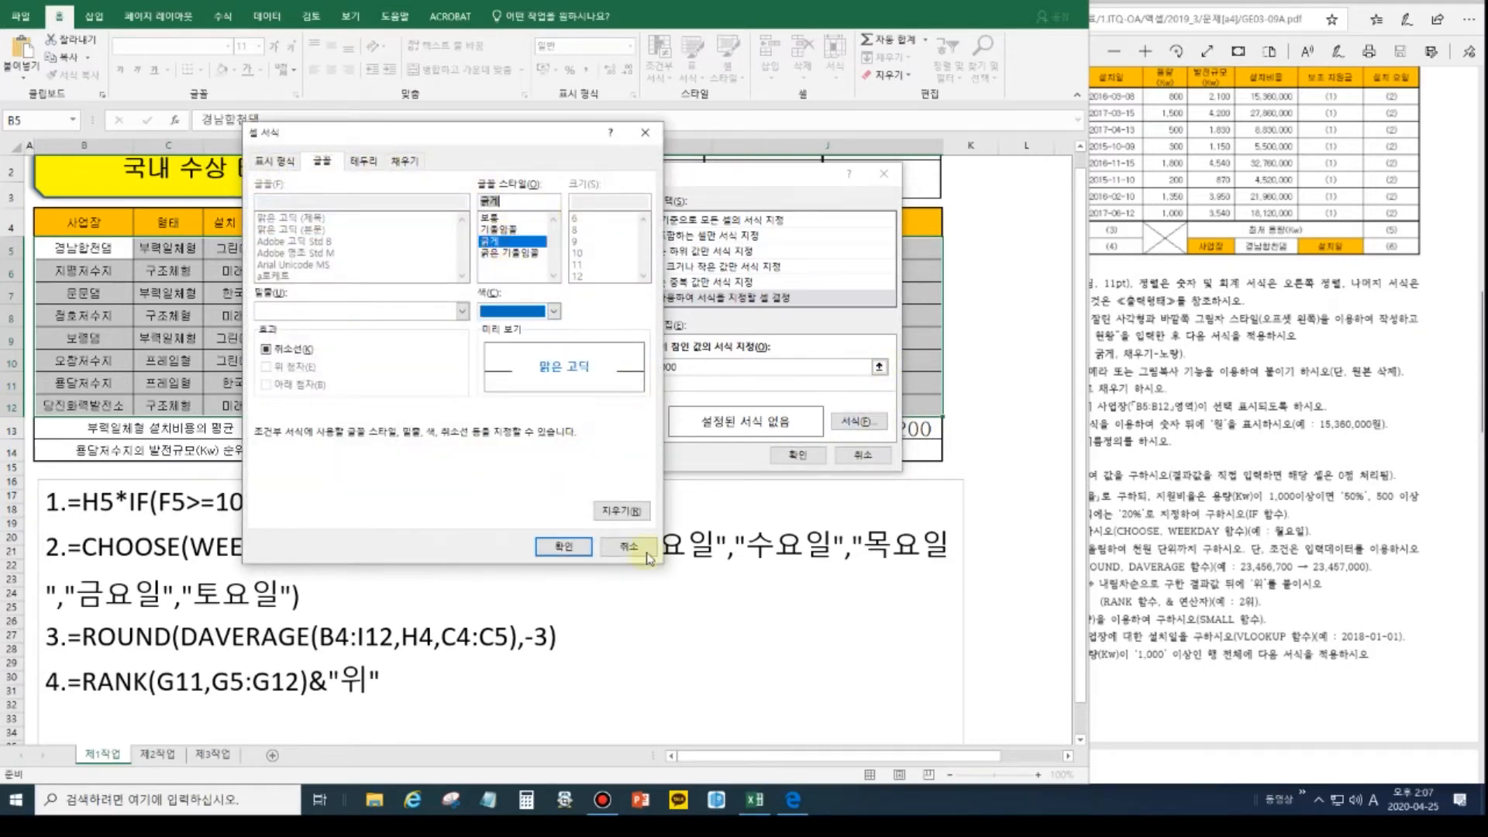
left_click(563, 547)
left_click(797, 456)
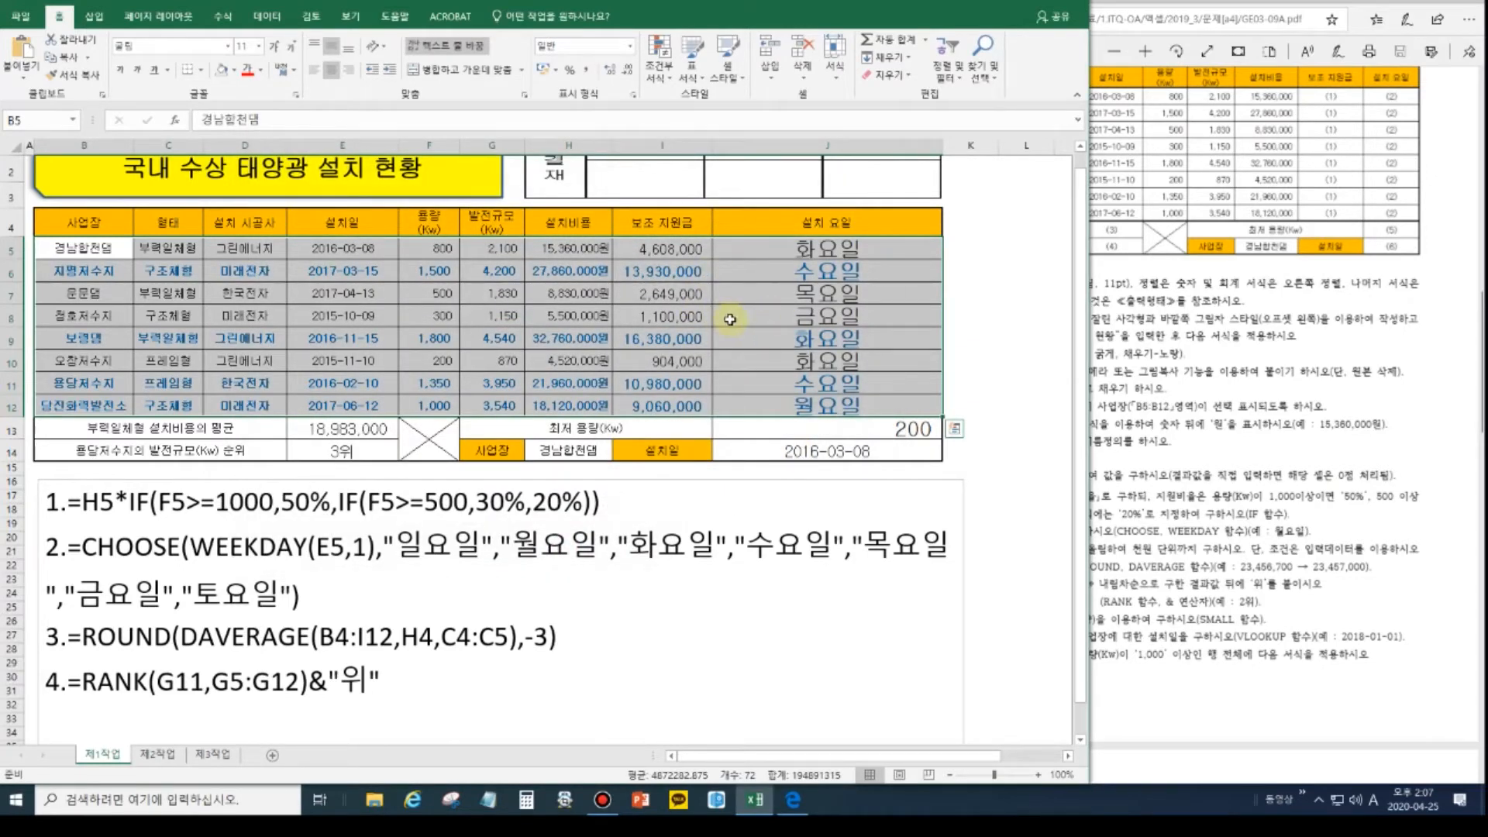
Add the conditional formatting formula =$F5>=1000 to the notes text box as item 7, beside item 4.
left_click(504, 685)
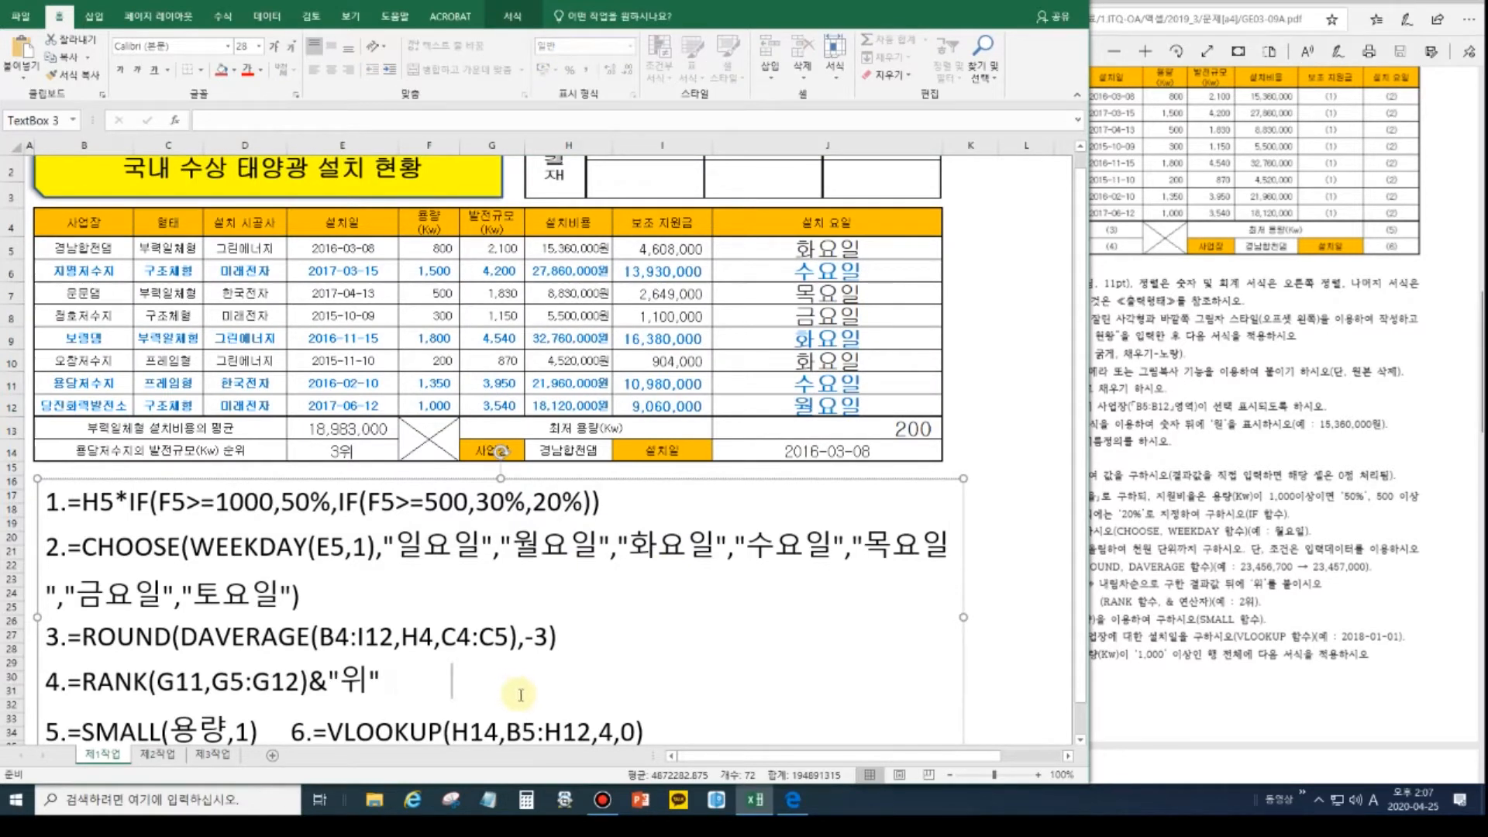
type("7.=$F")
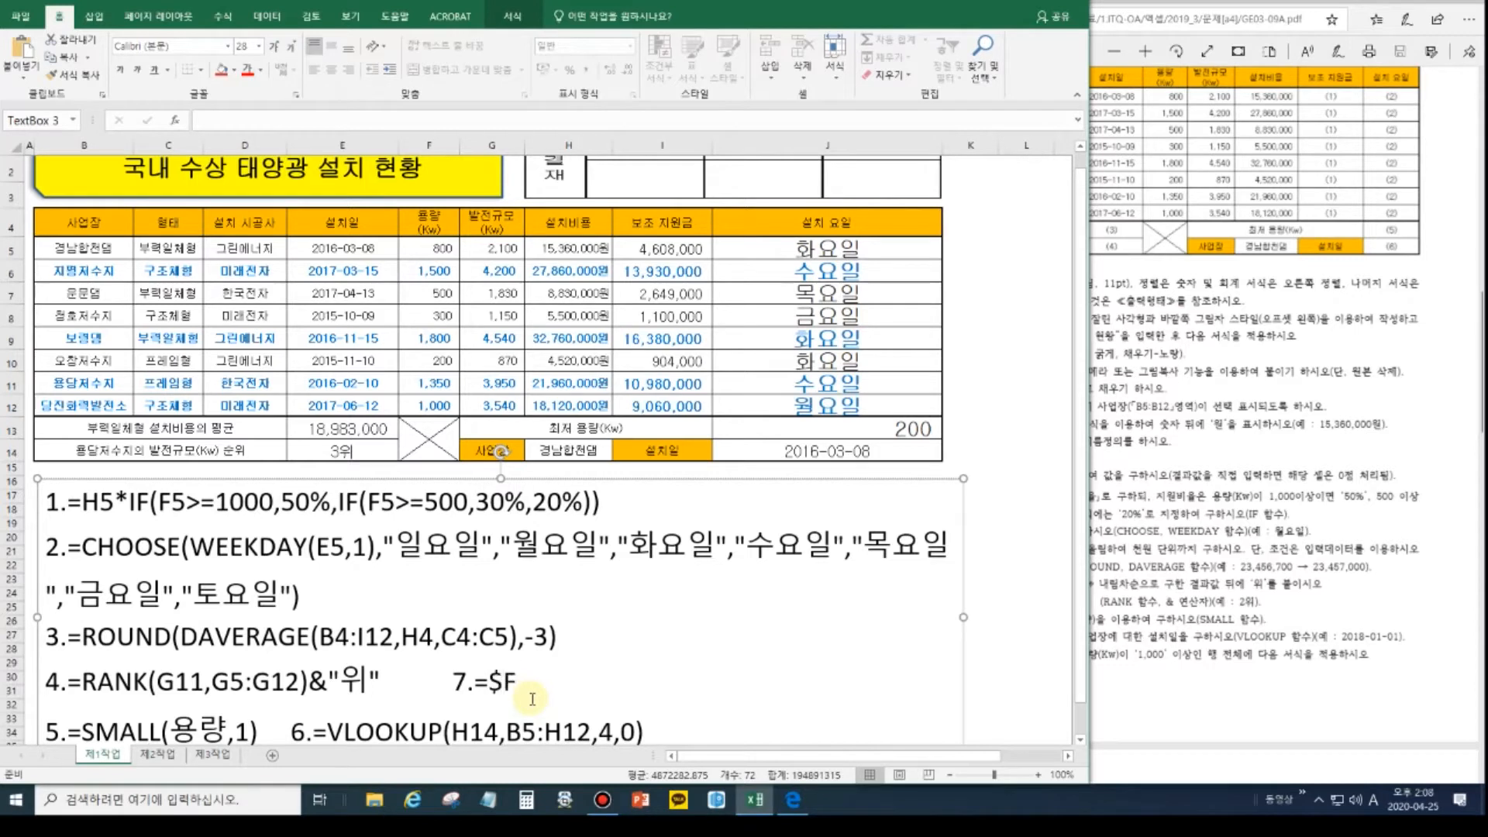
type("4")
type("5")
type(">=1000")
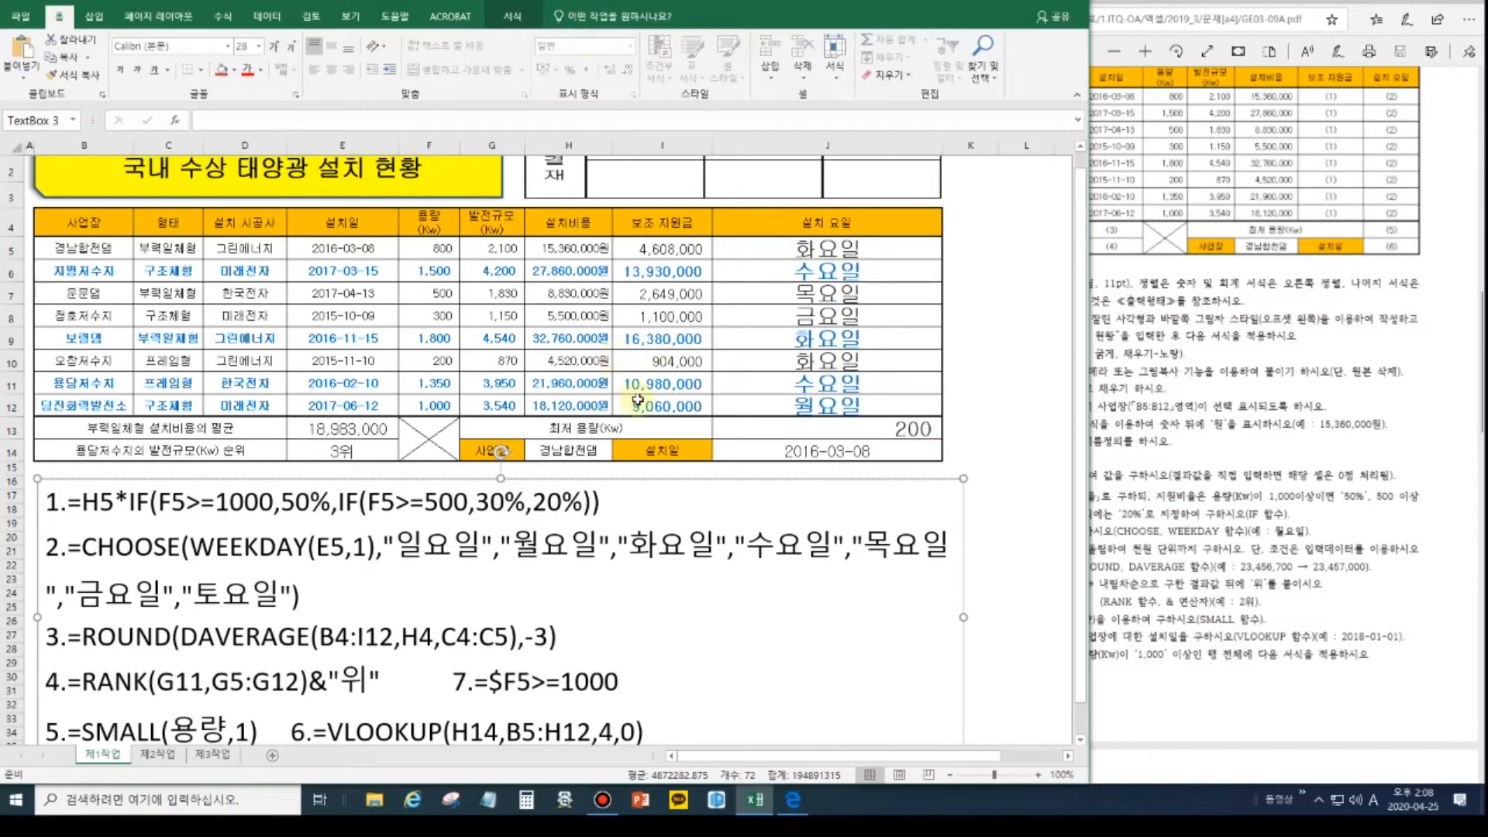
Bring up the 제2작업 instructions in the exam PDF and copy B4:H12 from the 제1작업 sheet.
scroll(637, 400, "up", 1)
left_click(1245, 547)
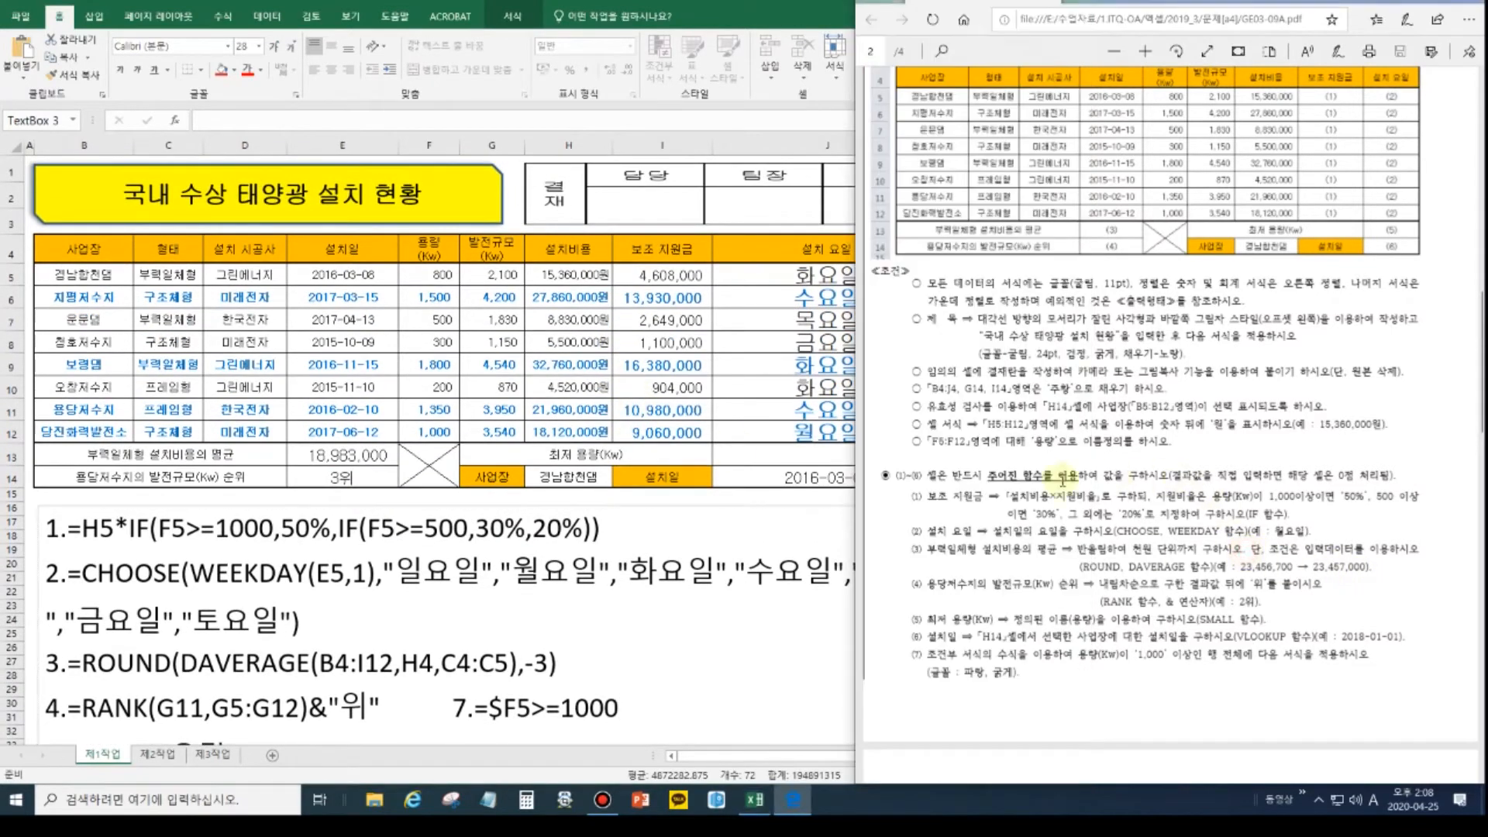
scroll(1062, 481, "down", 7)
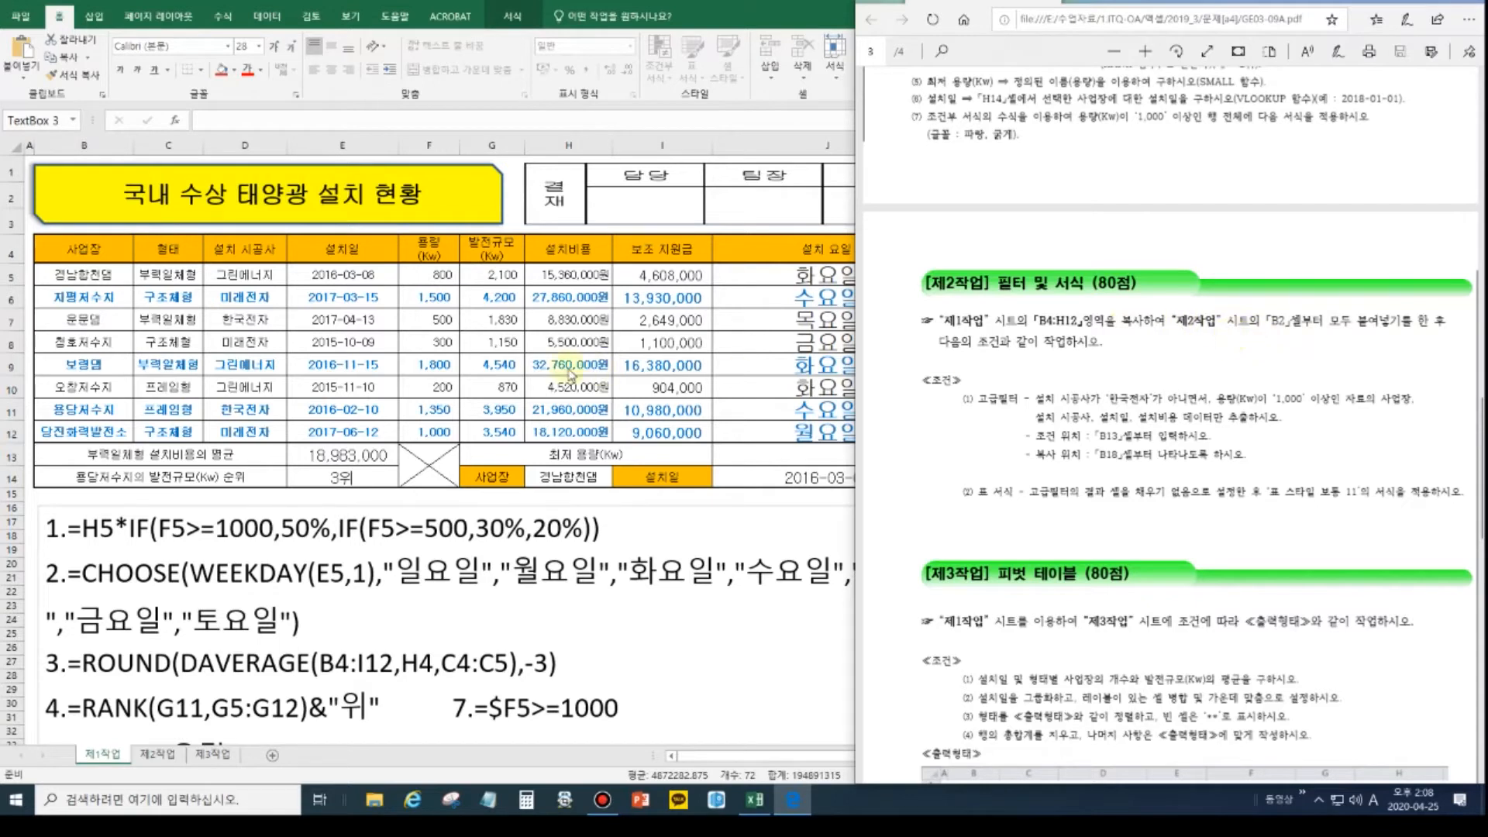
left_click(85, 251)
left_click_drag(85, 251, 547, 427)
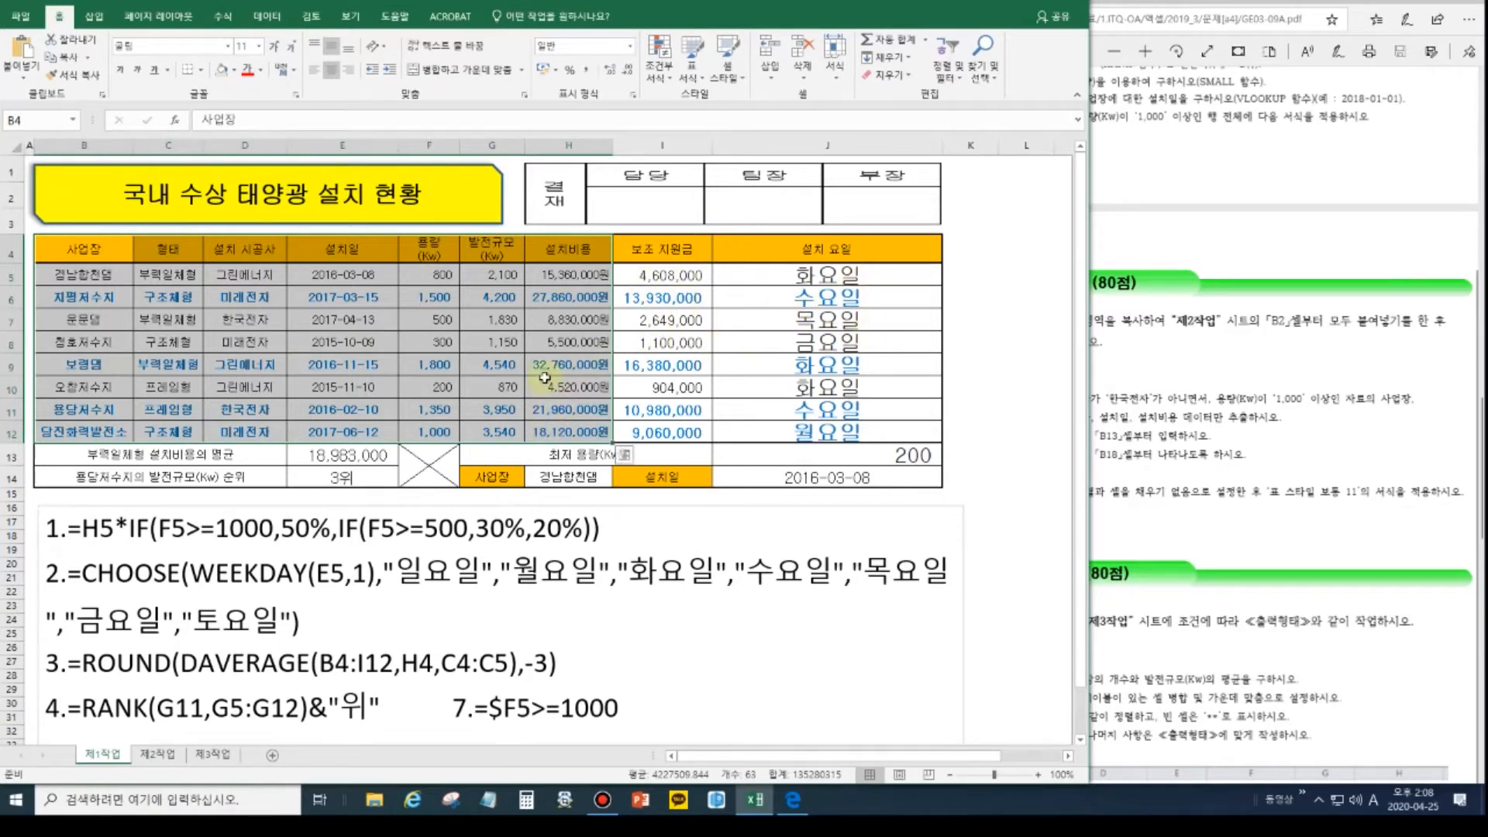
key("ctrl+c")
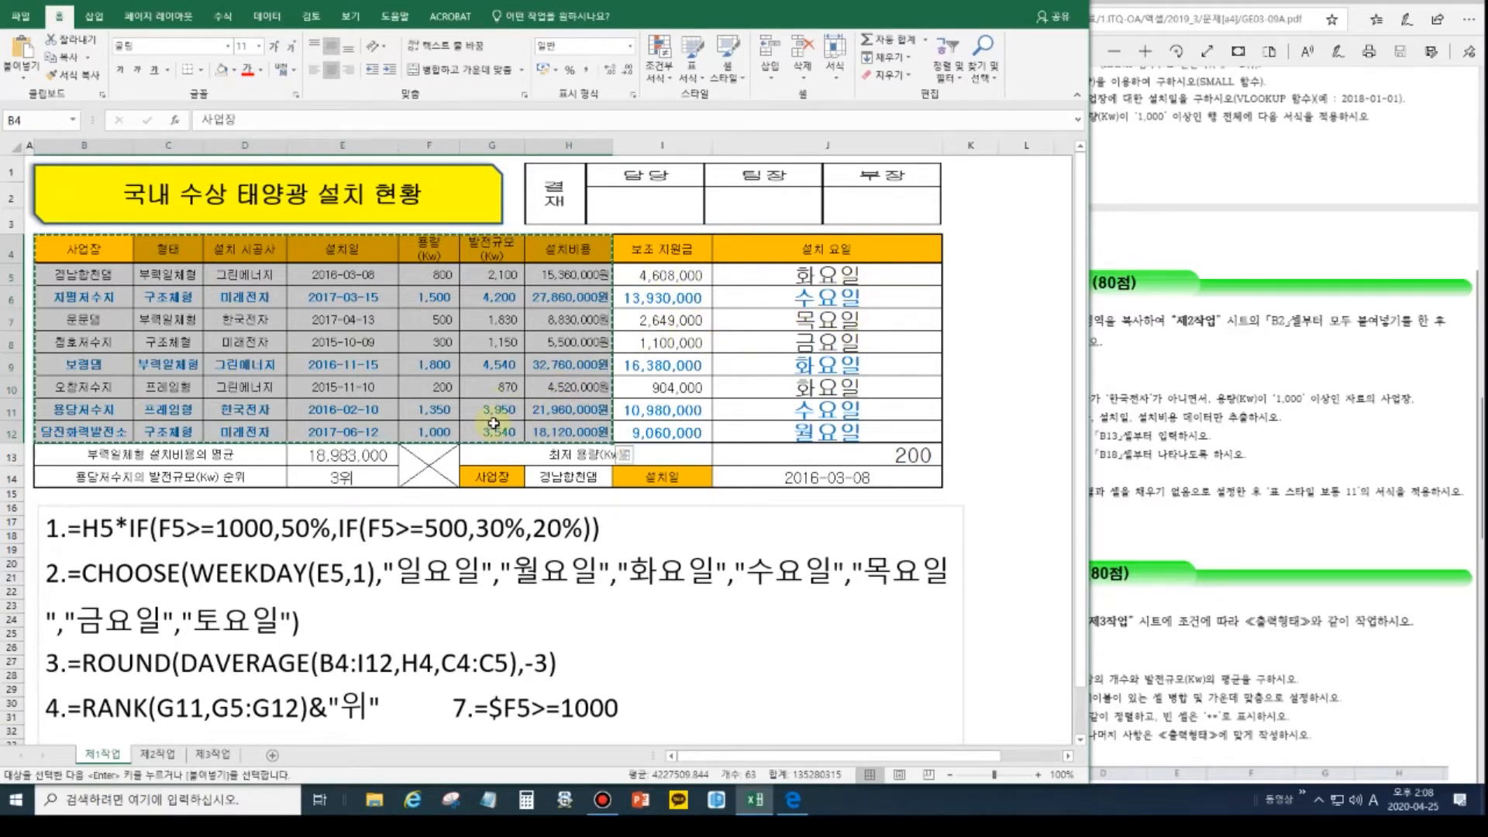
Select B2 on the 제2작업 sheet and preview the paste option that keeps source column widths.
left_click(158, 754)
left_click(64, 181)
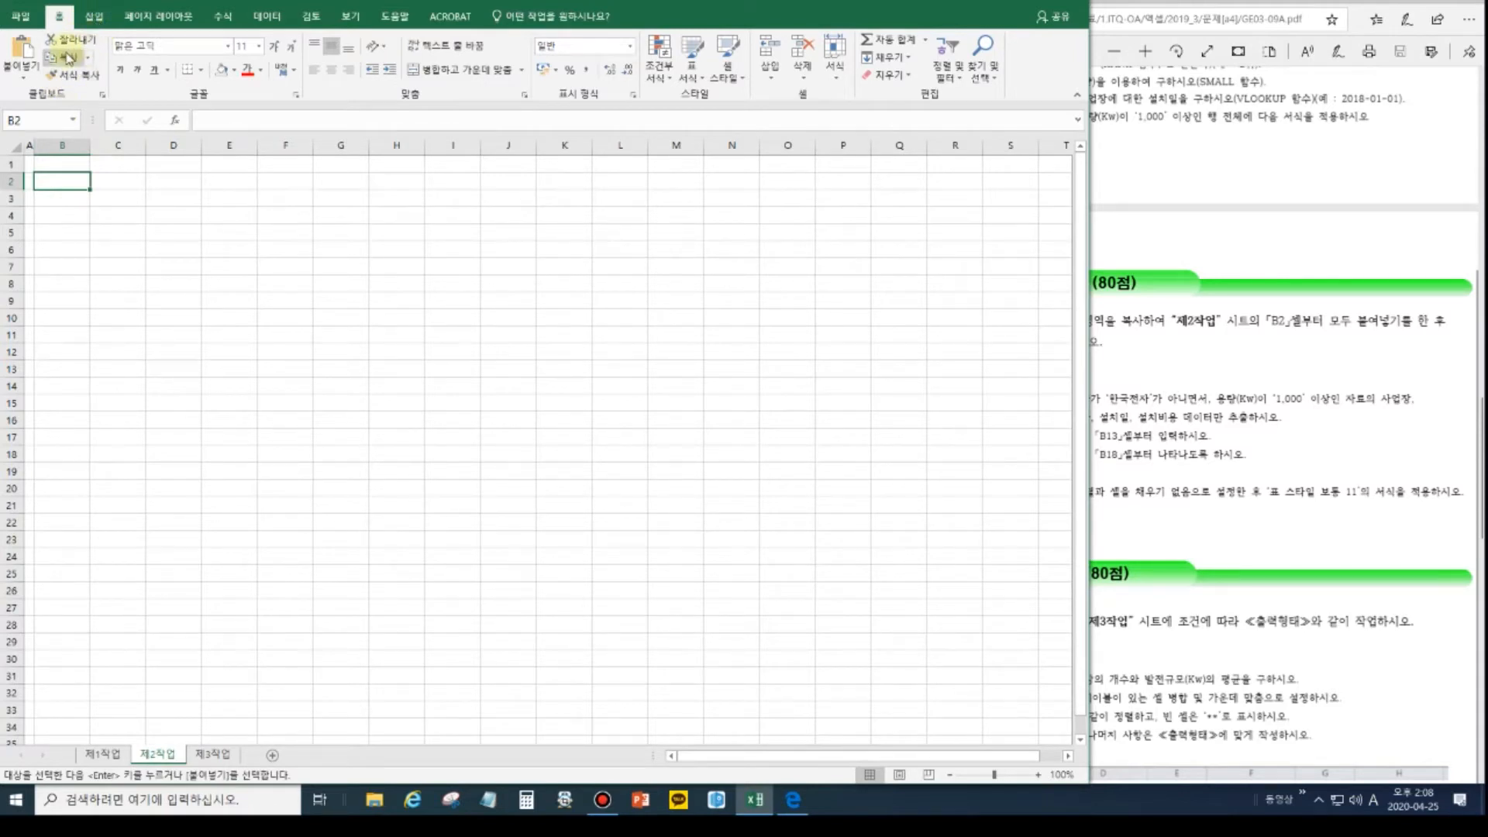
left_click(23, 76)
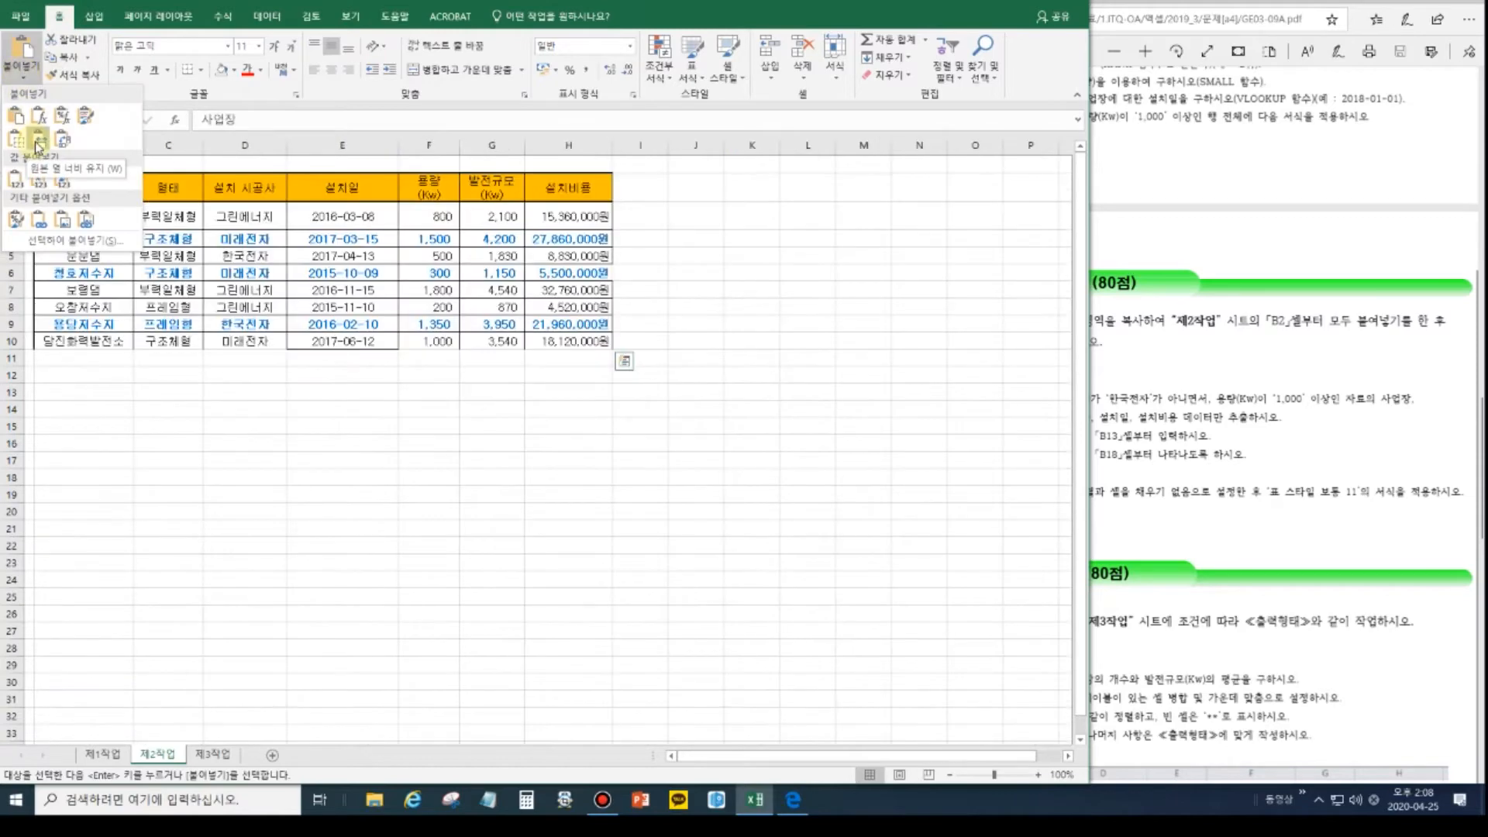
key("Escape")
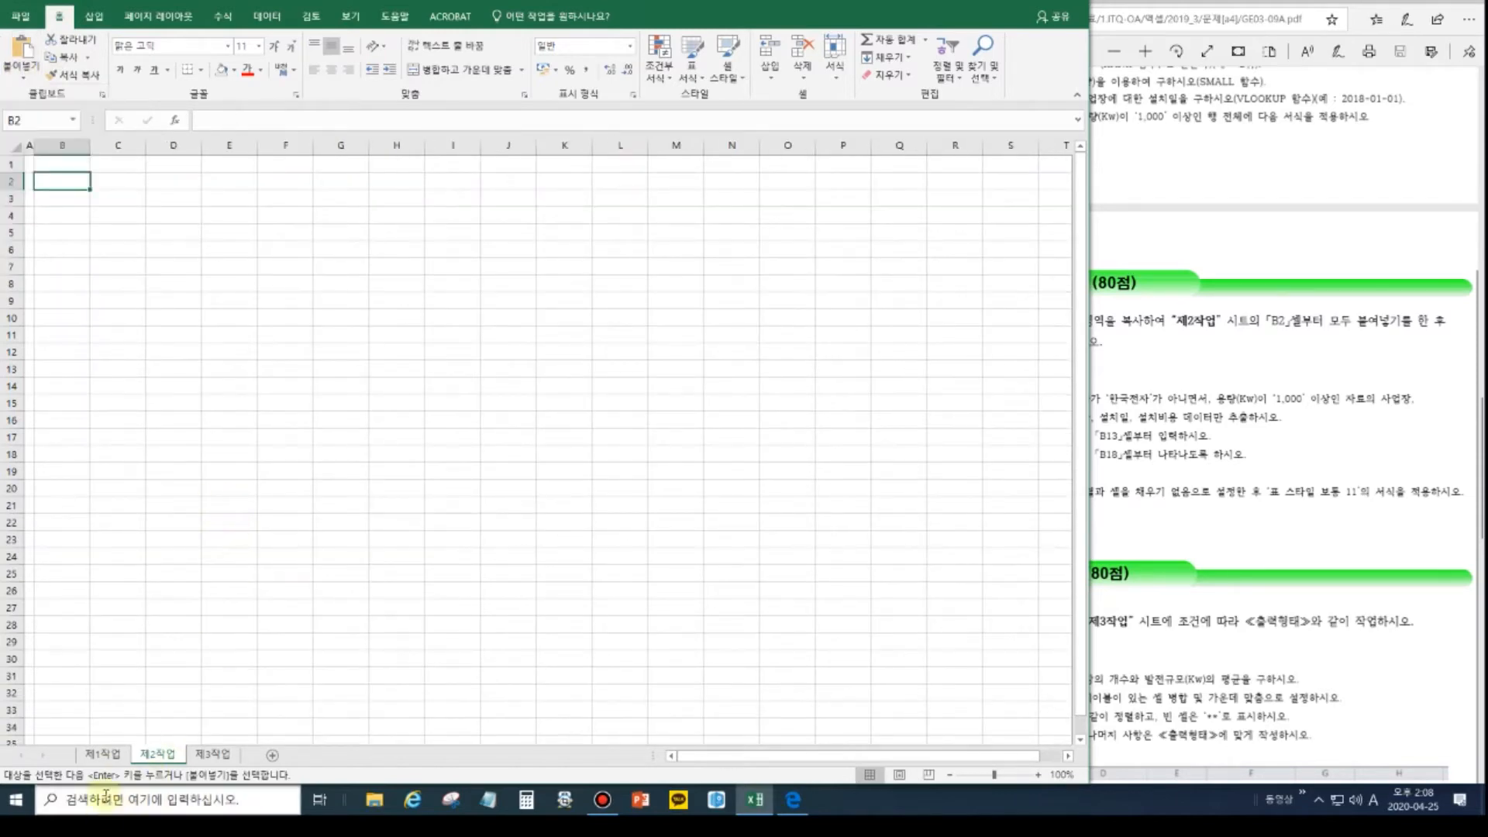
Reselect B4:H12 on 제1작업, then paste the copied range at B2 of 제2작업, keeping source column widths.
left_click(103, 754)
left_click(94, 255)
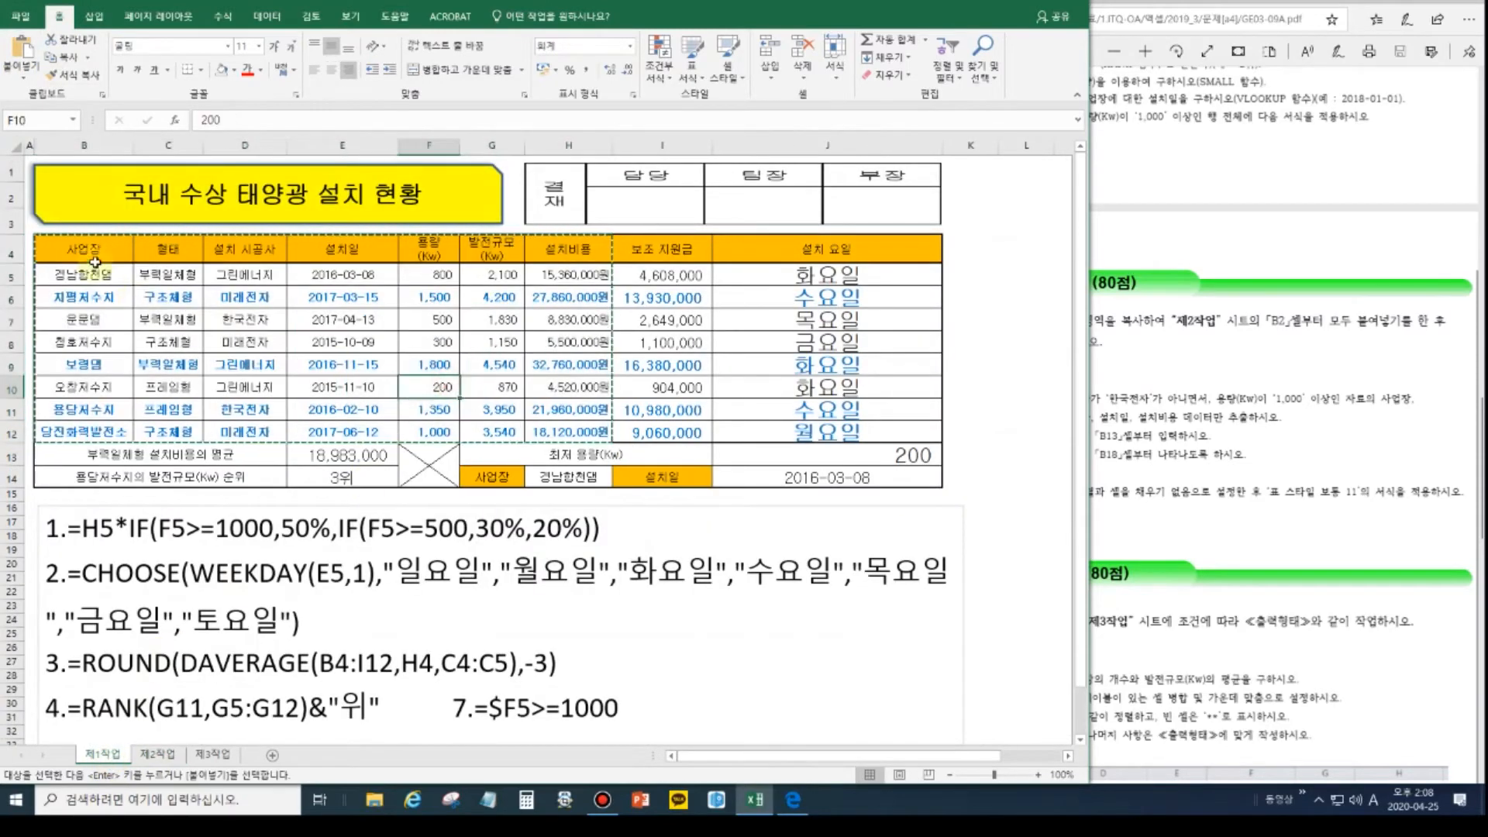
key("shift+Right")
key("shift+Right")
key("shift+Down")
left_click_drag(94, 254, 525, 431)
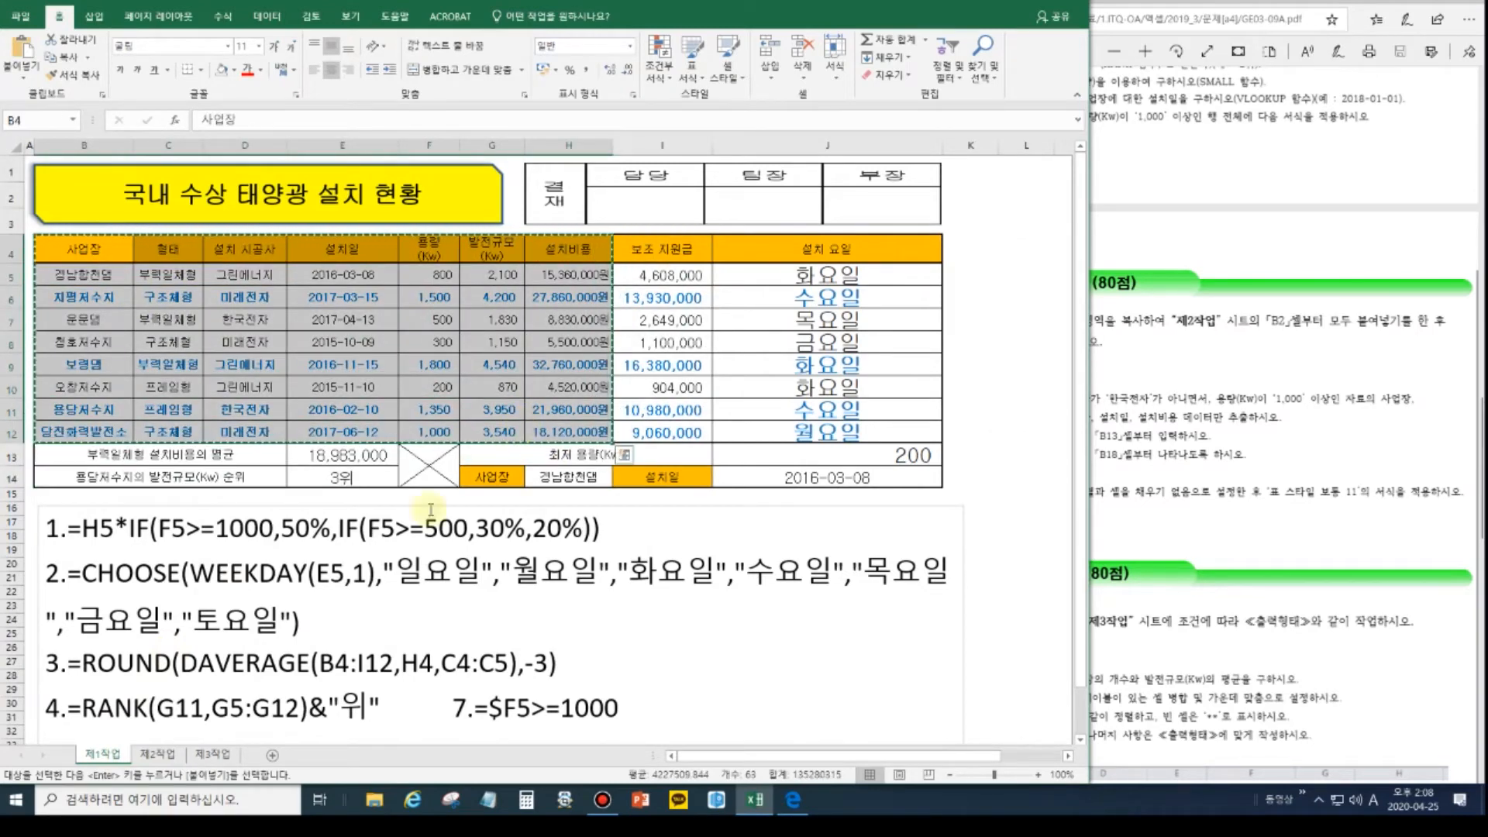
left_click(150, 758)
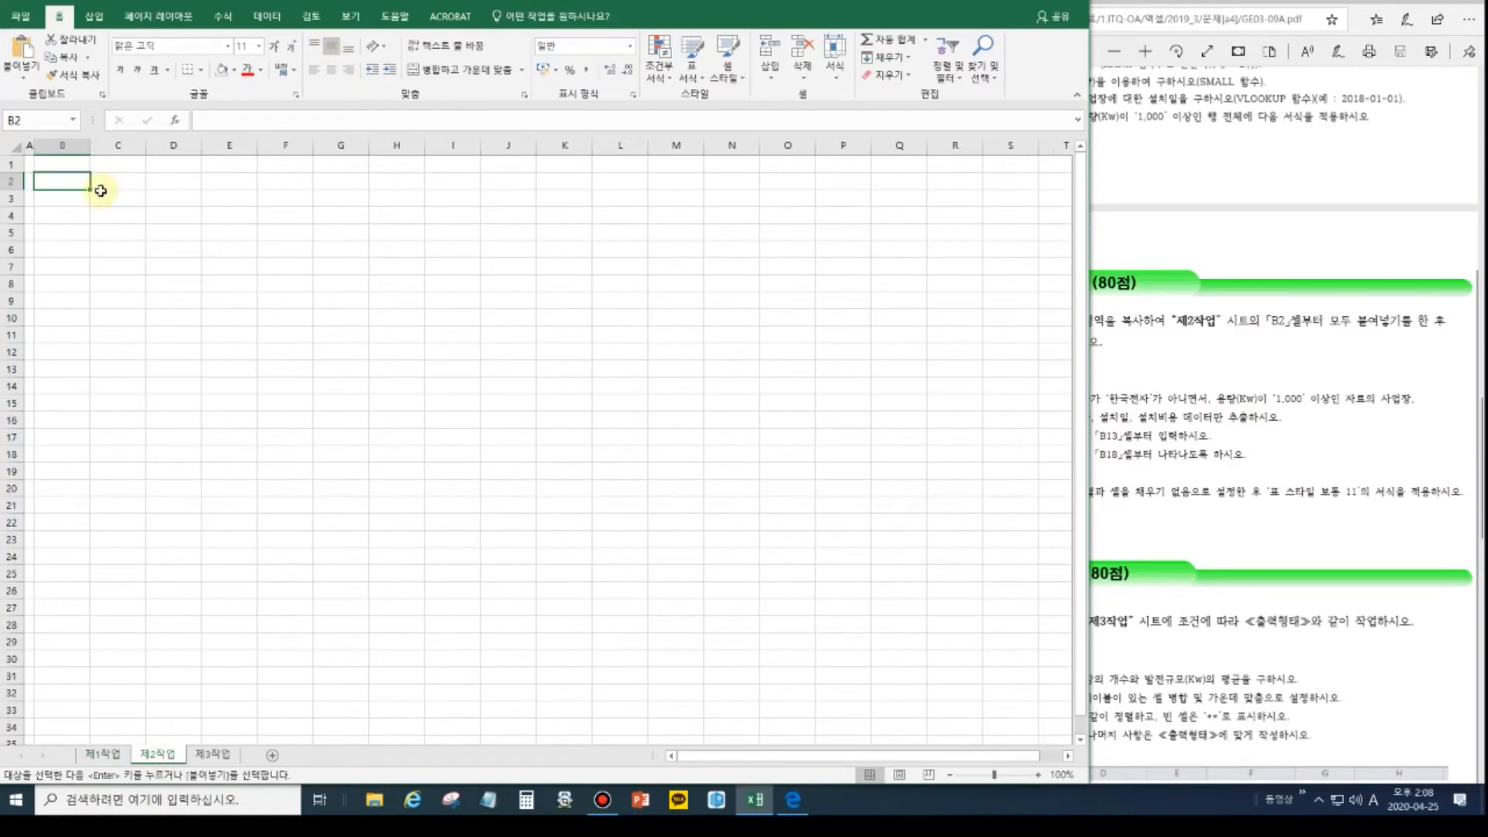
left_click(24, 75)
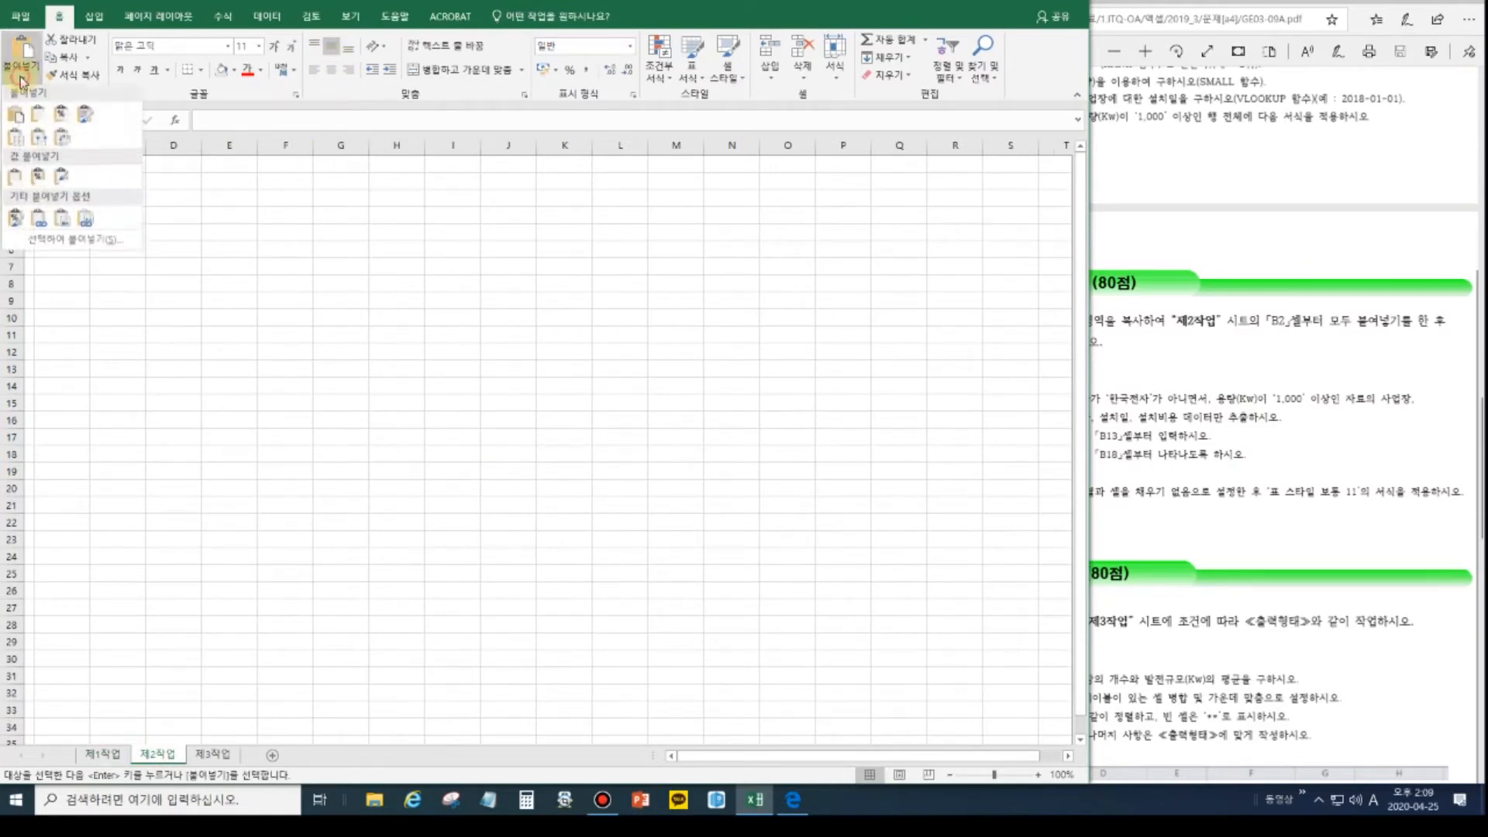
left_click(39, 139)
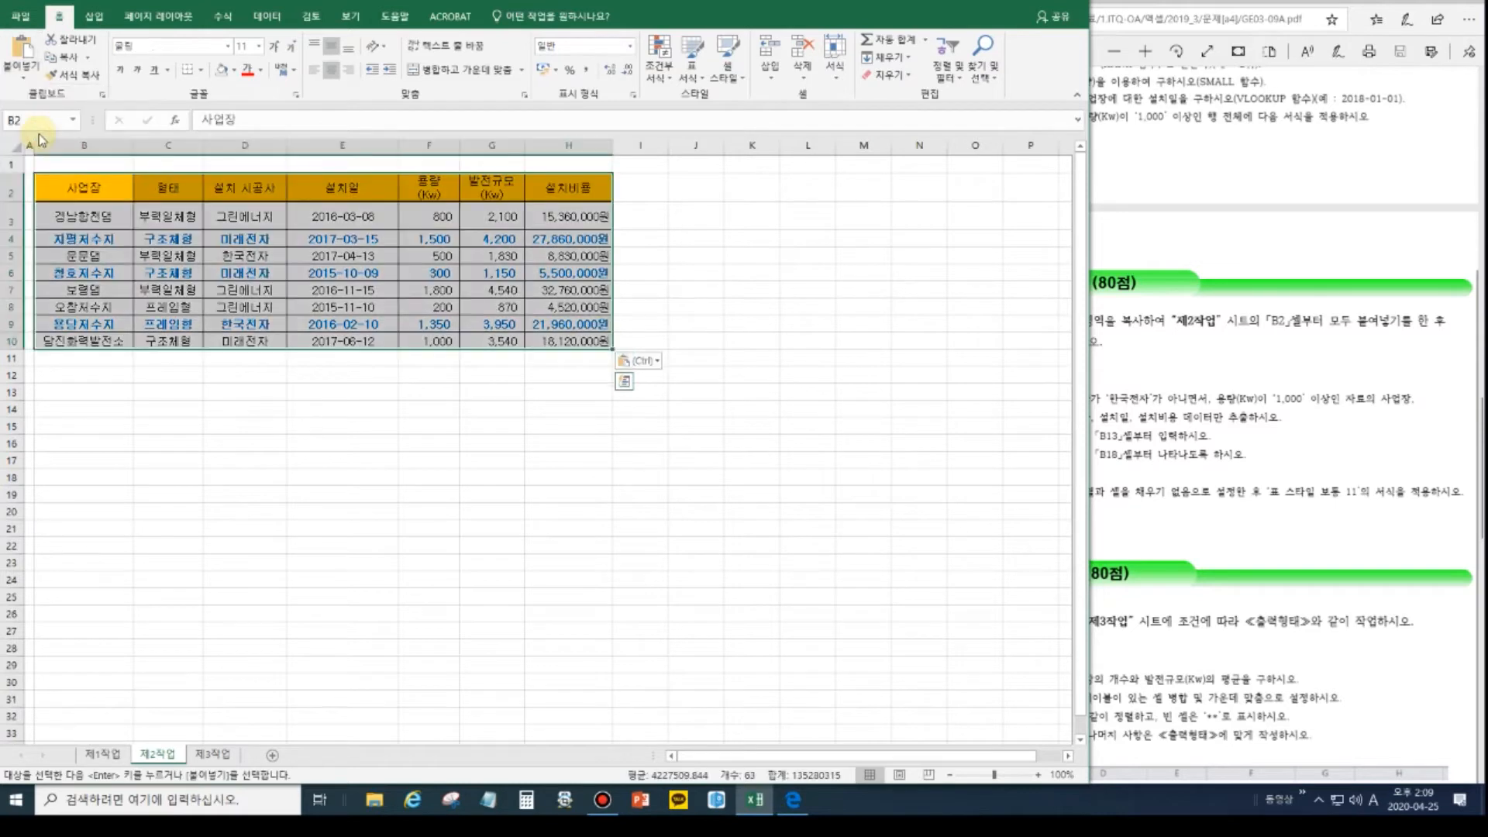
left_click(368, 310)
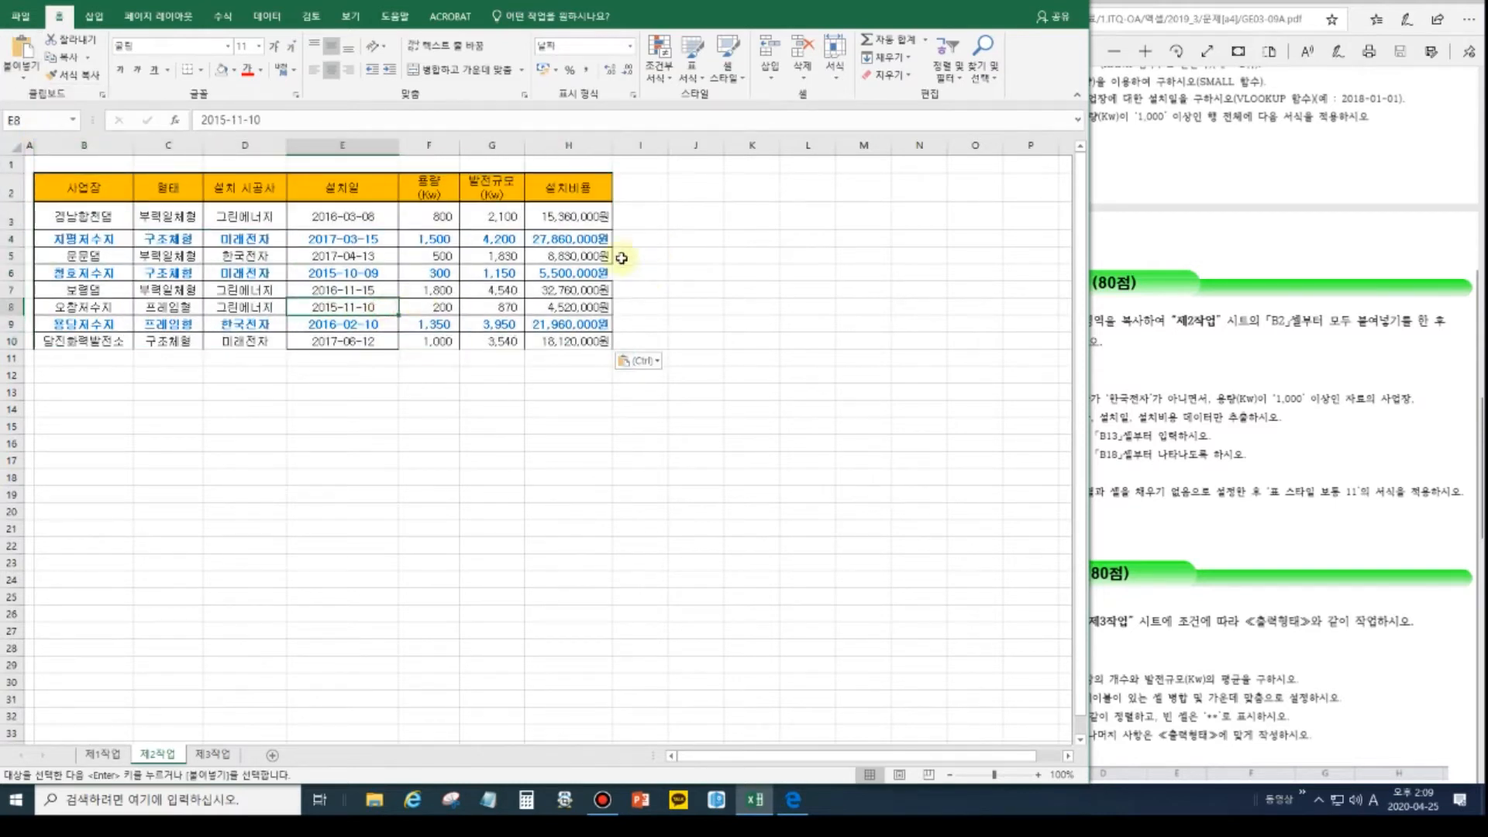
Apply an outside border around the pasted table B2:H10 on the 제2작업 sheet.
left_click_drag(100, 193, 573, 341)
left_click(196, 71)
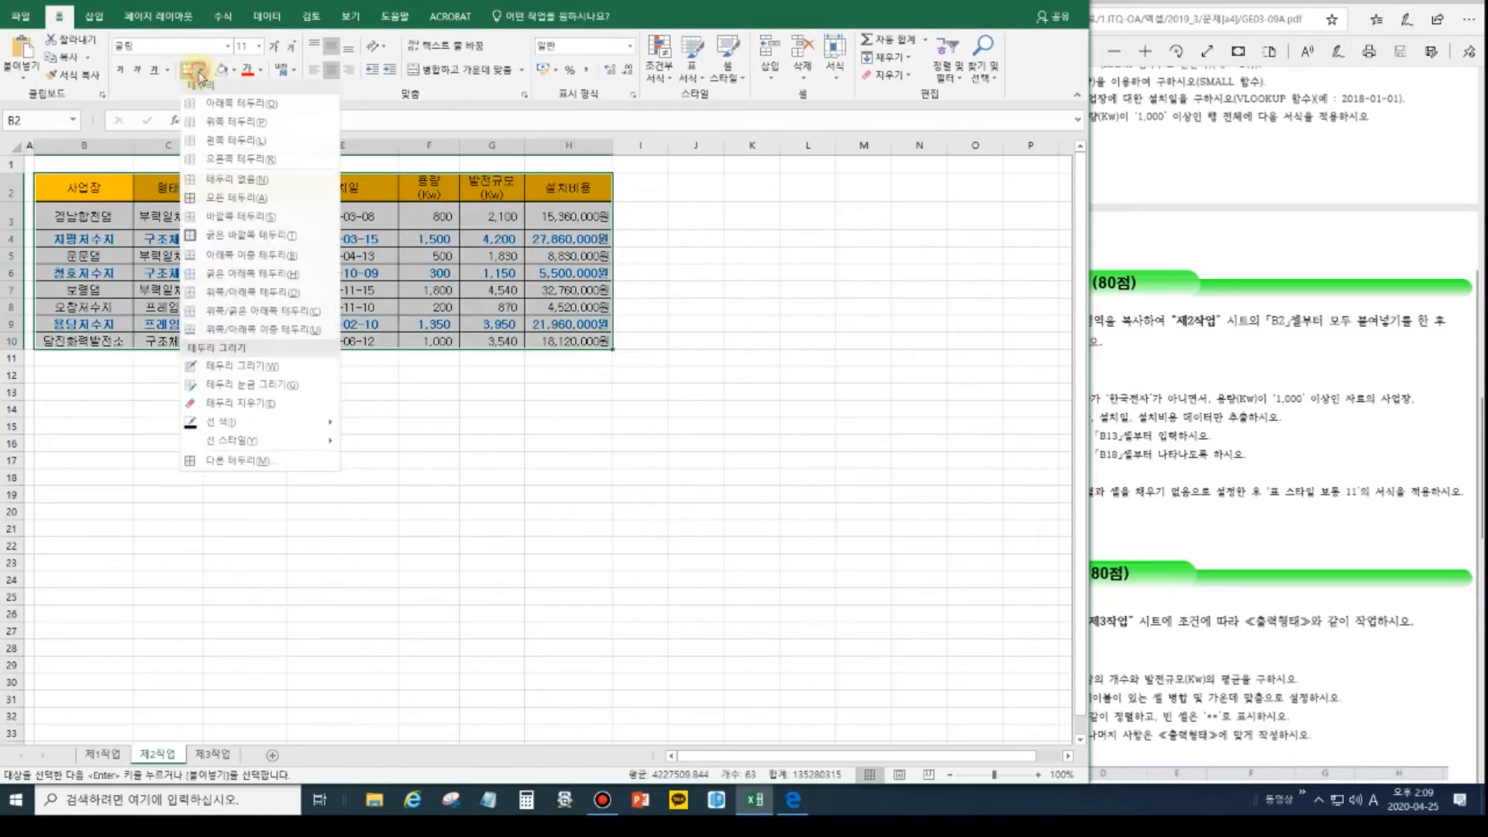
left_click(220, 227)
left_click(382, 284)
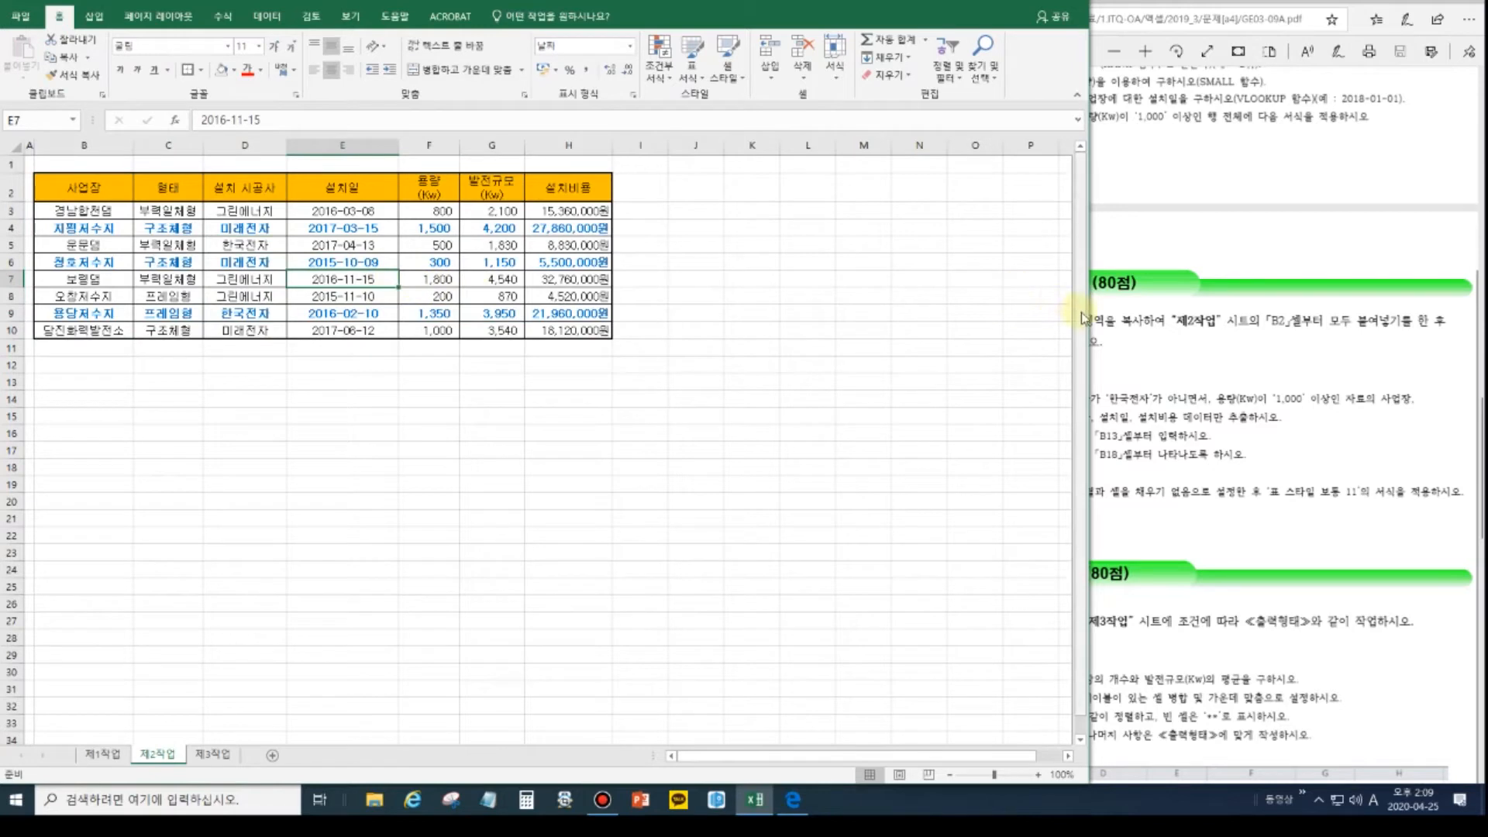
Narrow the workbook window so the full 제2작업 filter instructions in the PDF show beside it.
left_click_drag(1089, 314, 851, 343)
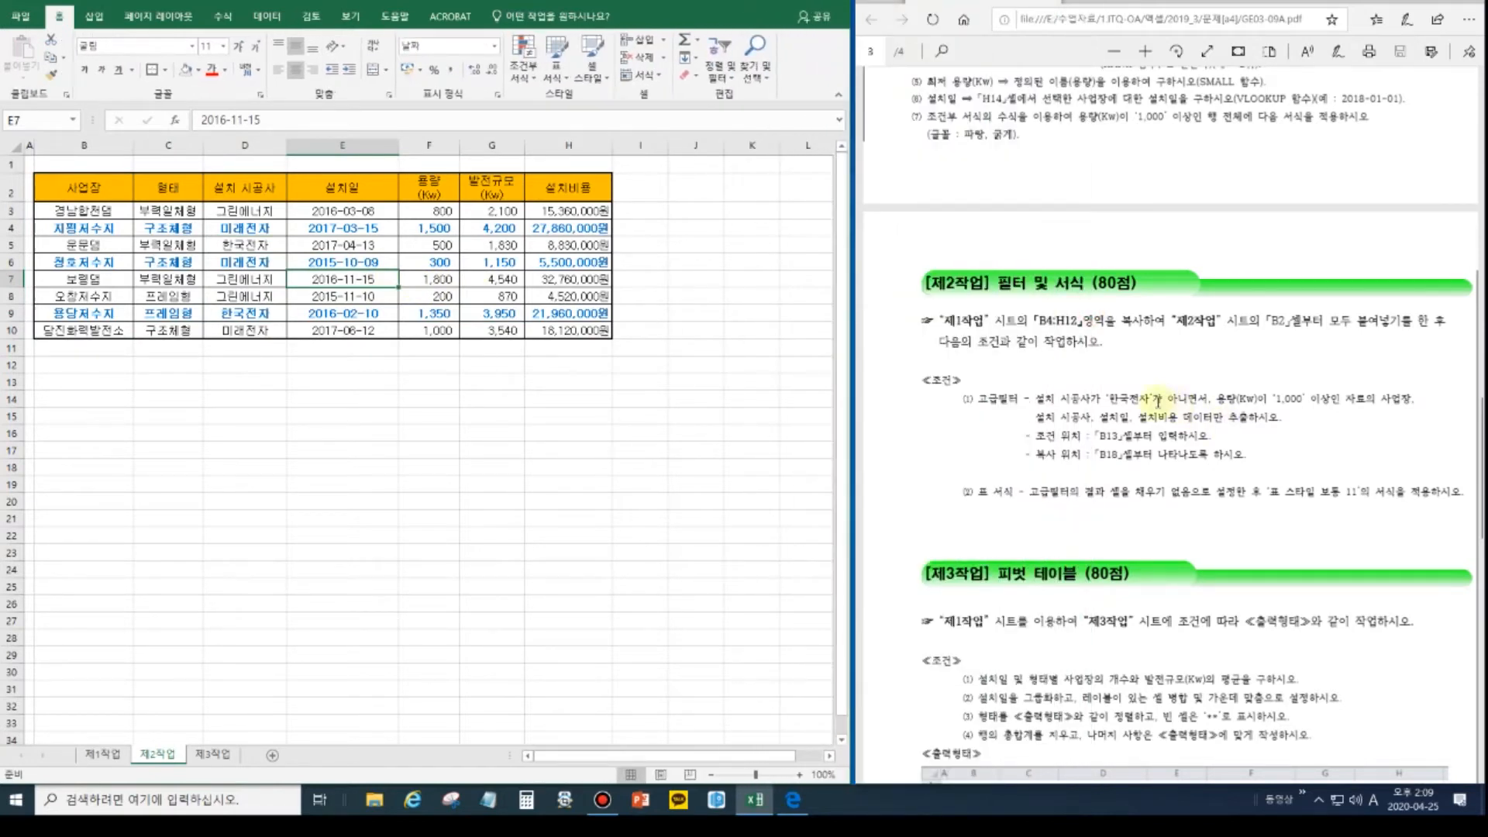
left_click(1189, 396)
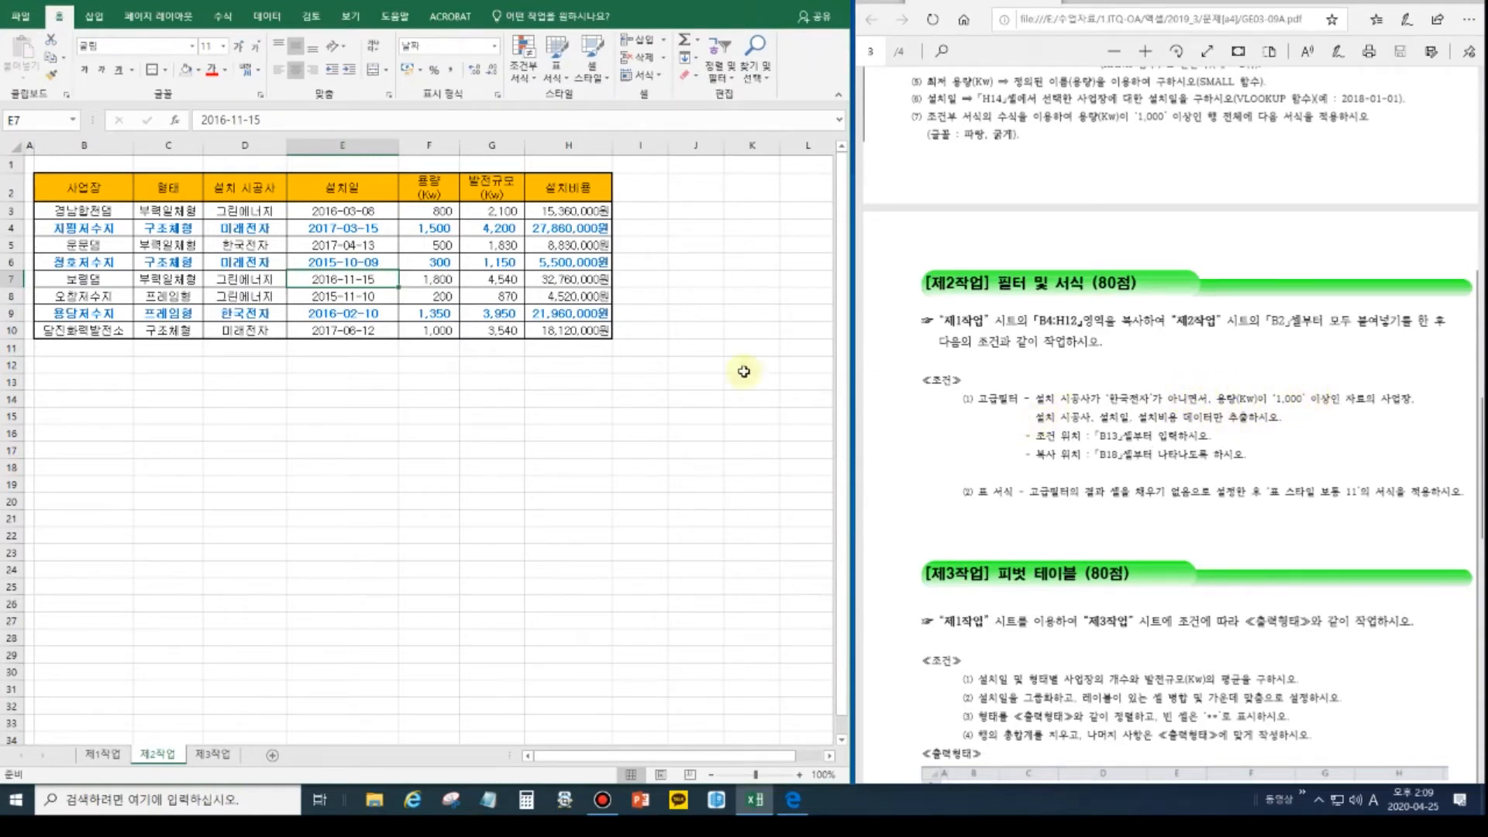
left_click(429, 365)
left_click(491, 397)
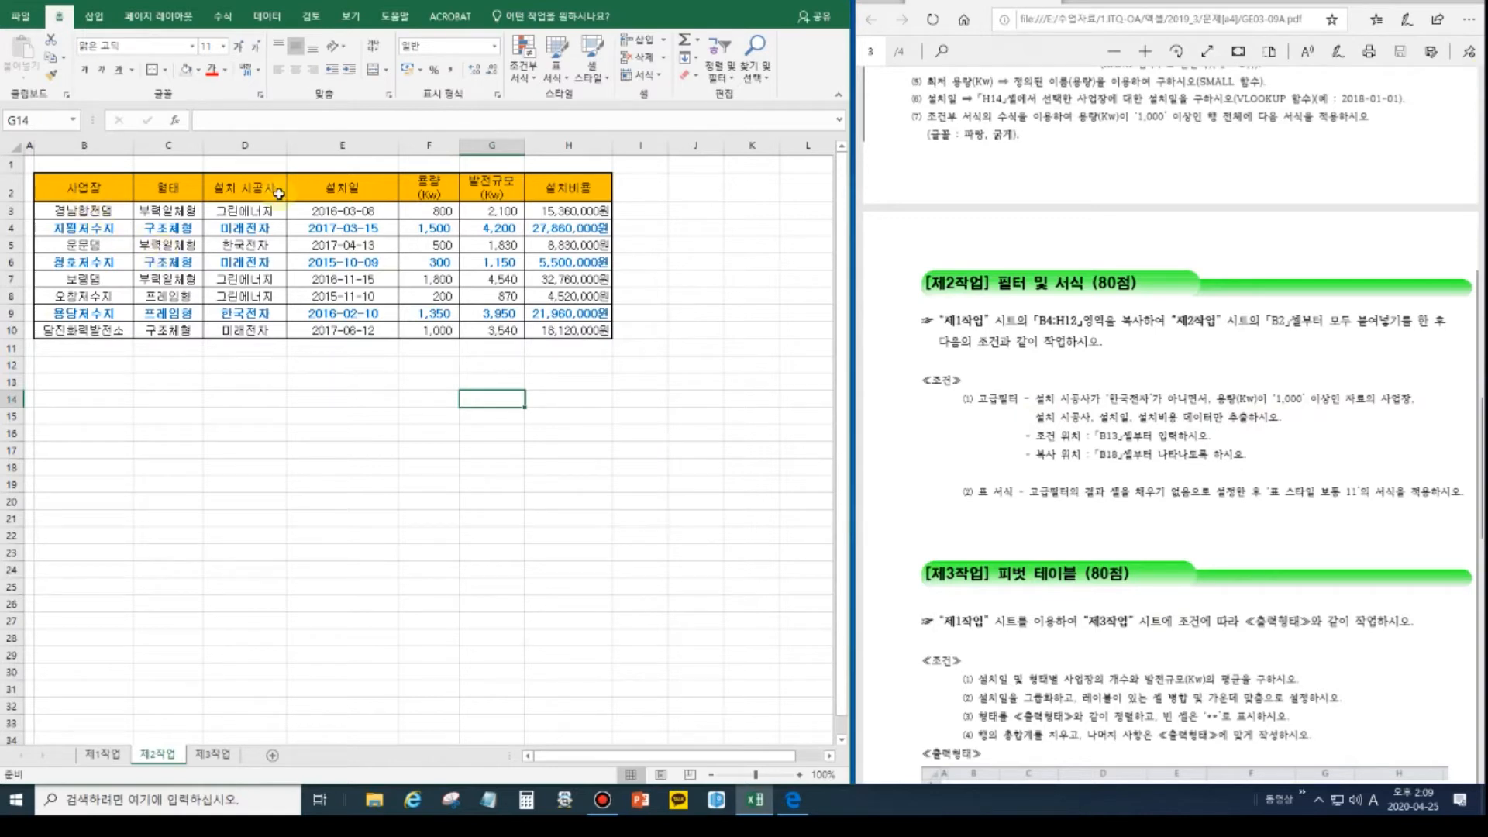
Copy the 설치 시공사 and 용량(Kw) headers from D2 and F2 to the criteria area at B13:C13.
left_click(238, 189)
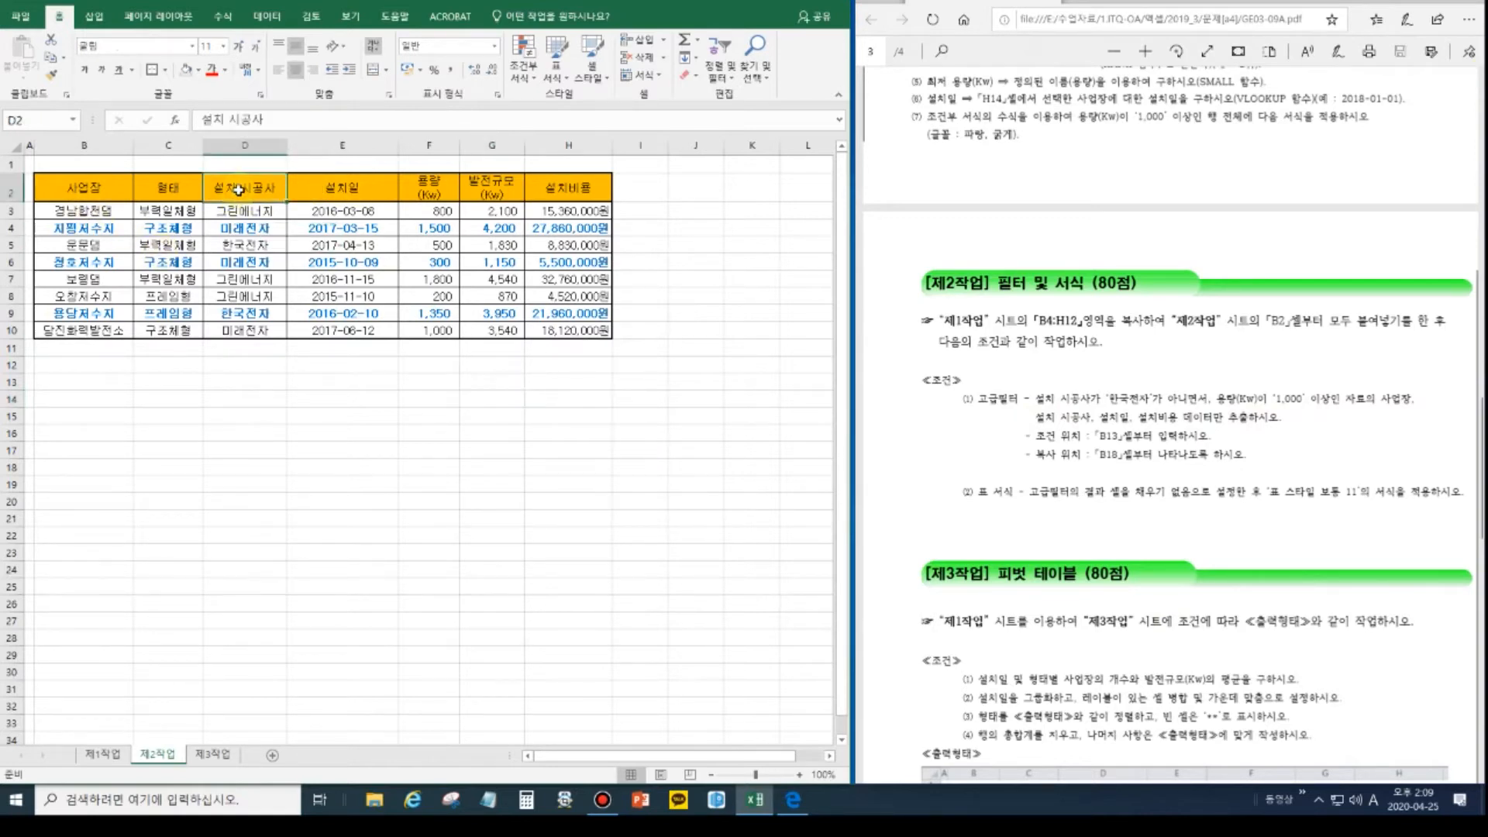
left_click(430, 182, "ctrl")
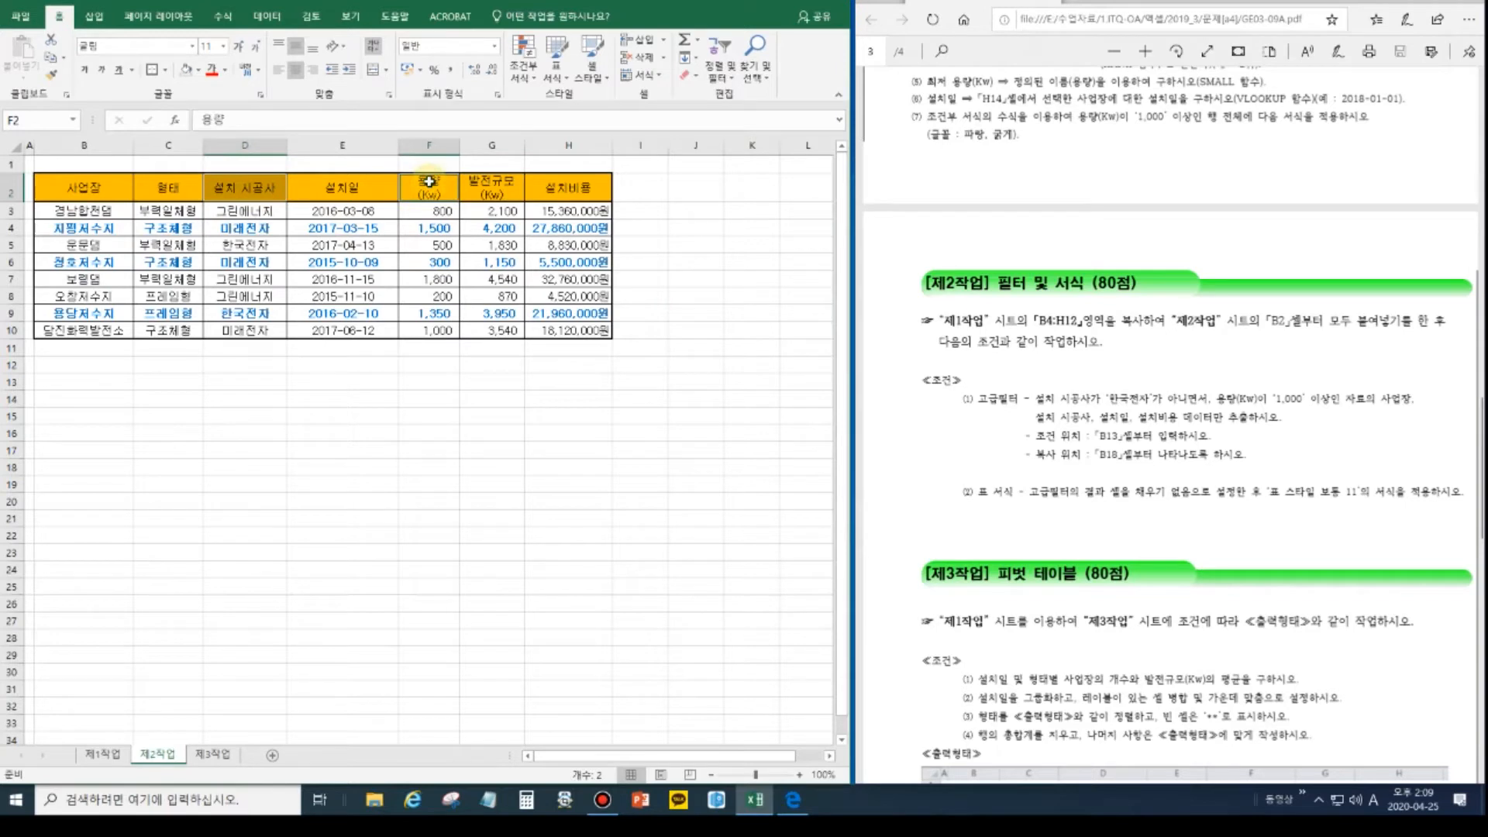
key("ctrl+c")
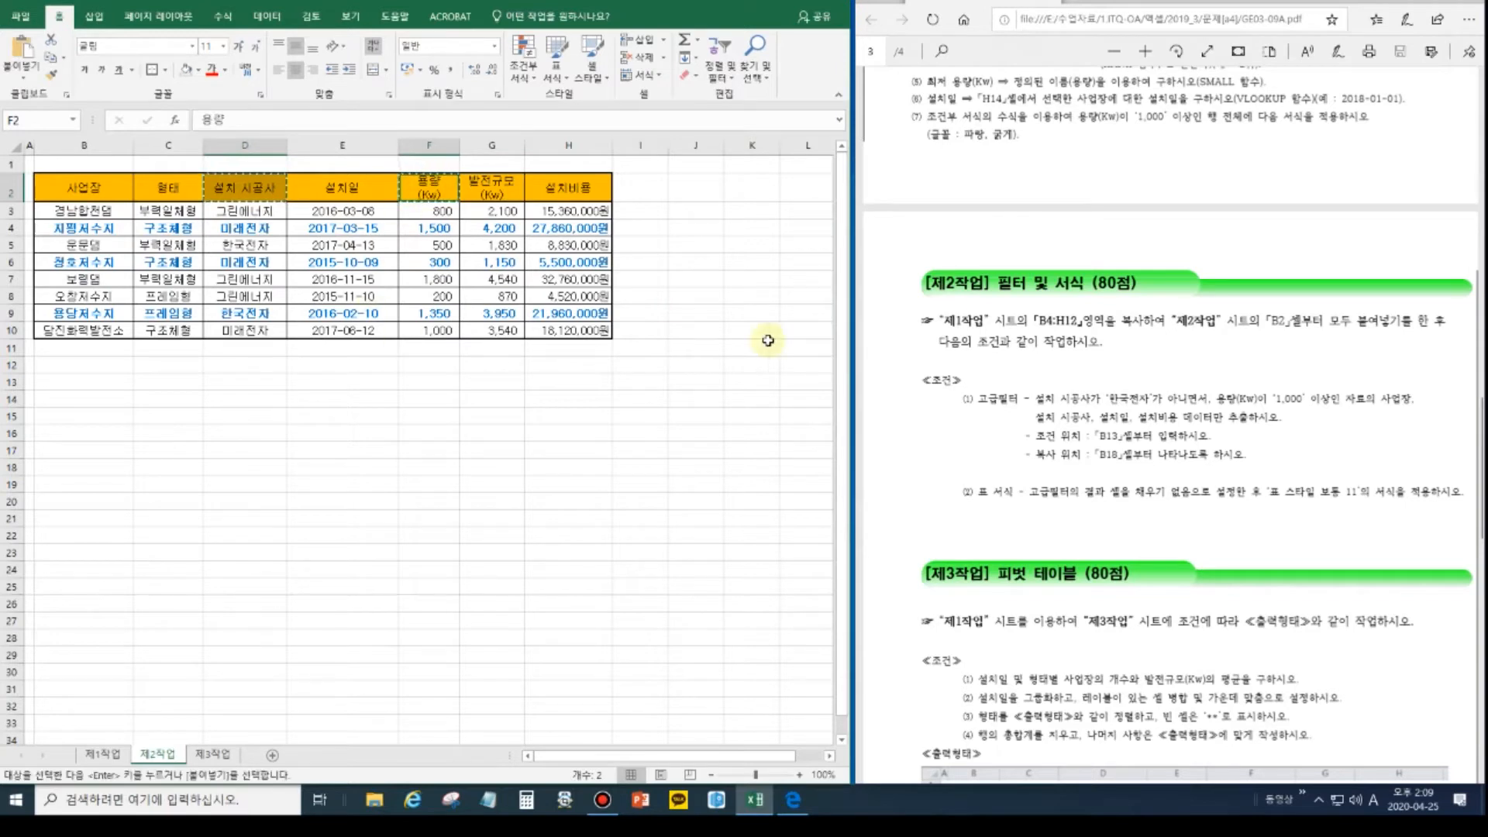
left_click(80, 387)
key("ctrl+v")
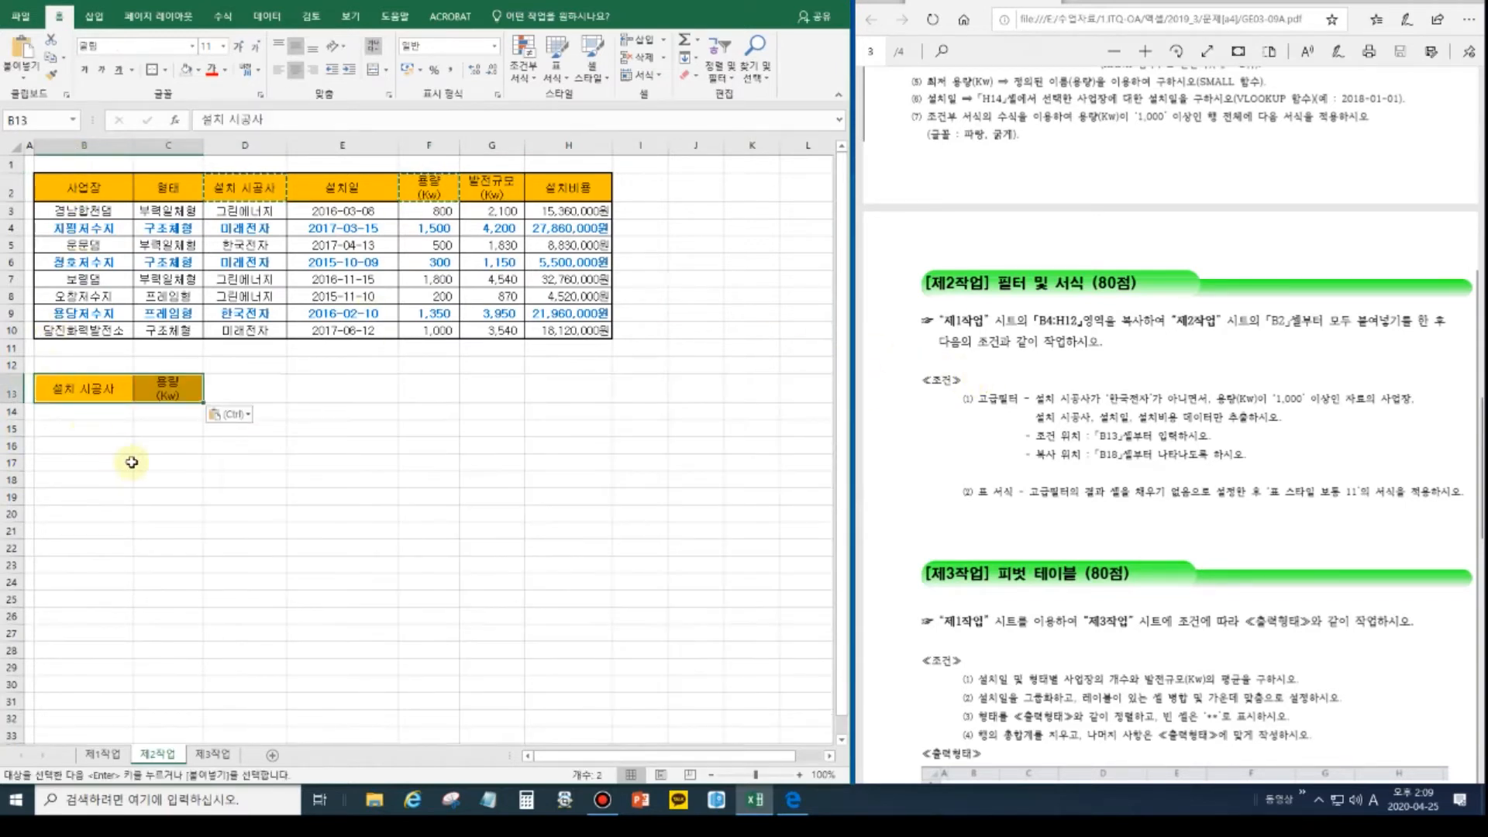
left_click(128, 448)
left_click(111, 413)
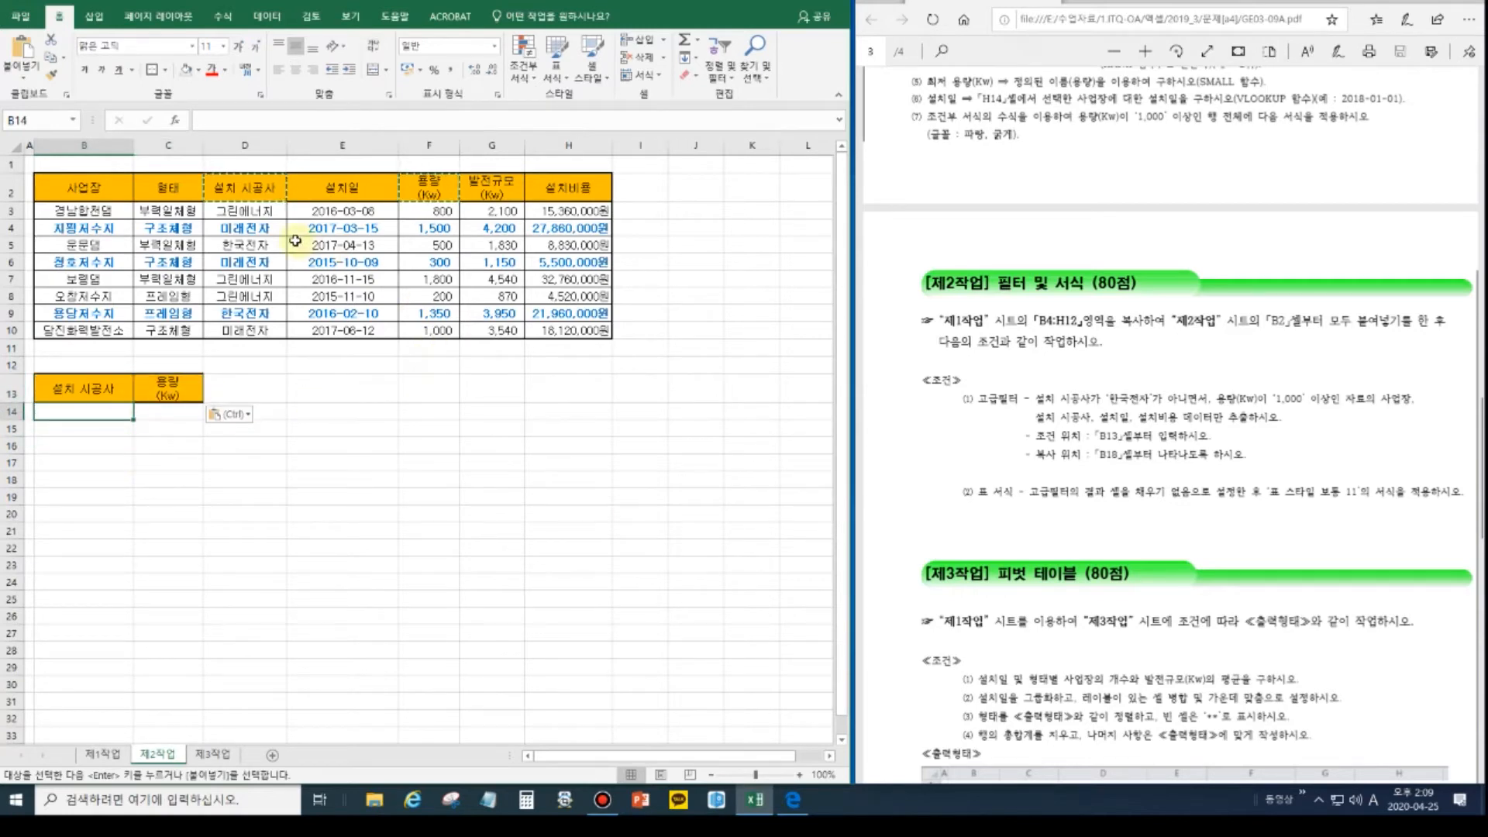
key("Escape")
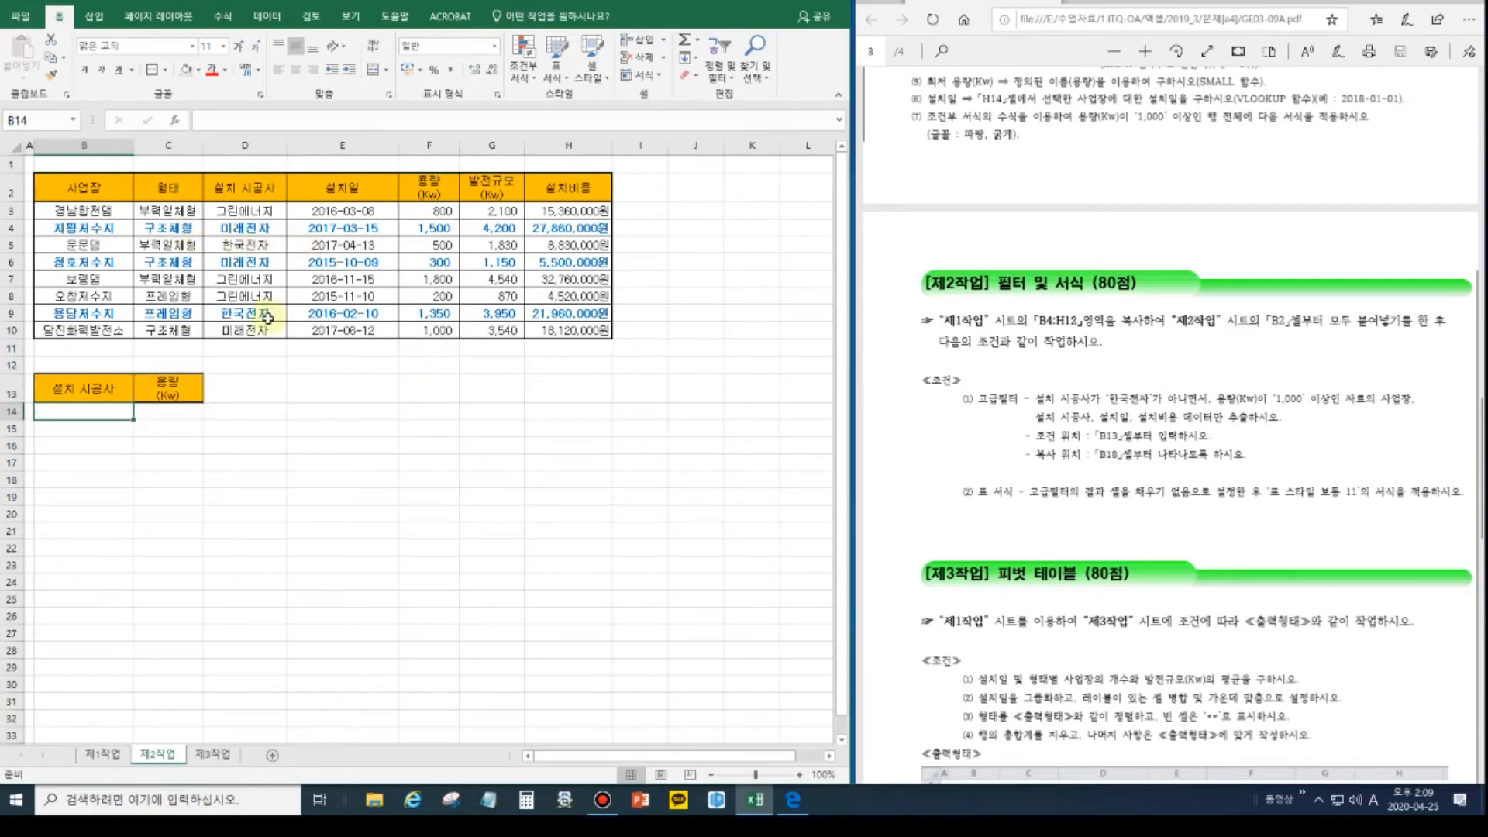
Copy 한국전자 from D5 to B14 and prefix it with <> to make the criterion <>한국전자.
left_click(245, 245)
key("ctrl+c")
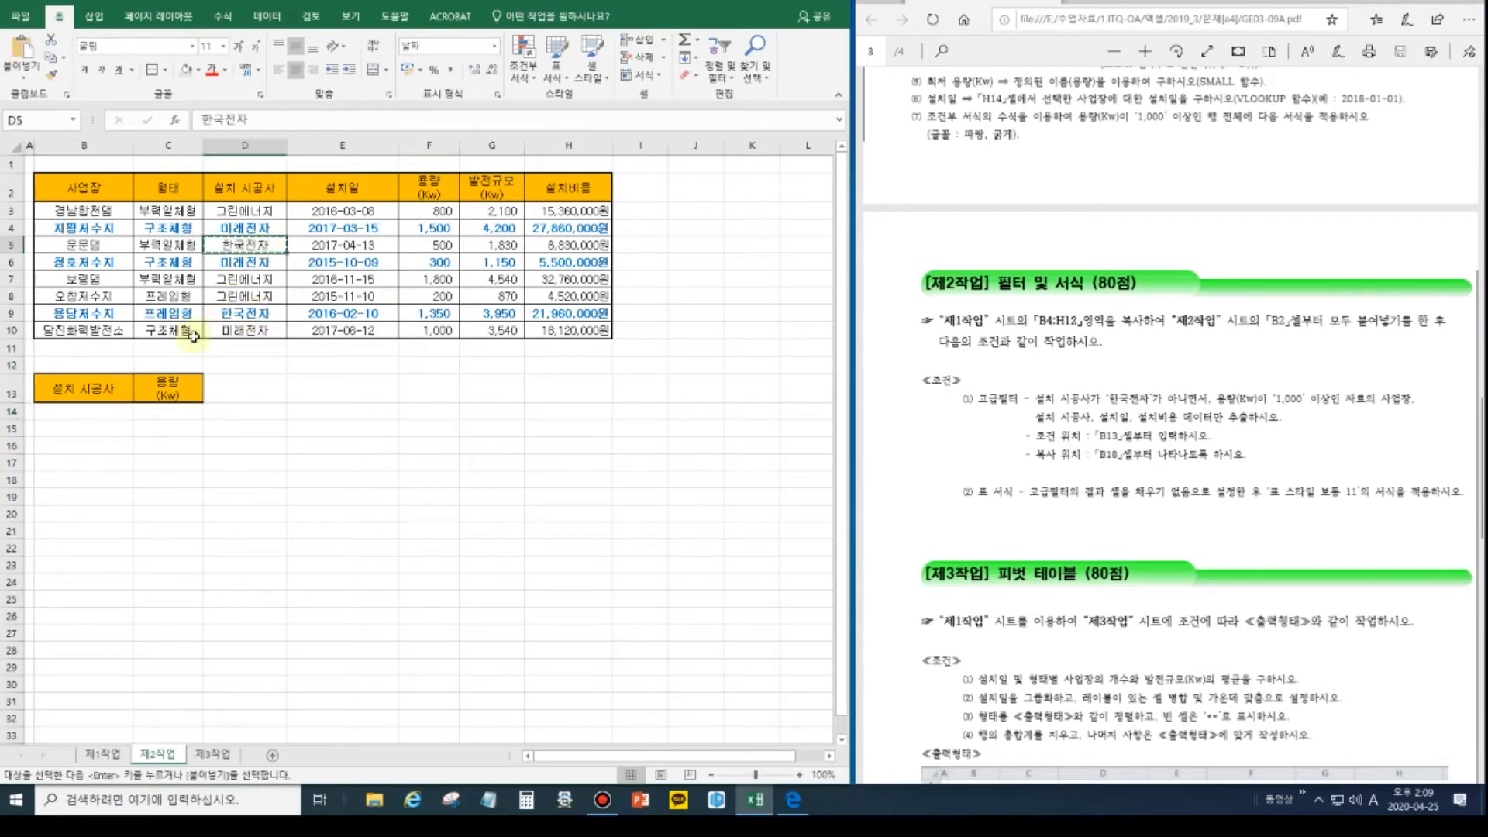
left_click(106, 411)
key("ctrl+v")
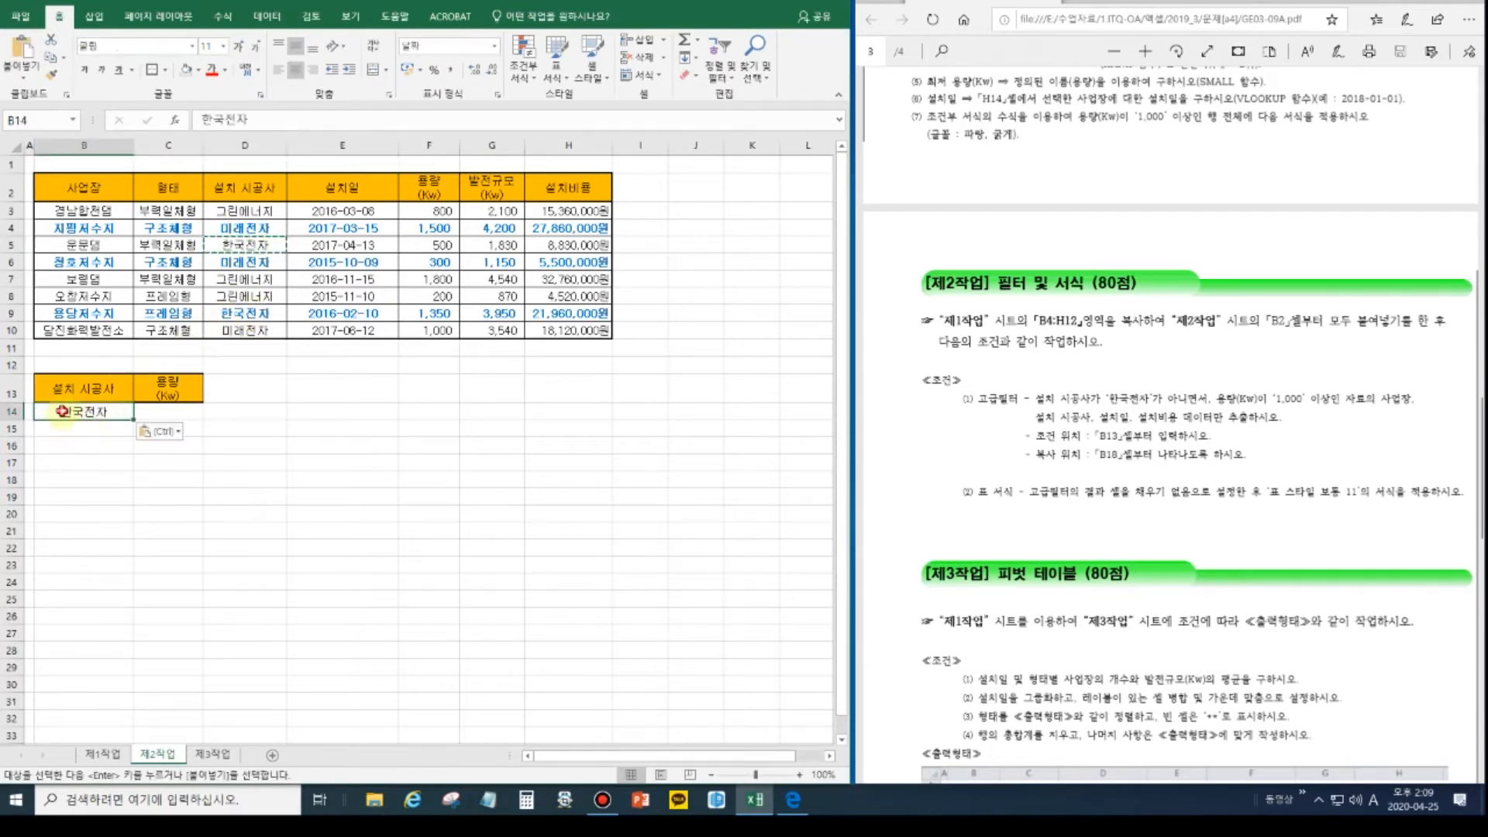
double_click(60, 412)
type("<>")
key("Return")
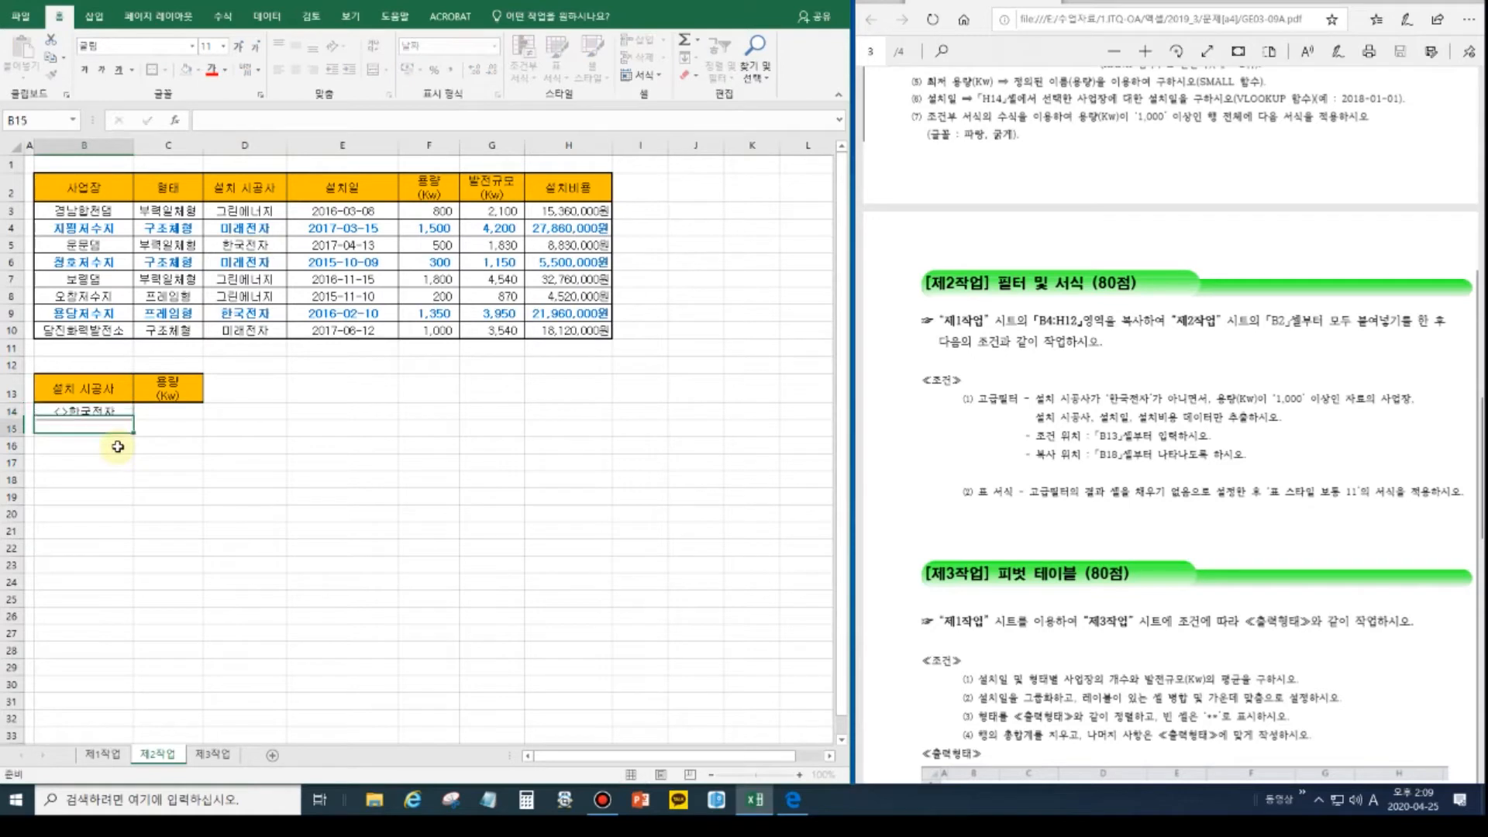
left_click(68, 409)
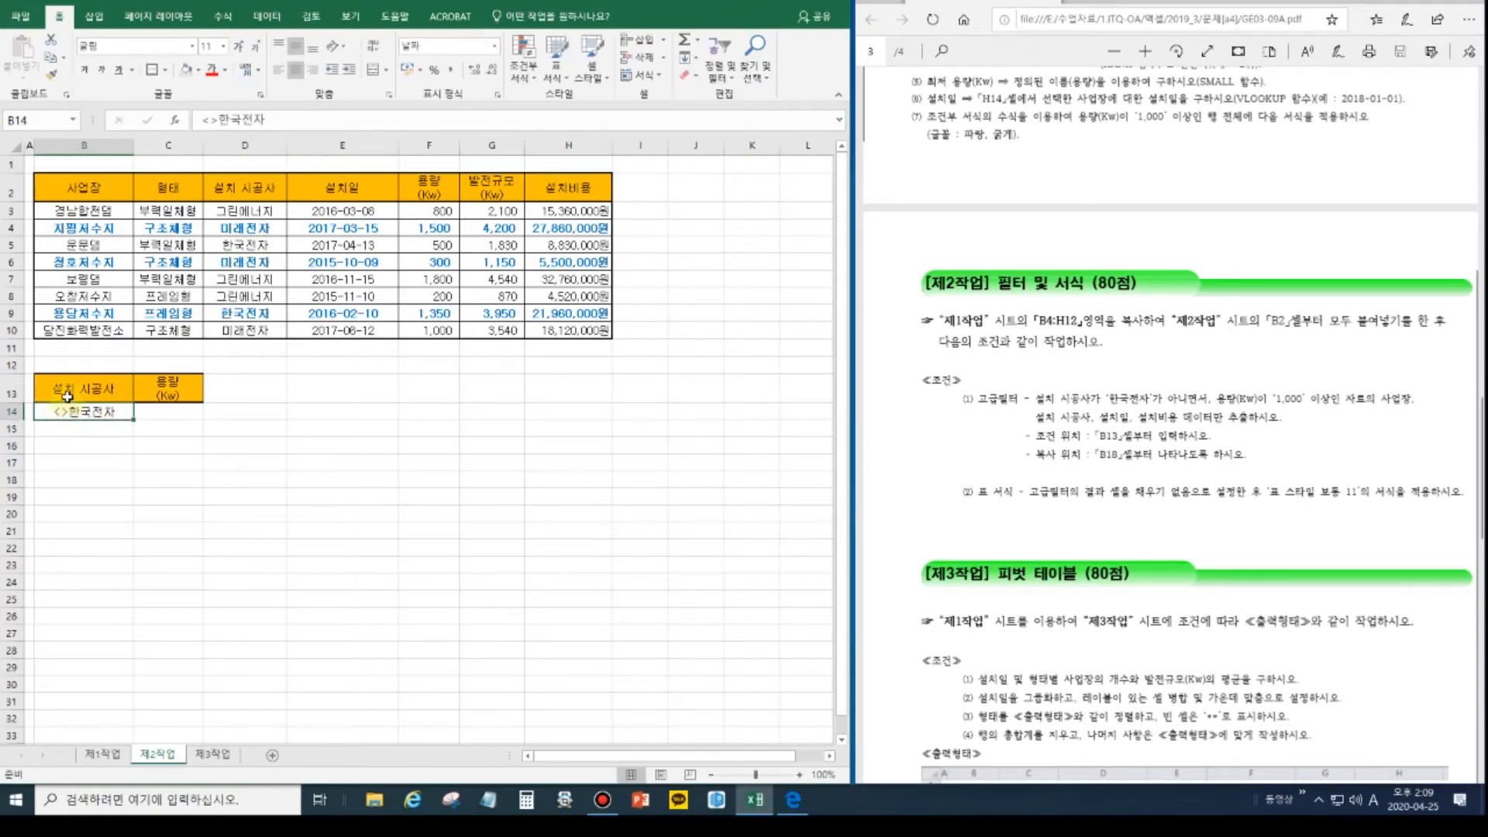
Enter the criterion >=1000 under 용량(Kw) in C14.
left_click(152, 410)
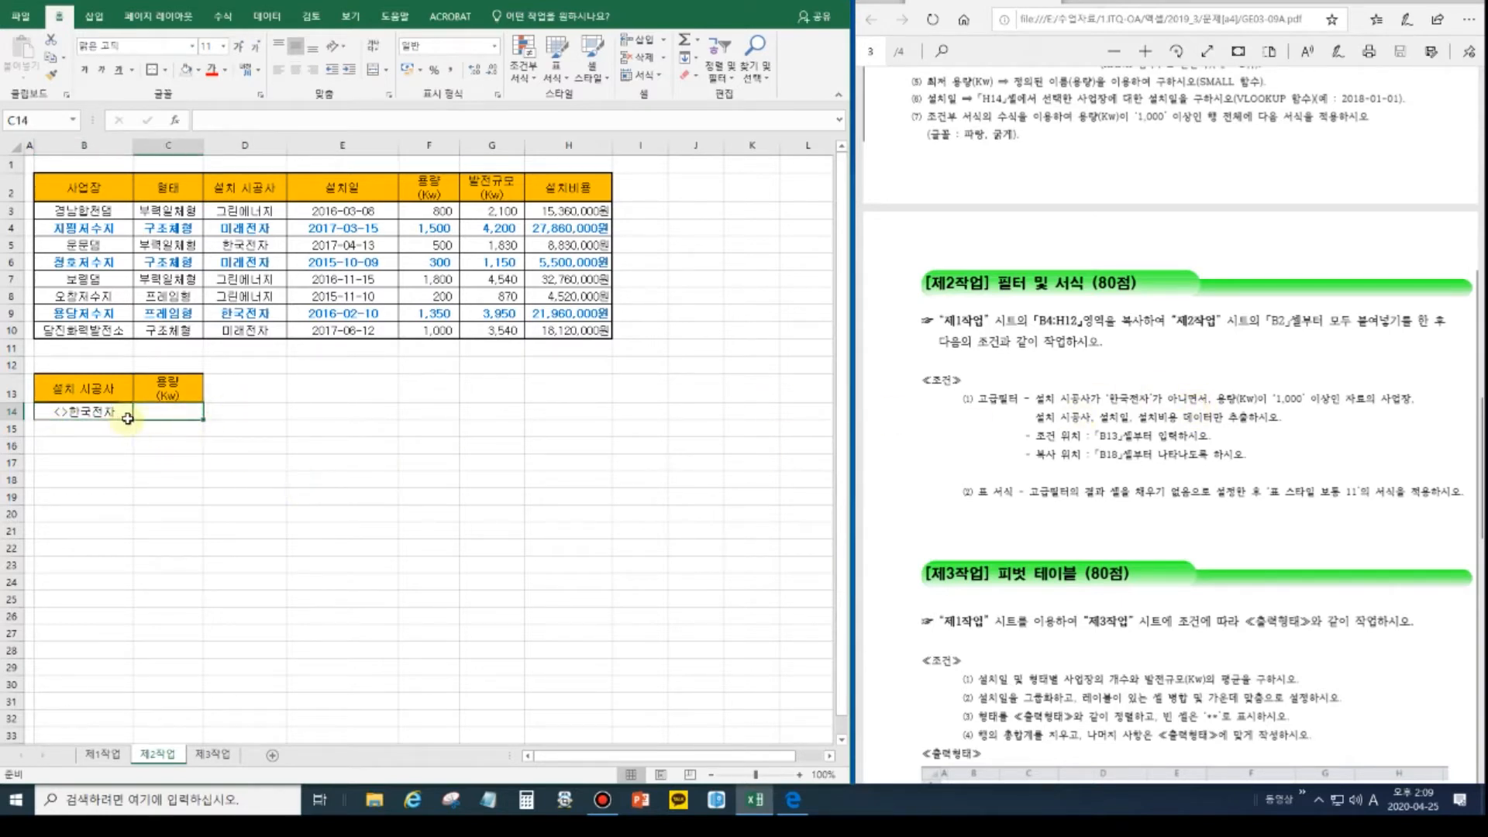
type(">=1000")
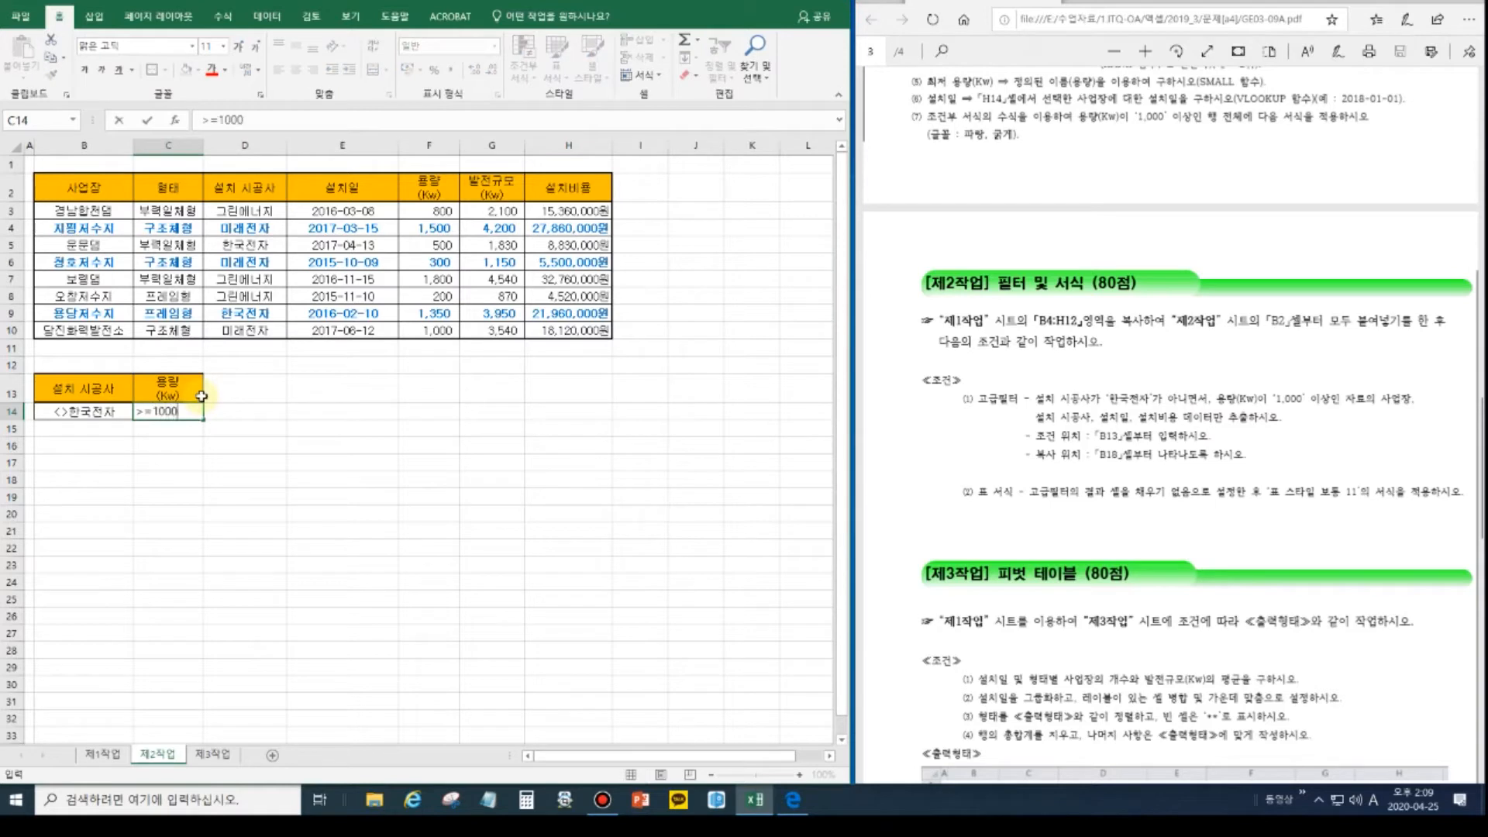
key("Return")
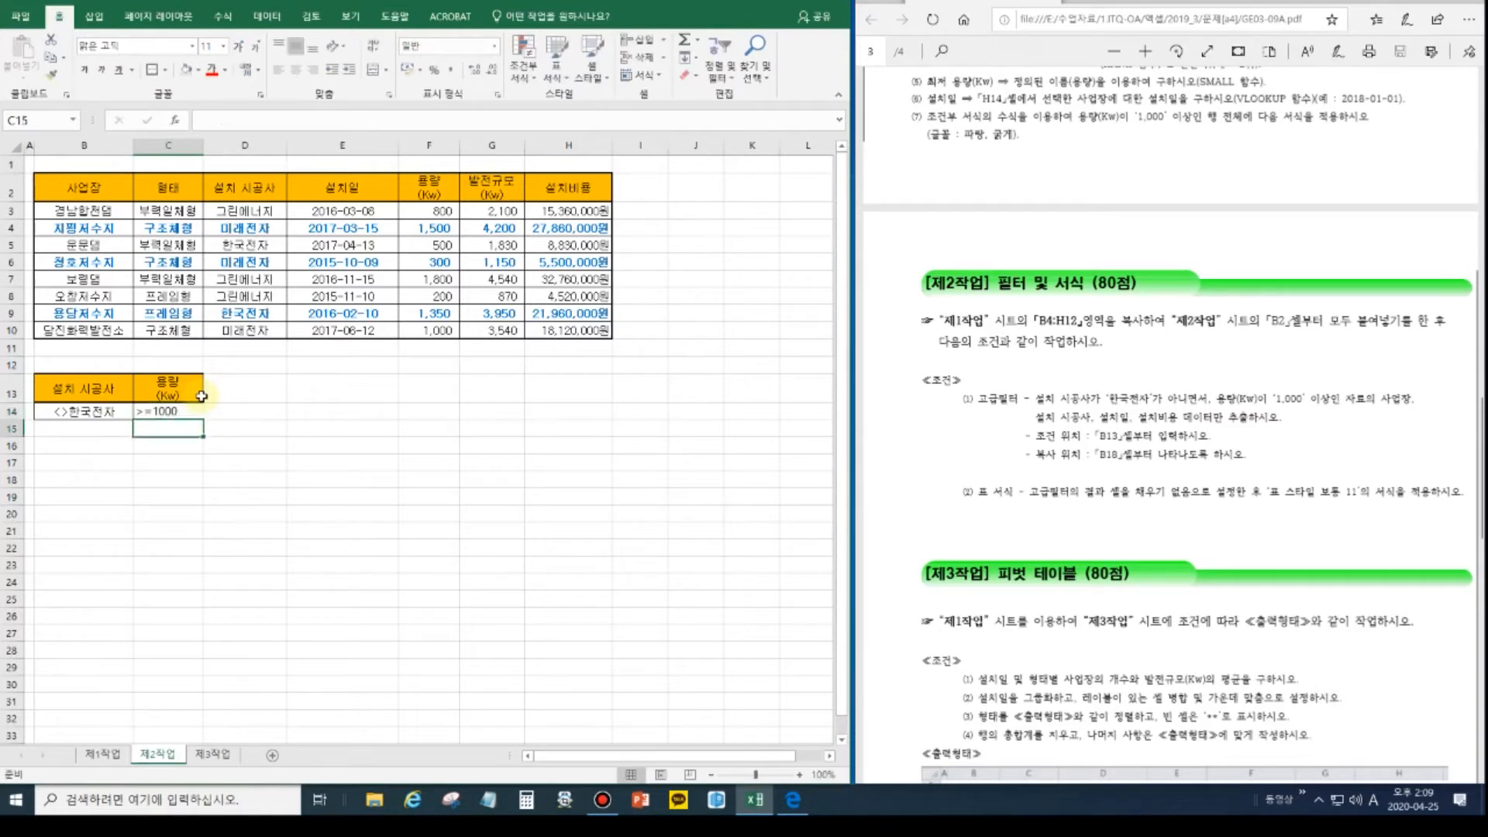
Apply all borders and a thick outside border to the criteria range B13:C14.
left_click_drag(81, 387, 177, 412)
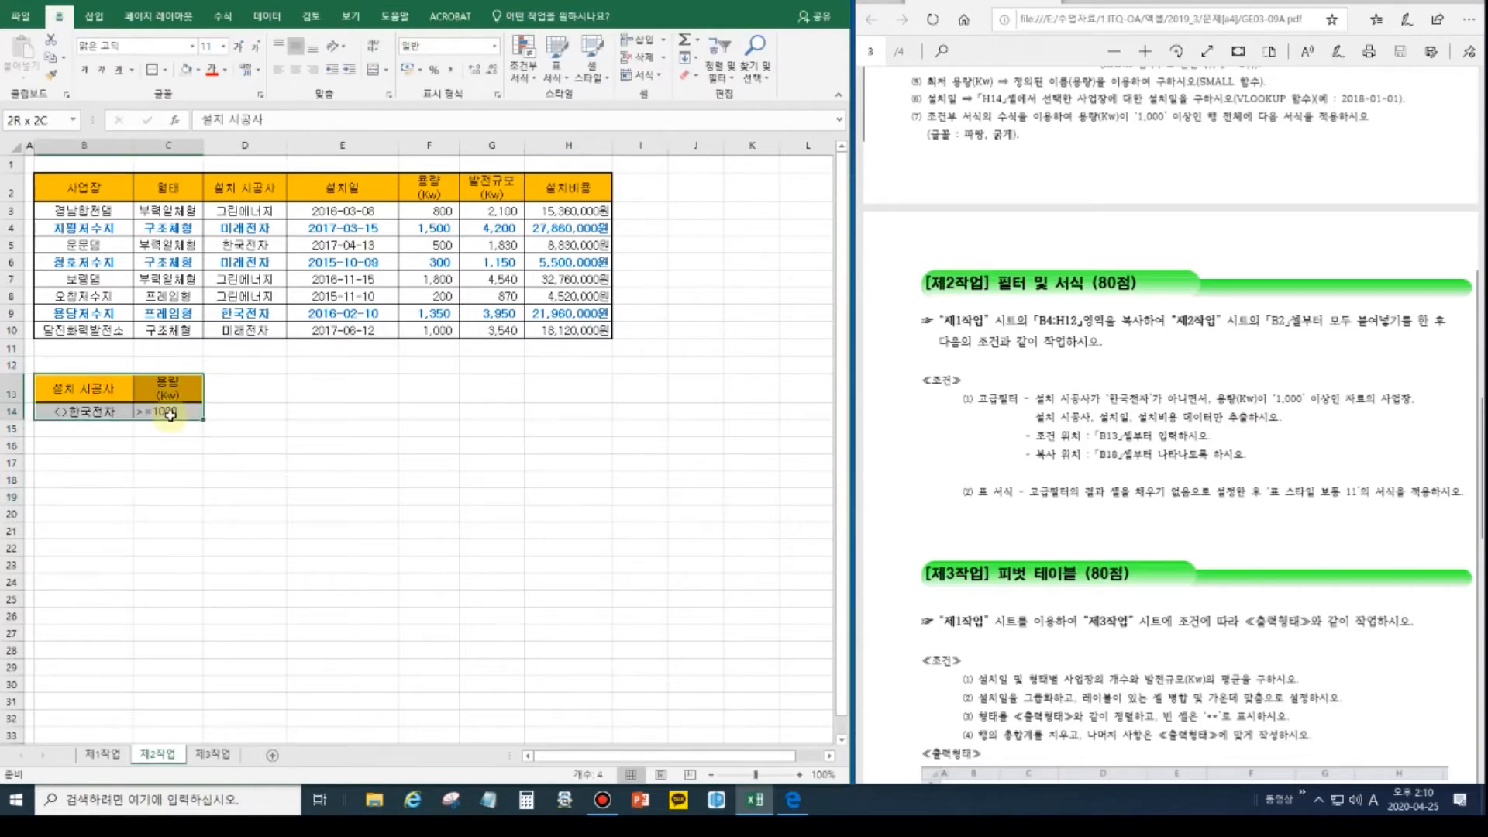
left_click(351, 15)
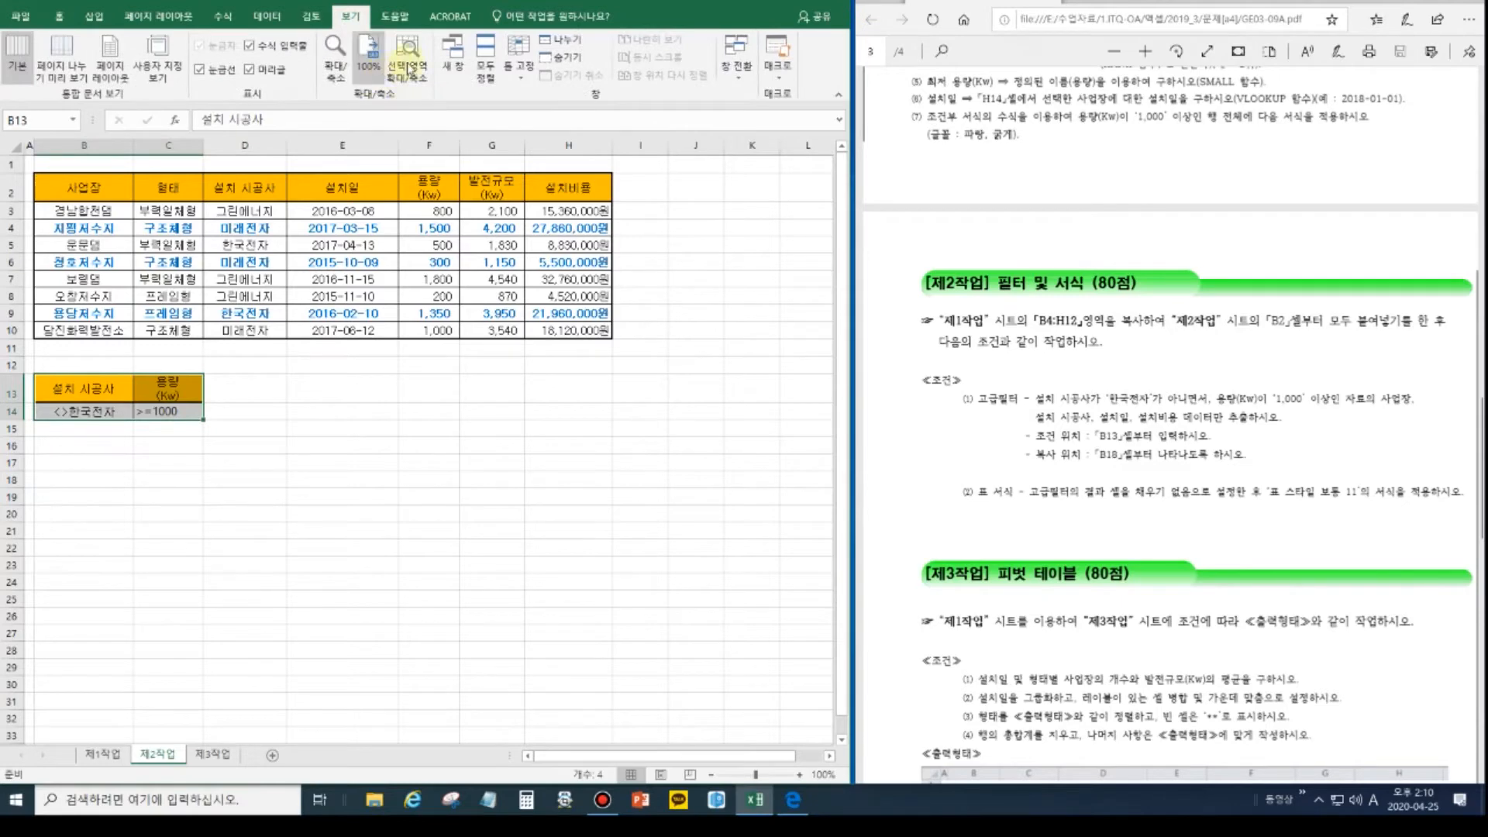
left_click(407, 58)
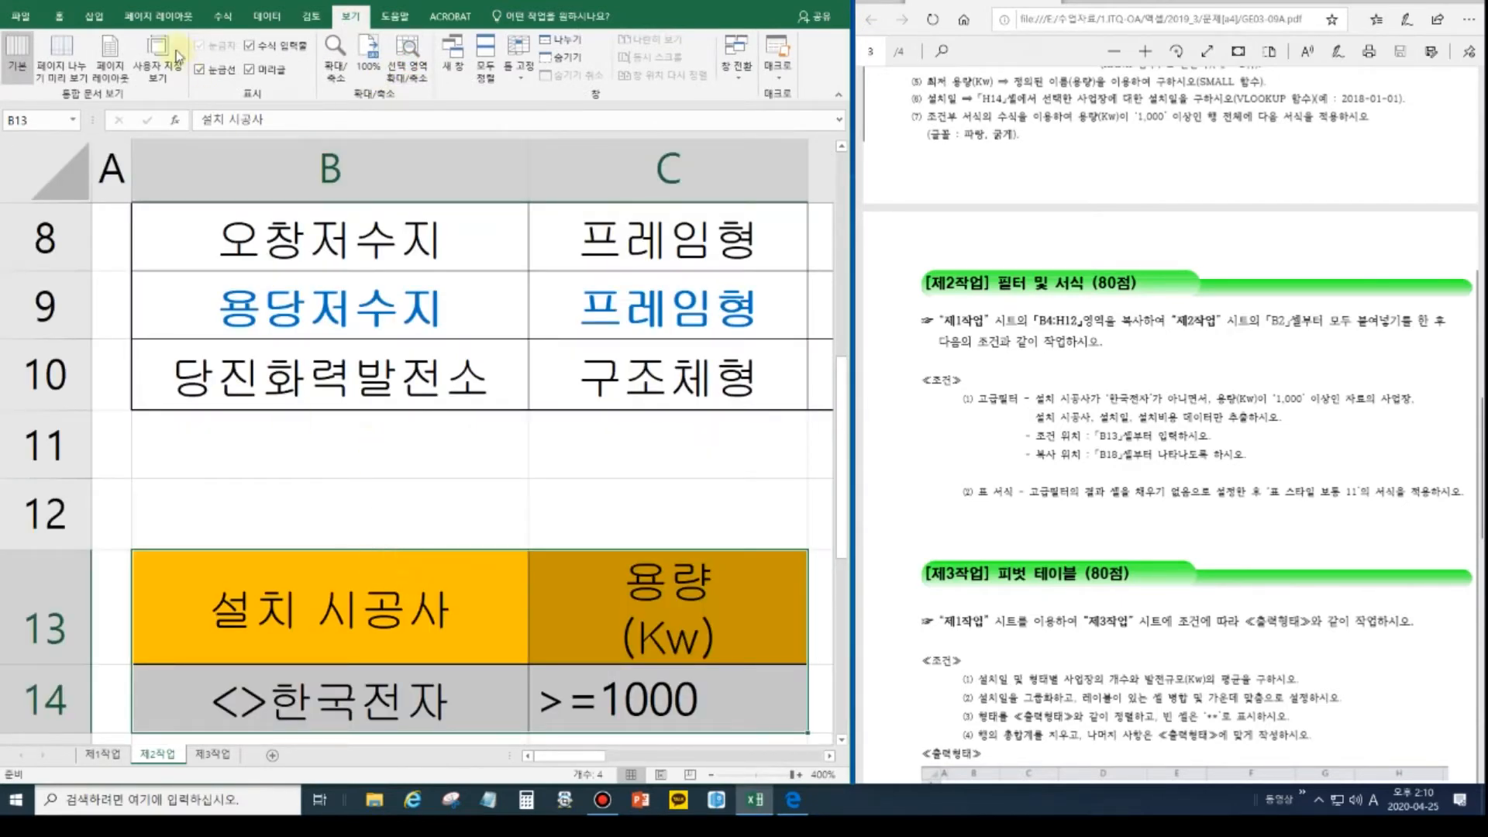
left_click(68, 17)
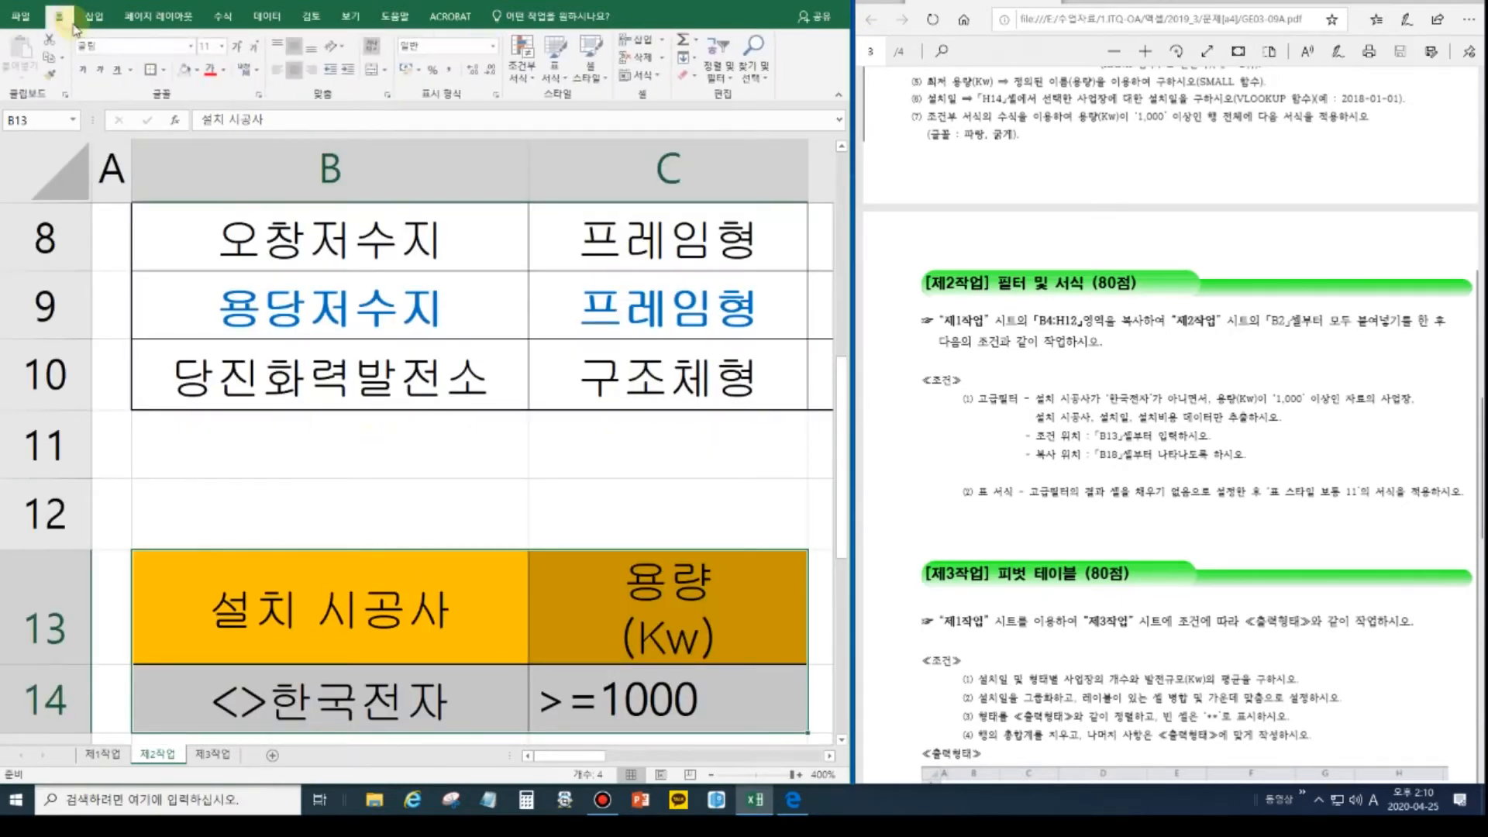
left_click(164, 69)
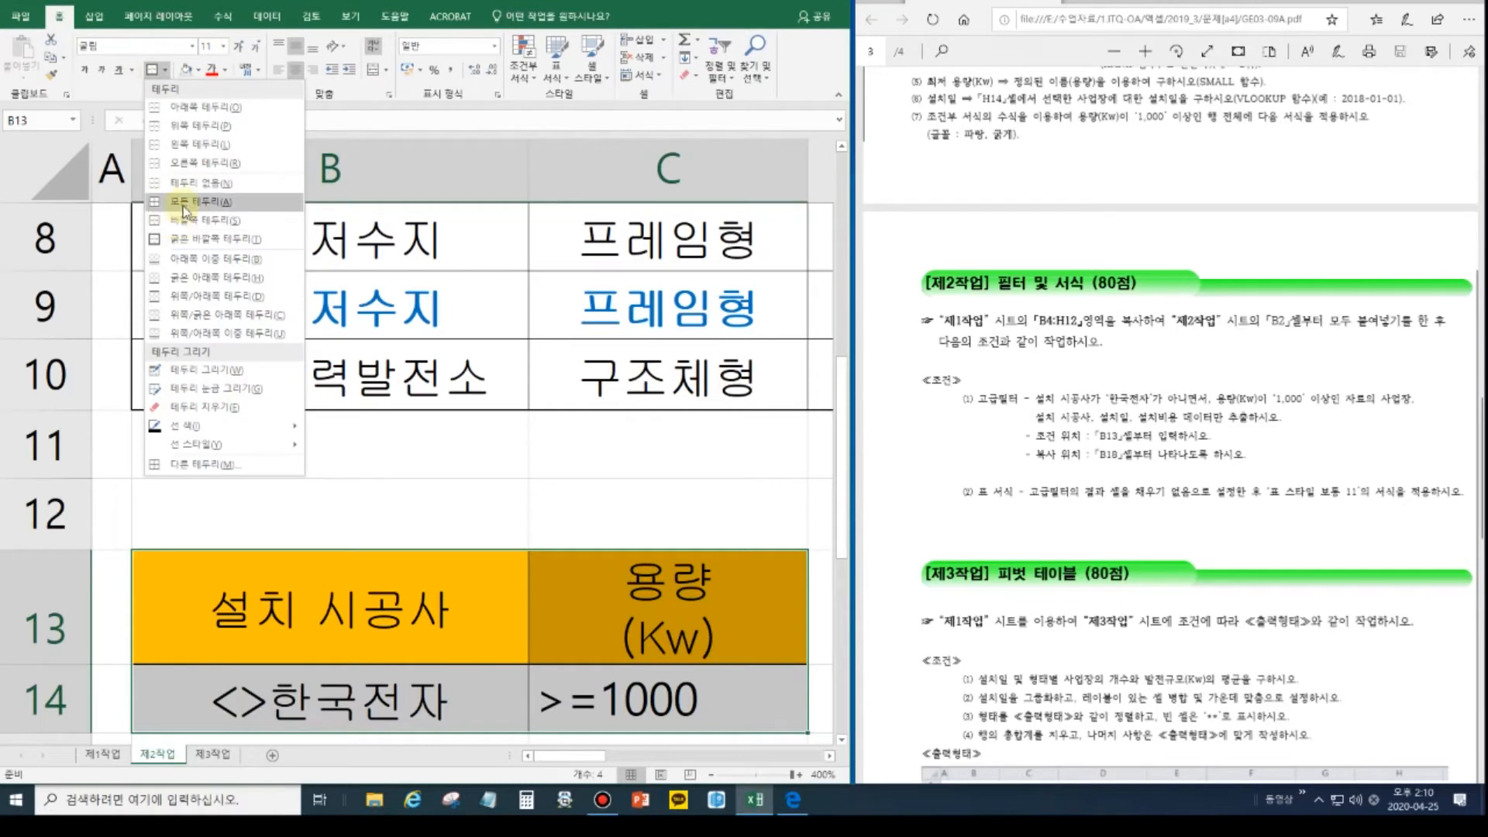
left_click(186, 203)
left_click(164, 69)
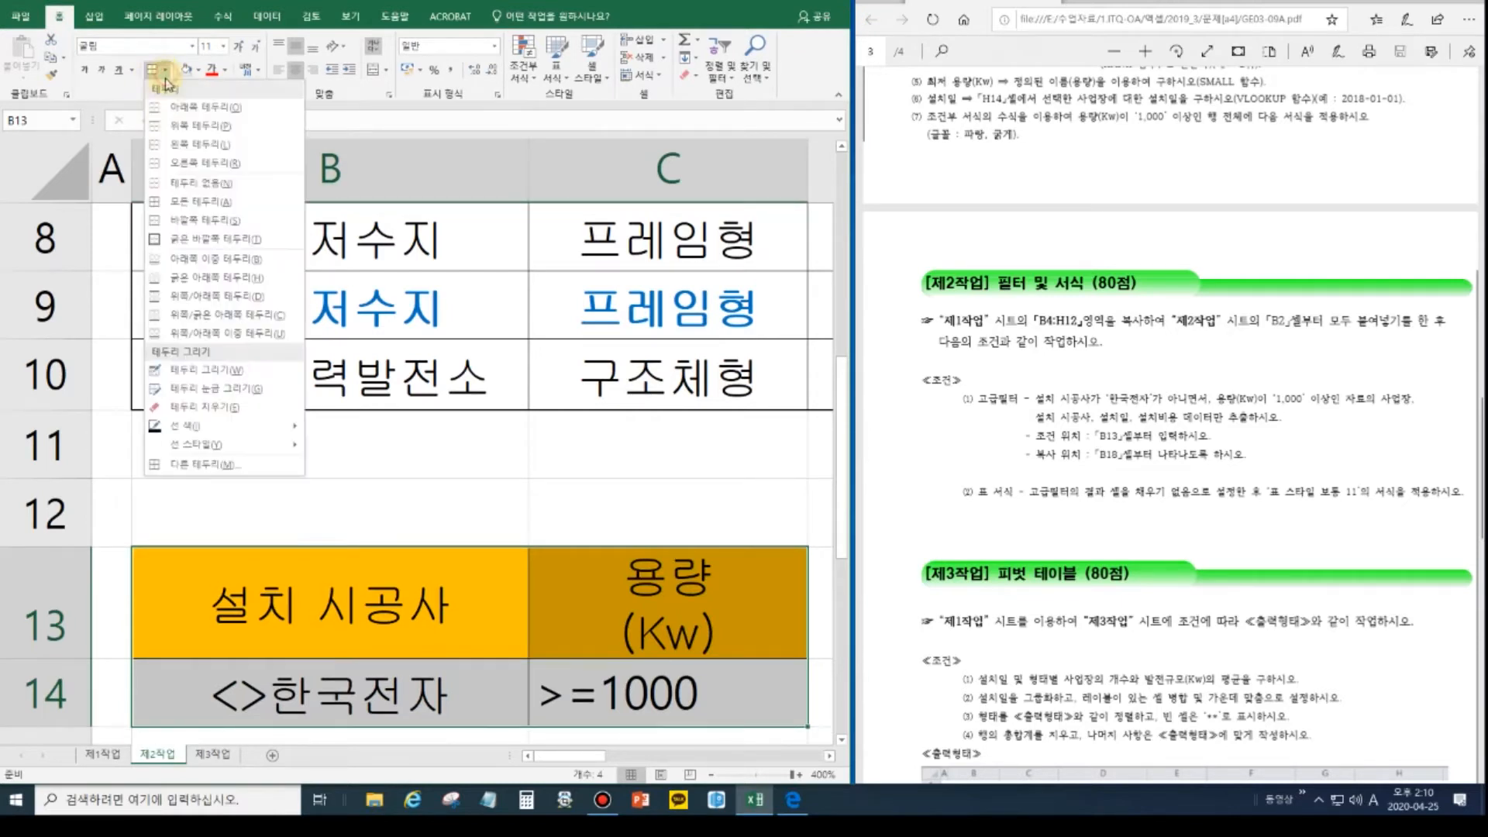
left_click(185, 237)
left_click(376, 497)
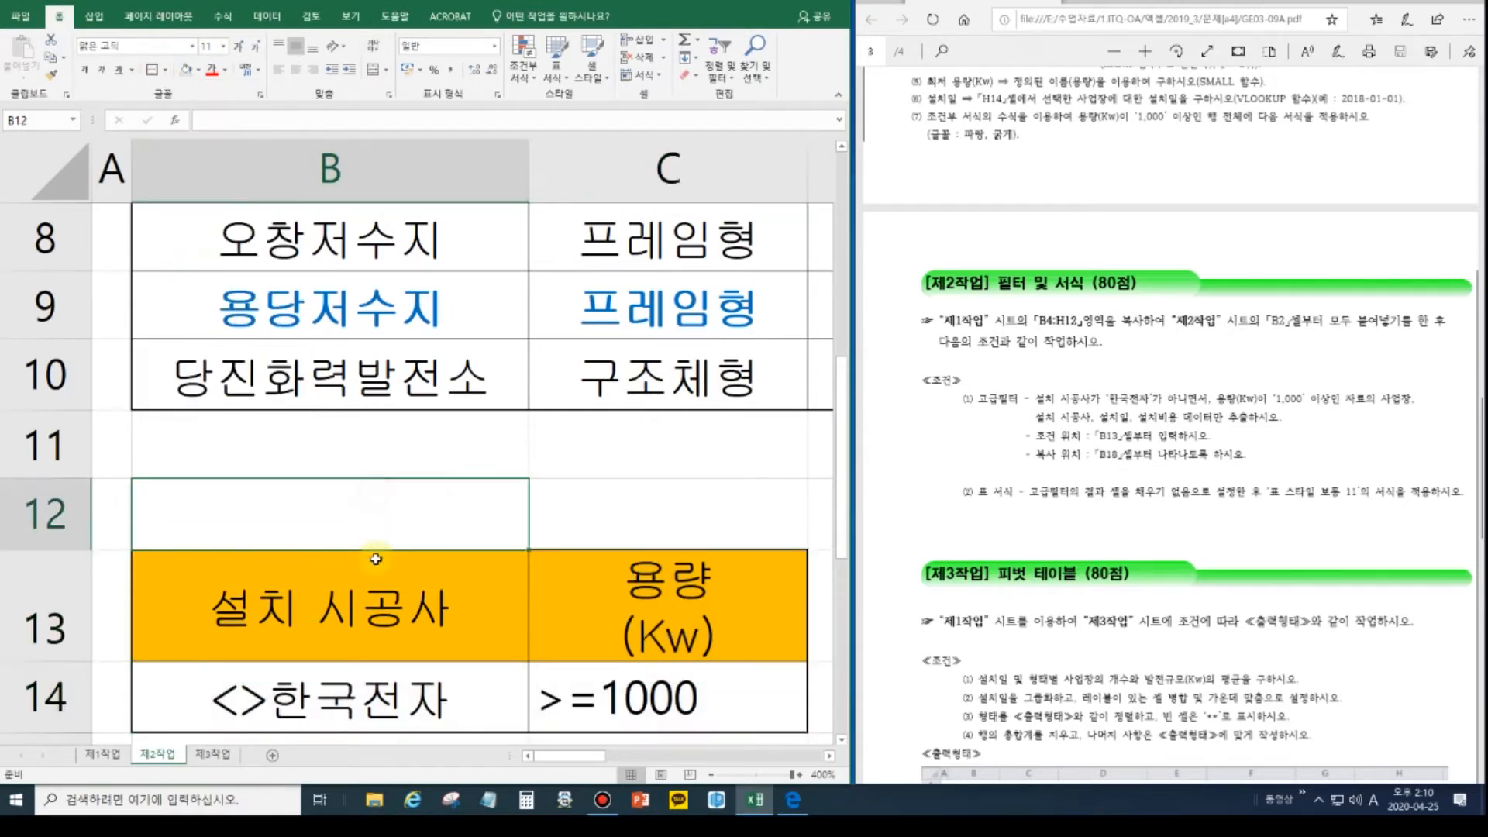
Center-align the criteria values in B14:C14.
scroll(343, 657, "down", 1)
left_click(333, 508)
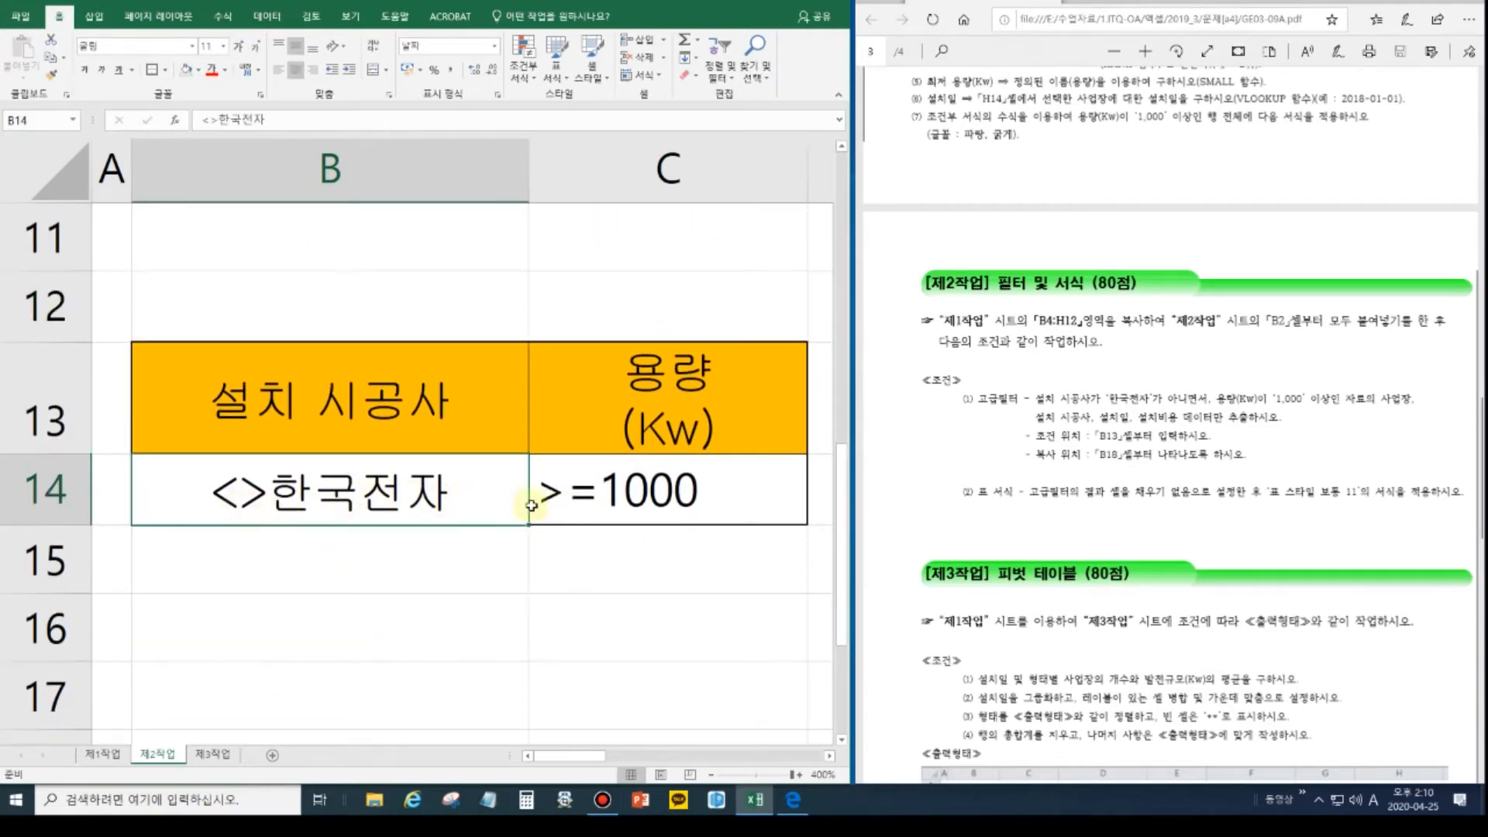
left_click(556, 512)
left_click_drag(576, 529, 542, 487)
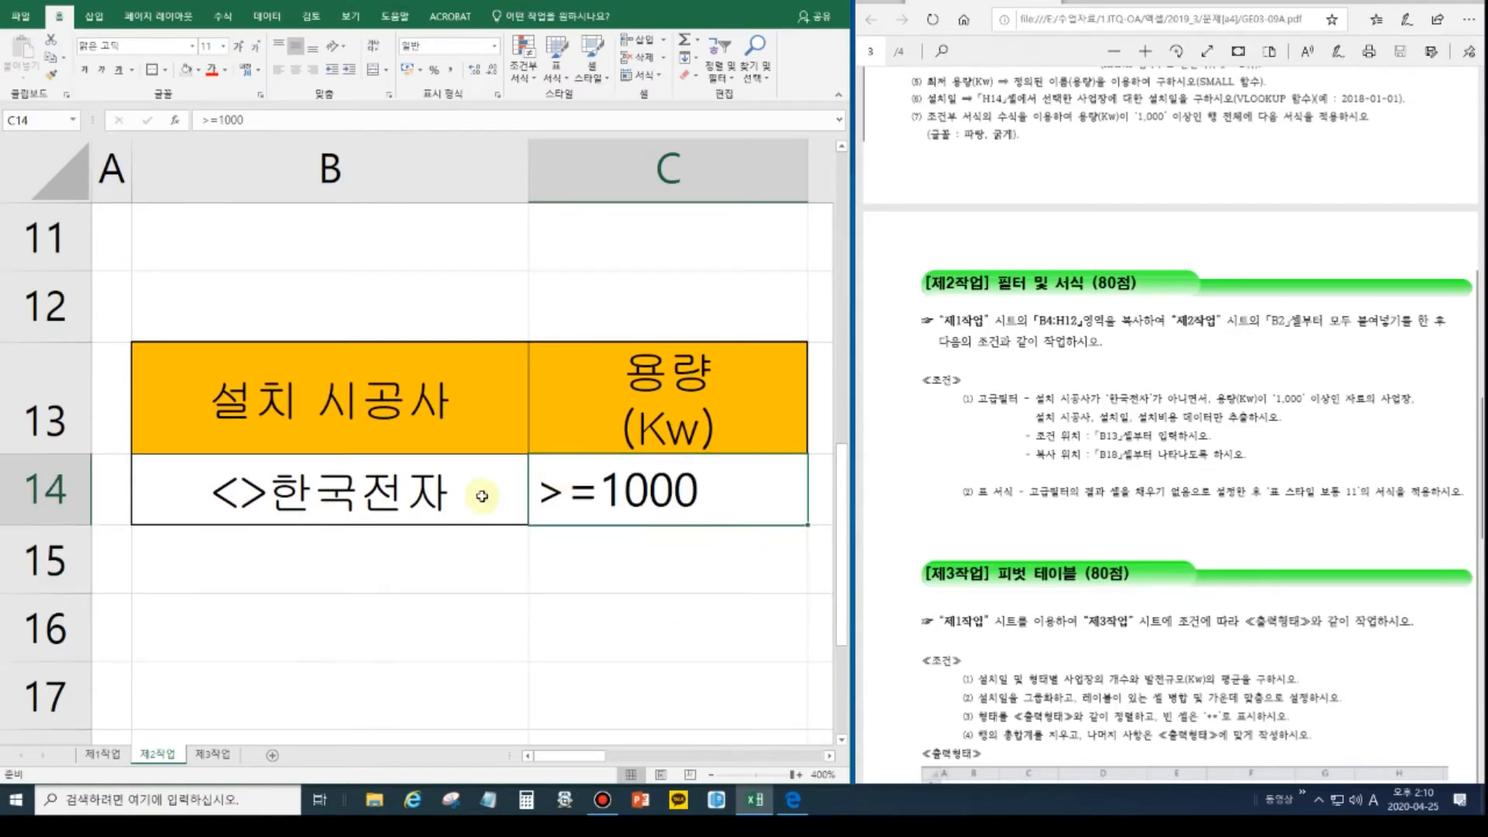
left_click_drag(432, 492, 615, 490)
left_click(296, 71)
left_click(298, 71)
left_click(549, 481)
left_click(517, 543)
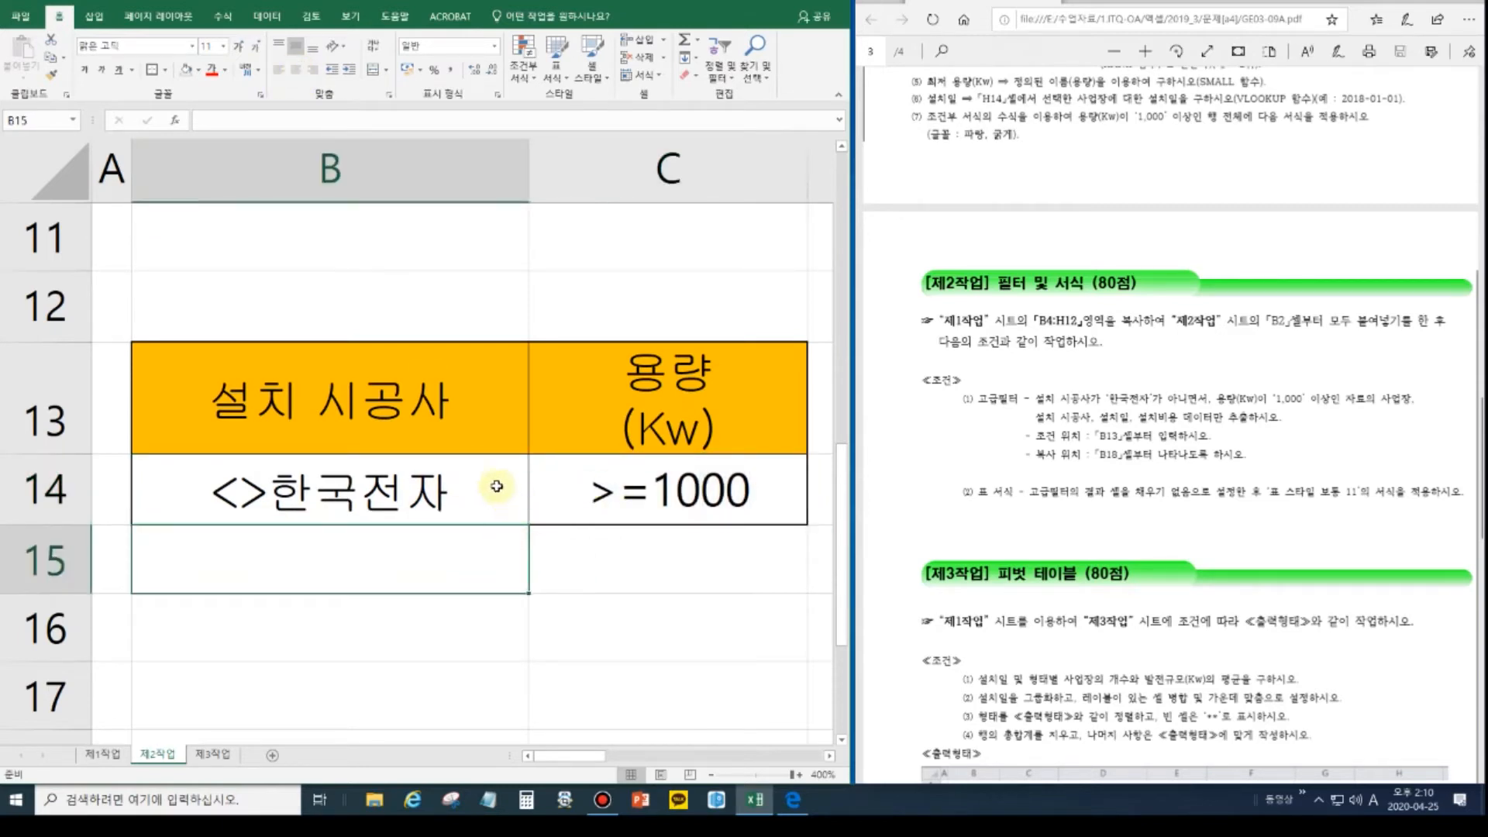
Copy the headers 사업장, 설치 시공사, 설치일 and 설치비용 from row 2 to the output area at B18:E18.
left_click(351, 16)
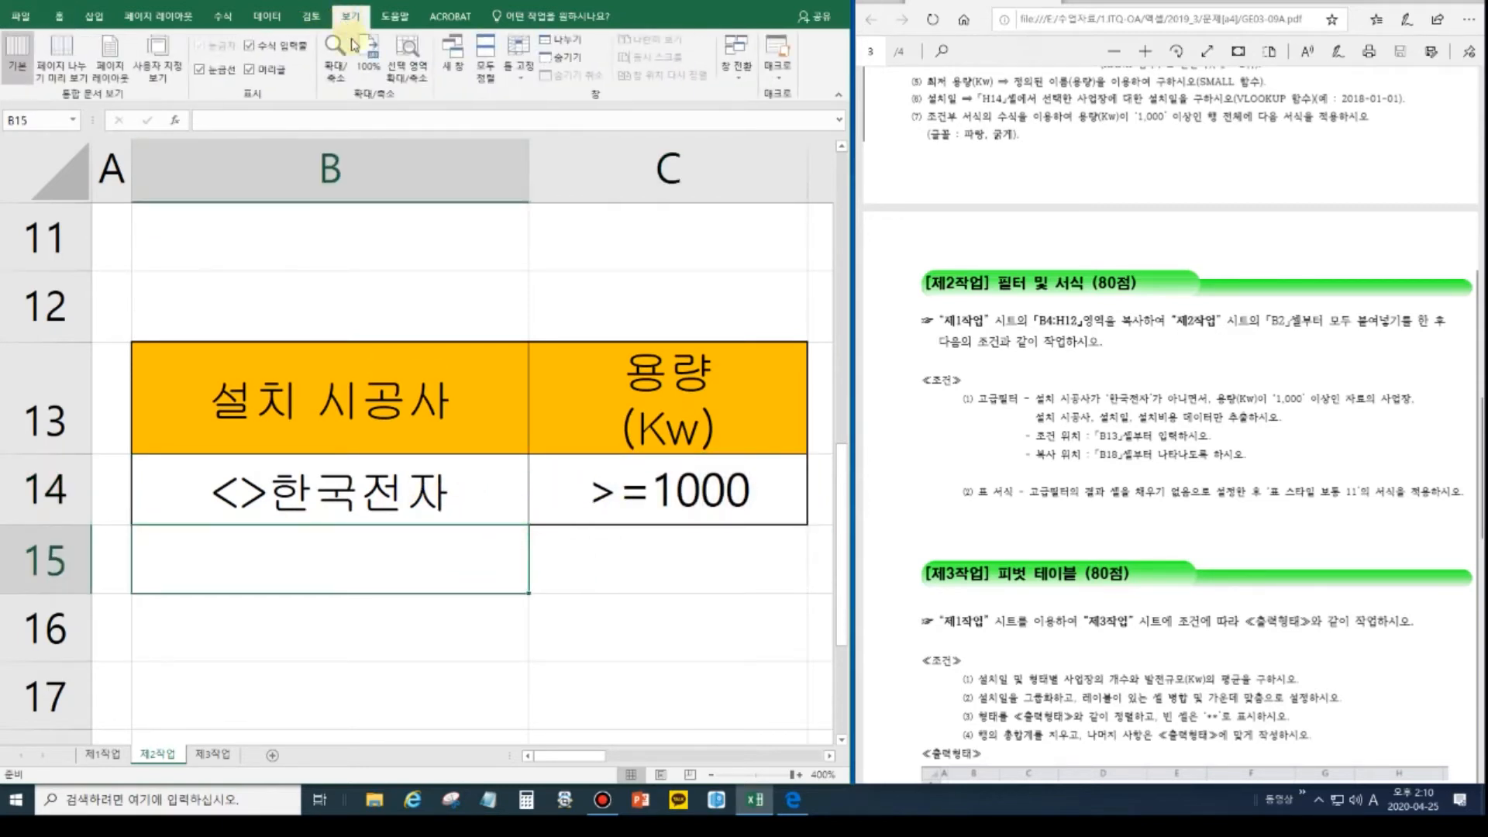
left_click(356, 62)
left_click(207, 359)
scroll(202, 359, "up", 4)
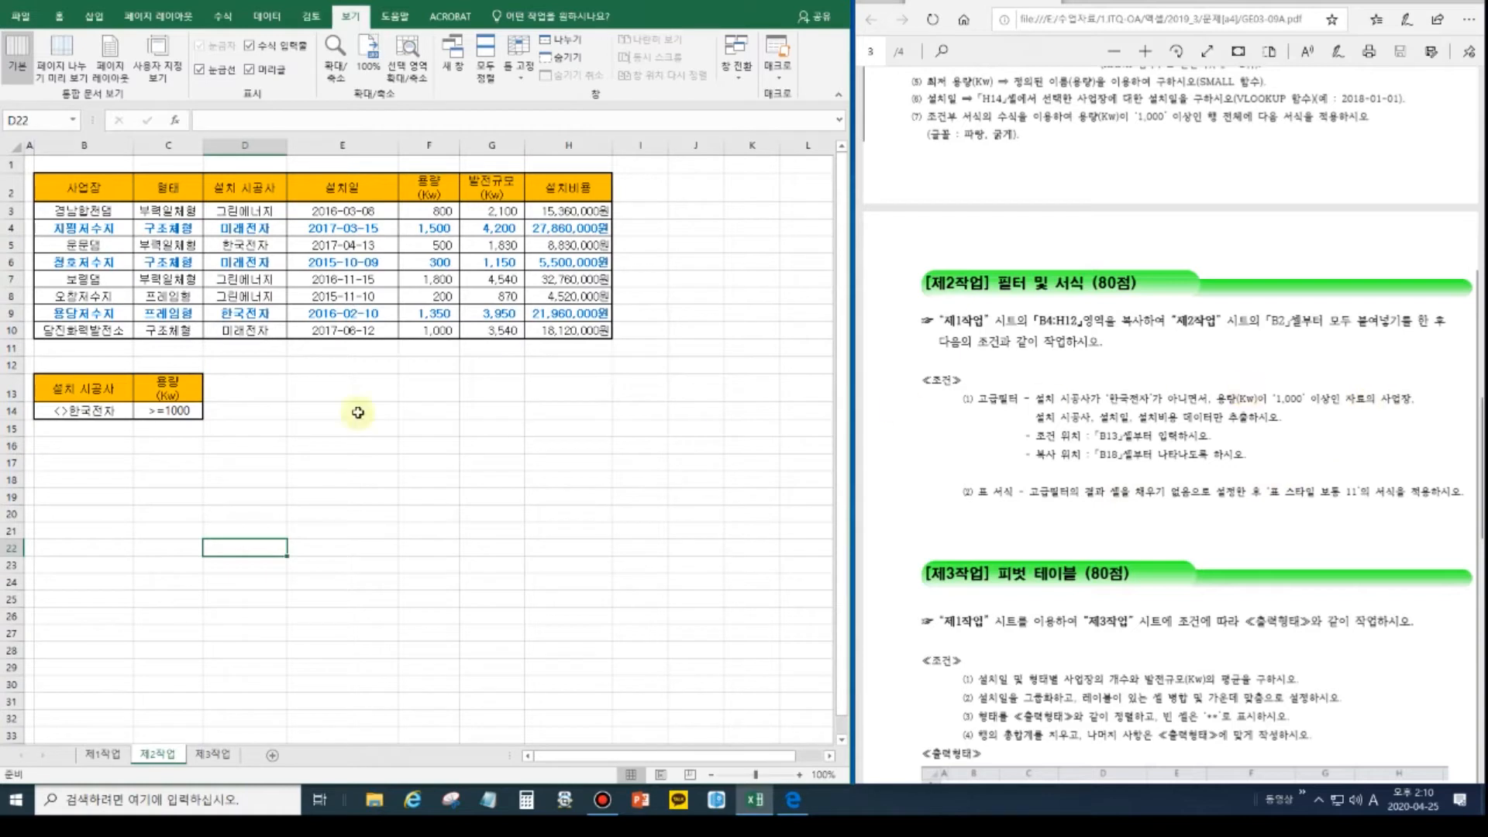
left_click(124, 190)
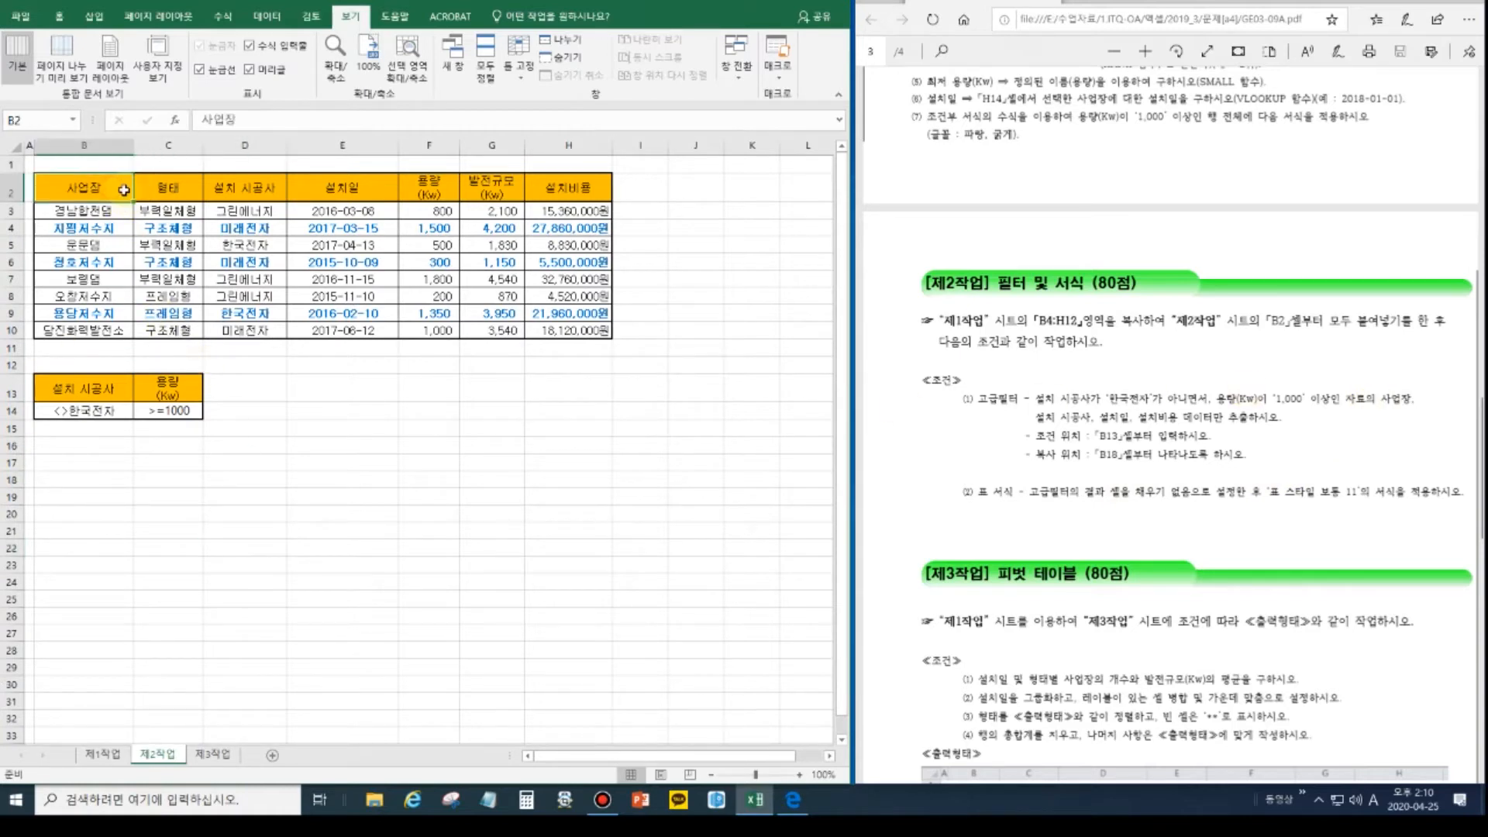
left_click(268, 192, "ctrl")
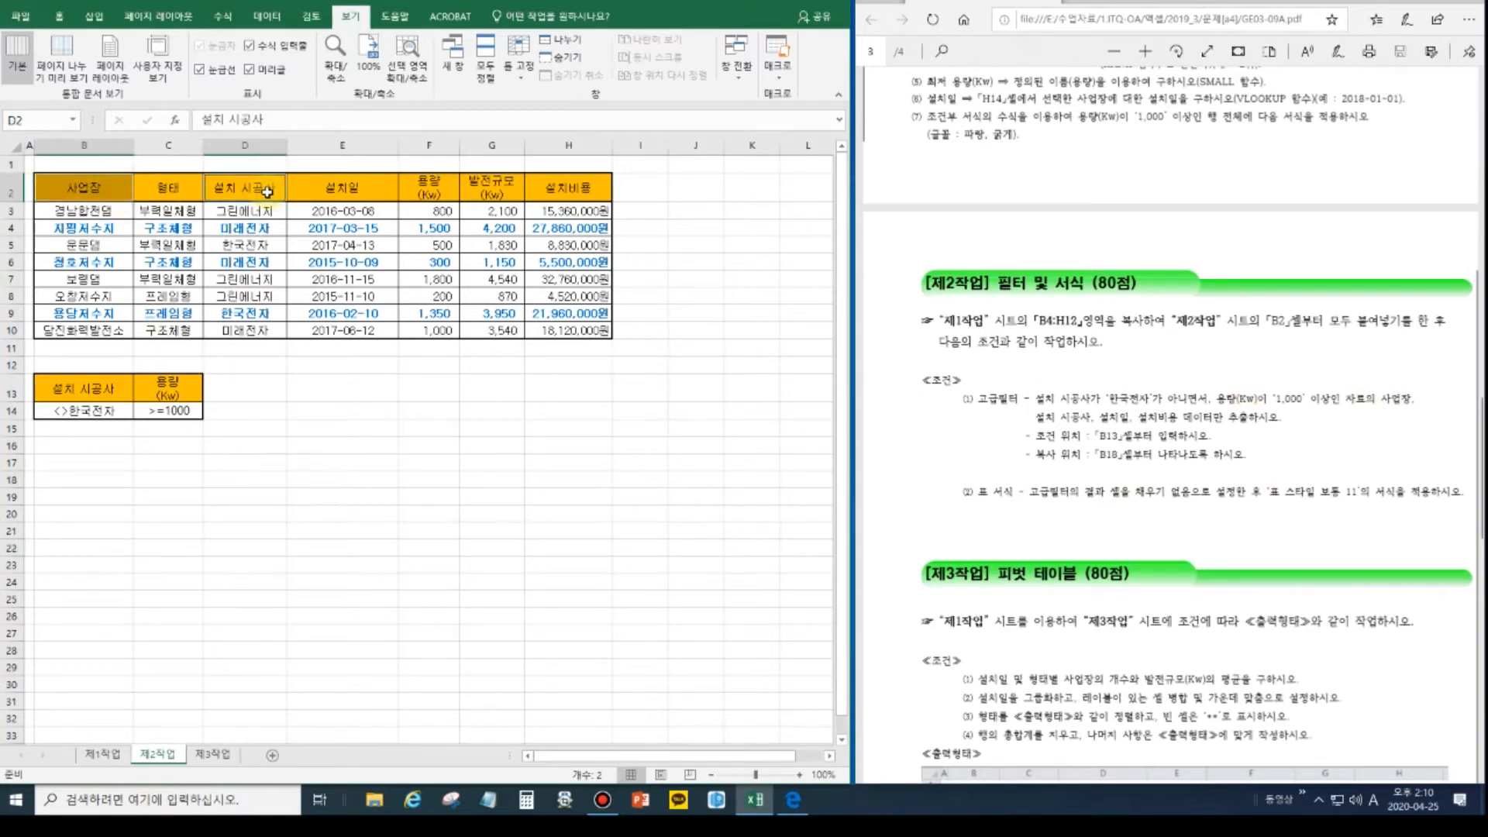
left_click(349, 191, "ctrl")
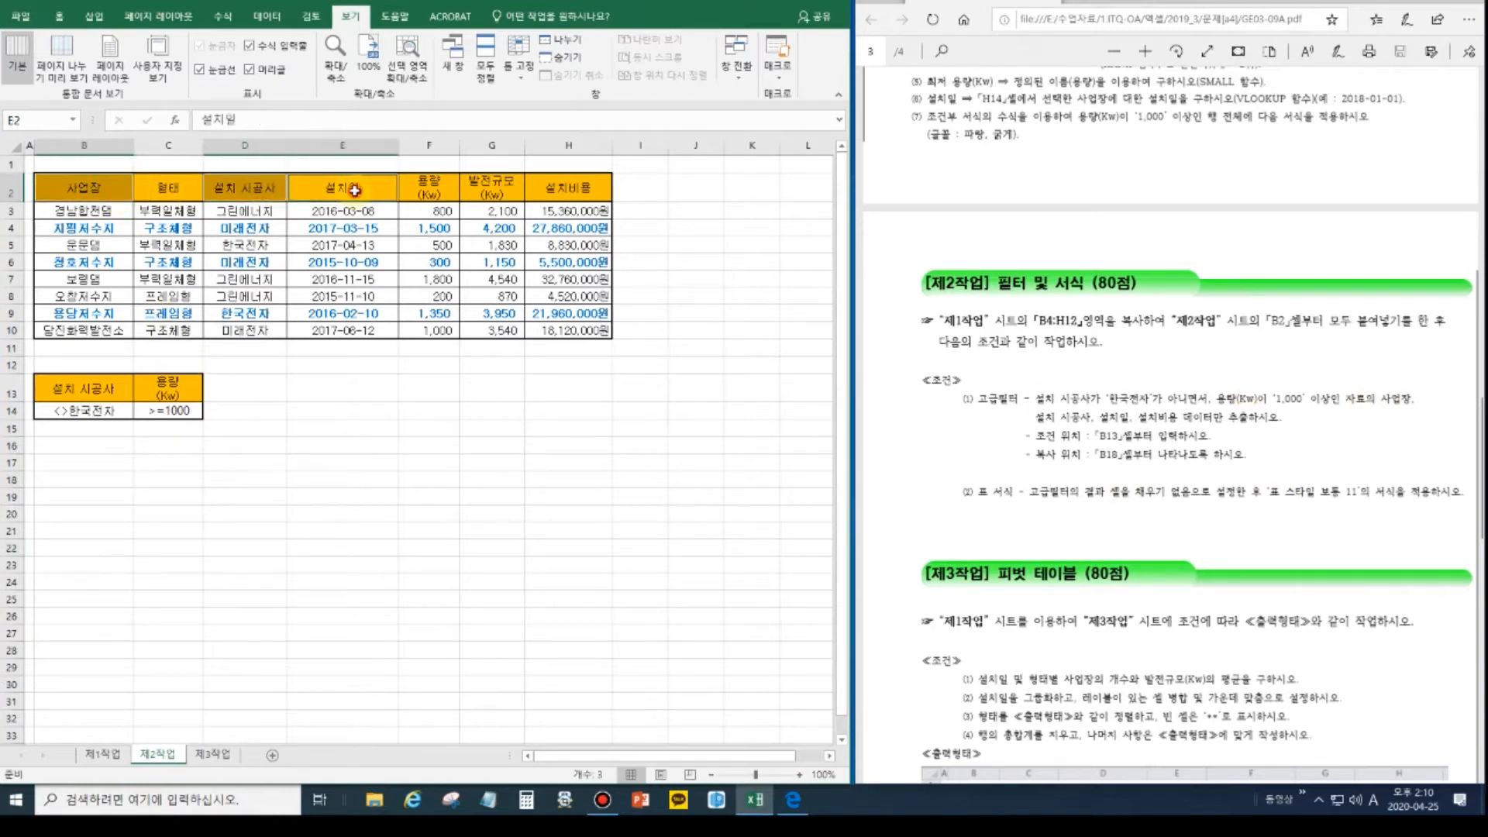
left_click(569, 188, "ctrl")
key("ctrl+c")
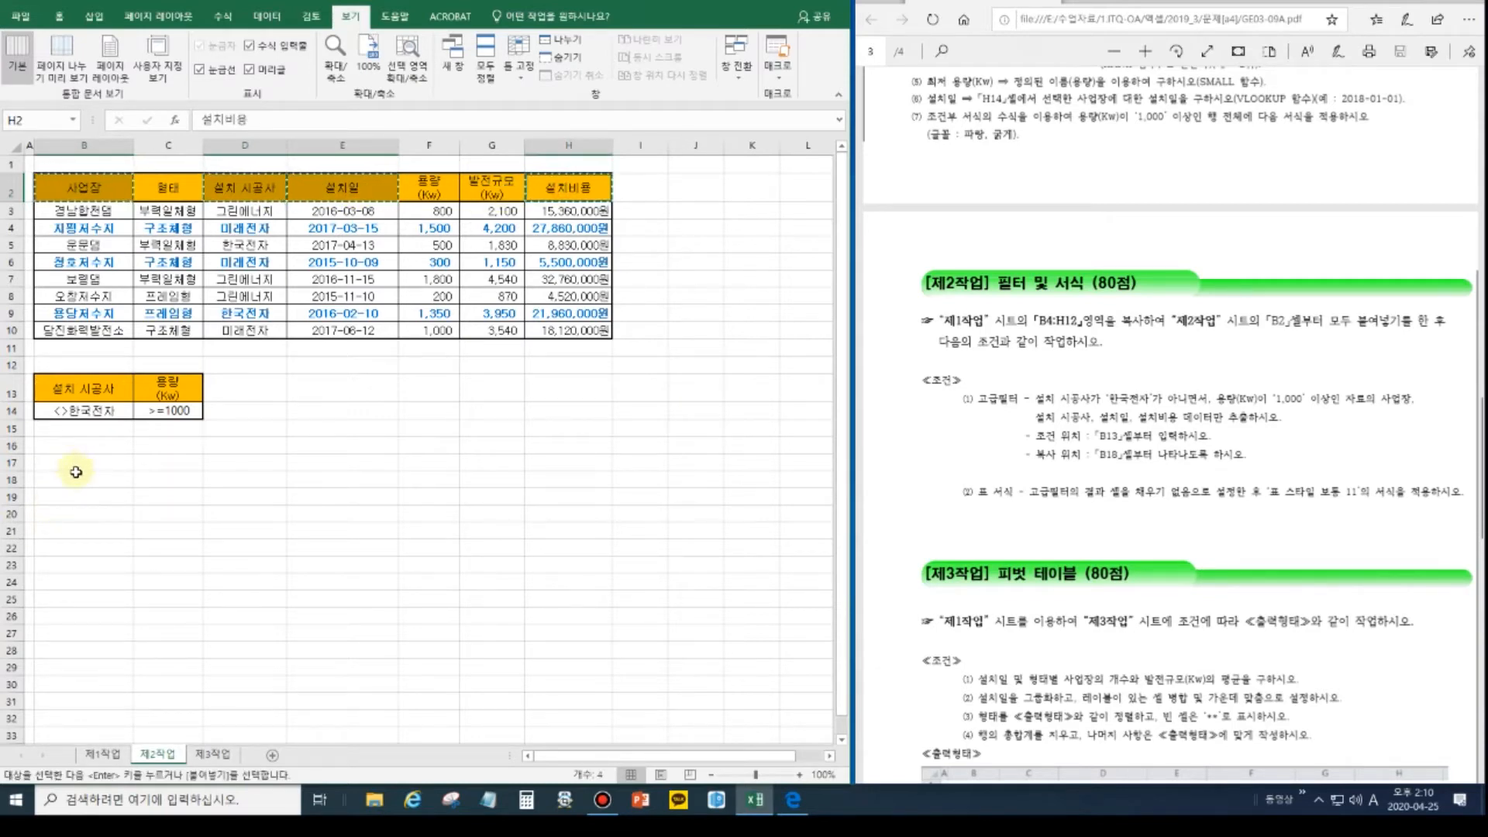
left_click(109, 479)
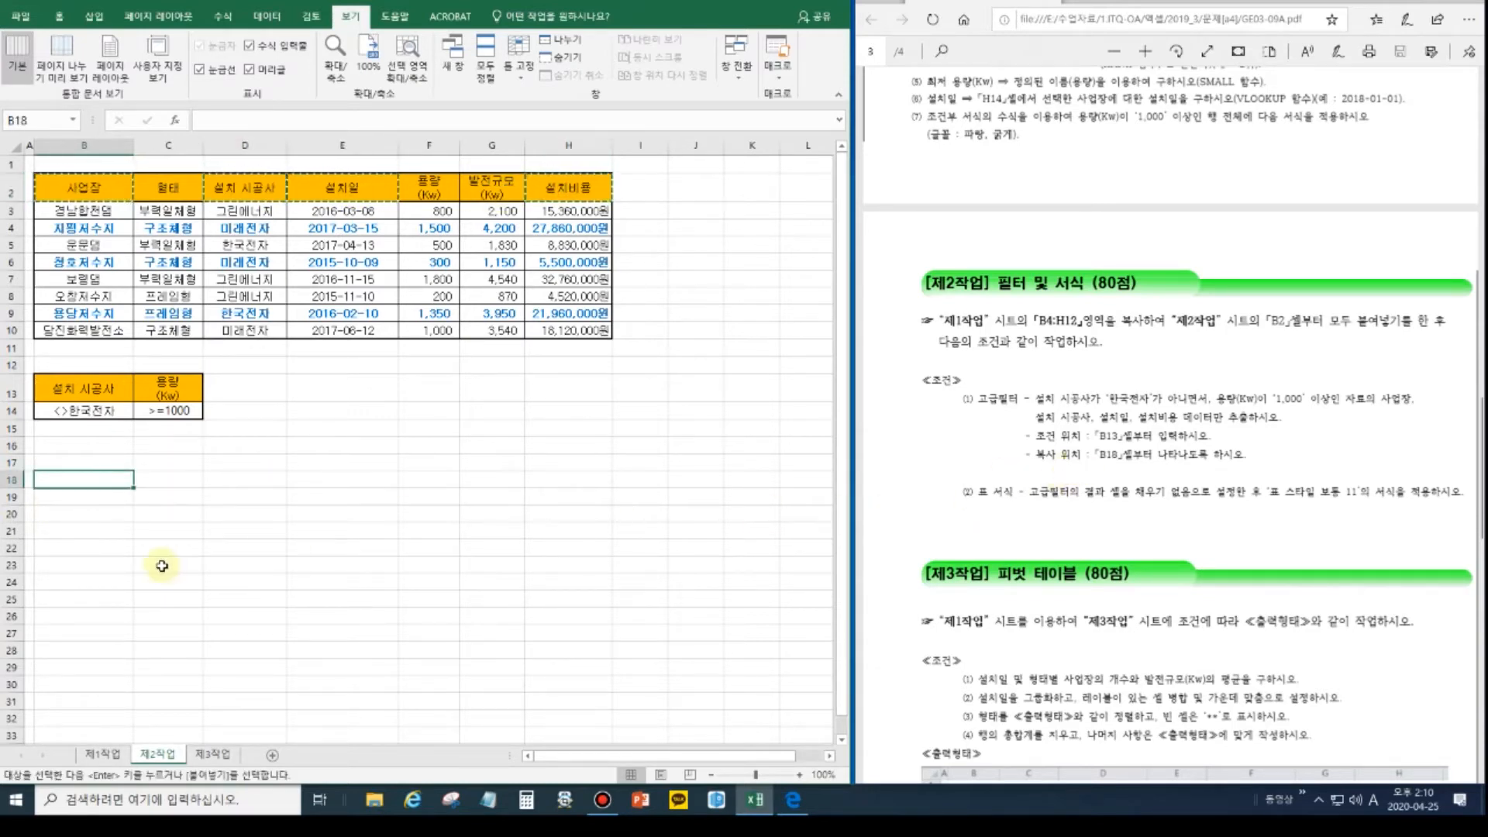
key("ctrl+v")
left_click(93, 547)
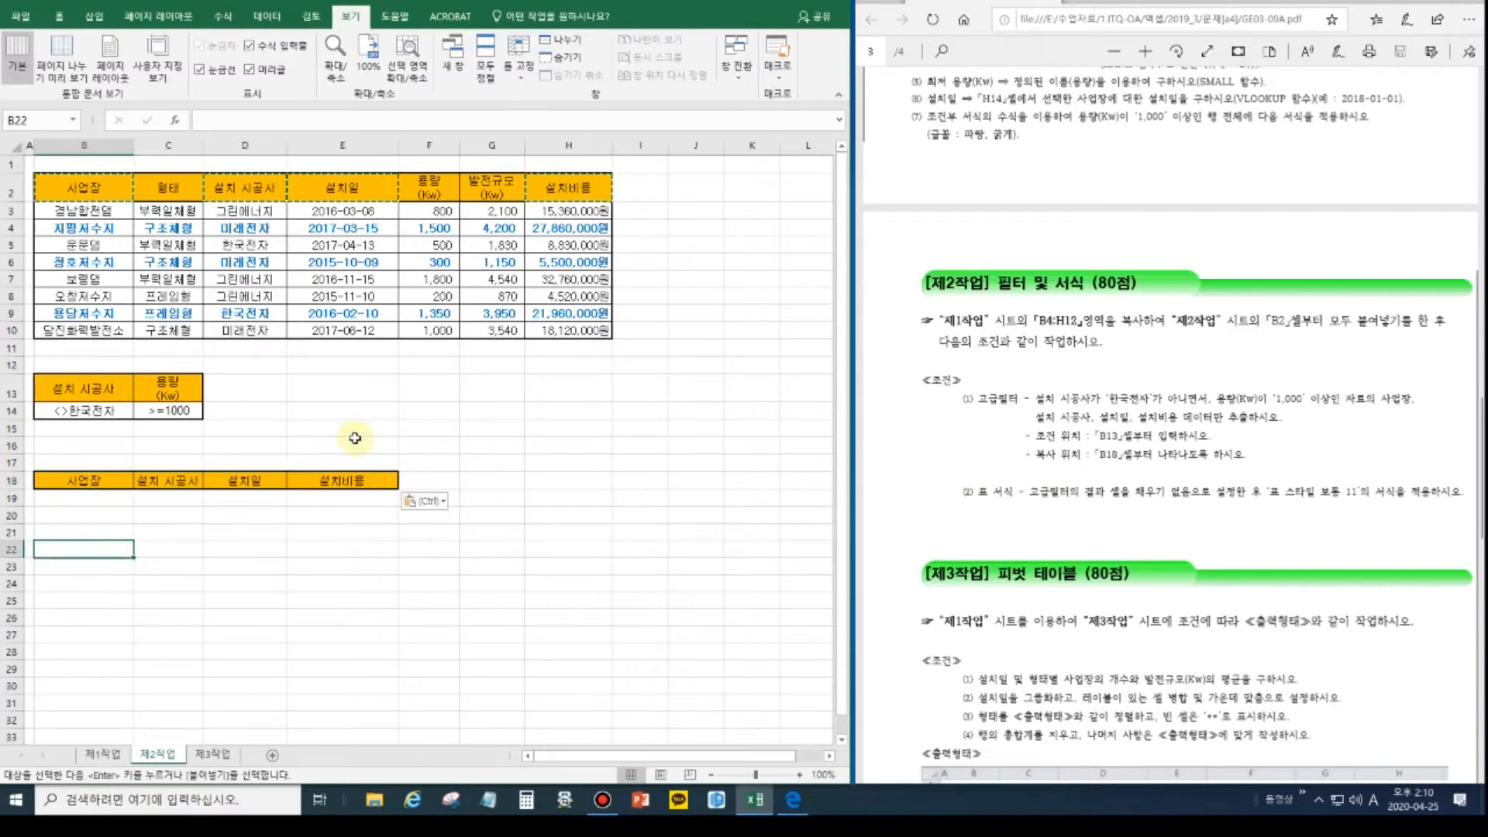
key("Escape")
left_click(118, 188)
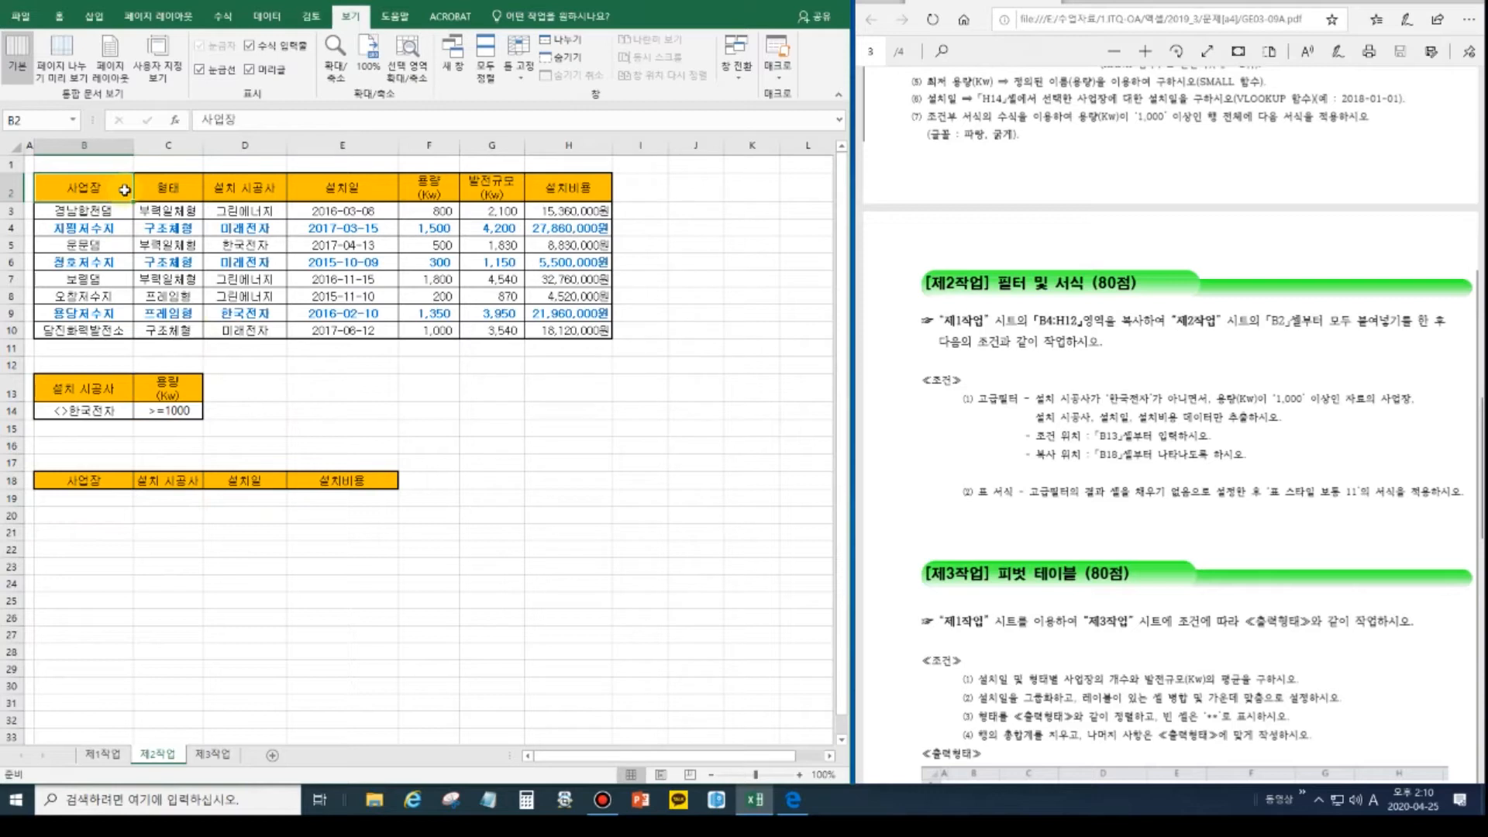
Start an Advanced Filter on the list range B2:H10 with the results copied to another location.
key("ctrl+shift+Right")
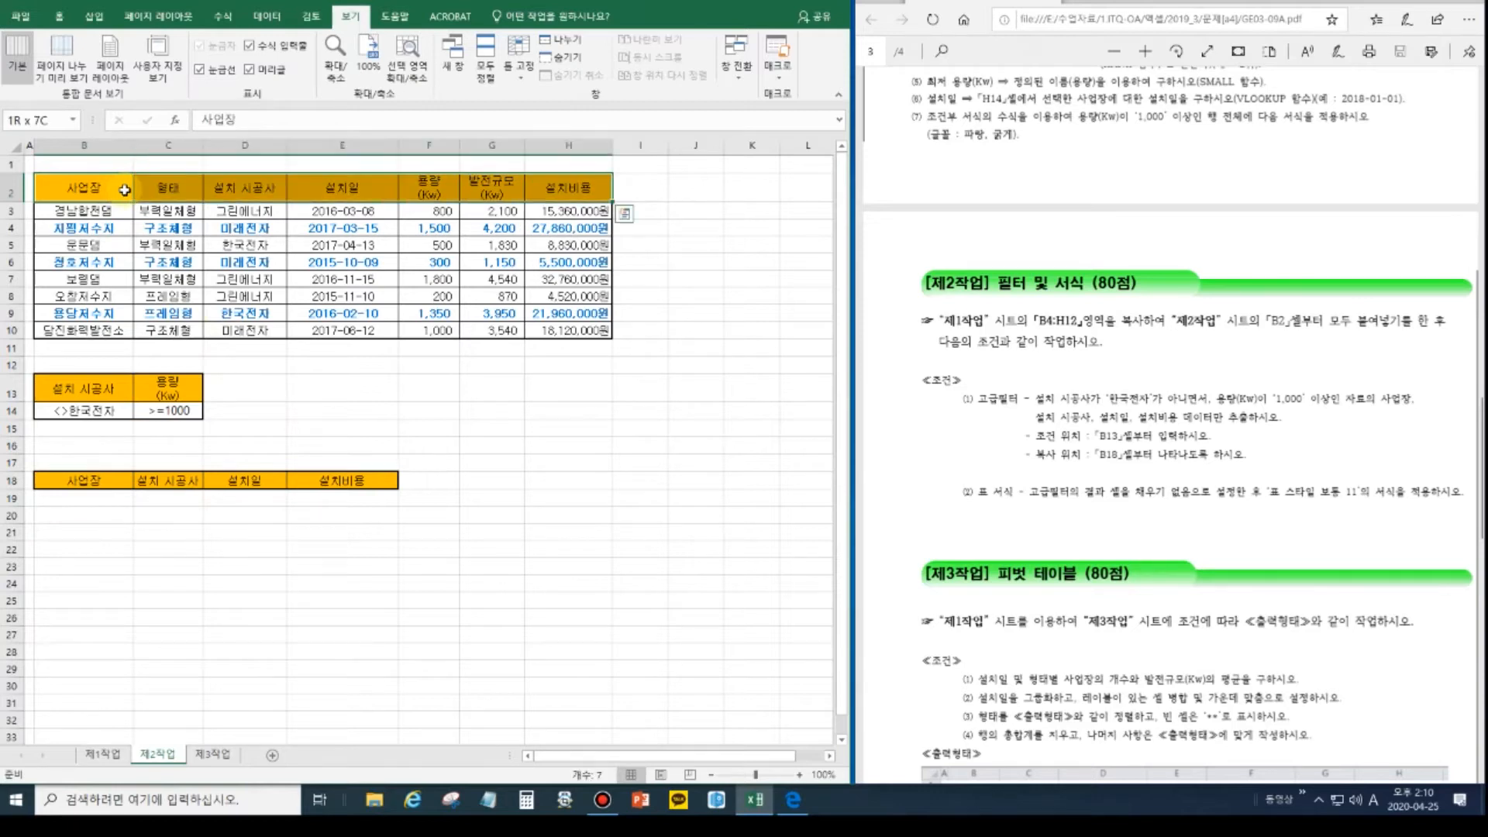
key("ctrl+shift+Down")
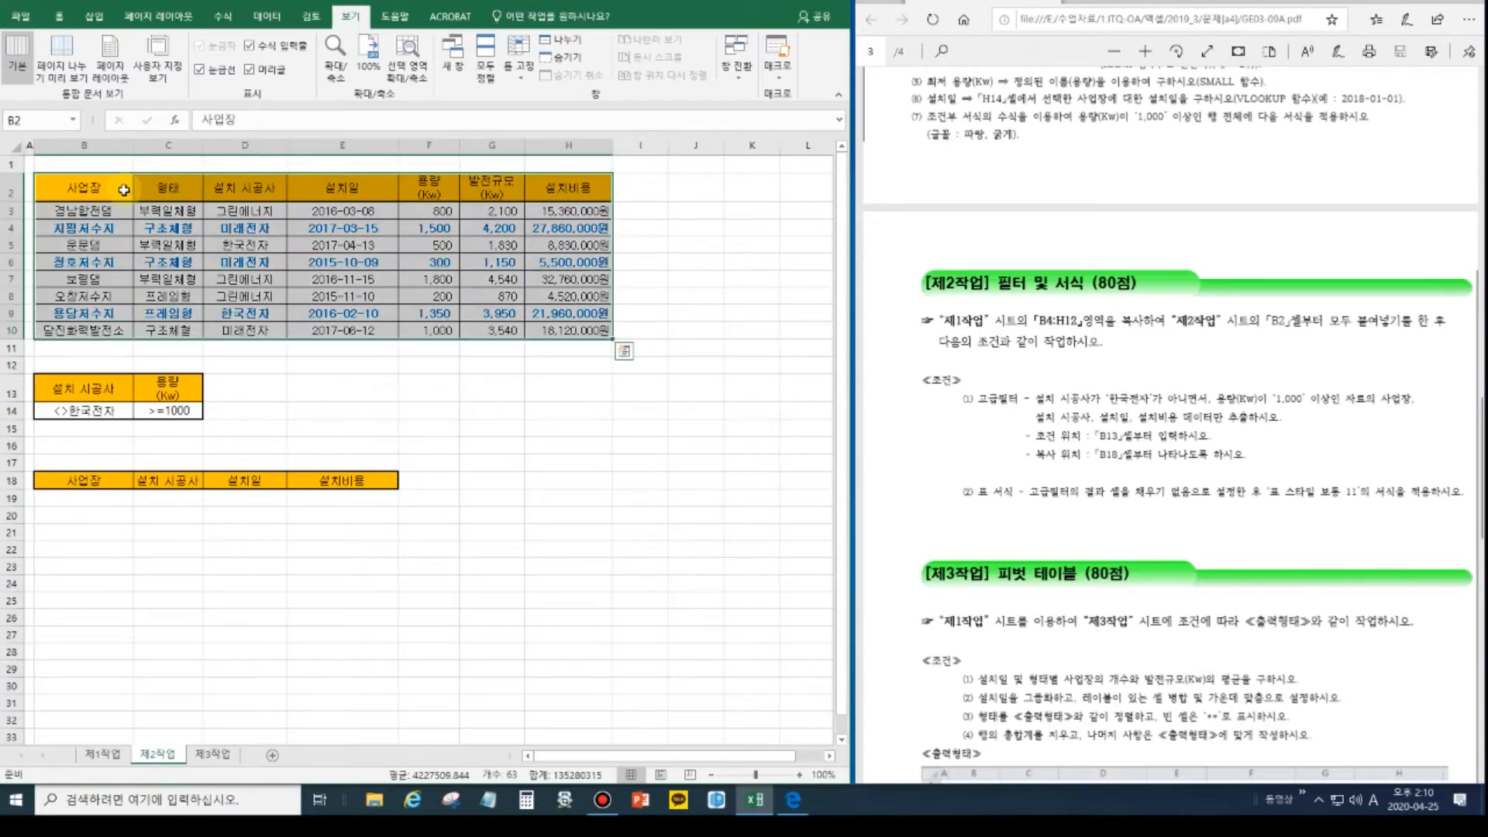
left_click_drag(117, 186, 517, 324)
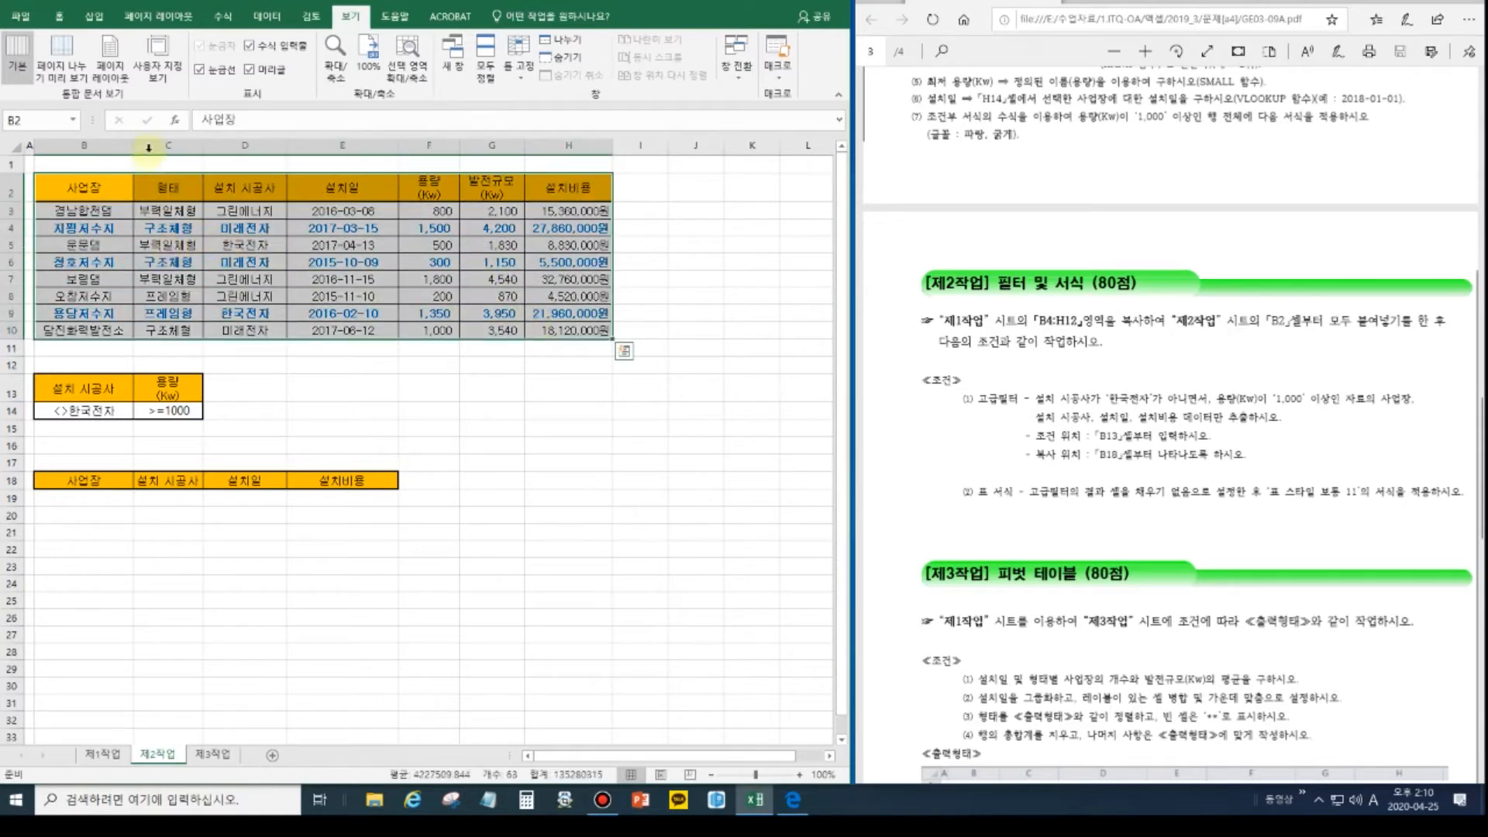
left_click(267, 17)
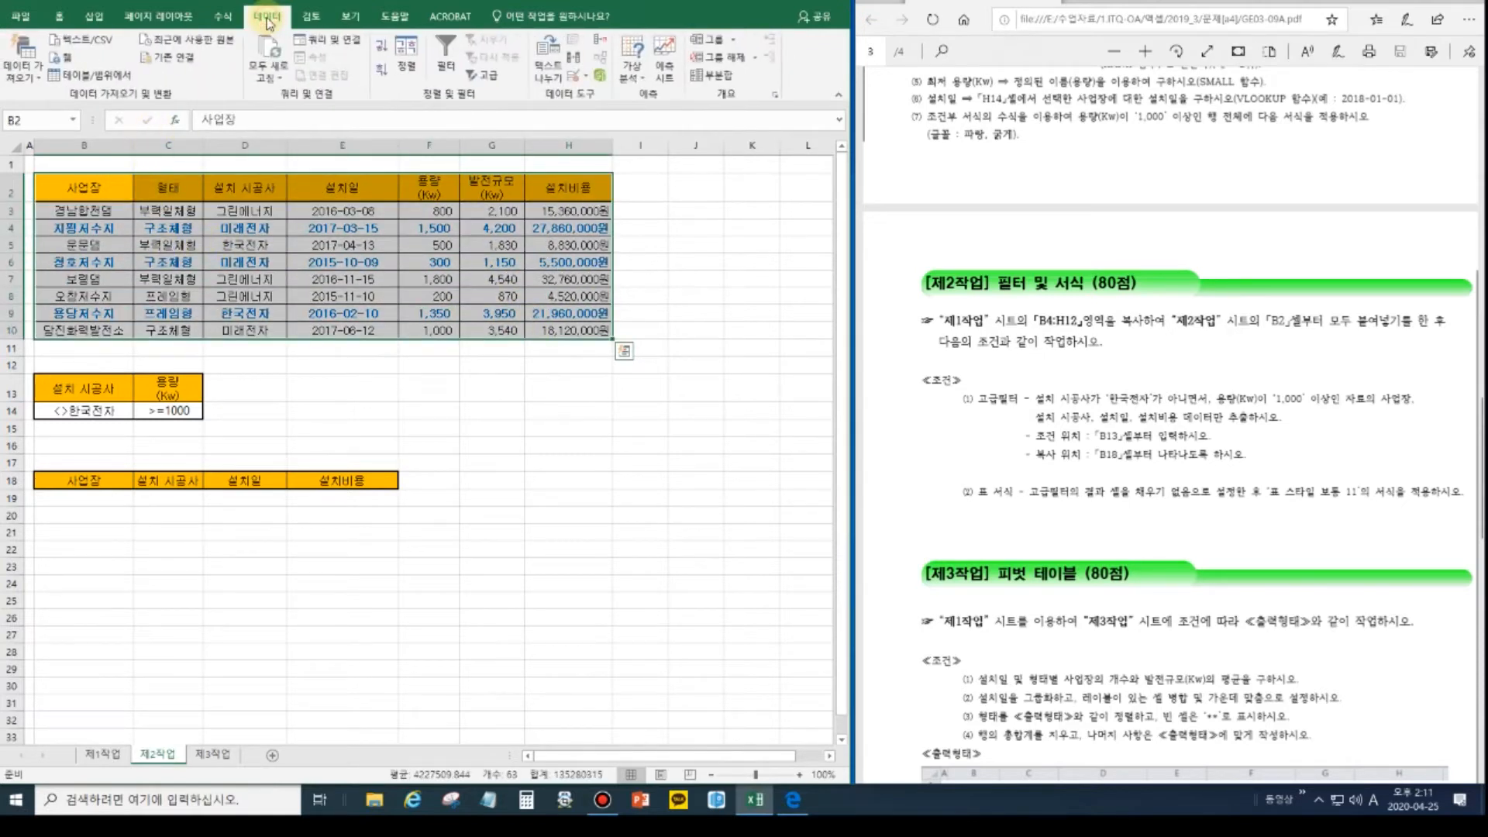
left_click(494, 78)
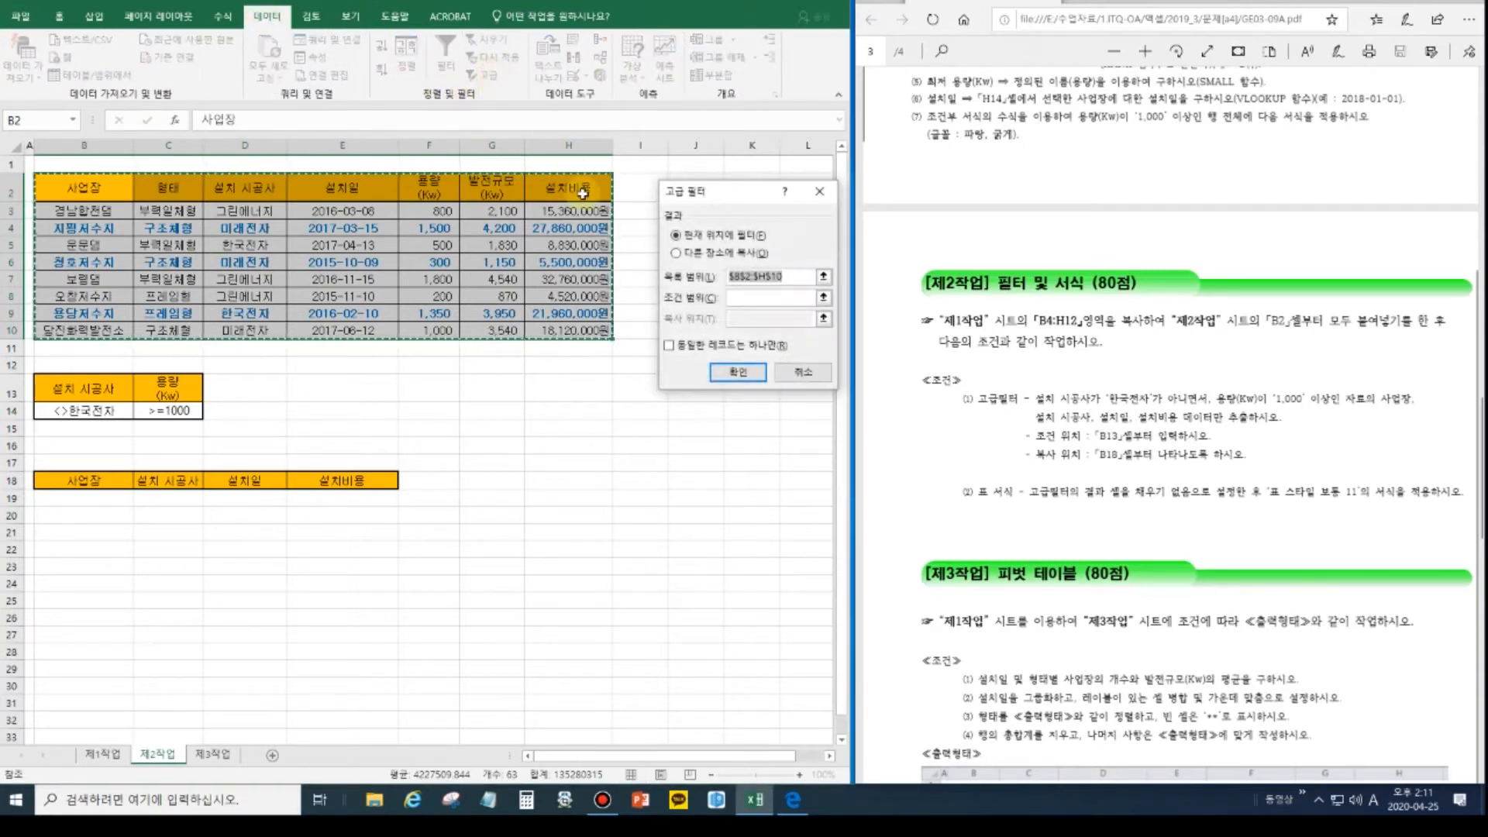
left_click(701, 255)
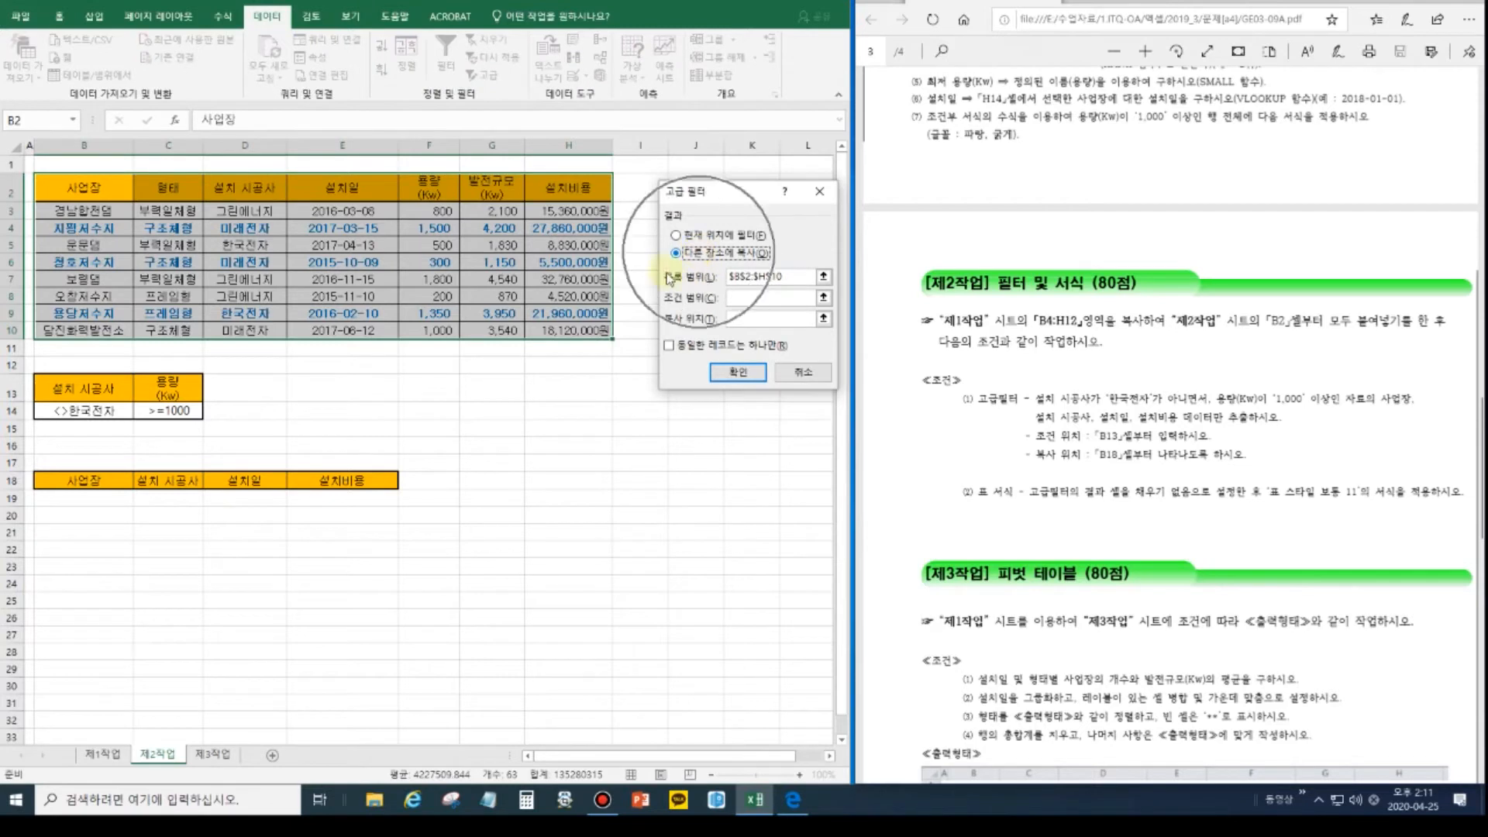
left_click(743, 277)
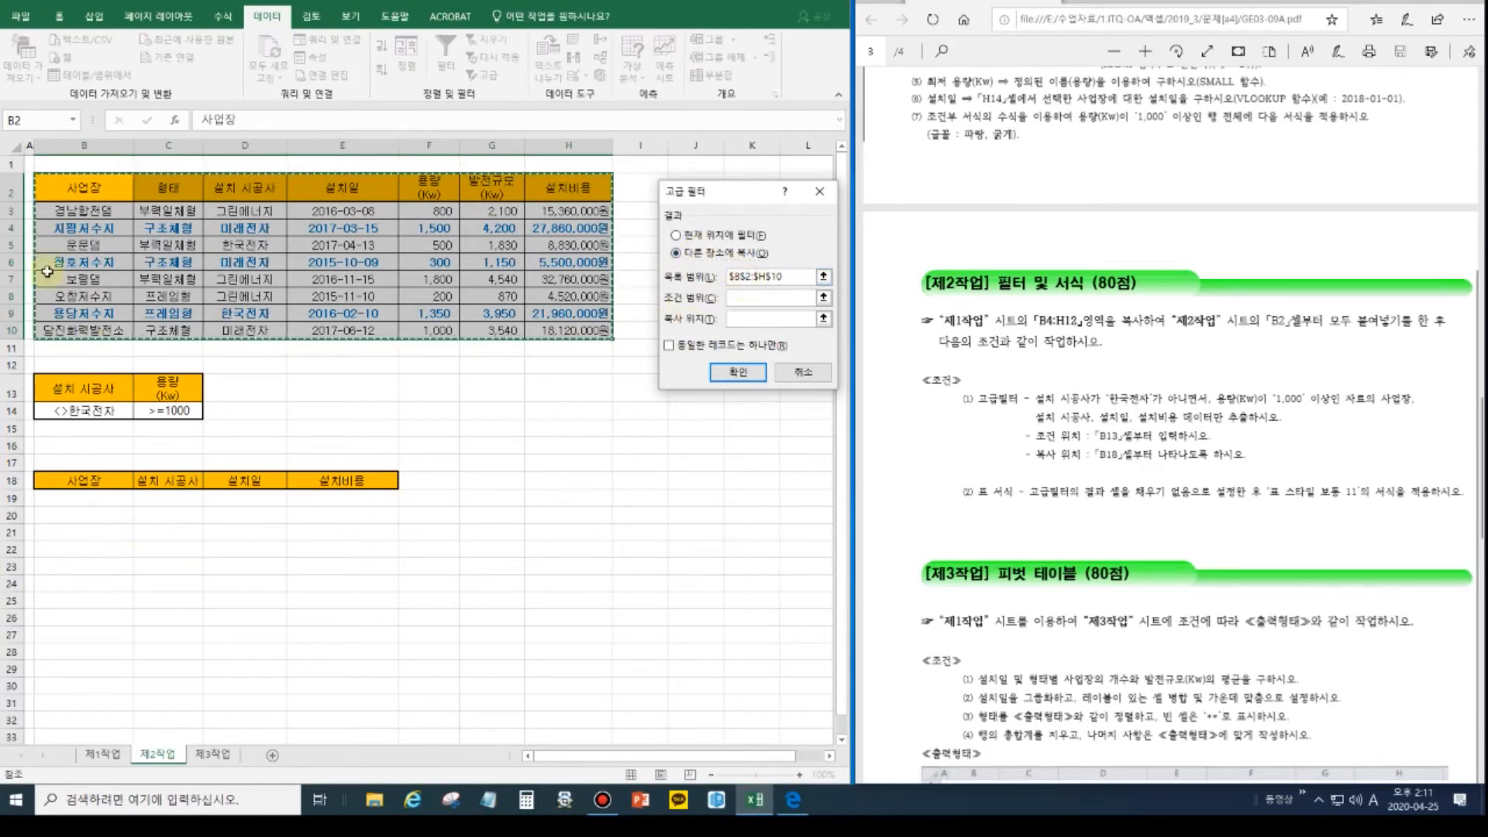
Set the criteria range to B13:C14 and the copy-to range to B18:E18, and run the advanced filter.
left_click(738, 299)
left_click_drag(66, 392, 170, 411)
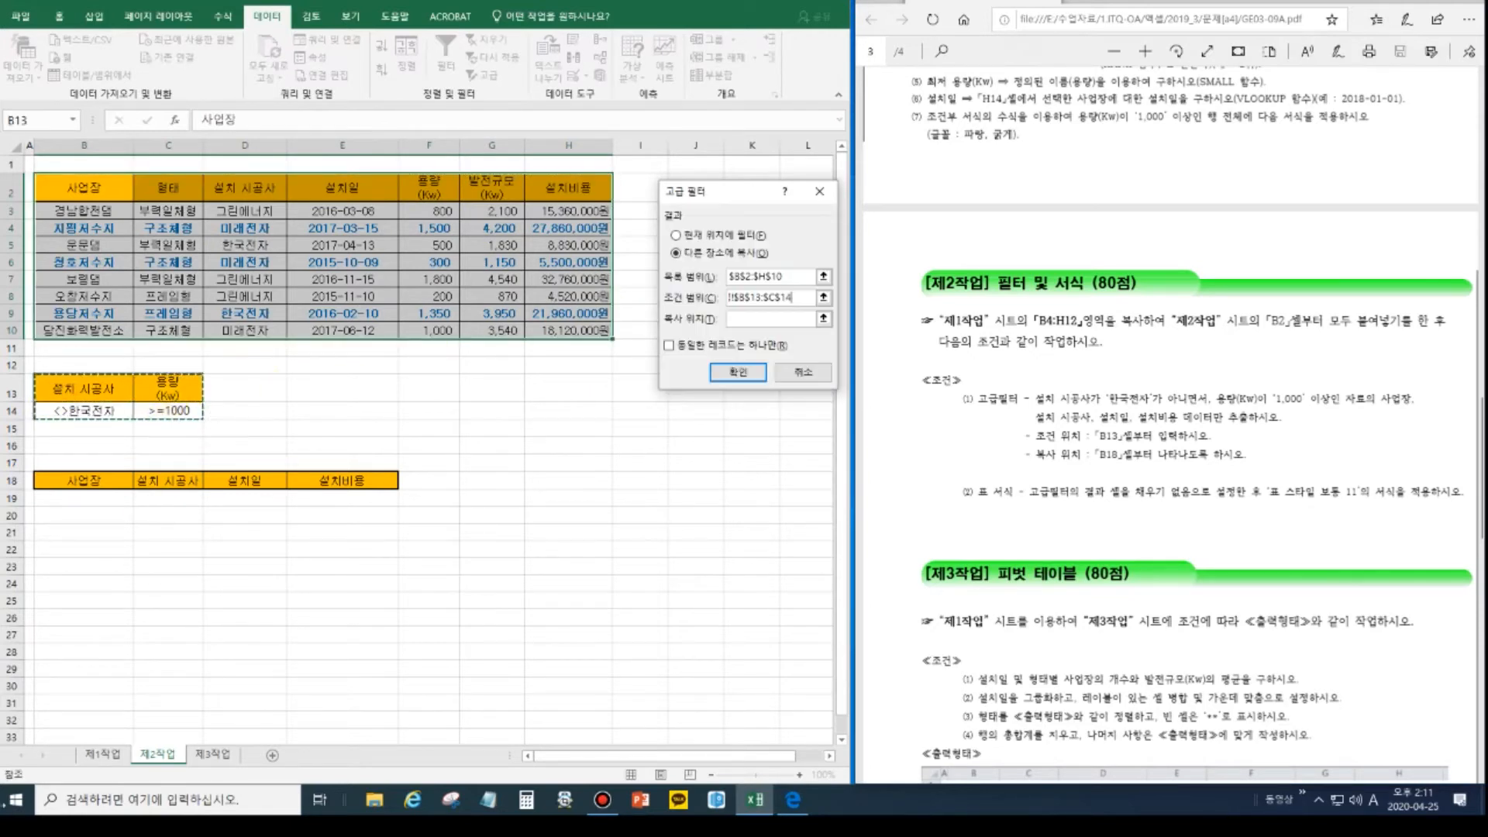
left_click(744, 318)
left_click_drag(87, 480, 392, 486)
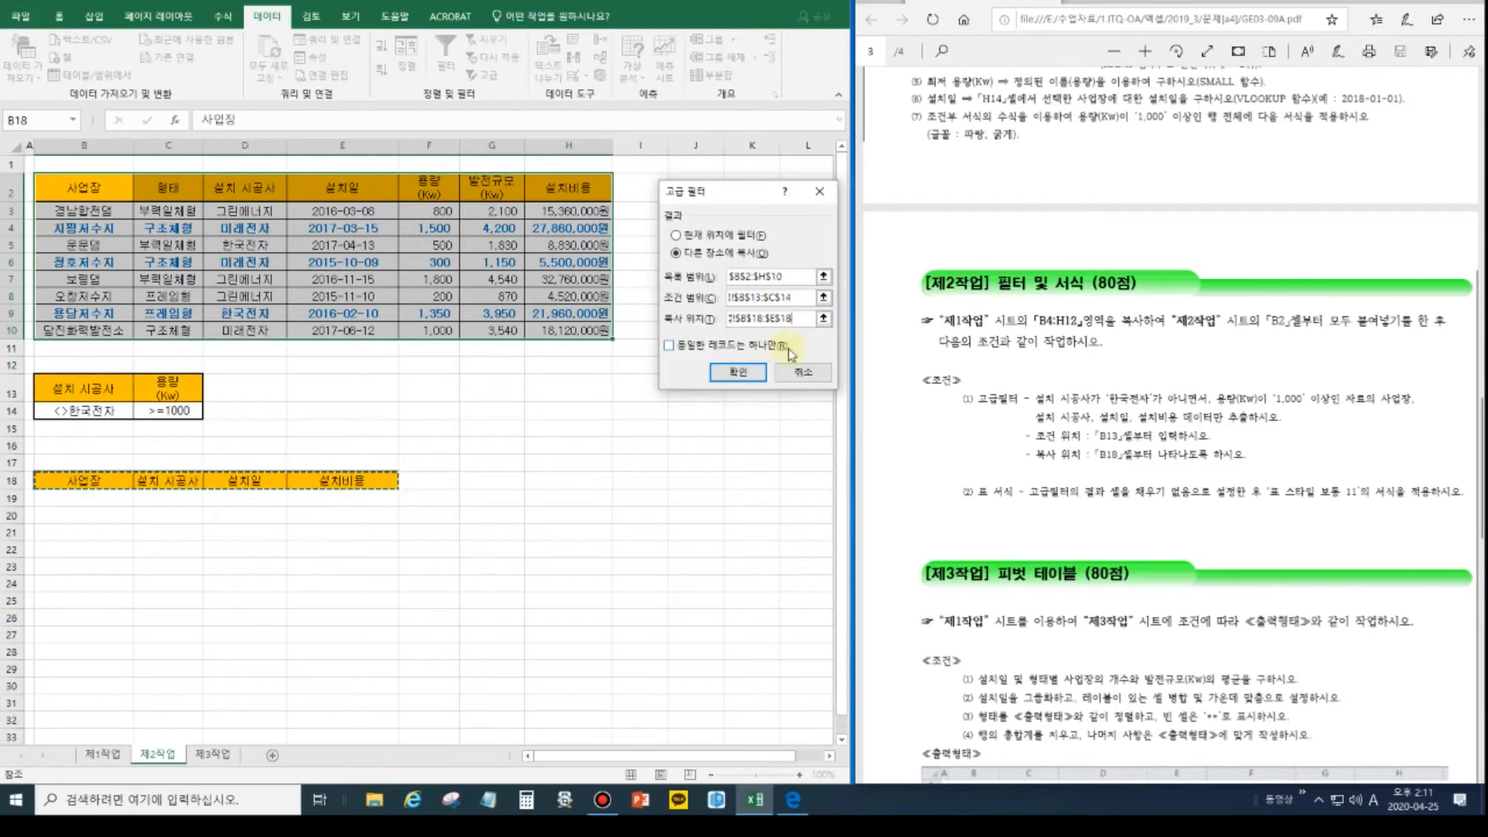
left_click(738, 374)
left_click(469, 444)
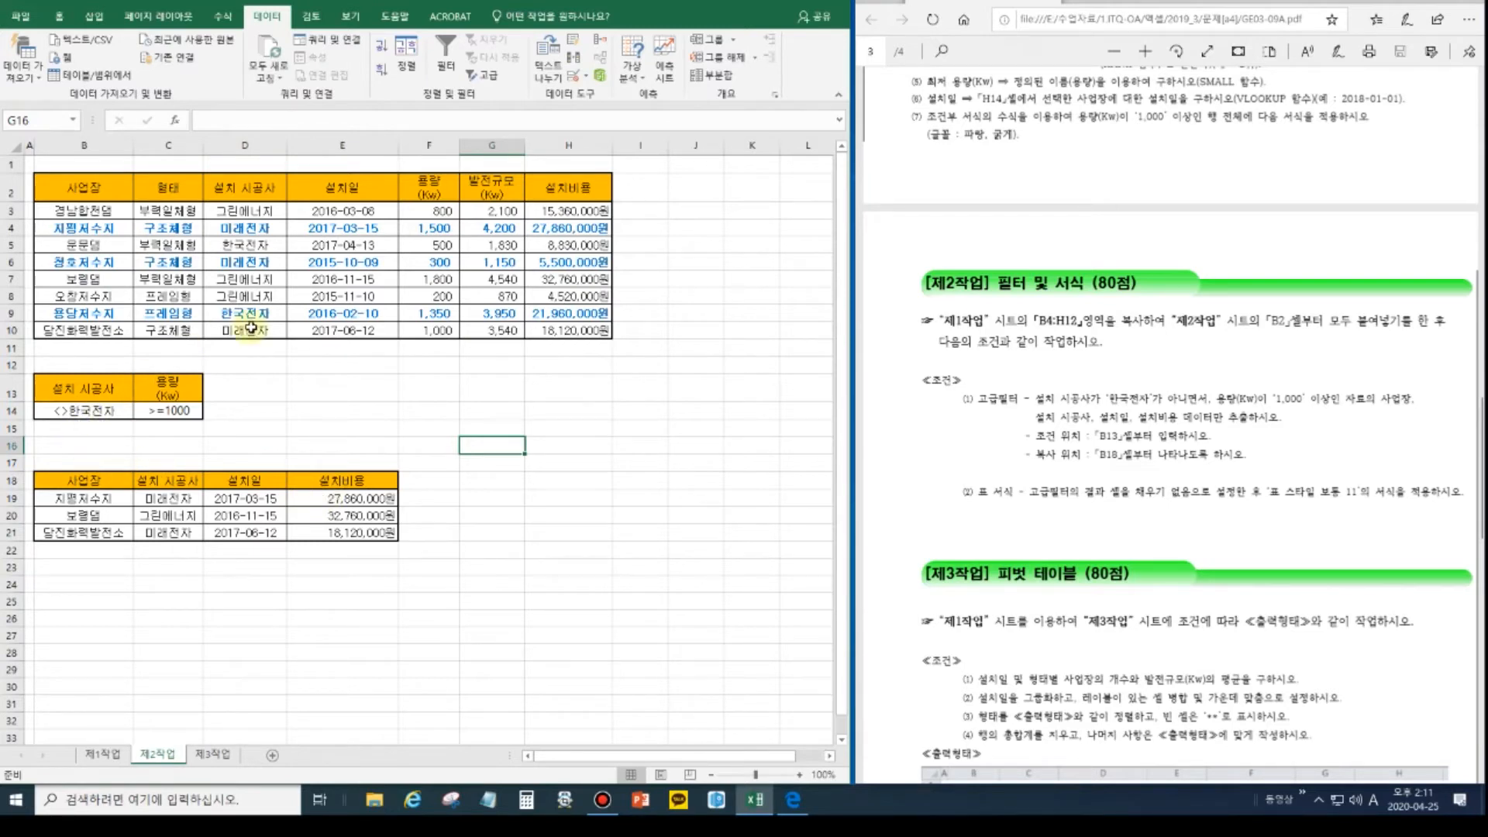
left_click(255, 249)
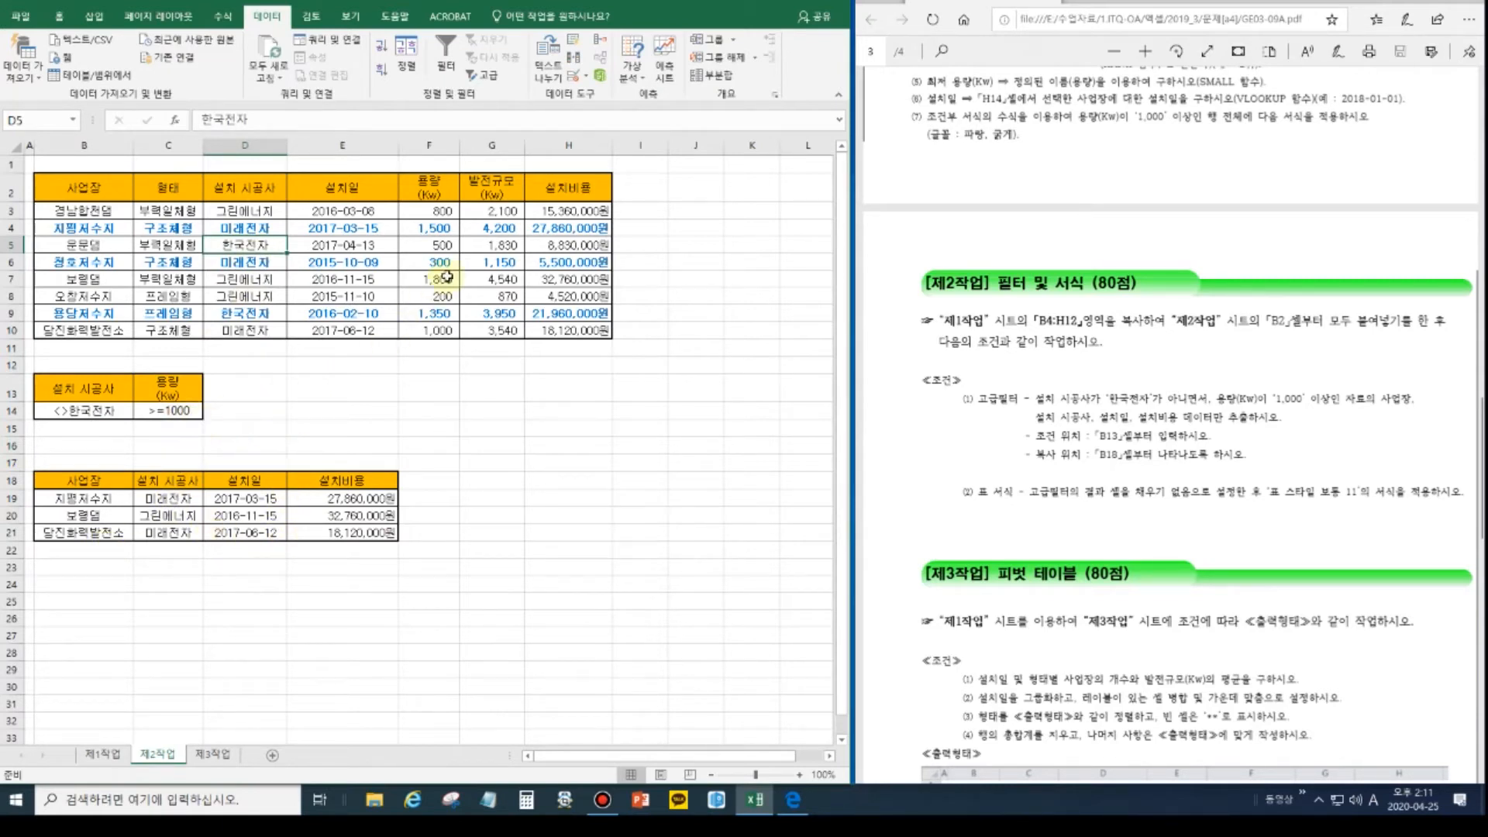
left_click(440, 226)
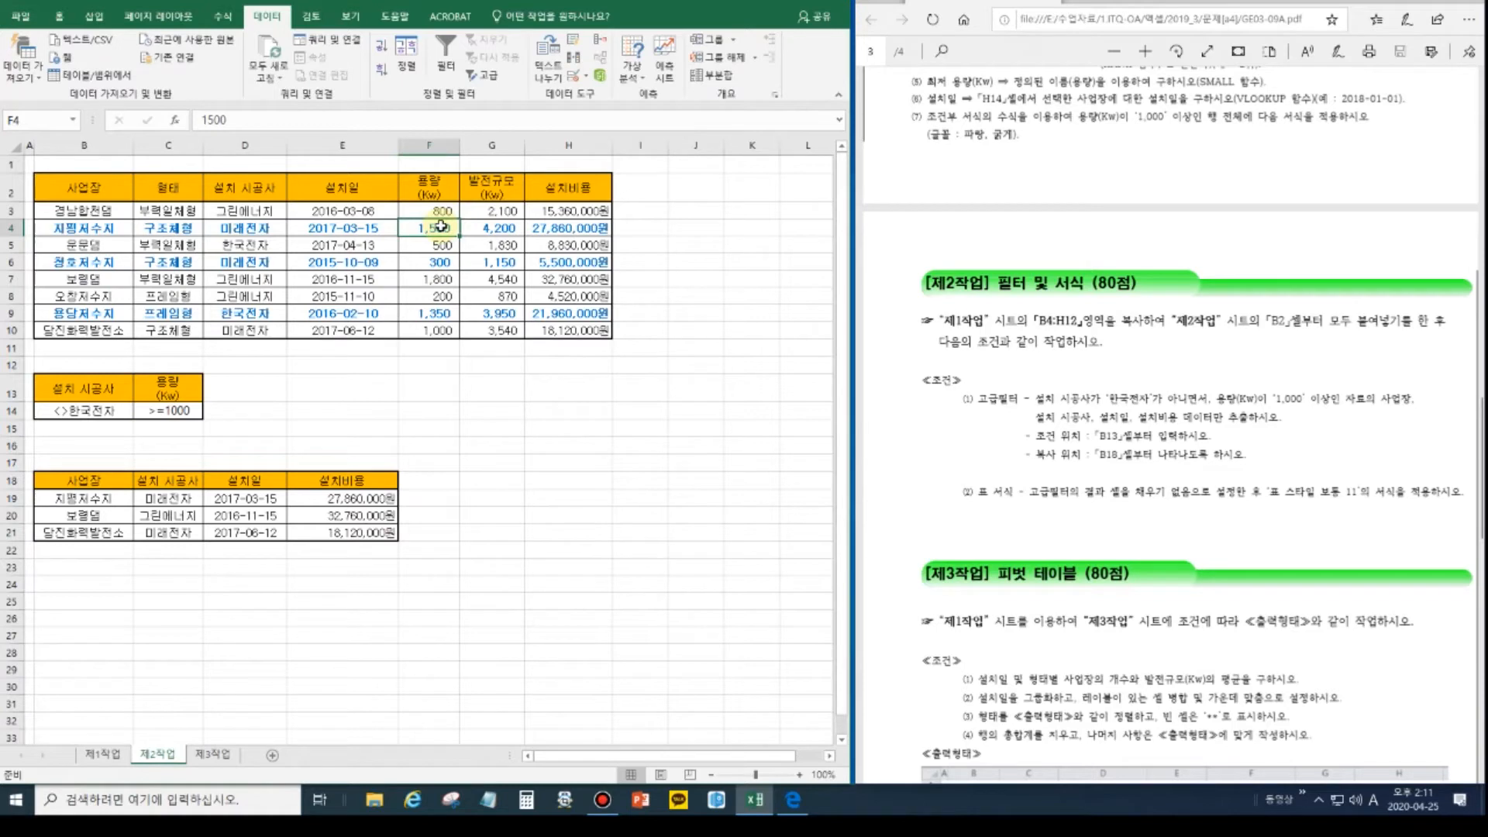
left_click(423, 281)
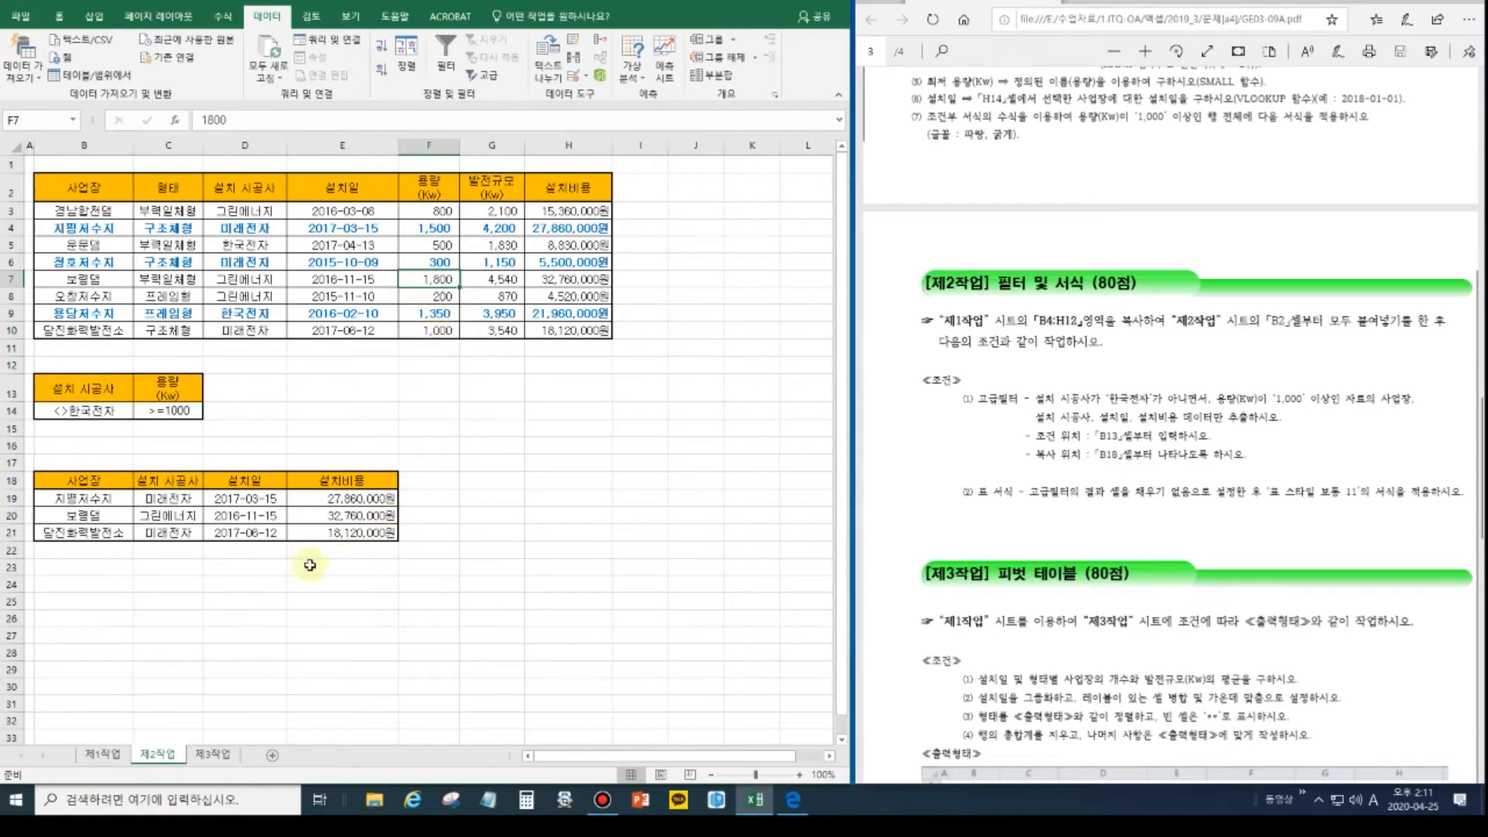
left_click(284, 569)
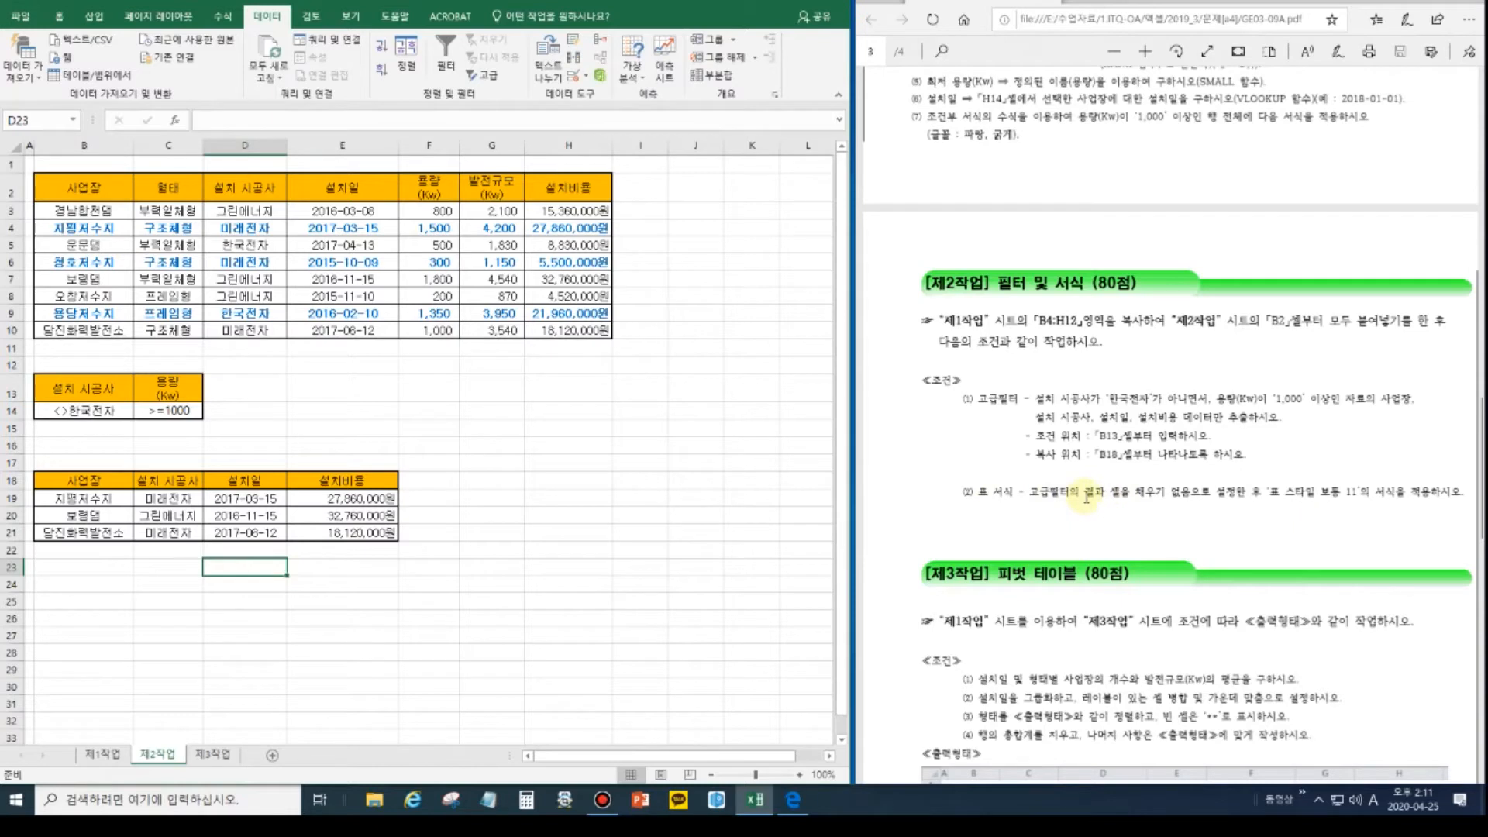
Set the filter result range B18:E21 to no fill.
left_click_drag(108, 480, 376, 533)
left_click(59, 16)
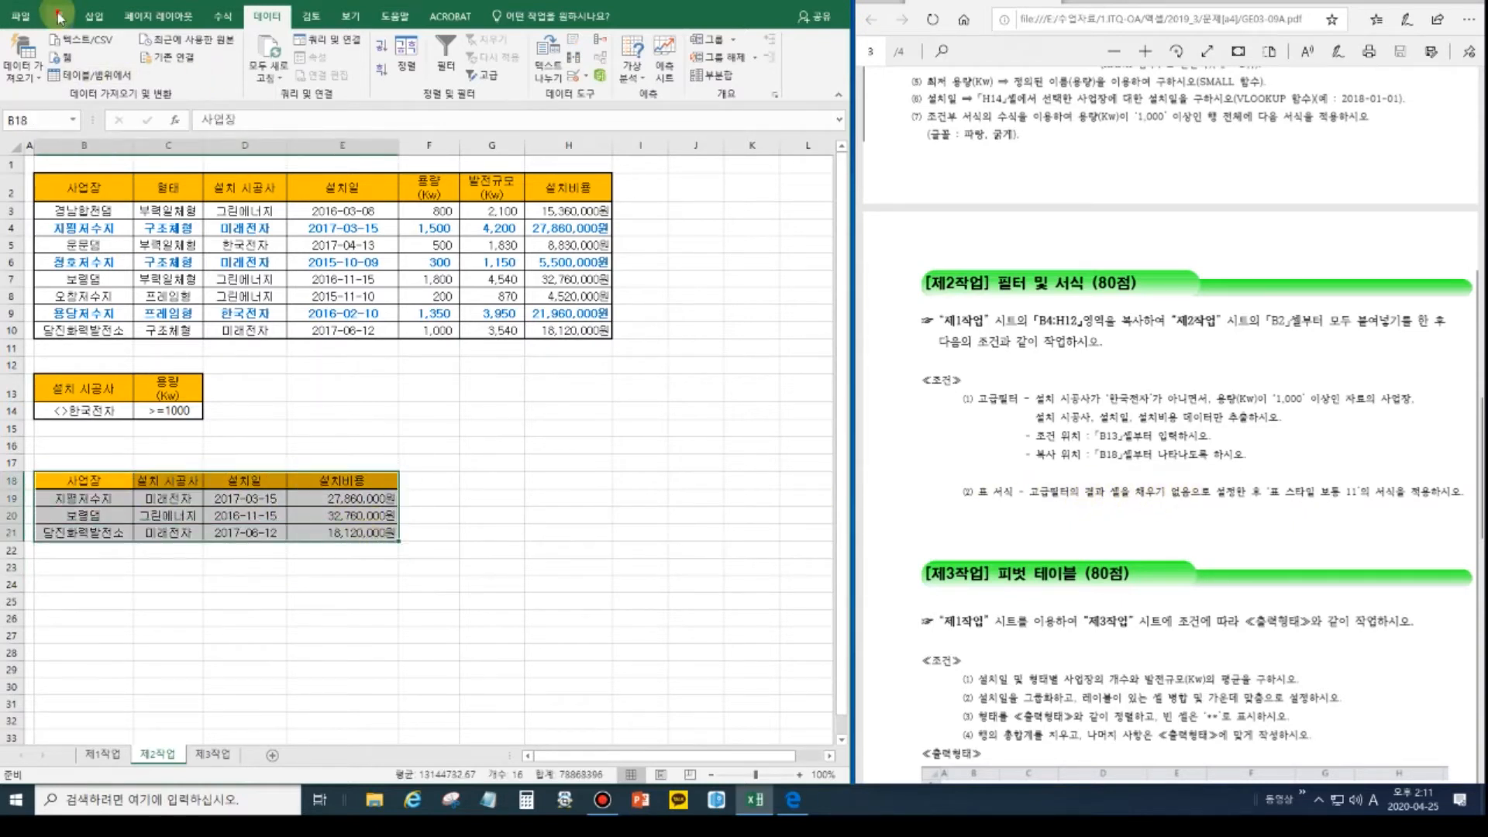
left_click(198, 70)
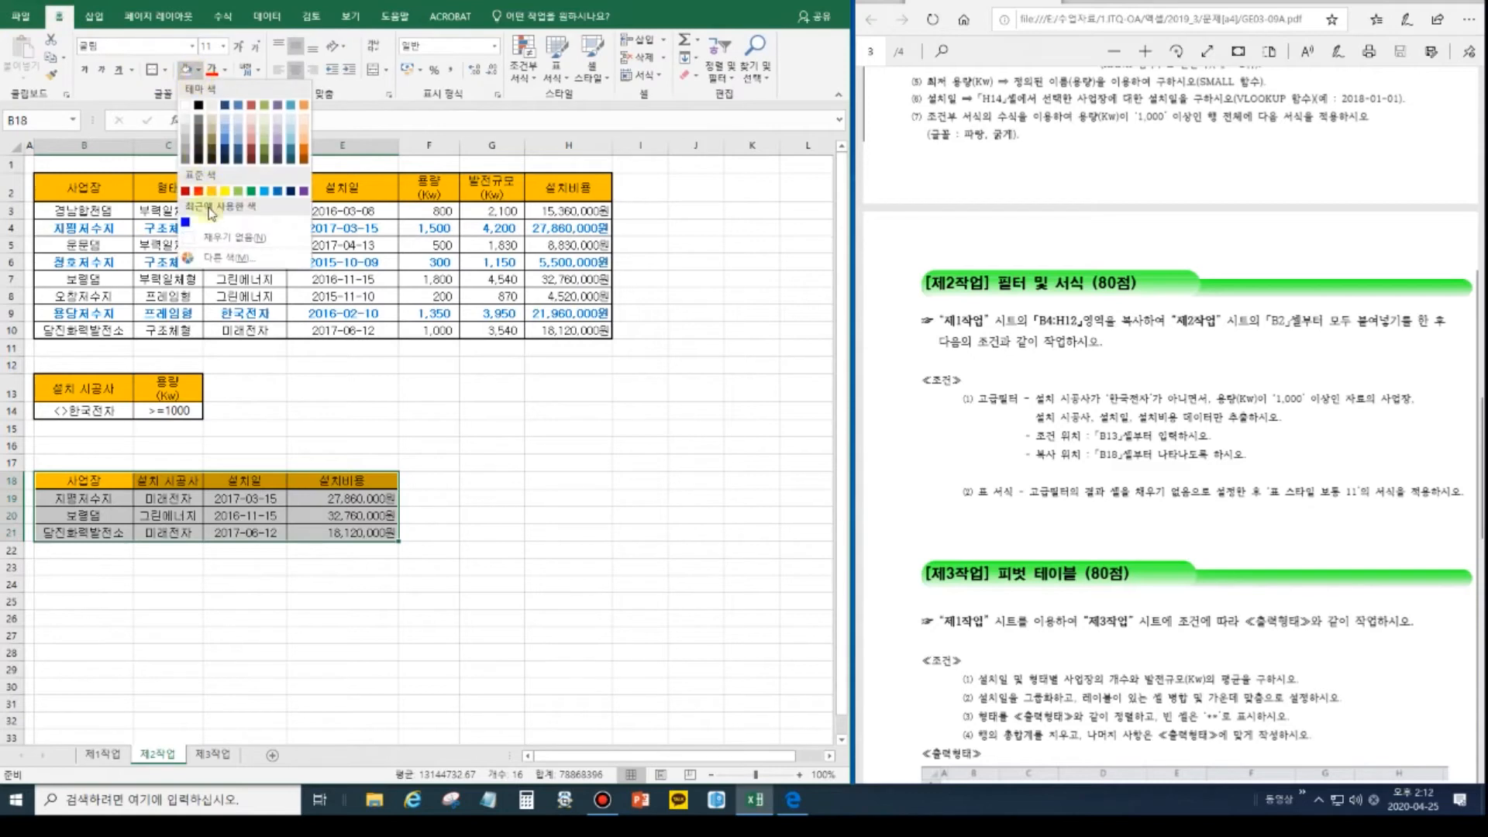
left_click(223, 239)
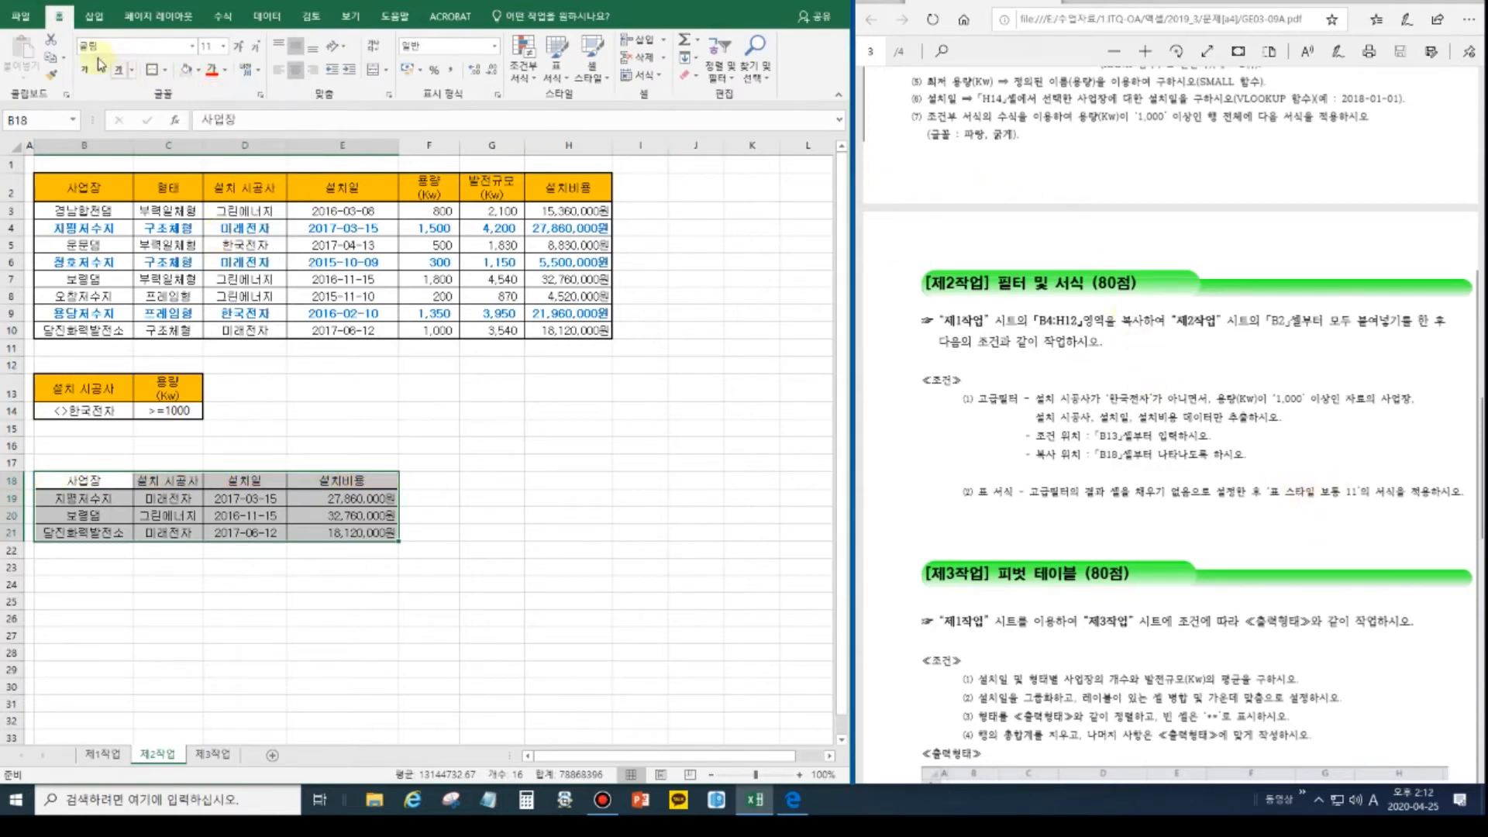
Format the filter result B18:E21 as a table with the style 표 스타일 보통 11.
left_click(562, 76)
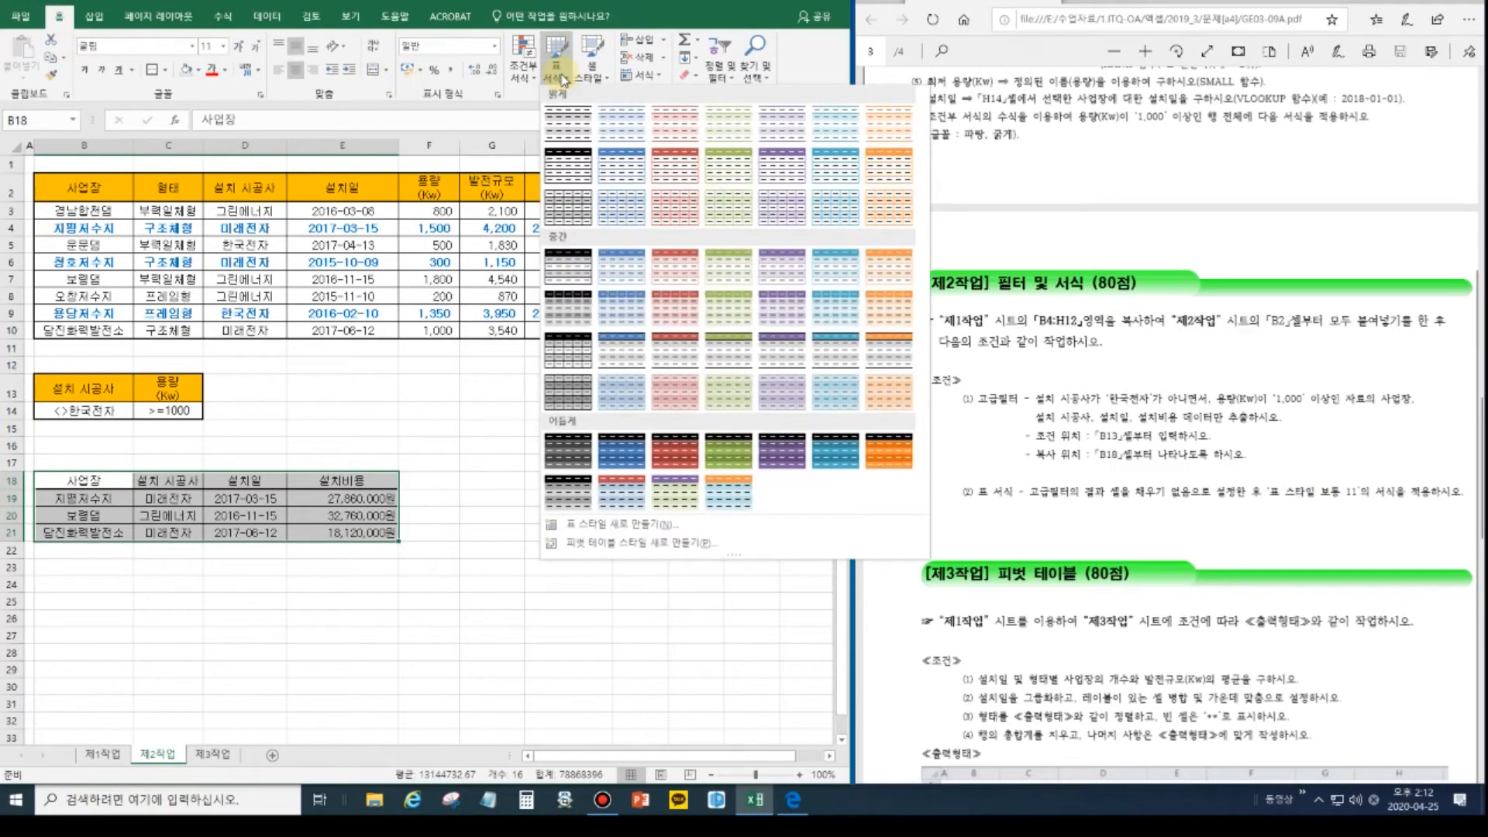
left_click(728, 314)
left_click(740, 331)
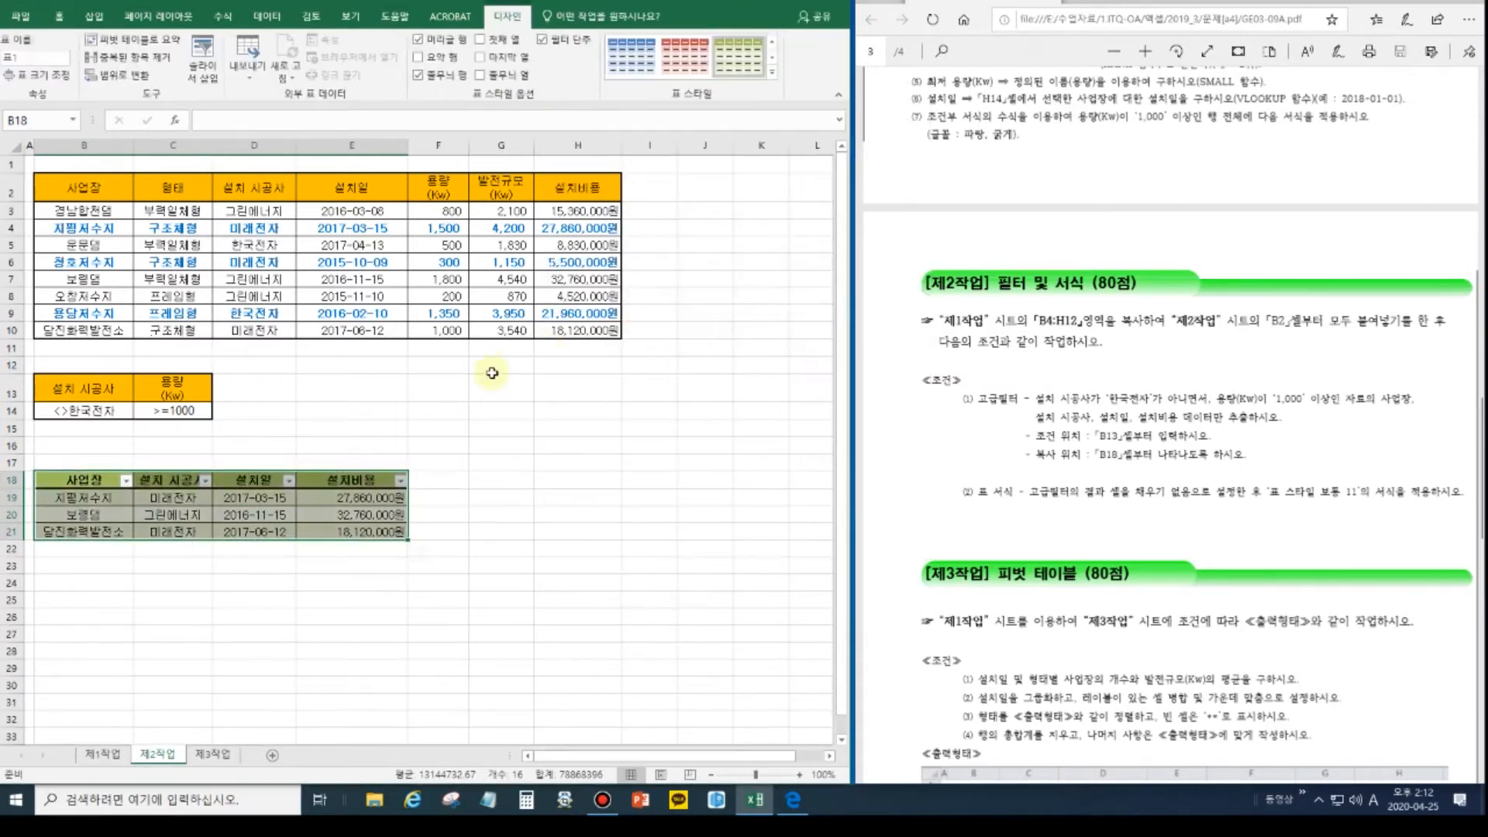
left_click(440, 387)
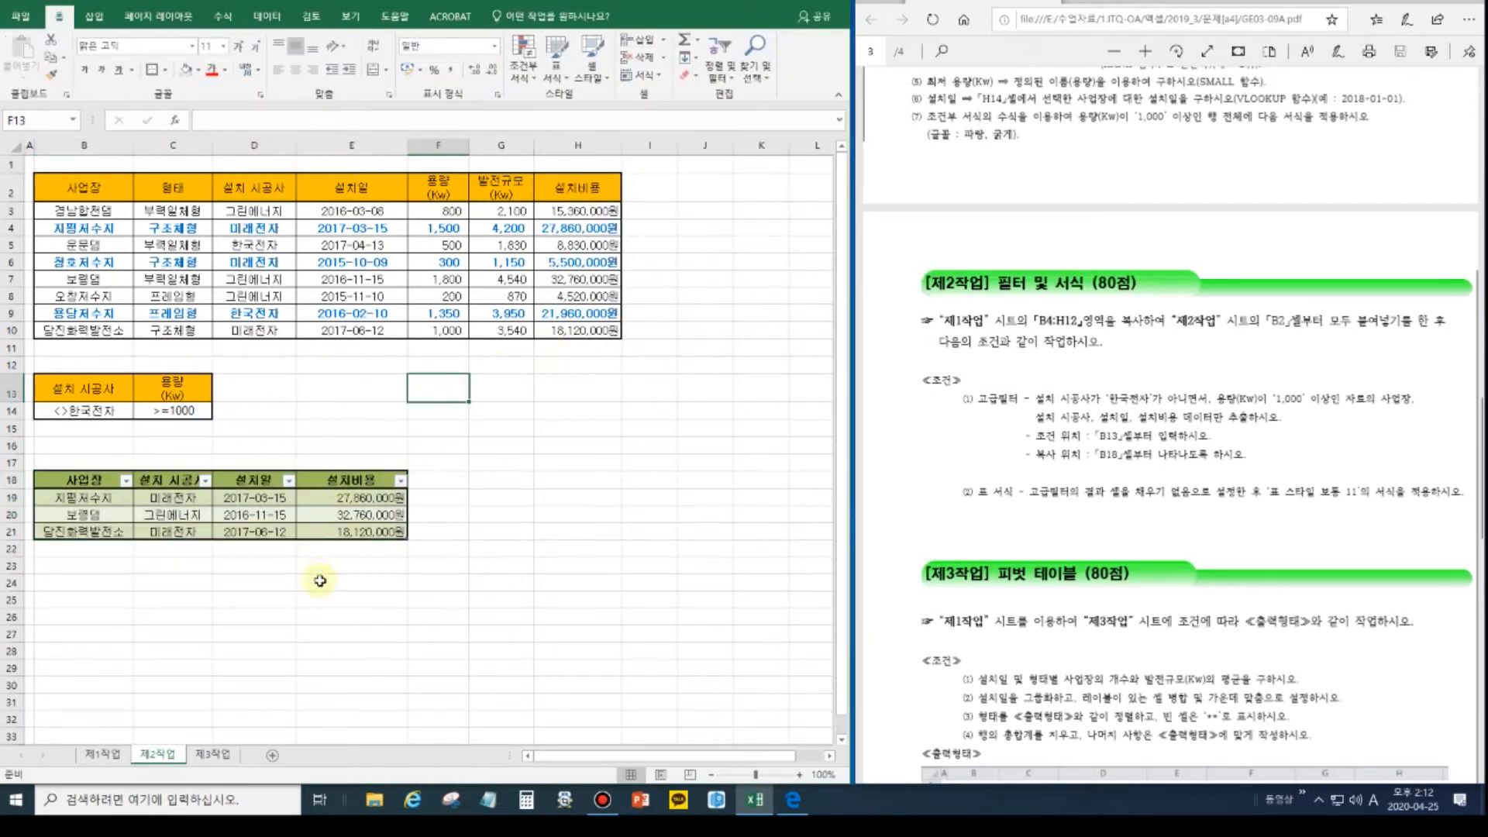
Insert a pivot table from B4:H12 of the 제1작업 sheet at cell B2 of the existing 제3작업 sheet.
scroll(1070, 455, "down", 5)
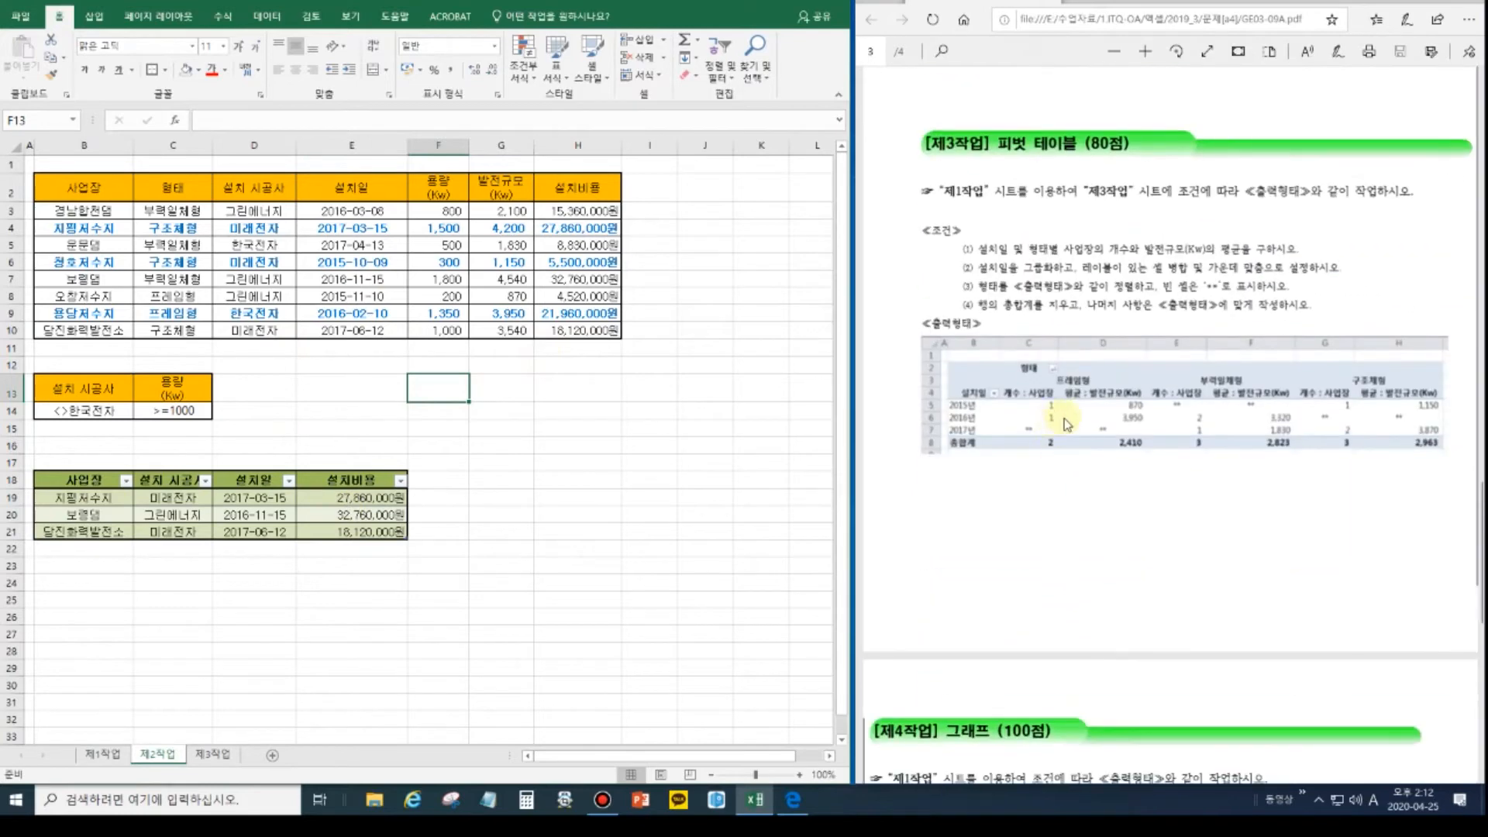
left_click(103, 755)
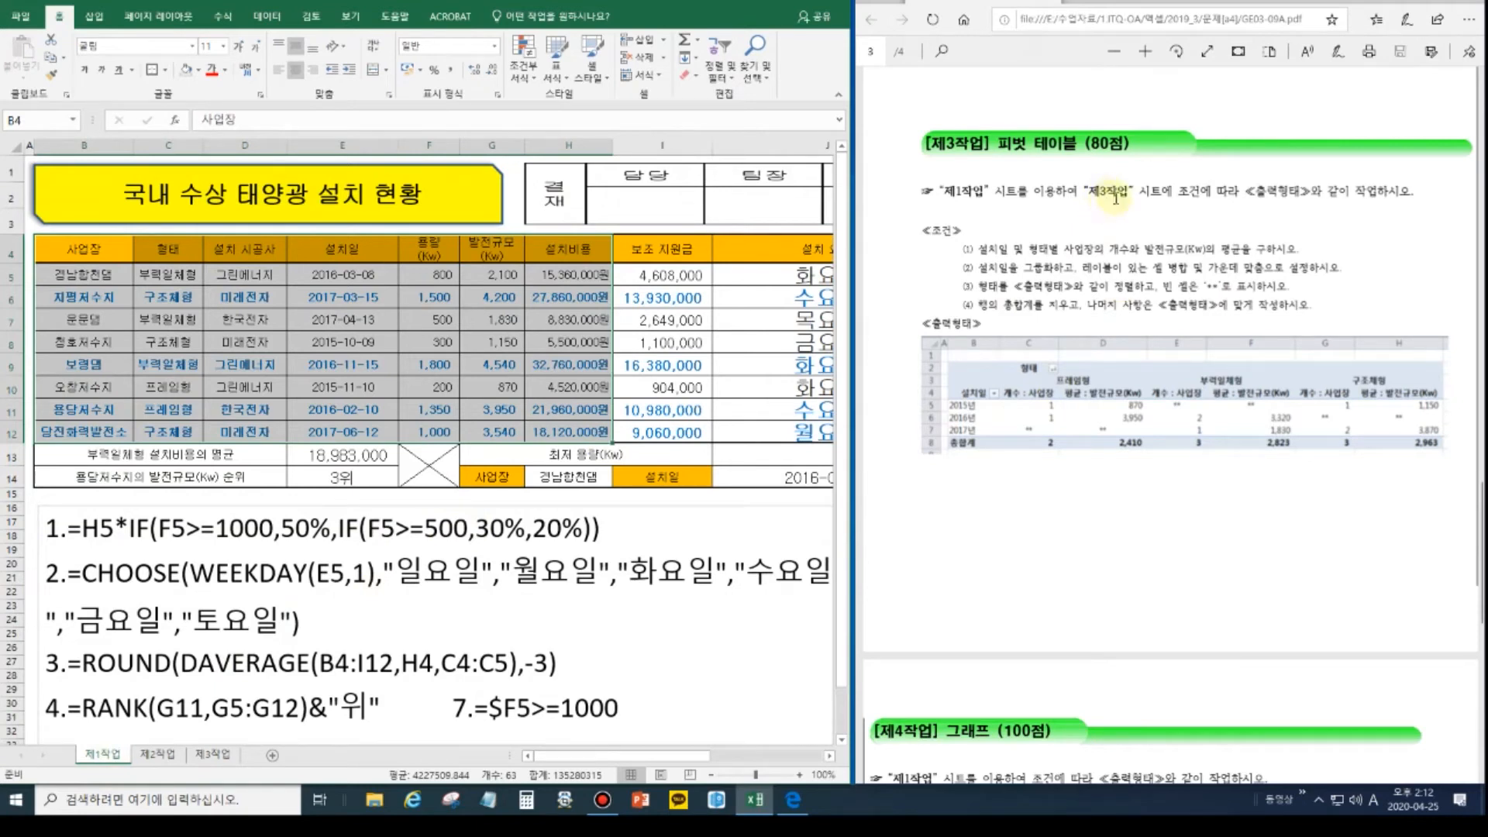
left_click_drag(72, 249, 572, 433)
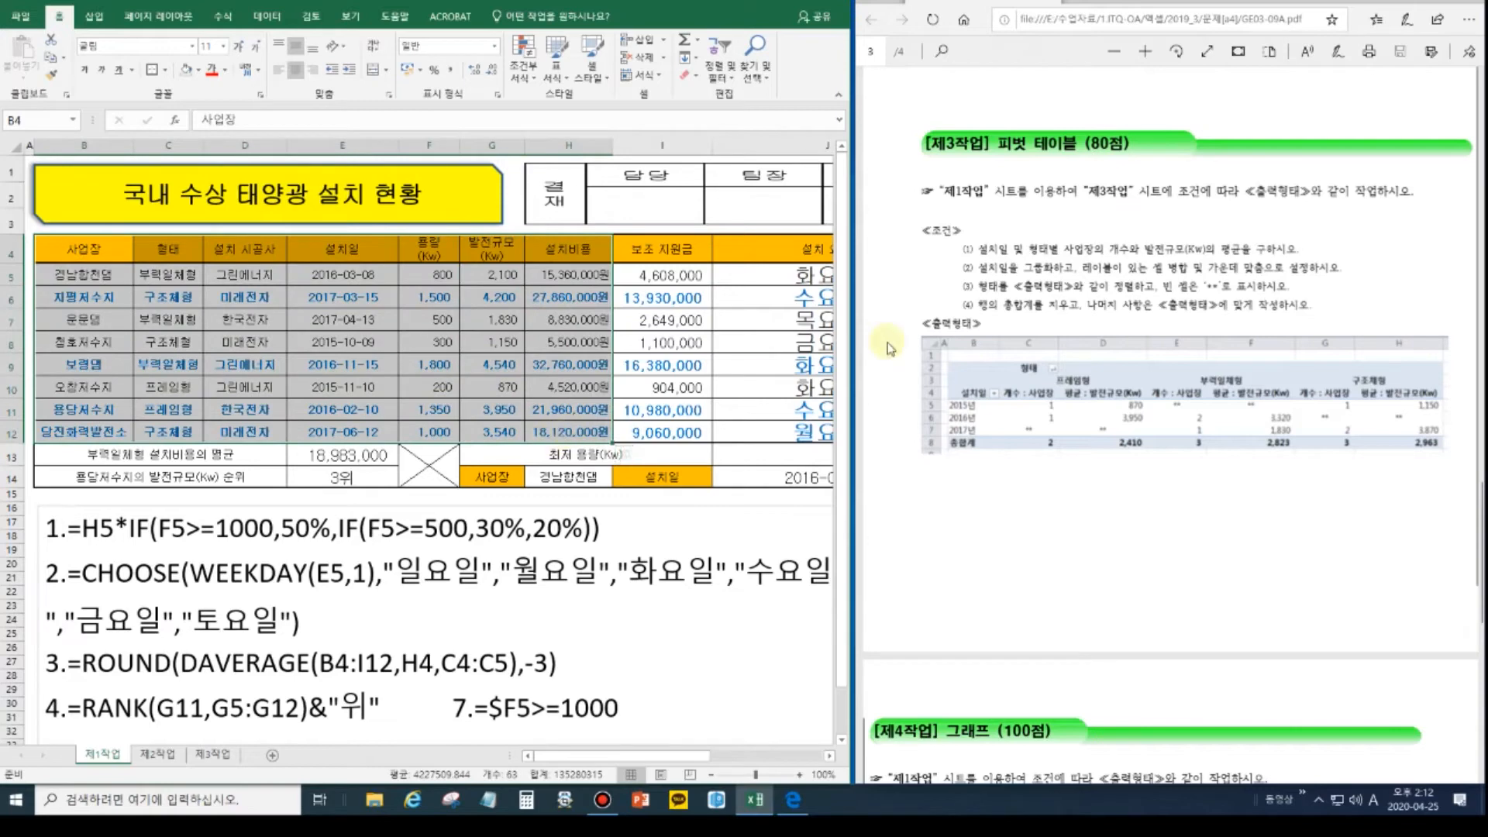
left_click(92, 16)
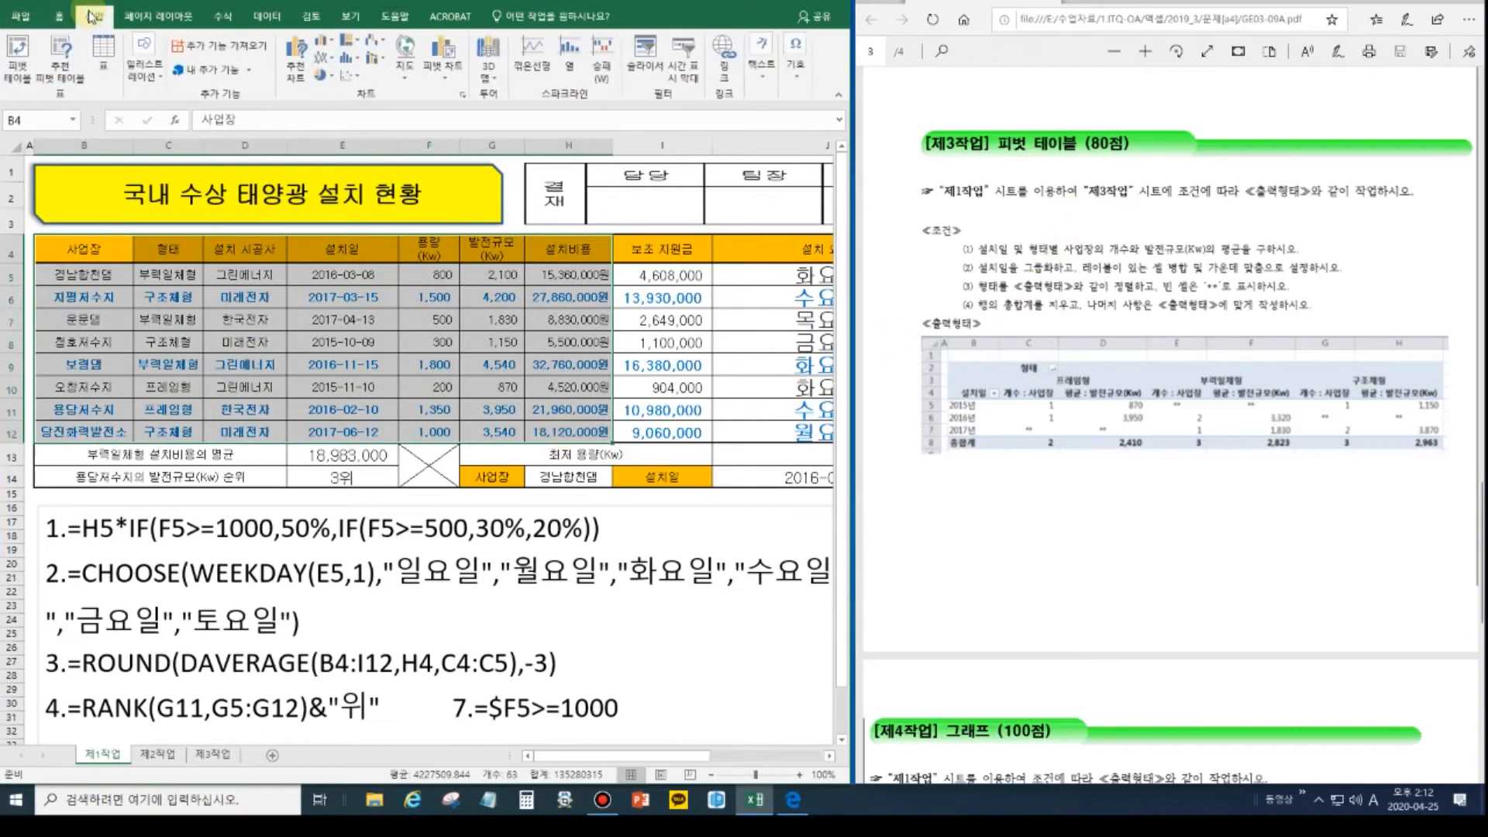
left_click(21, 73)
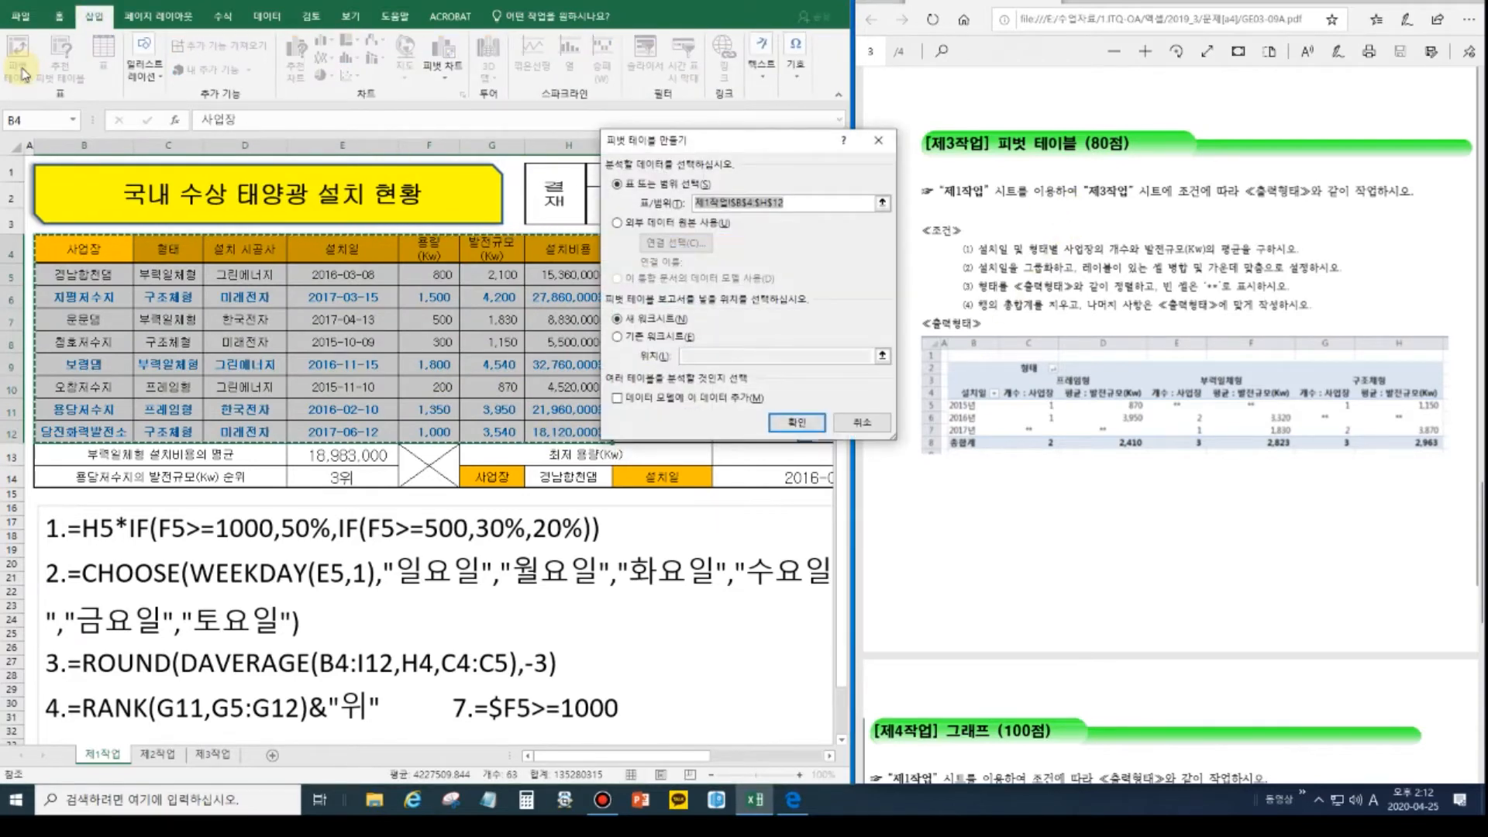
left_click(663, 336)
left_click(693, 358)
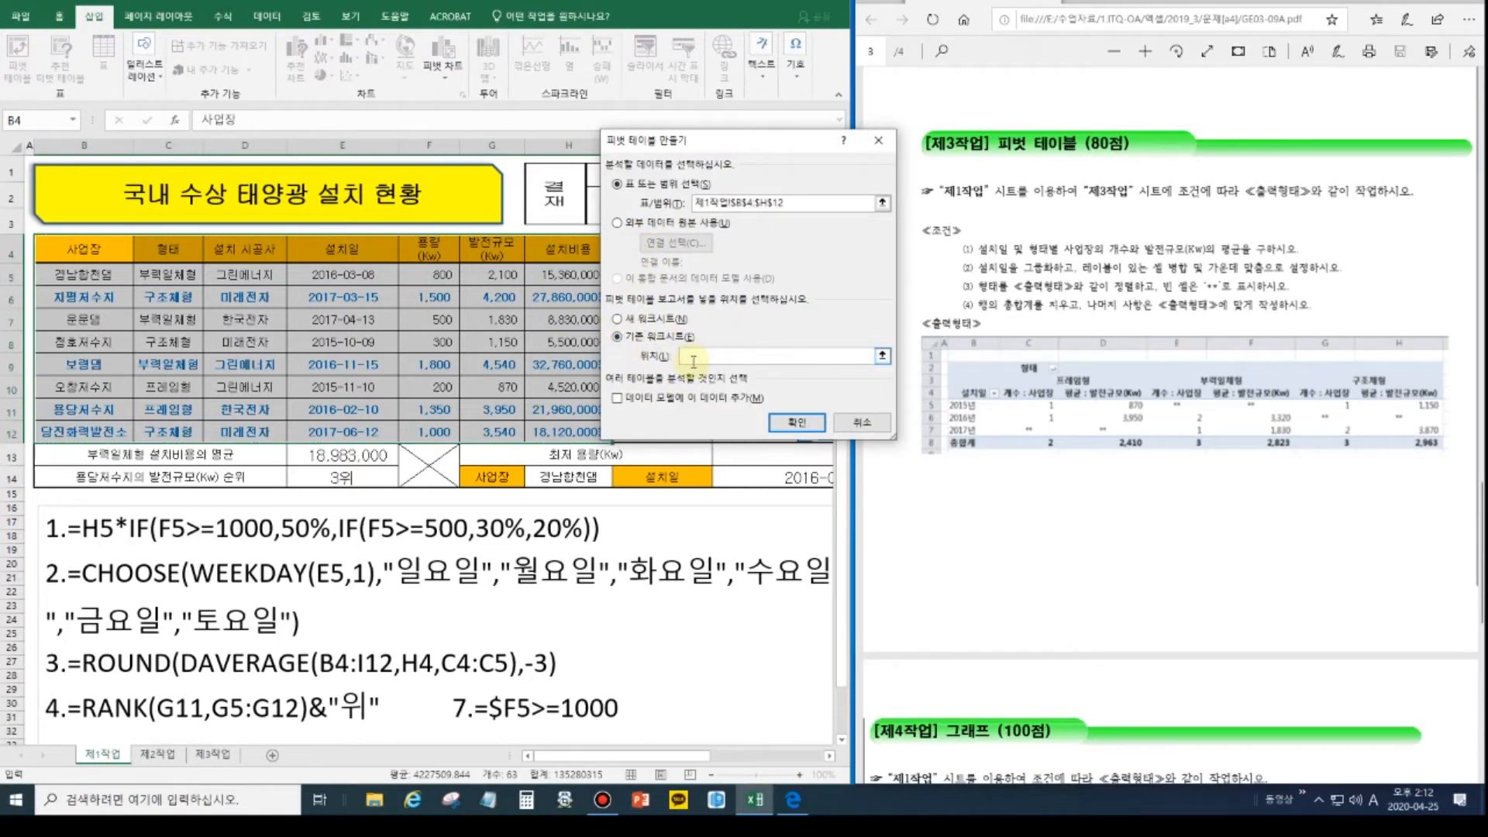
left_click(213, 754)
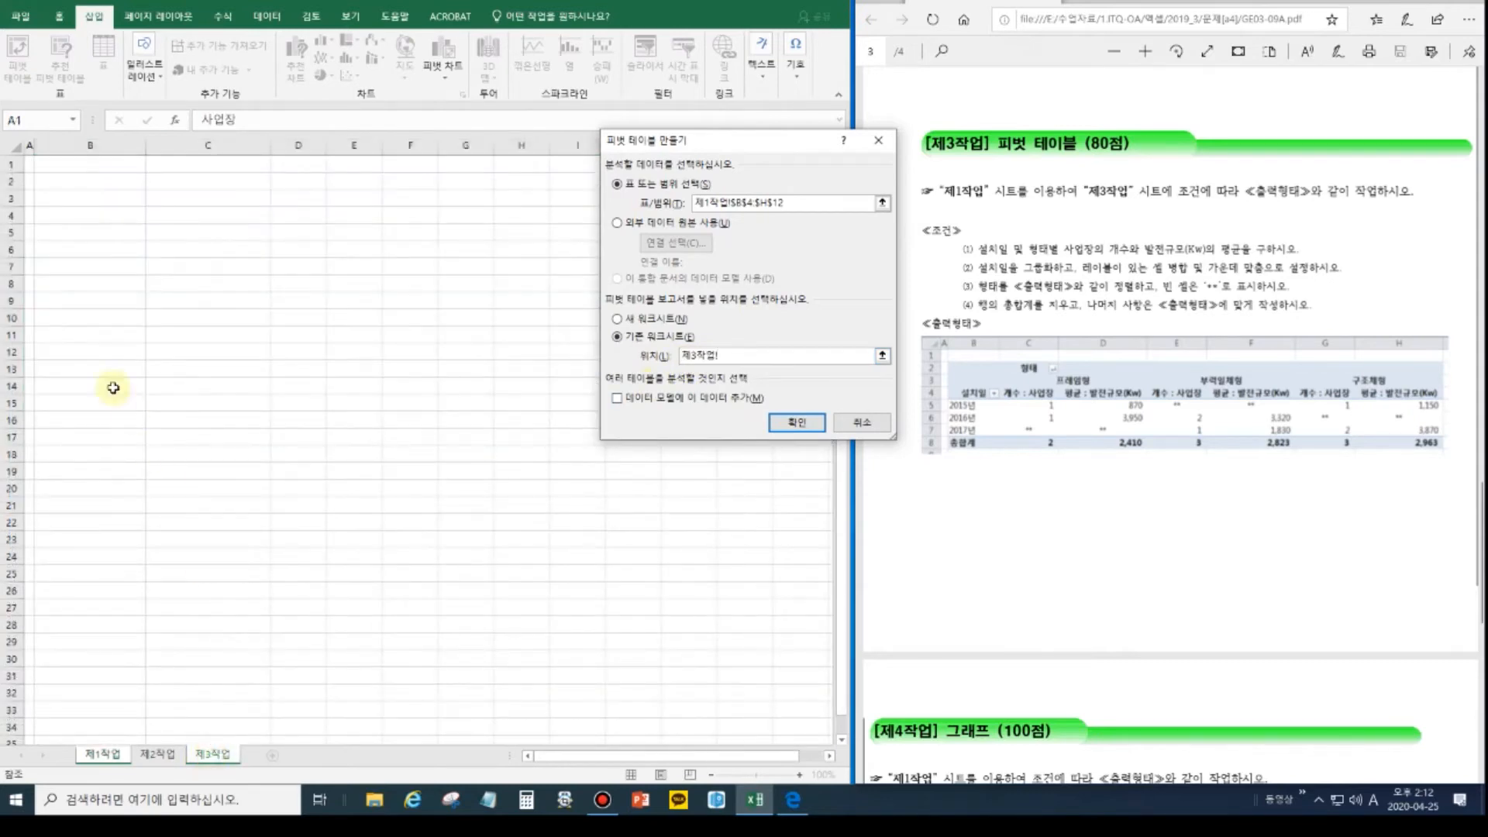
left_click(81, 184)
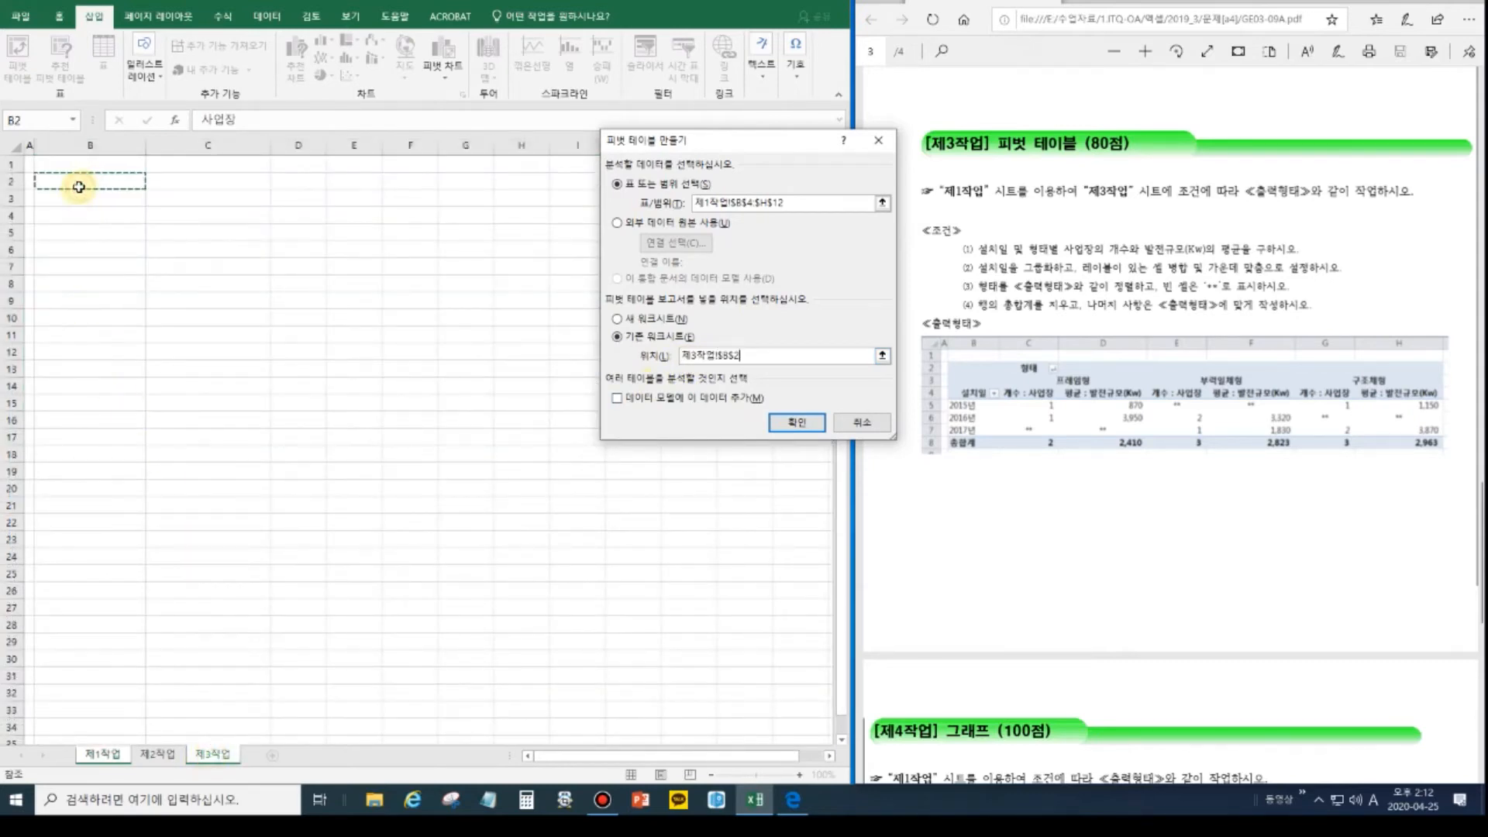
left_click(787, 426)
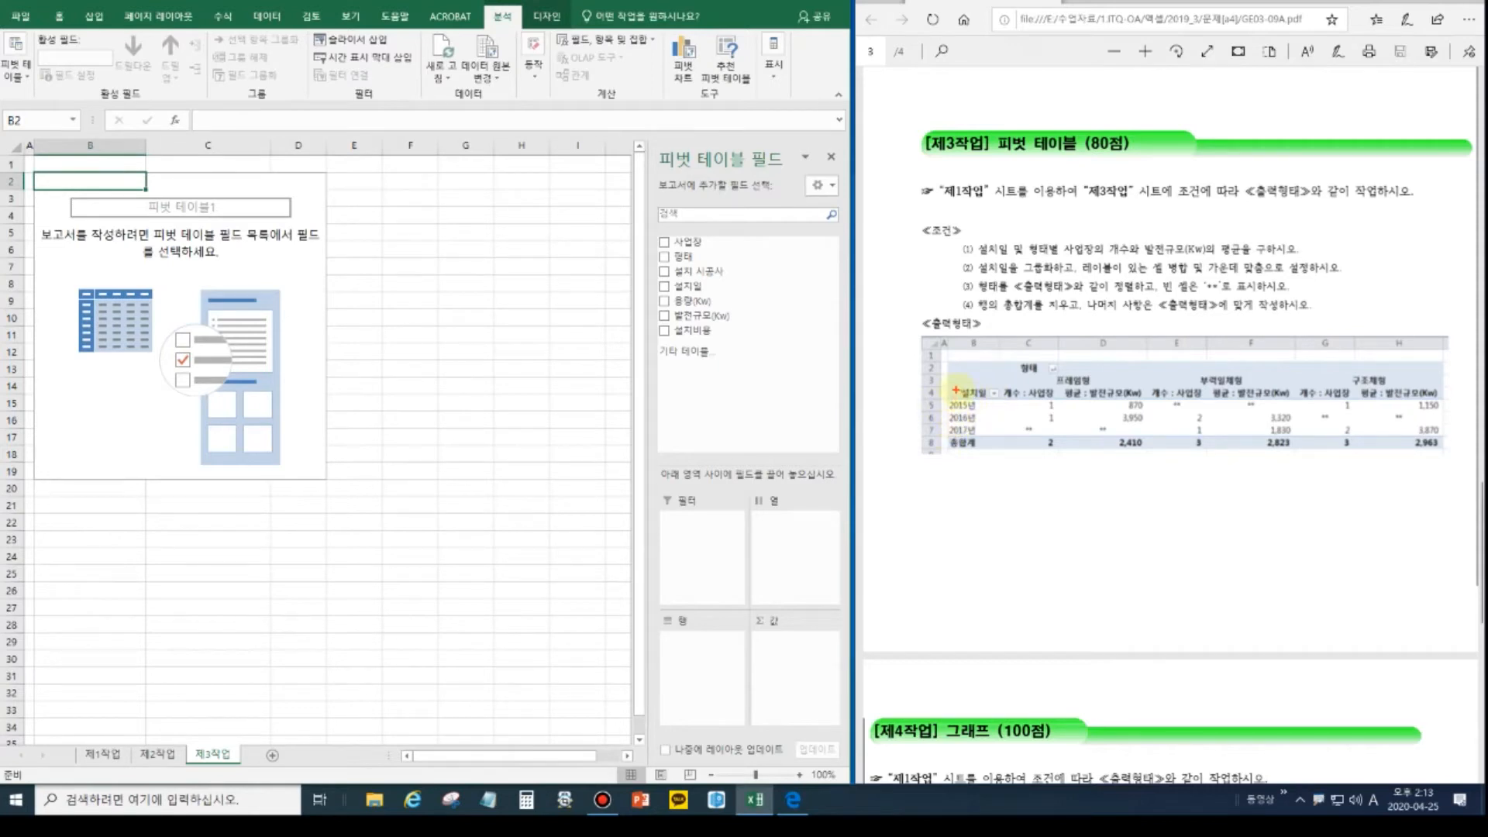
left_click_drag(656, 616, 789, 611)
left_click_drag(750, 508, 746, 642)
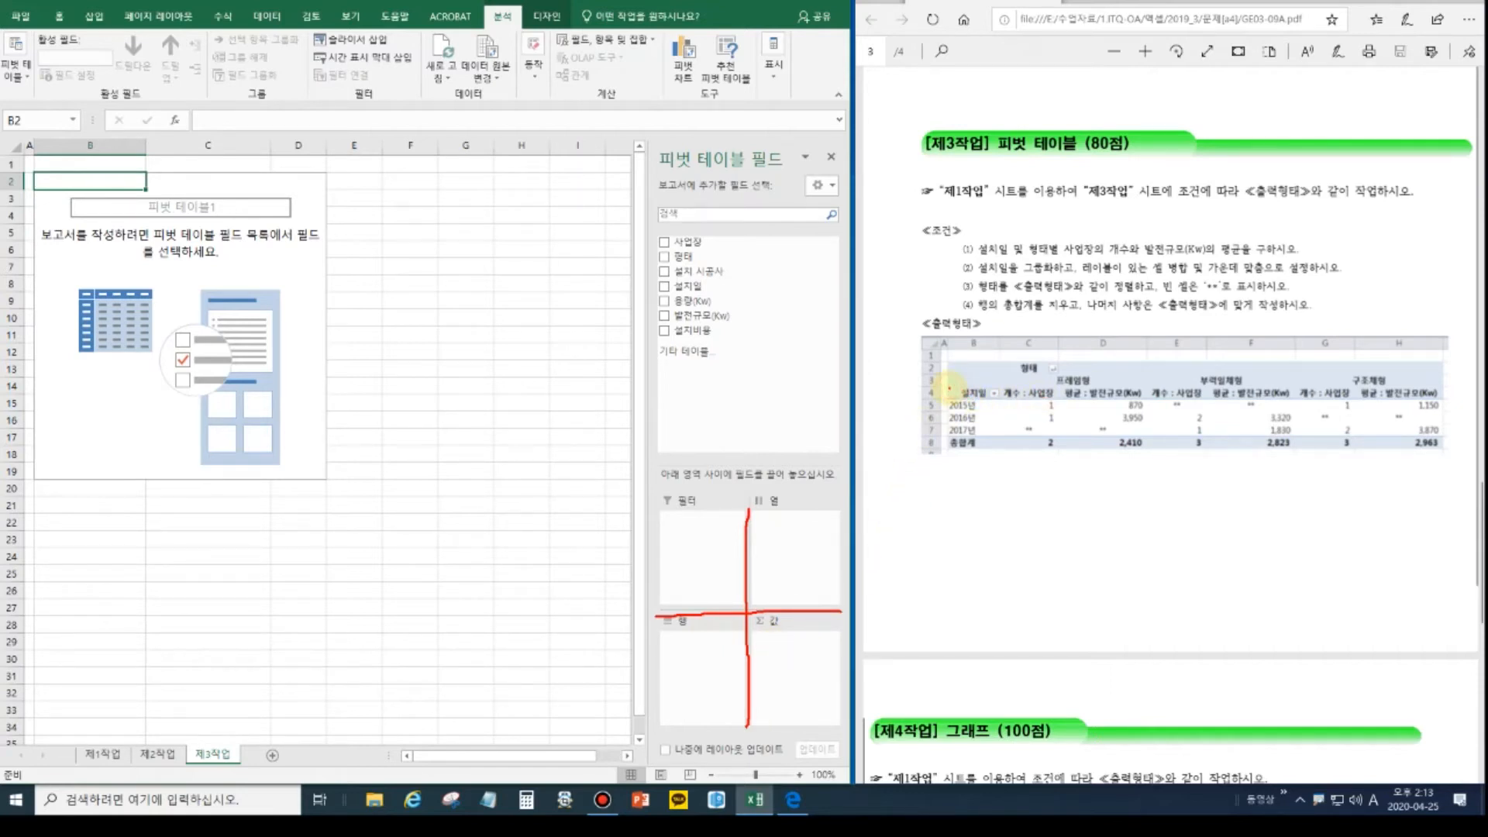
left_click_drag(1041, 387, 1089, 391)
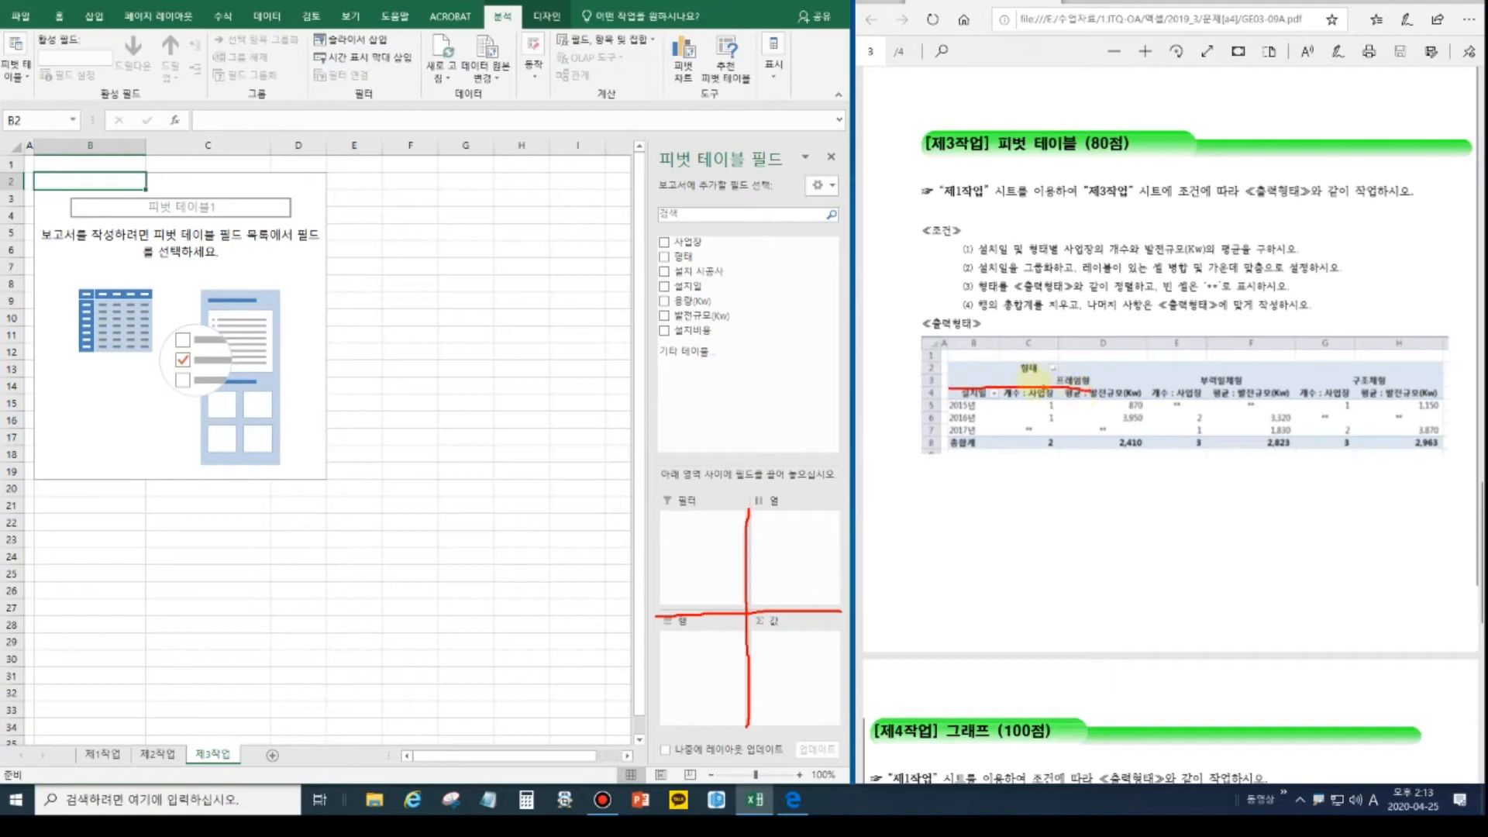
left_click_drag(1000, 341, 1001, 486)
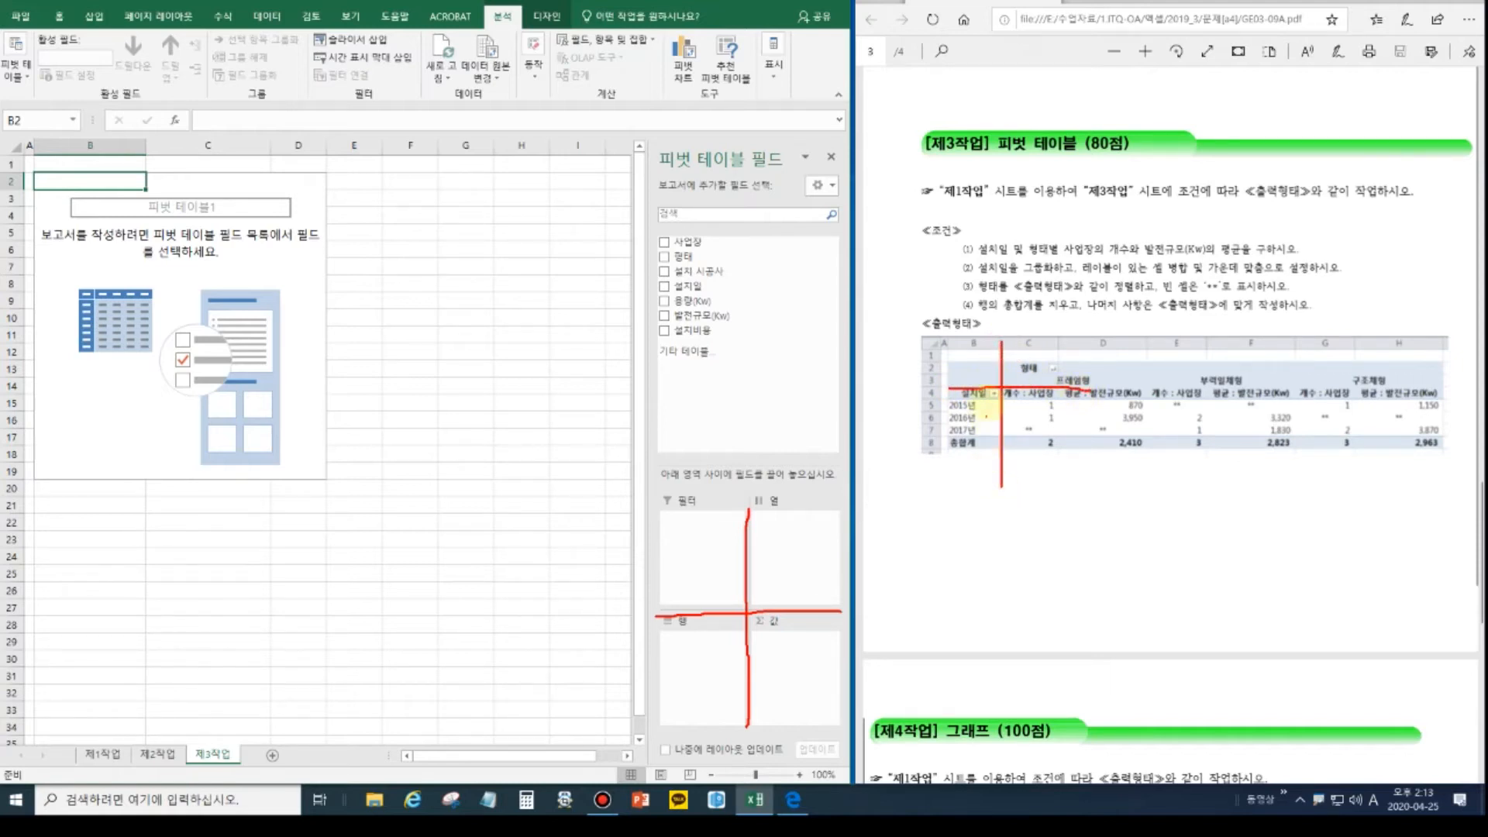
mouse_move(981, 356)
left_mouse_down()
mouse_move(968, 378)
mouse_move(985, 378)
left_mouse_up()
mouse_move(712, 529)
left_mouse_down()
mouse_move(687, 563)
mouse_move(721, 563)
left_mouse_up()
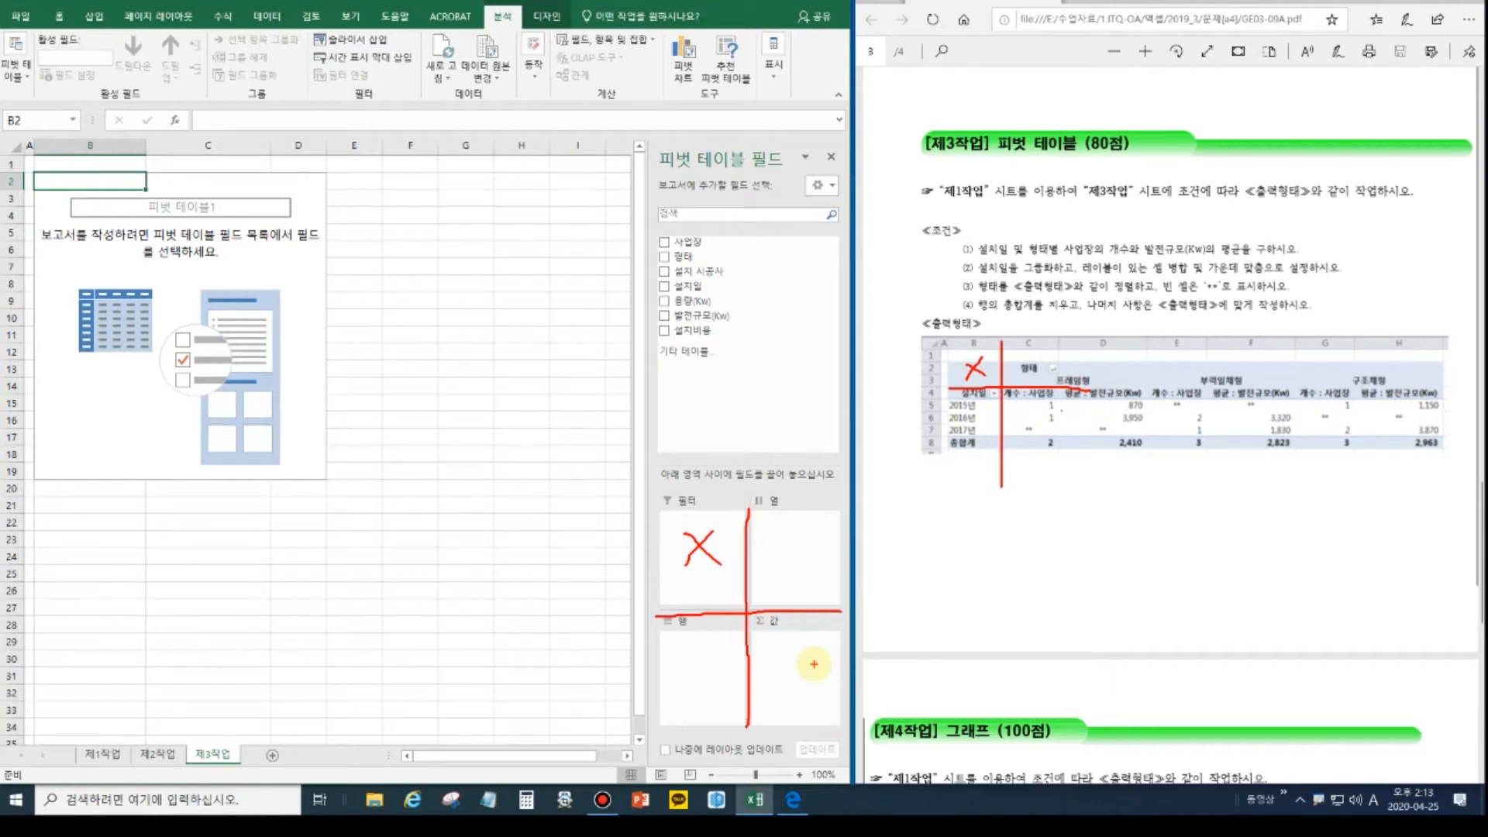
key("Escape")
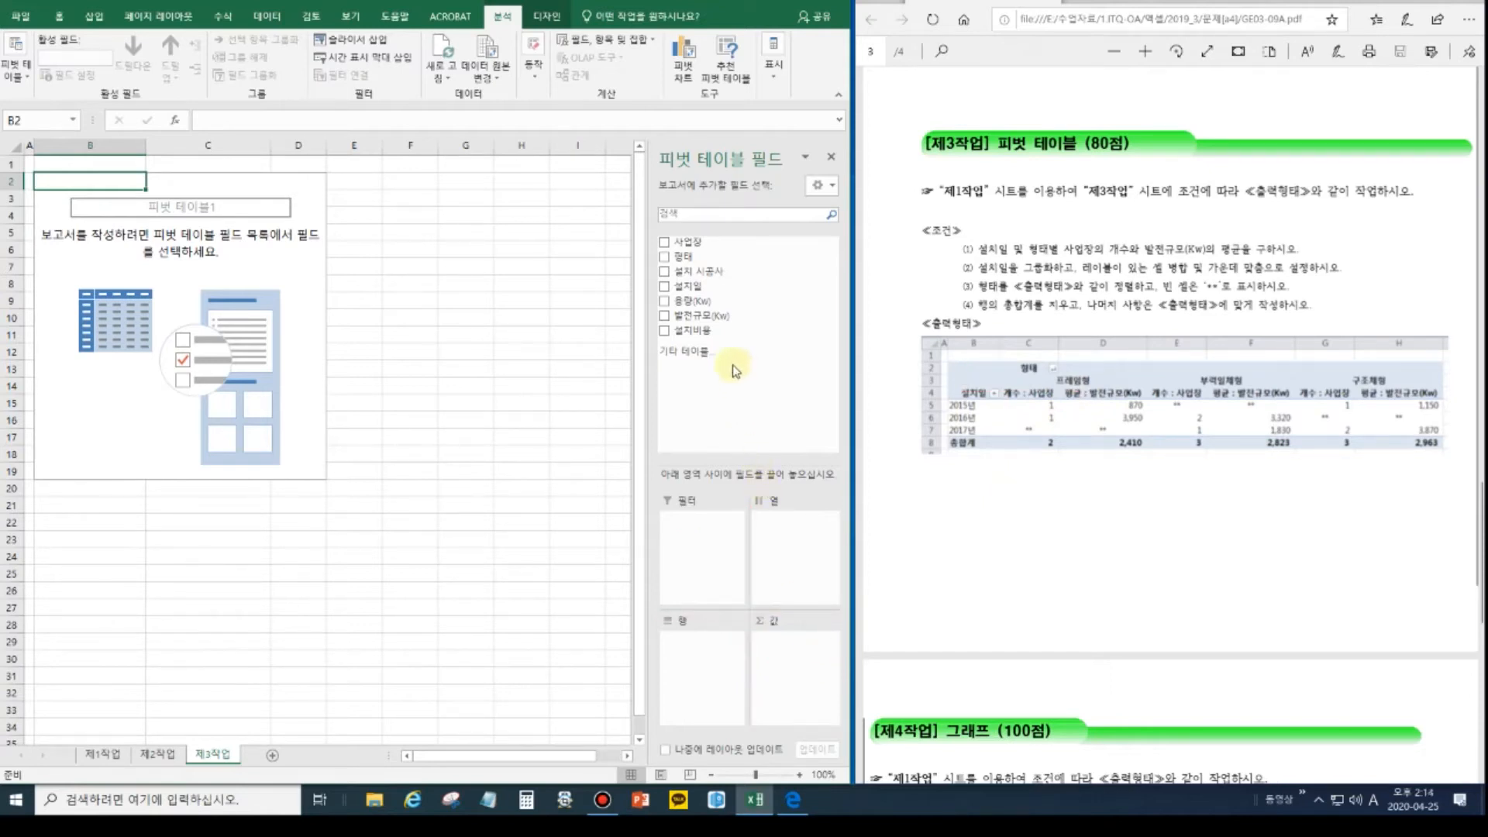
left_click_drag(684, 287, 697, 655)
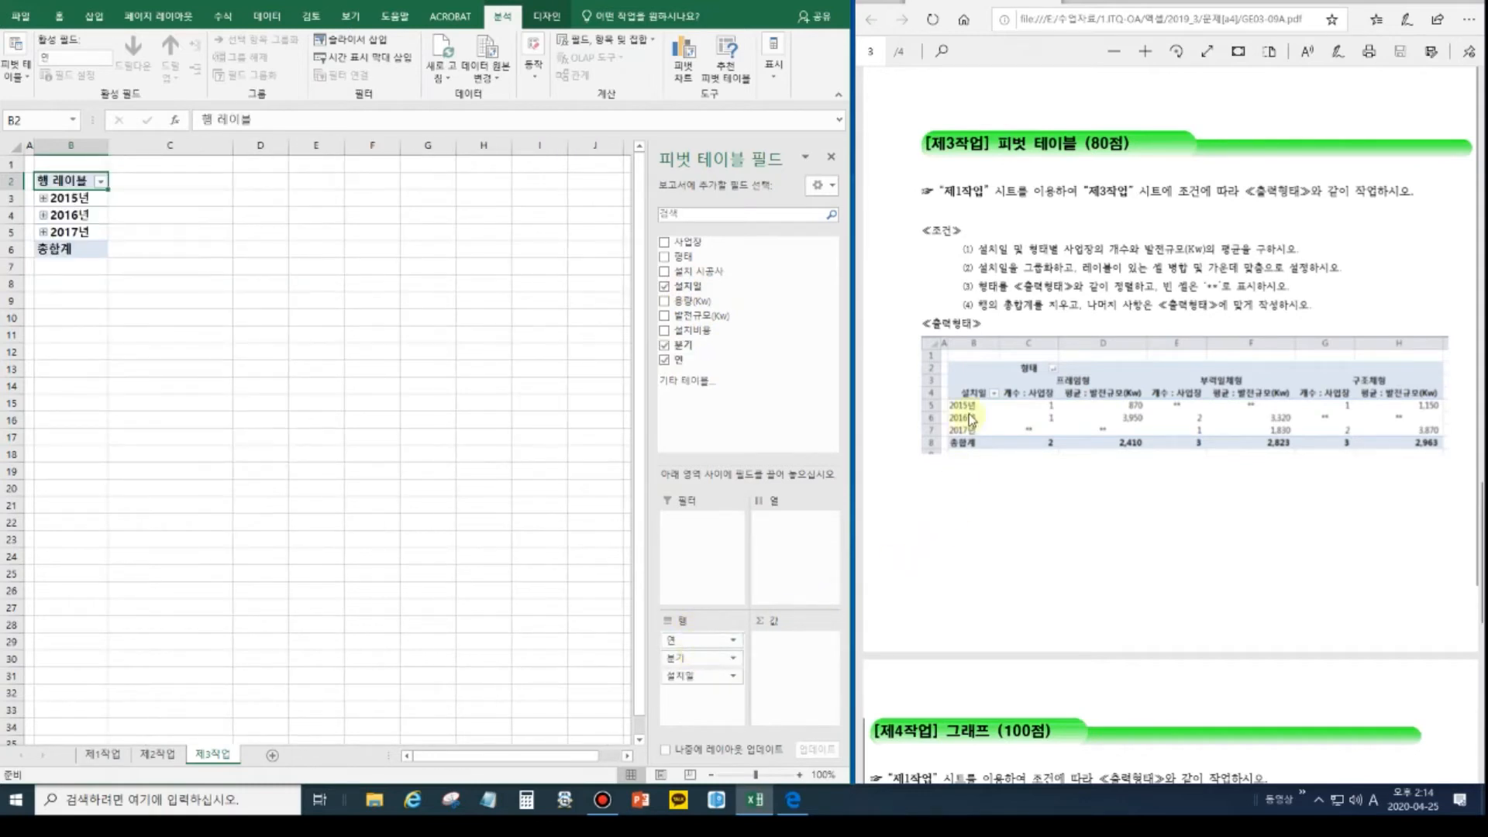
left_click_drag(693, 258, 785, 543)
left_click_drag(698, 658, 573, 668)
left_click_drag(698, 637, 555, 636)
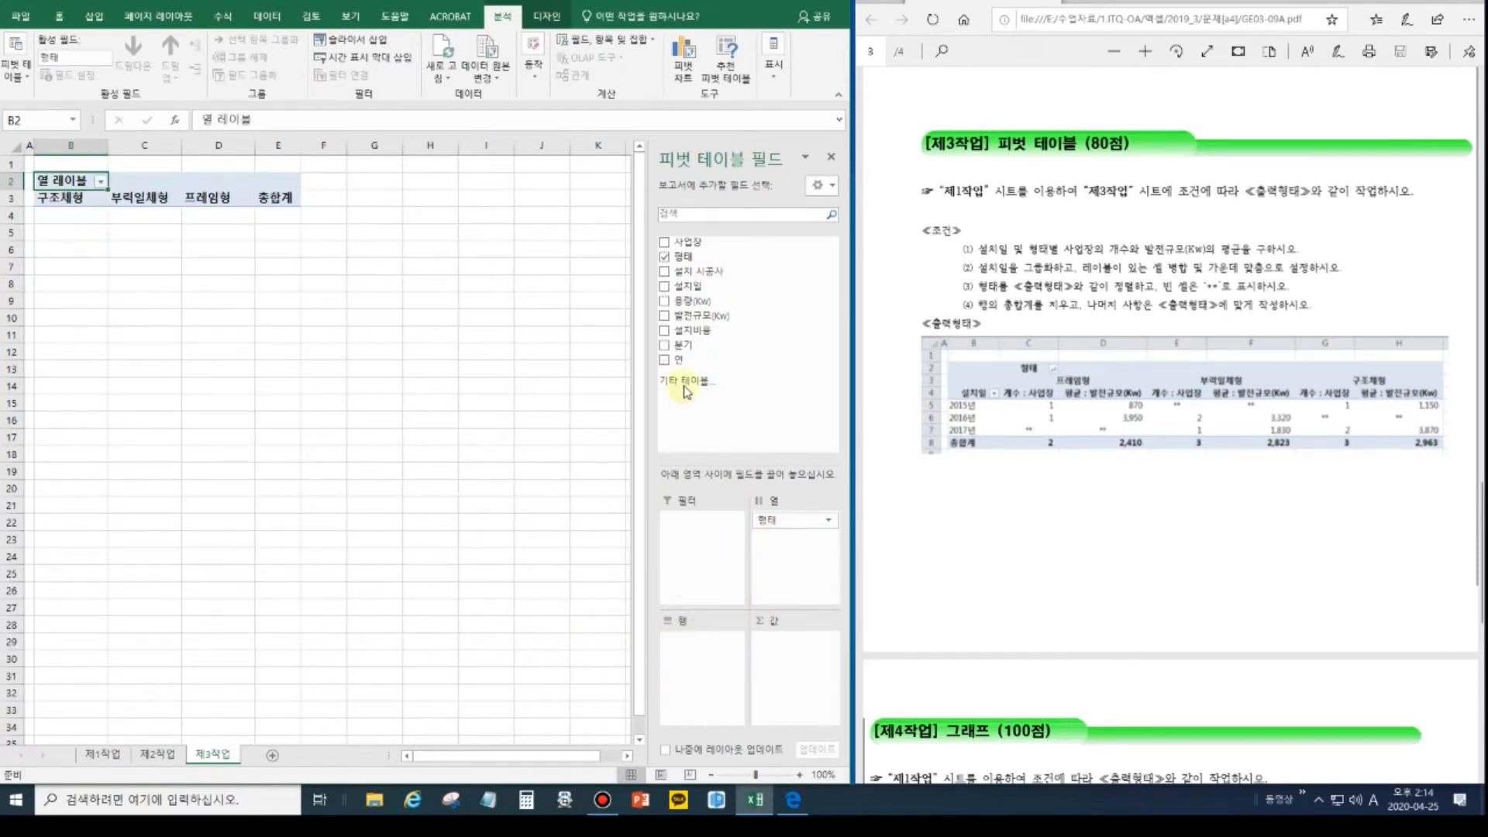
left_click_drag(686, 287, 694, 657)
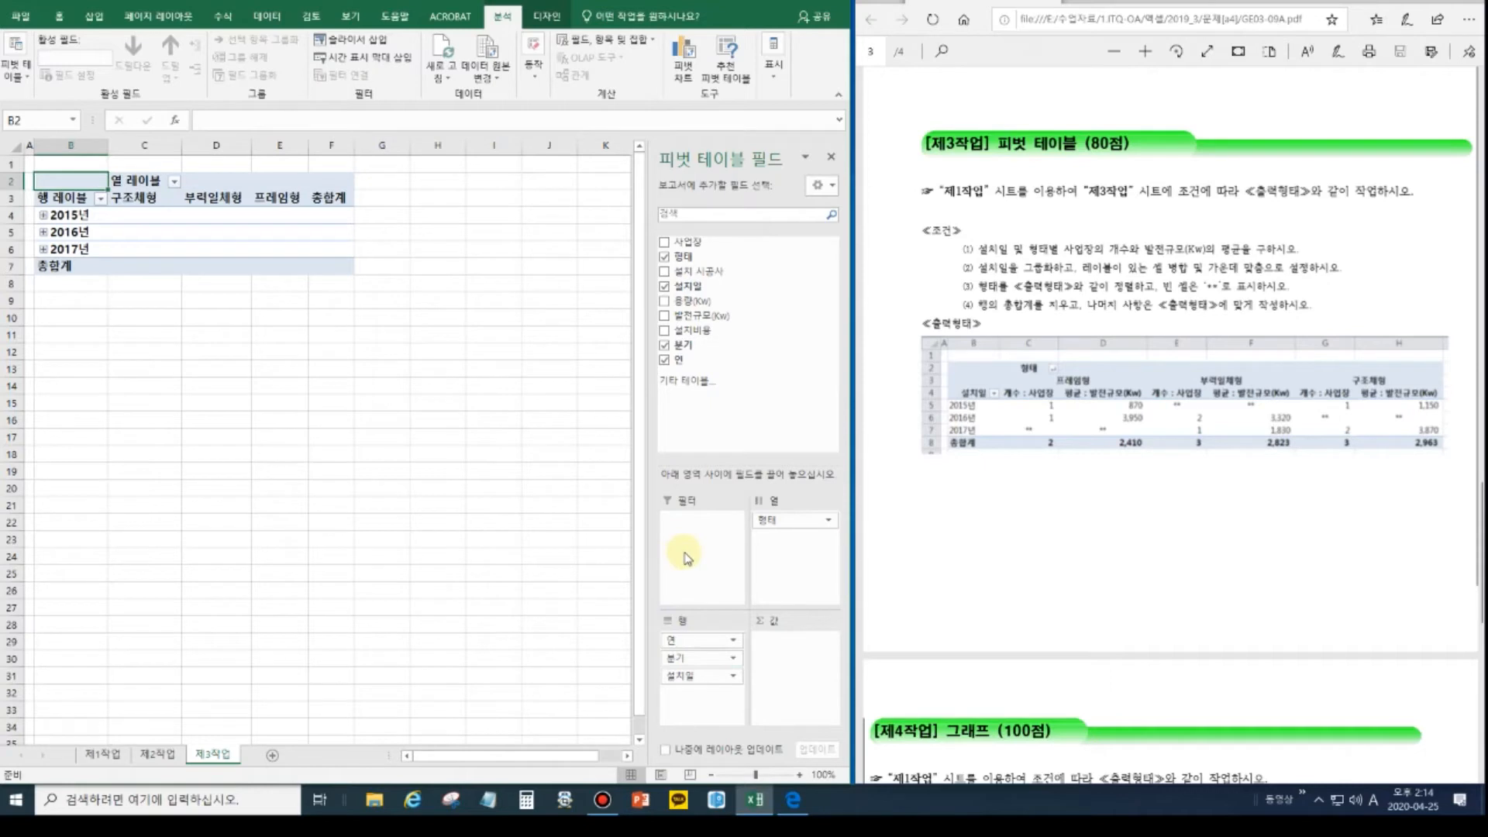
left_click_drag(671, 640, 562, 632)
left_click_drag(692, 636, 514, 628)
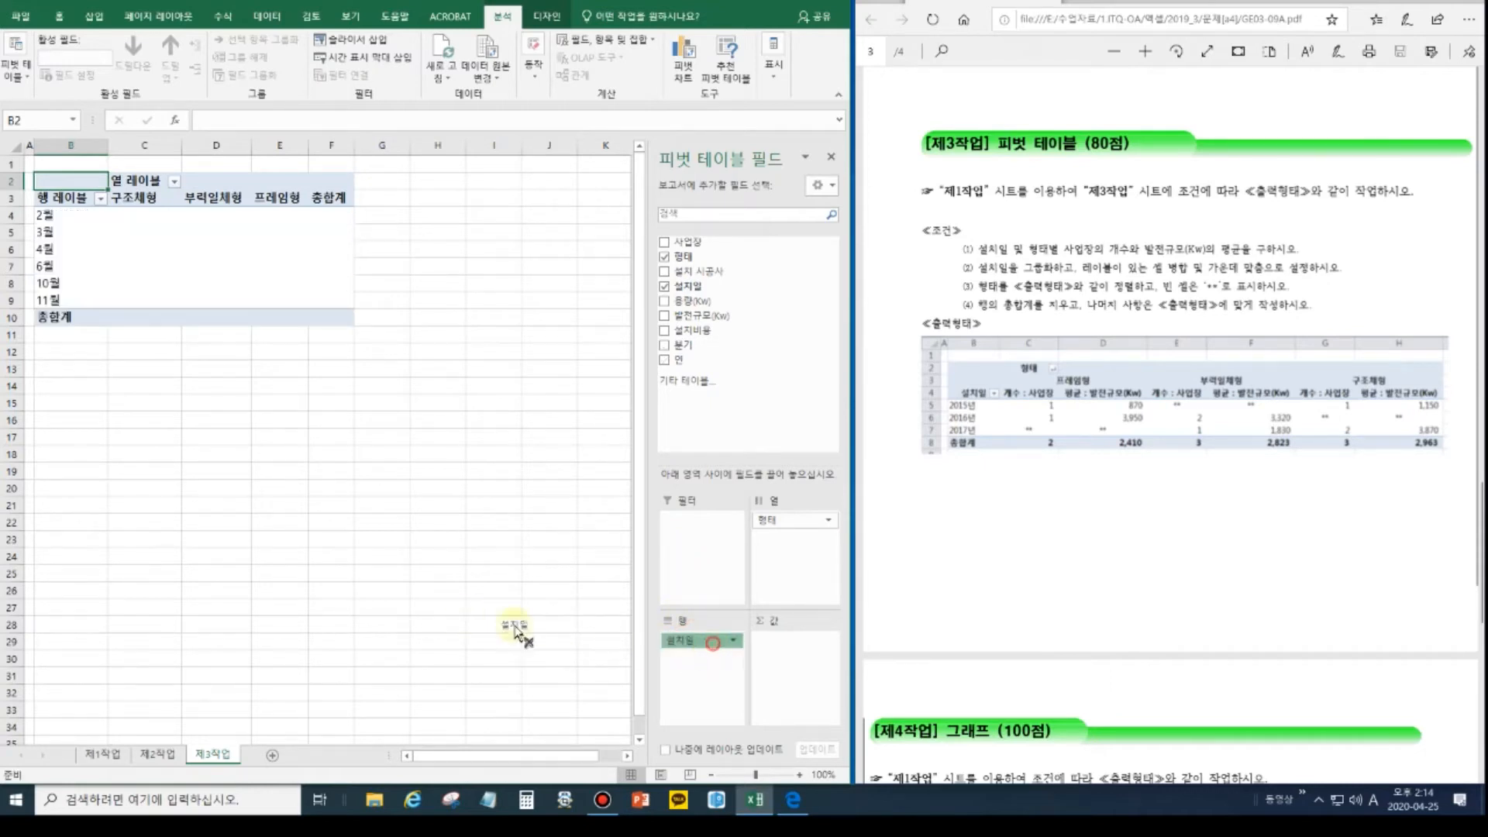
left_click(668, 261)
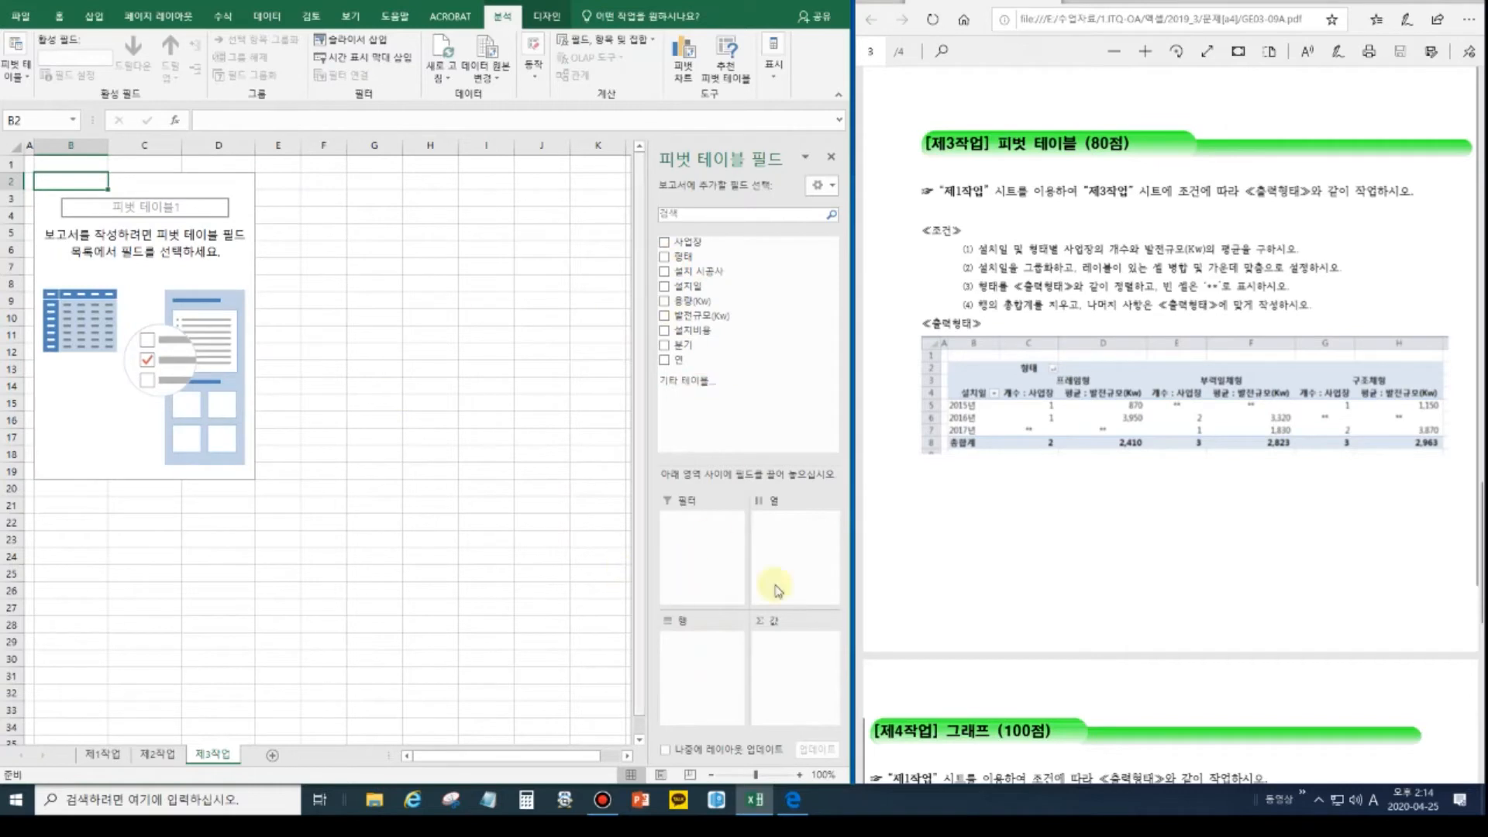
left_click(664, 286)
left_click(665, 345)
left_click(665, 361)
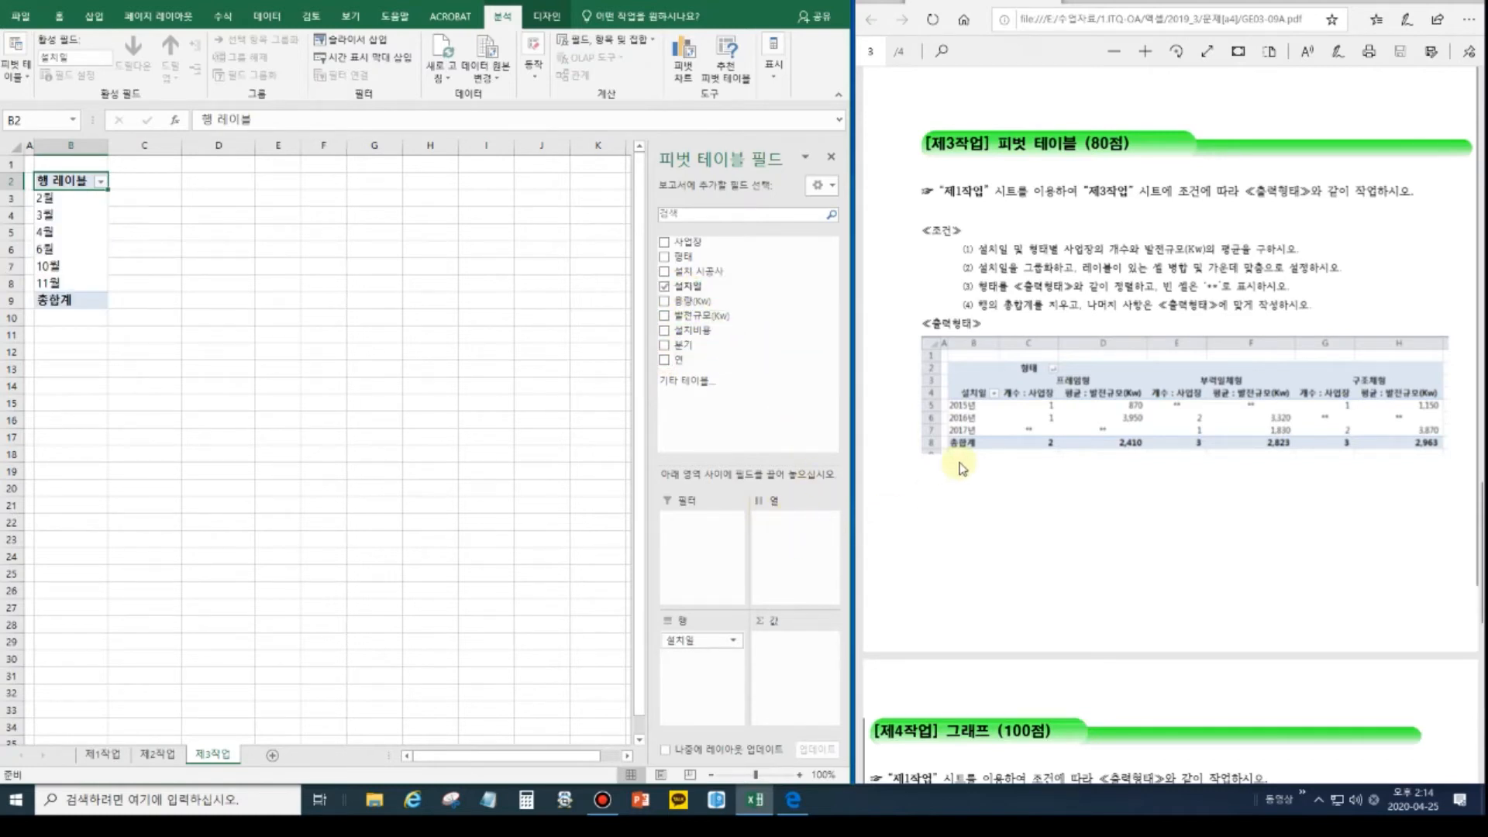
left_click(665, 258)
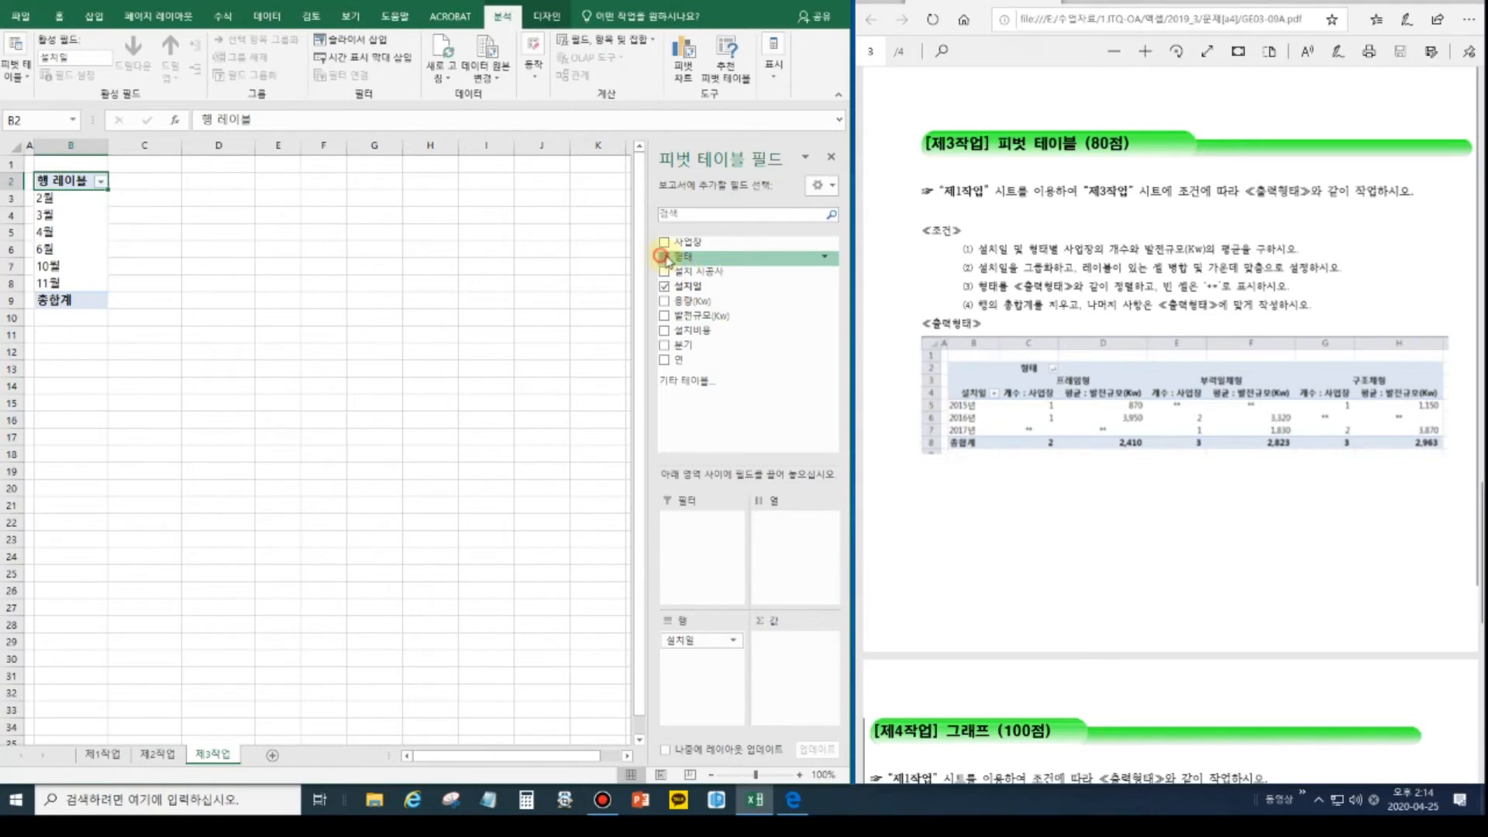
left_click_drag(702, 658, 573, 504)
Lay out the pivot with 설치일 in the rows without 분기 and 연, 형태 in the columns, and 사업장 and 발전규모(Kw) as values.
left_click(670, 293)
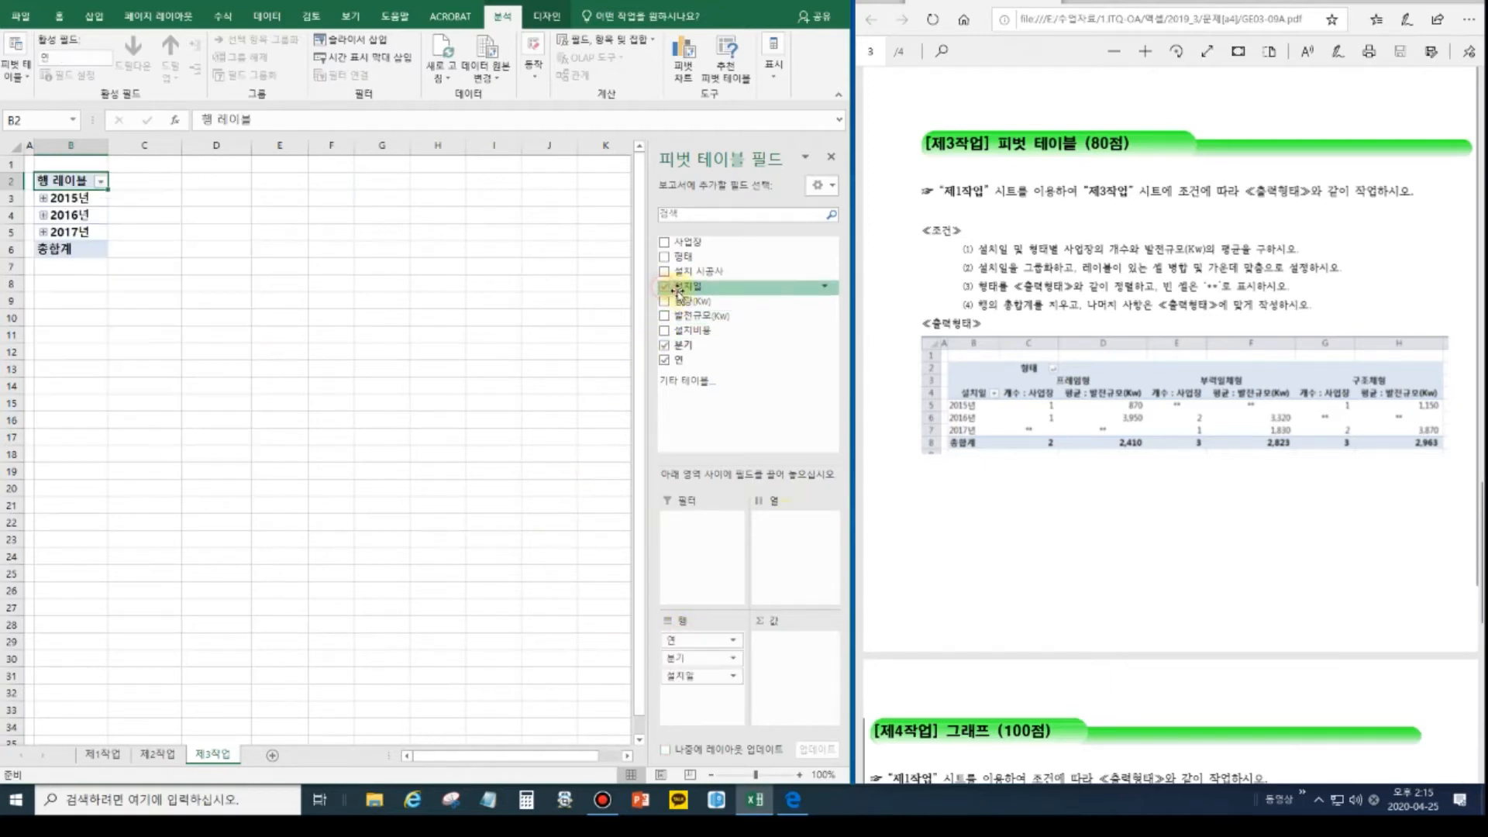
left_click(664, 345)
left_click(665, 359)
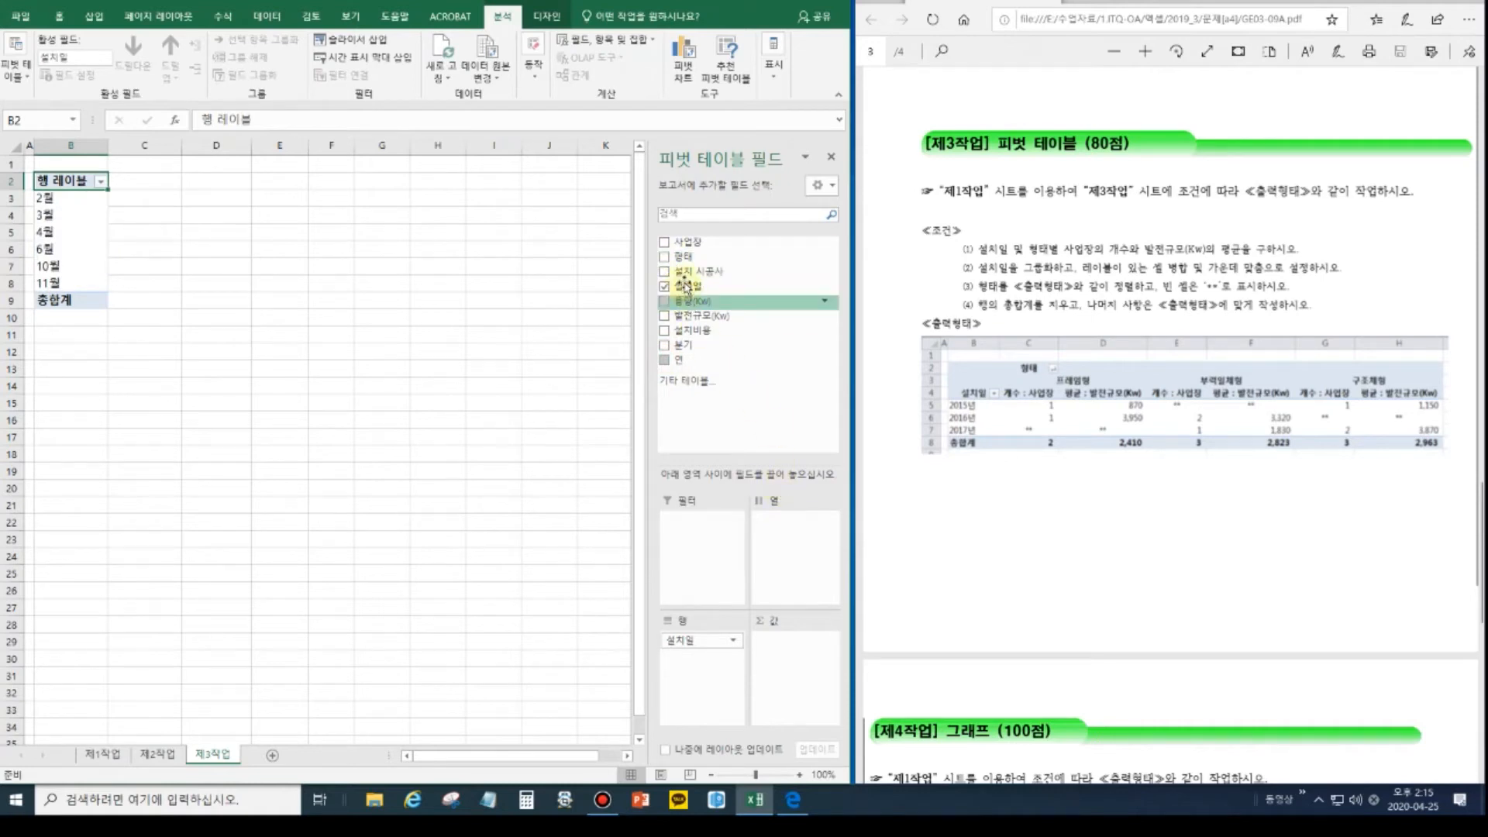
left_click_drag(694, 260, 807, 535)
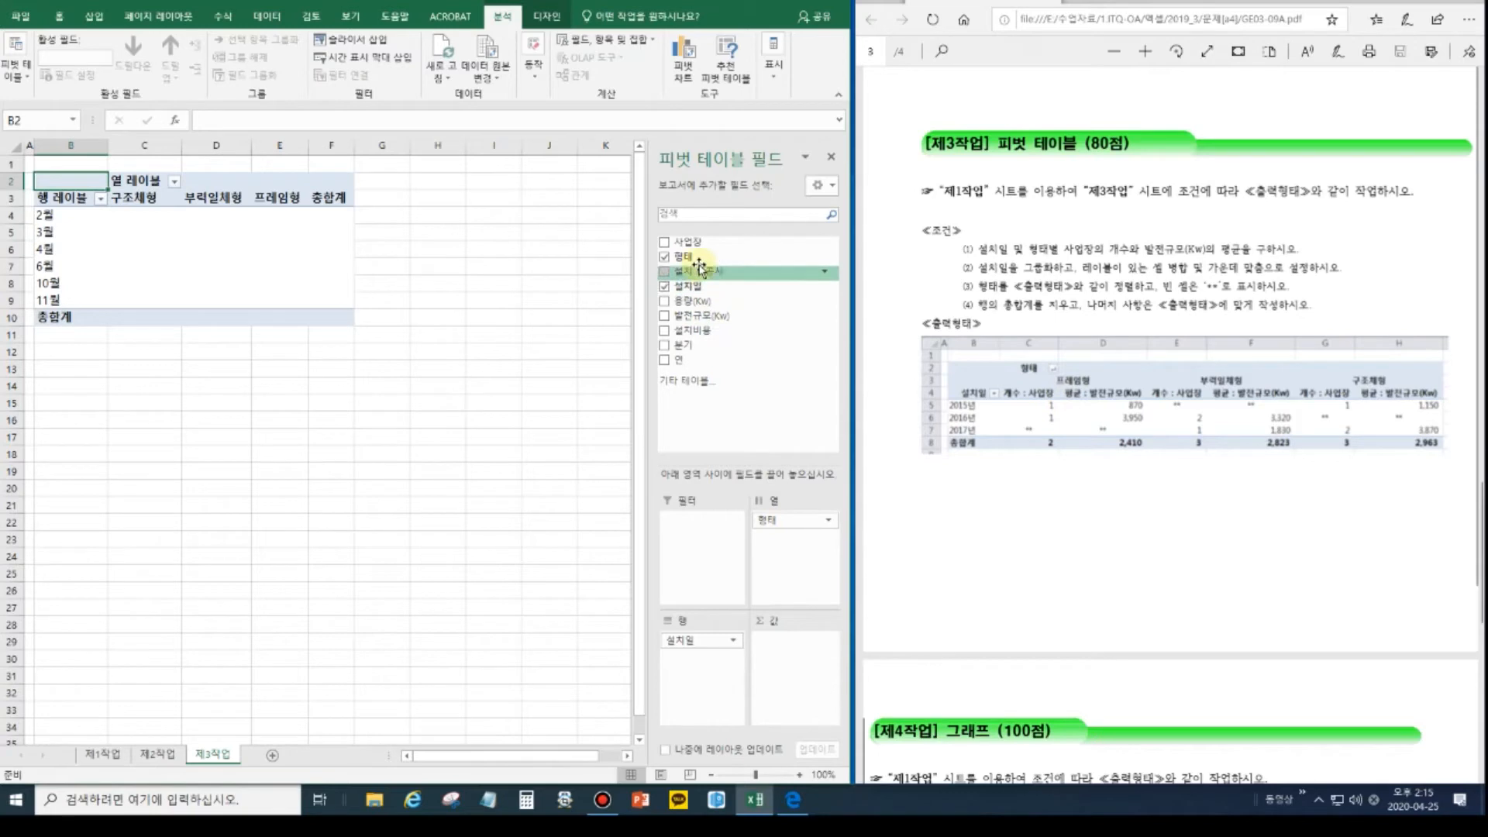
left_click_drag(699, 245, 798, 655)
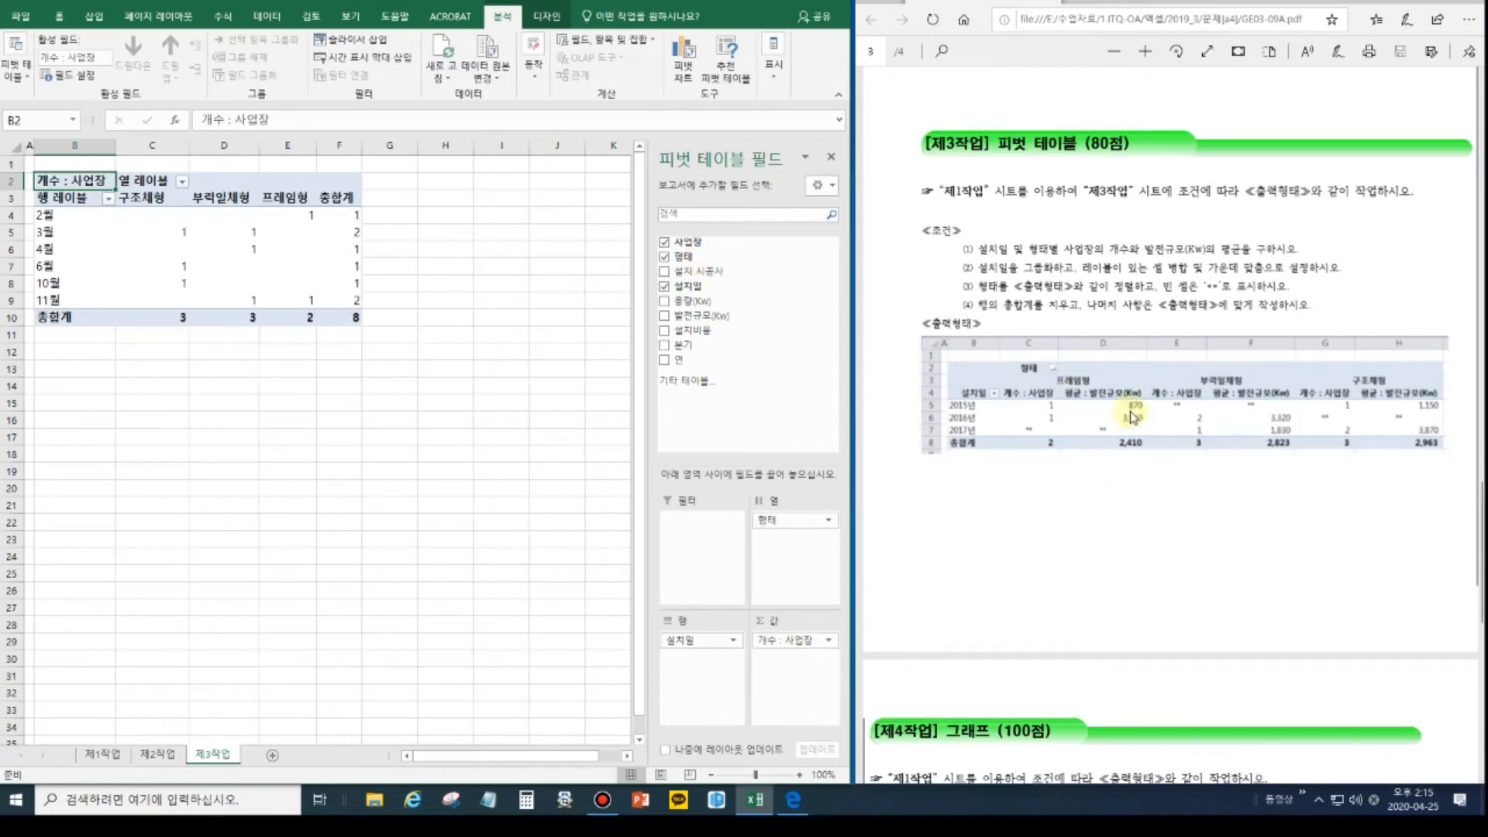
left_click_drag(714, 315, 808, 665)
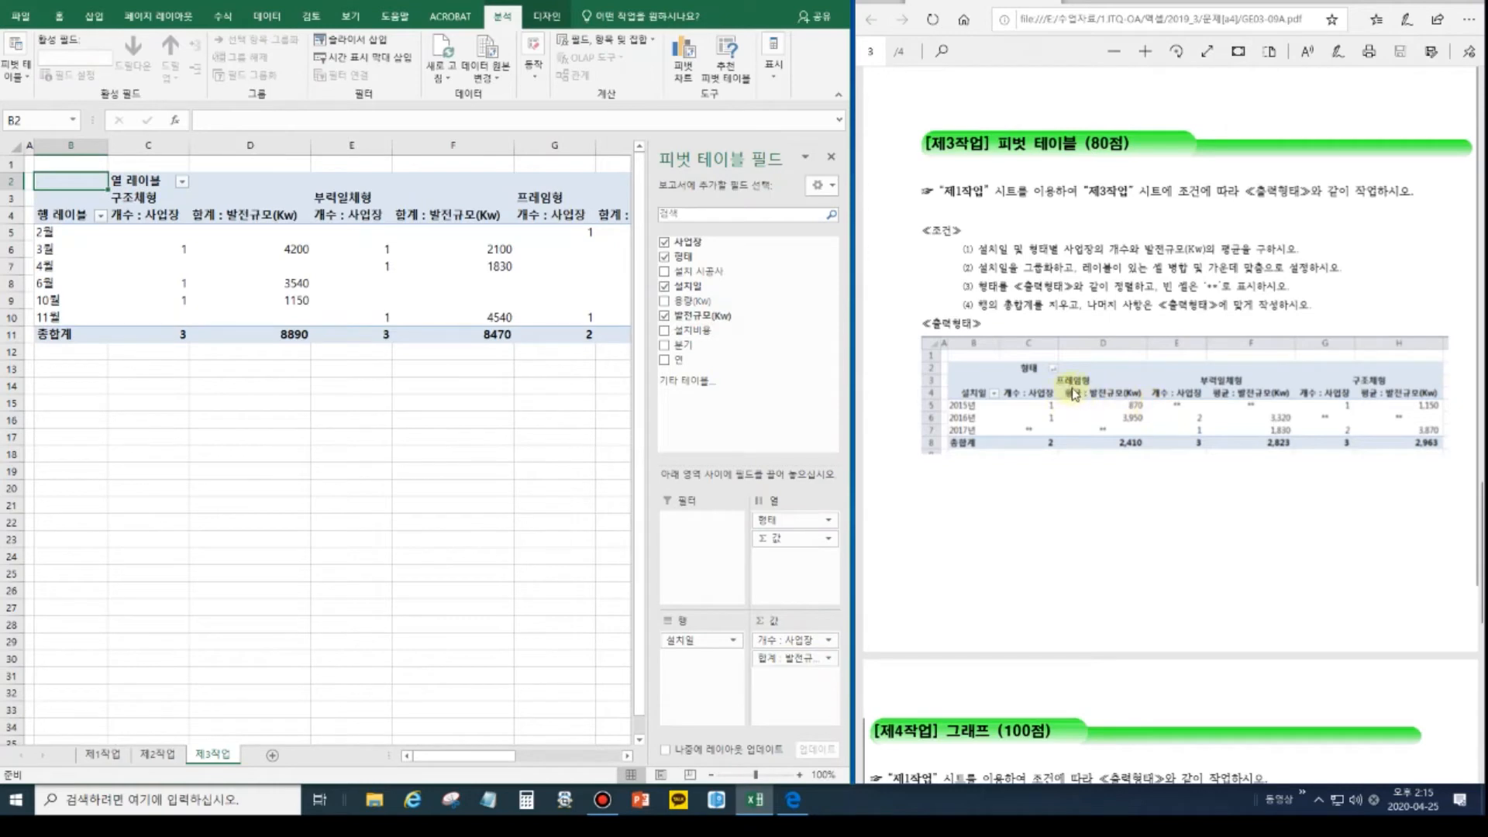
Summarize the 발전규모(Kw) value field by 평균 and close the pivot field list.
left_click(771, 658)
left_click(791, 644)
left_click(628, 331)
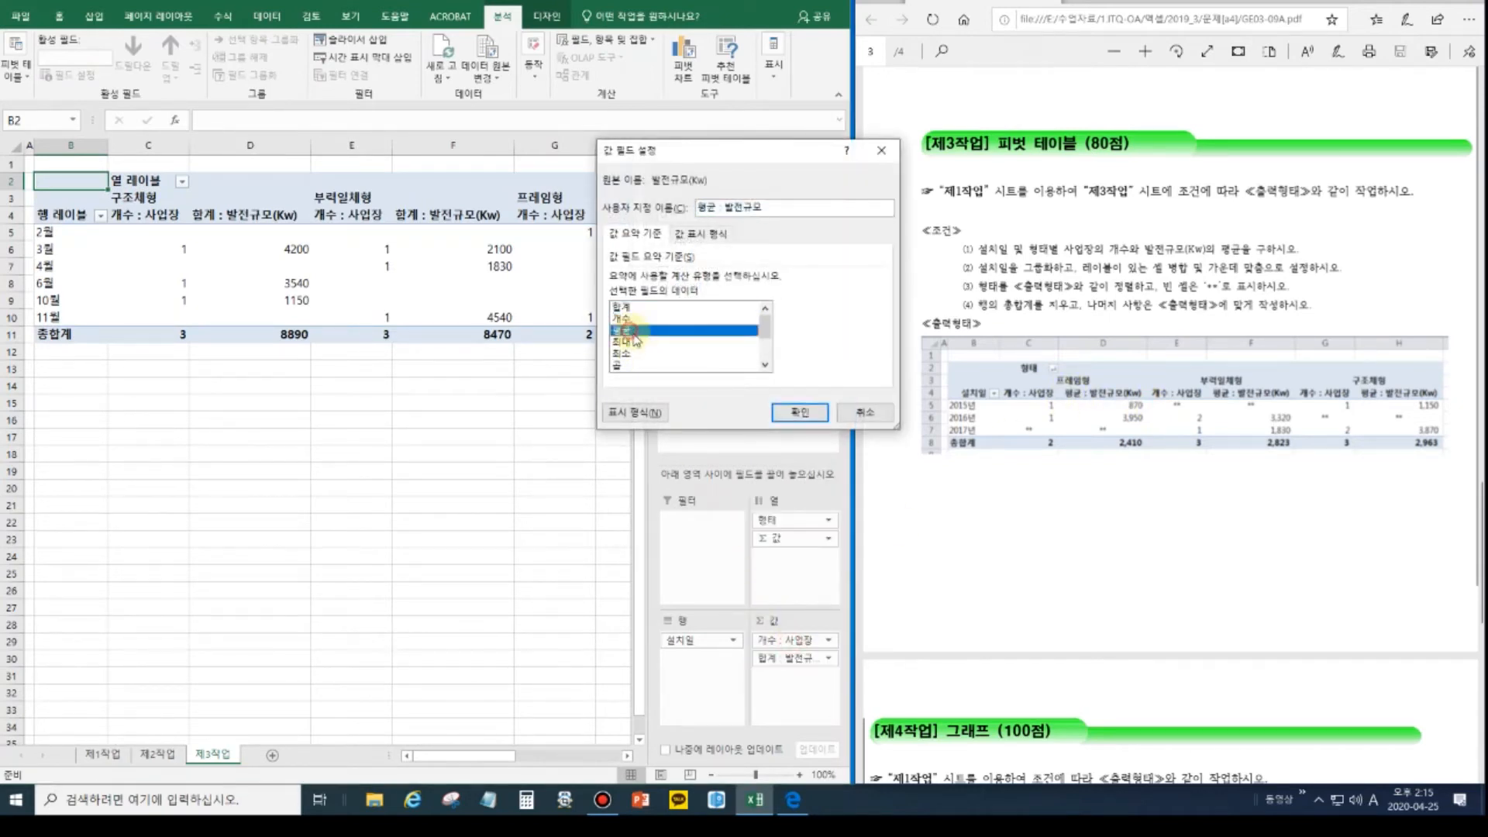
left_click(799, 412)
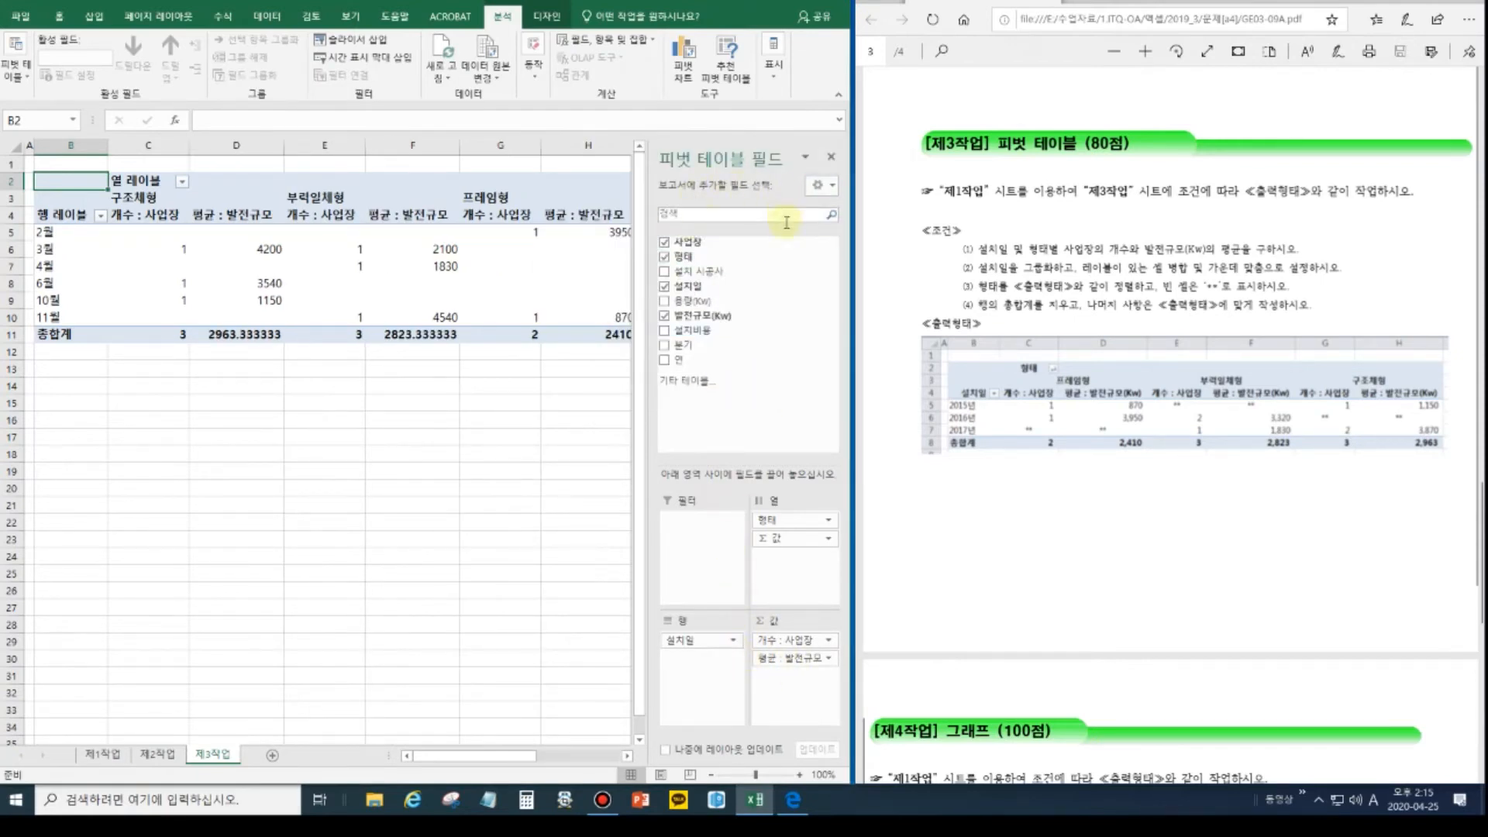
left_click(830, 160)
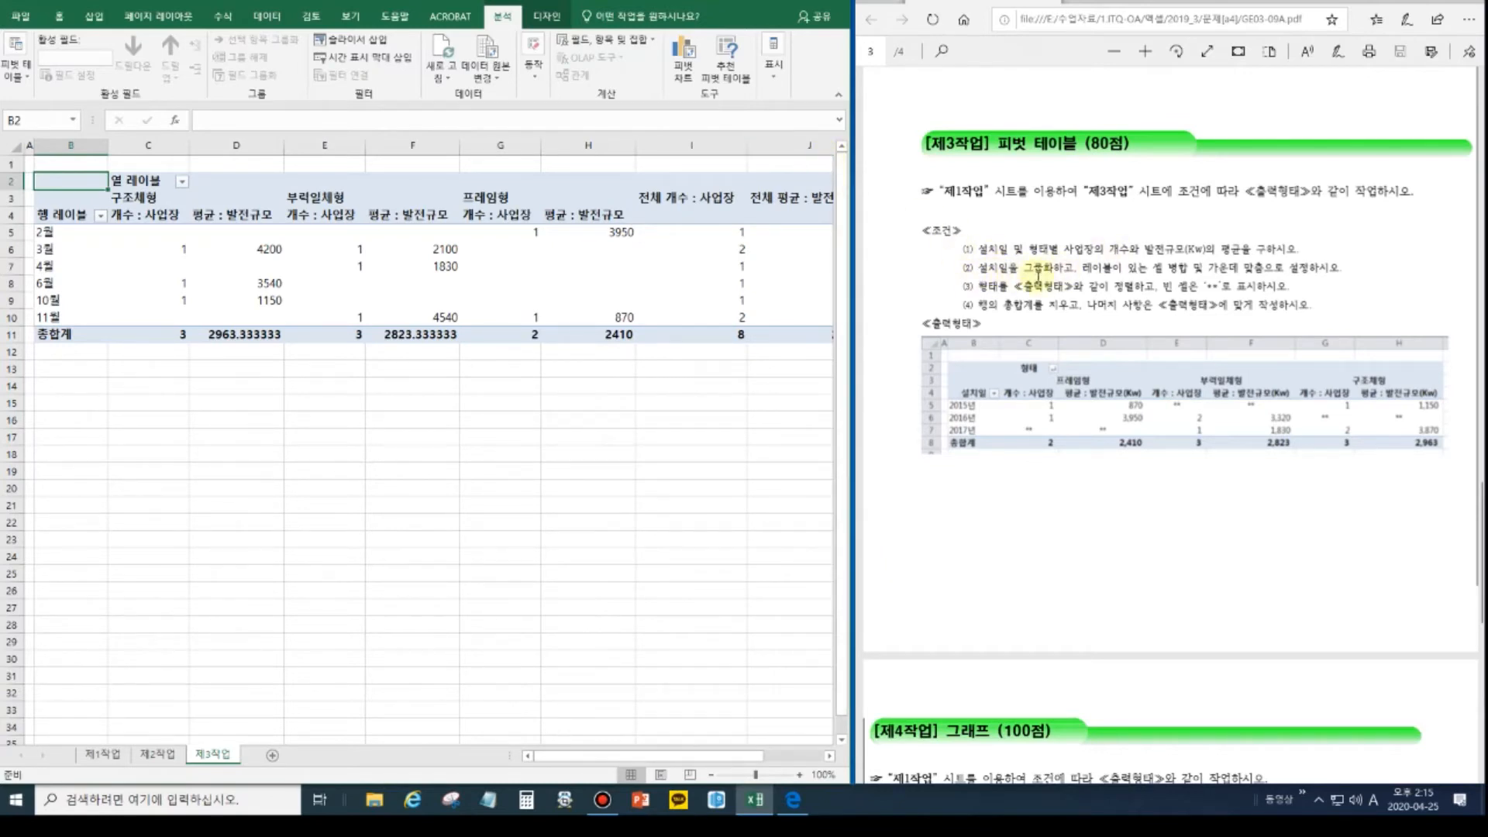
Rename the pivot's row label in B4 to 설치일 and its column label in C2 to 형태.
left_click(81, 215)
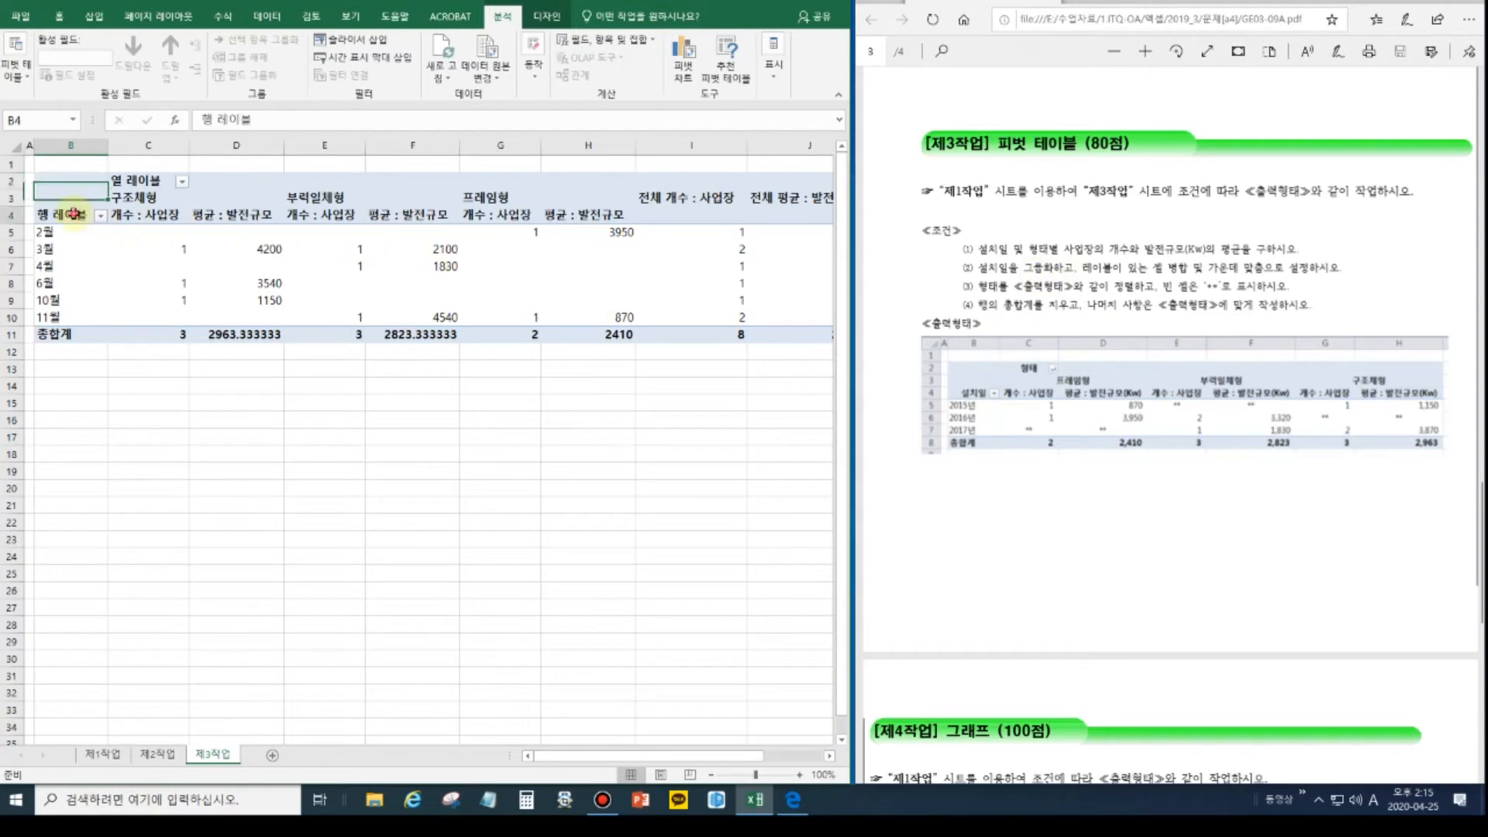
left_click_drag(252, 119, 174, 122)
type("TJF")
type("설치일")
key("Return")
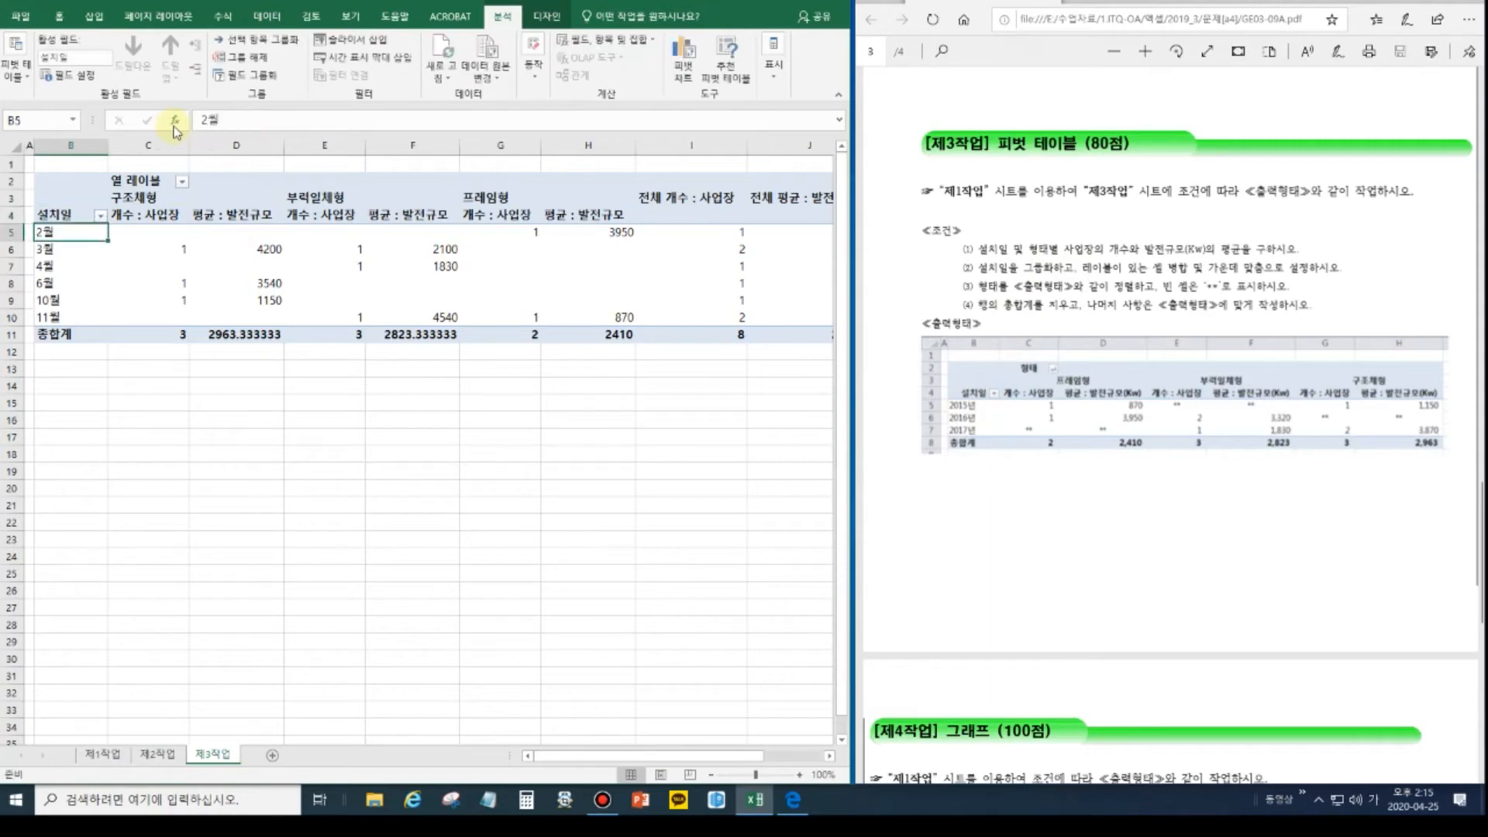
left_click(134, 189)
left_click_drag(267, 120, 156, 116)
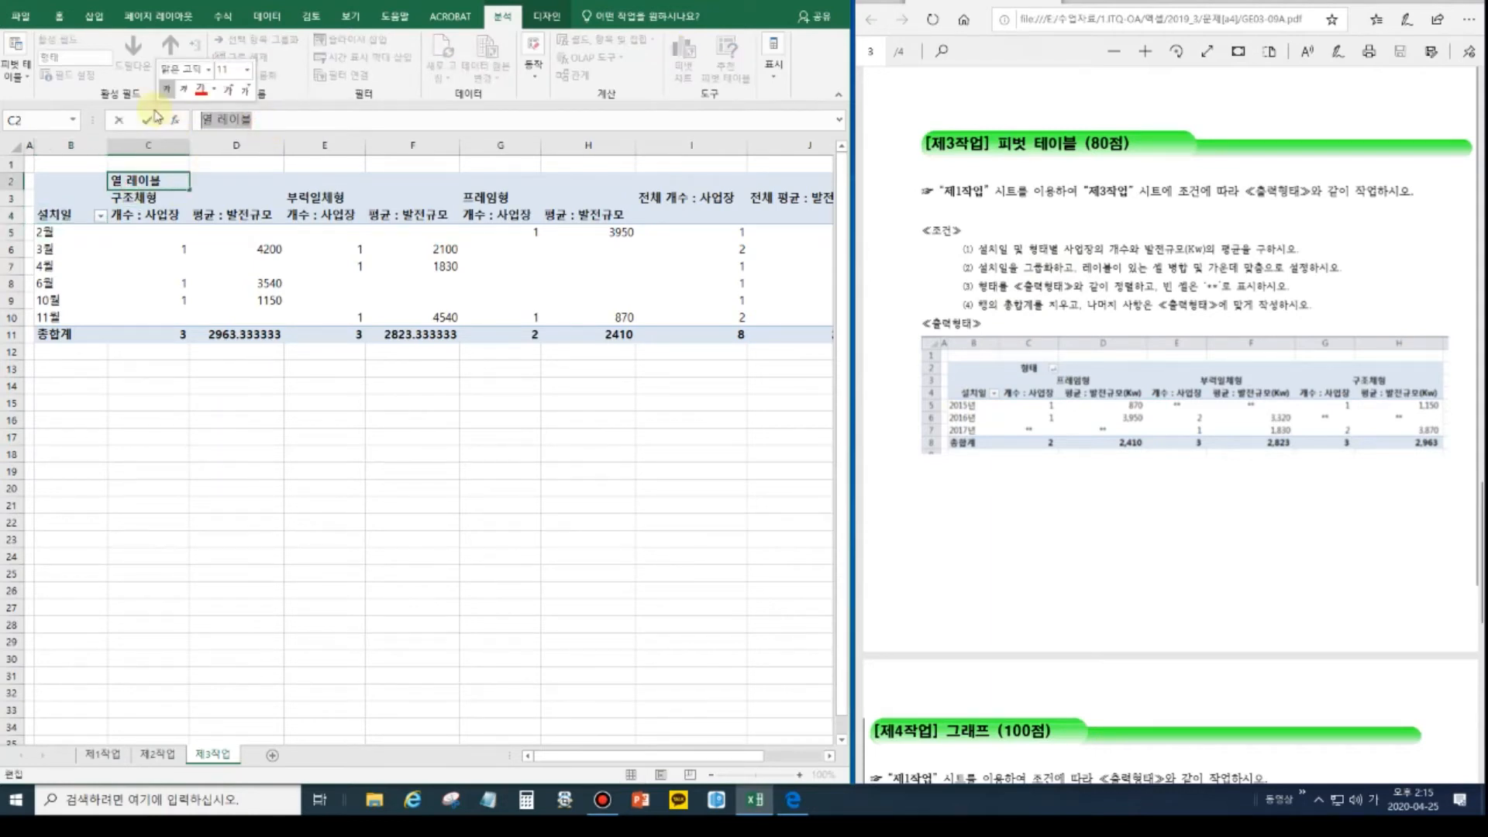
type("형태")
key("Return")
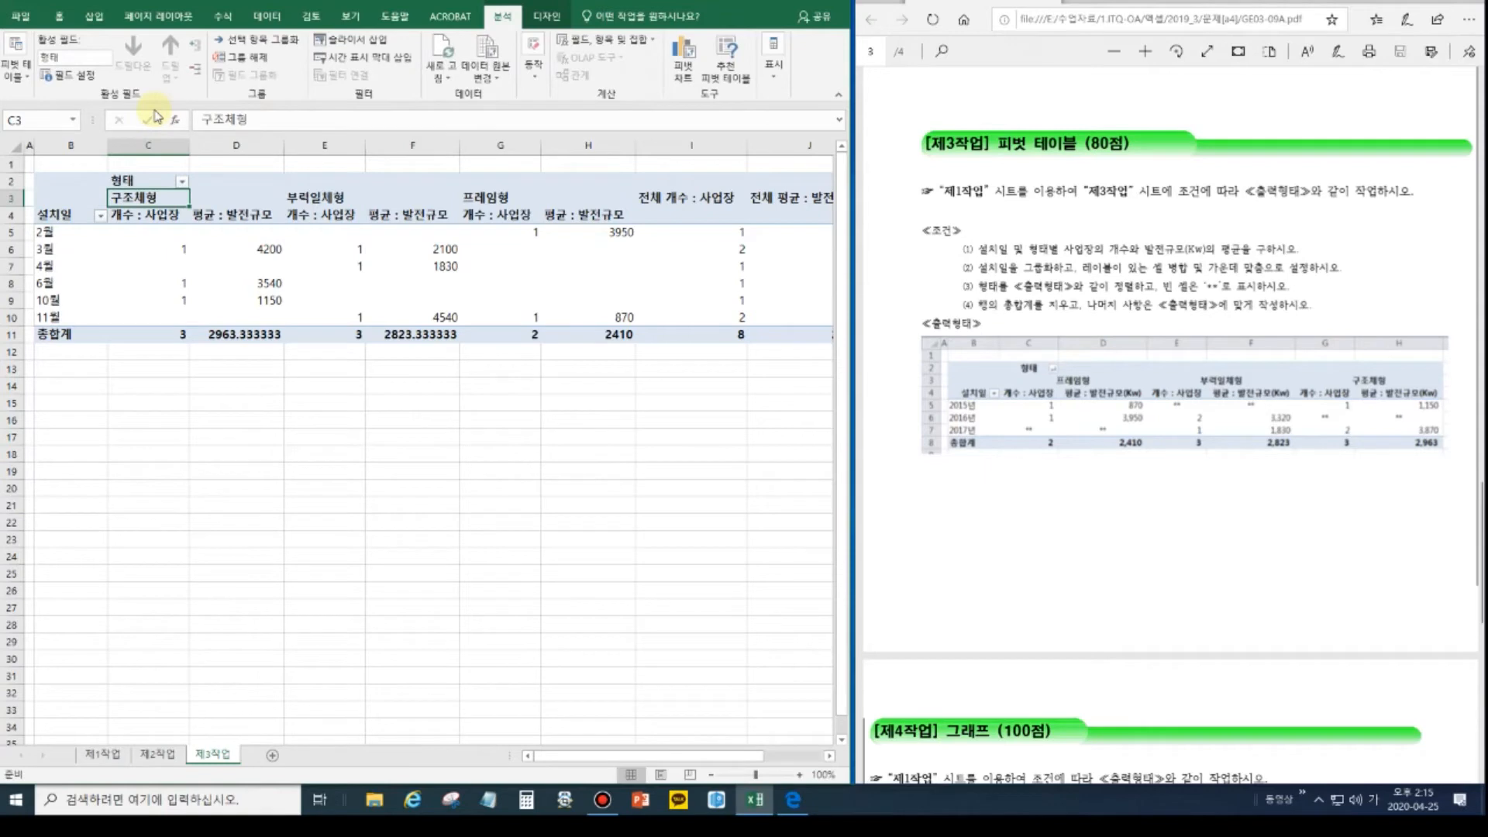
left_click_drag(74, 231, 74, 317)
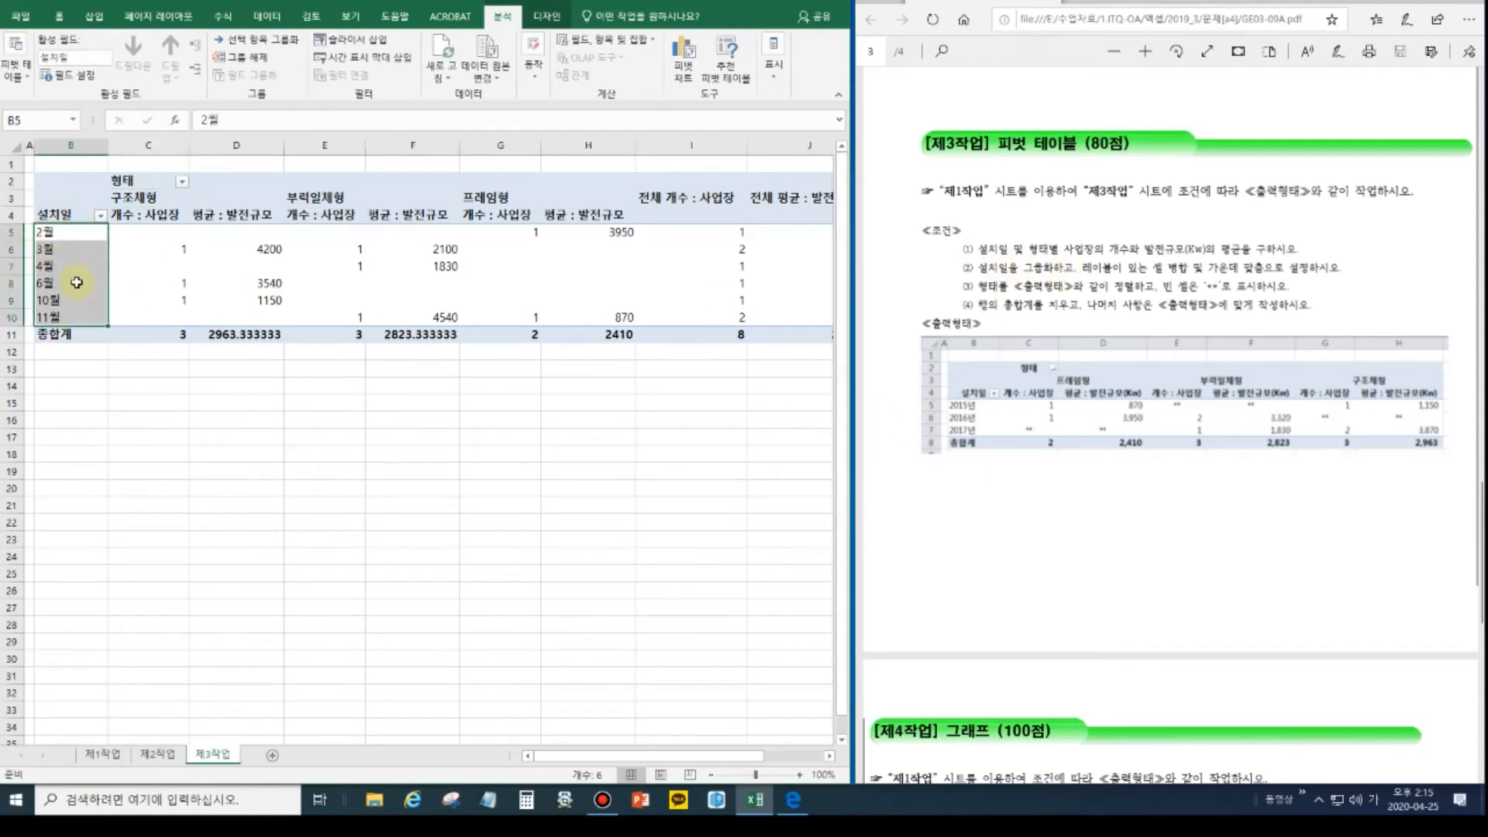
right_click(76, 230)
left_click(130, 375)
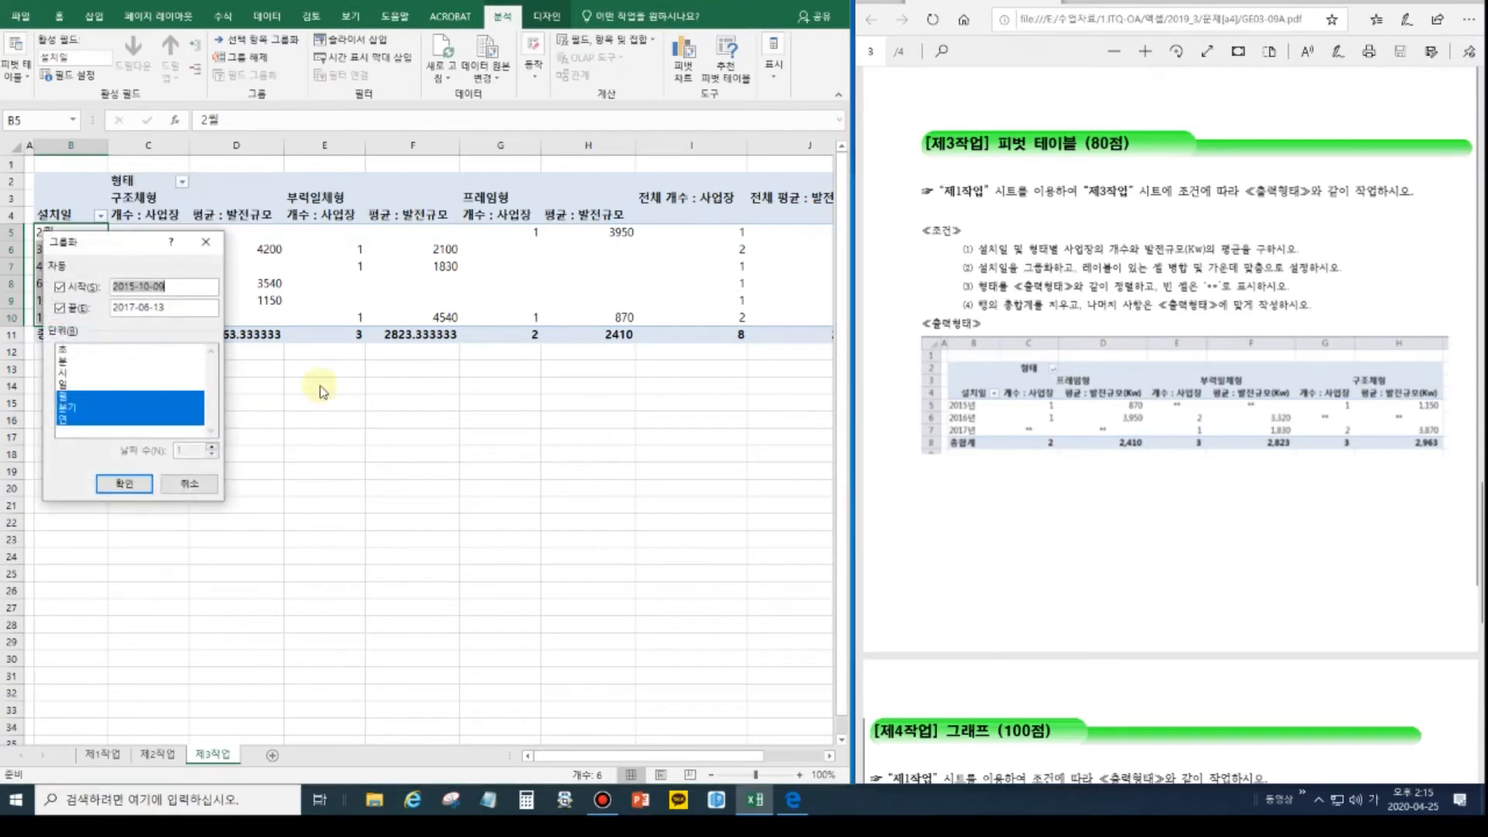
left_click_drag(120, 242, 403, 228)
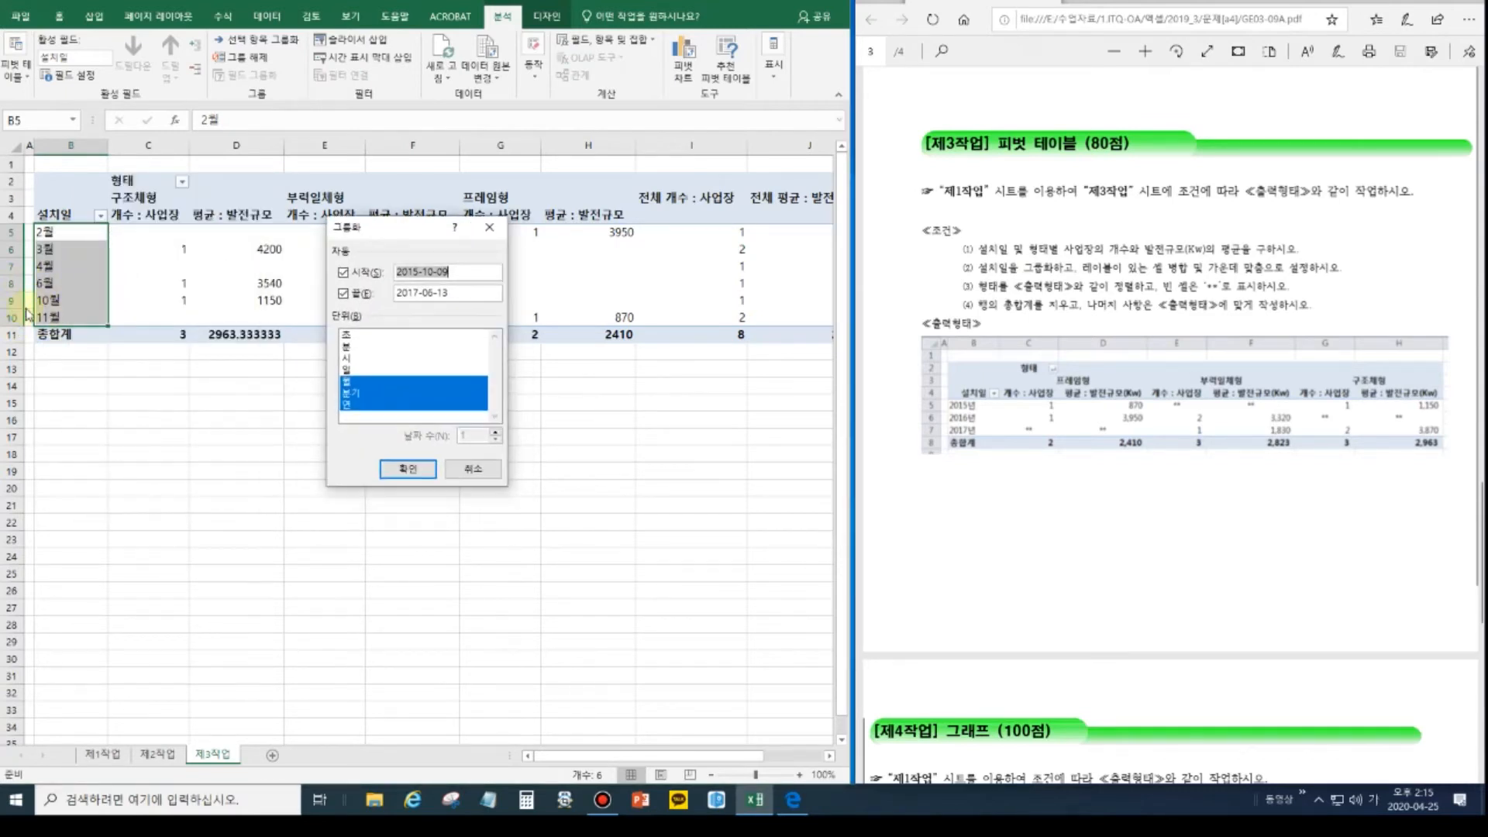
left_click(473, 469)
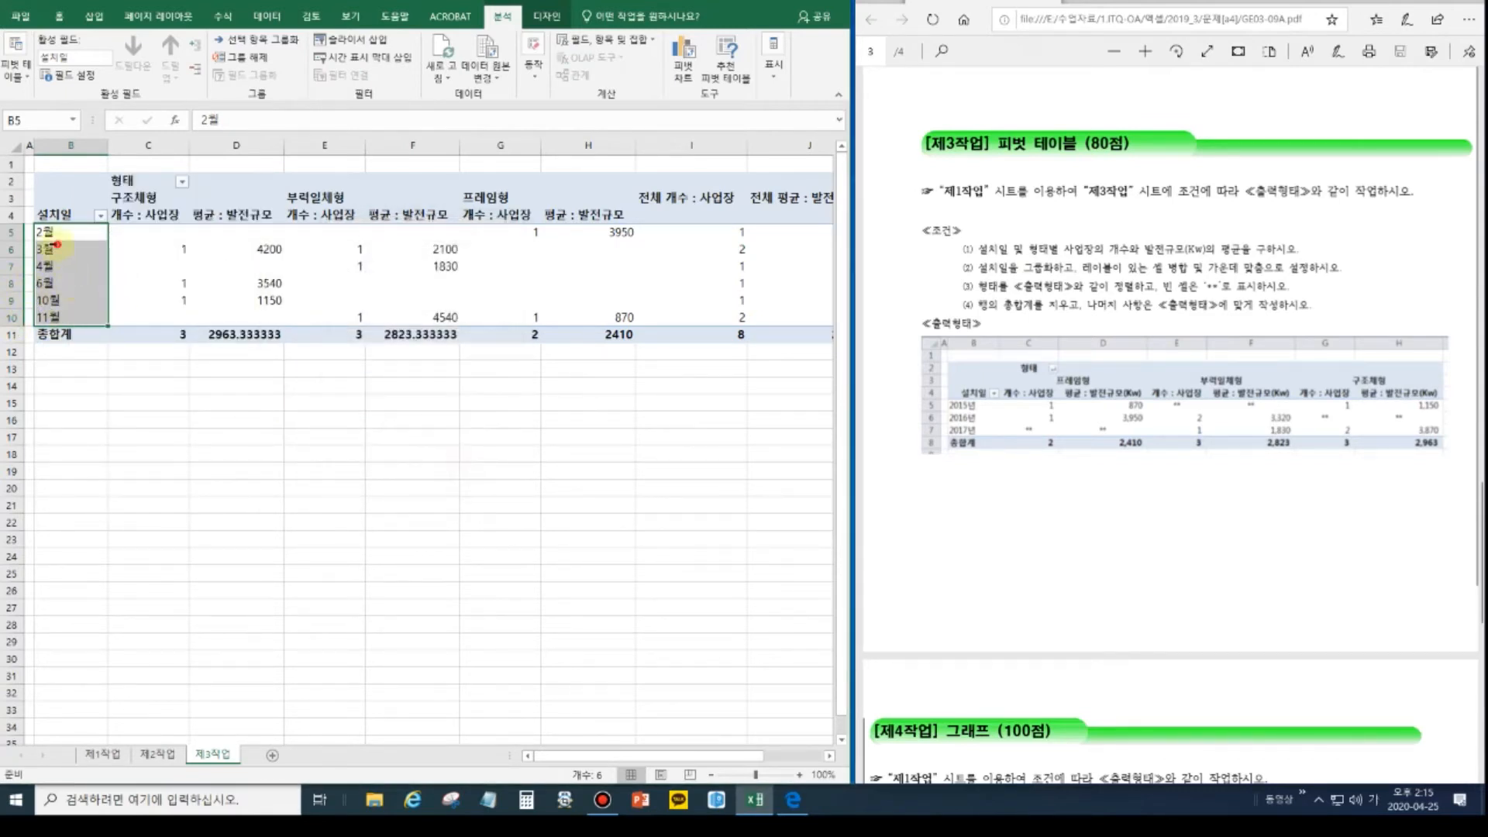
Group the 설치일 row items by 연 only, deselecting 월 and 분기.
left_click(51, 232)
right_click(64, 231)
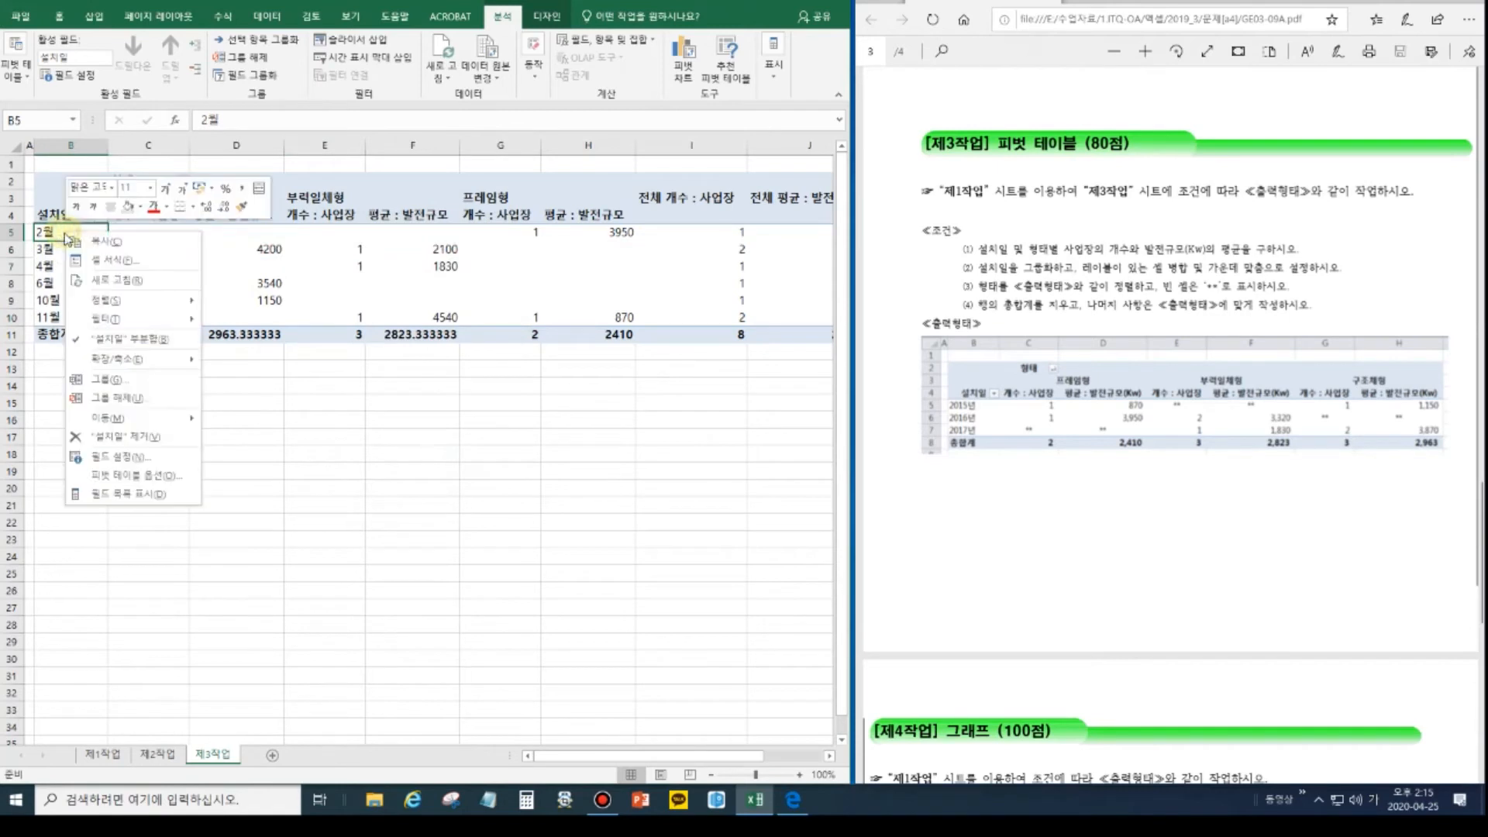
left_click(118, 374)
left_click_drag(99, 227, 334, 231)
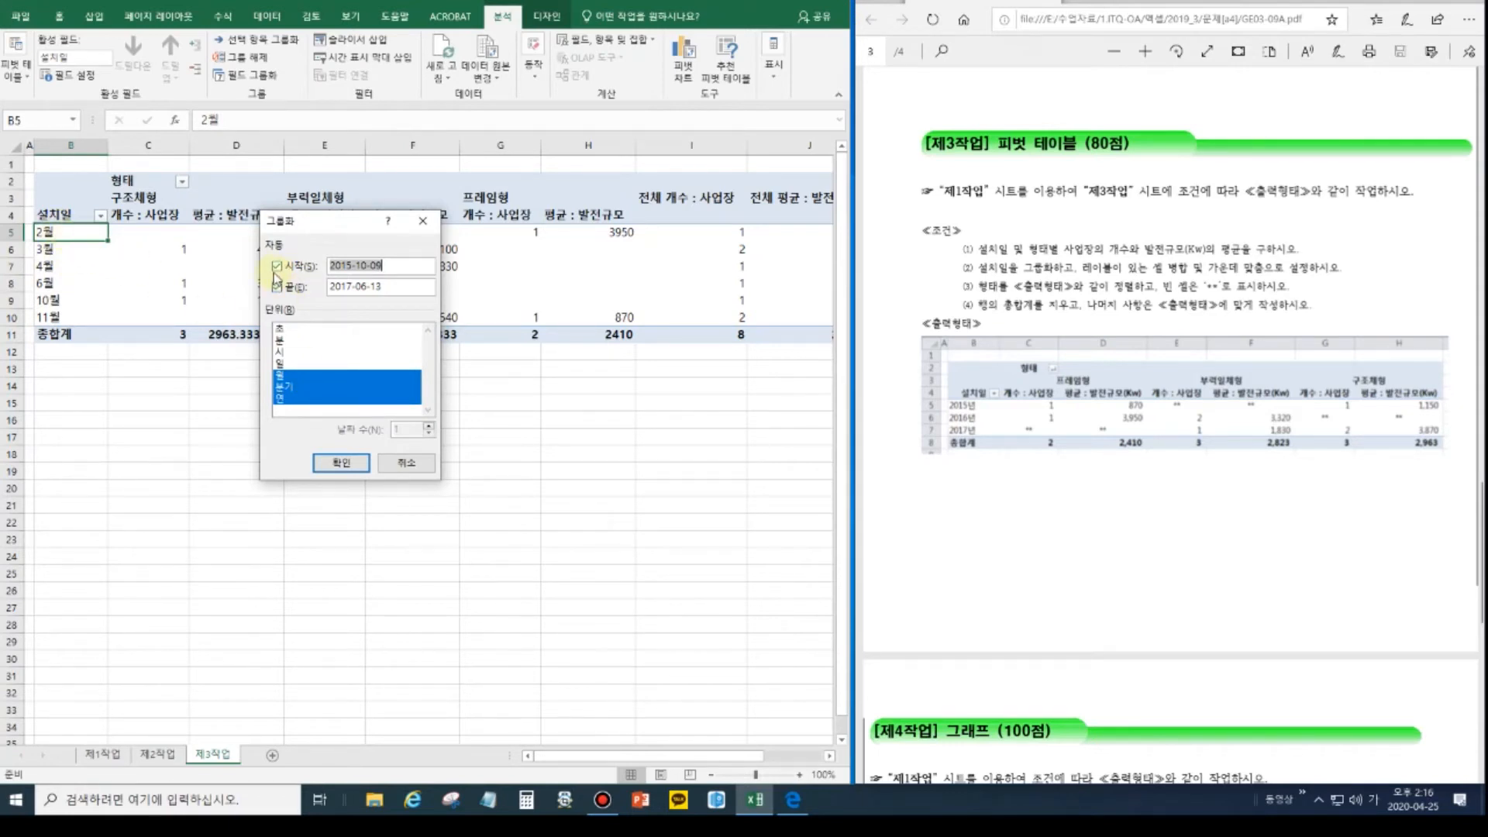
left_click(285, 387)
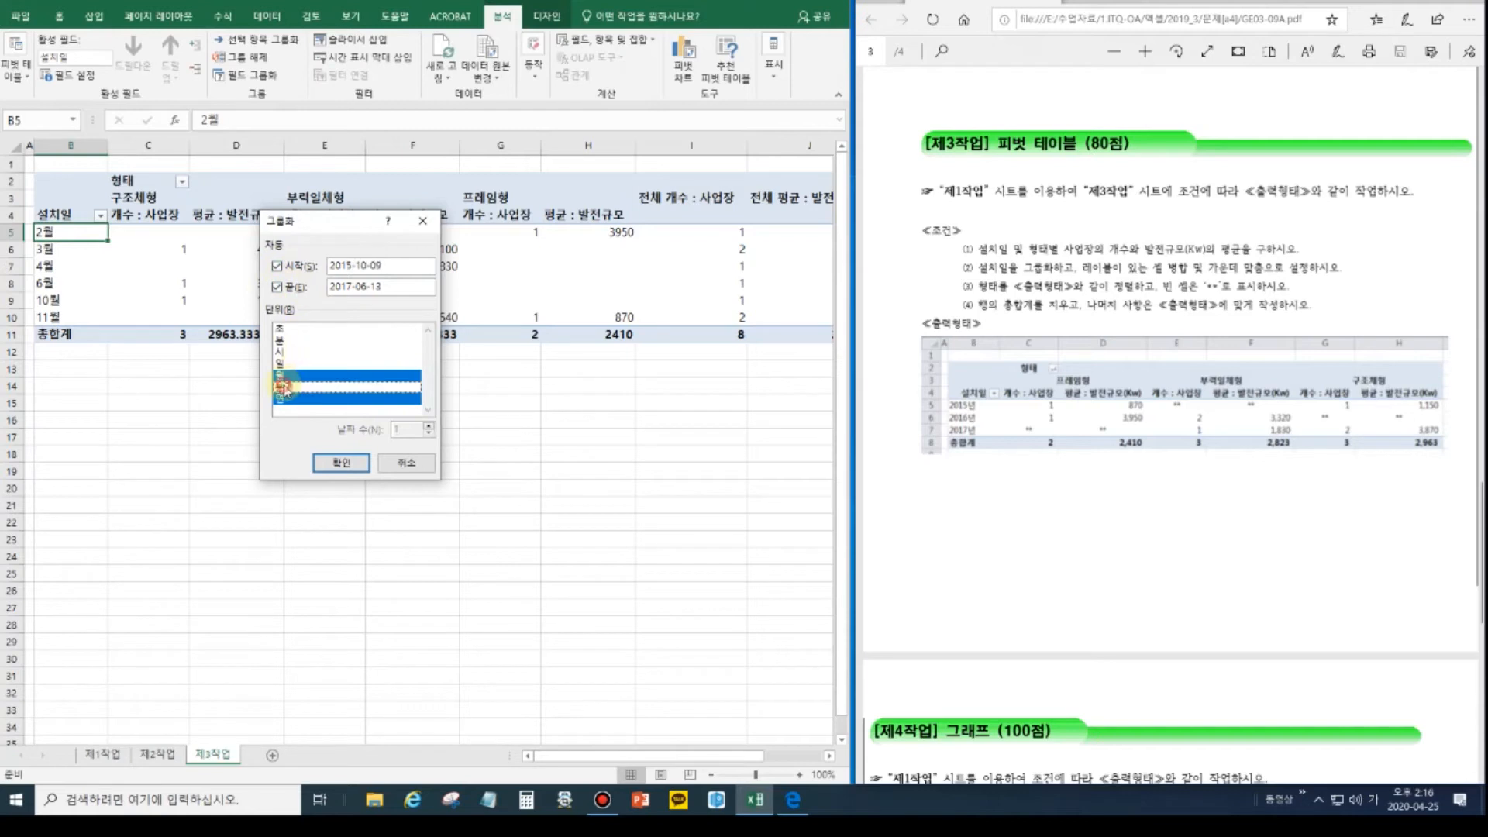
left_click(284, 376)
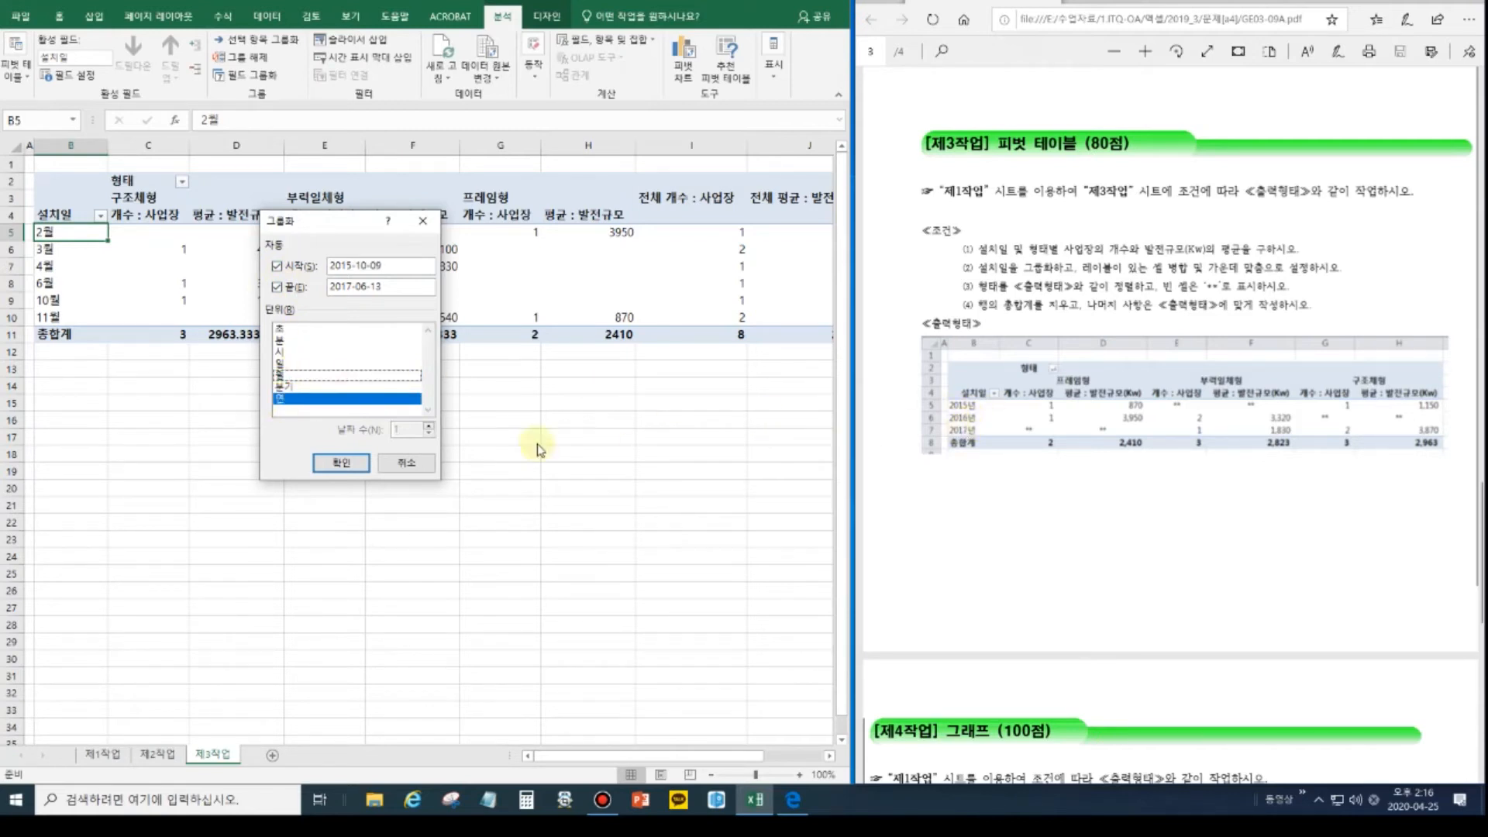
left_click(345, 463)
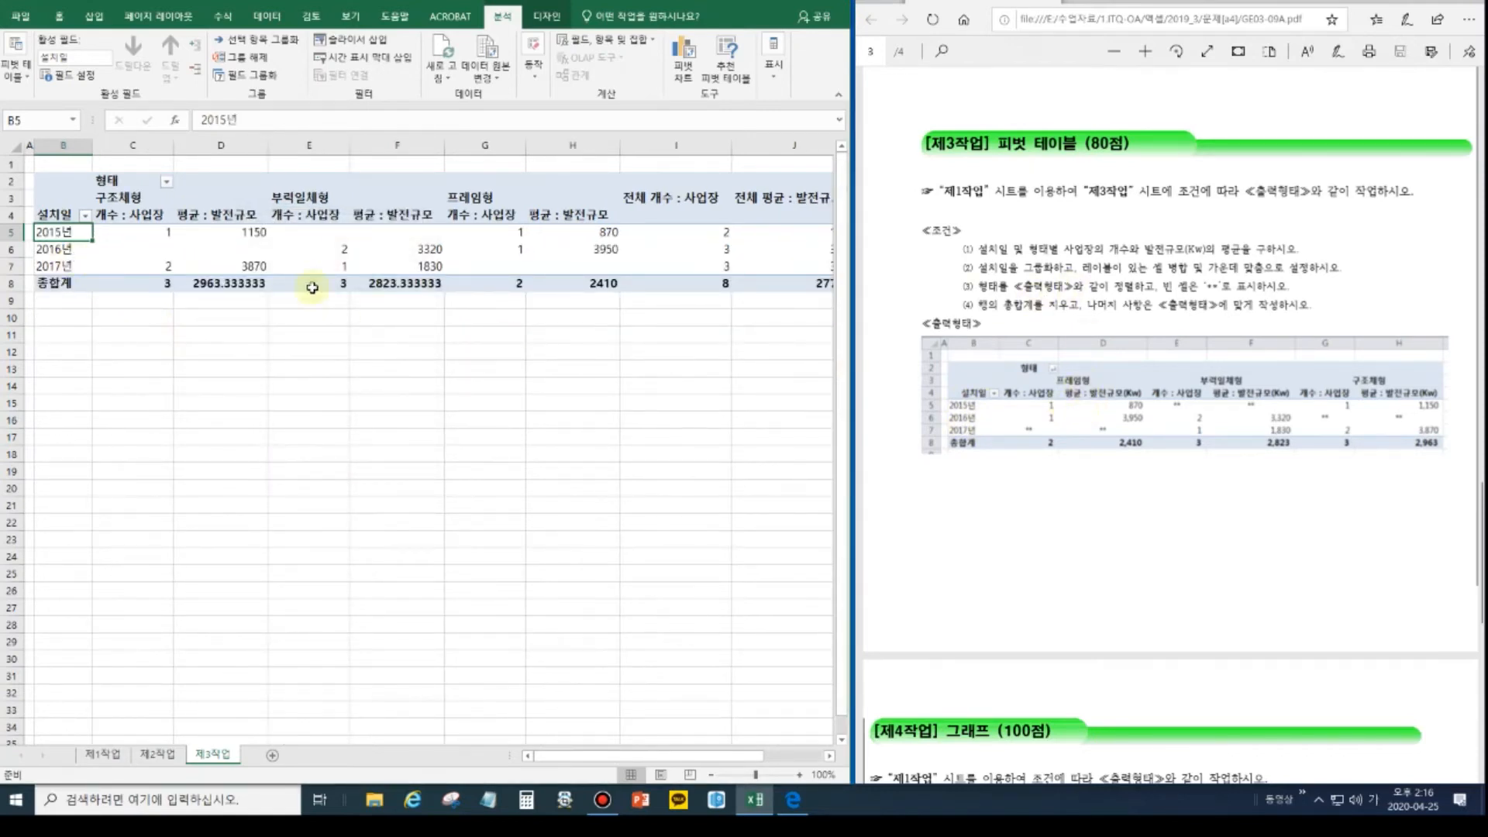
left_click(152, 199)
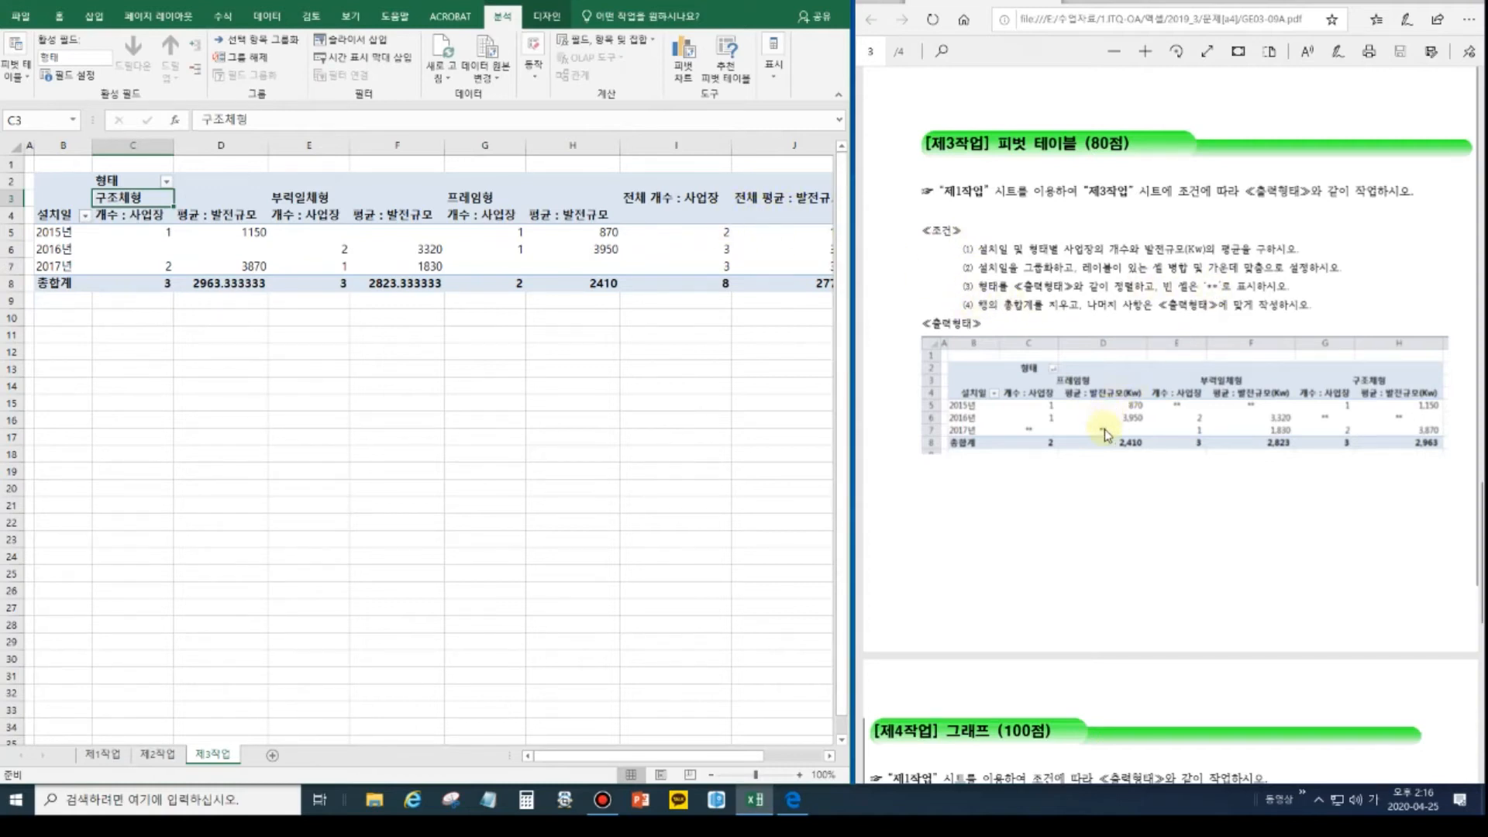
left_click(140, 255)
left_click(219, 251)
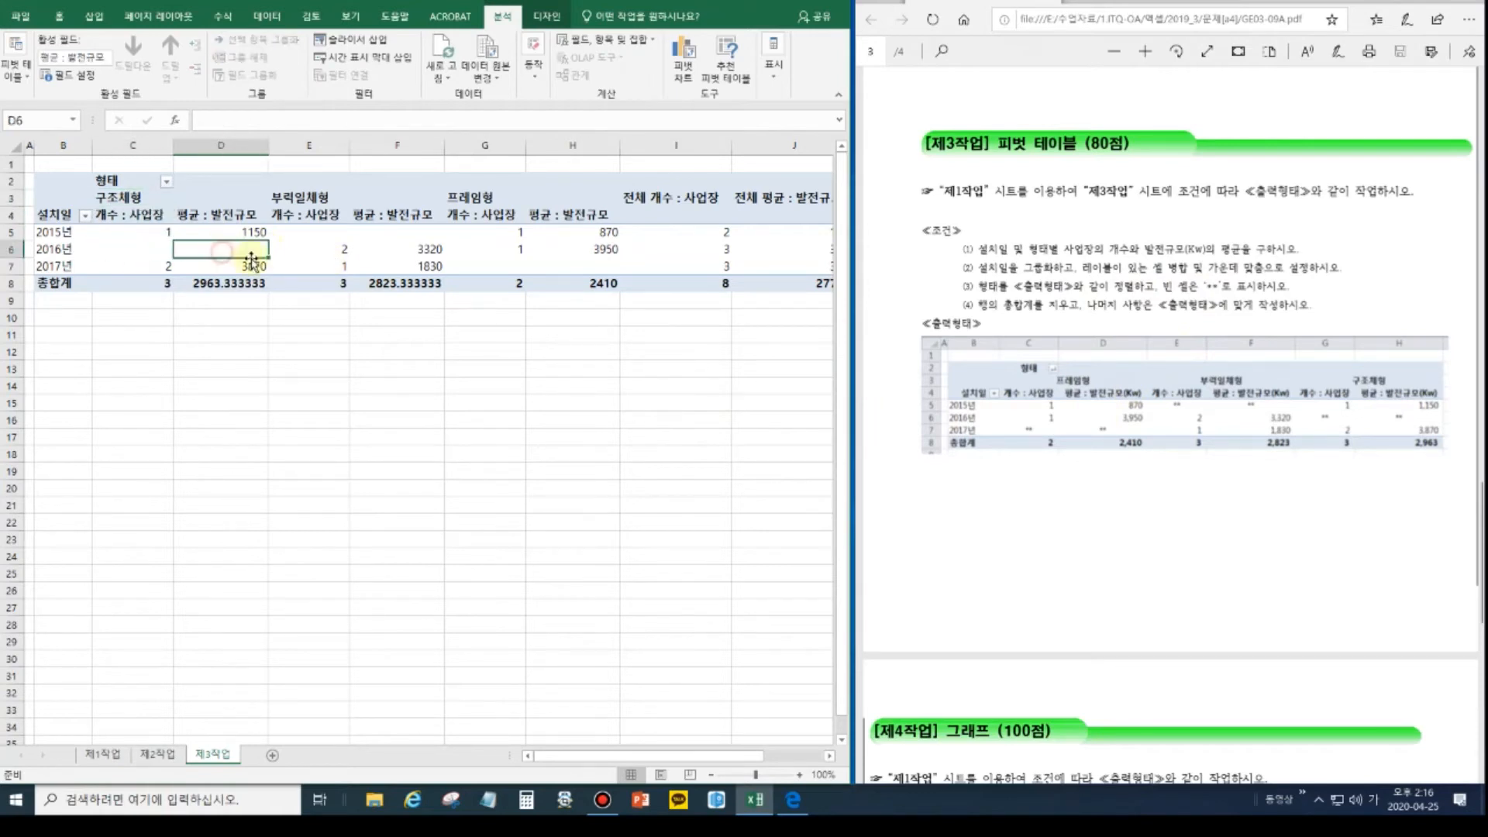
Set the pivot table options to merge and centre cells with labels and to show ** in empty cells.
left_click(140, 205)
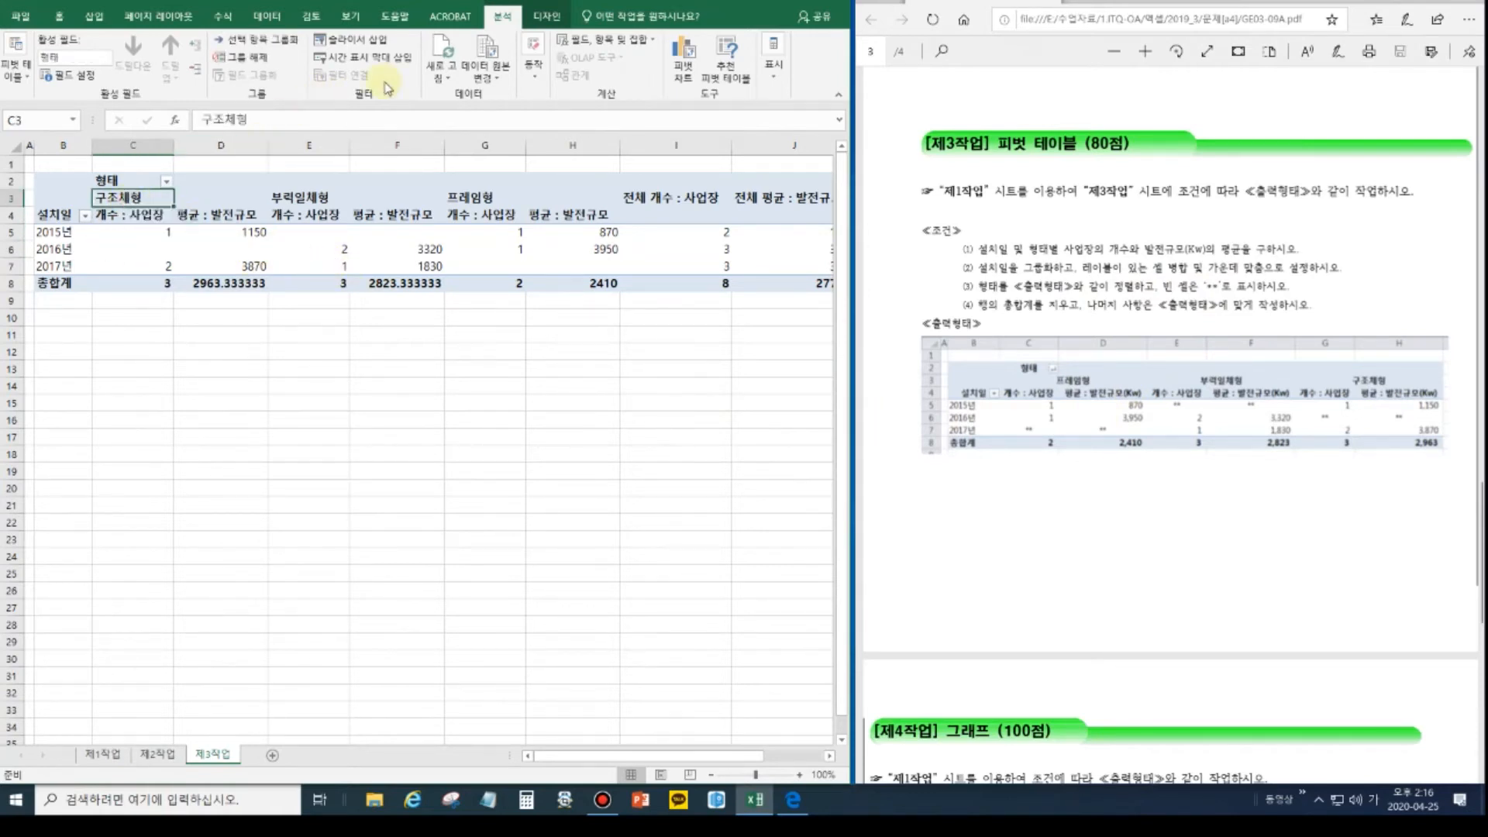
left_click(547, 16)
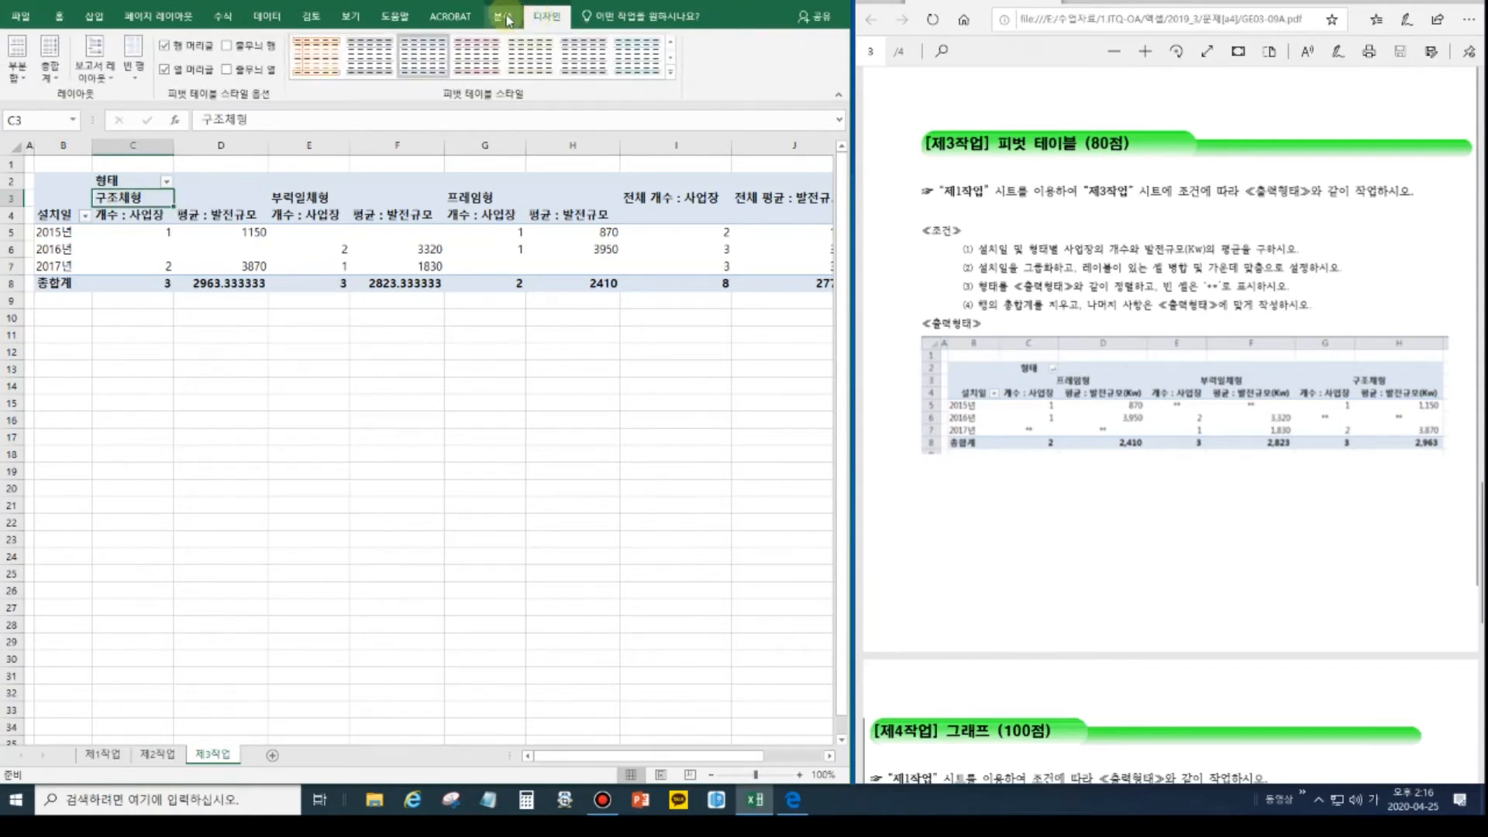
left_click(503, 17)
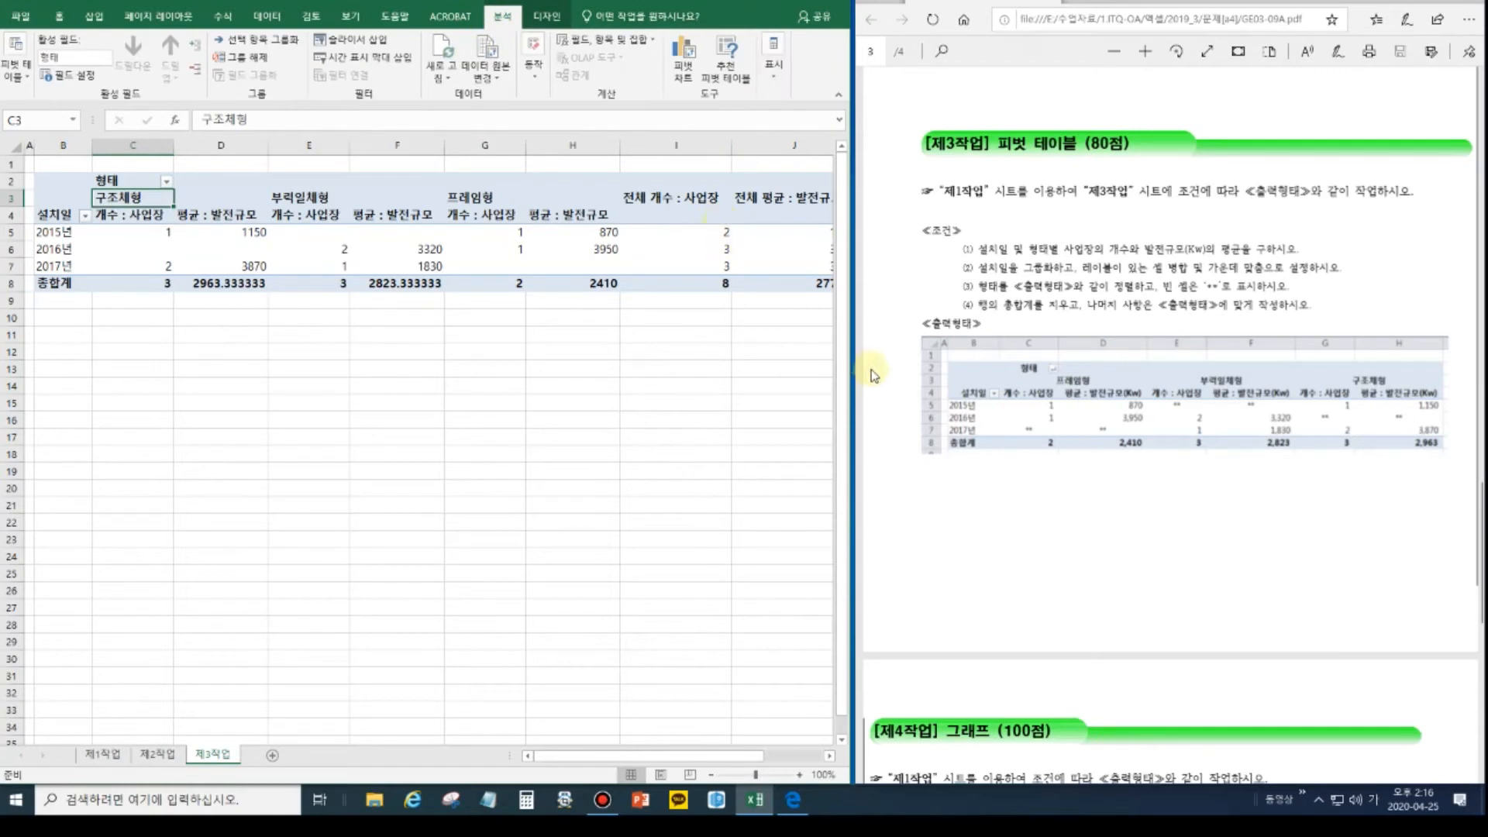
left_click_drag(850, 369, 1183, 369)
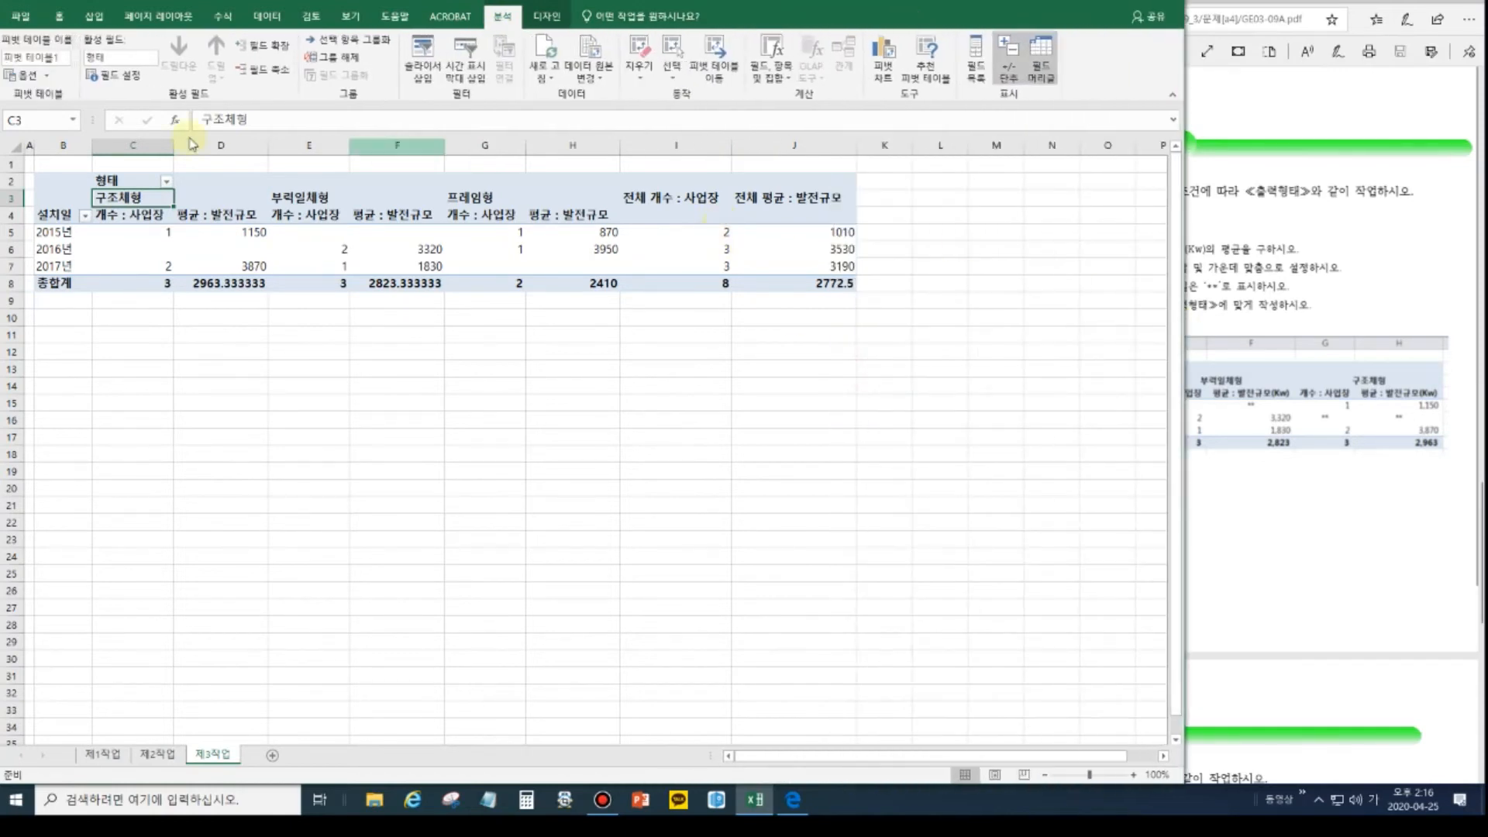
left_click(16, 78)
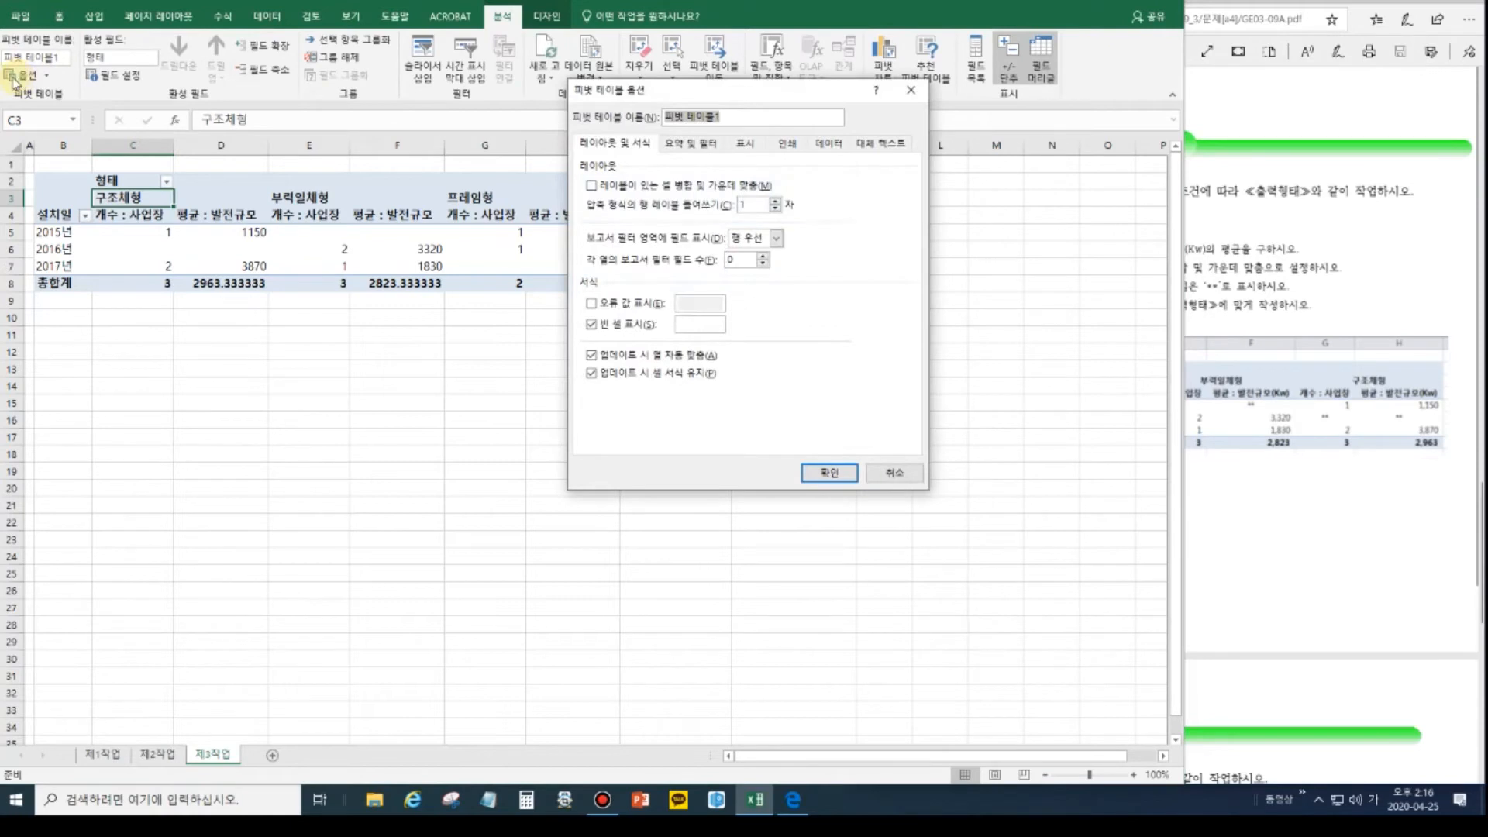
left_click(606, 190)
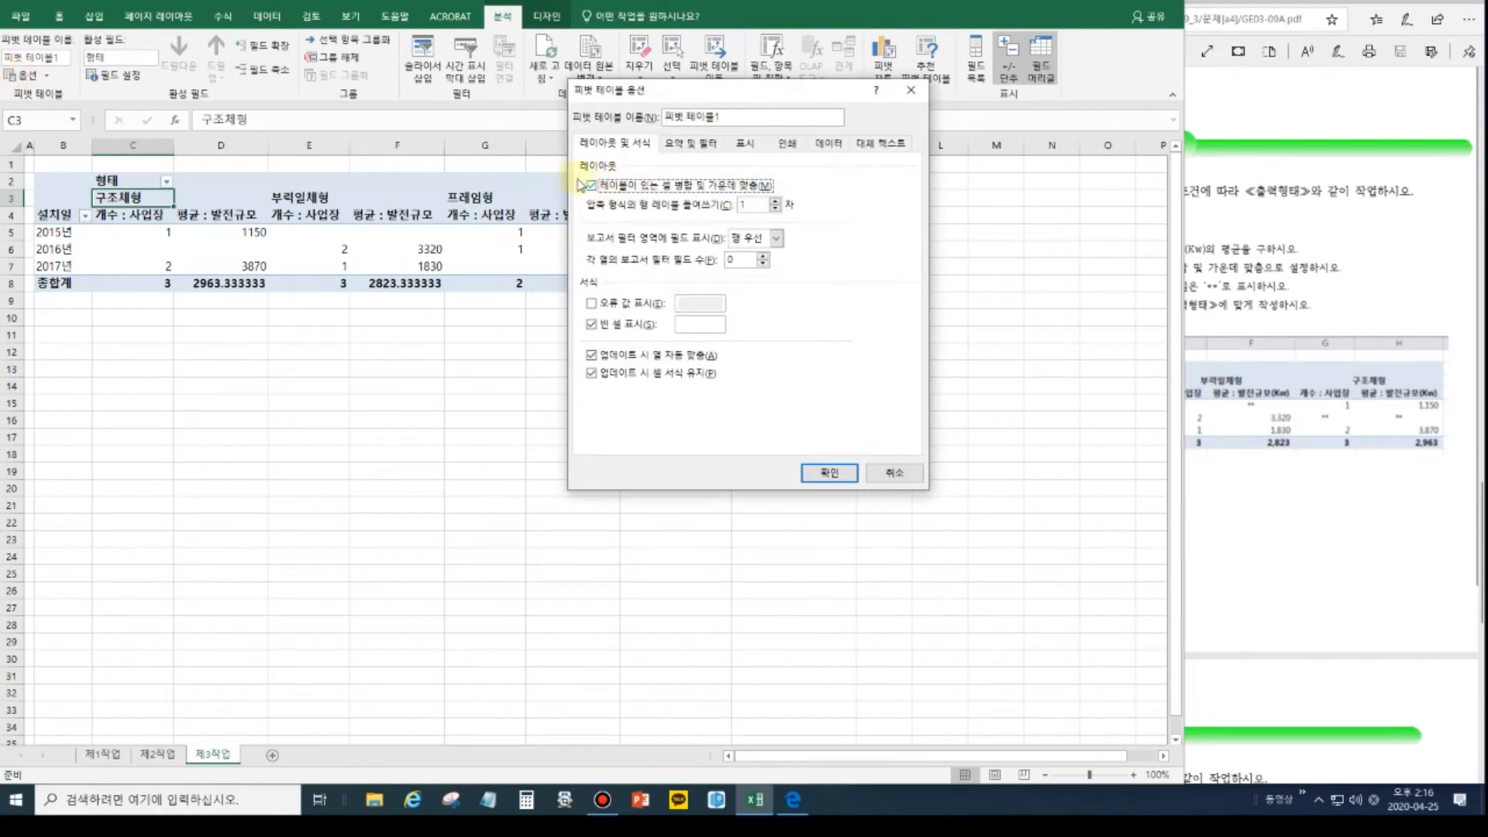
left_click(708, 325)
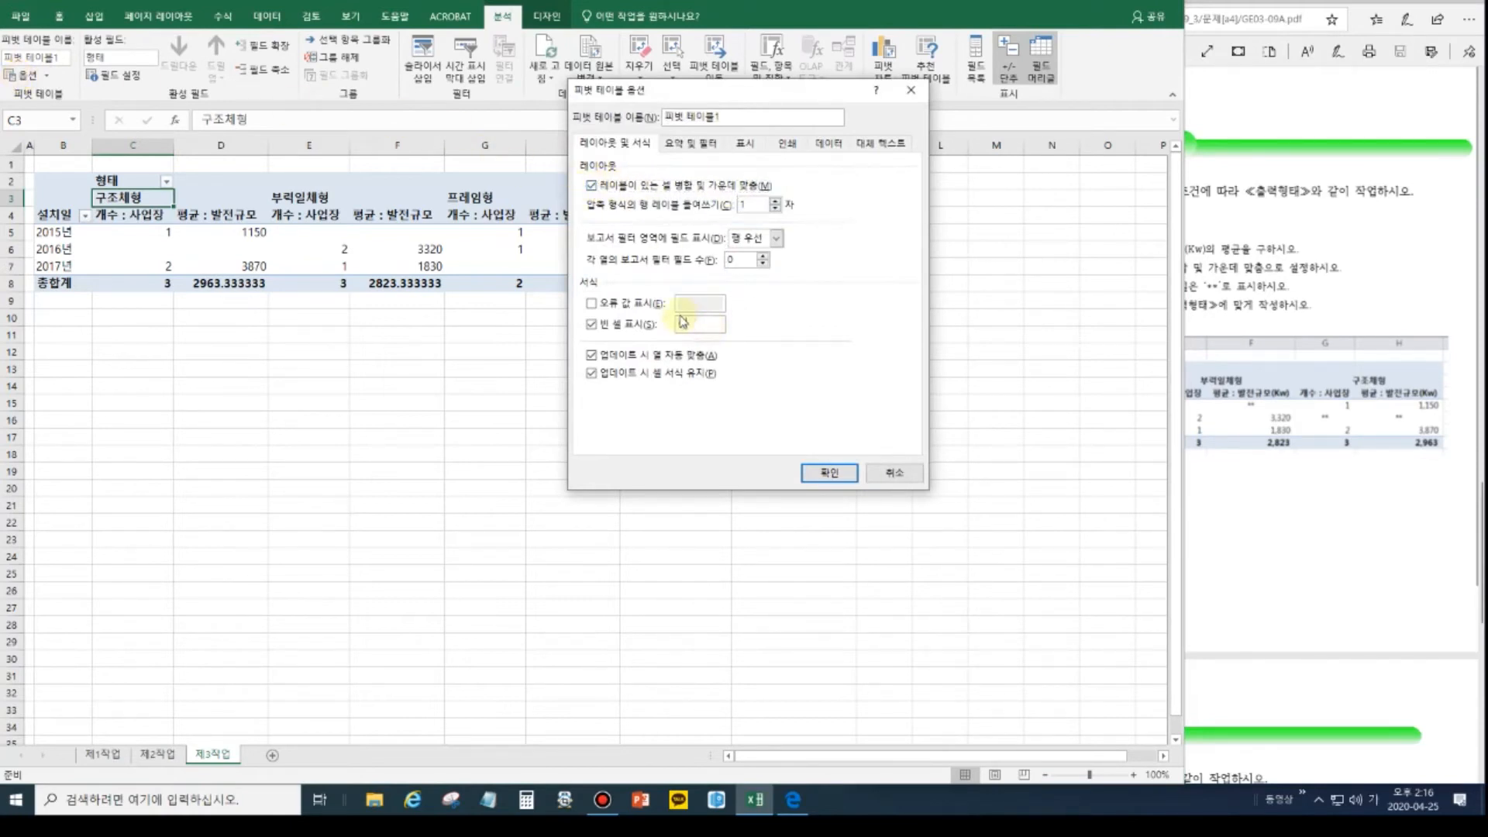
Turn off the row grand totals in the pivot table options and apply the settings.
left_click(692, 144)
left_click(655, 187)
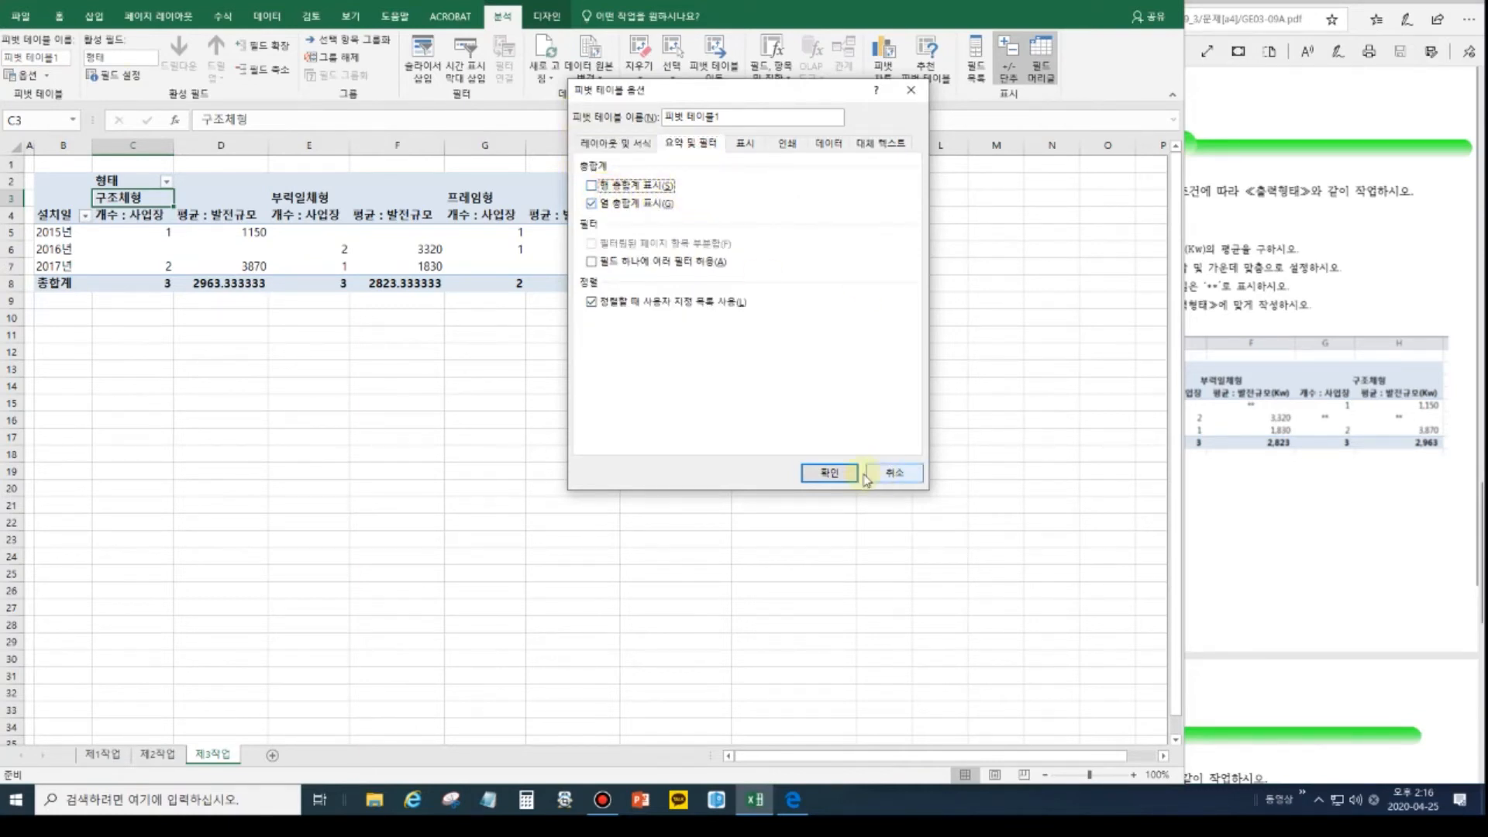
left_click(831, 473)
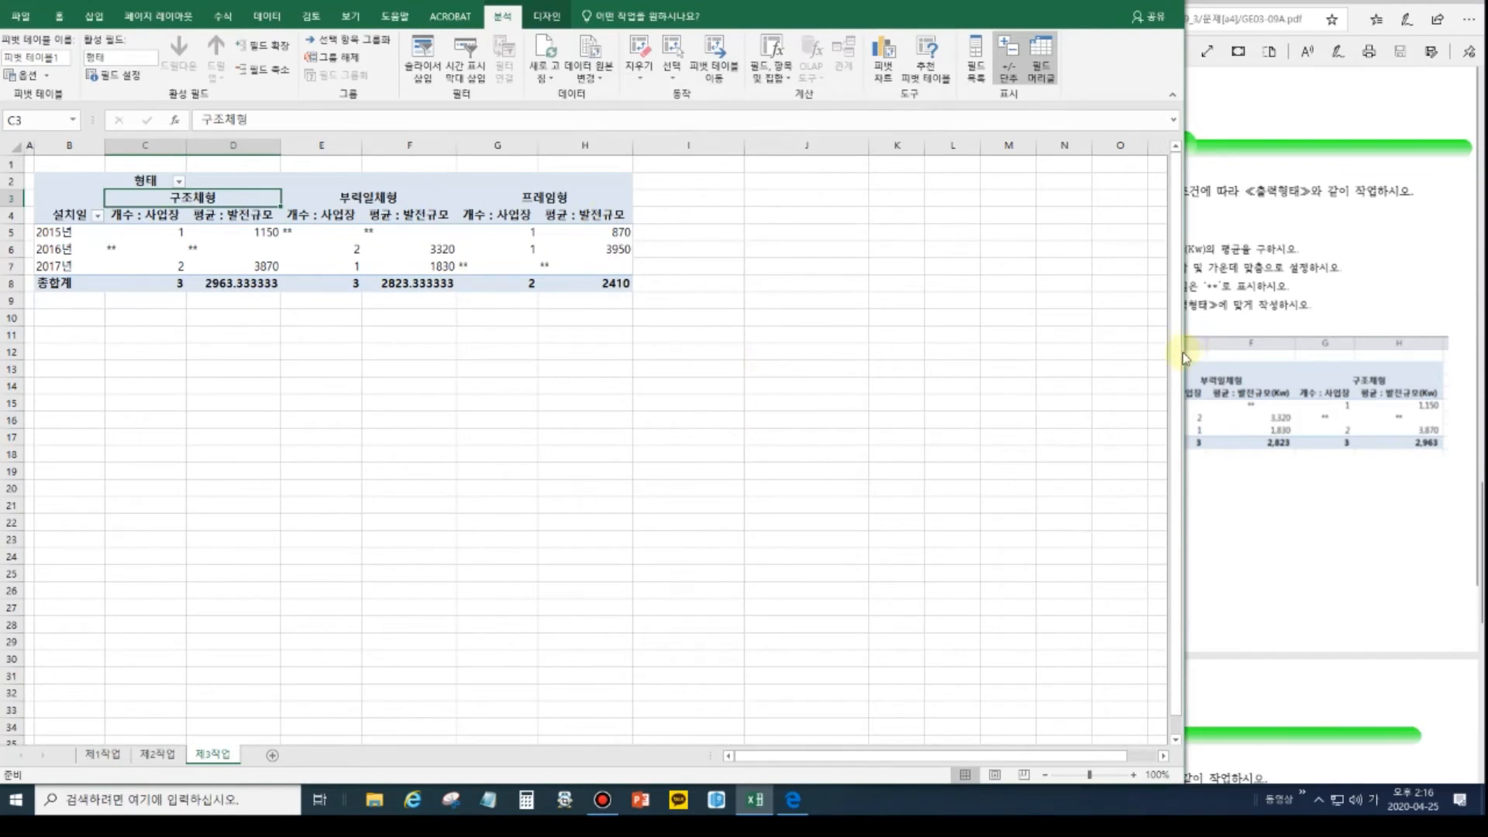
left_click_drag(1186, 354, 853, 376)
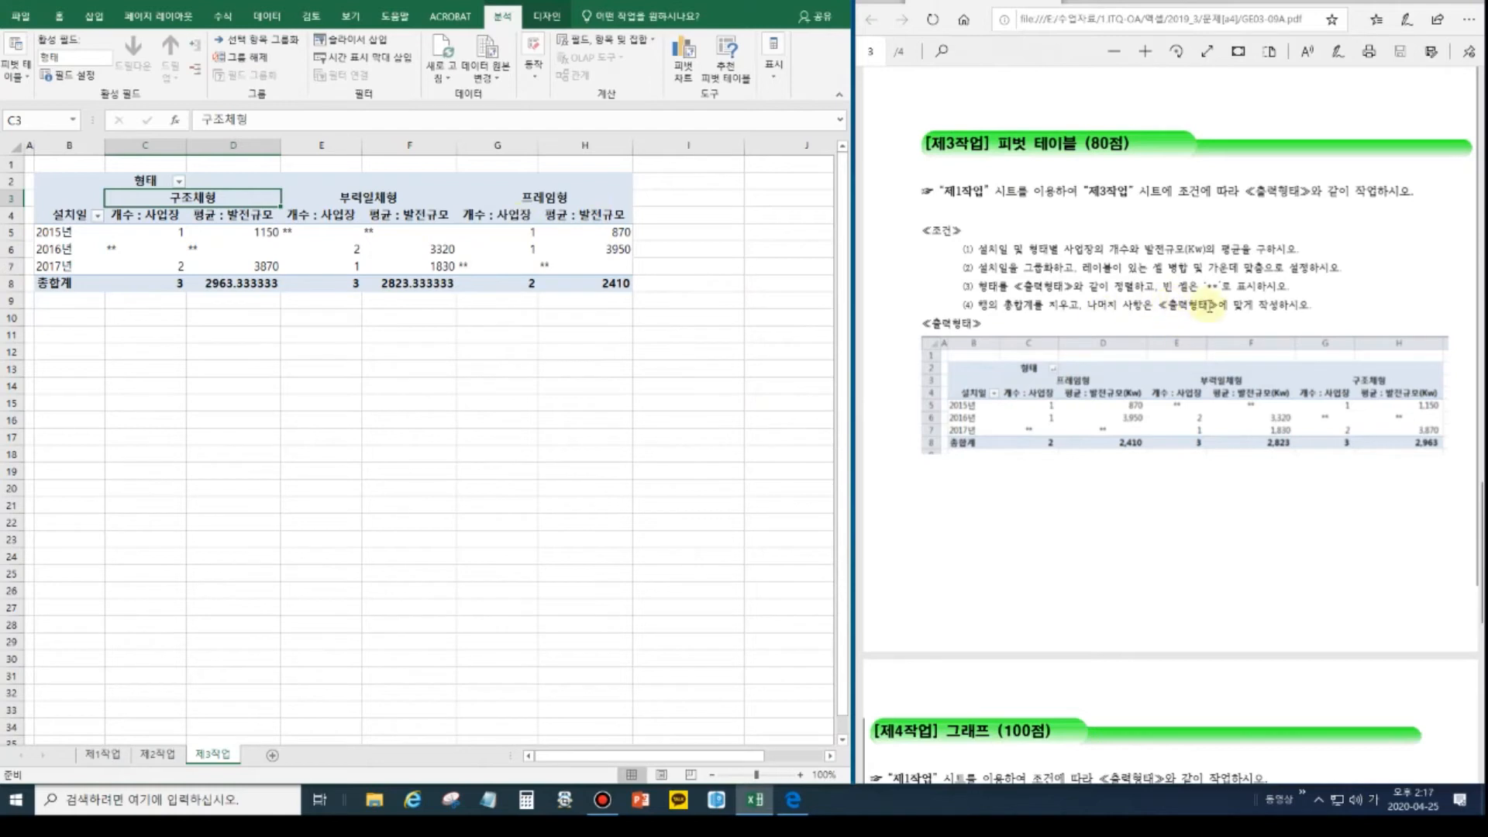
left_click(531, 418)
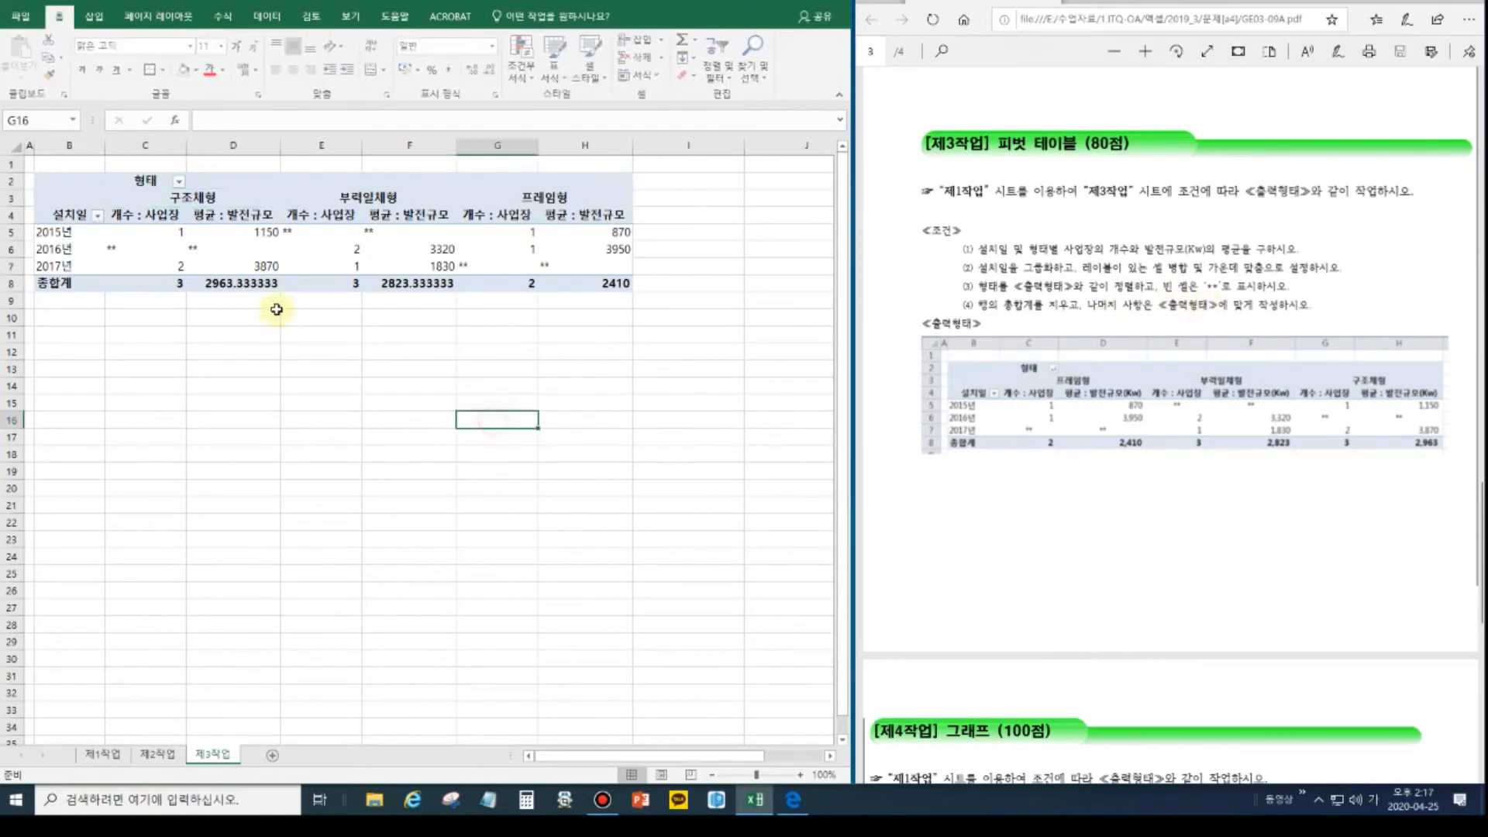
left_click(164, 229)
double_click(163, 226)
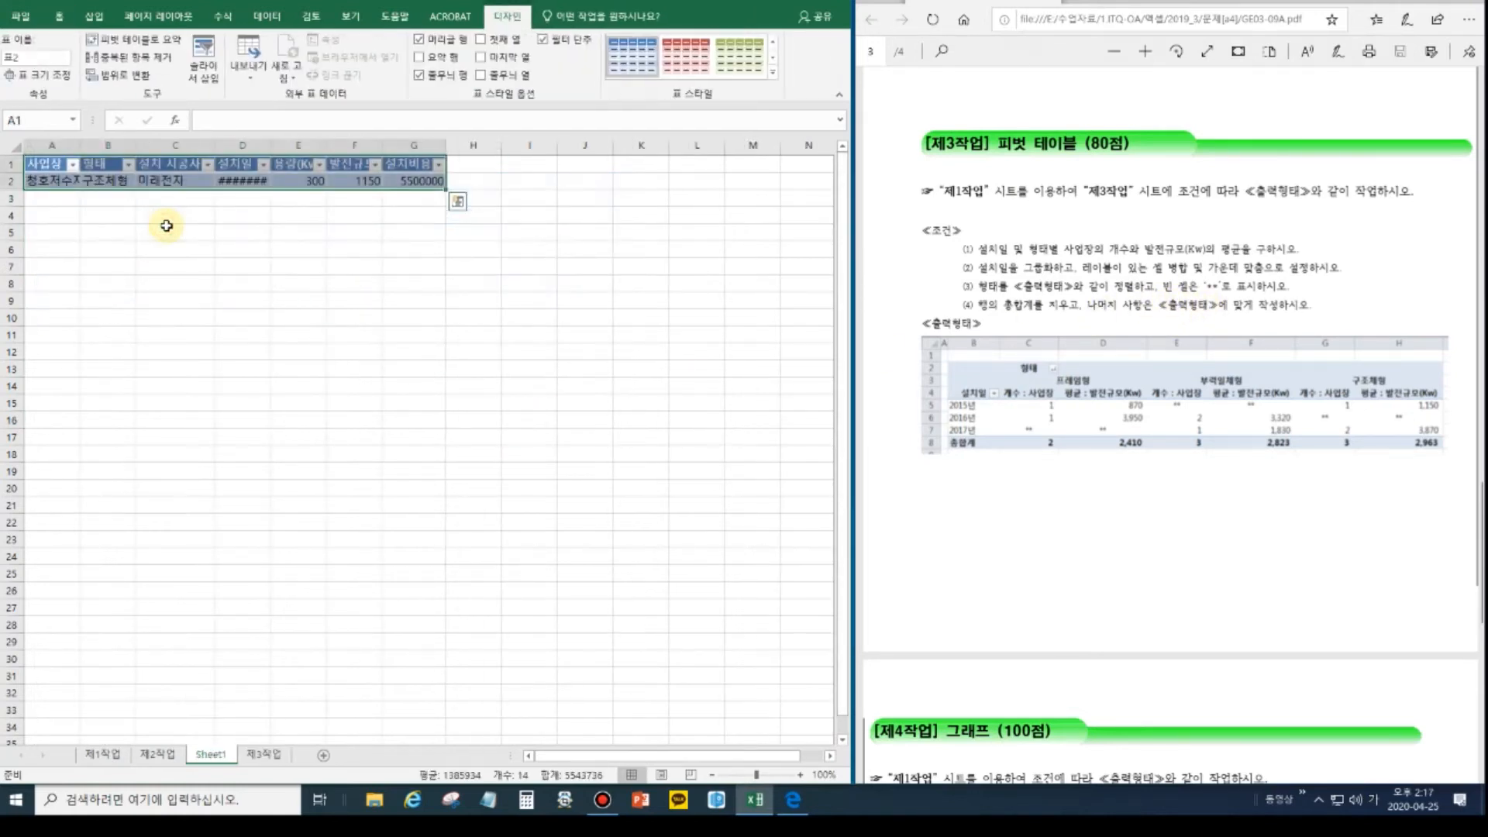
key("ctrl+z")
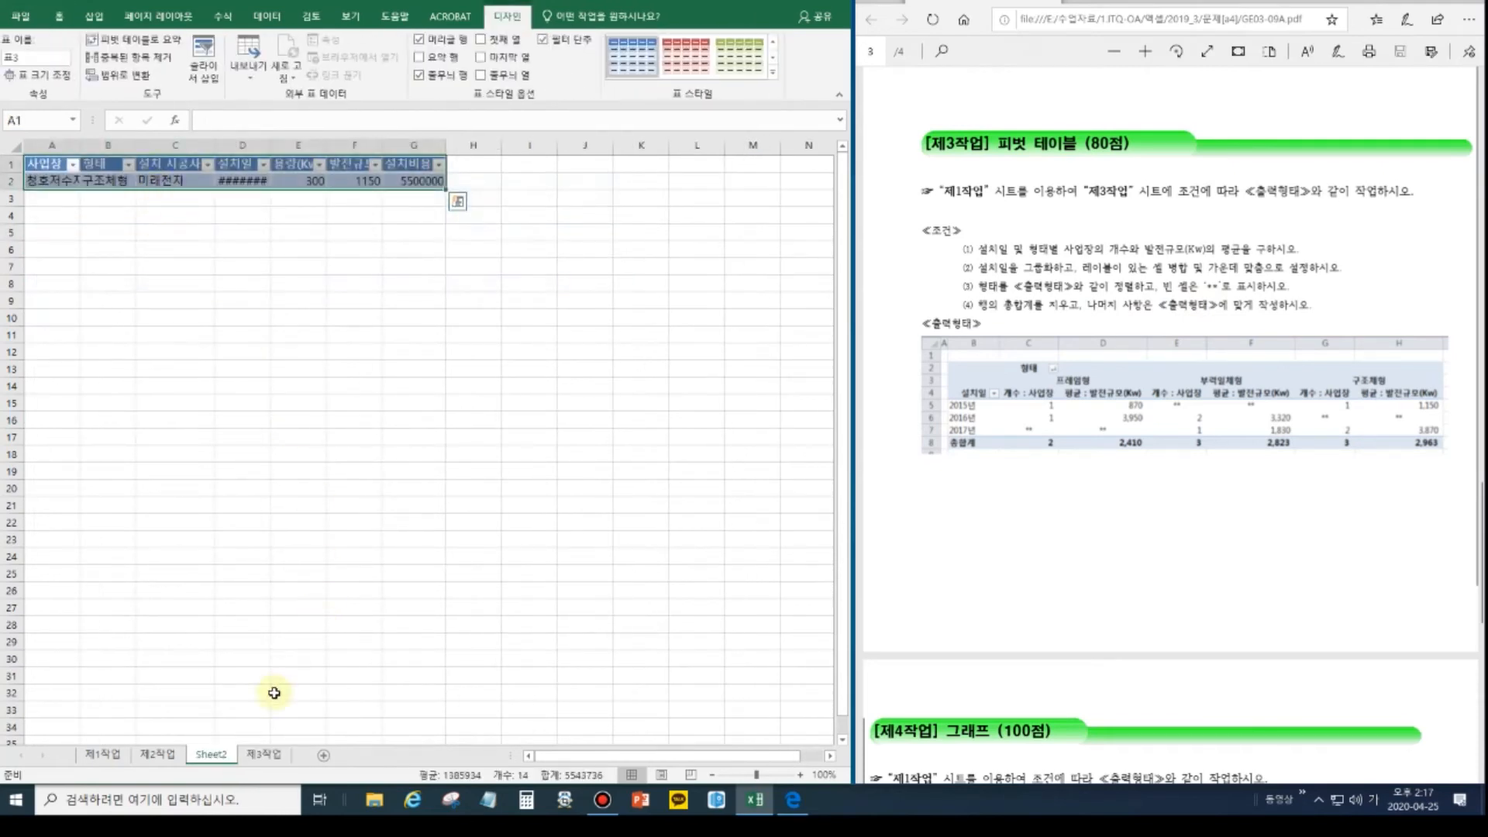
key("ctrl+z")
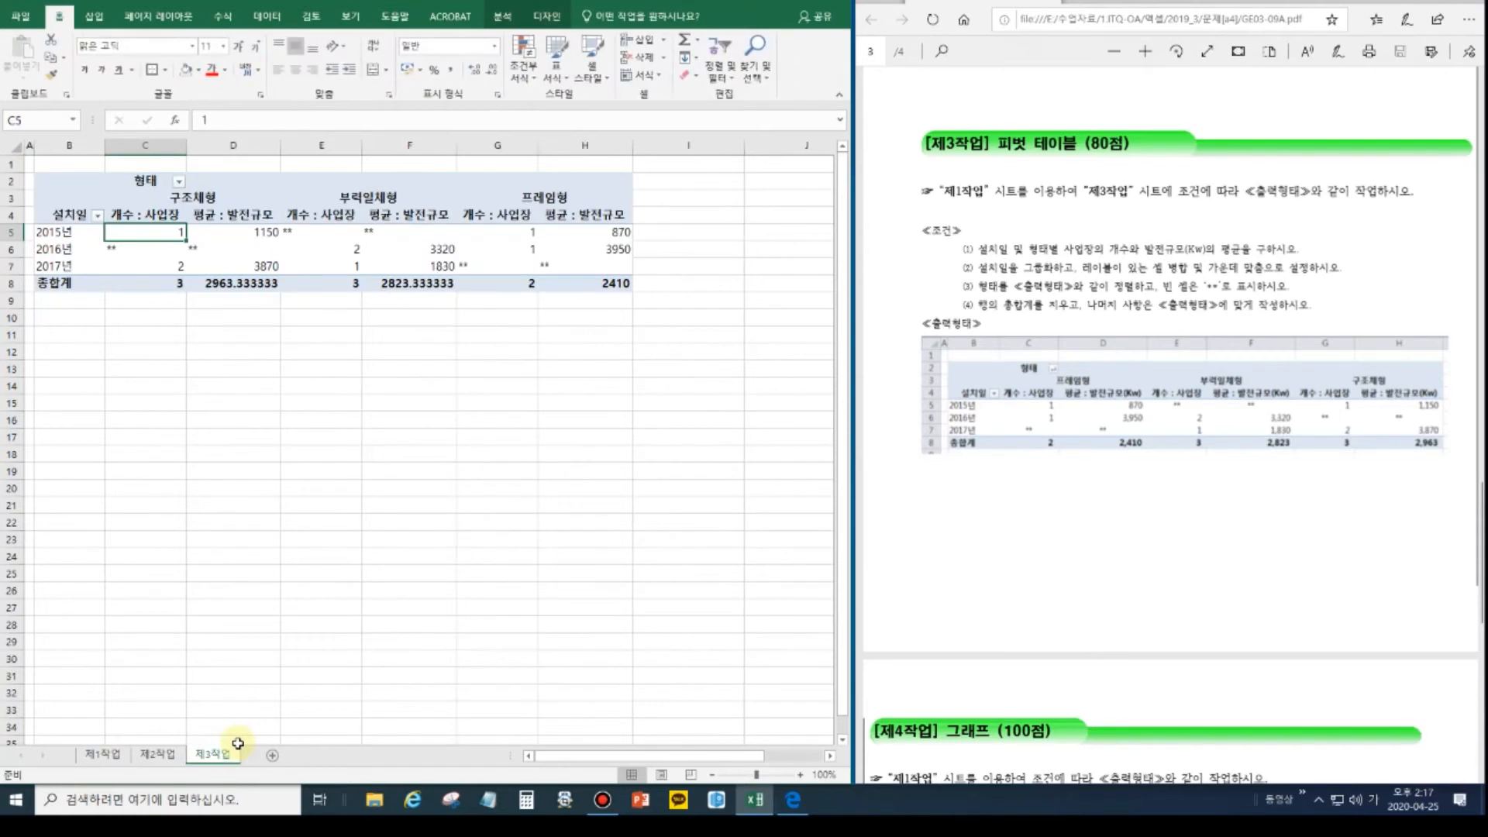
left_click(301, 394)
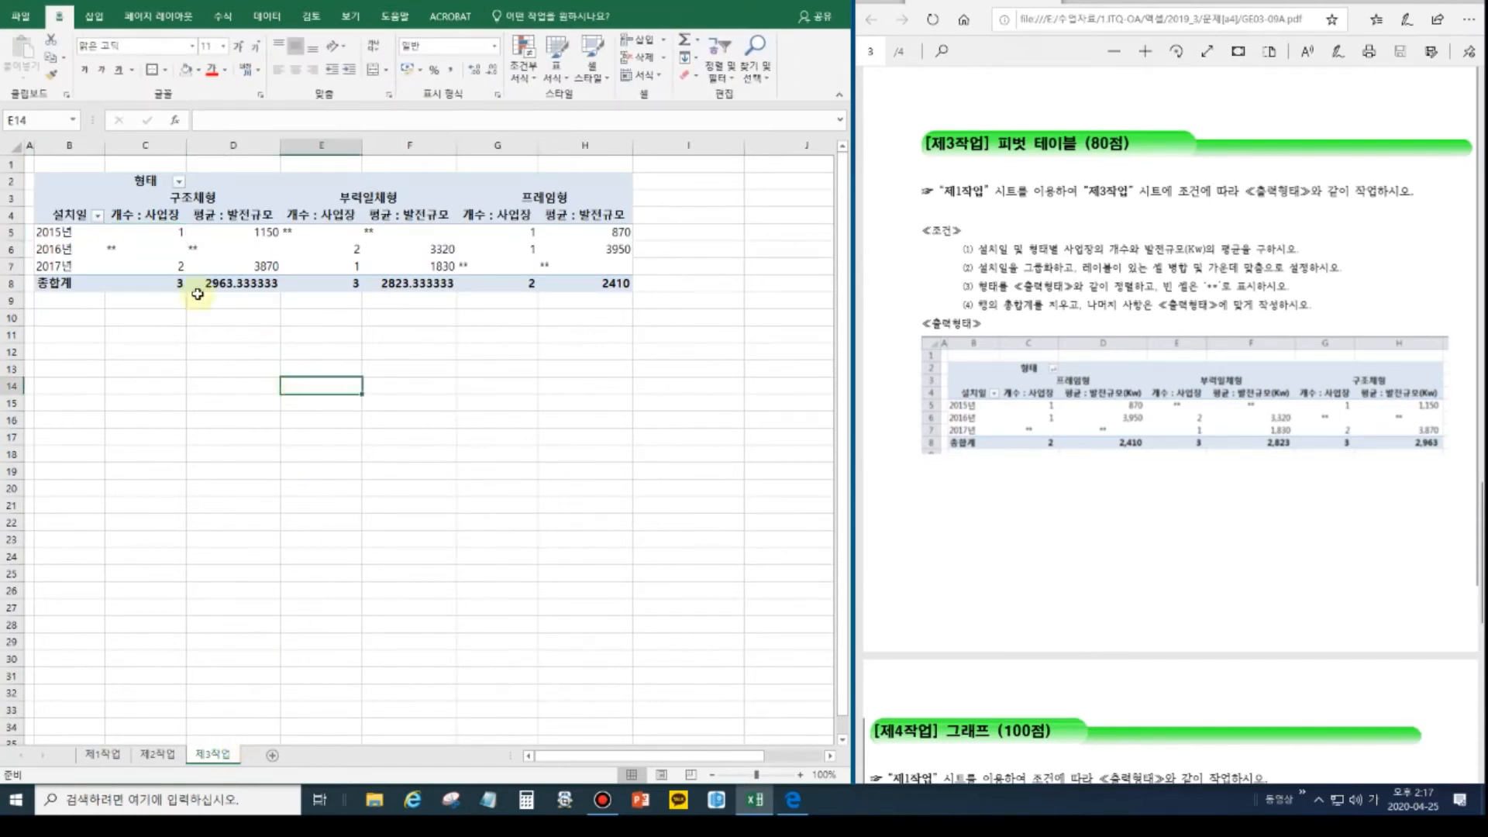
Apply the comma style and centre alignment to the pivot values in C5:H8.
left_click_drag(137, 229, 591, 282)
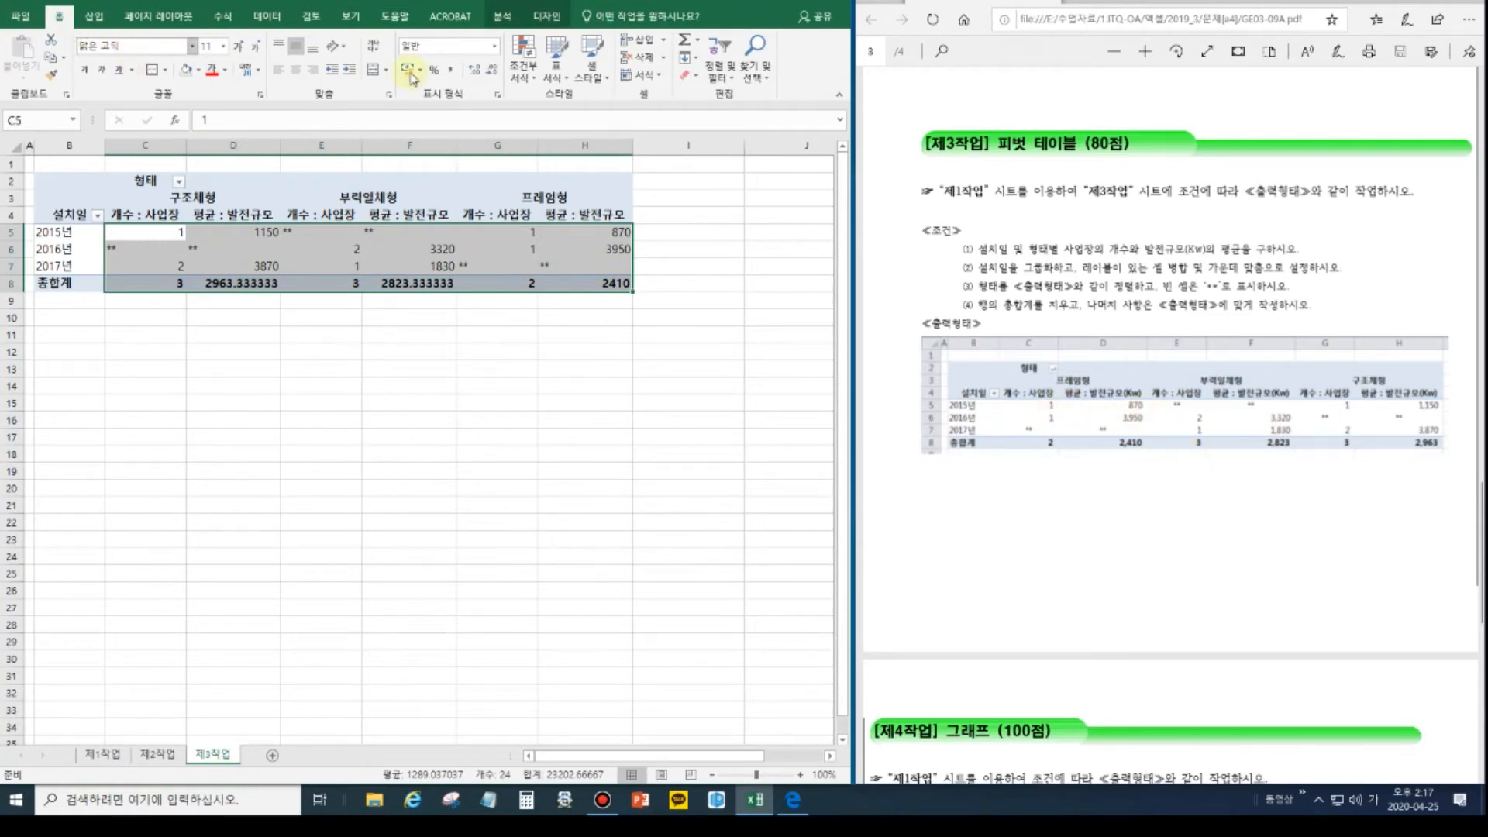
left_click(453, 71)
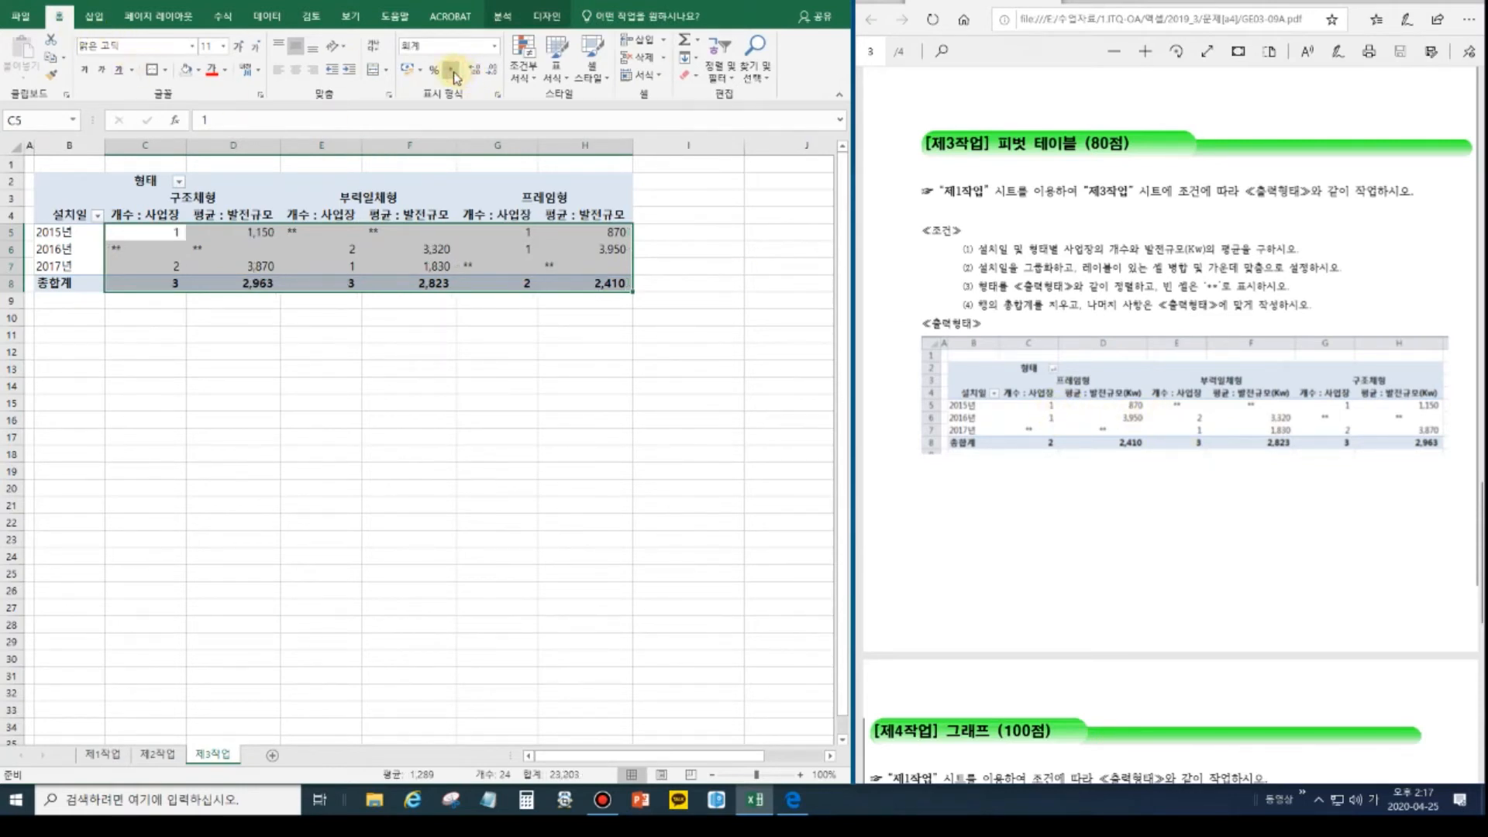
left_click(303, 73)
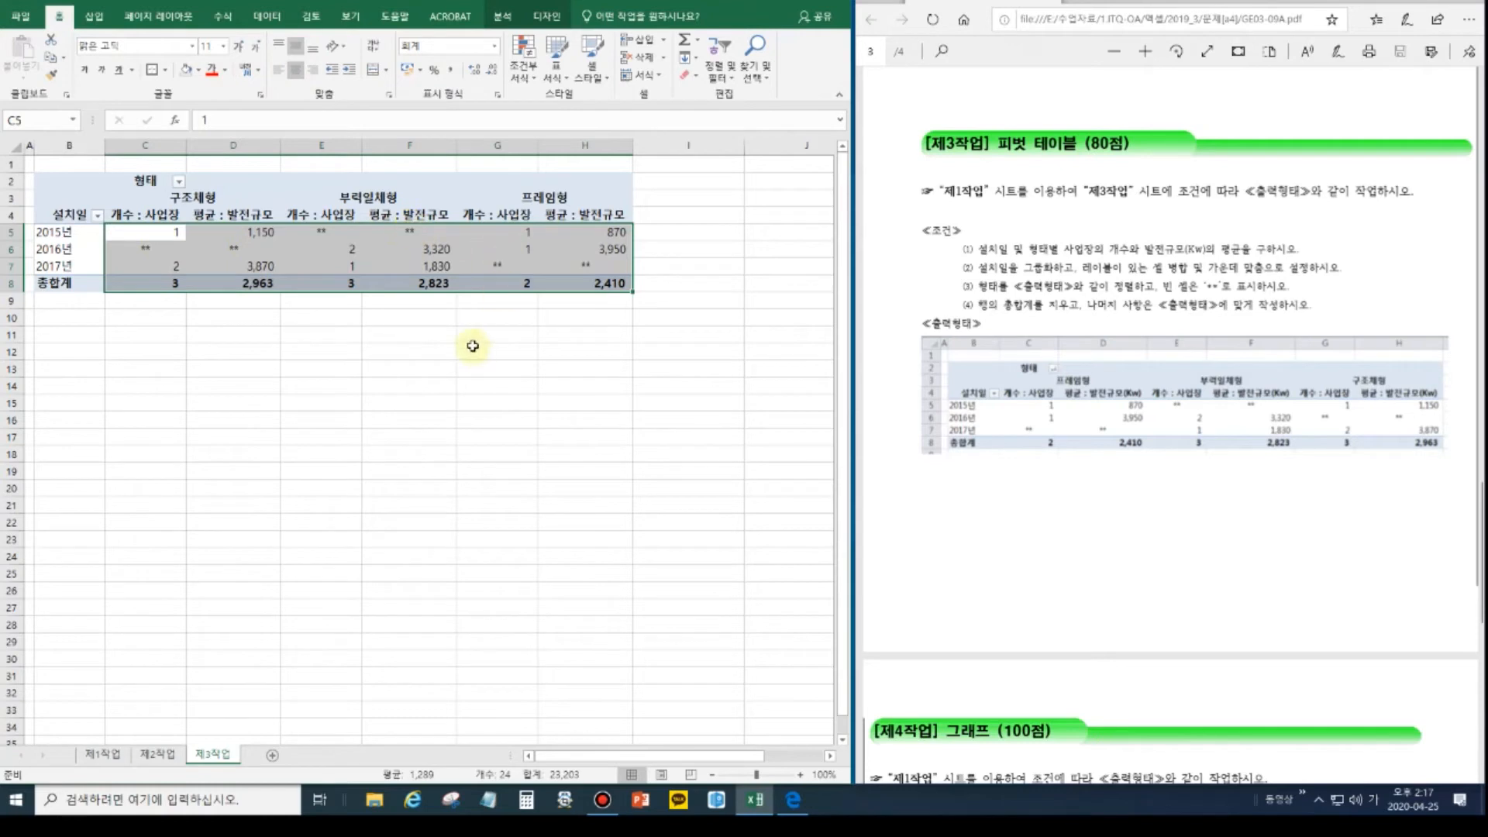
Rename the average value header in D4 to 평균 : 발전규모(Kw).
left_click(227, 208)
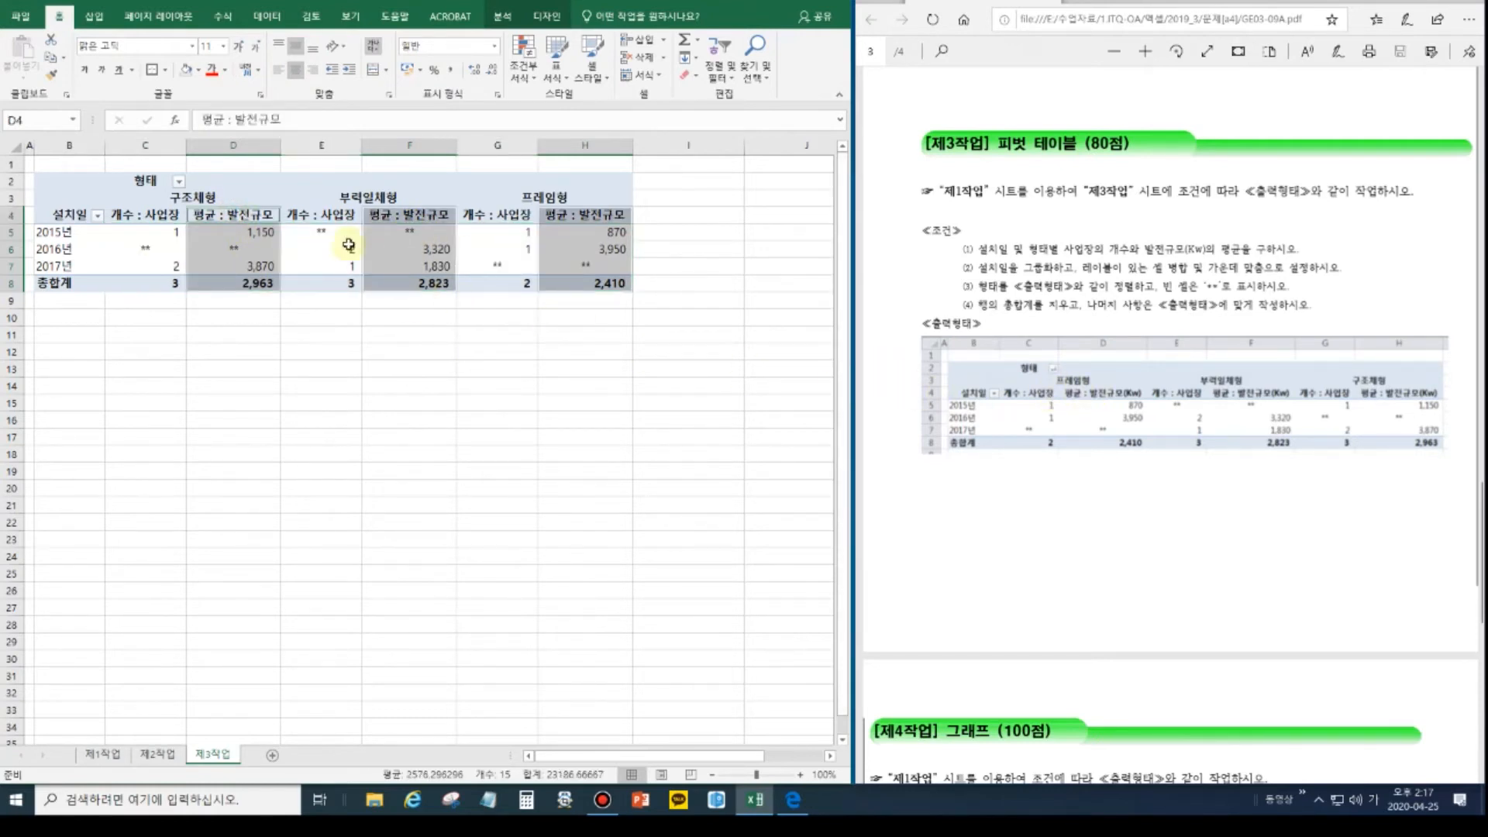
left_click(251, 217)
left_click(312, 118)
type("(ㅏ")
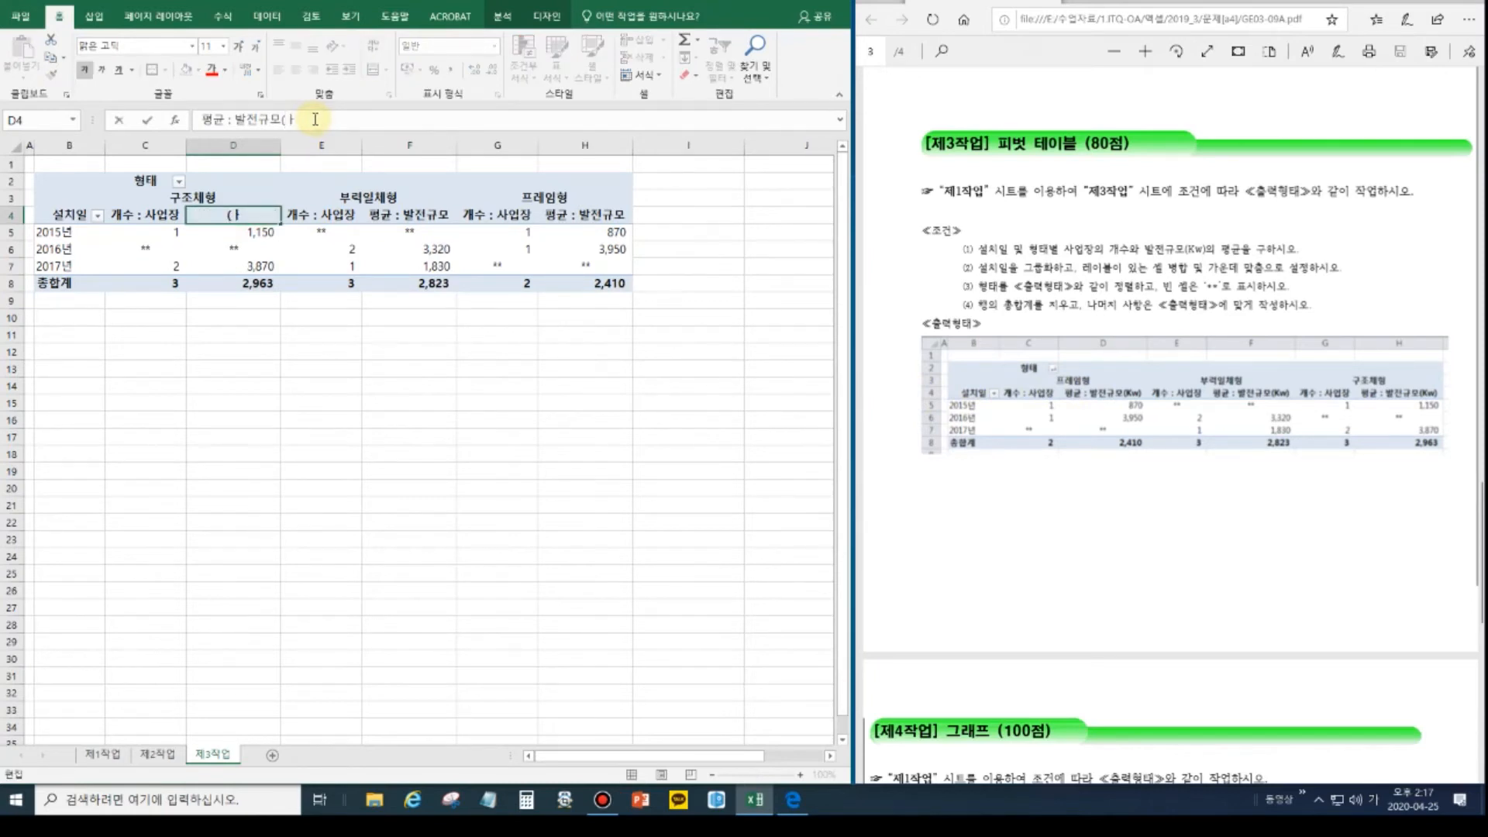
key("BackSpace")
key("Hangul")
type("Kw)")
key("Return")
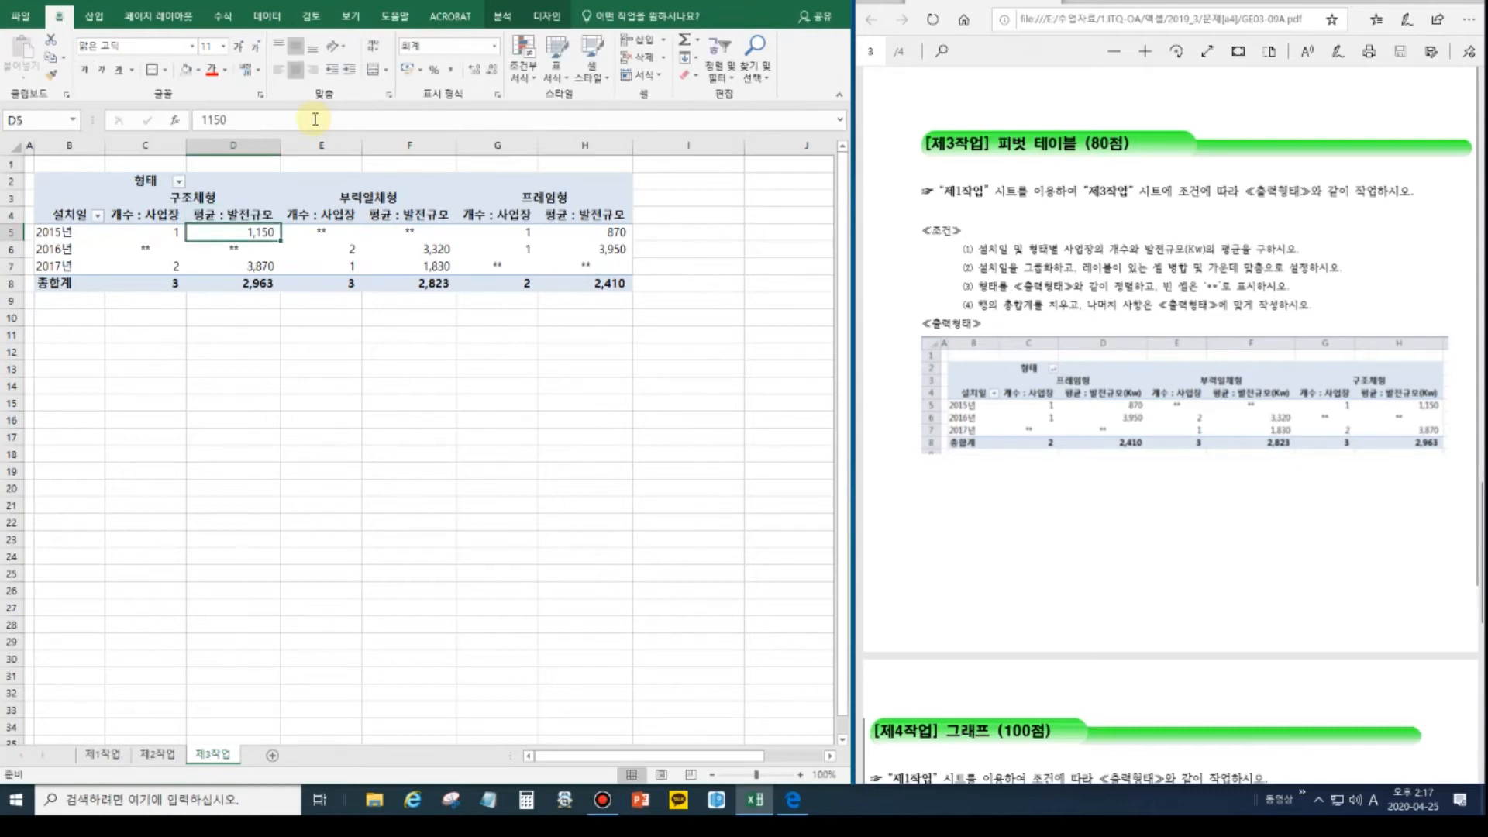
Widen columns D, F and H to fit the 평균 : 발전규모(Kw) headers.
left_click_drag(280, 146, 314, 147)
left_click_drag(489, 145, 512, 147)
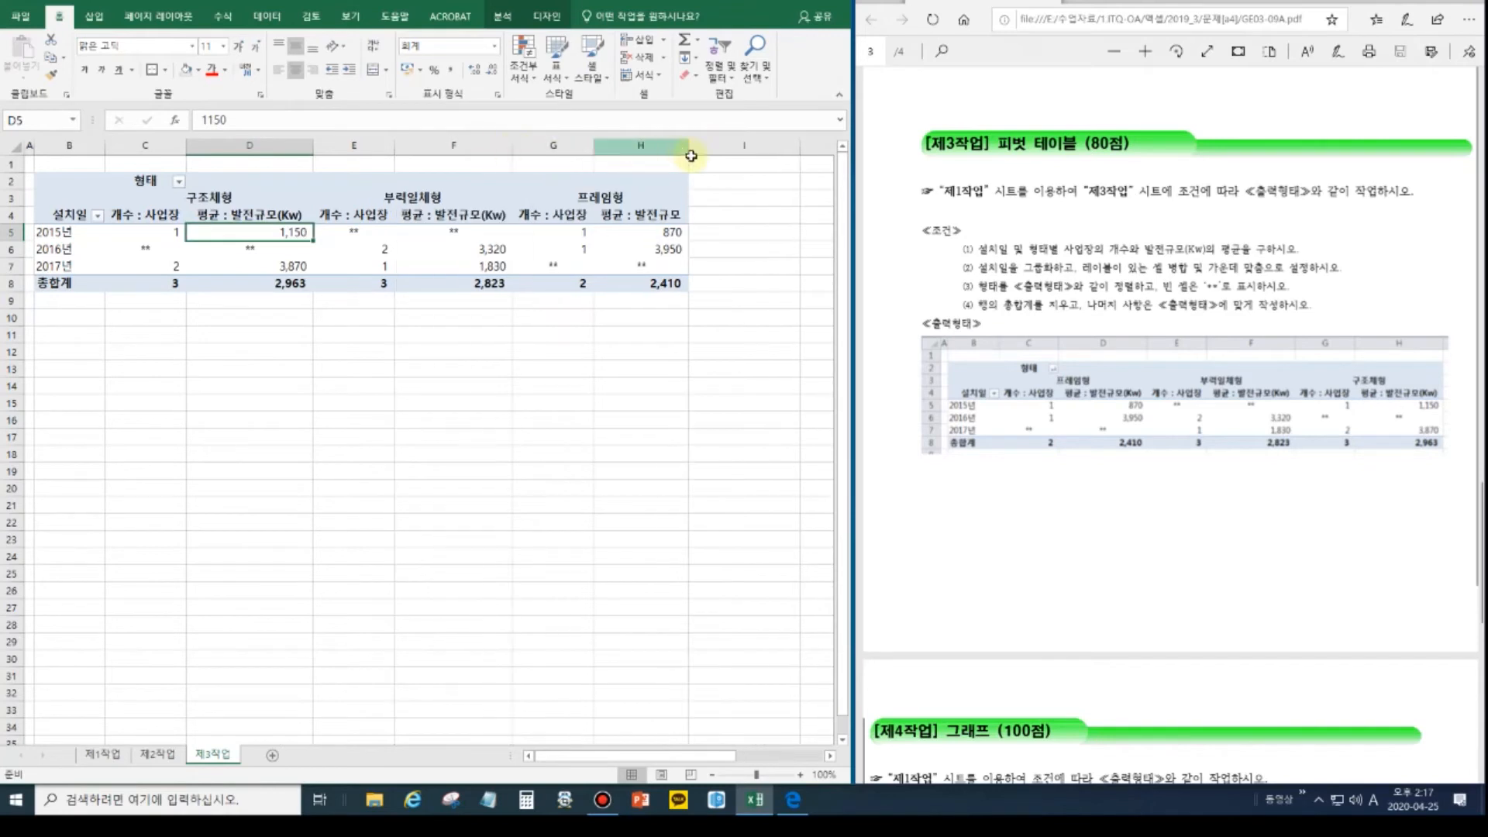
left_click_drag(688, 145, 709, 148)
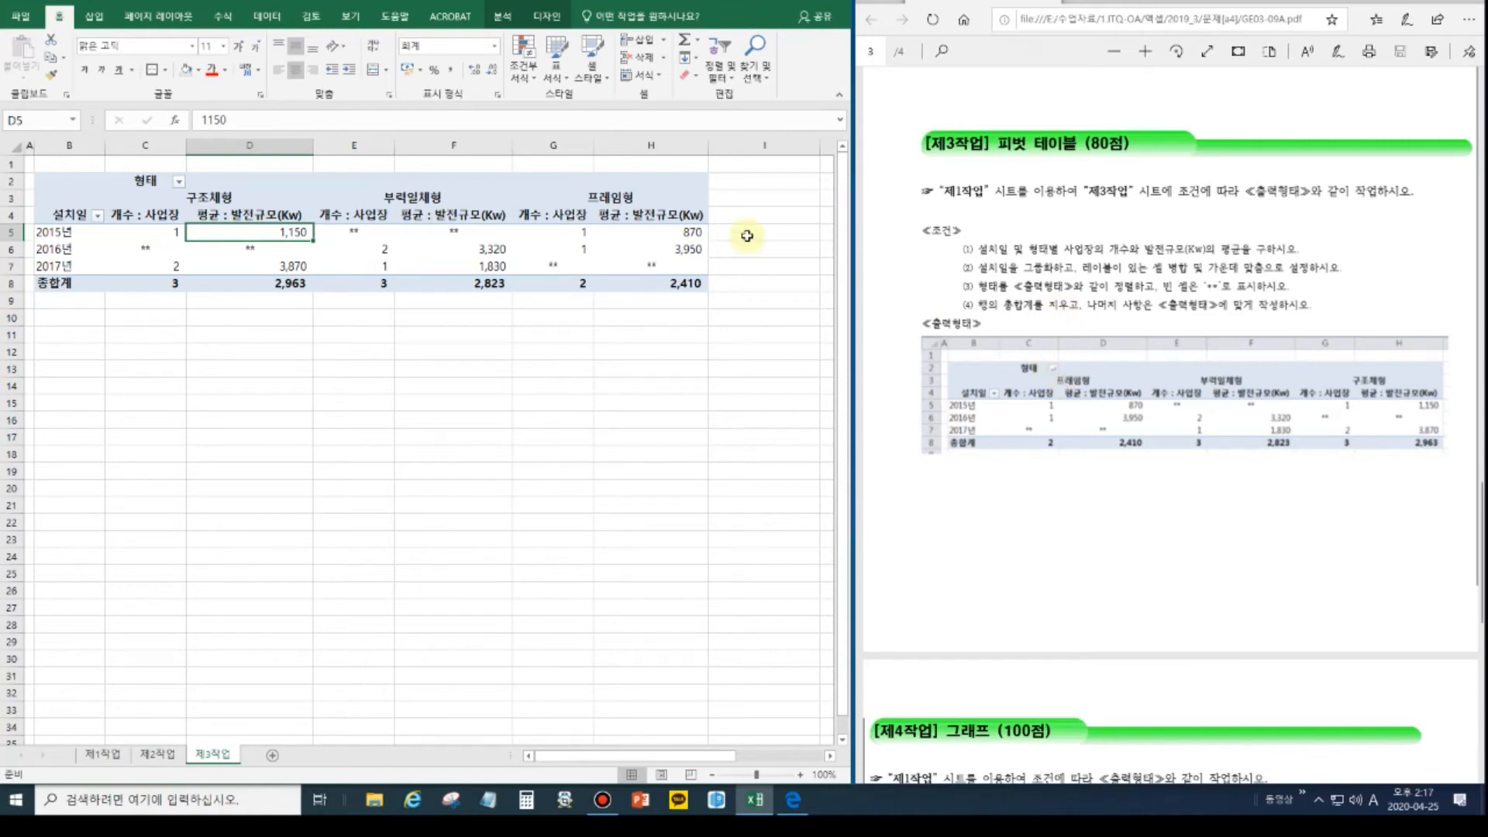
Sort the pivot's 형태 column labels in descending order to match the exam's output.
left_click(226, 194)
left_click(227, 194)
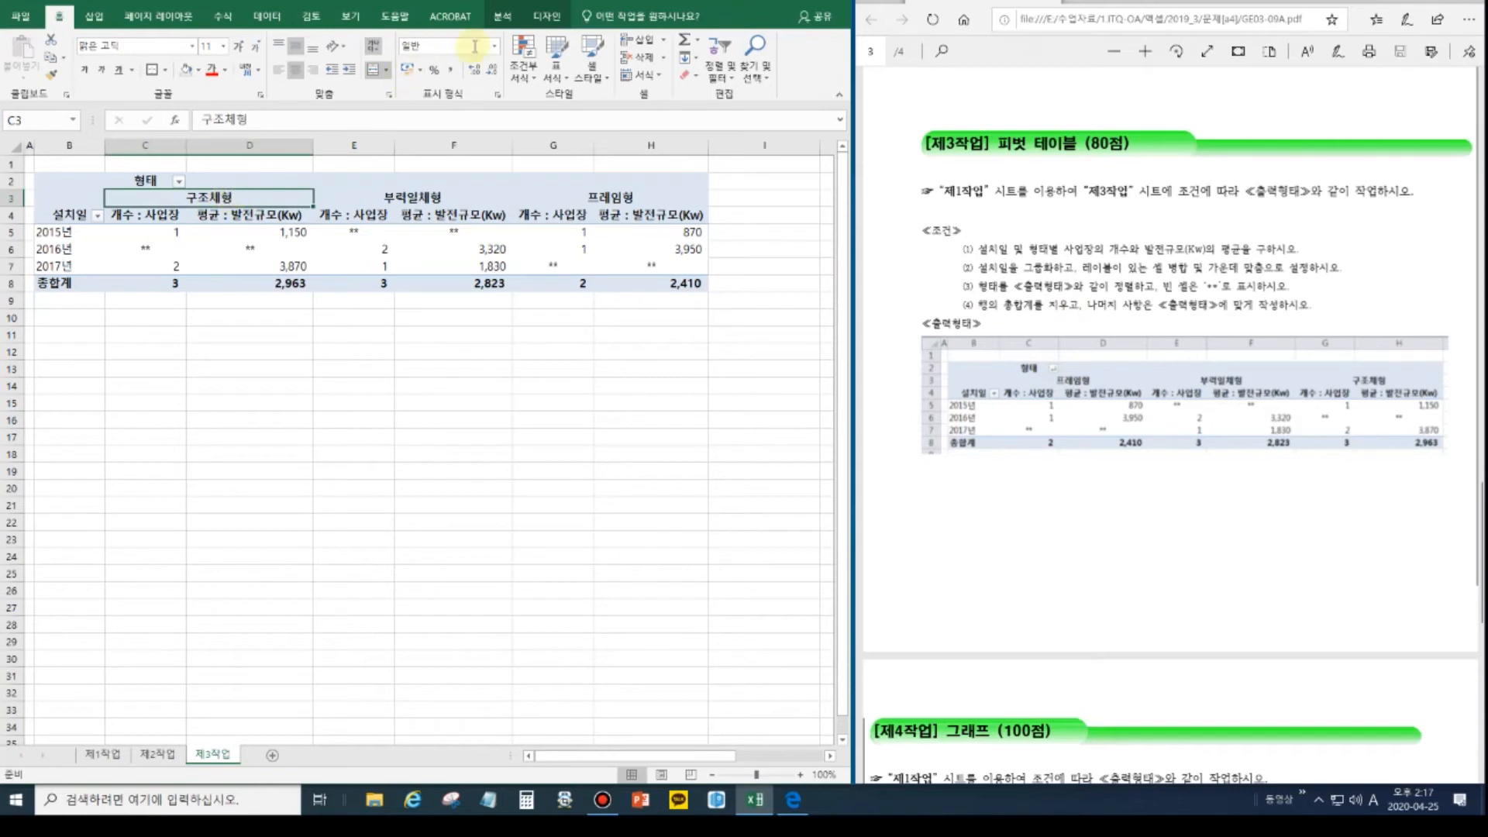
left_click(503, 17)
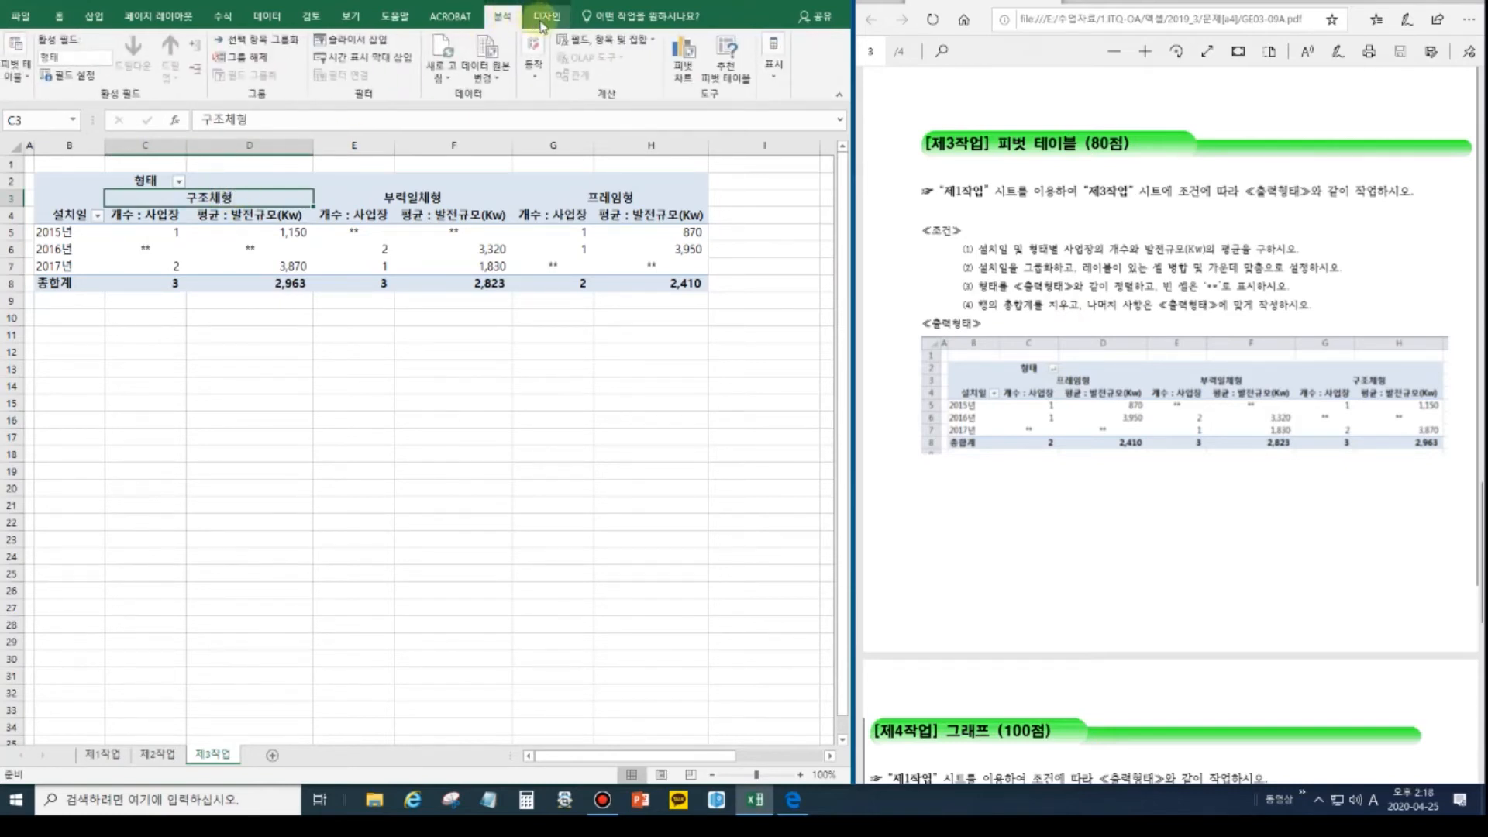
left_click(264, 19)
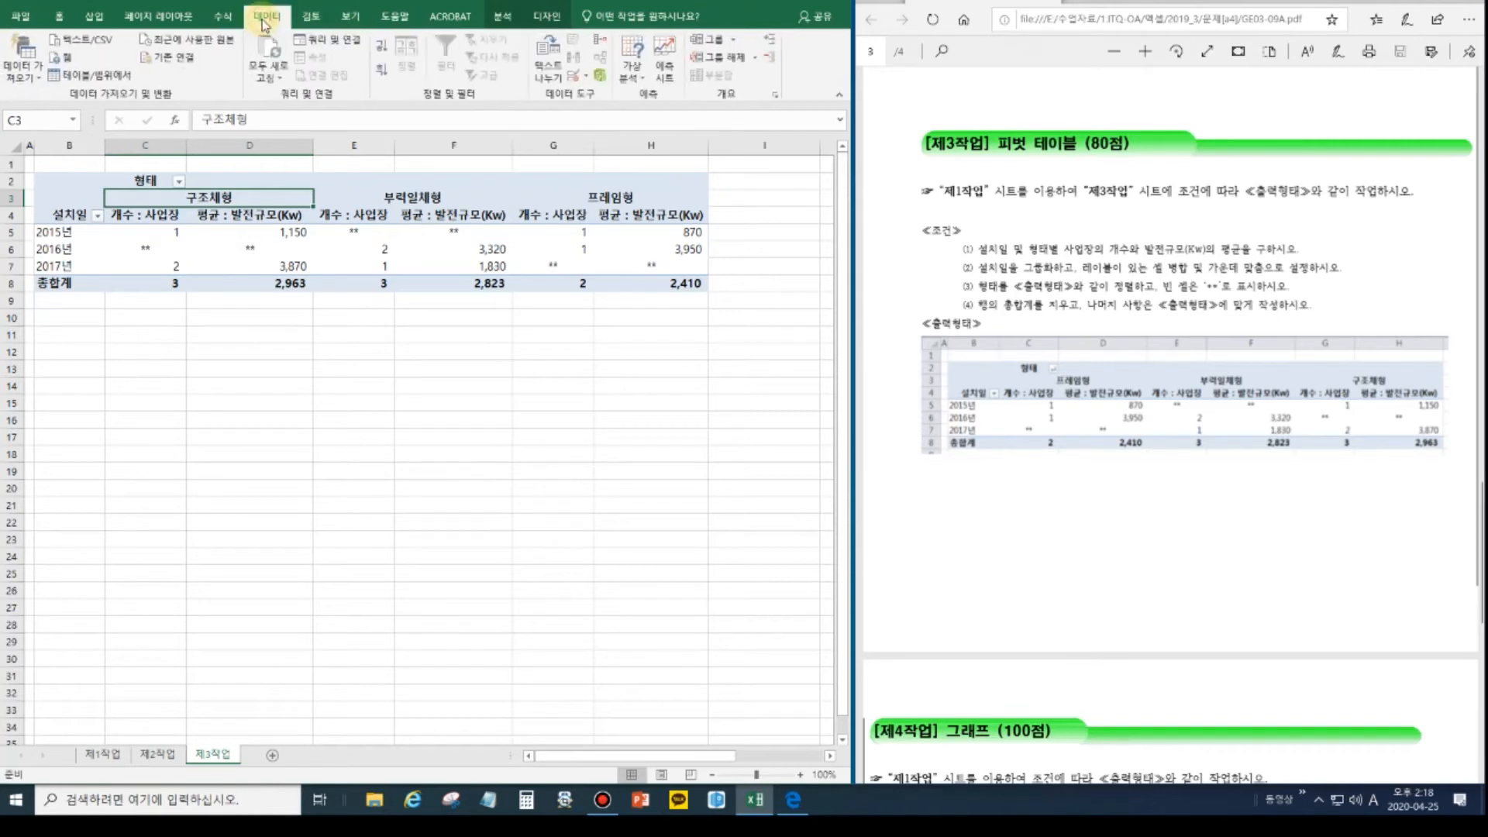
left_click(382, 74)
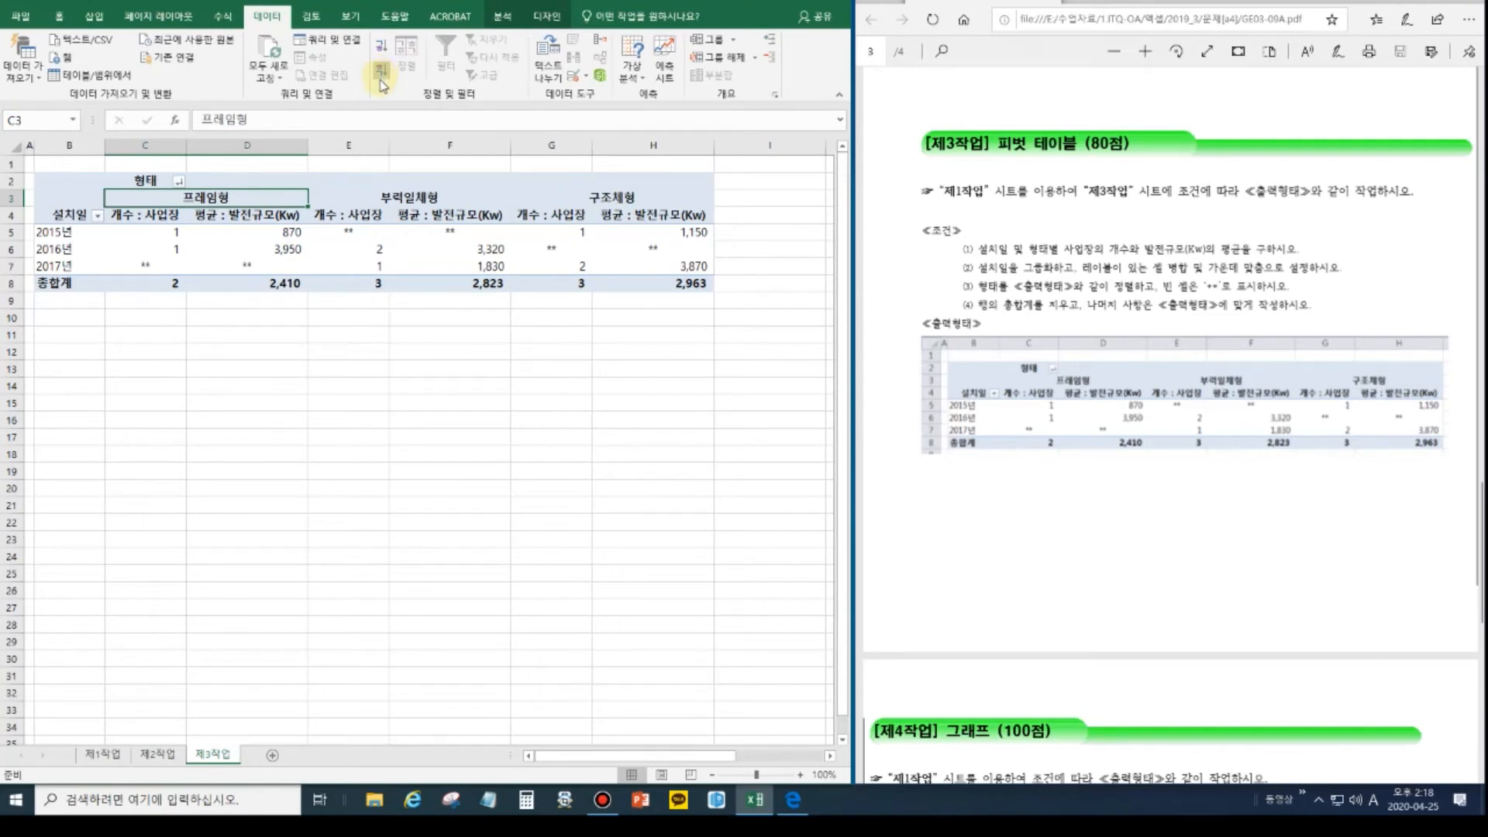
left_click(296, 374)
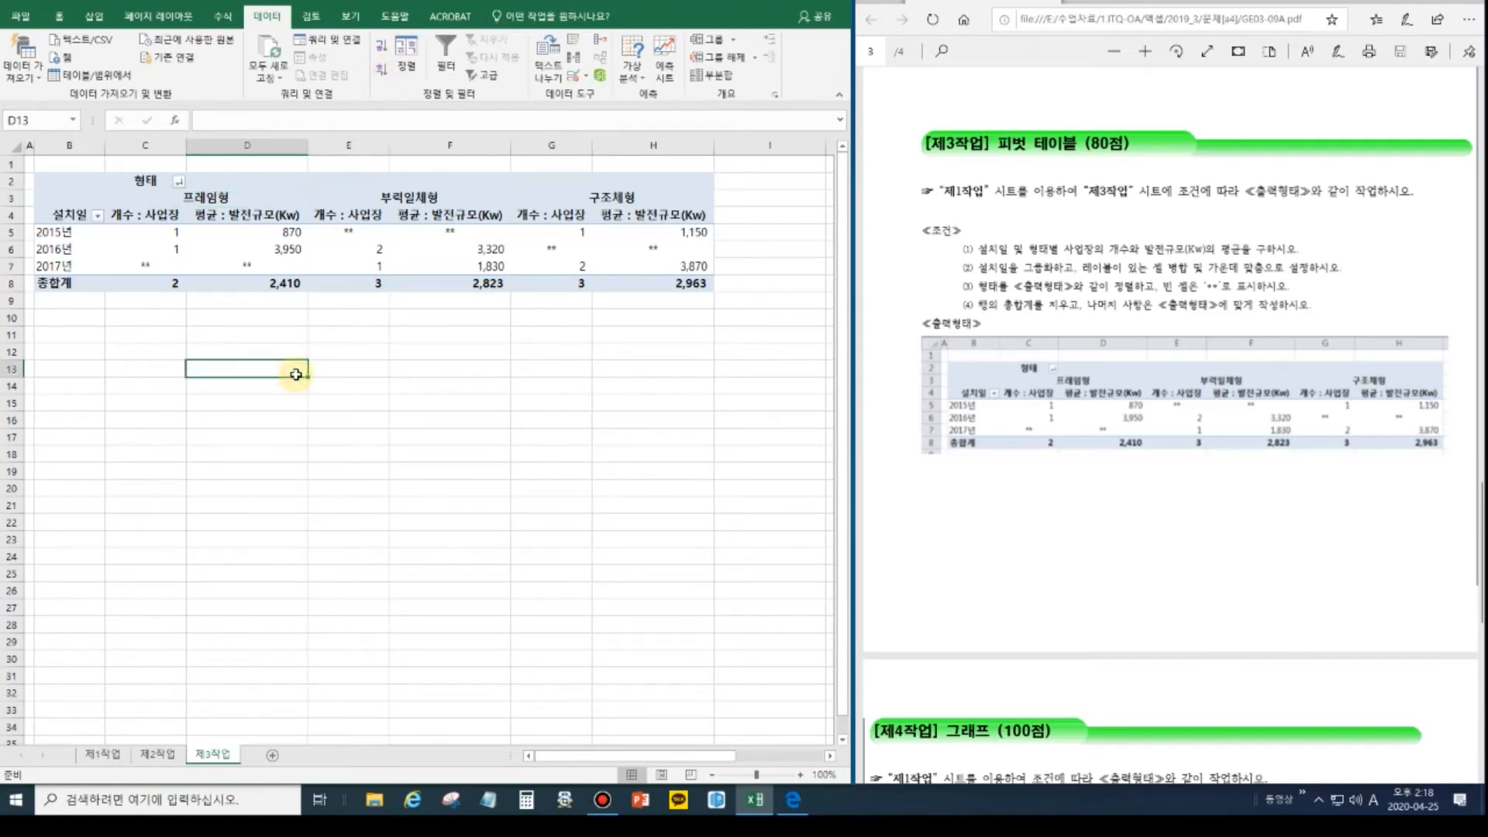
Insert a clustered column chart from B4:B12, G4:G12 and H4:H12 of the 제1작업 sheet, as the 제4작업 conditions require.
scroll(1139, 476, "down", 5)
scroll(1138, 473, "down", 3)
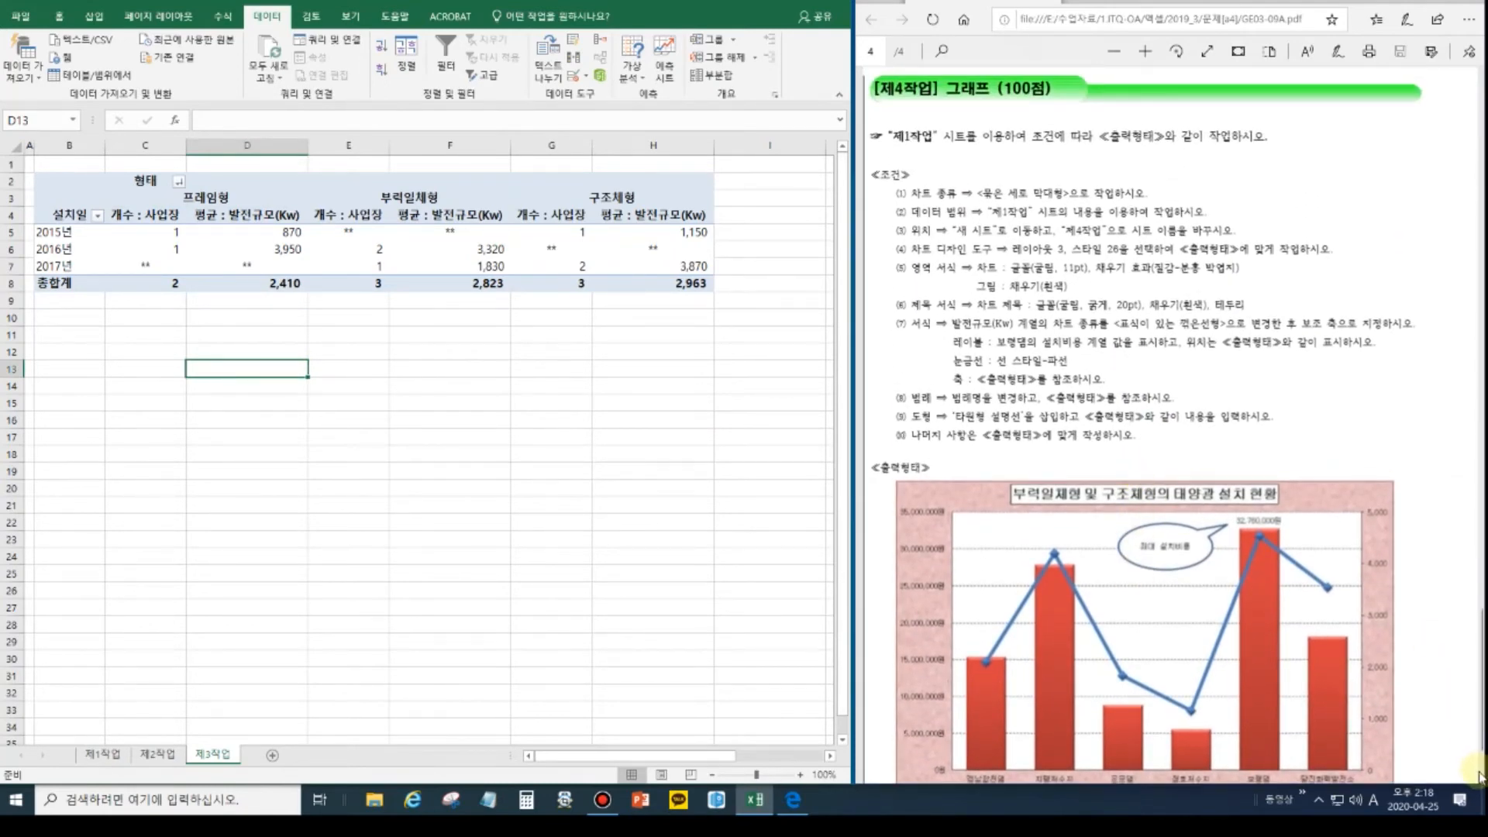
scroll(1481, 746, "down", 1)
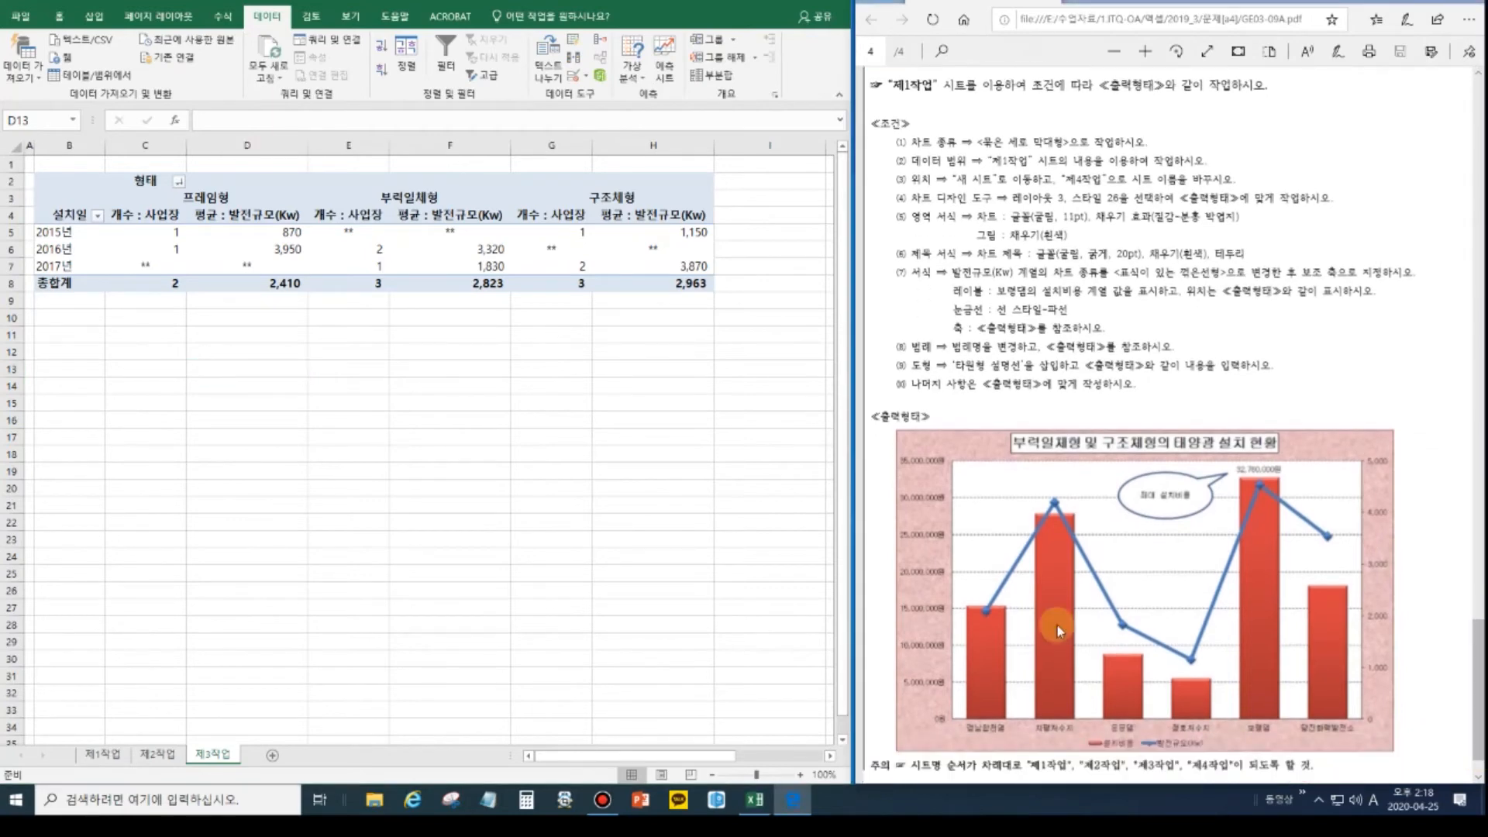
left_click(104, 755)
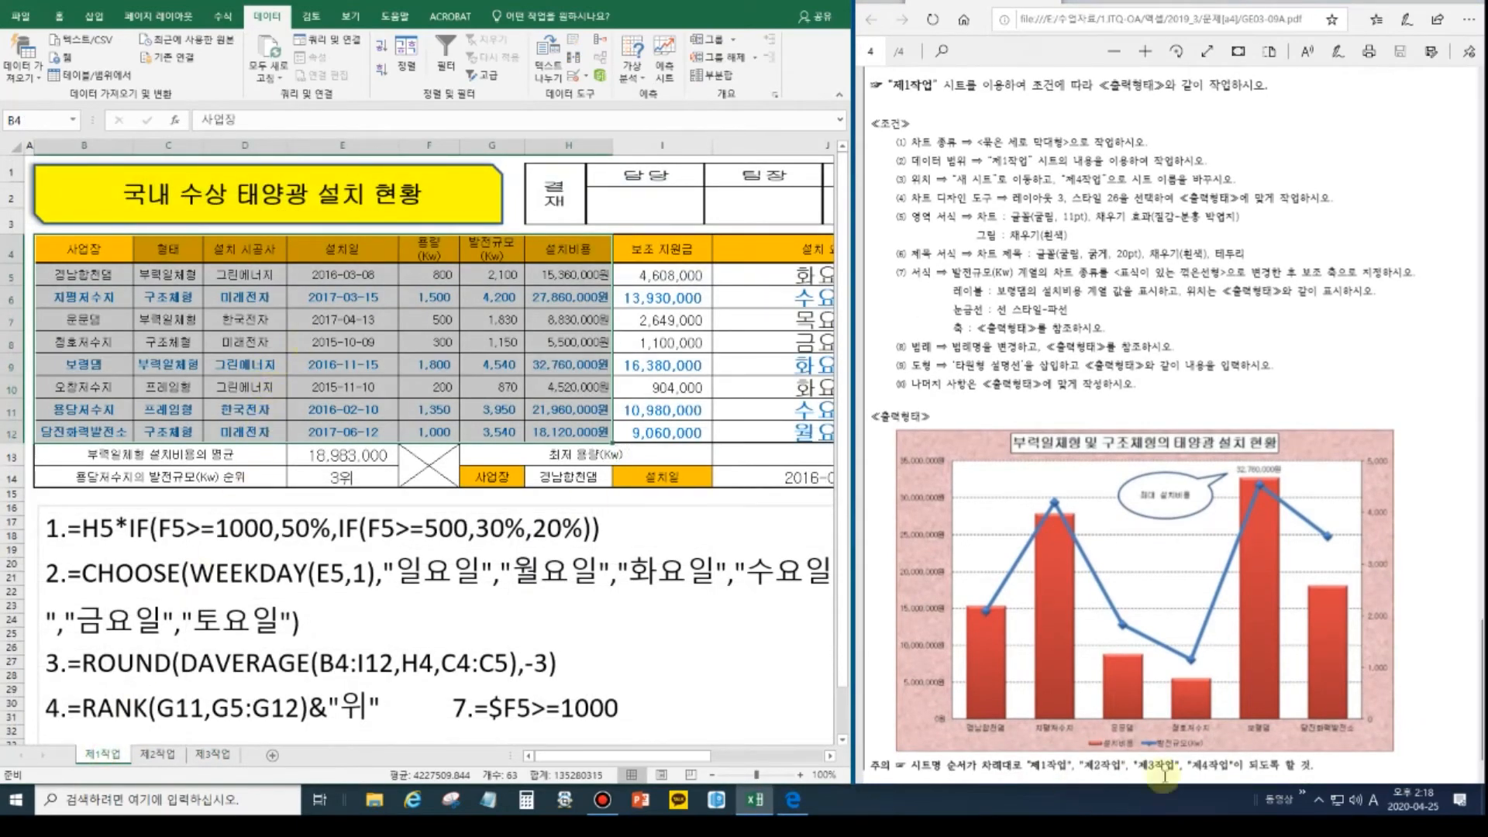
left_click(1419, 746)
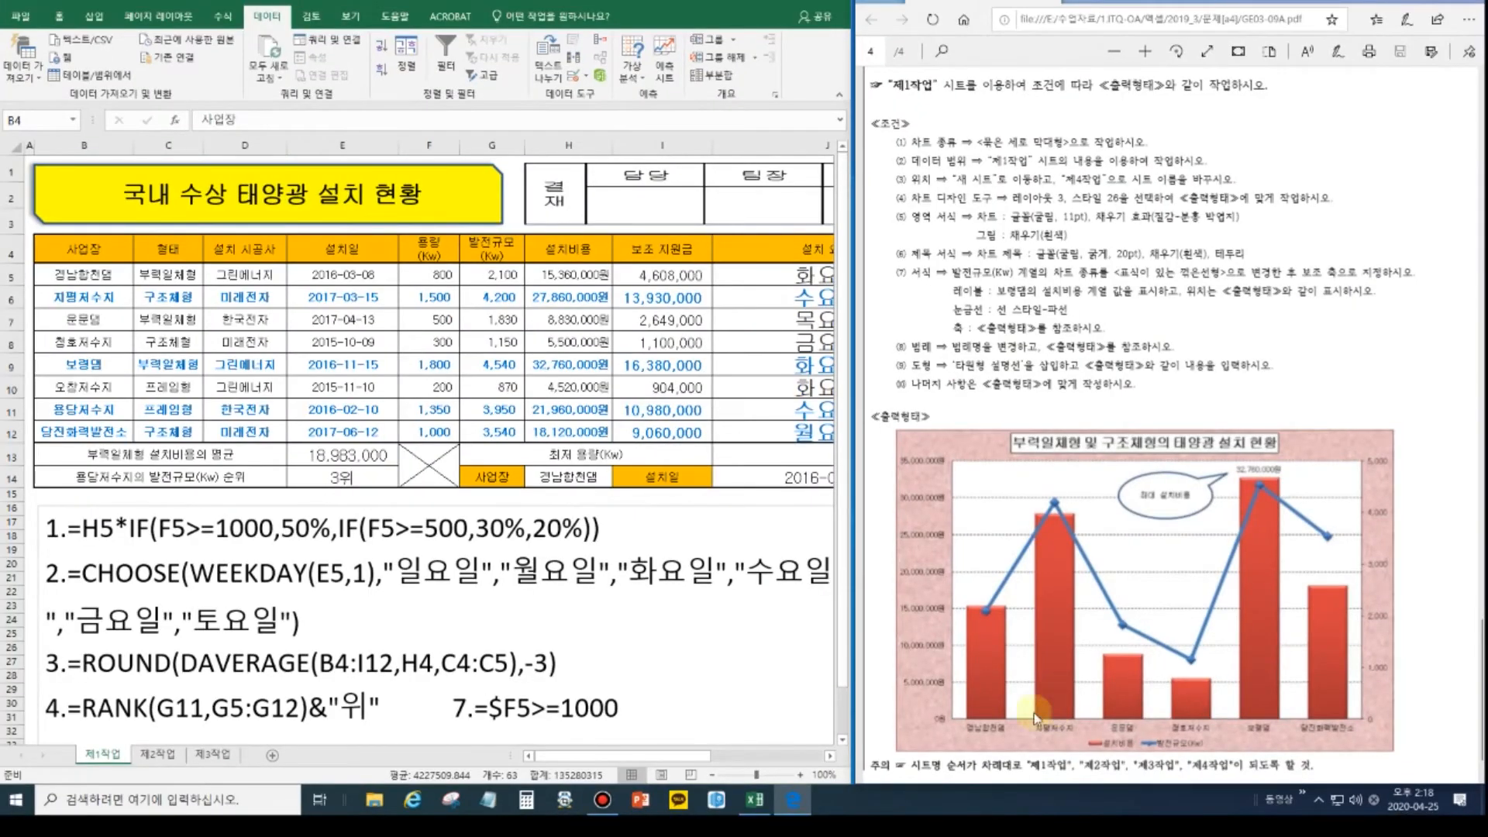
left_click(58, 247)
left_click_drag(59, 247, 106, 427)
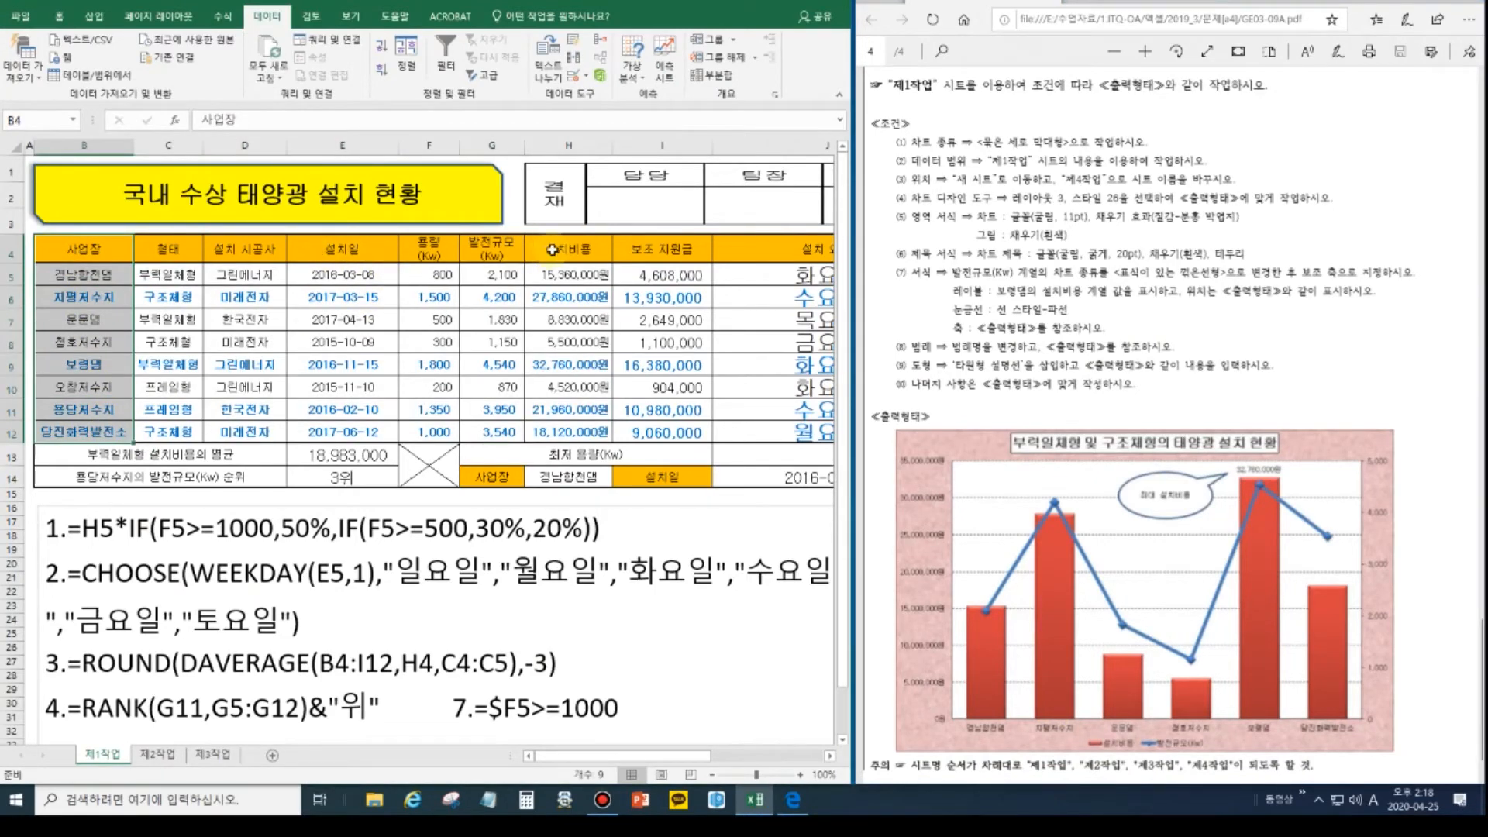
left_click_drag(552, 249, 566, 431)
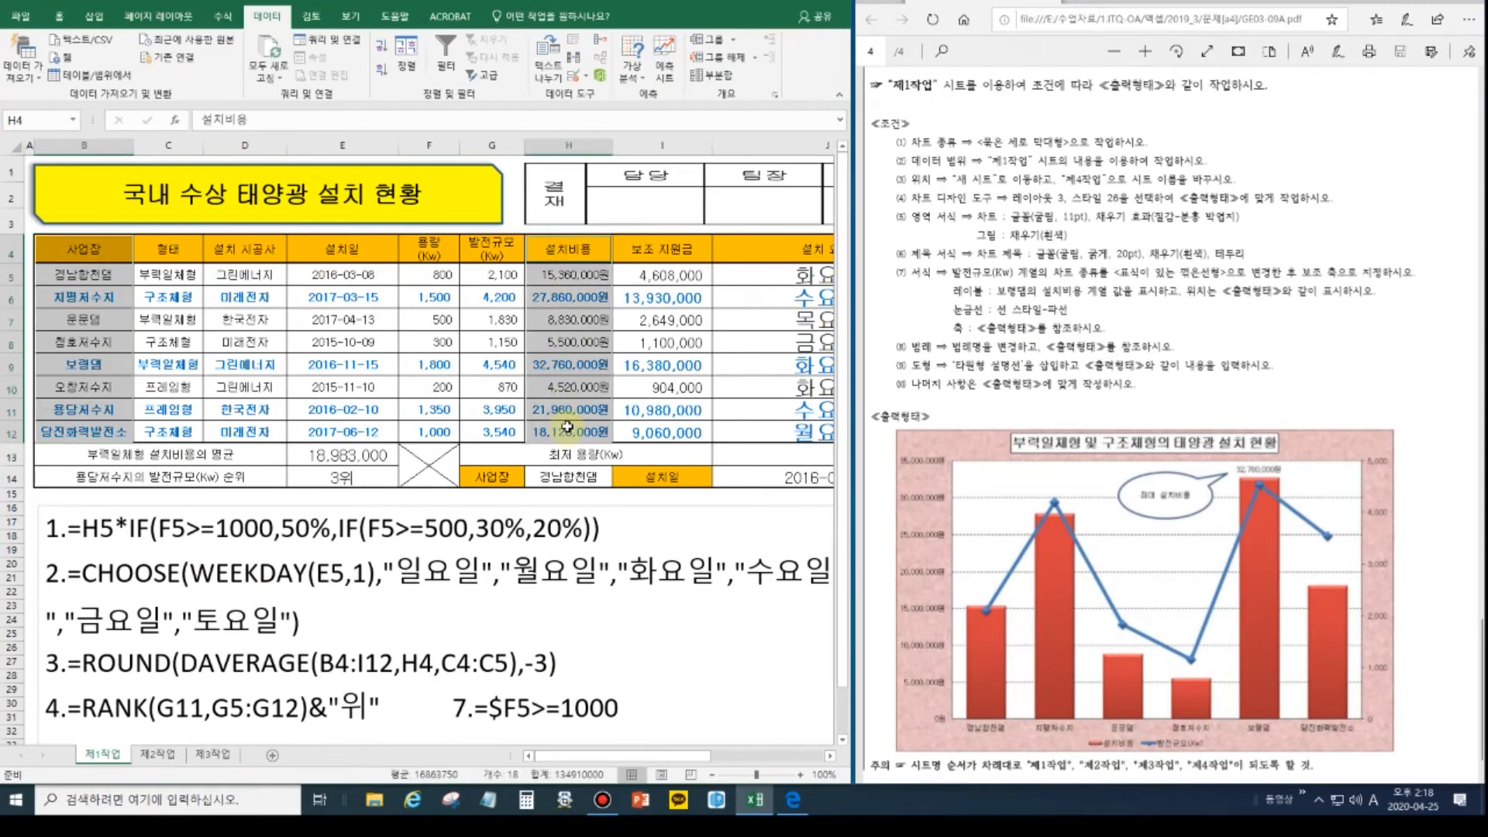
left_click_drag(488, 248, 496, 431)
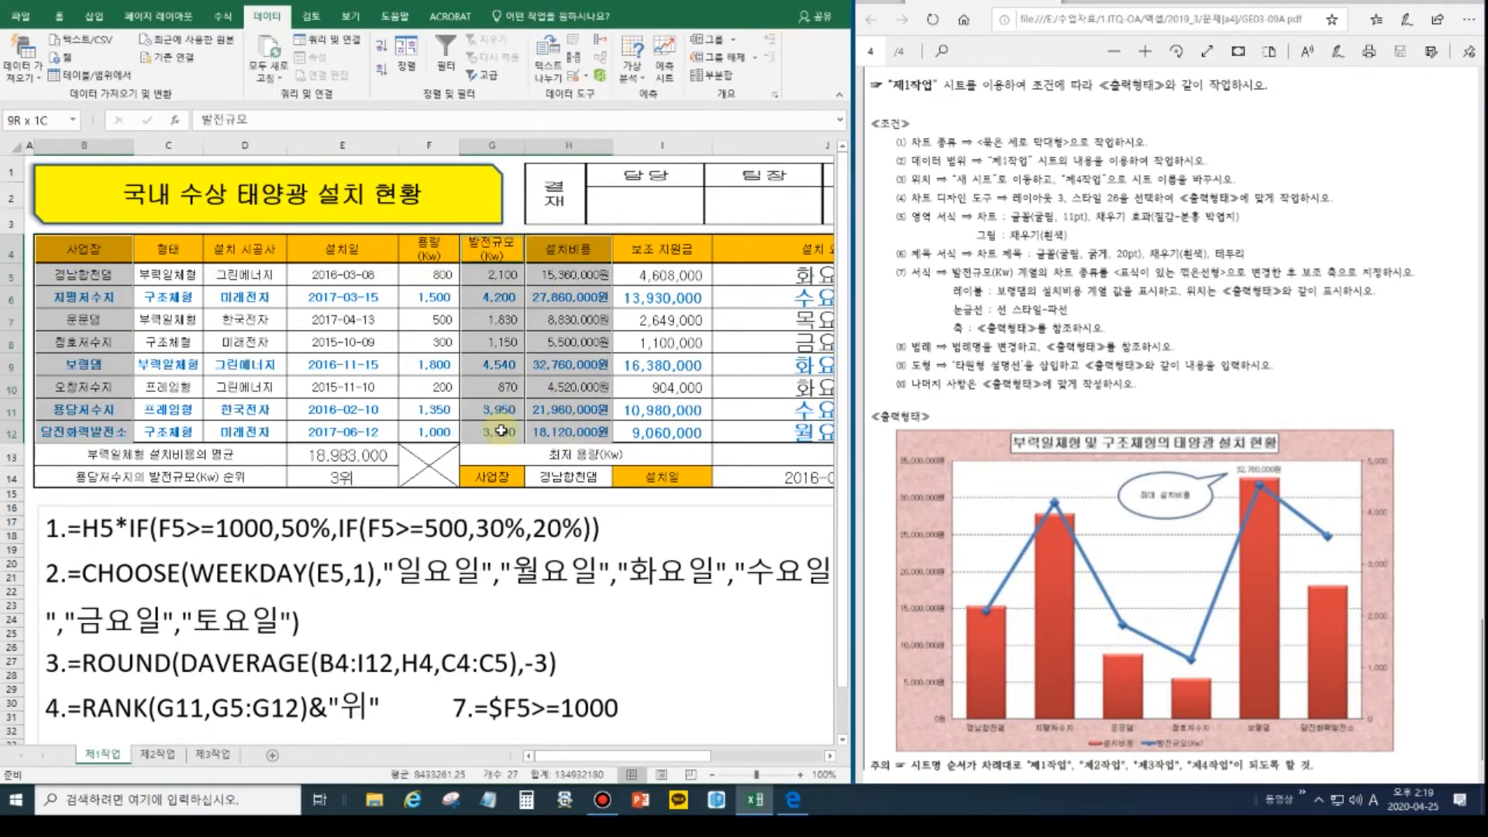
left_click(96, 19)
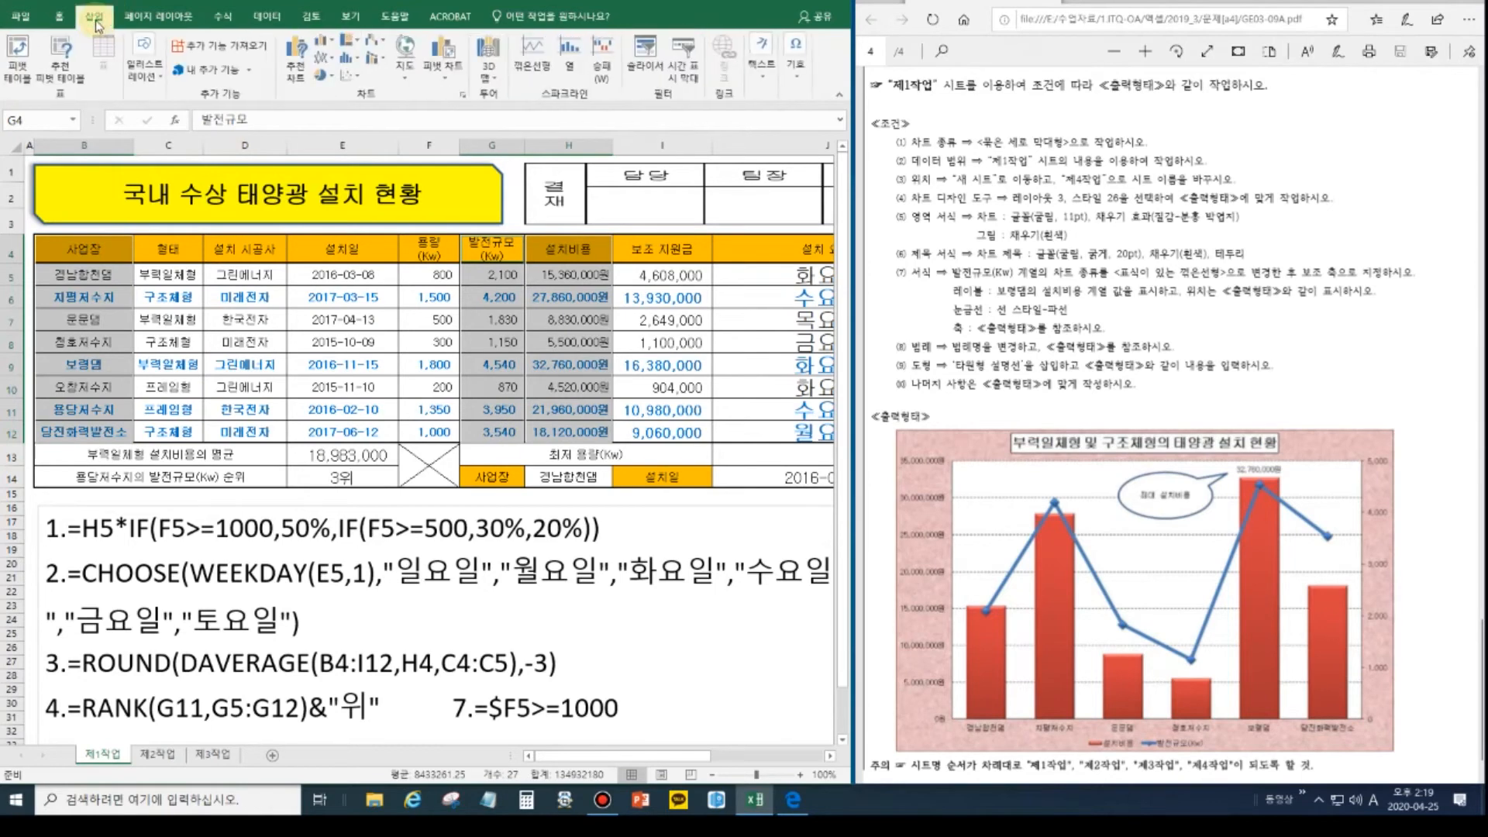
left_click(295, 58)
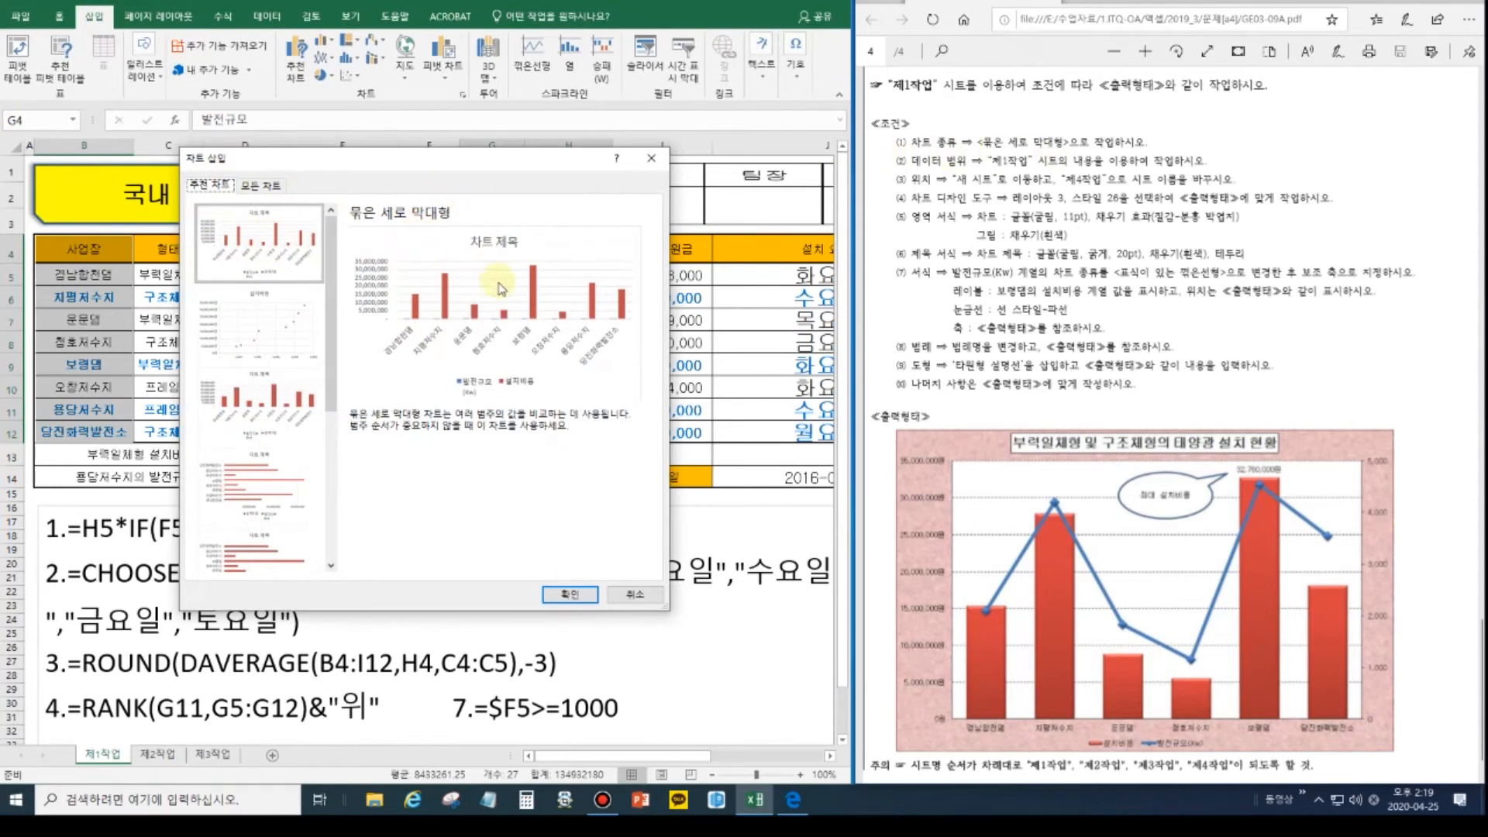
left_click(570, 595)
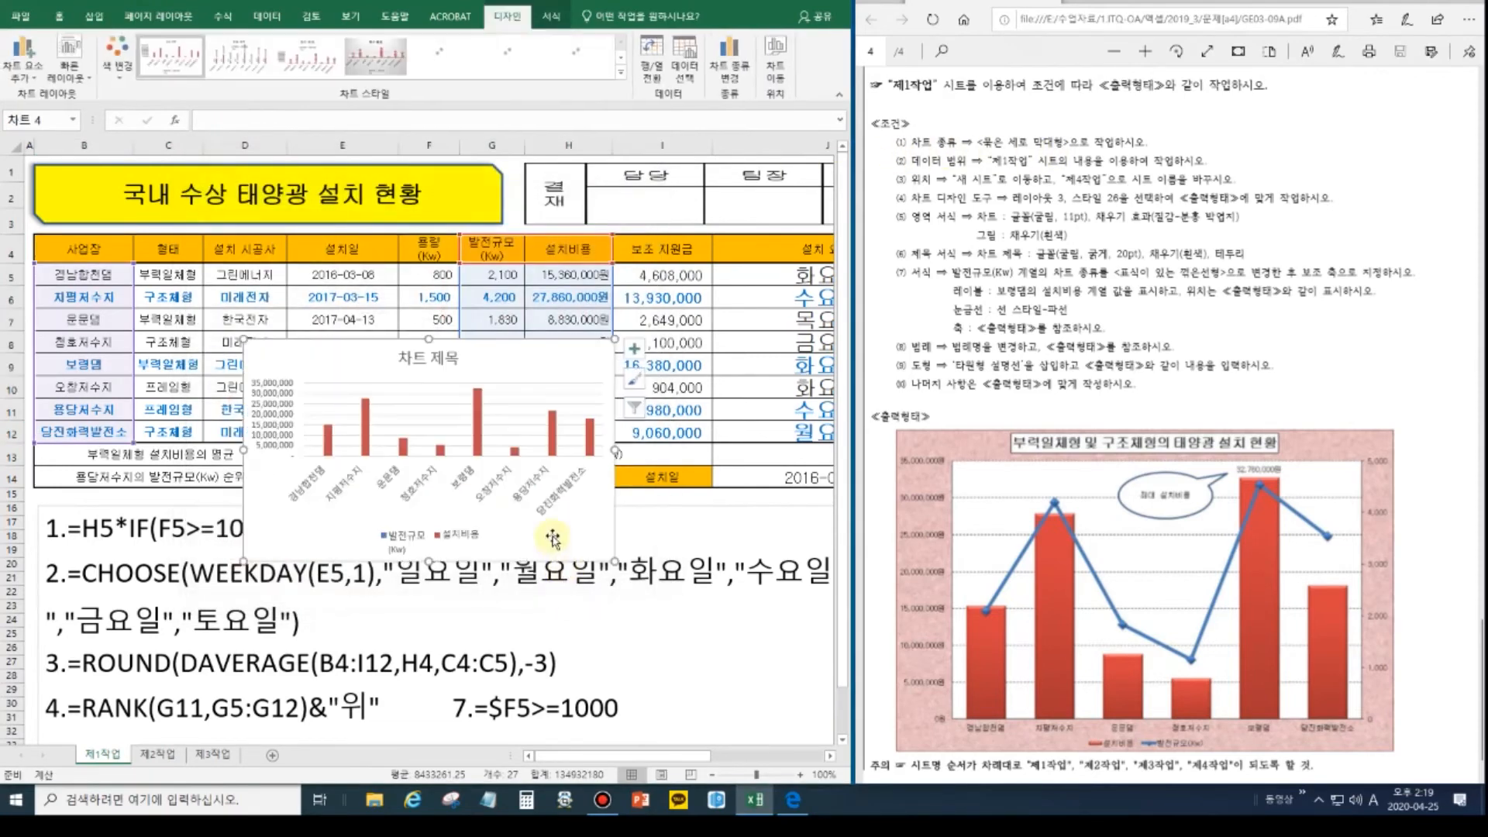
Move the chart to a new sheet named 제4작업.
left_click(775, 70)
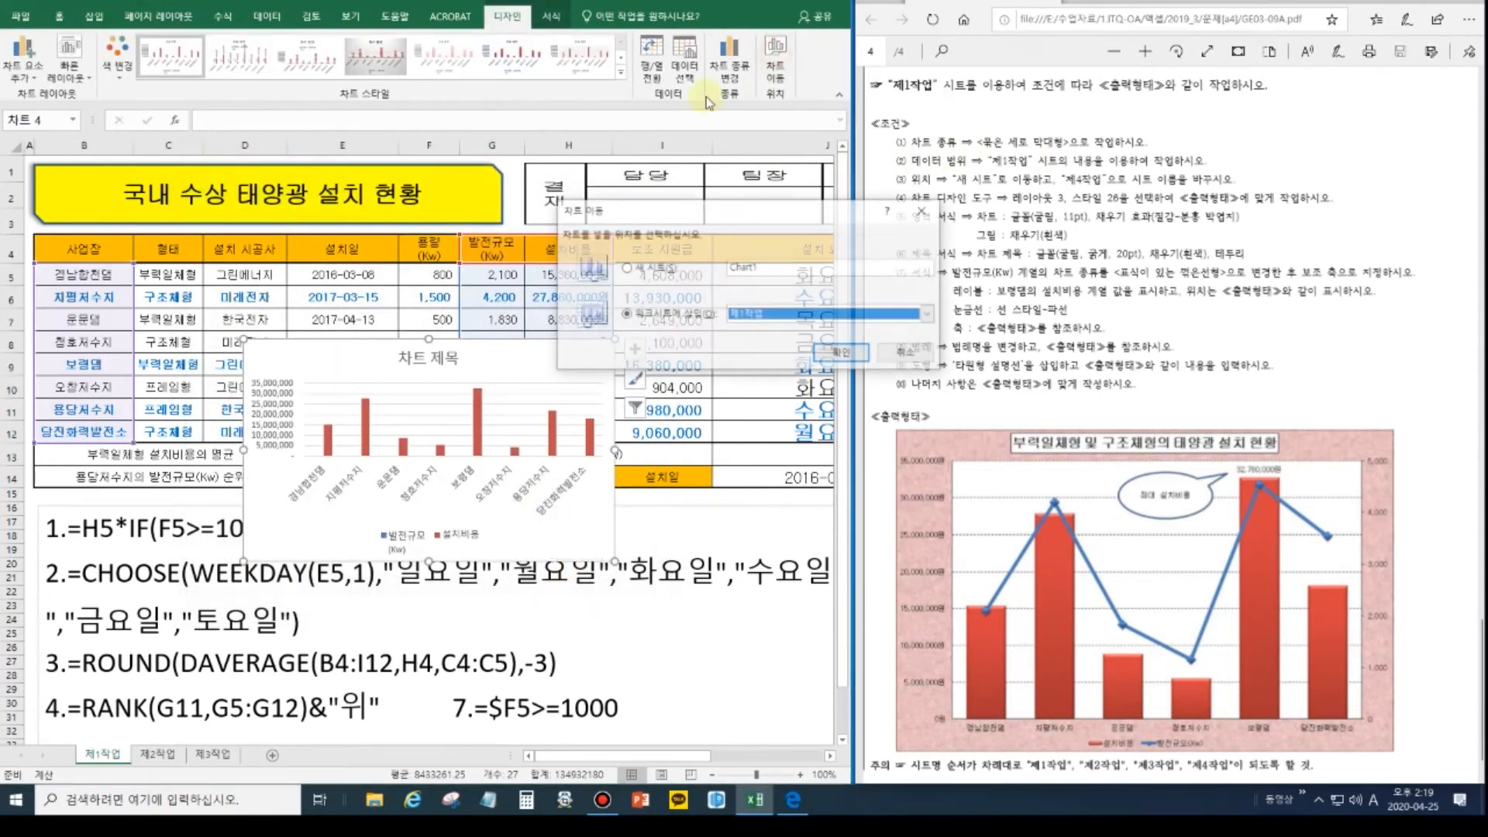
left_click(625, 268)
type("wp")
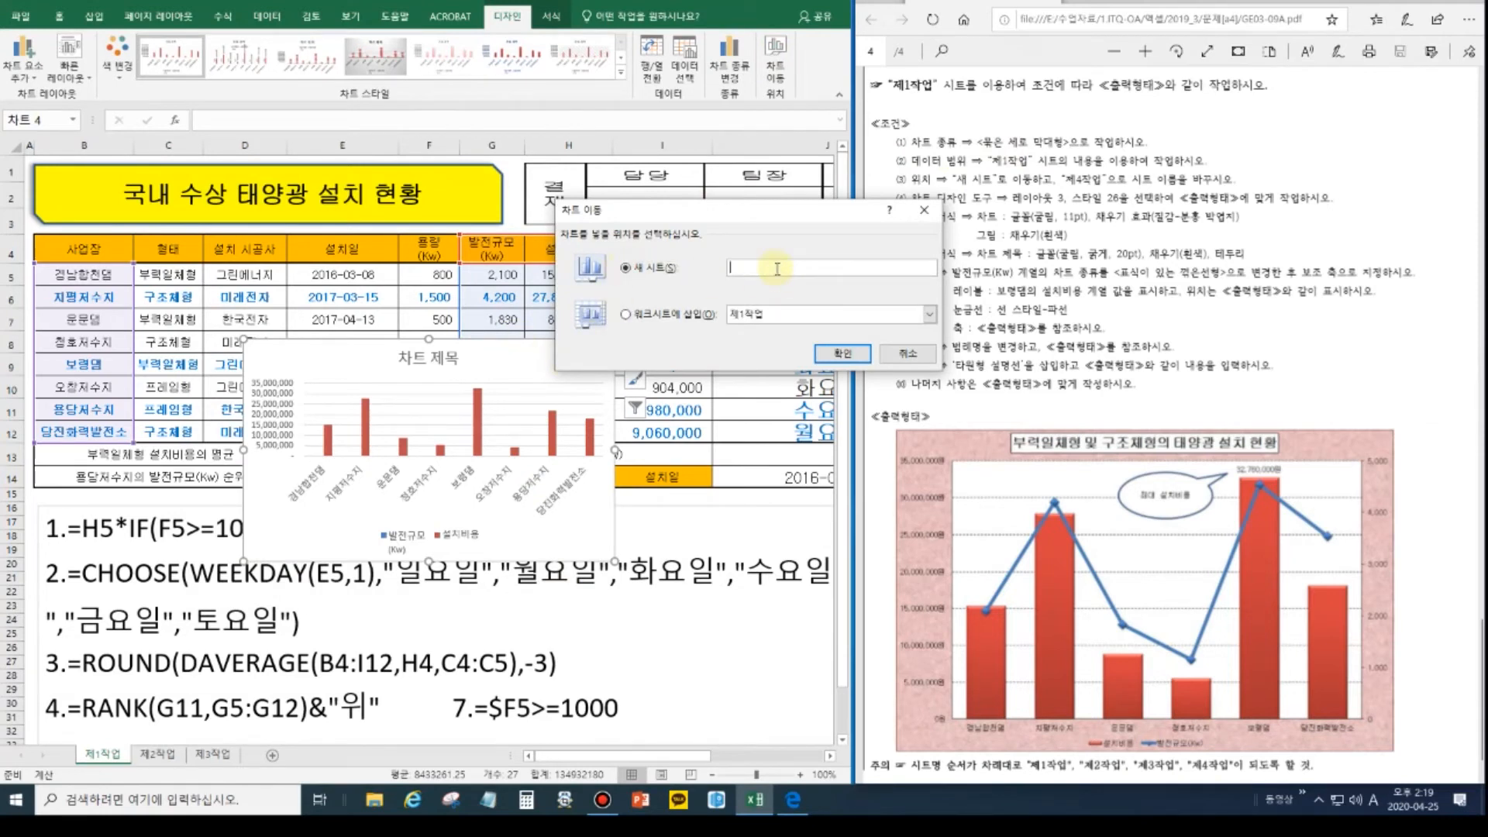
key("Return")
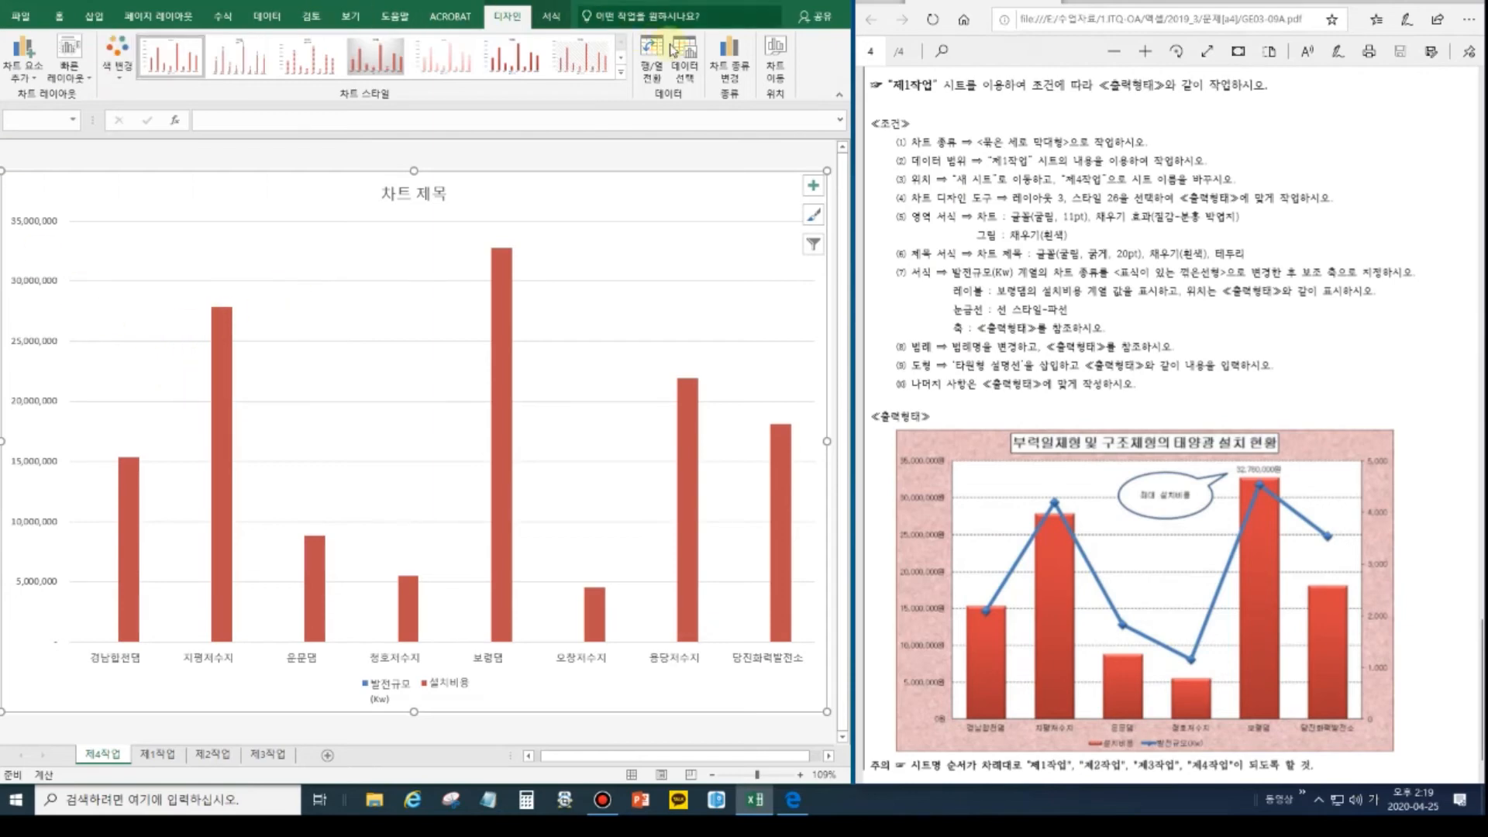
Switch the rows and columns of the chart data and remove the 오창저수지 and 용담저수지 series.
left_click(687, 62)
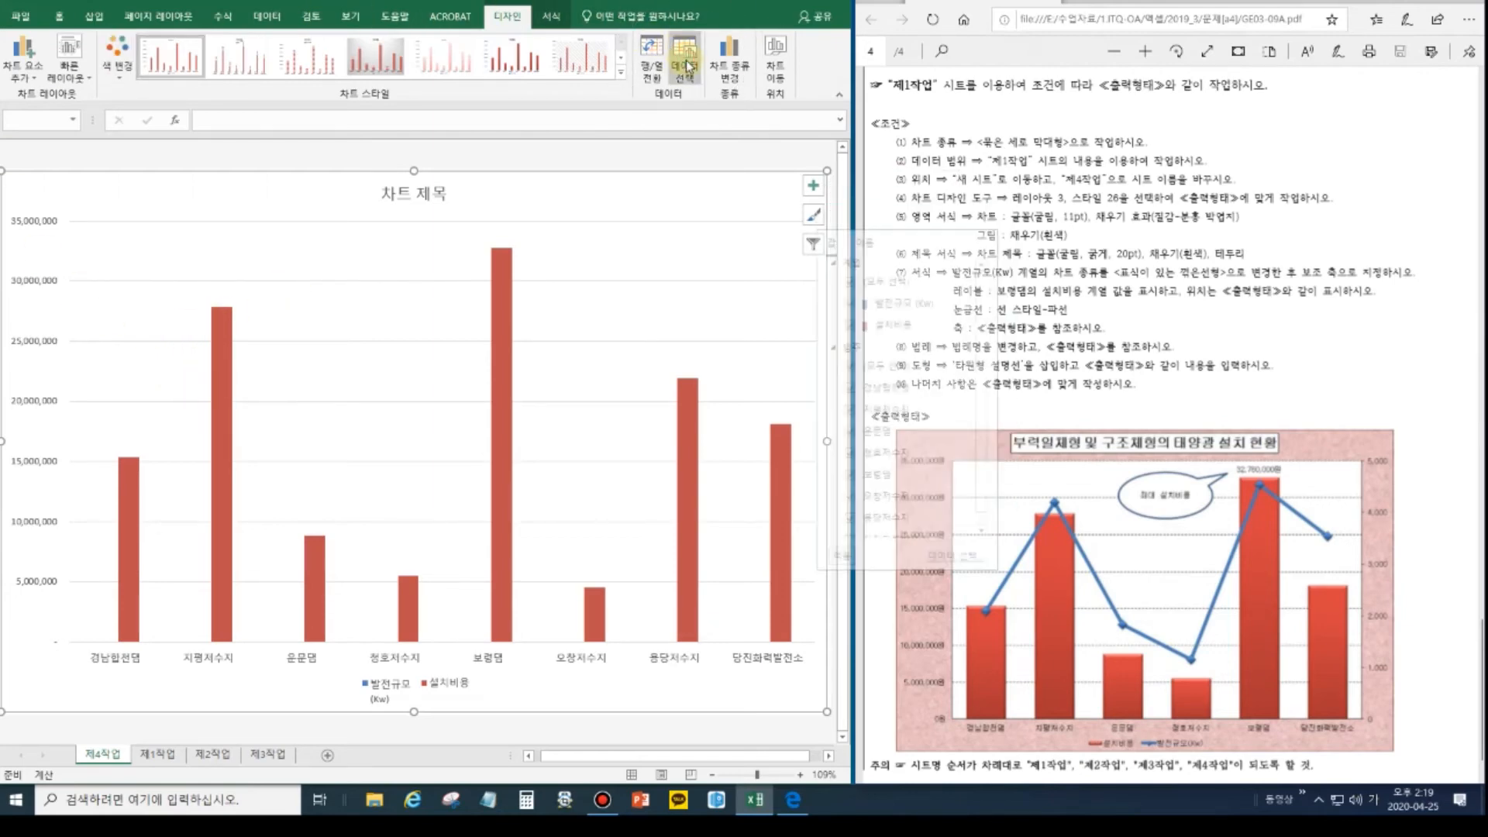
left_click(764, 268)
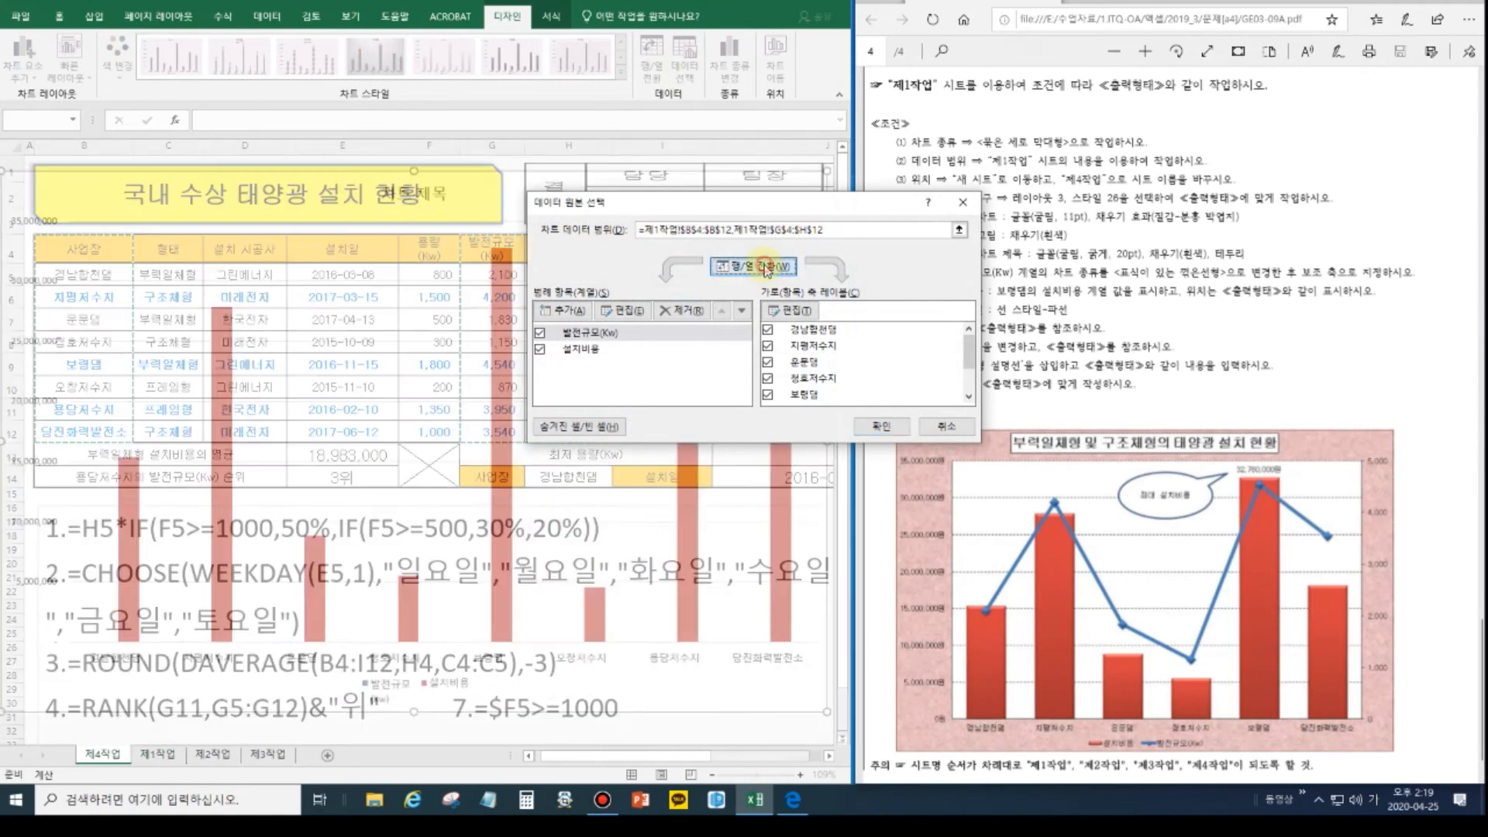
left_click_drag(770, 203, 690, 140)
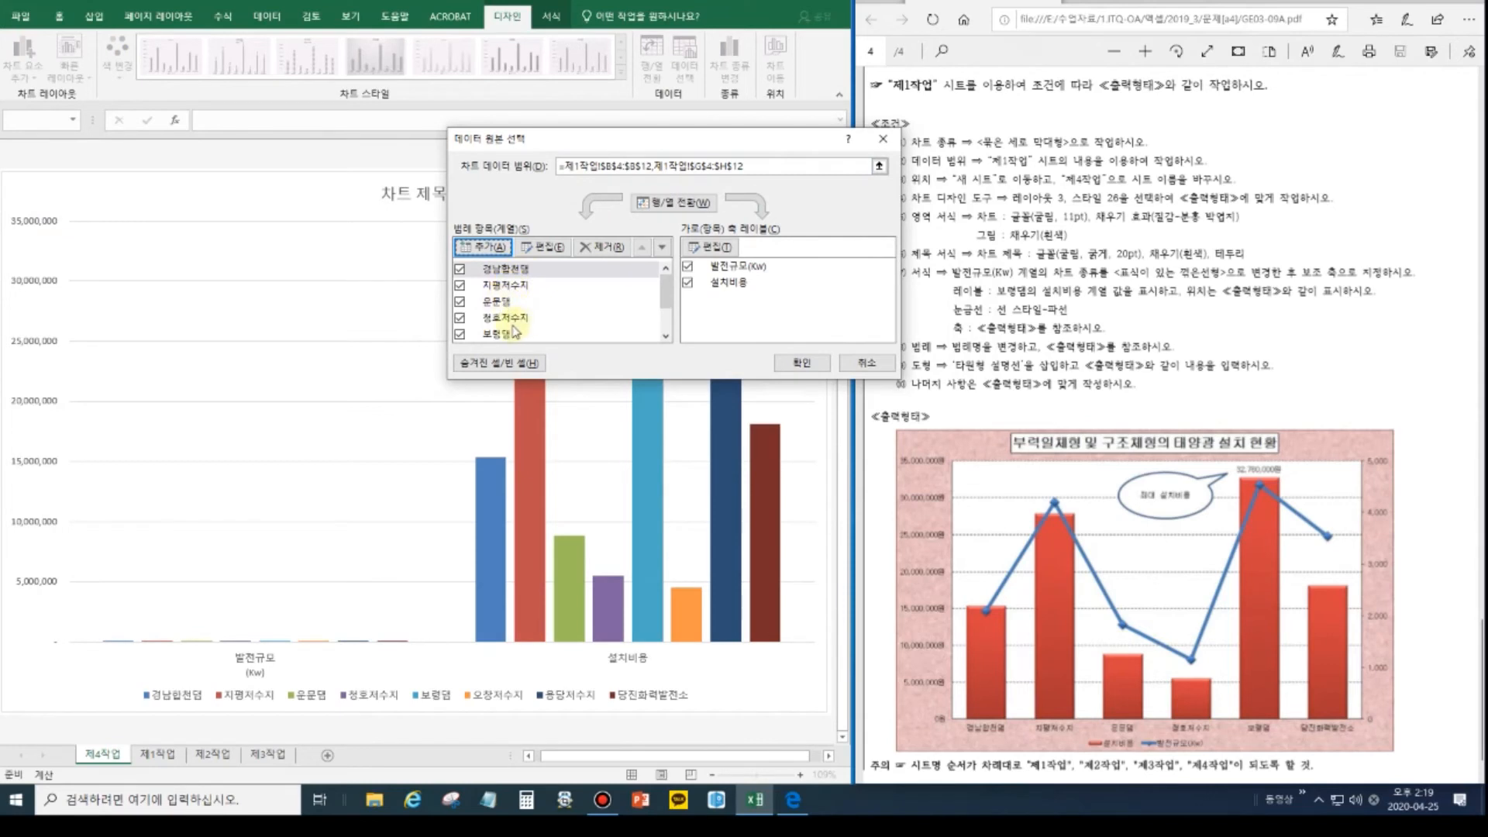
left_click_drag(667, 299, 665, 321)
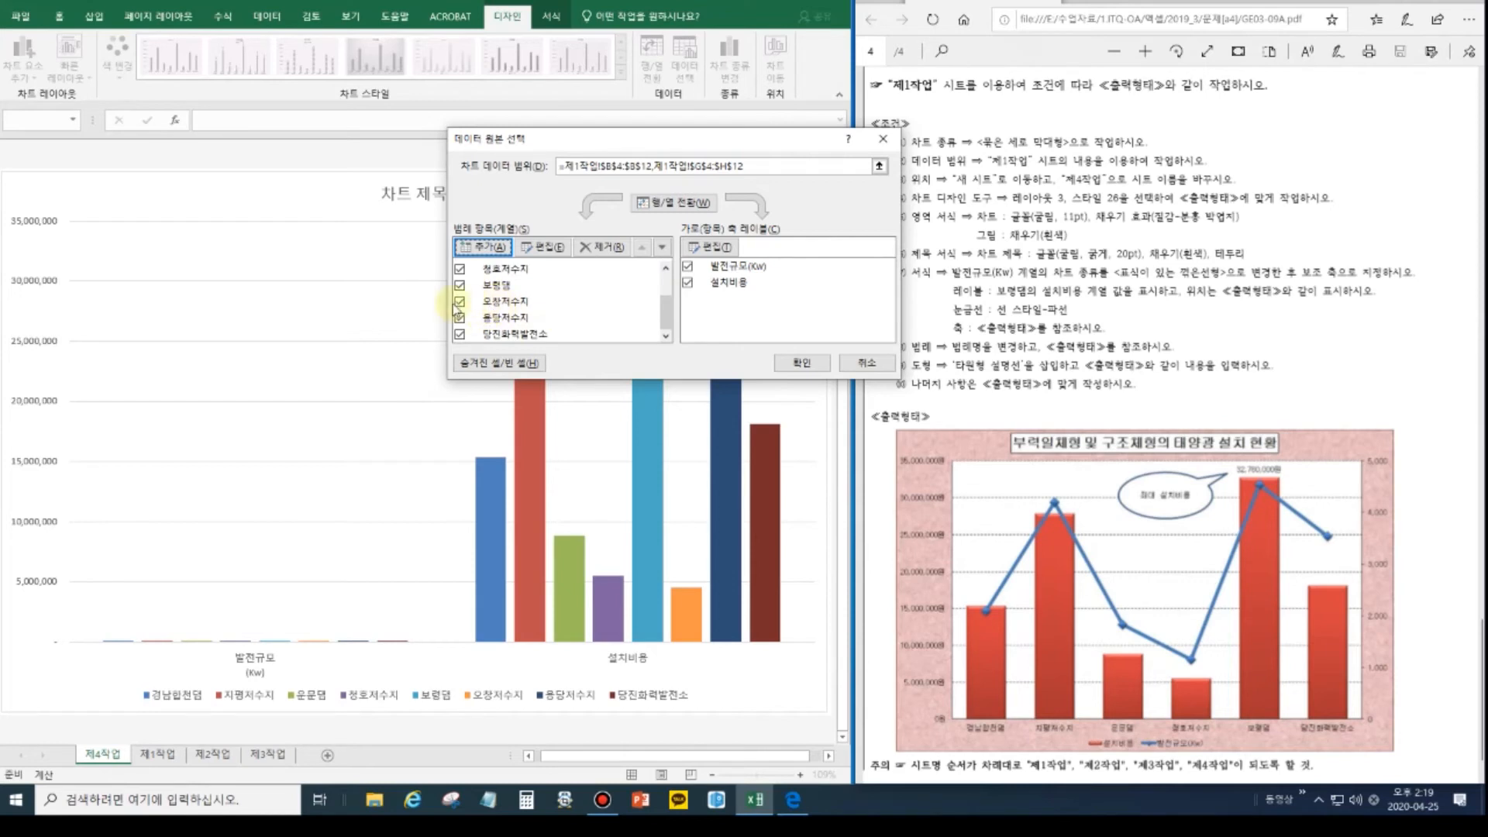
left_click(474, 302)
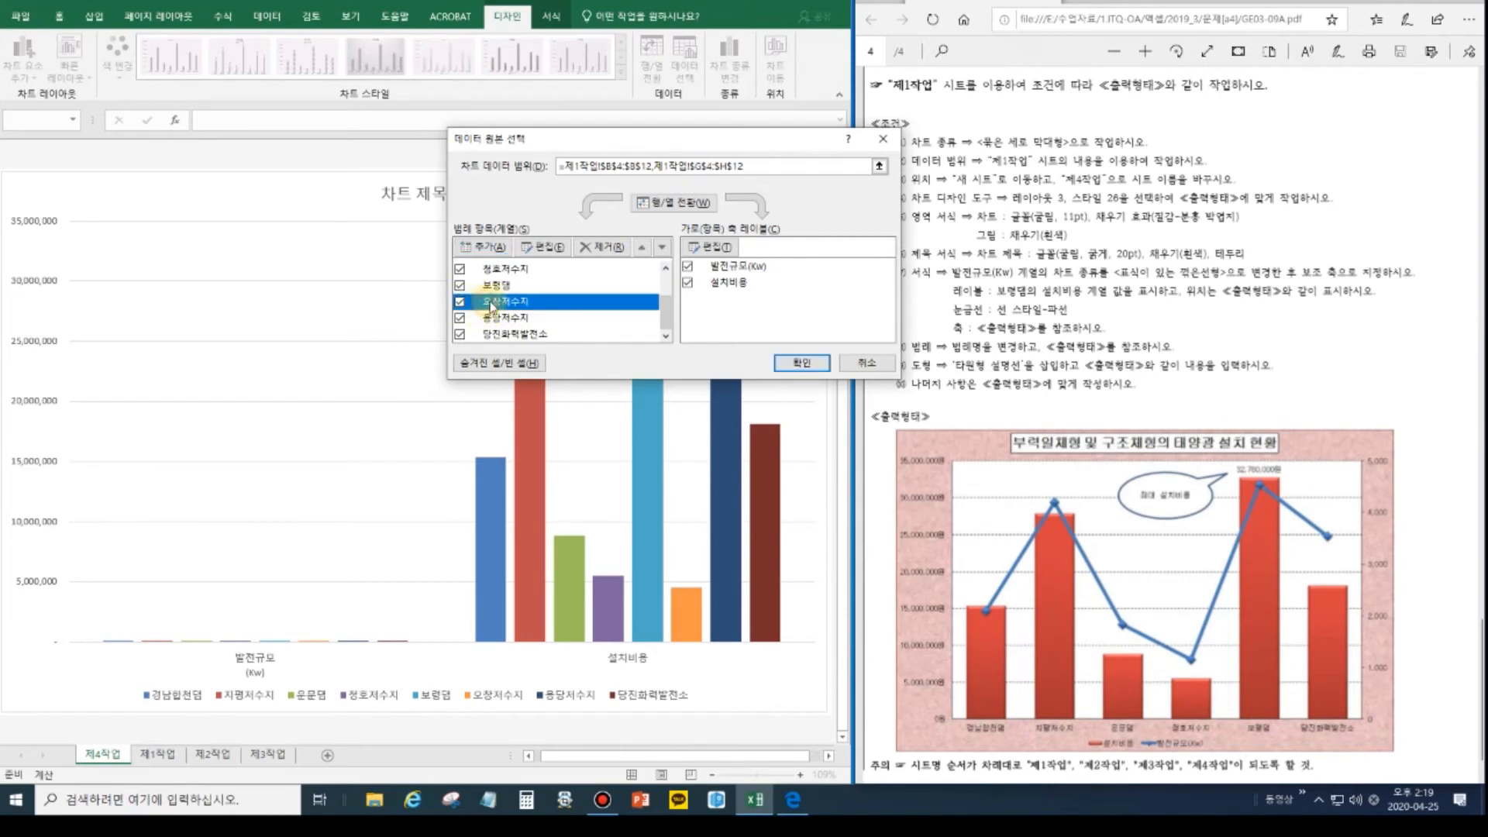
left_click(602, 247)
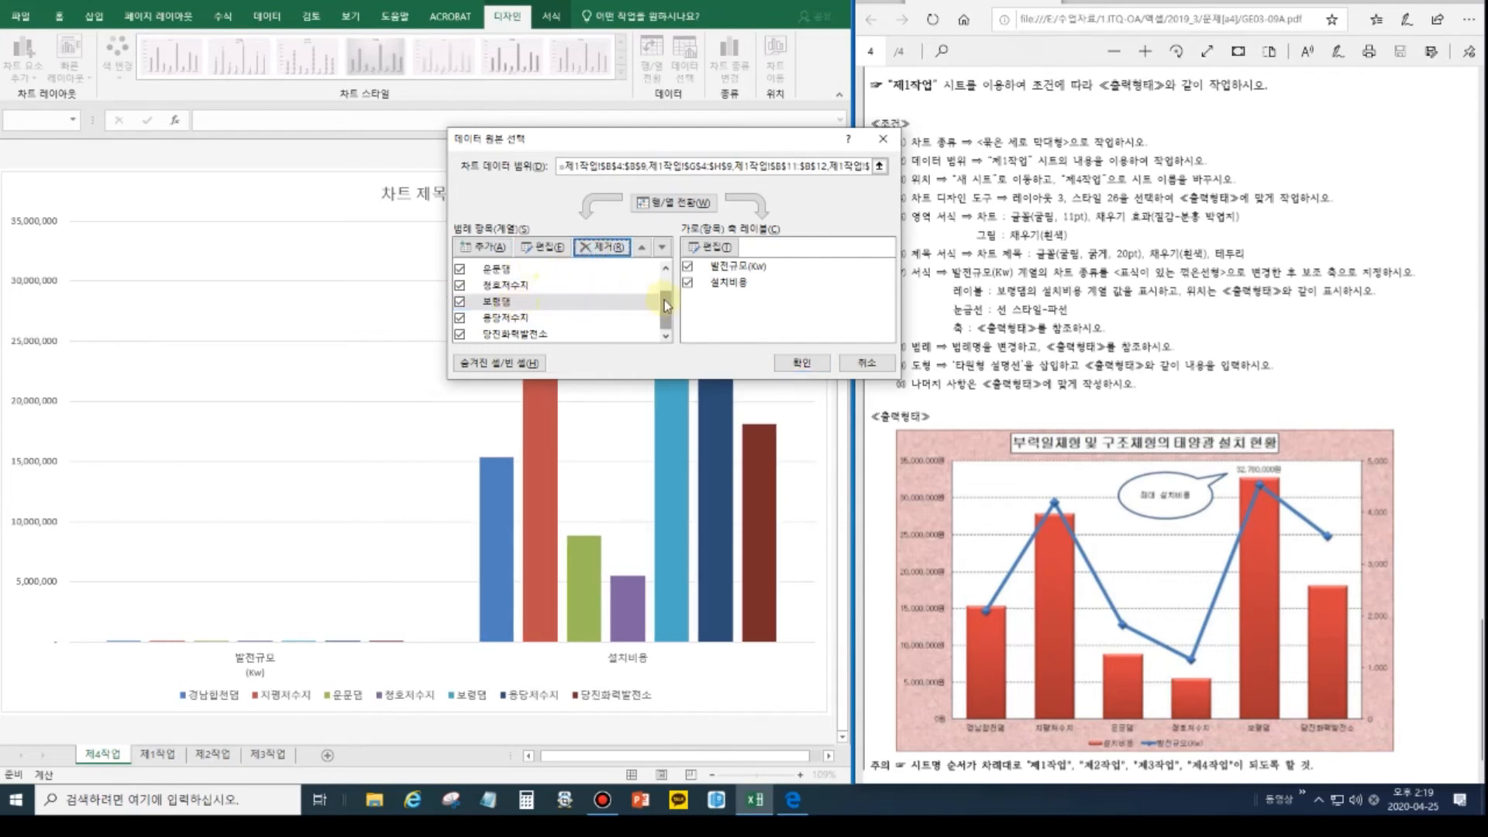
left_click(493, 317)
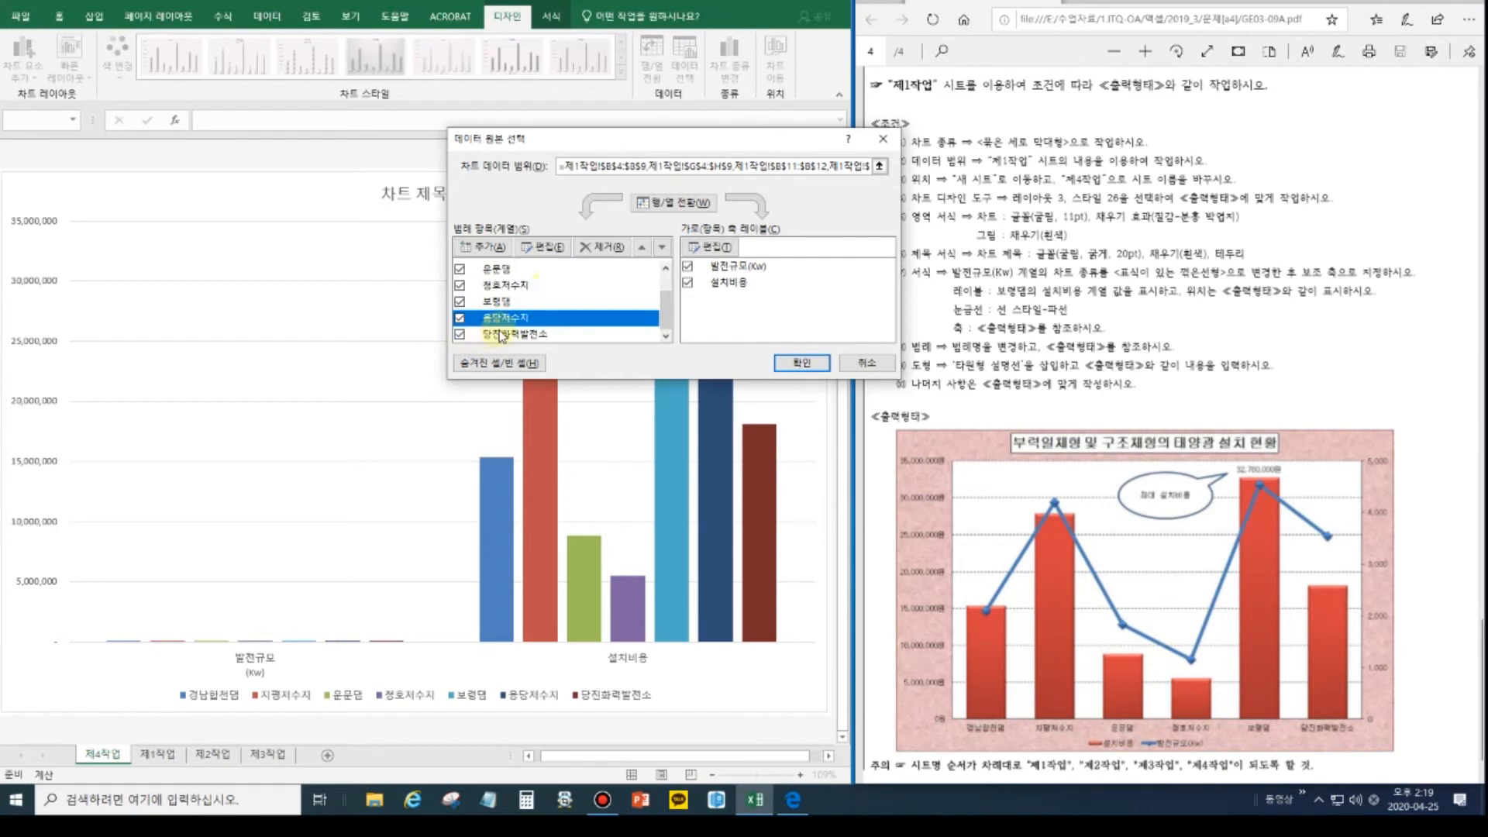
left_click(602, 247)
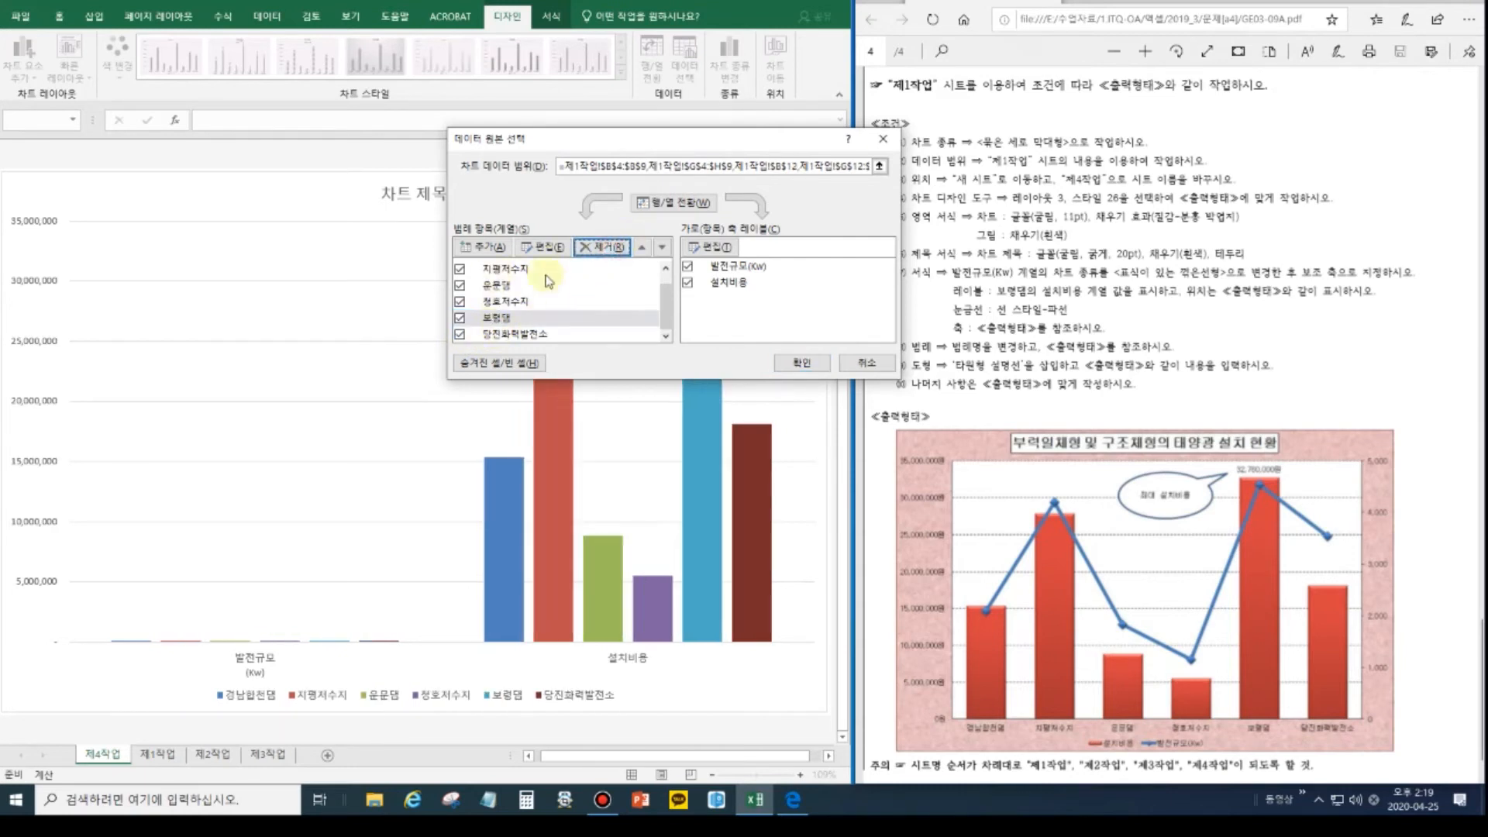
Switch the chart data's rows and columns back so 발전규모(Kw) and 설치비용 are the series, and apply the data selection.
left_click(688, 283)
left_click(691, 208)
left_click(691, 208)
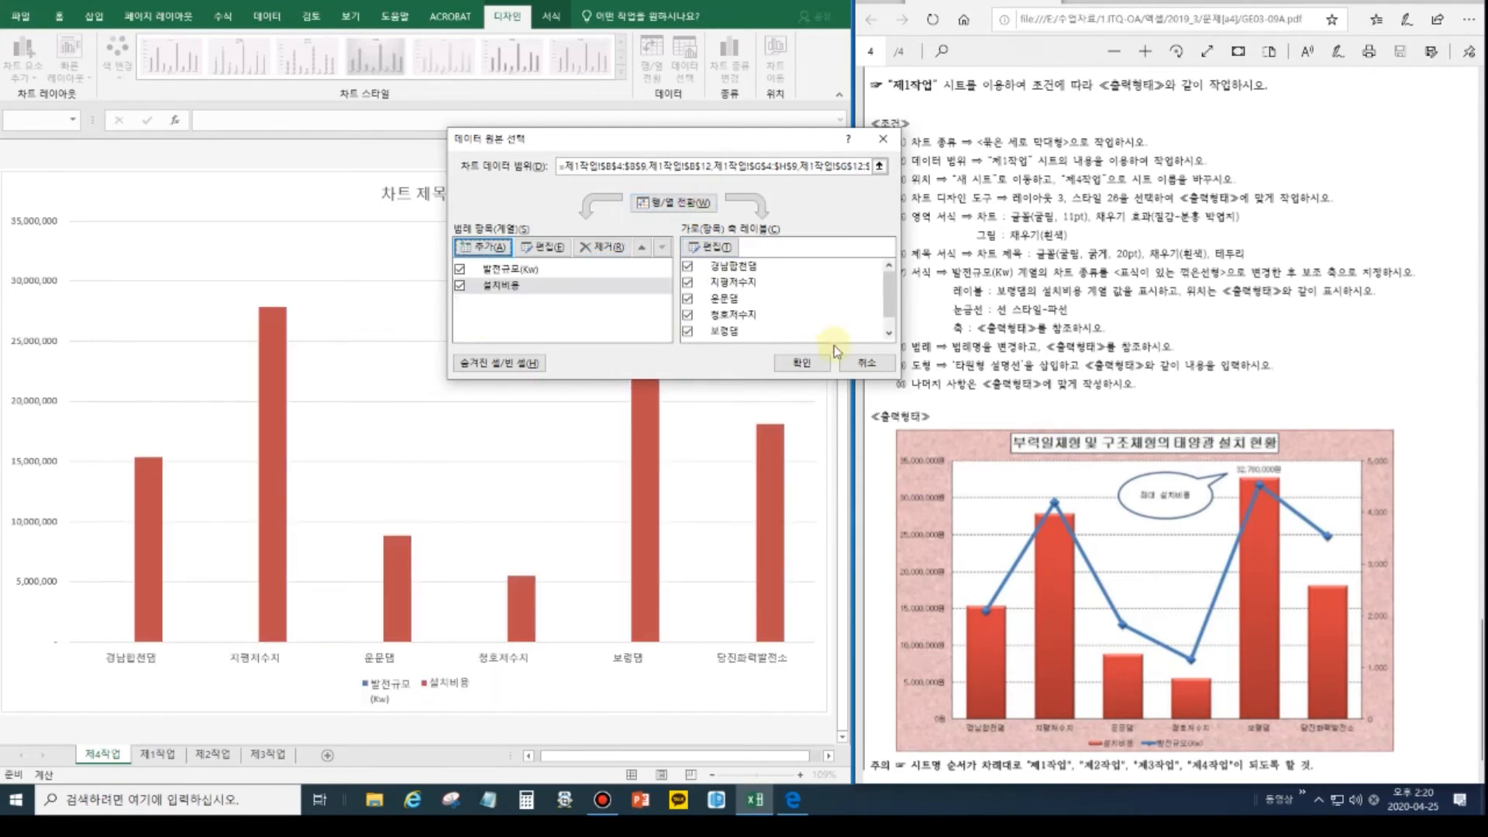
left_click(803, 363)
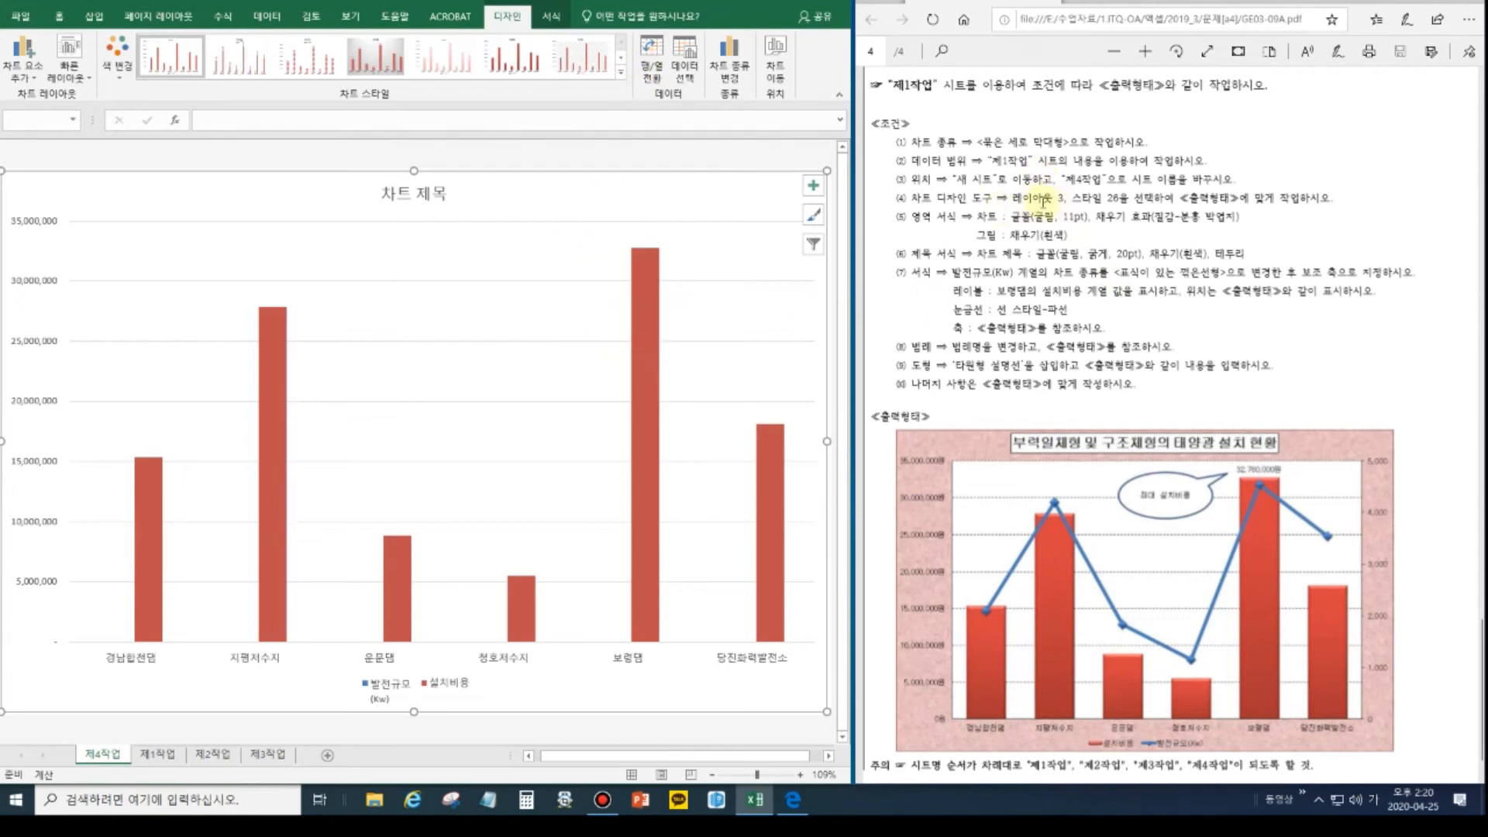
Apply quick layout 레이아웃 3 to the chart.
left_click(1033, 198)
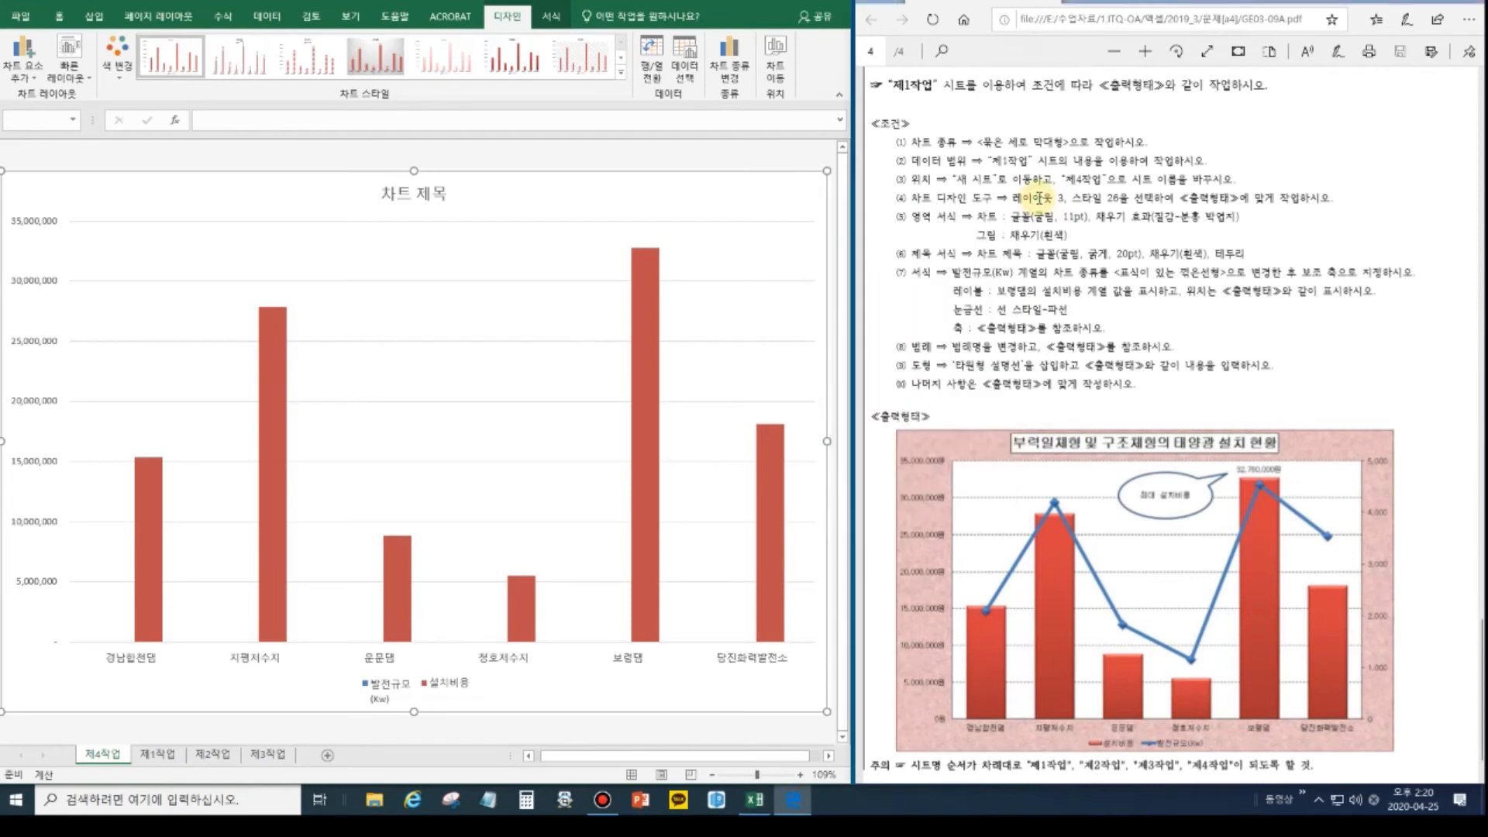
left_click(68, 79)
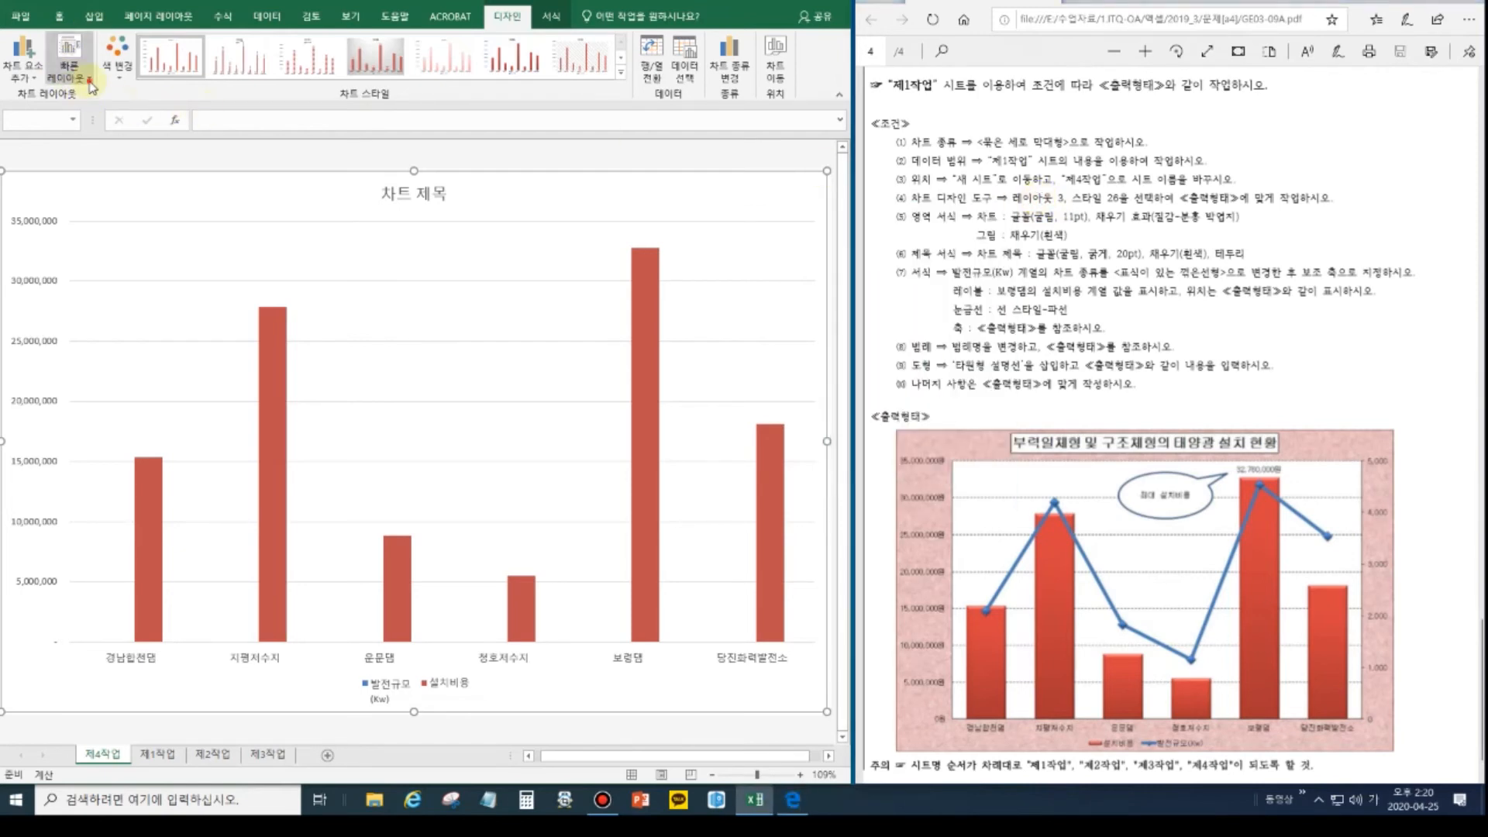
left_click(68, 76)
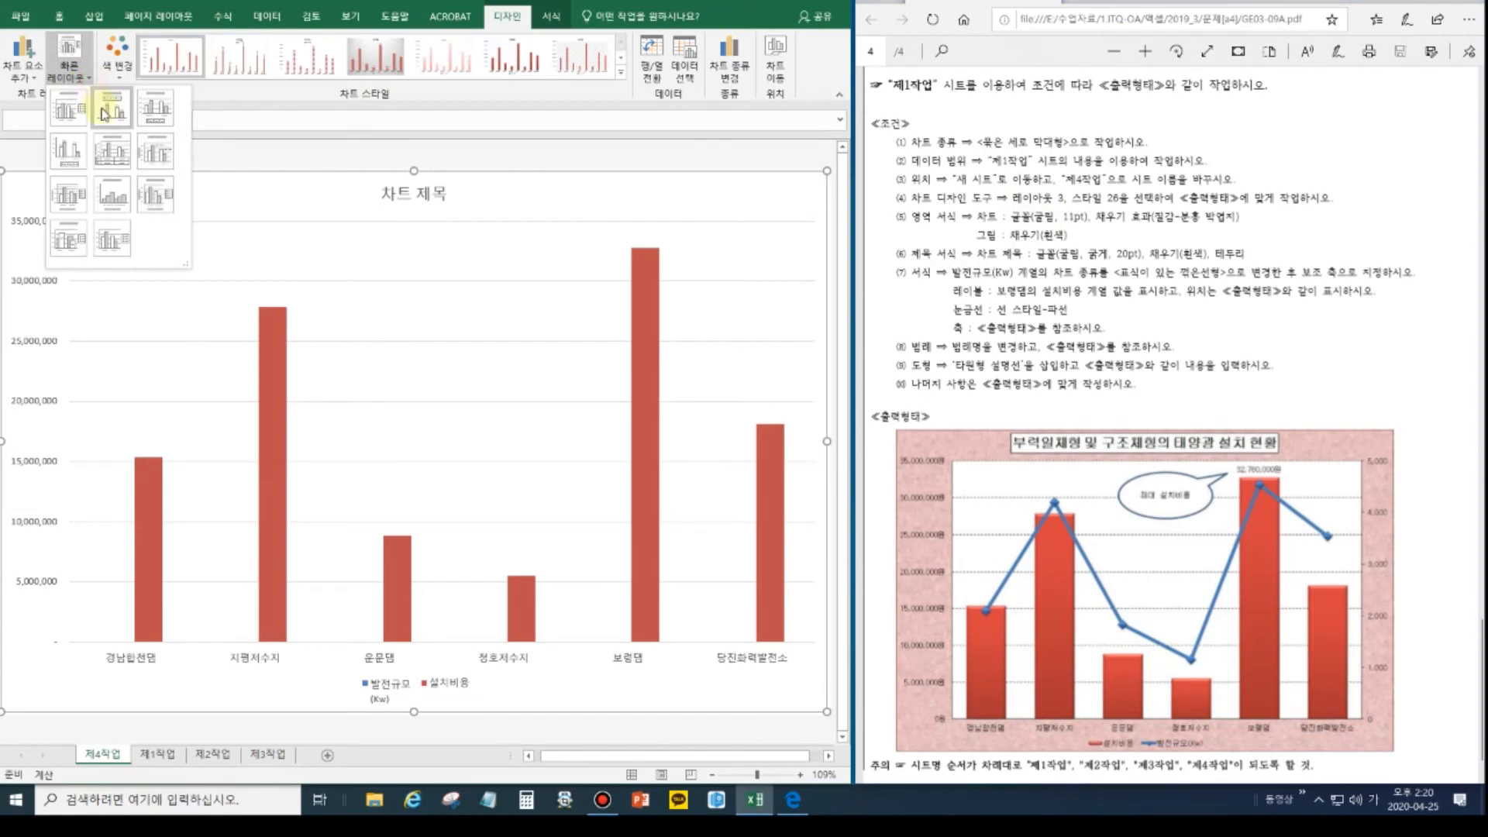
left_click(164, 122)
Apply the last chart style in the gallery, with glossy bevelled columns like the exam's output.
left_click(813, 214)
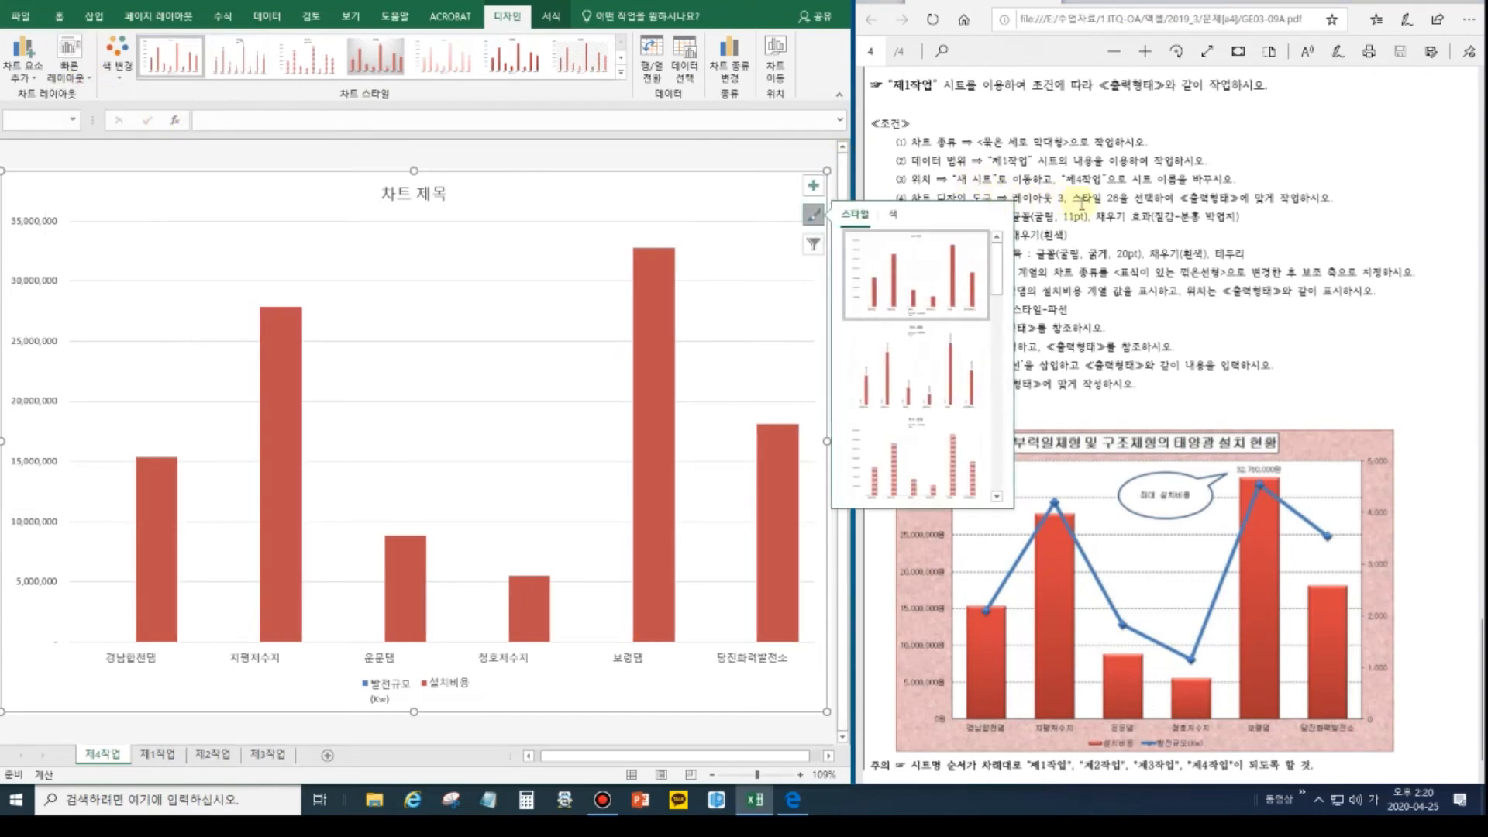
left_click(622, 75)
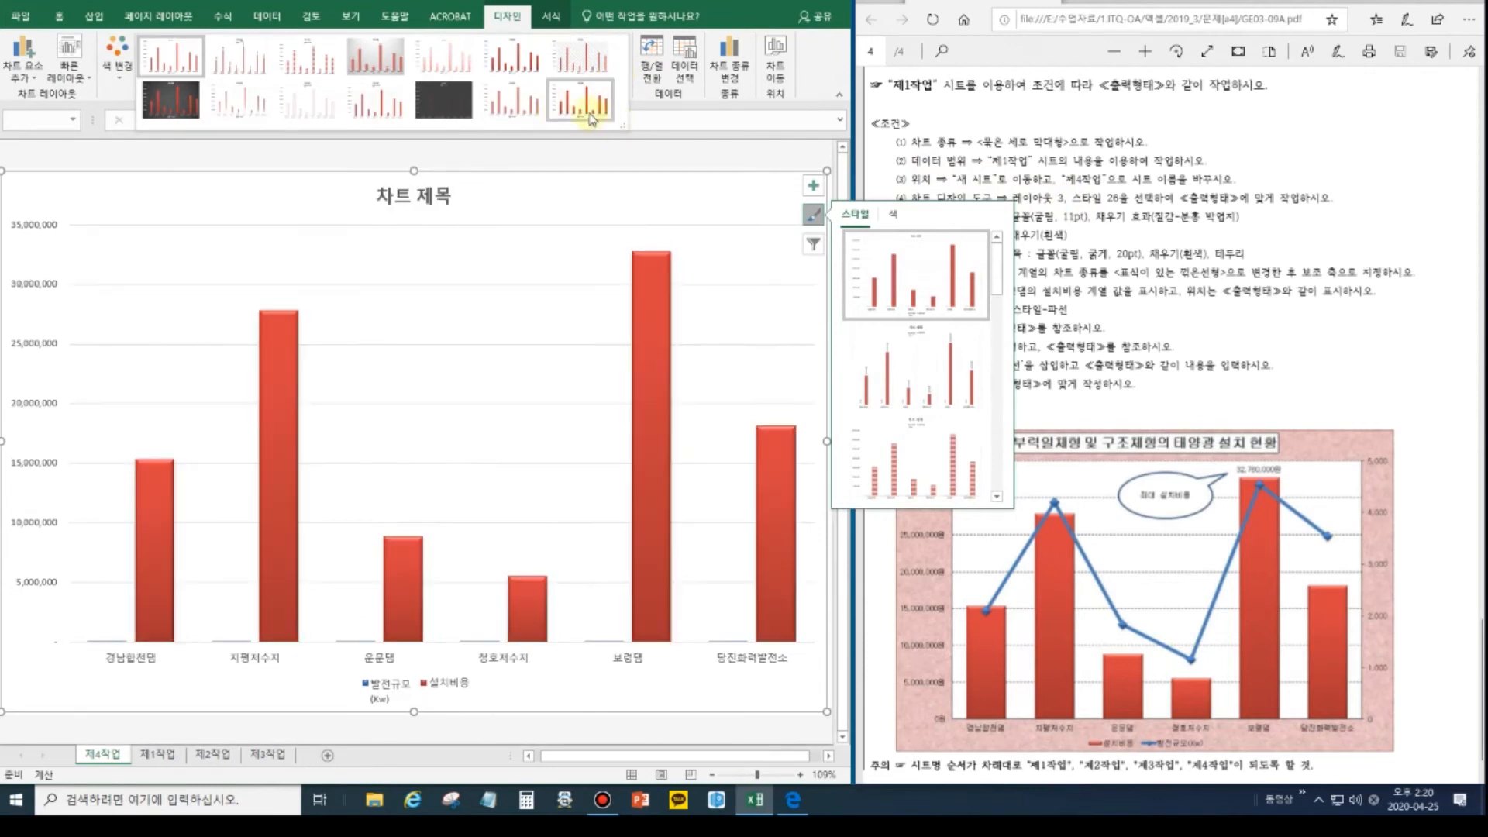
left_click(1107, 203)
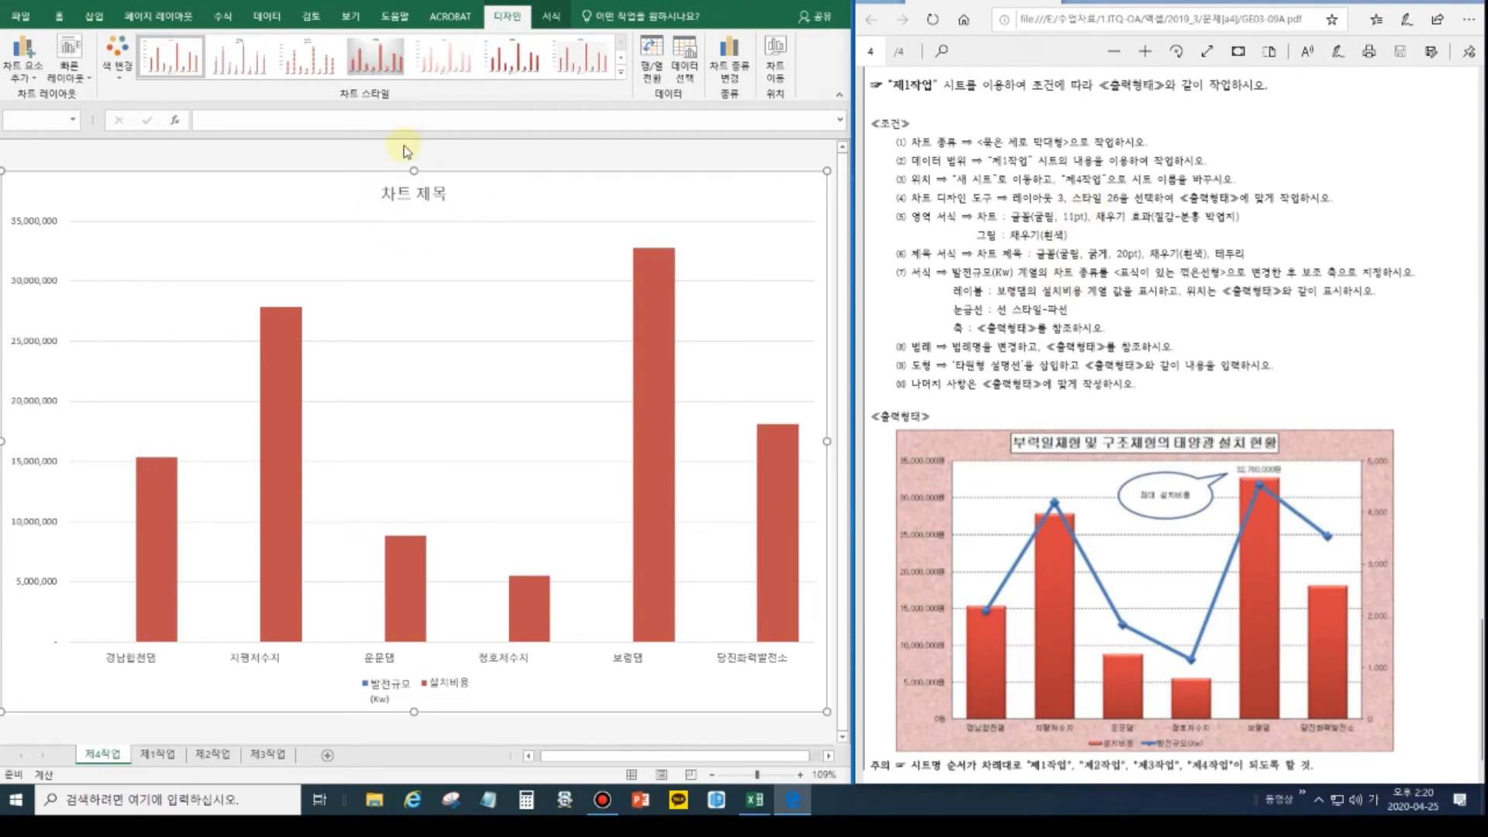
left_click(622, 74)
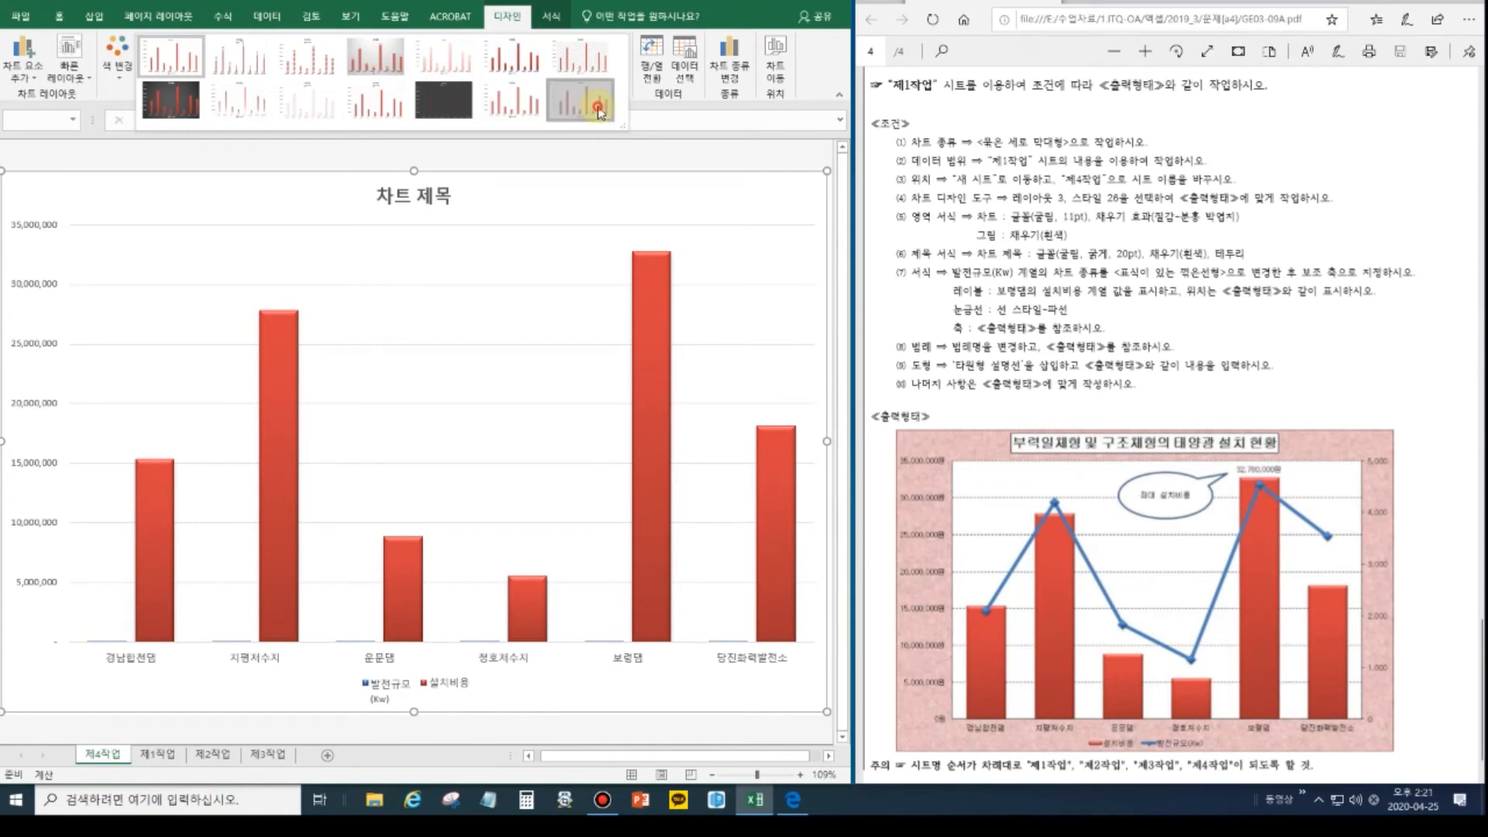
left_click(597, 110)
left_click(819, 215)
left_click(1132, 243)
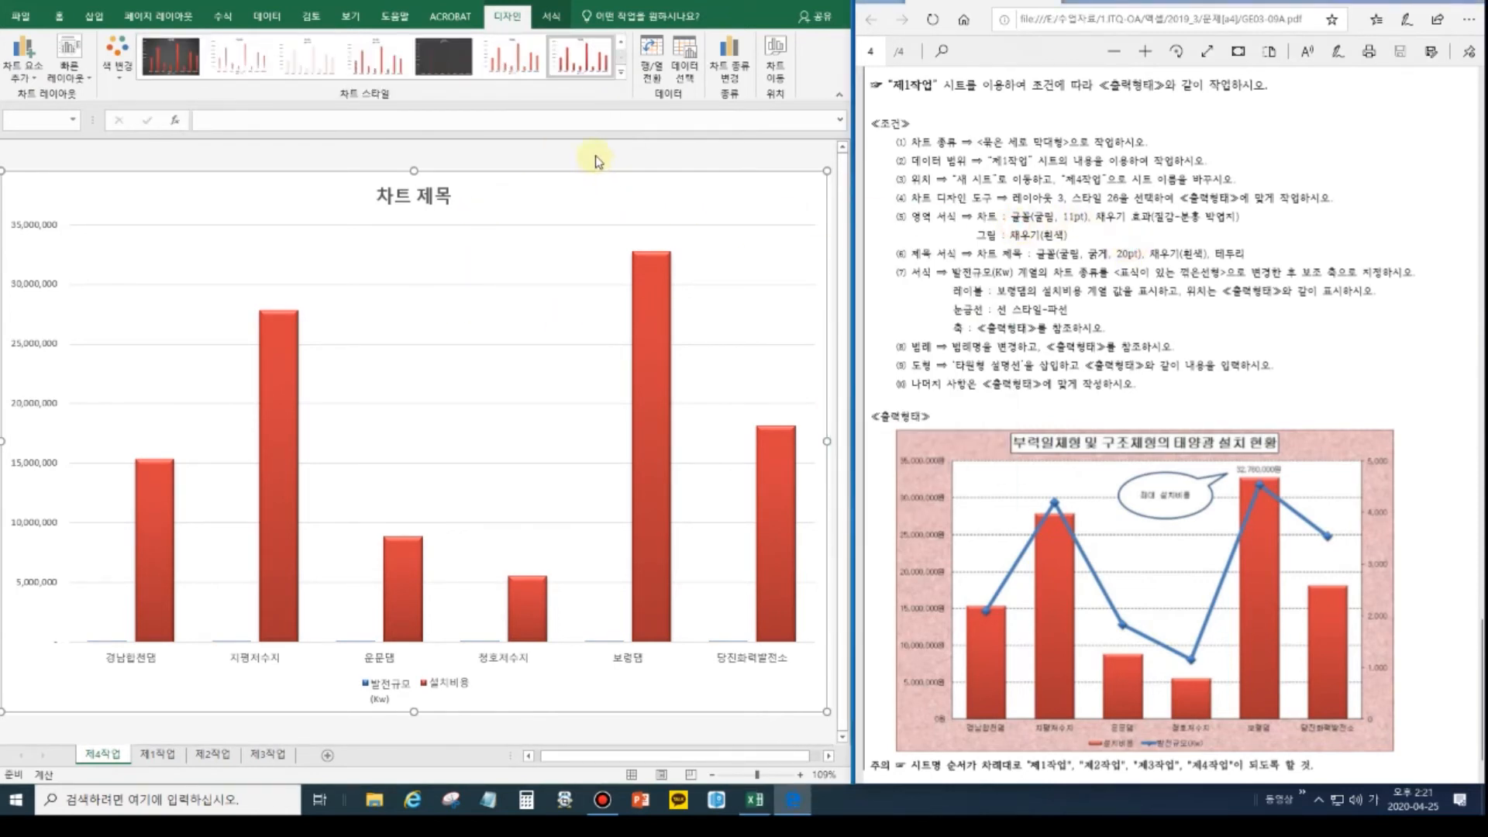
Set the font of the whole chart area to 굴림.
left_click(572, 189)
key("Escape")
key("Escape")
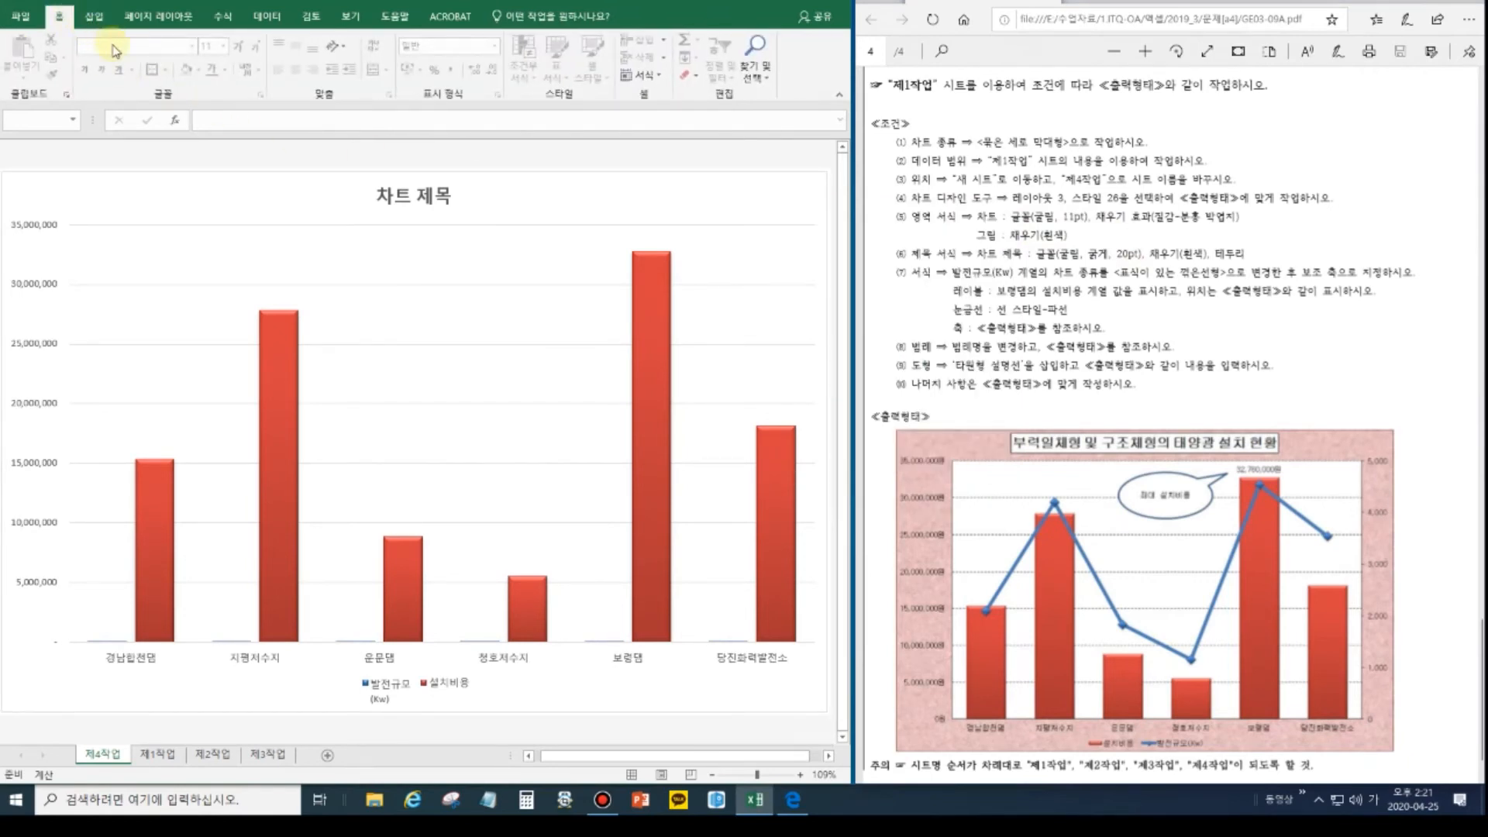
left_click(135, 174)
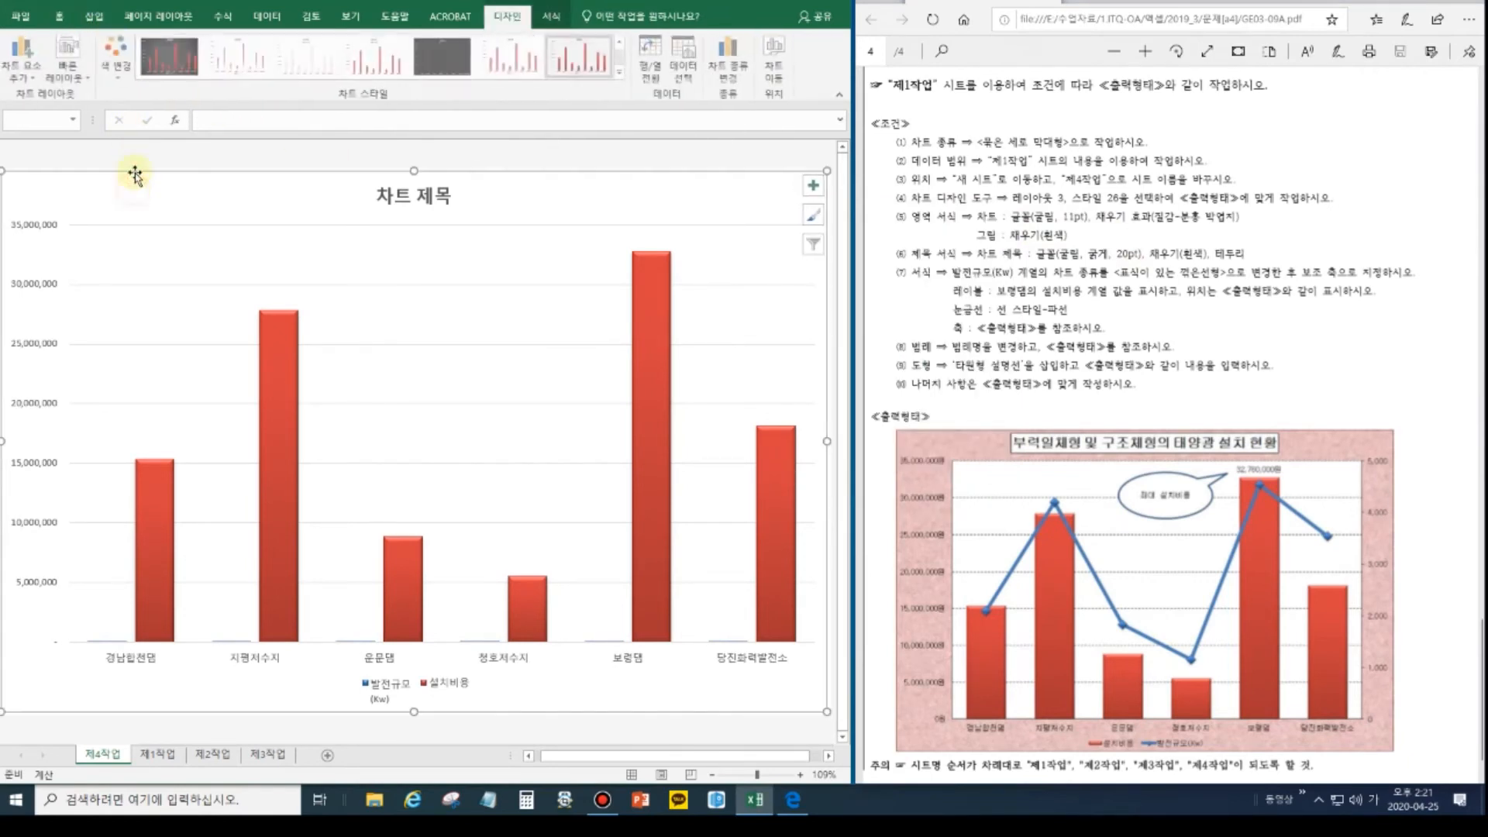
left_click(59, 16)
left_click(155, 47)
type("ㄱ")
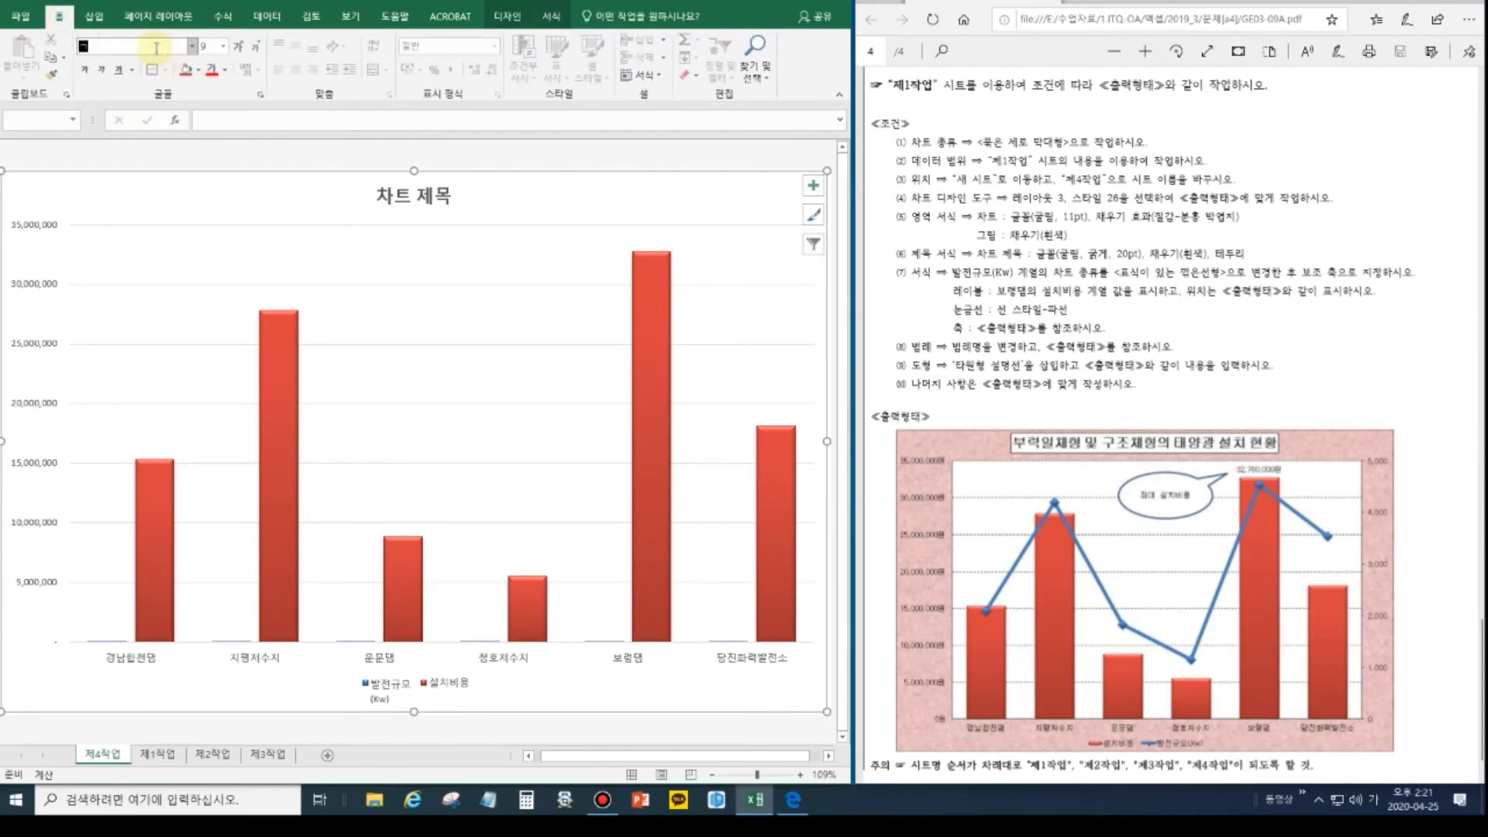
type("림")
key("Return")
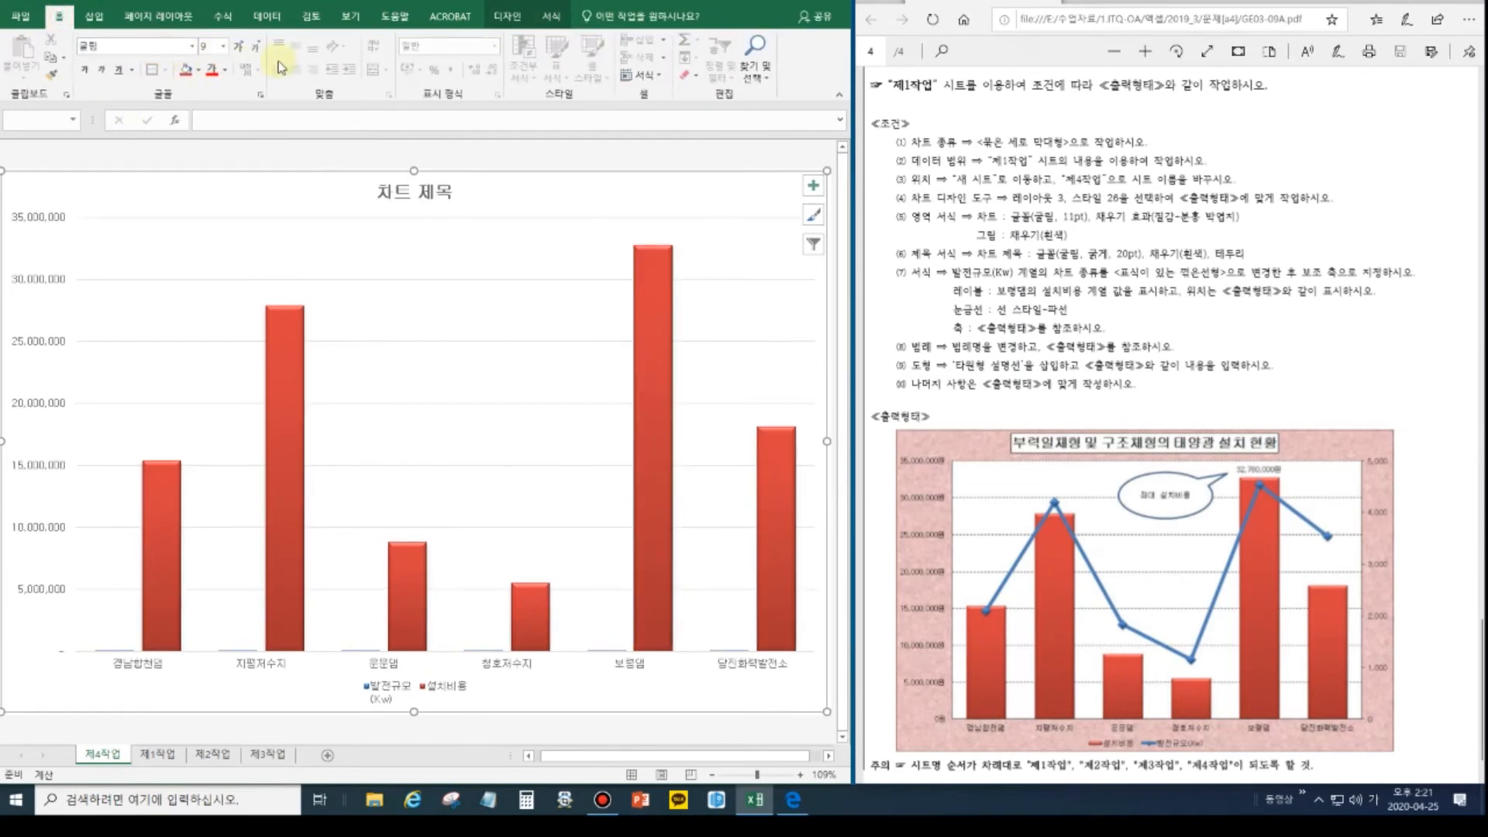
Set the chart area's font size to 11 and fill it with the 분홍 박엽지 texture.
left_click(222, 47)
left_click(208, 129)
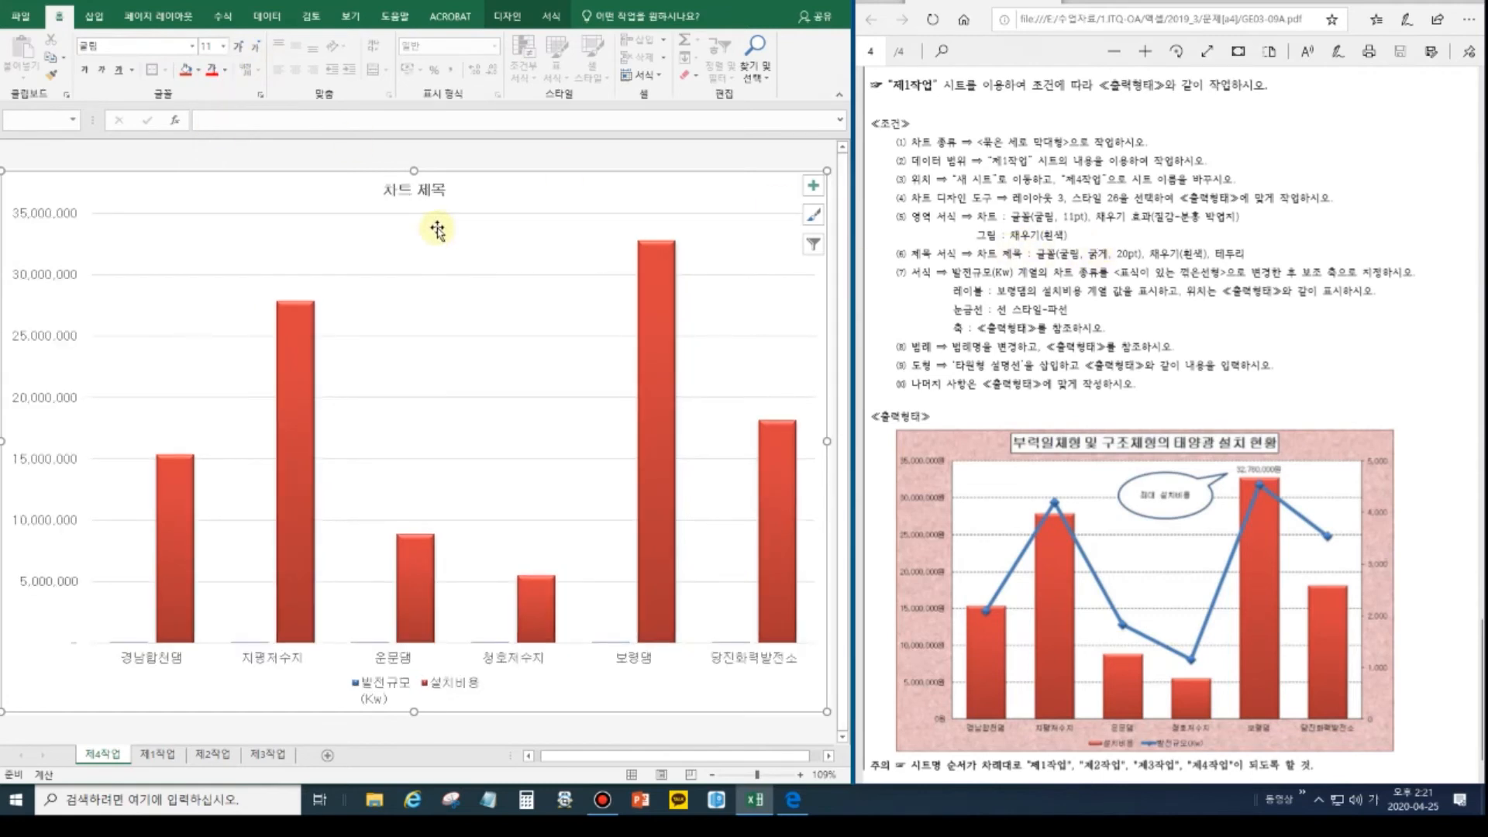
left_click(549, 17)
left_click(463, 38)
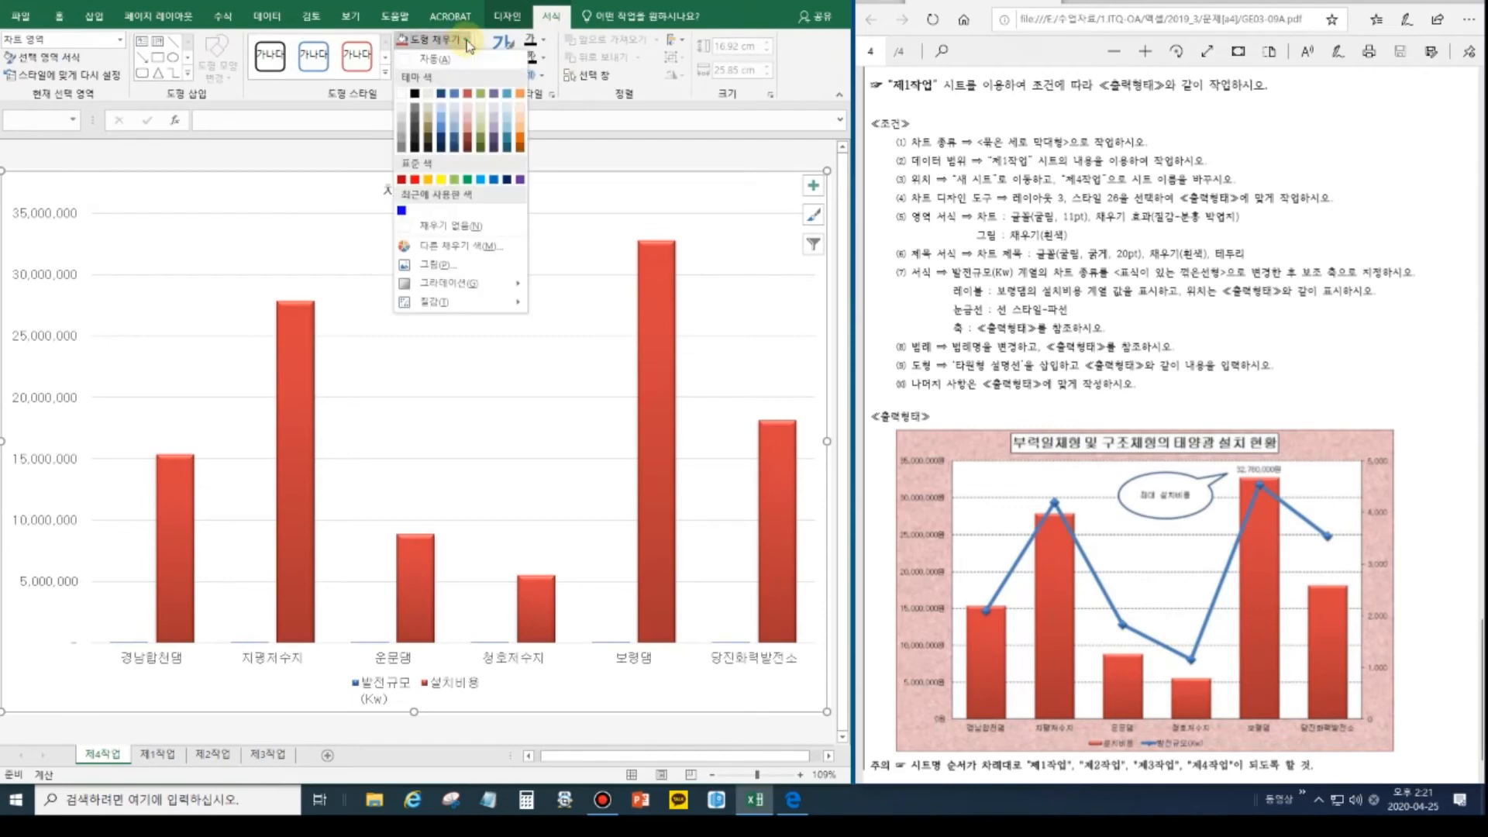
mouse_move(463, 302)
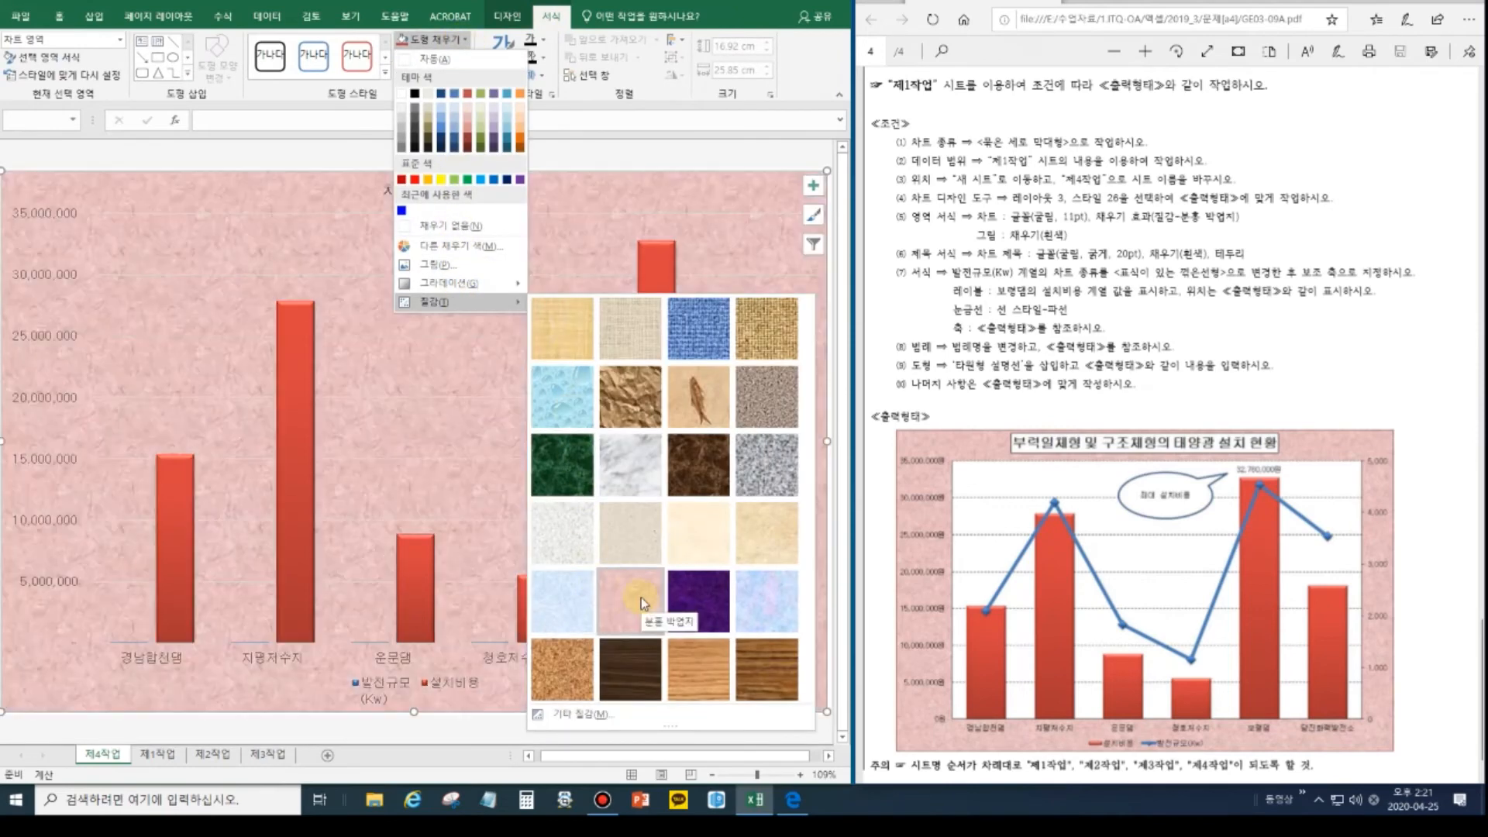
left_click(640, 597)
Fill the chart's plot area with white.
left_click(411, 309)
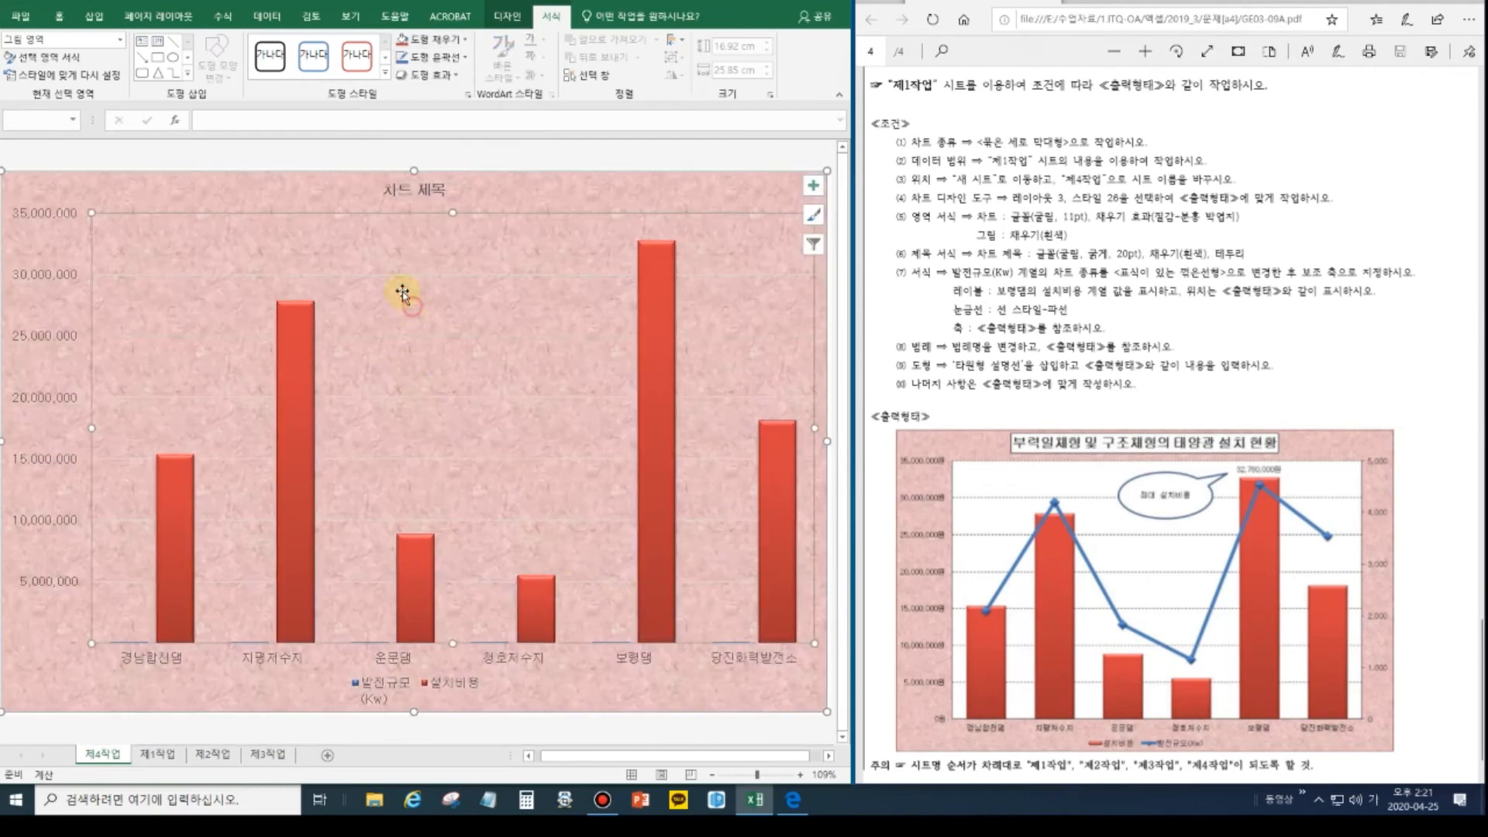
left_click(464, 39)
left_click(402, 95)
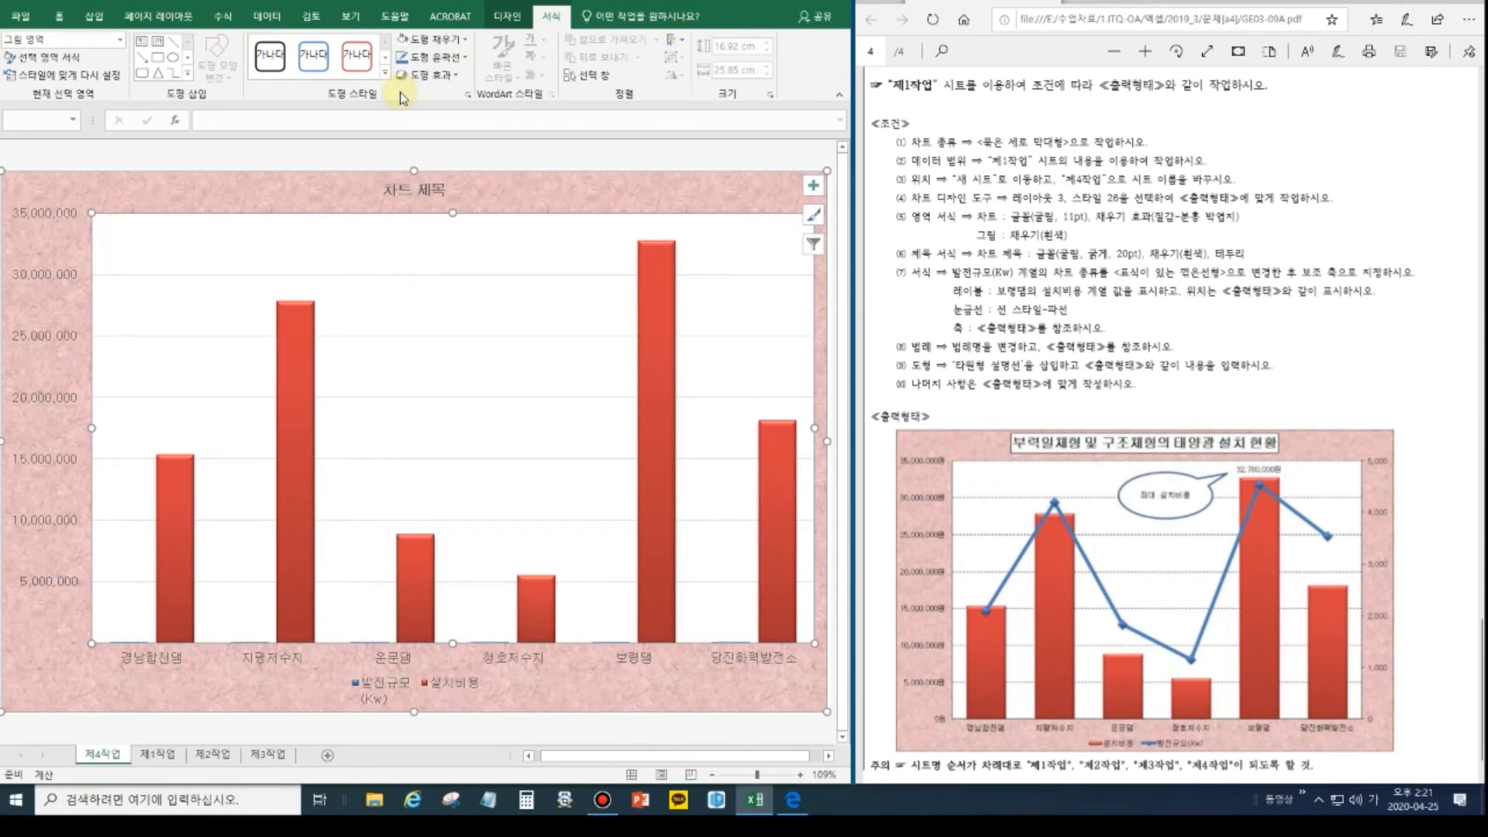
Replace the chart title's text with "부력일체형 및 구조체형의 태양광 설치 현황".
left_click(405, 186)
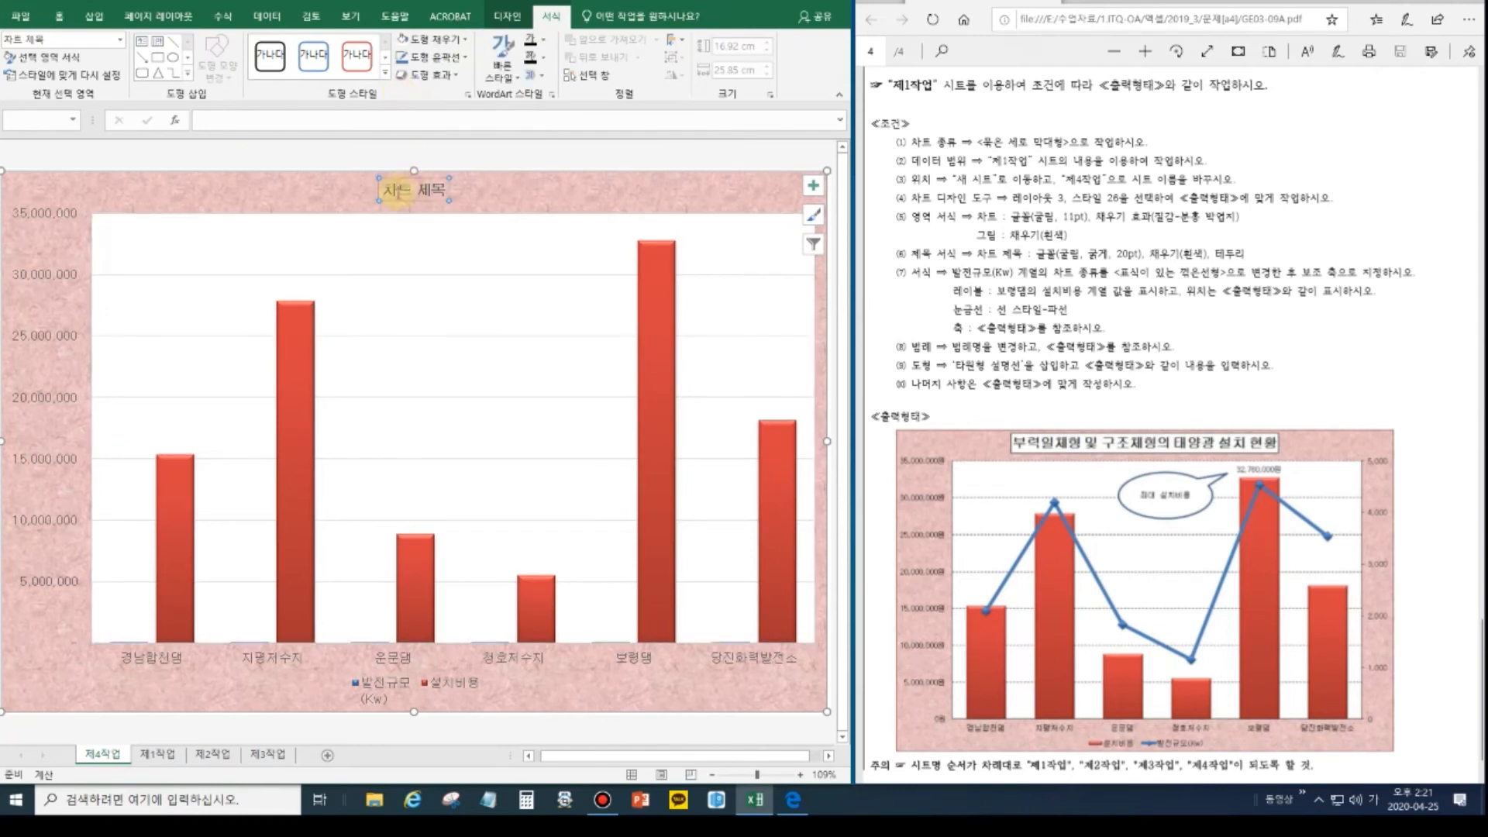
left_click_drag(382, 189, 452, 198)
type("부력일체형")
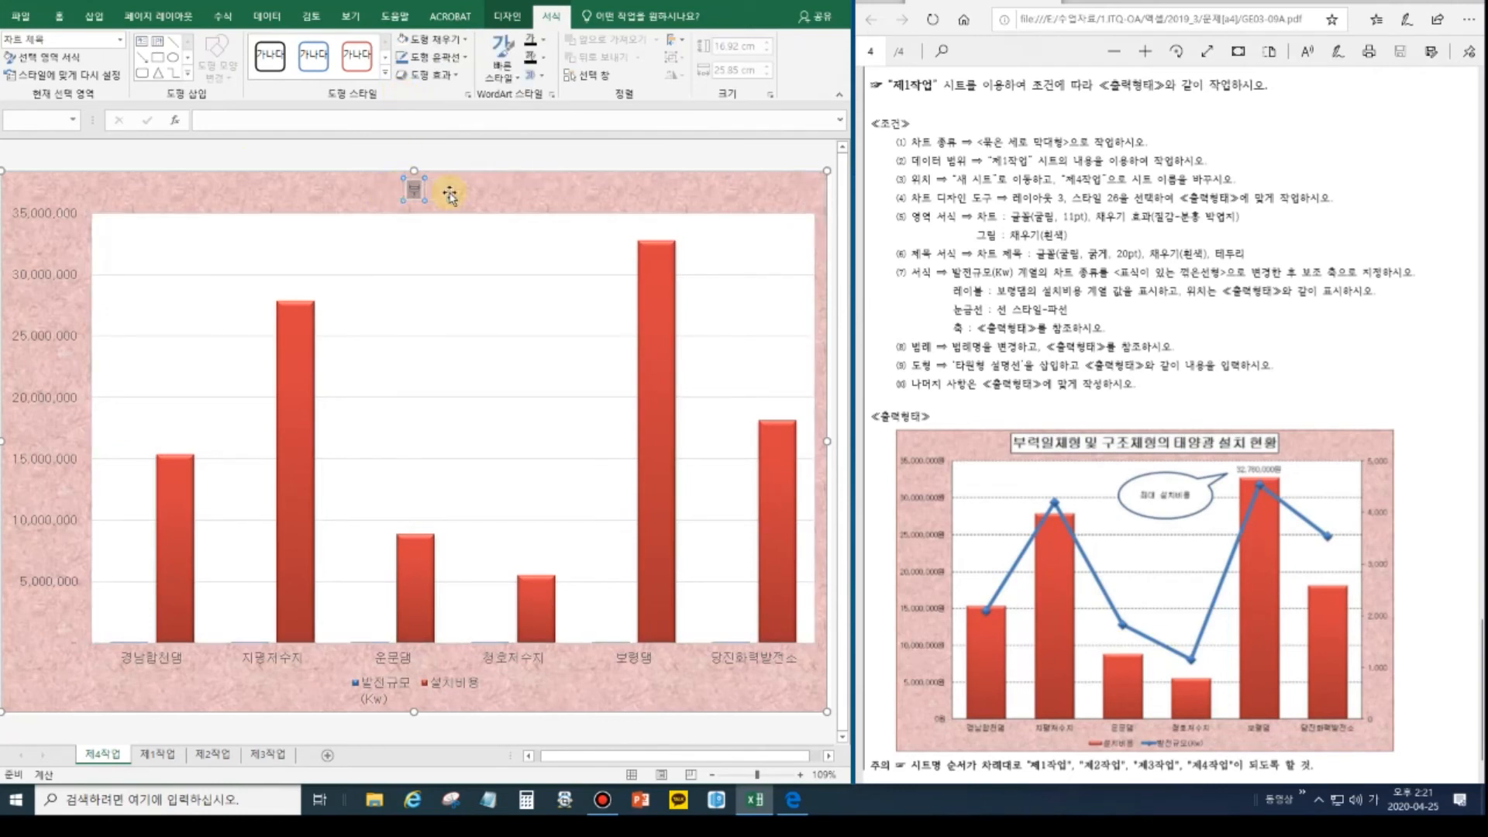
type(" 및 구")
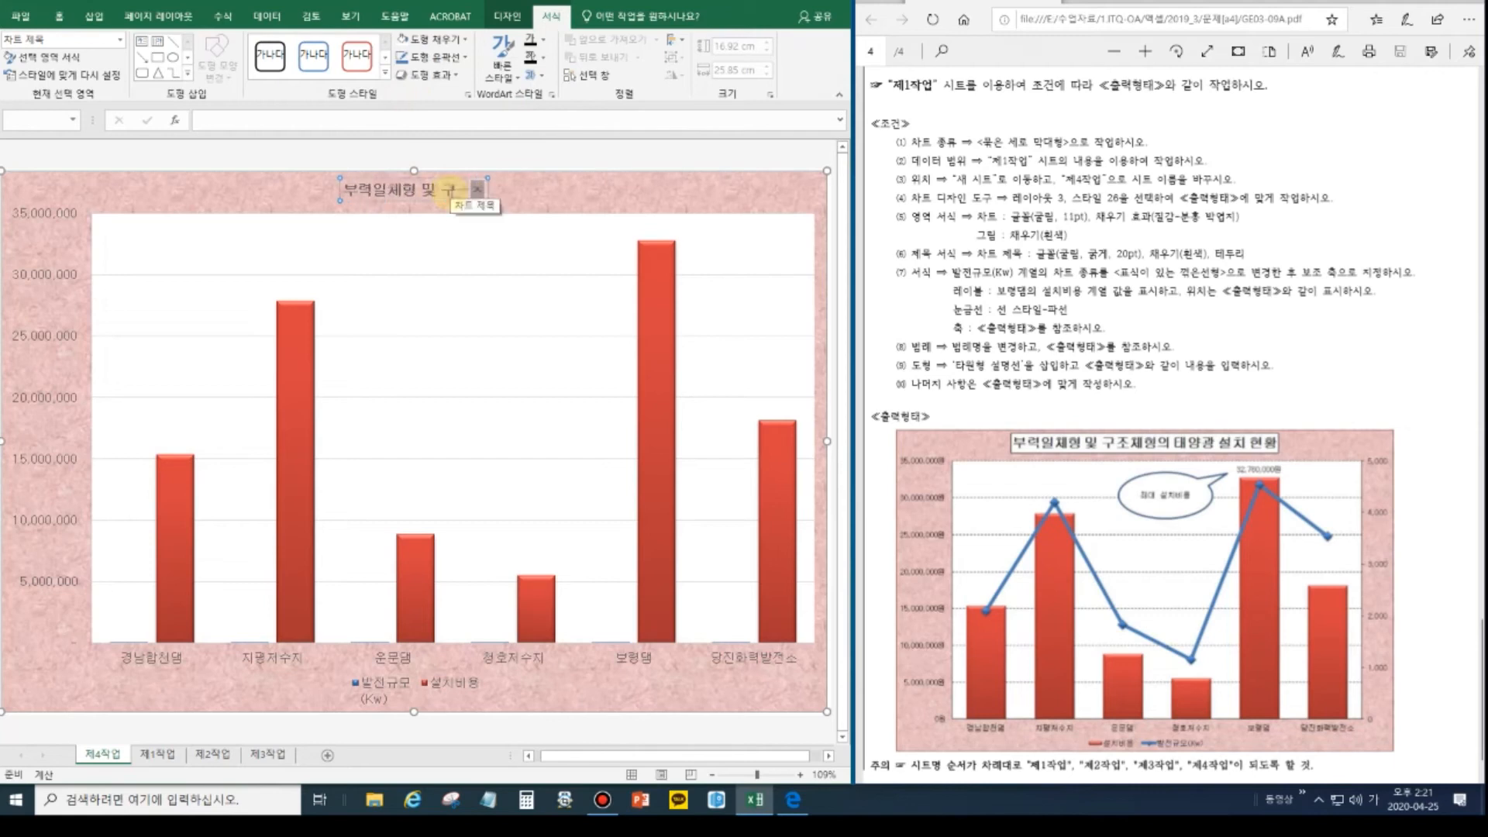
type("조체형")
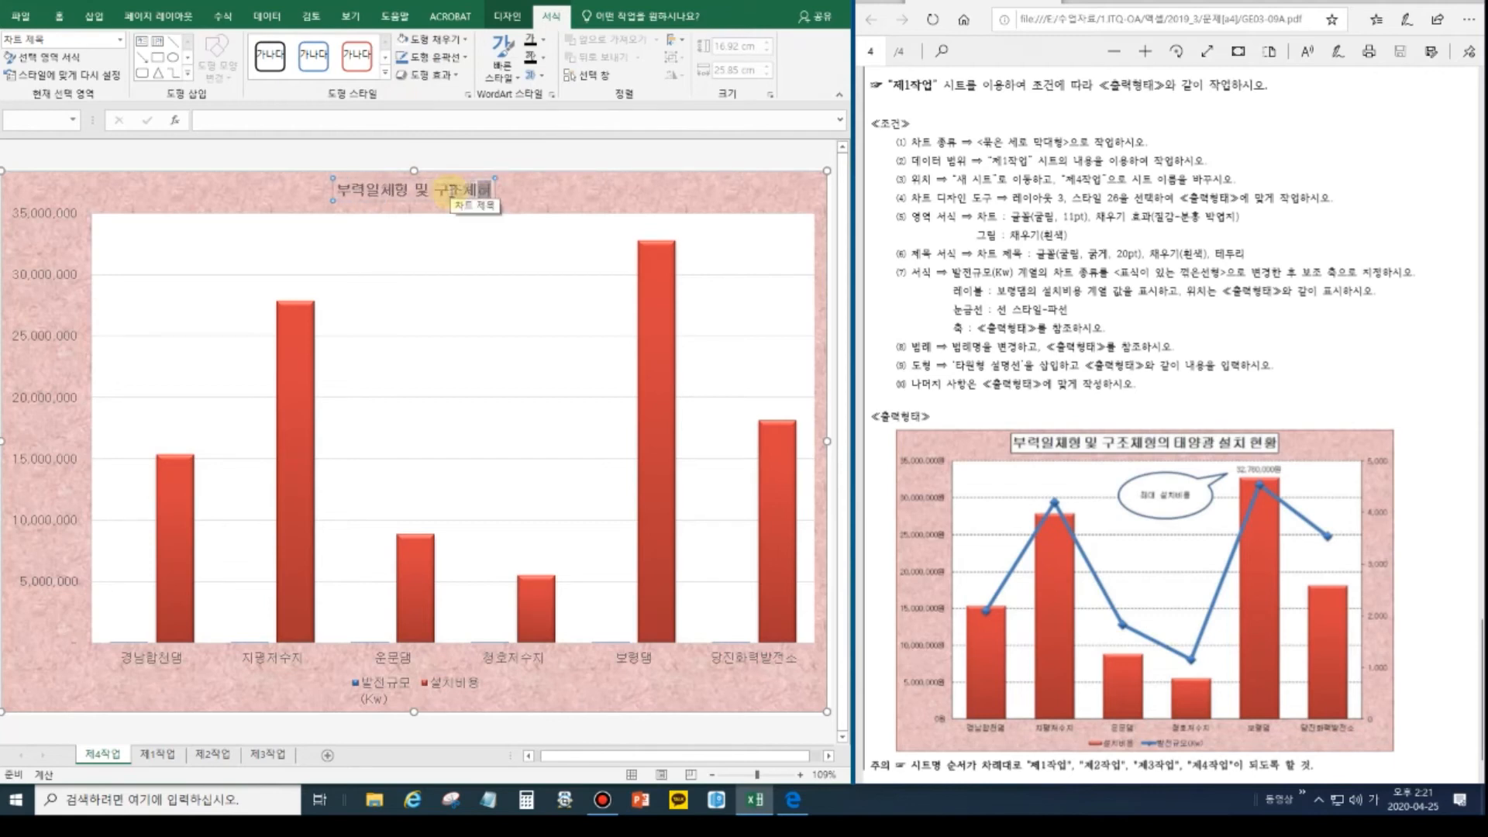
type("의 태양광 설치 현황")
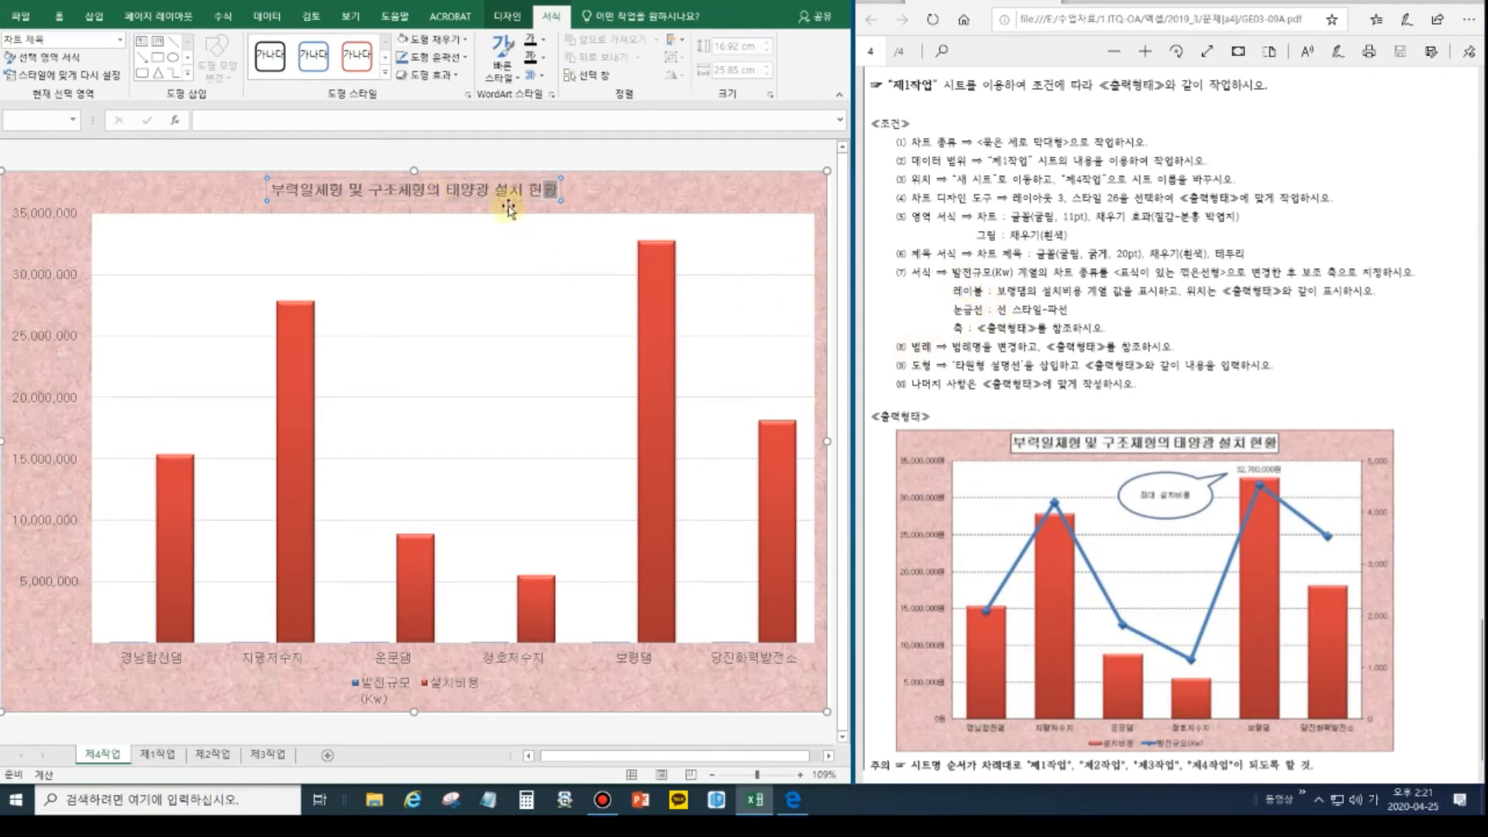
Increase the font size of the entire chart title to 20.
key("shift+Home")
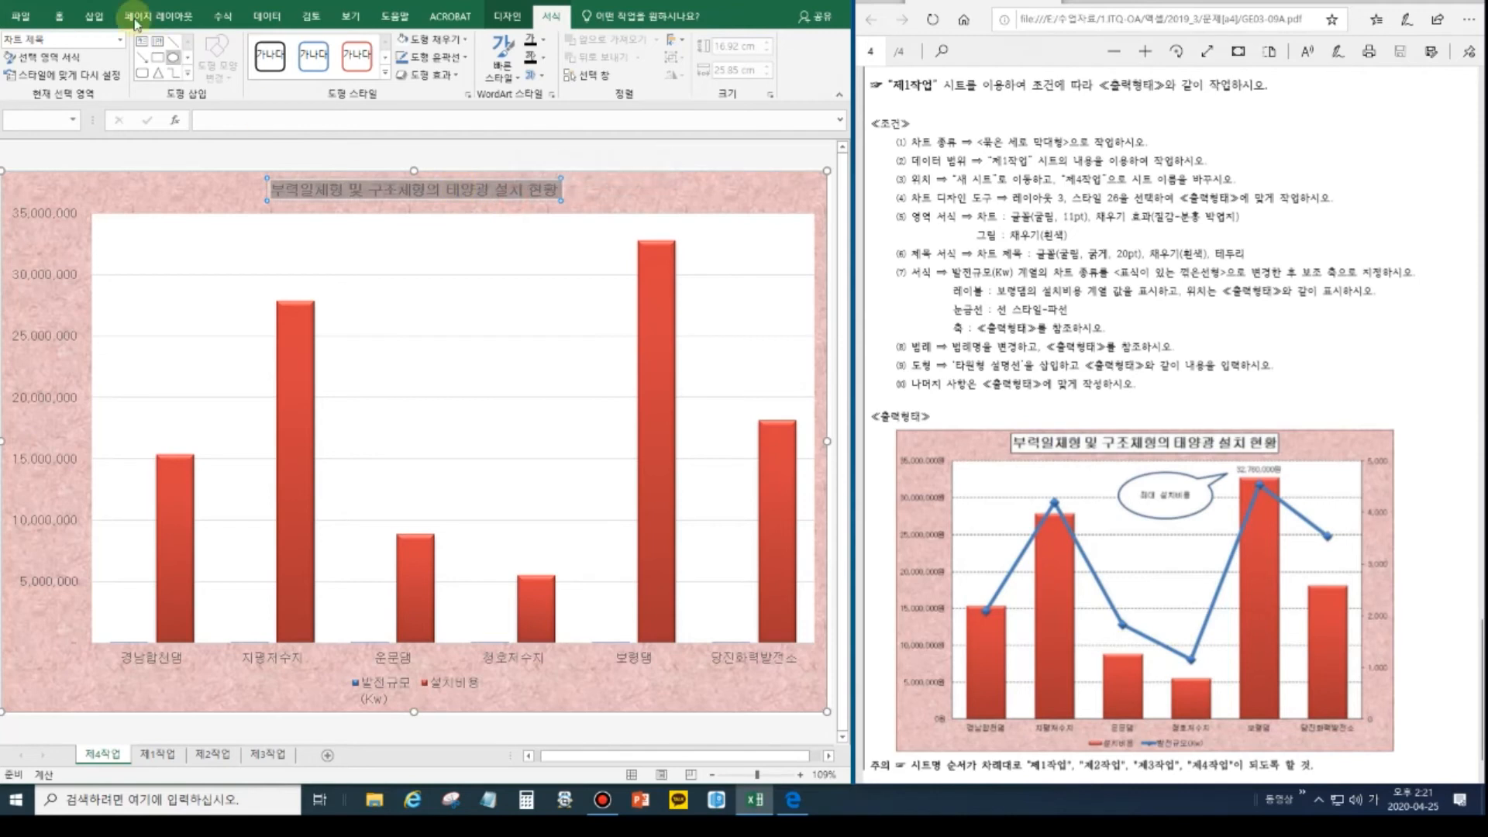
left_click(60, 17)
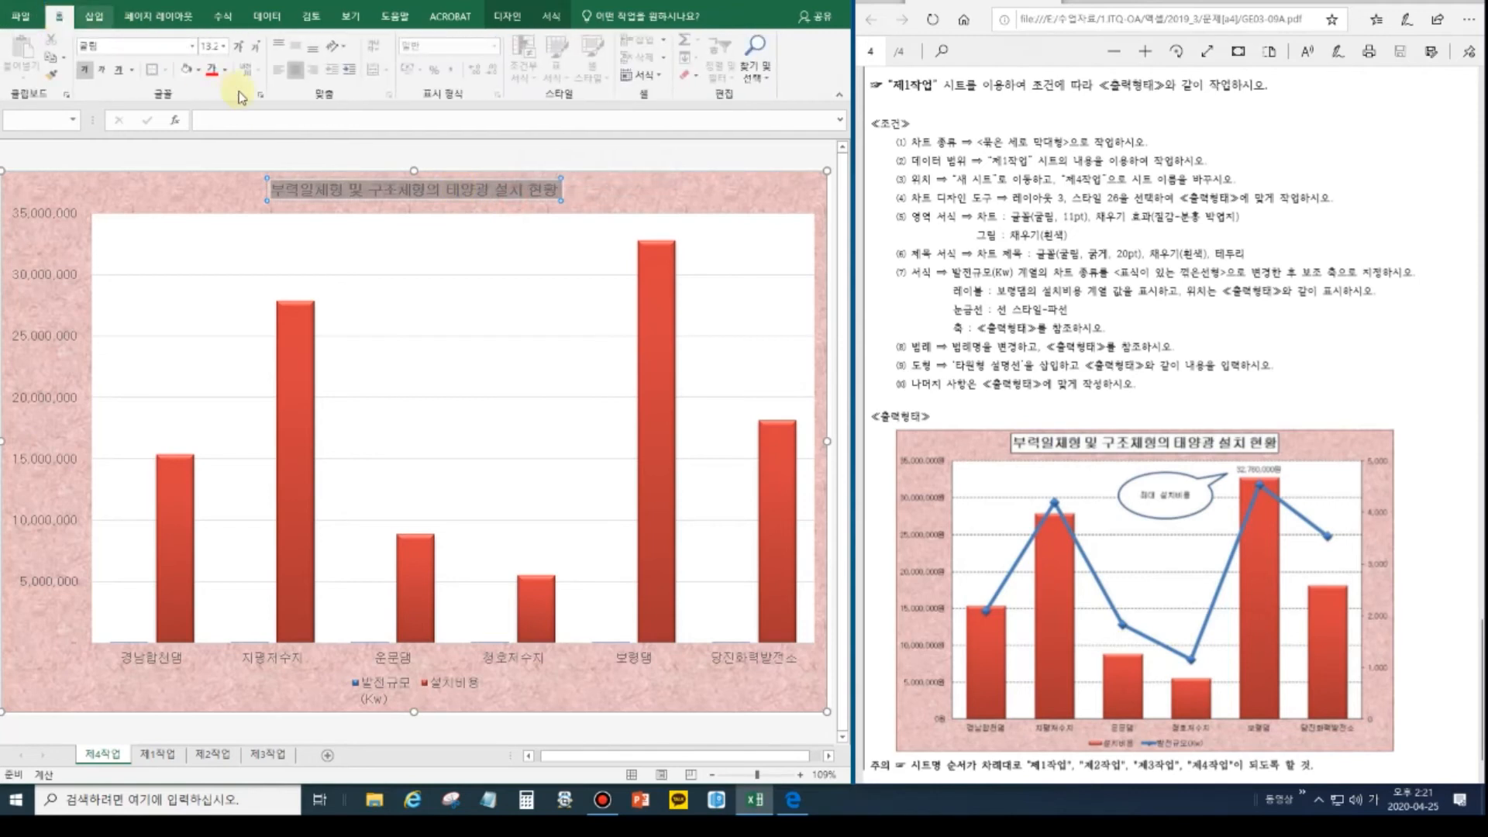
left_click(236, 49)
left_click(236, 50)
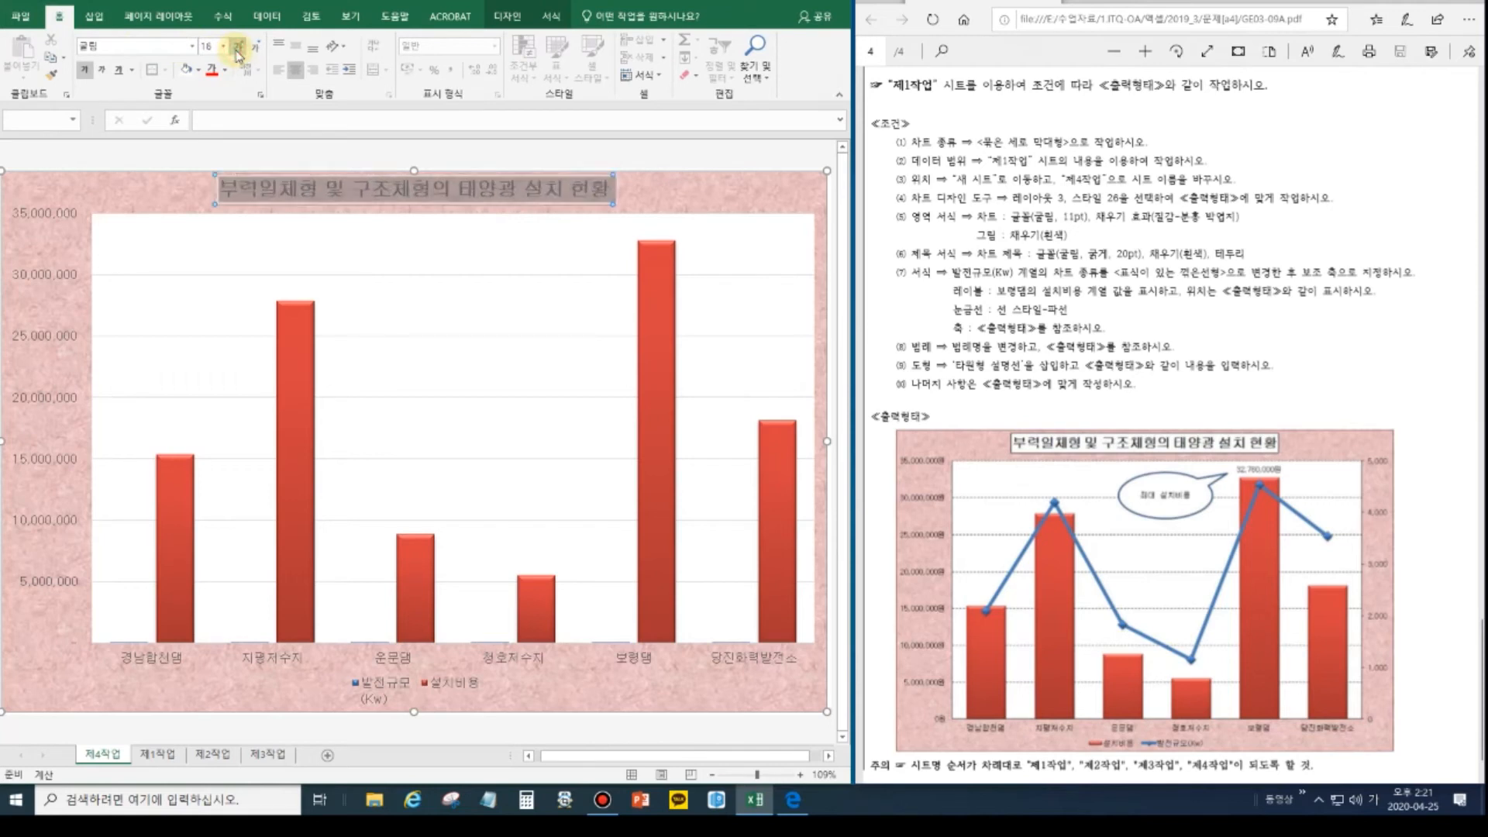
left_click(237, 50)
left_click(237, 50)
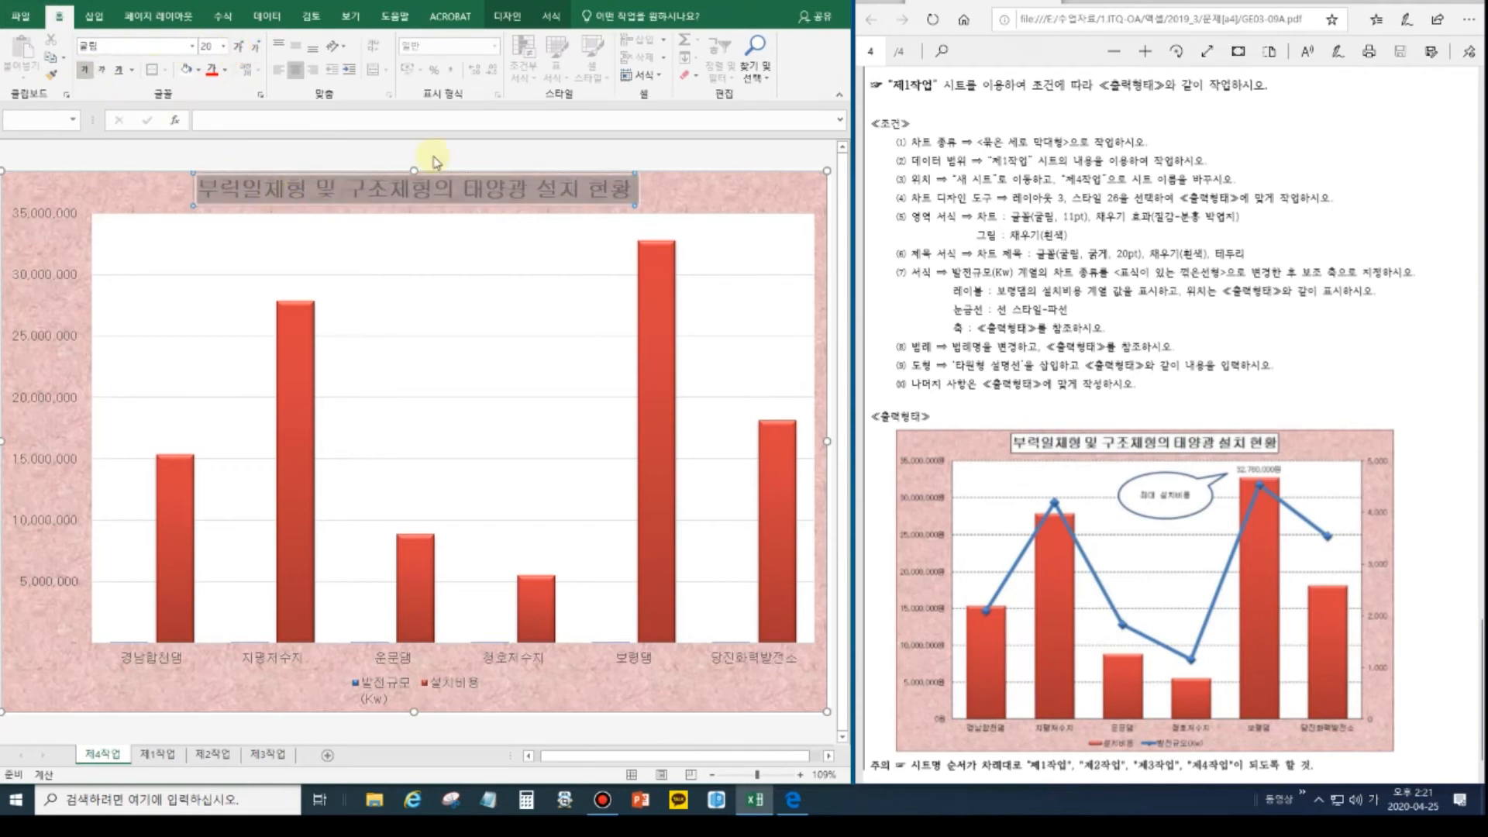
Add a black outline around the chart title.
left_click(551, 16)
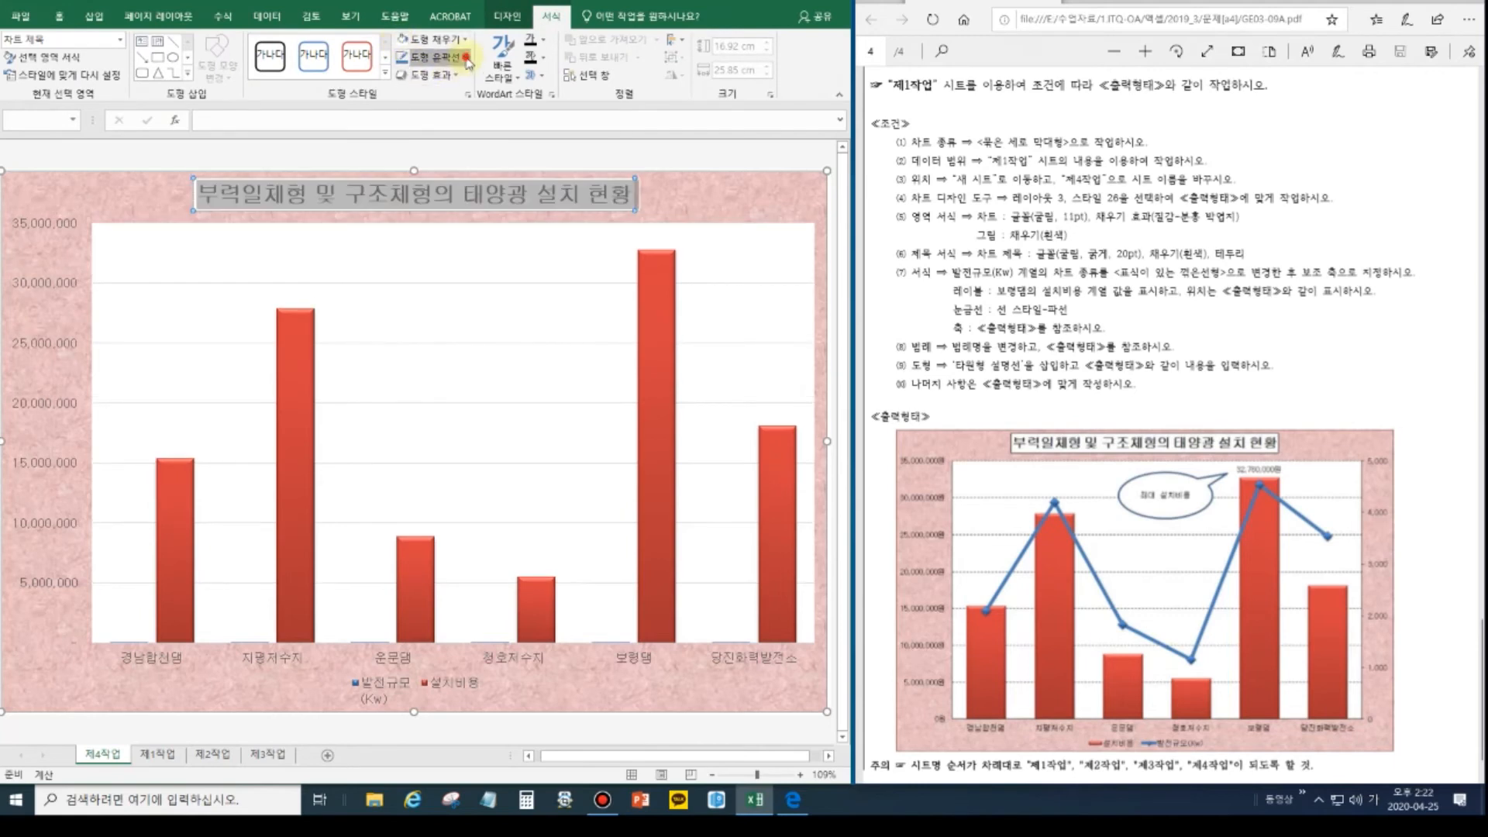
left_click(434, 57)
left_click(415, 111)
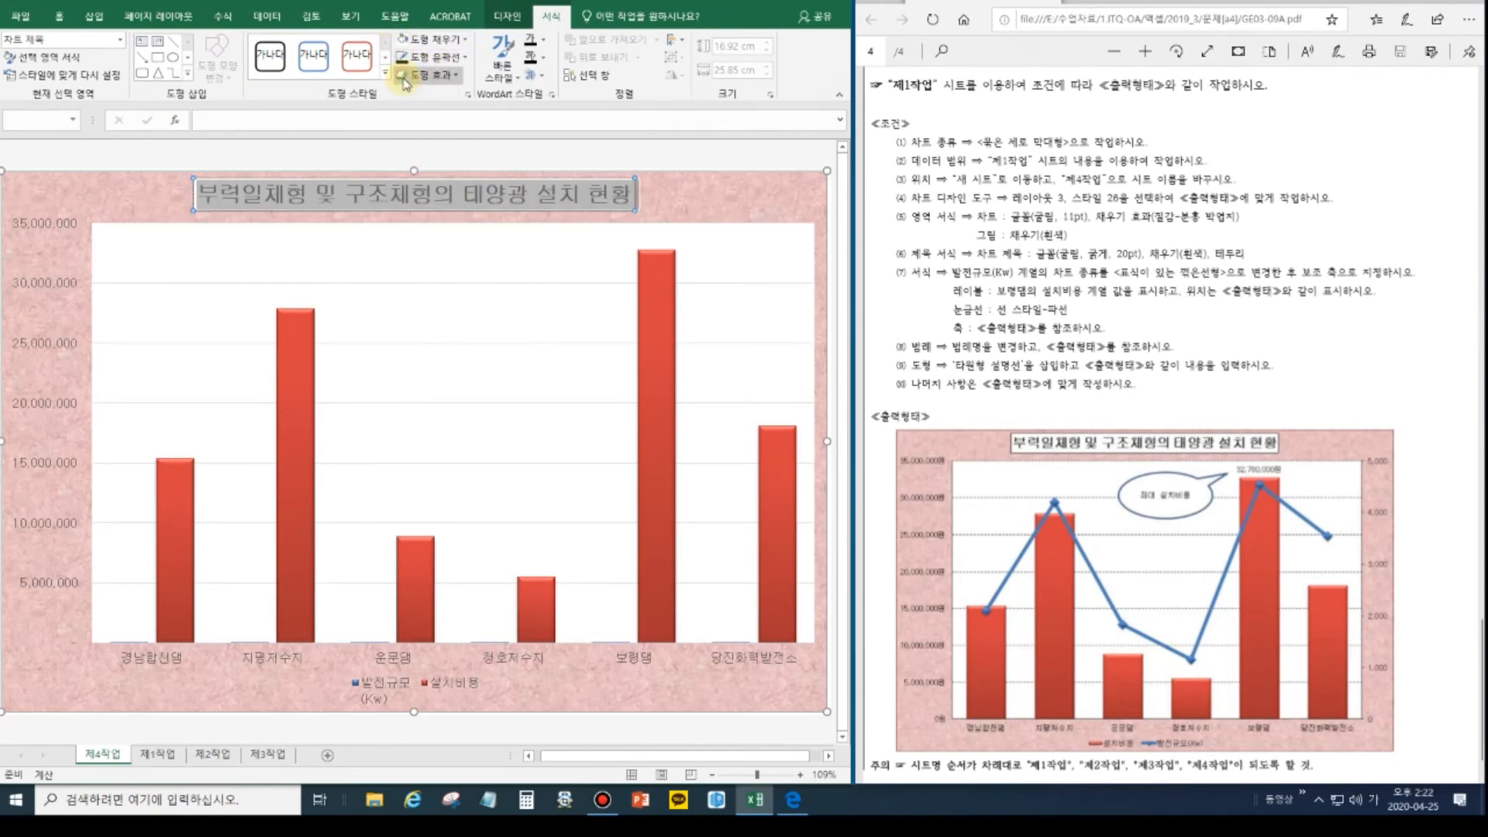